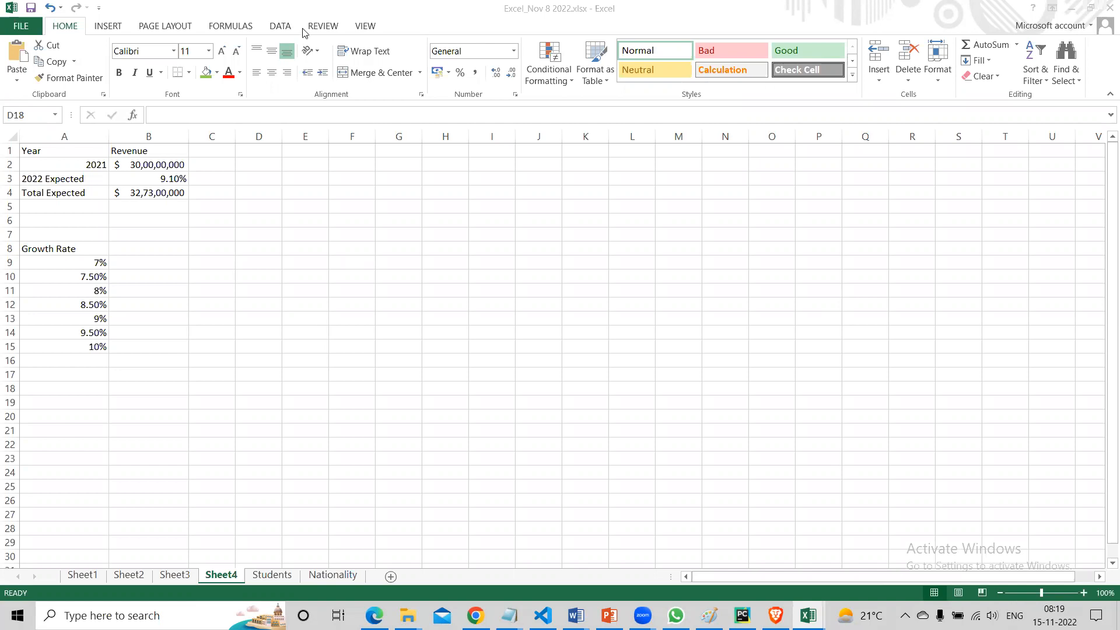
# Examine the available What-If Analysis tools, the revenue rows for 2021, 2022 Expected and Total Expected, and the Growth Rate heading.
pyautogui.click(285, 27)
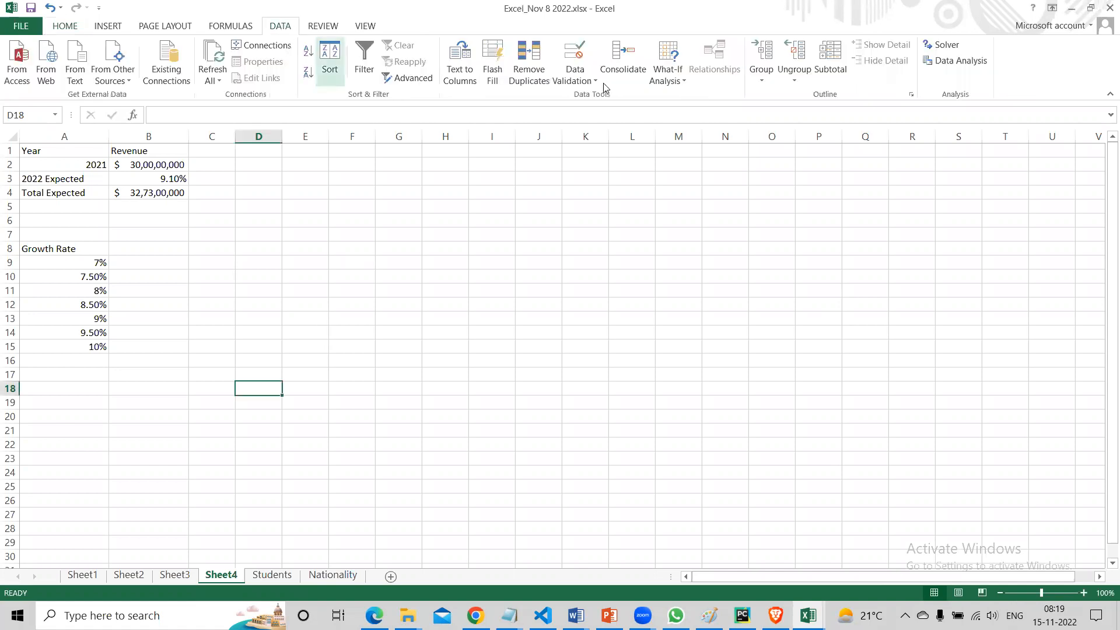
pyautogui.click(665, 88)
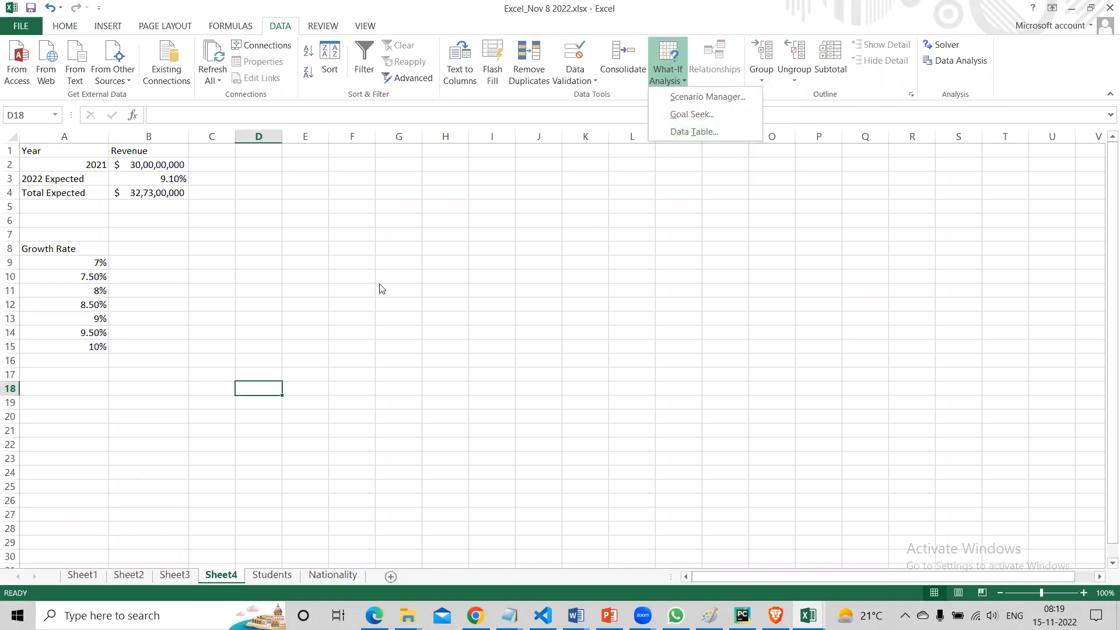
pyautogui.click(138, 162)
pyautogui.moveTo(64, 165); pyautogui.dragTo(146, 166)
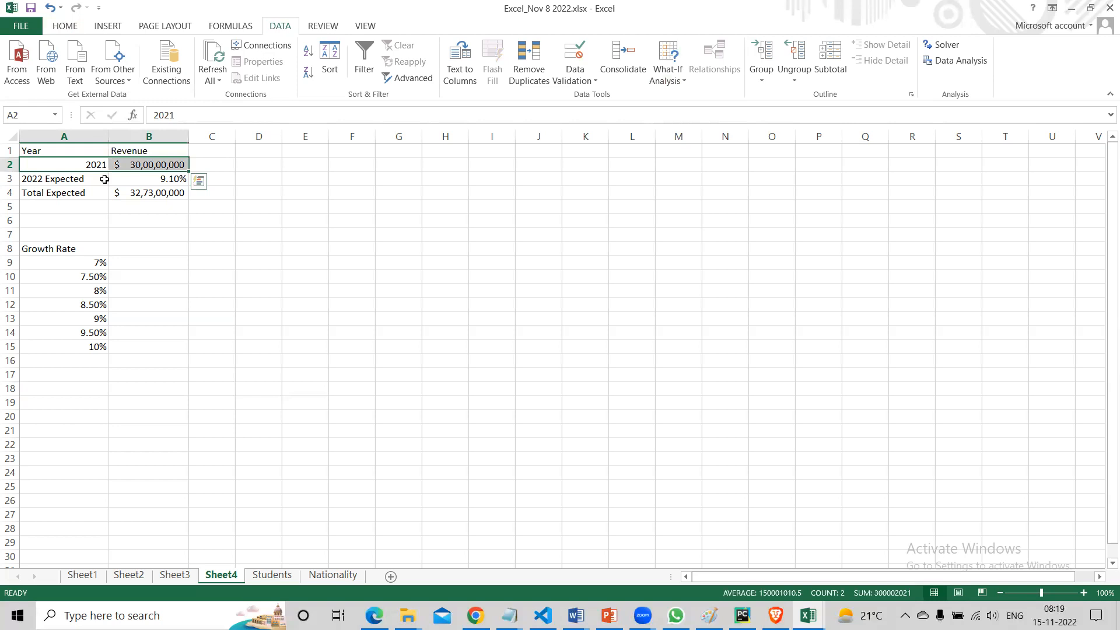
pyautogui.click(129, 187)
pyautogui.moveTo(87, 178); pyautogui.dragTo(166, 177)
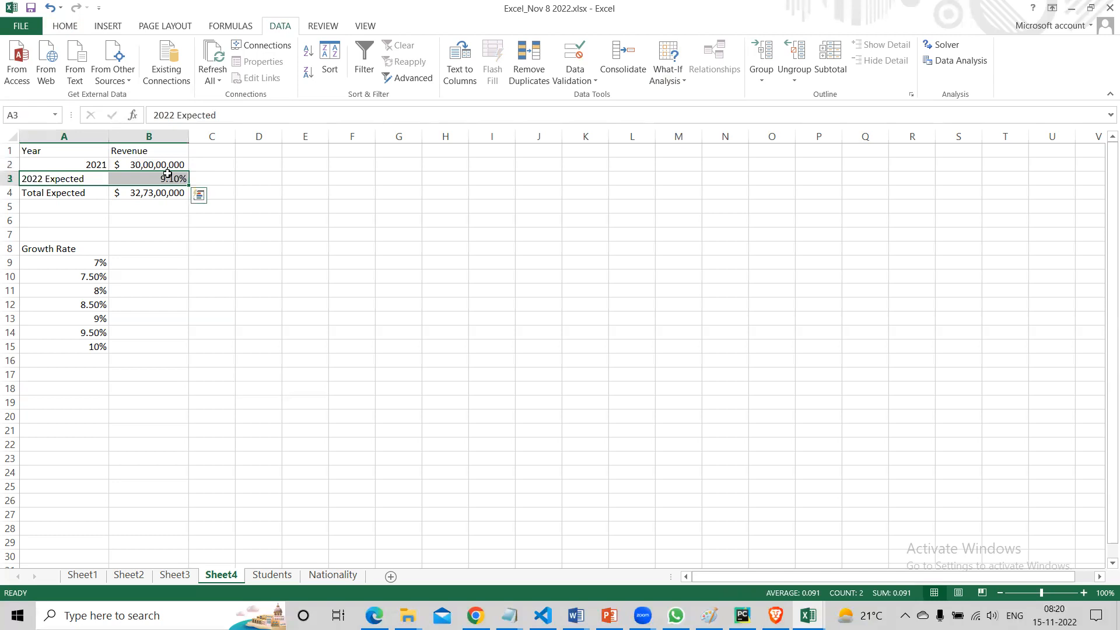
pyautogui.click(167, 177)
pyautogui.moveTo(66, 194); pyautogui.dragTo(149, 191)
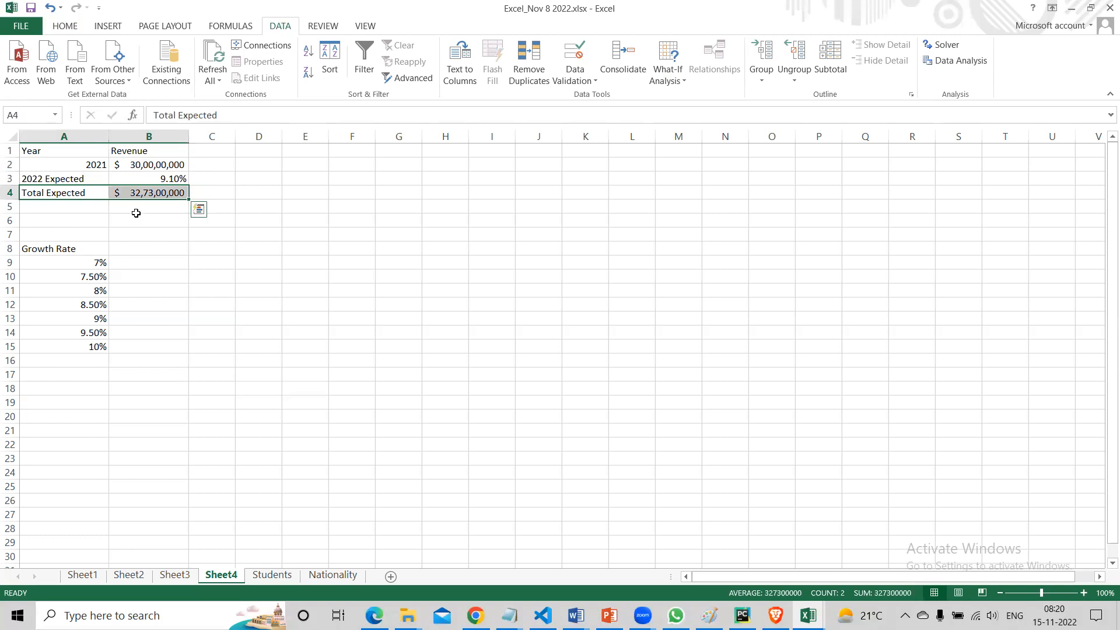
pyautogui.click(133, 249)
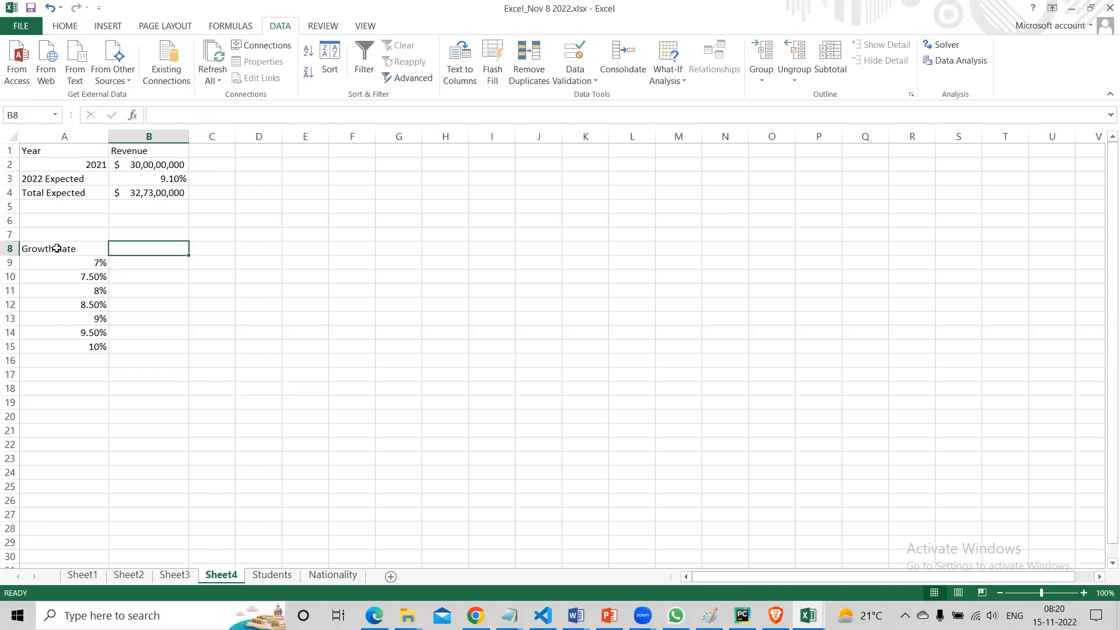
pyautogui.click(57, 249)
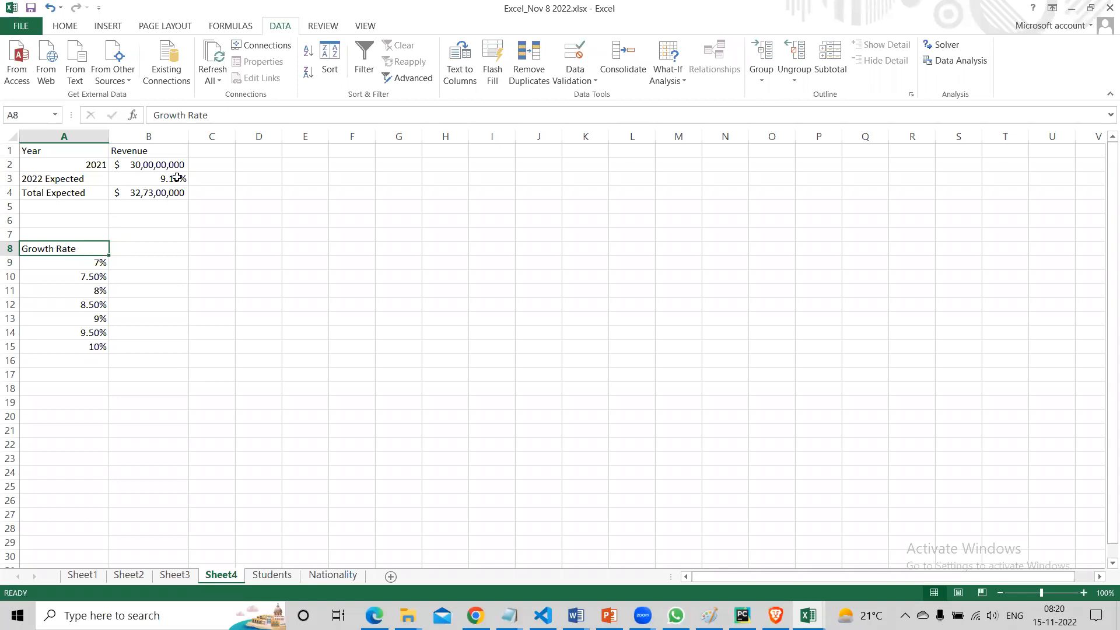
pyautogui.click(177, 178)
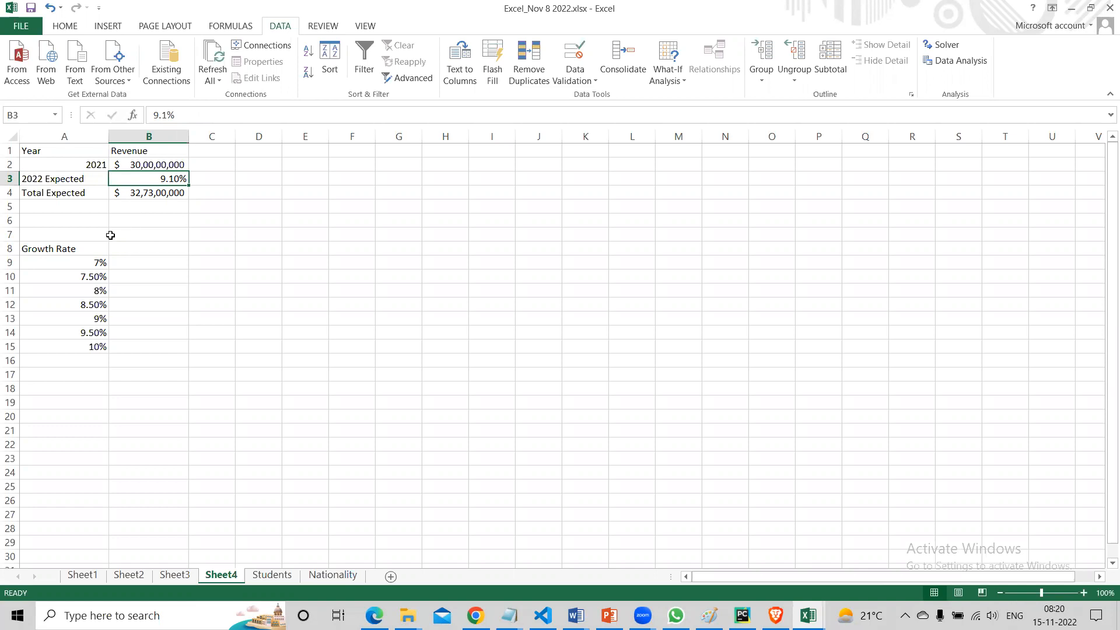
# Extend the Growth Rate series in A9:A15 down to A26, ending at 15.50%.
pyautogui.moveTo(91, 262); pyautogui.dragTo(94, 350)
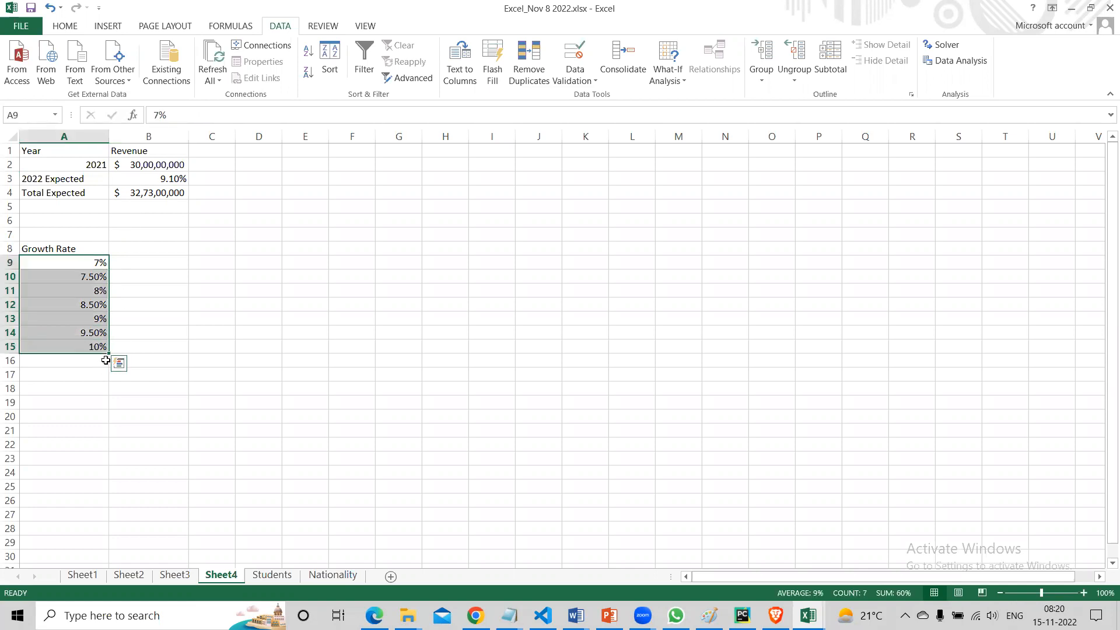
pyautogui.moveTo(110, 354); pyautogui.dragTo(111, 510)
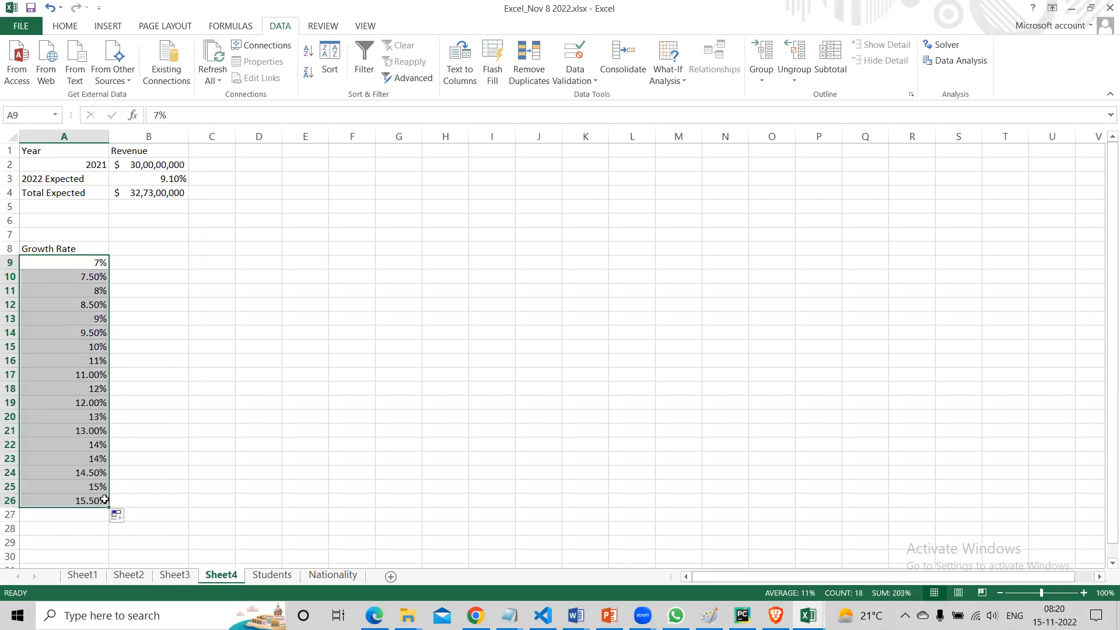
pyautogui.click(86, 500)
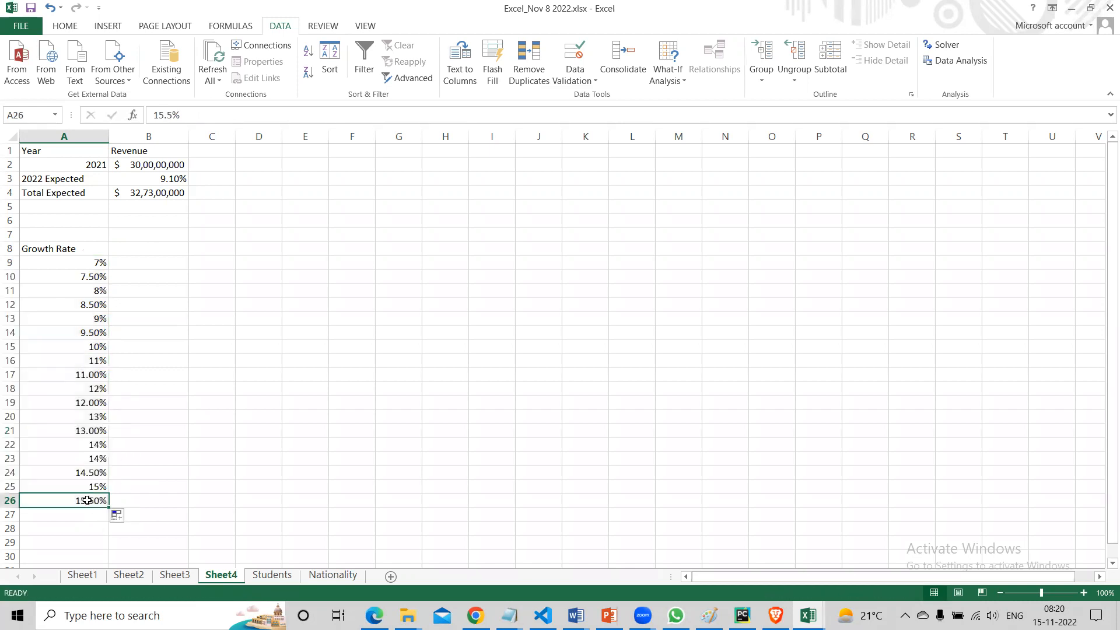
# Examine the Total Expected formula in B4 alongside the growth rates listed in A9:A26.
pyautogui.click(72, 249)
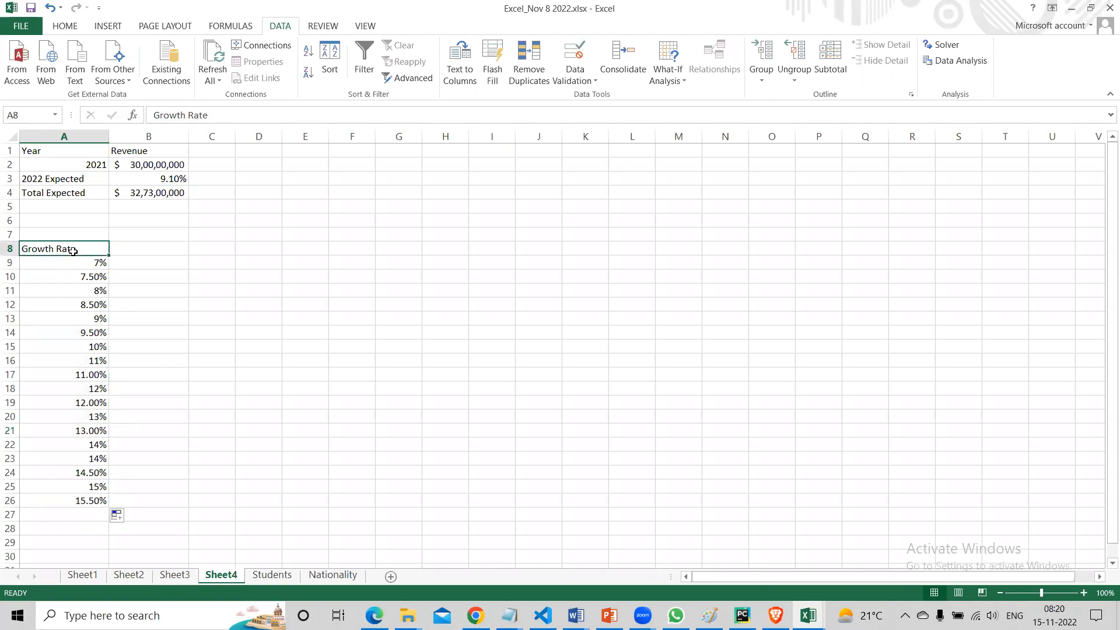
pyautogui.click(91, 259)
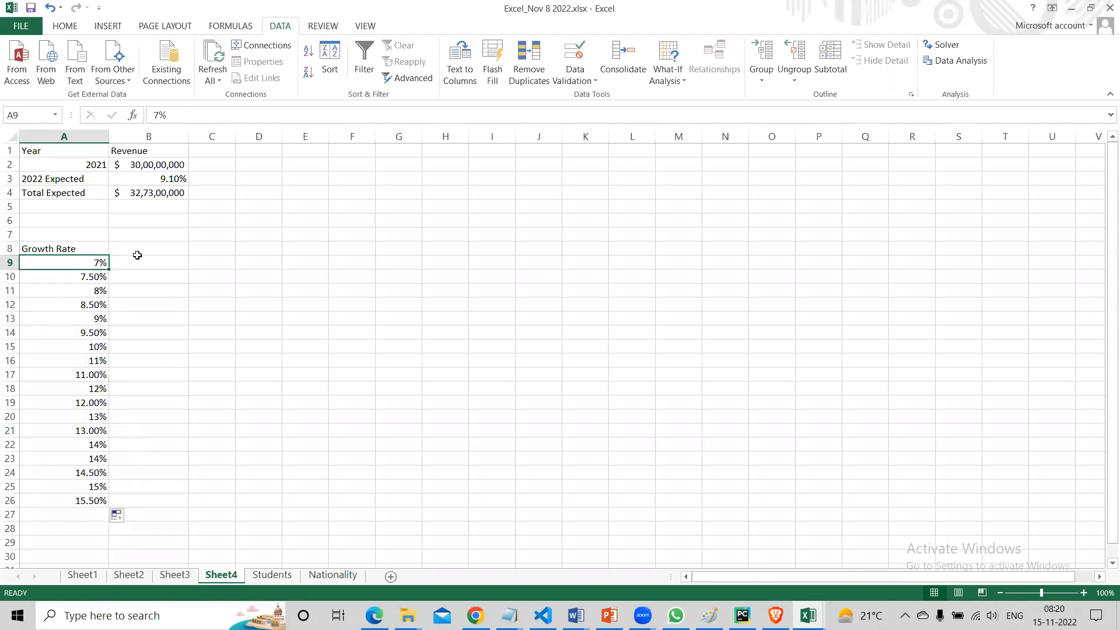
pyautogui.click(137, 254)
pyautogui.click(82, 262)
pyautogui.click(133, 263)
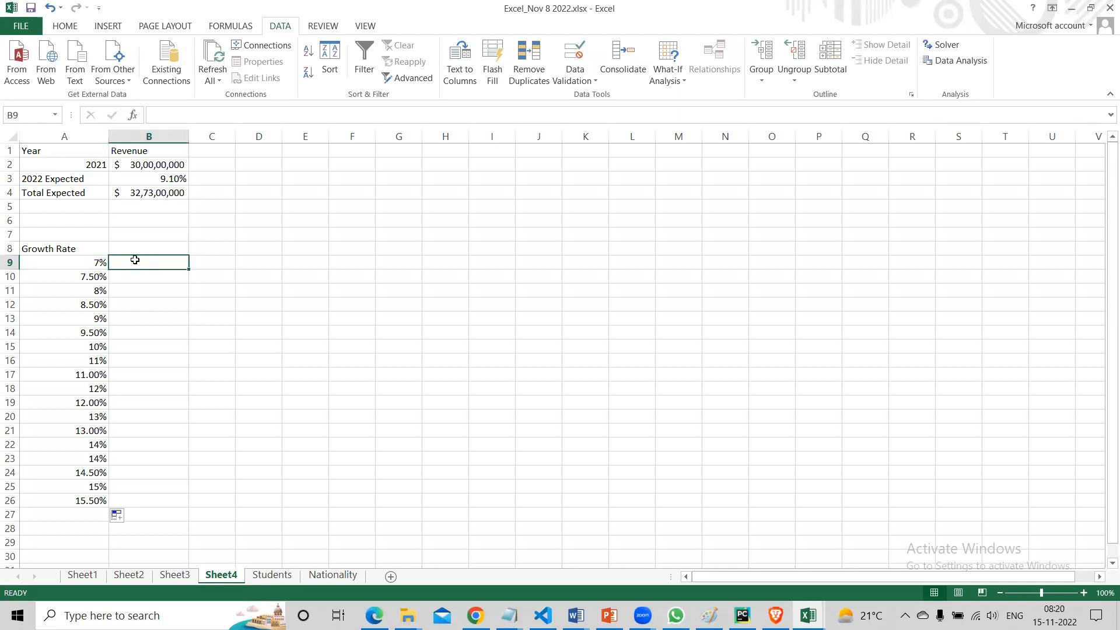
pyautogui.click(165, 192)
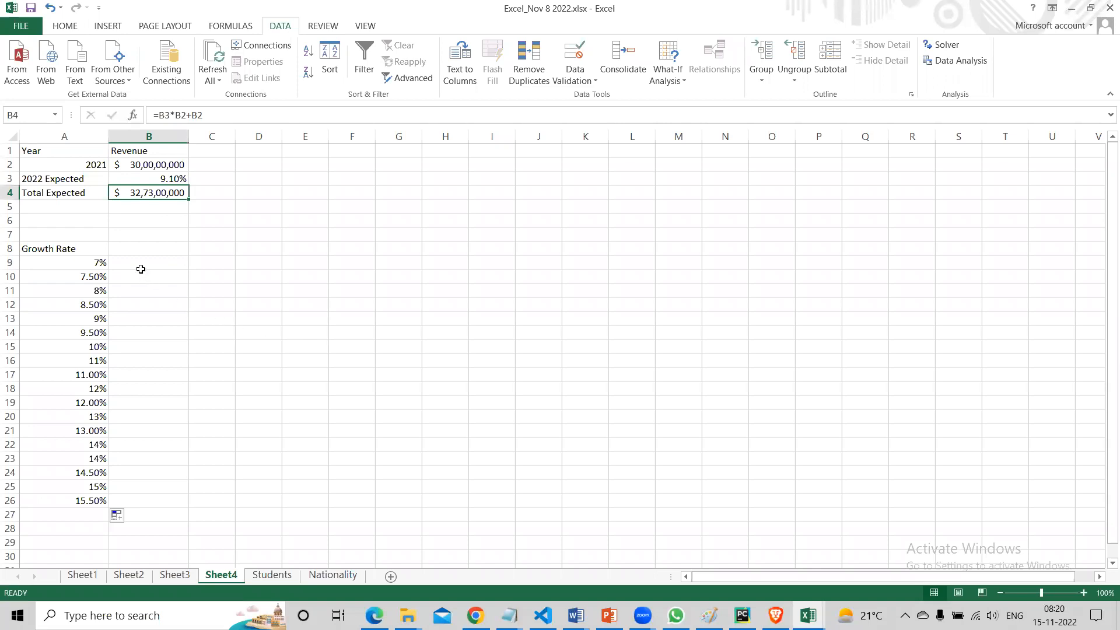
pyautogui.click(141, 269)
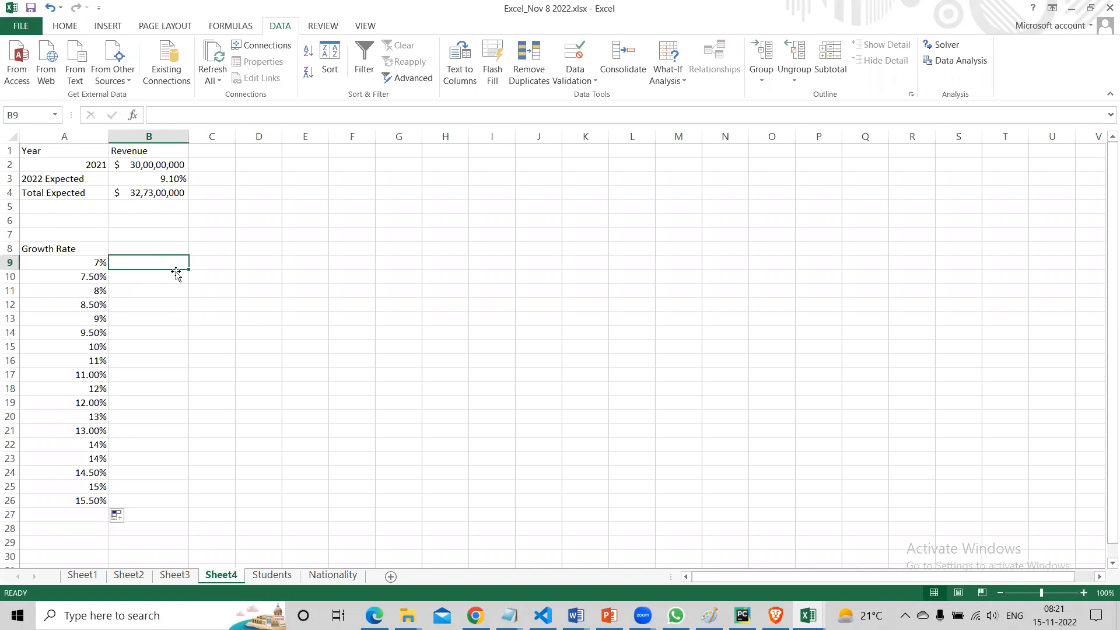
pyautogui.moveTo(95, 263); pyautogui.dragTo(106, 499)
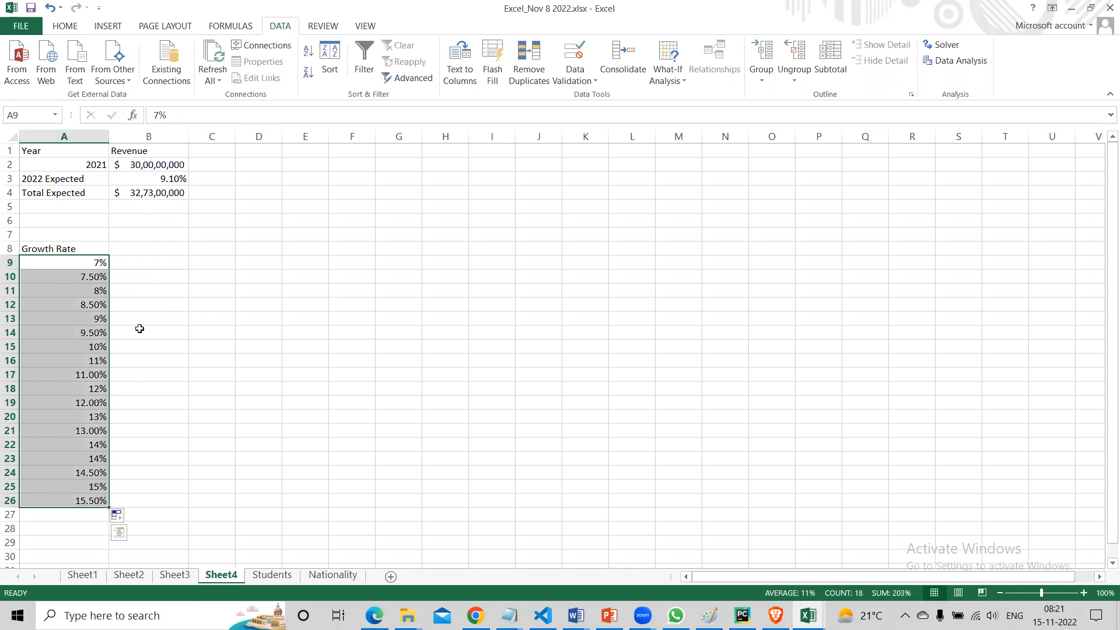
# Link cell B8, beside the Growth Rate heading, to the Total Expected cell with the formula =B4.
pyautogui.click(151, 252)
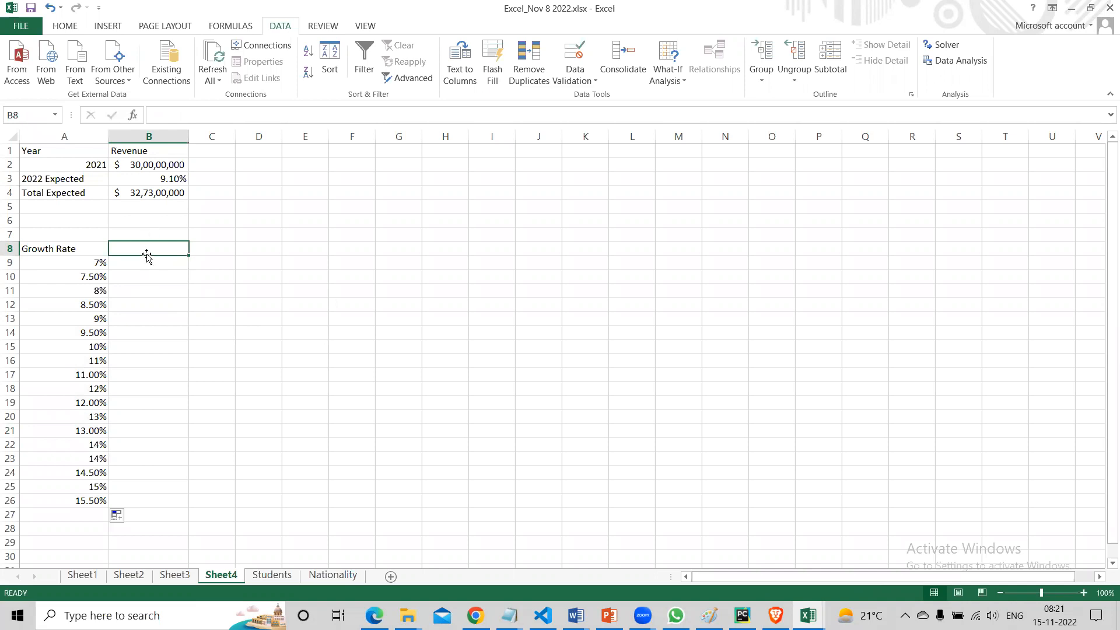
pyautogui.write('=')
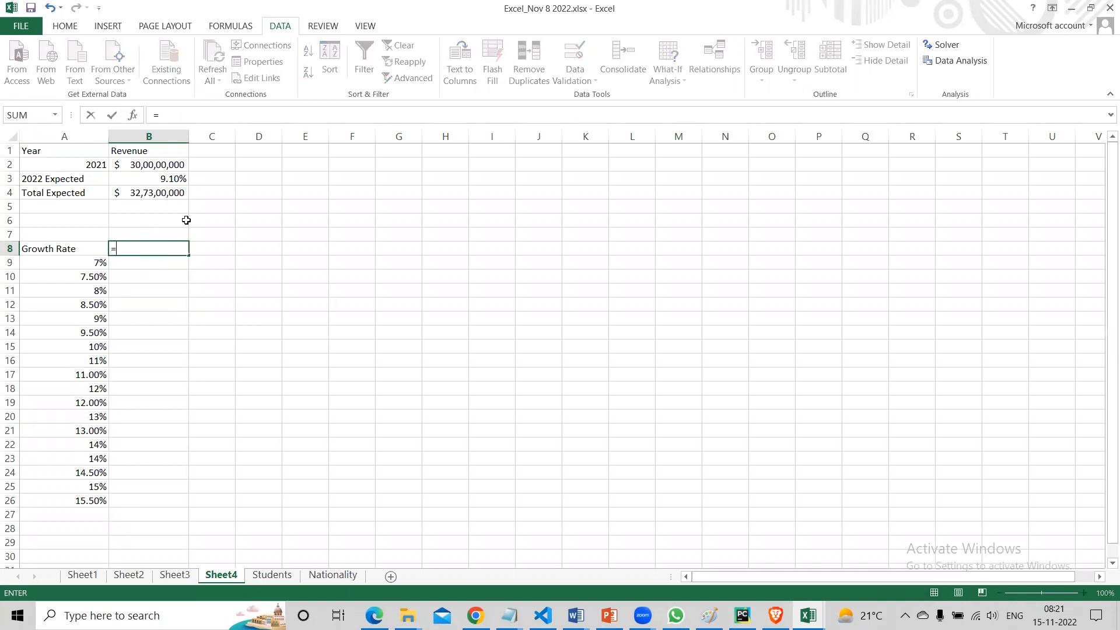
pyautogui.click(169, 193)
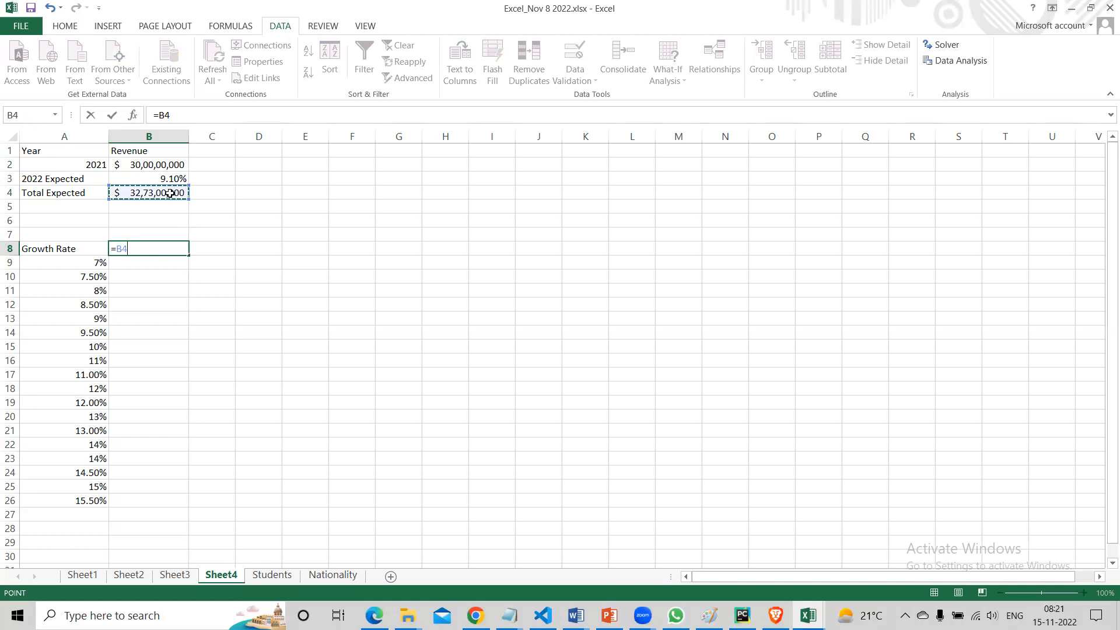
pyautogui.press('Return')
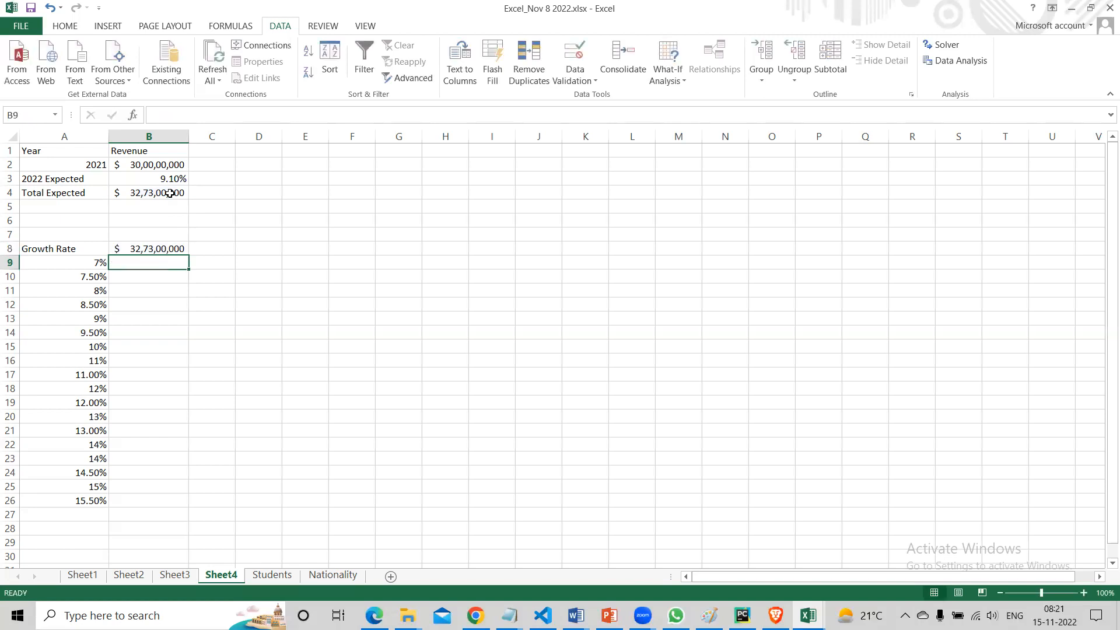
pyautogui.click(159, 249)
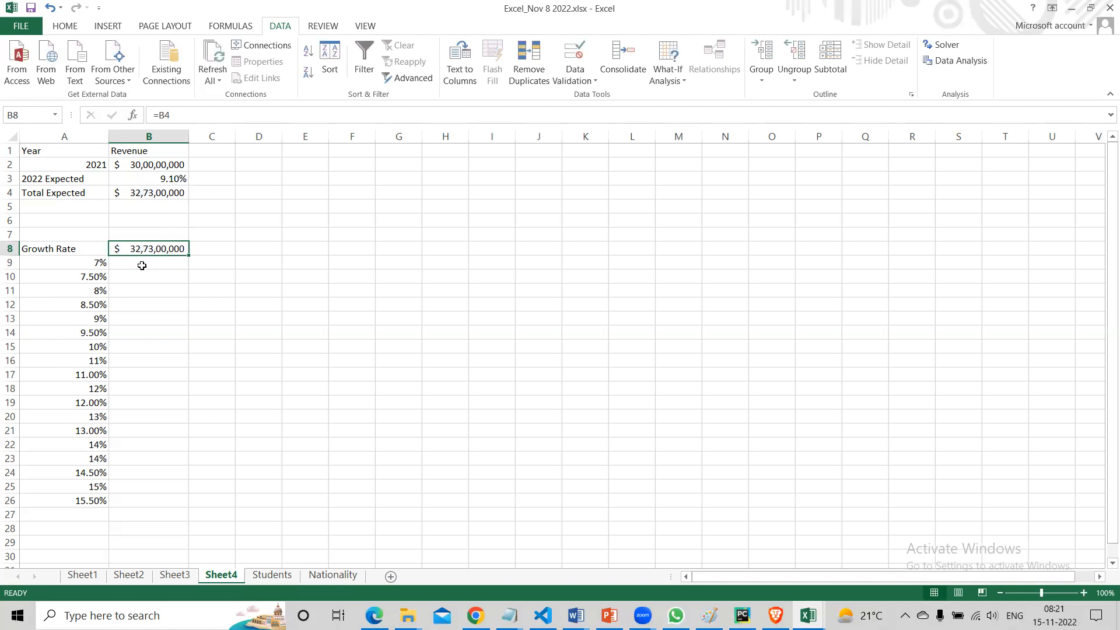
pyautogui.click(86, 263)
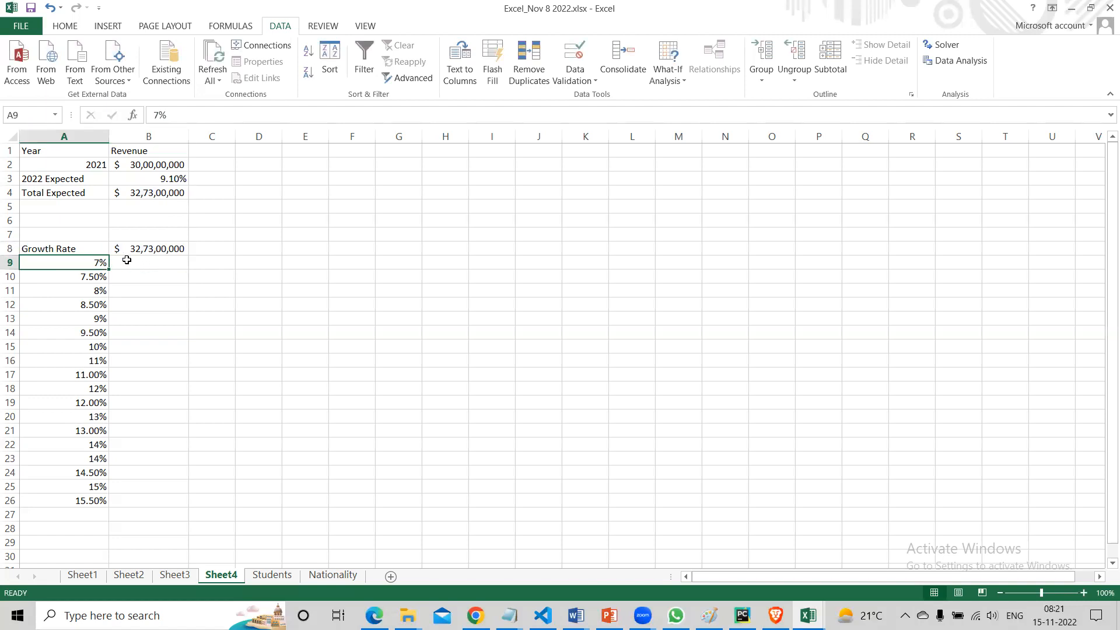
pyautogui.click(127, 260)
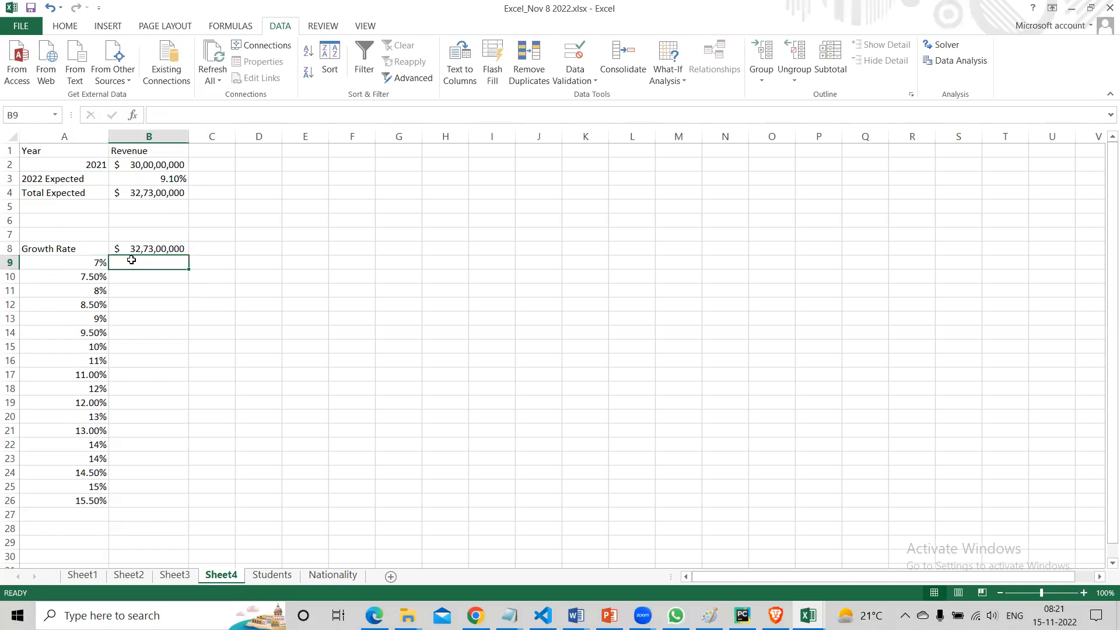
pyautogui.click(141, 249)
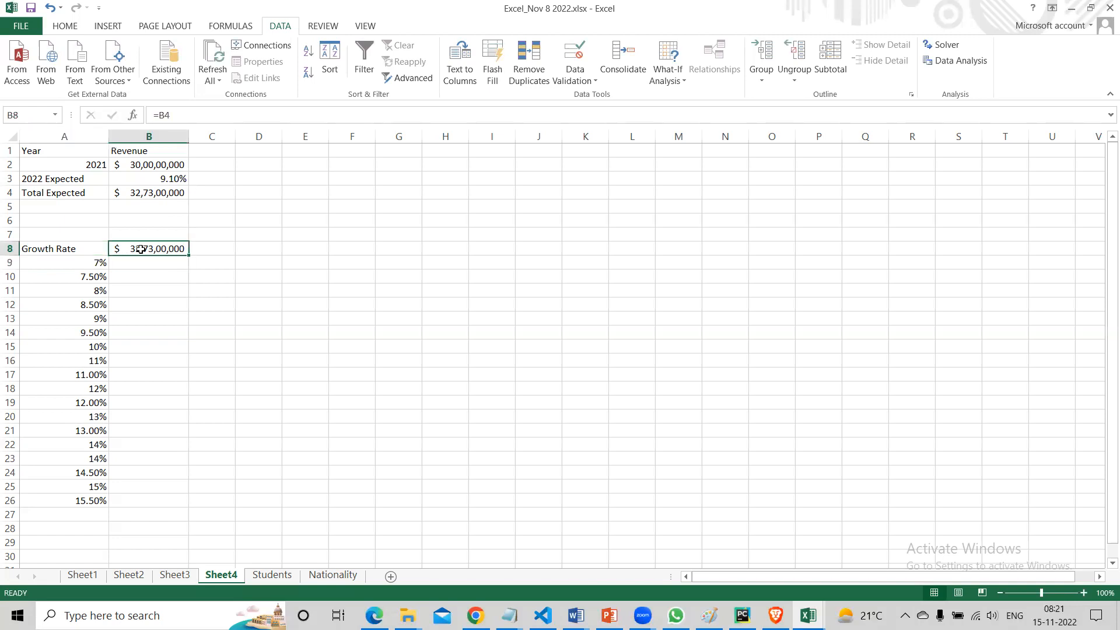
pyautogui.click(88, 263)
pyautogui.click(135, 283)
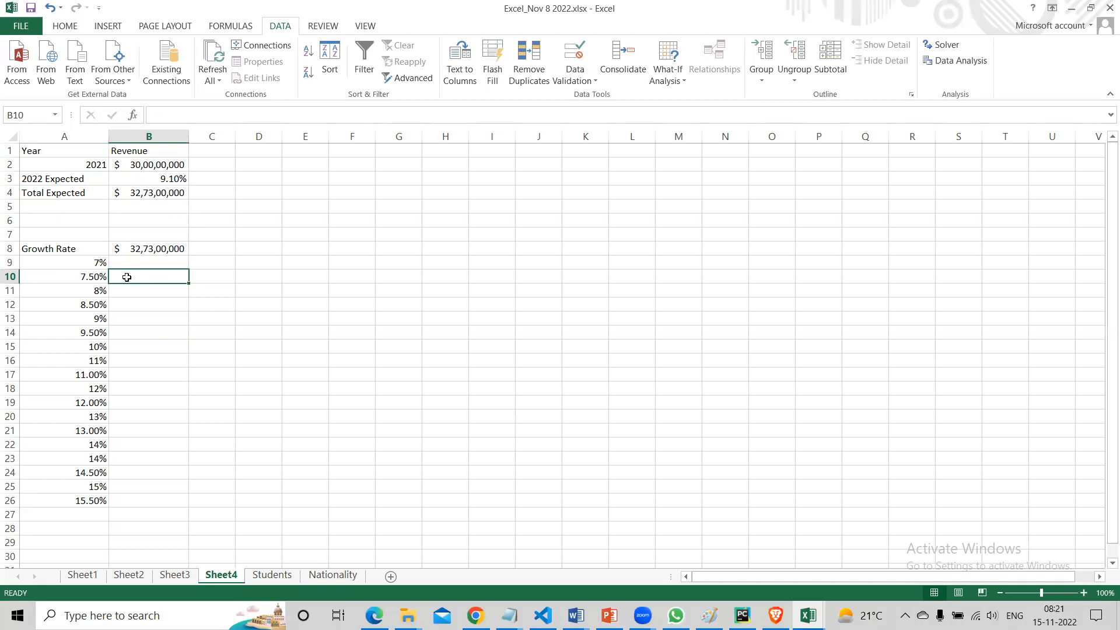
pyautogui.click(140, 305)
# Create a one-variable What-If data table over A8:B26, using $B$3 as the column input cell and no row input cell.
pyautogui.moveTo(79, 249); pyautogui.dragTo(143, 500)
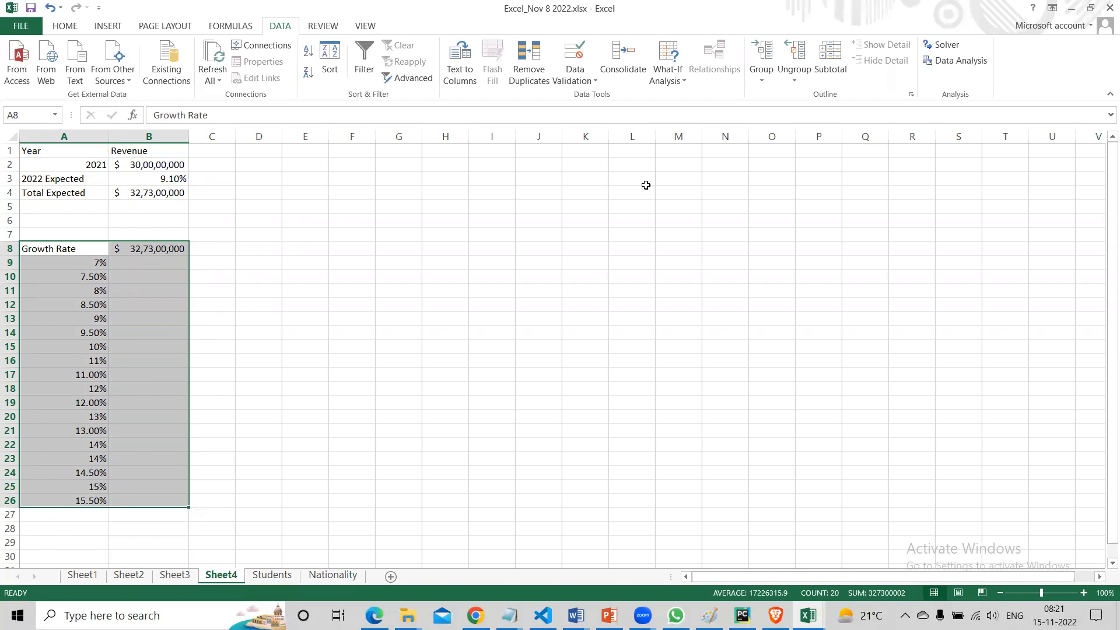
pyautogui.click(677, 82)
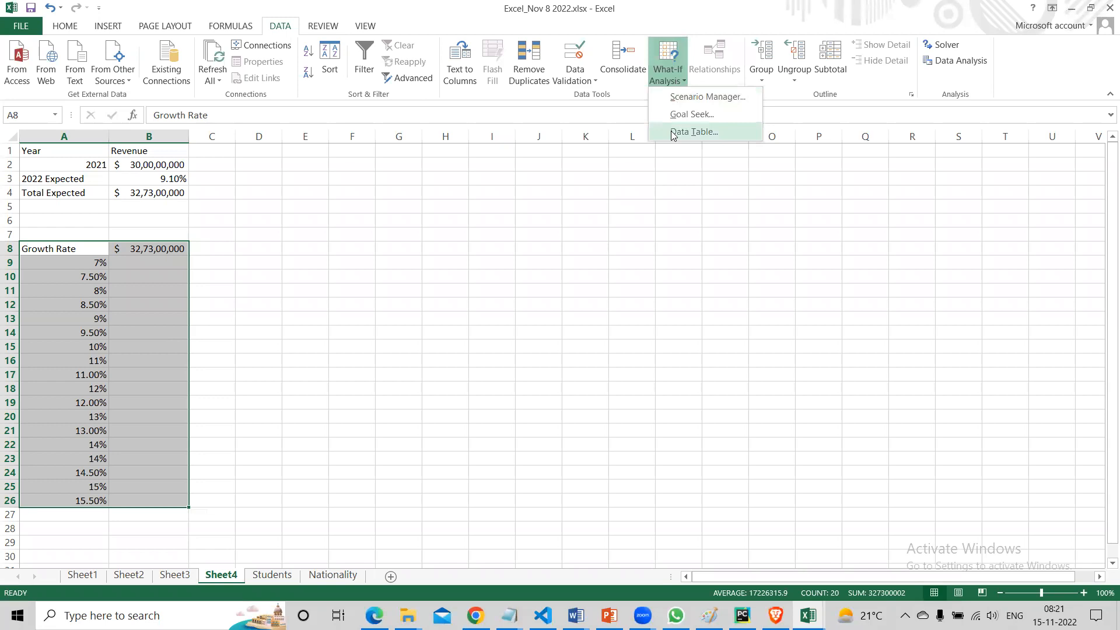
pyautogui.click(691, 132)
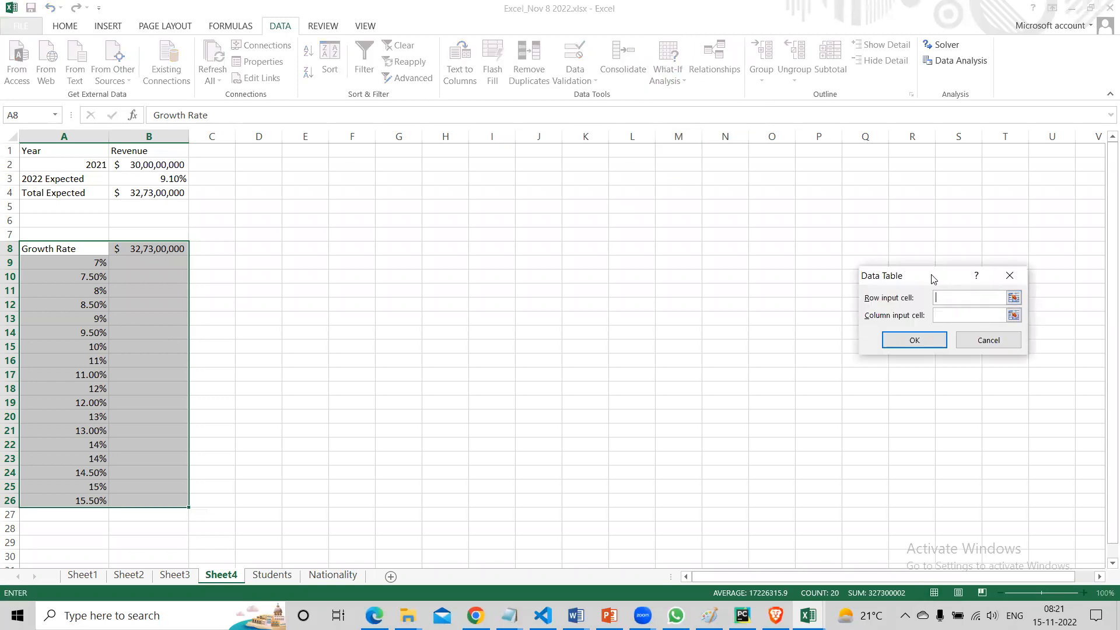
pyautogui.moveTo(931, 278); pyautogui.dragTo(440, 187)
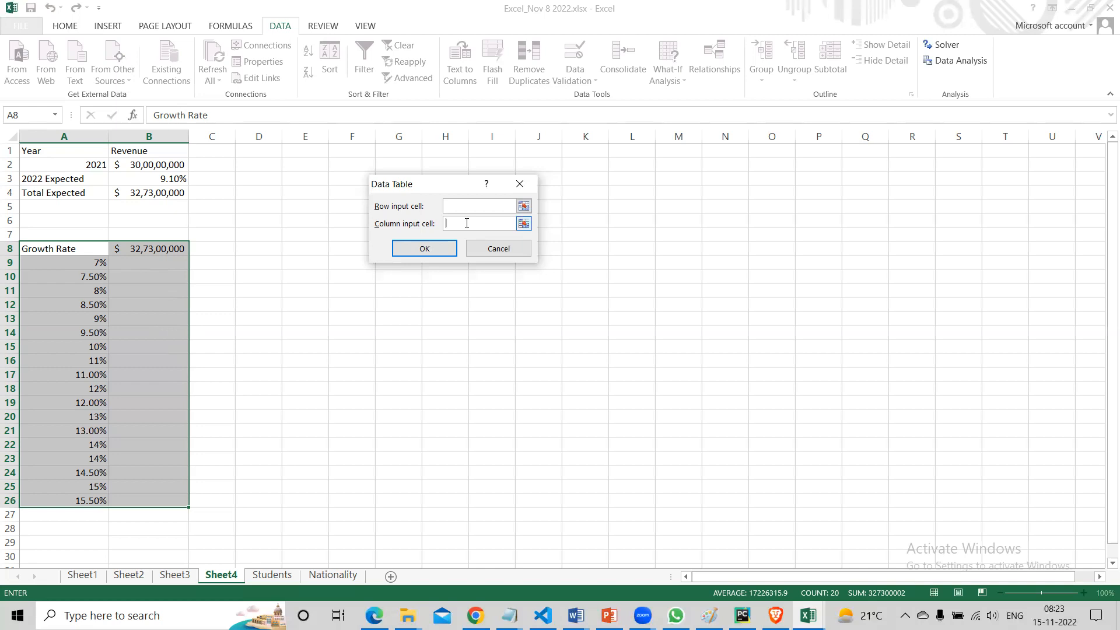
pyautogui.click(466, 222)
pyautogui.click(163, 176)
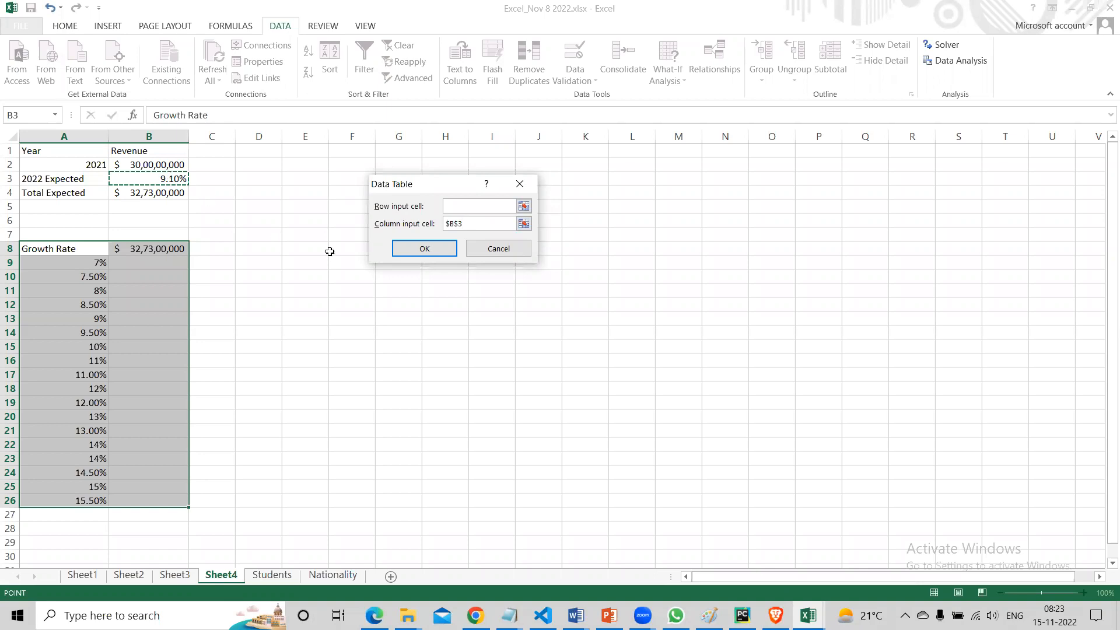
pyautogui.click(420, 248)
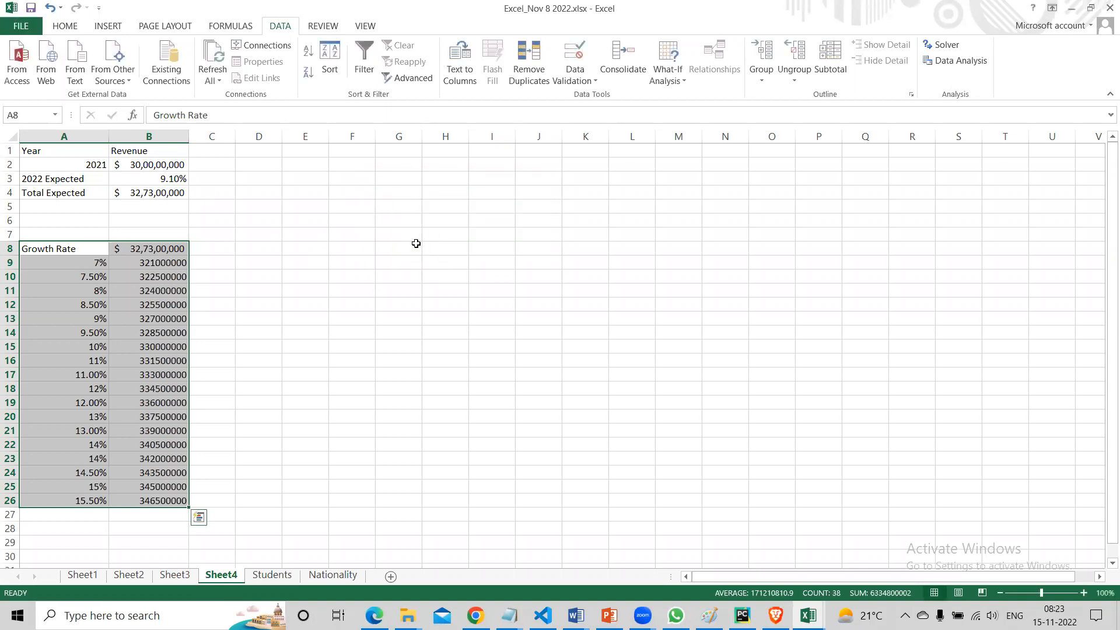
pyautogui.click(300, 348)
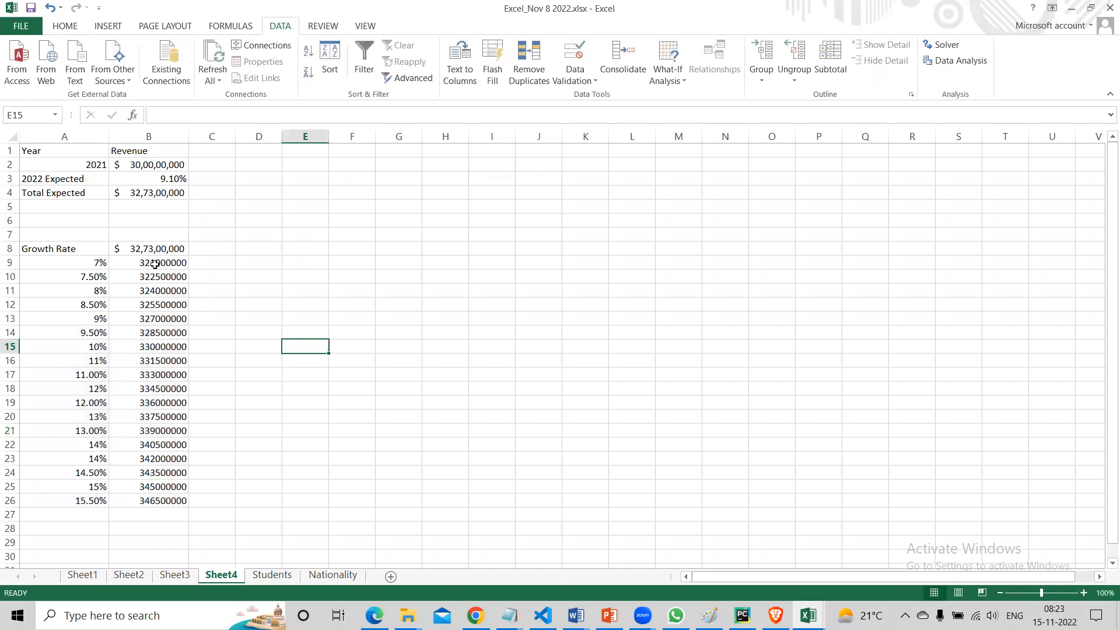
pyautogui.moveTo(156, 258); pyautogui.dragTo(156, 502)
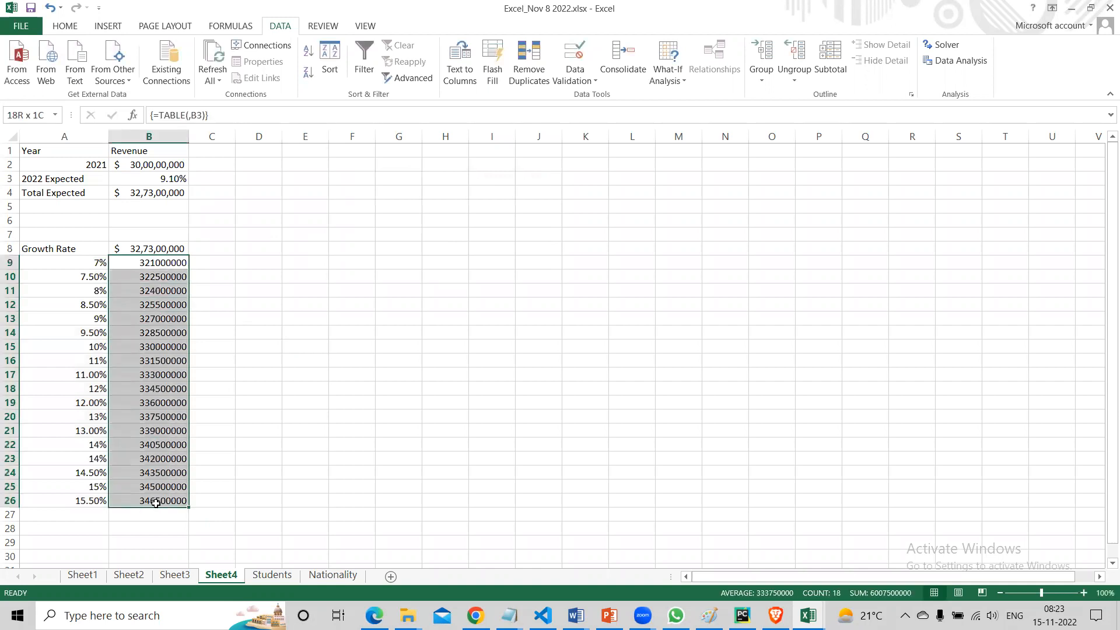
pyautogui.click(294, 401)
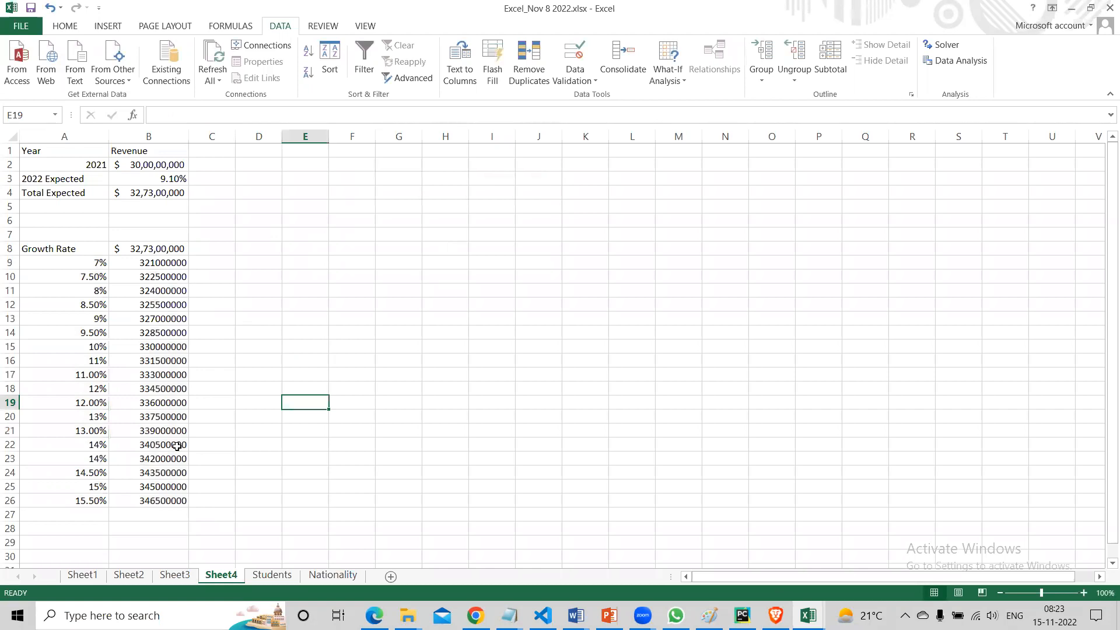
# Inspect the formula in B8 and the data table formula behind the first result in B9.
pyautogui.click(134, 249)
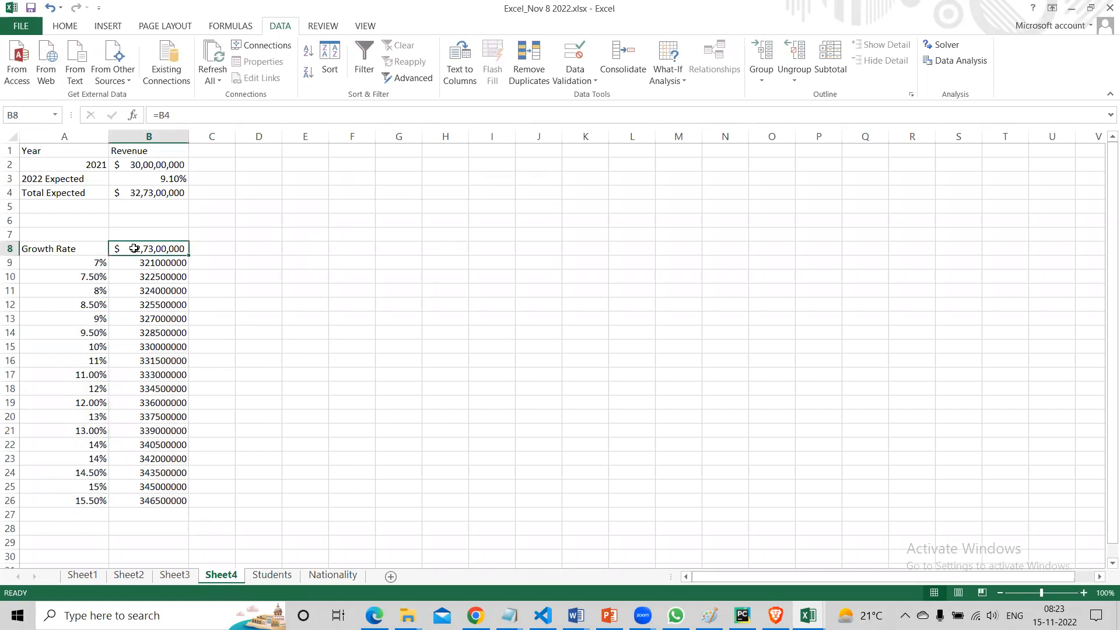
pyautogui.click(214, 276)
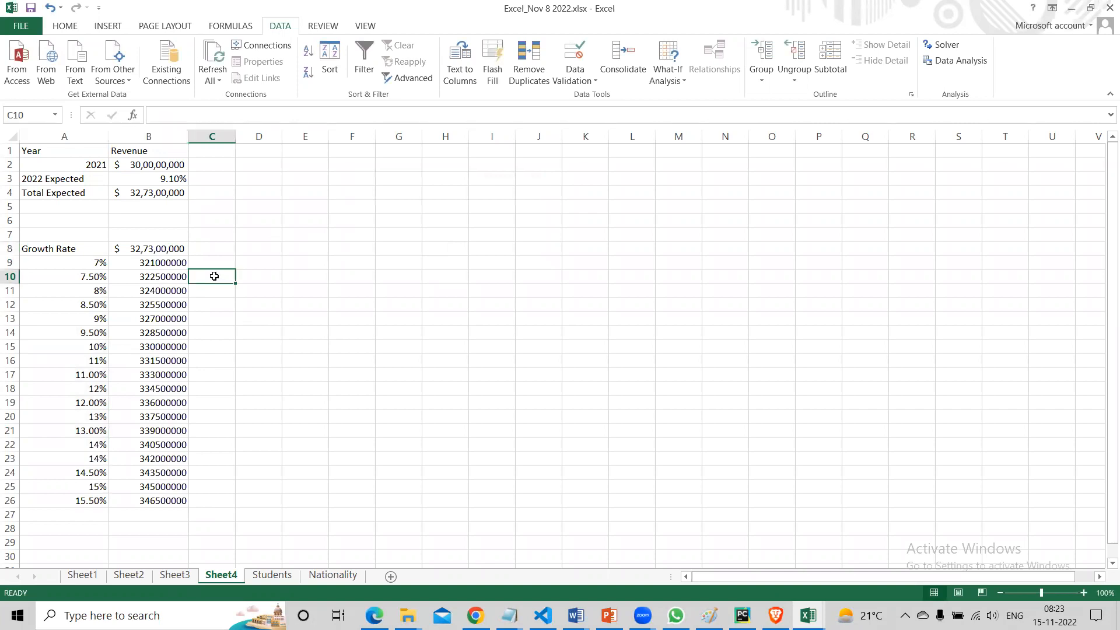
pyautogui.click(151, 264)
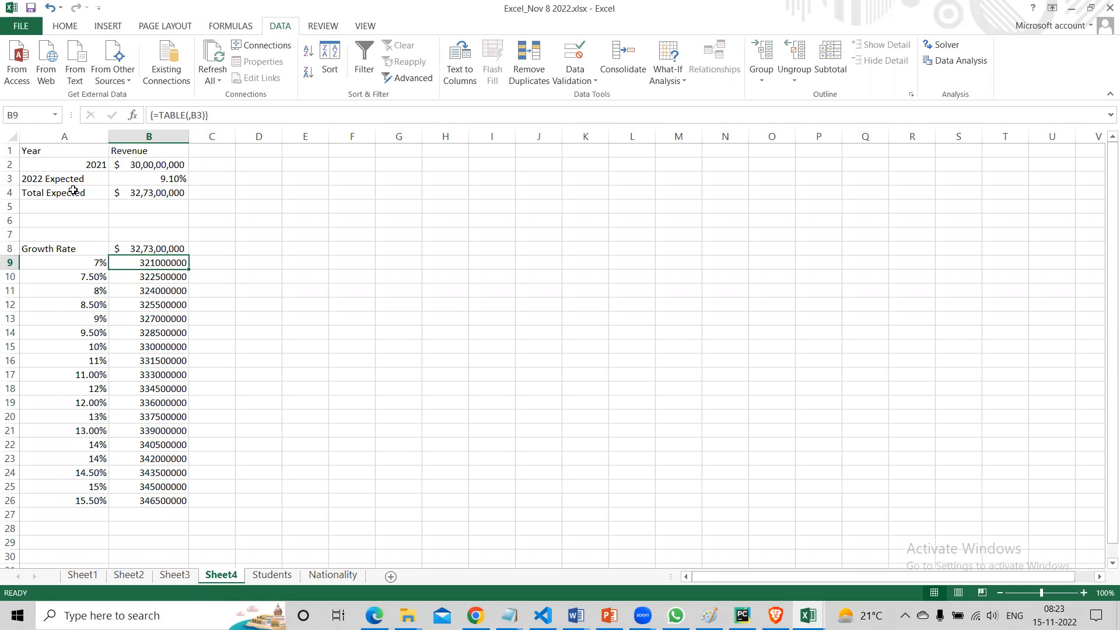
# Format the revenue figures in B8:B26 with the $ English (United States) accounting format.
pyautogui.moveTo(168, 249); pyautogui.dragTo(169, 501)
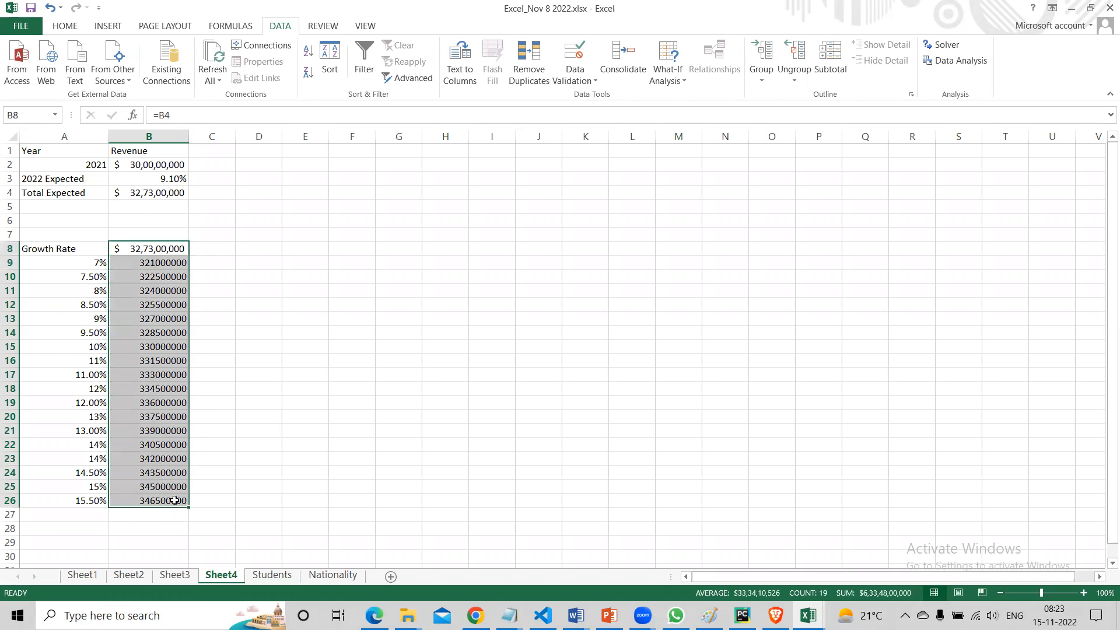
pyautogui.click(76, 29)
pyautogui.click(438, 72)
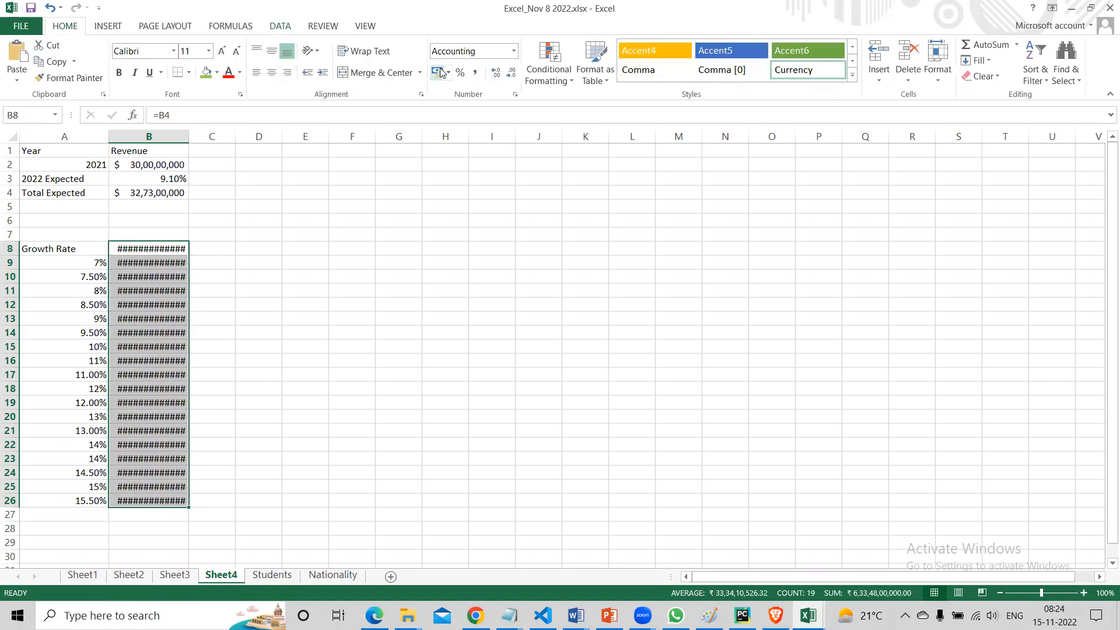
pyautogui.click(448, 72)
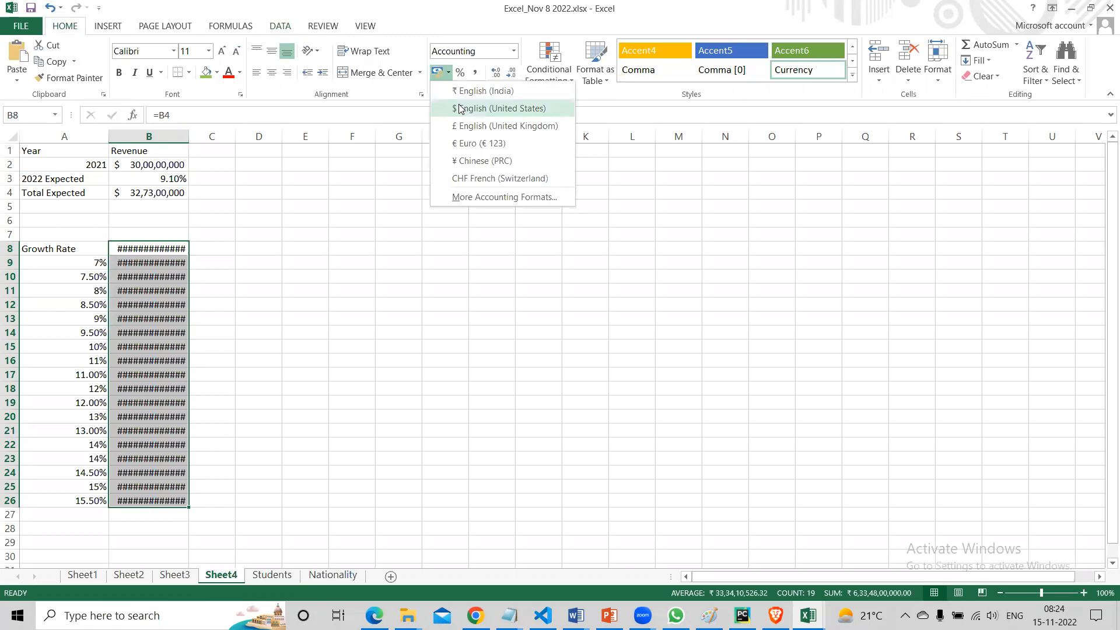
pyautogui.click(464, 91)
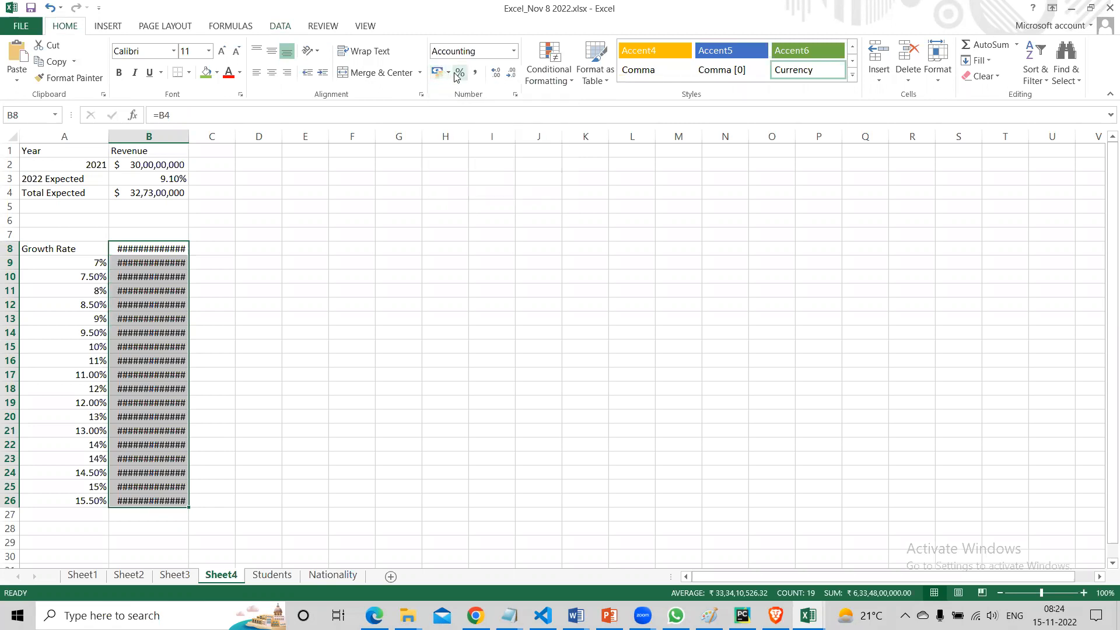
pyautogui.click(448, 72)
pyautogui.click(454, 109)
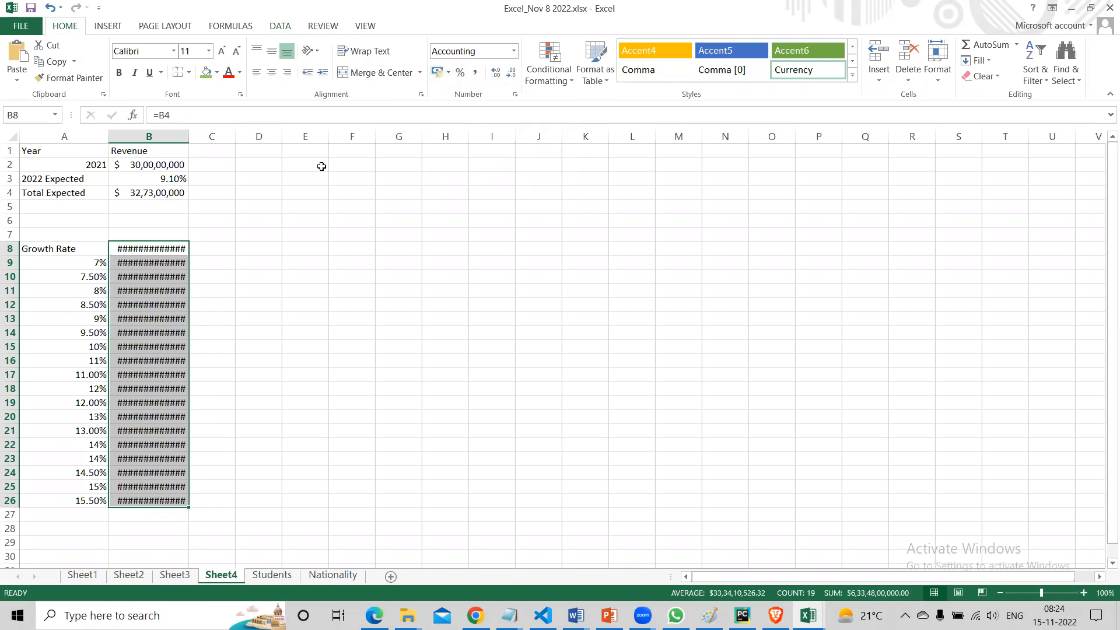
# Show the amounts in B8:B26 without decimal places and adjust column B's width to fit them.
pyautogui.moveTo(188, 140); pyautogui.dragTo(225, 140)
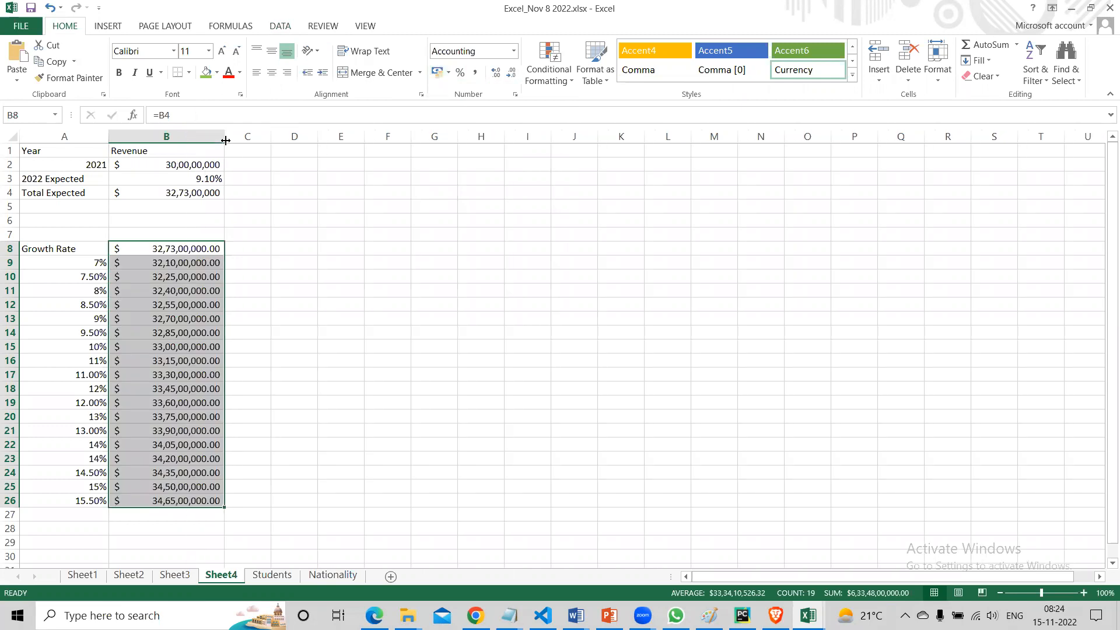
pyautogui.click(511, 74)
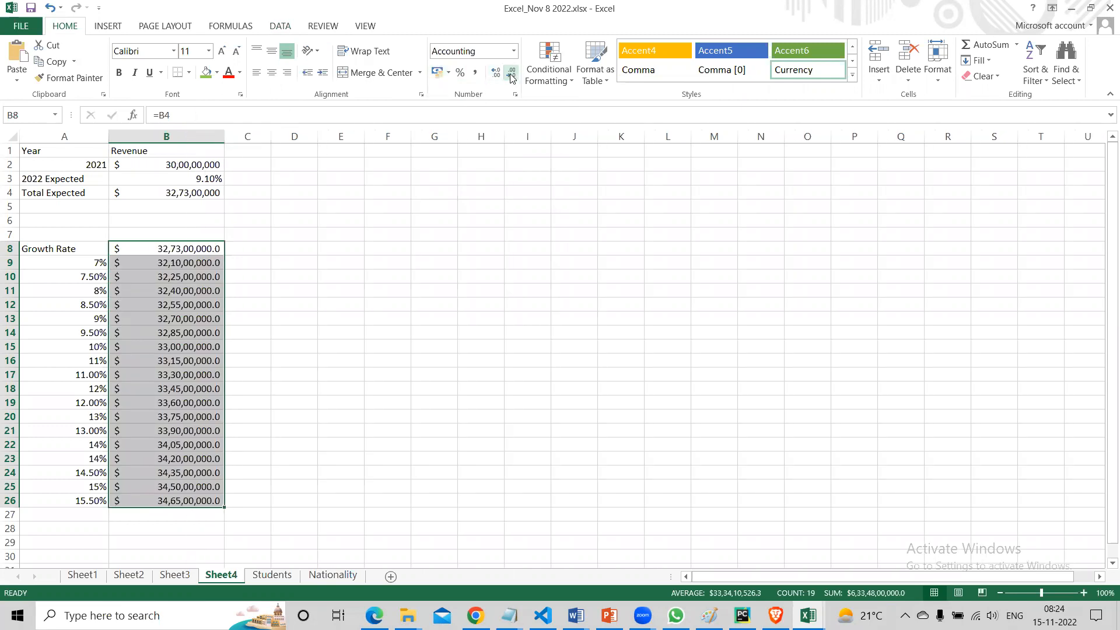
pyautogui.click(511, 74)
pyautogui.click(340, 290)
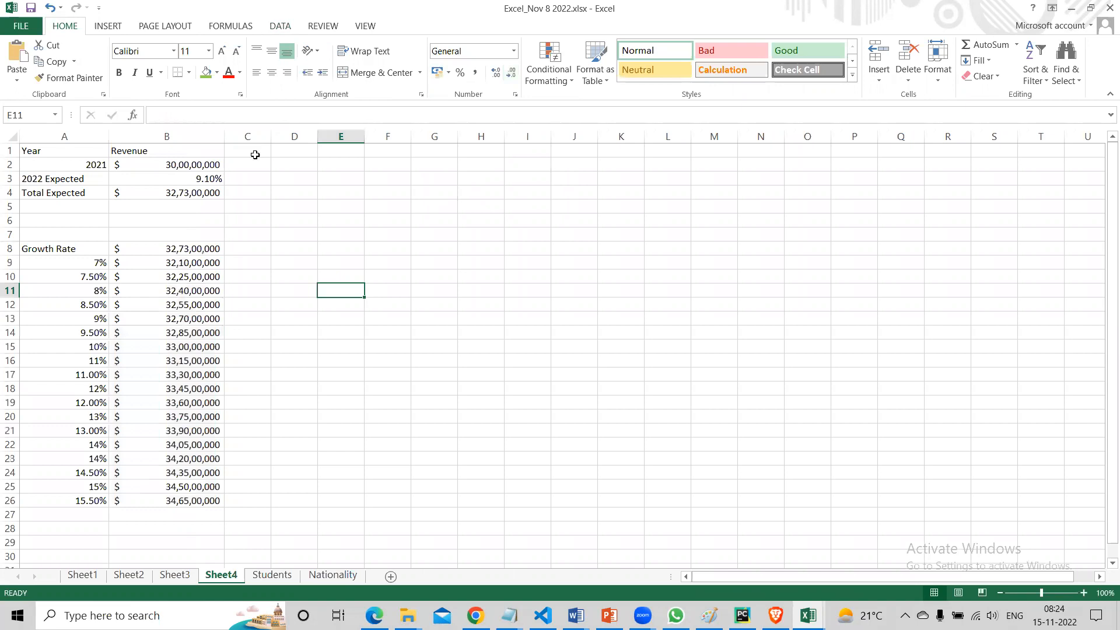
pyautogui.moveTo(224, 138); pyautogui.dragTo(201, 138)
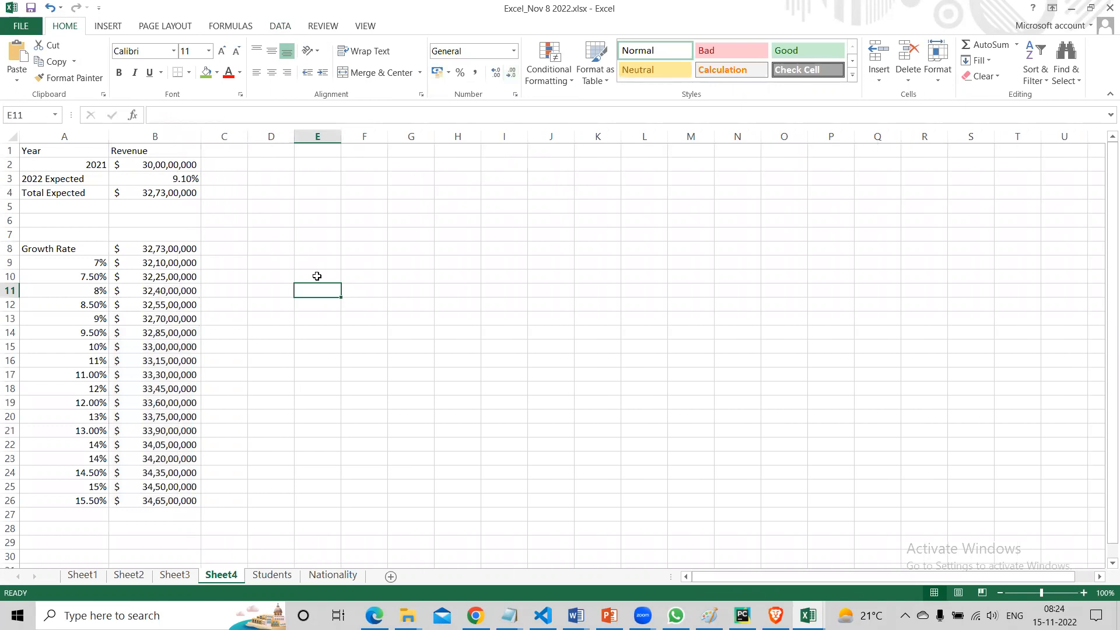
# Try to delete the single data table result in B12, beside the 8.50% rate.
pyautogui.click(157, 301)
pyautogui.press('Delete')
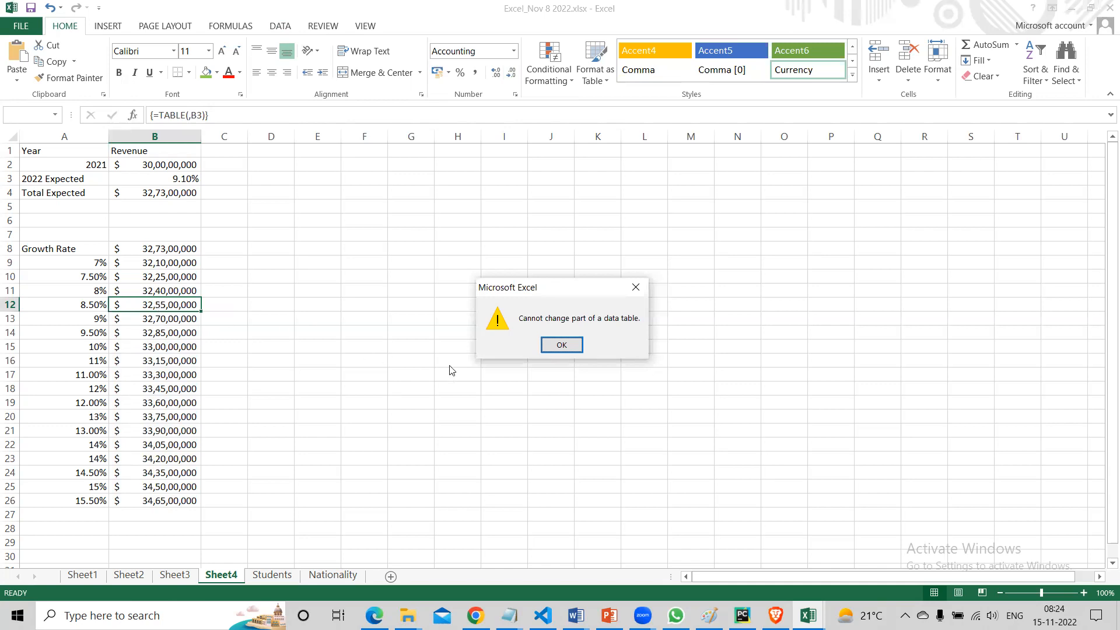
pyautogui.click(578, 349)
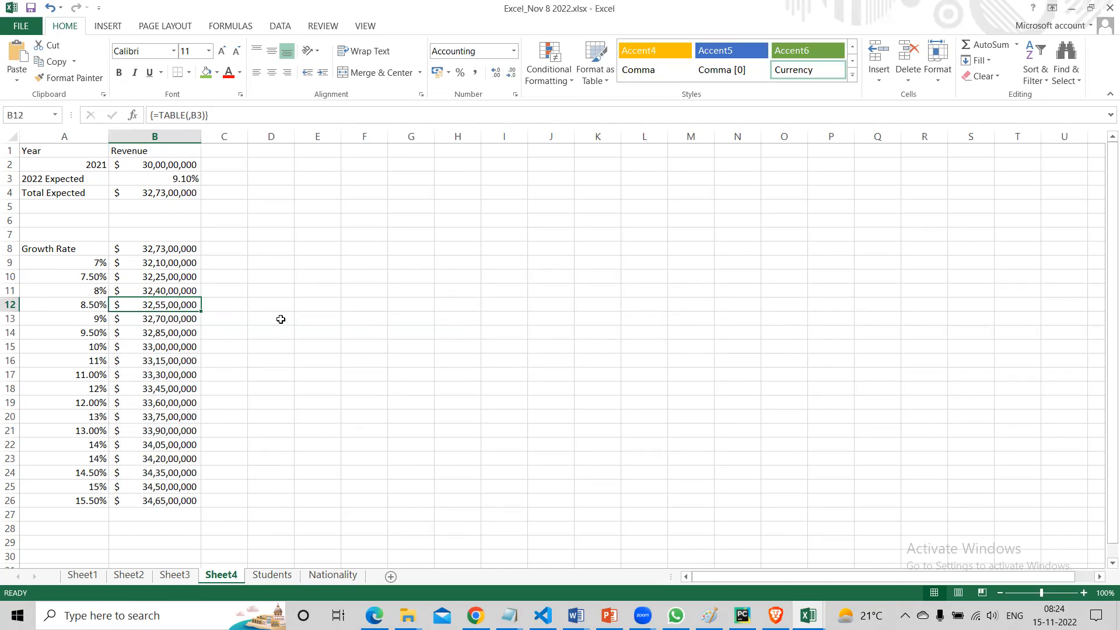
# Delete all the data table results in B9:B26 at once.
pyautogui.moveTo(184, 263); pyautogui.dragTo(187, 501)
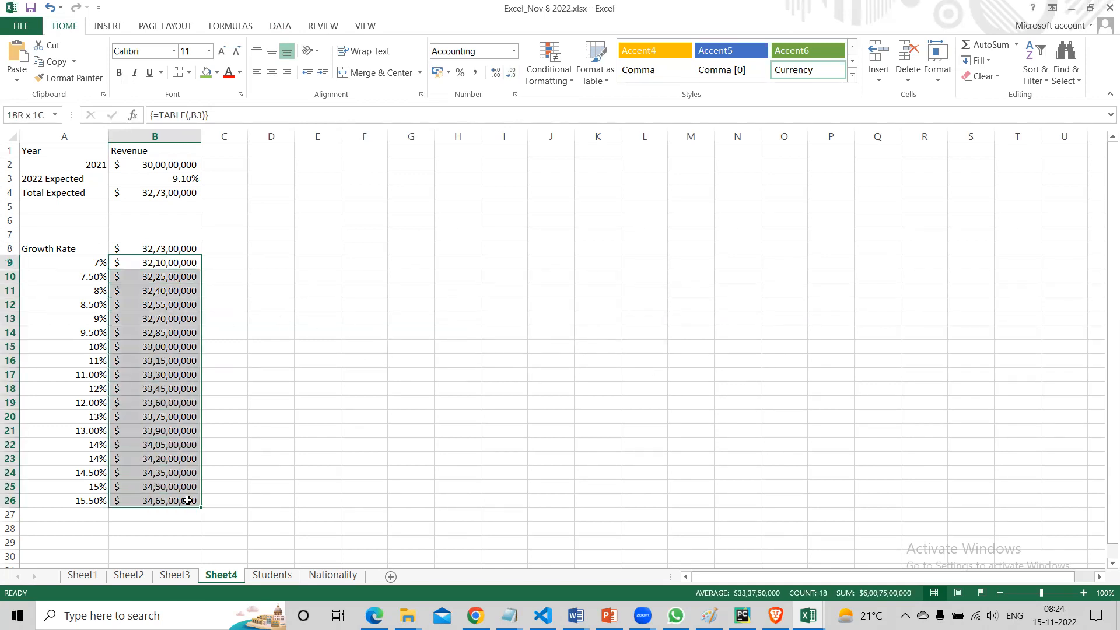
pyautogui.press('Delete')
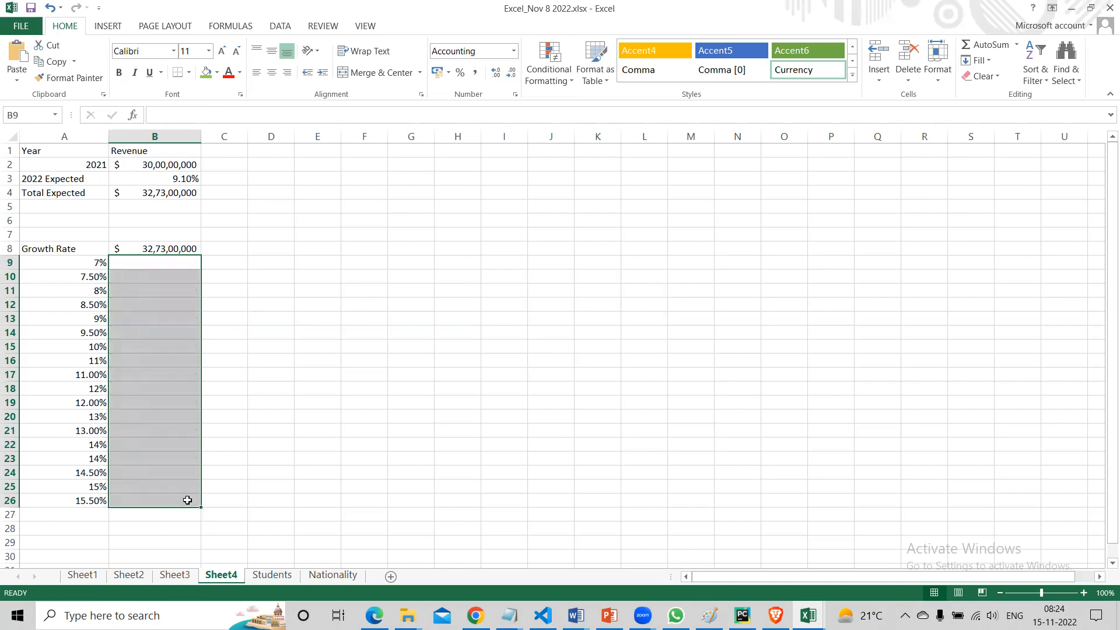
pyautogui.click(255, 387)
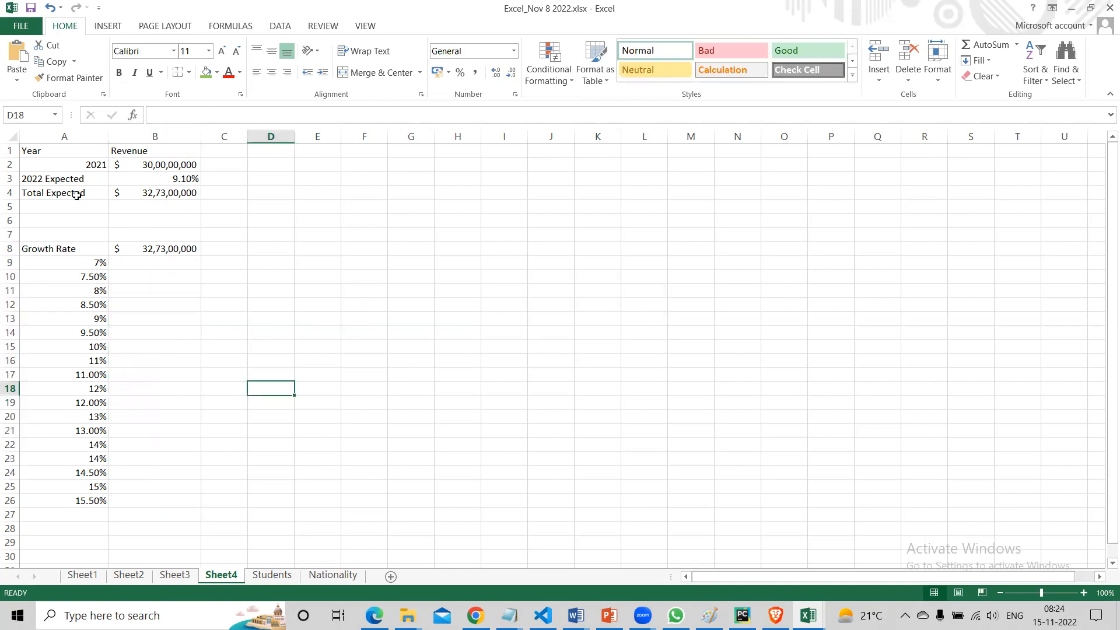
# Enter the label Additional Revenue in A5, below Total Expected.
pyautogui.click(94, 206)
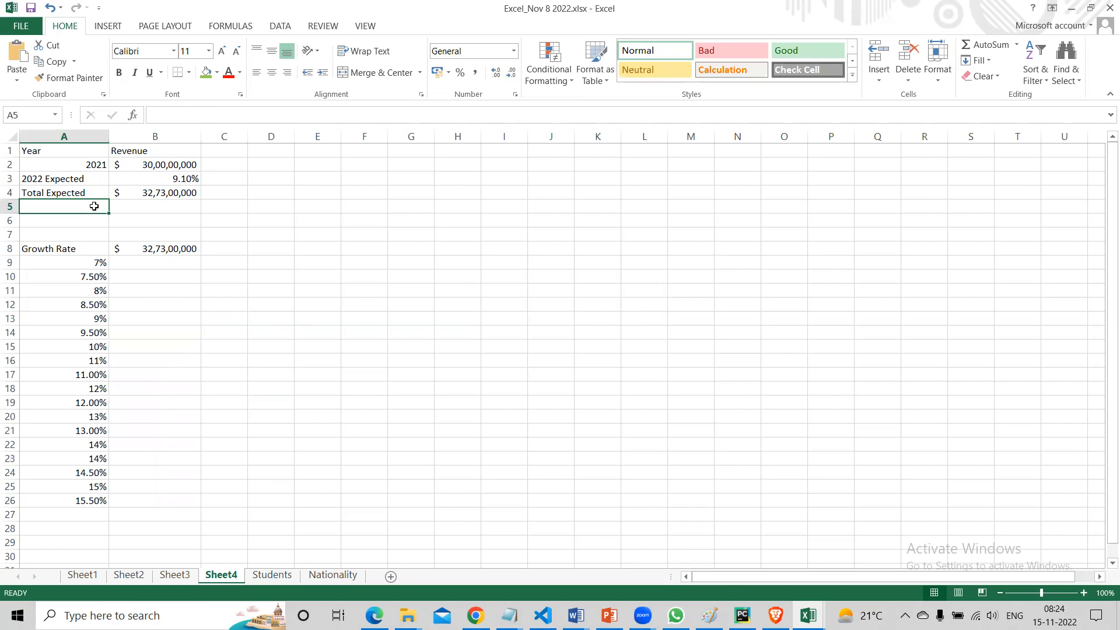
pyautogui.write('Additio')
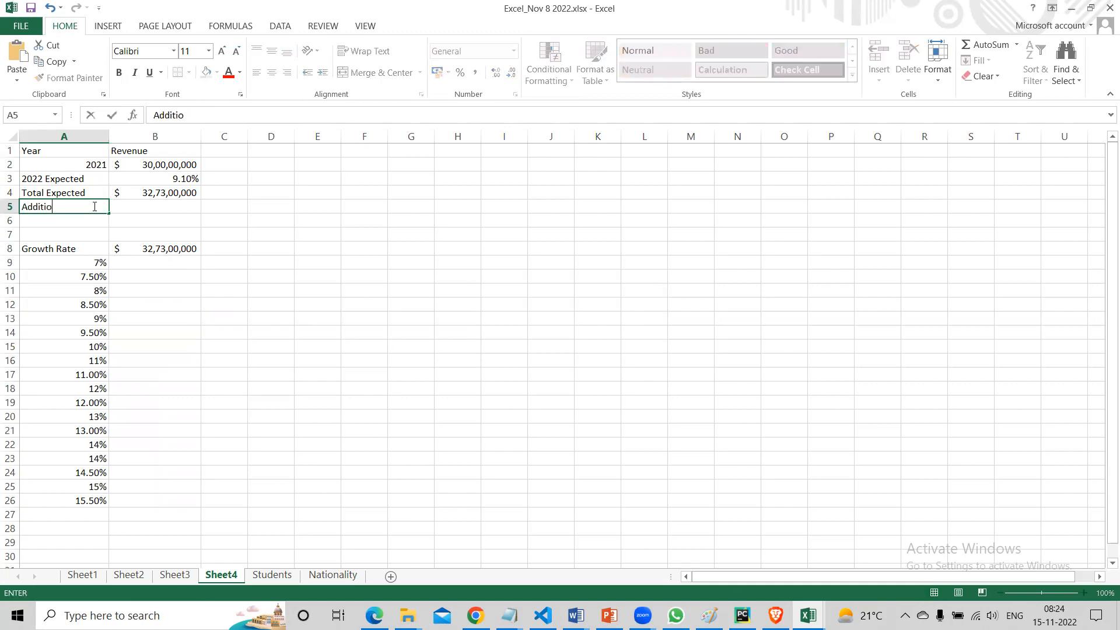
pyautogui.write('nal Revenue')
pyautogui.press('Return')
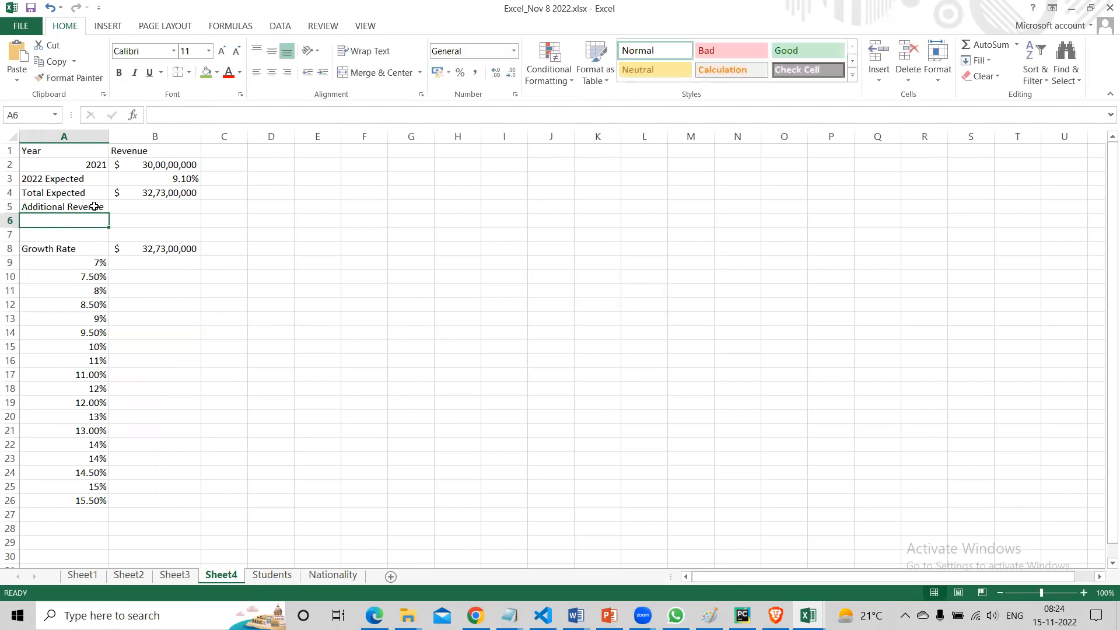
# Calculate the additional revenue in B5 with the formula =B3*B2.
pyautogui.click(94, 206)
pyautogui.press('Right')
pyautogui.write('=')
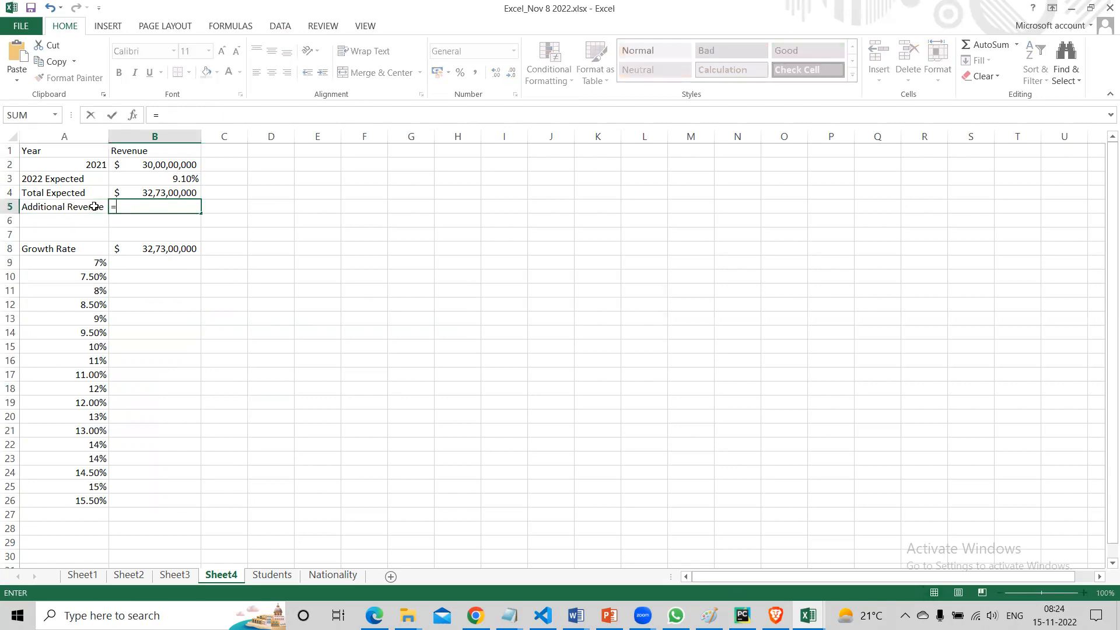
pyautogui.press('Up')
pyautogui.press('Up')
pyautogui.write('*')
pyautogui.press('Up')
pyautogui.press('Up')
pyautogui.press('Up')
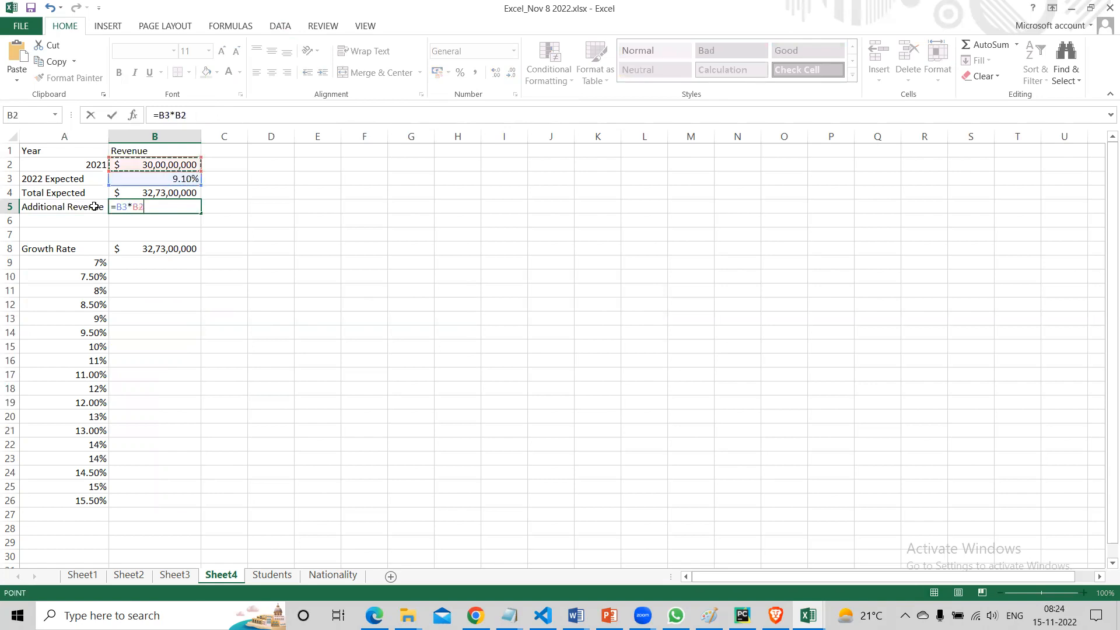
pyautogui.press('Return')
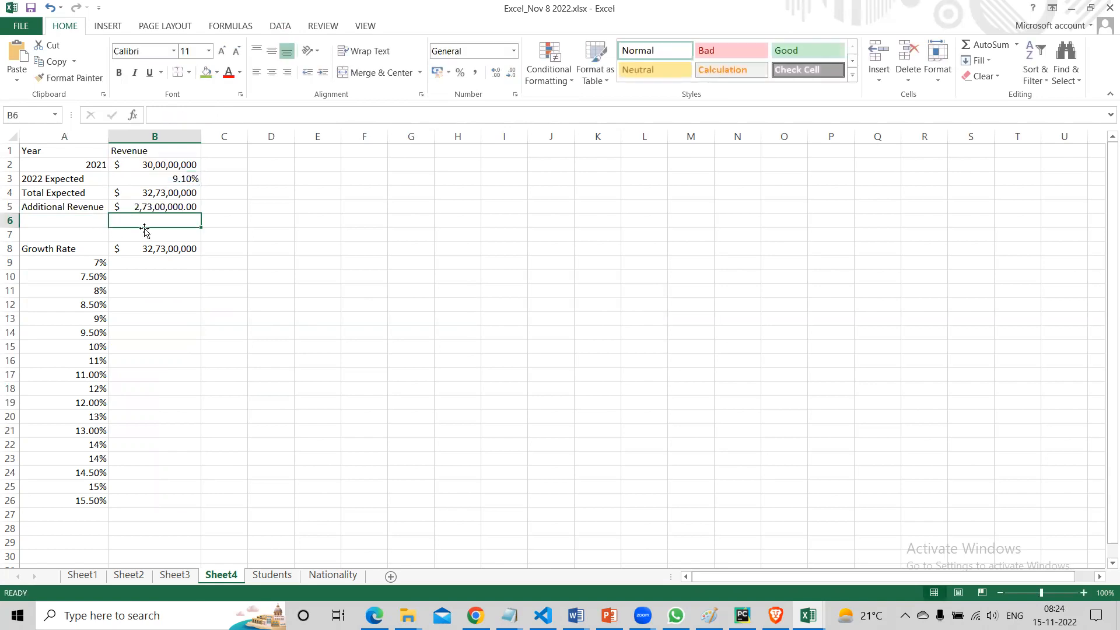
# Remove the decimal places from the Additional Revenue amount in B5 and review the cells B2, B5 and B4.
pyautogui.click(179, 207)
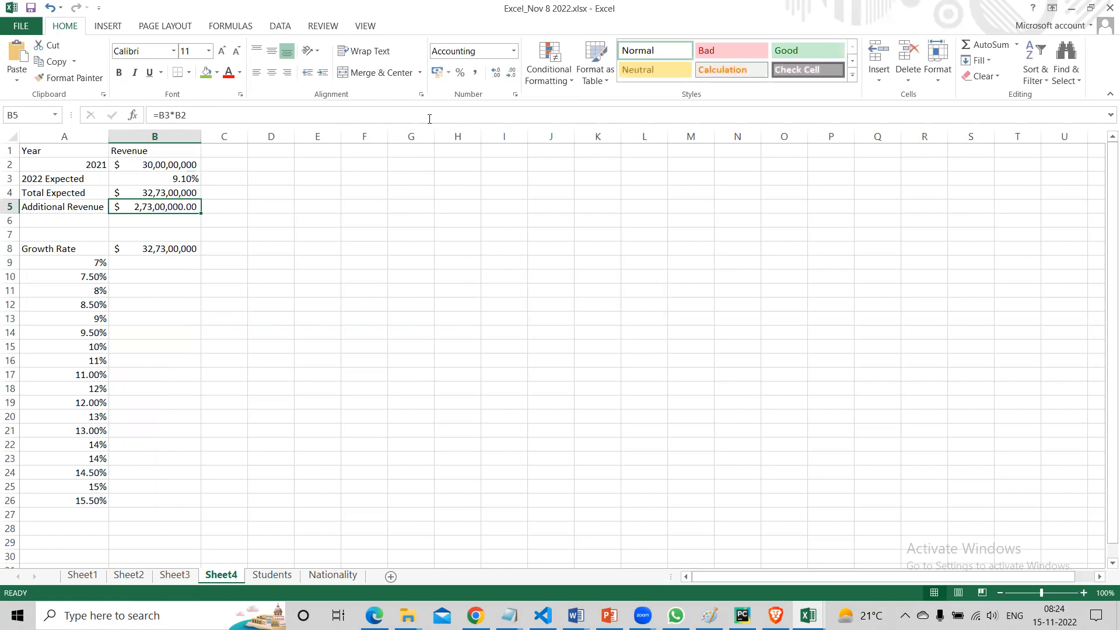
pyautogui.doubleClick(512, 75)
pyautogui.click(169, 163)
pyautogui.click(162, 203)
pyautogui.click(163, 192)
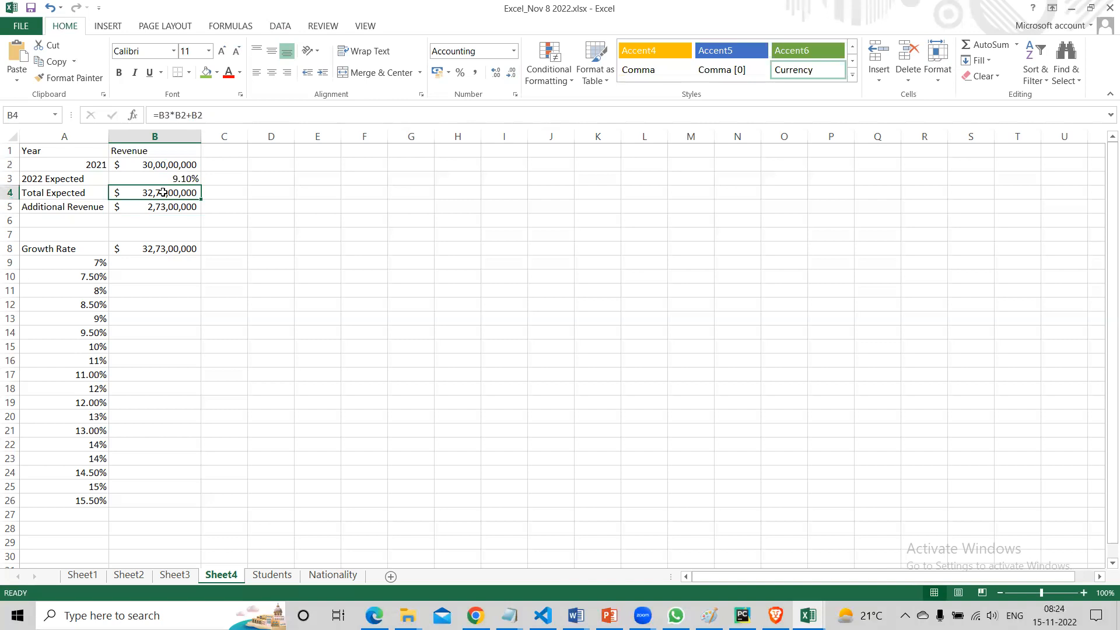
# Clear B8 beside the Growth Rate heading and link it to the Additional Revenue cell with =B5.
pyautogui.click(163, 249)
pyautogui.press('Delete')
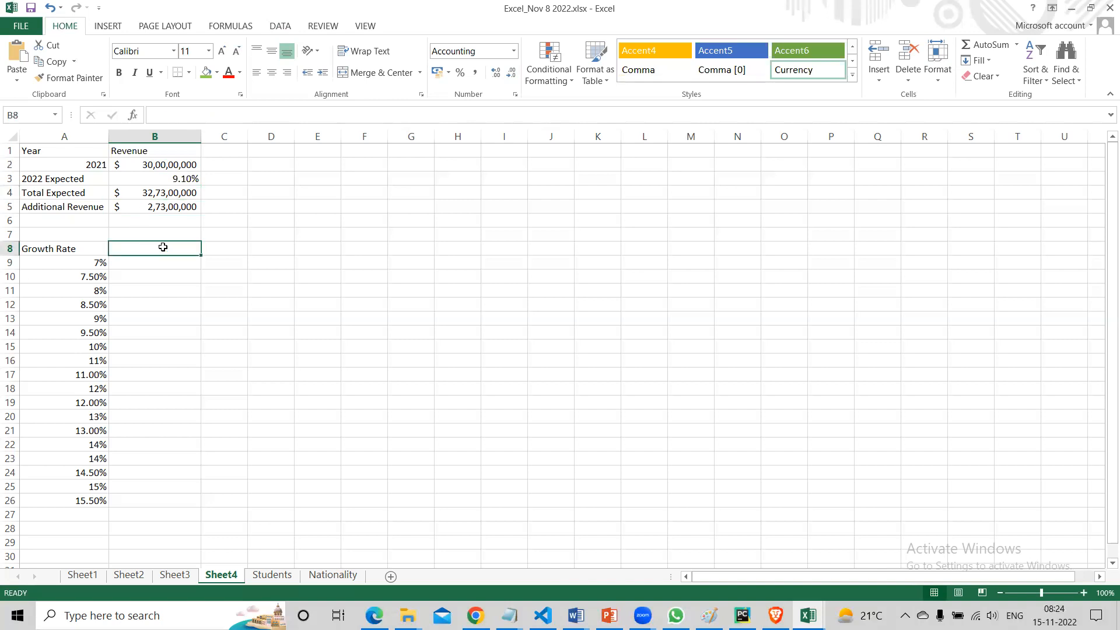
pyautogui.write('=')
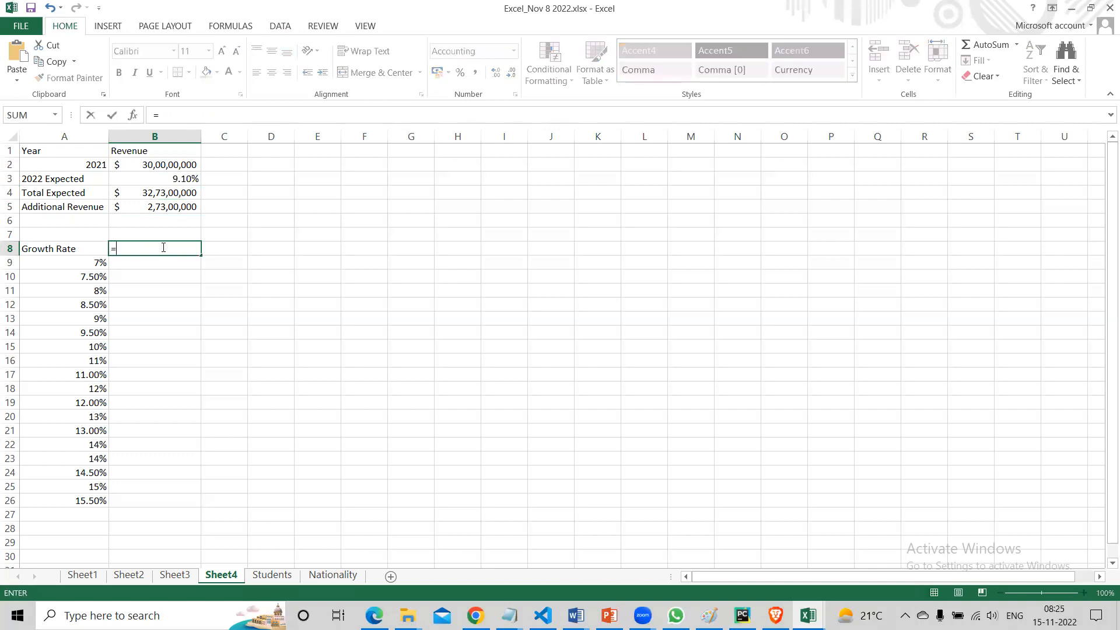
pyautogui.click(176, 202)
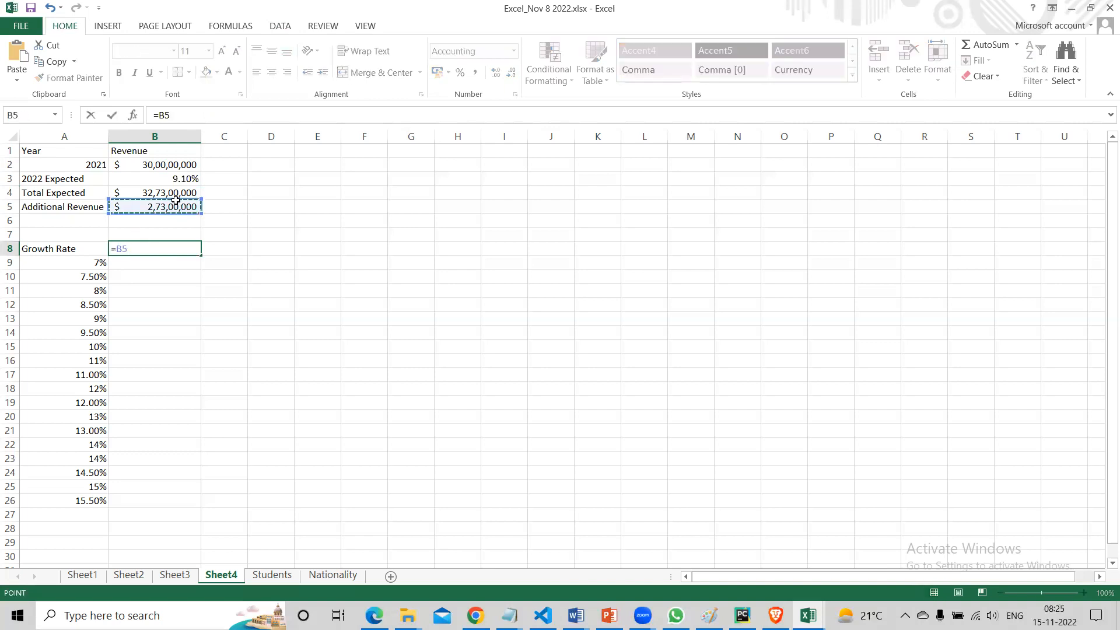
pyautogui.press('Return')
# Link cell C8 to the Total Expected cell with the formula =B4.
pyautogui.click(245, 248)
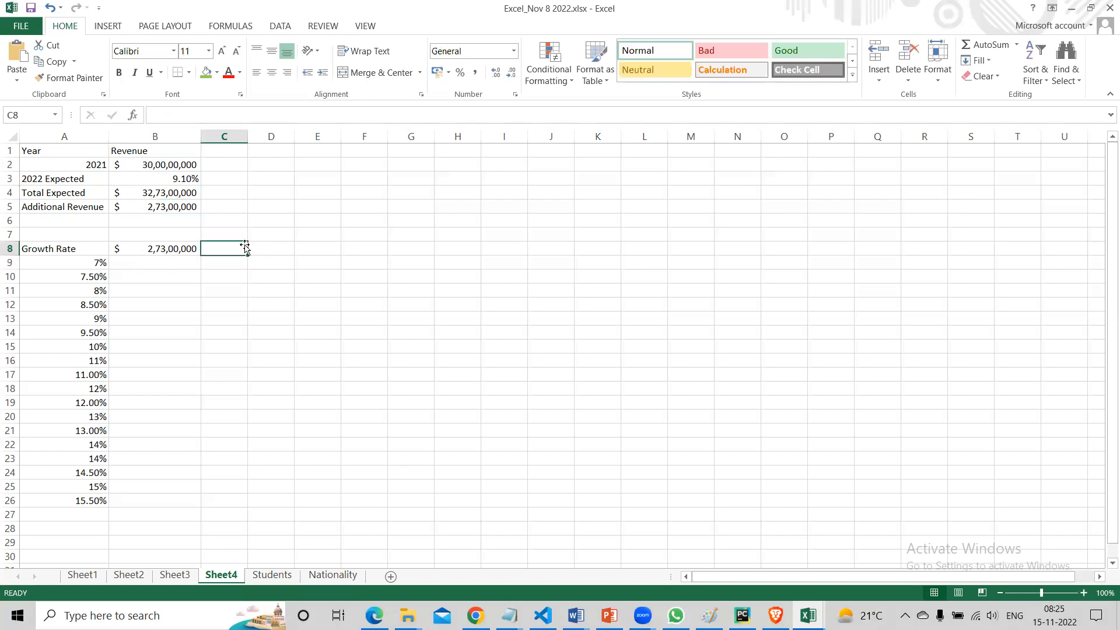
pyautogui.write('=')
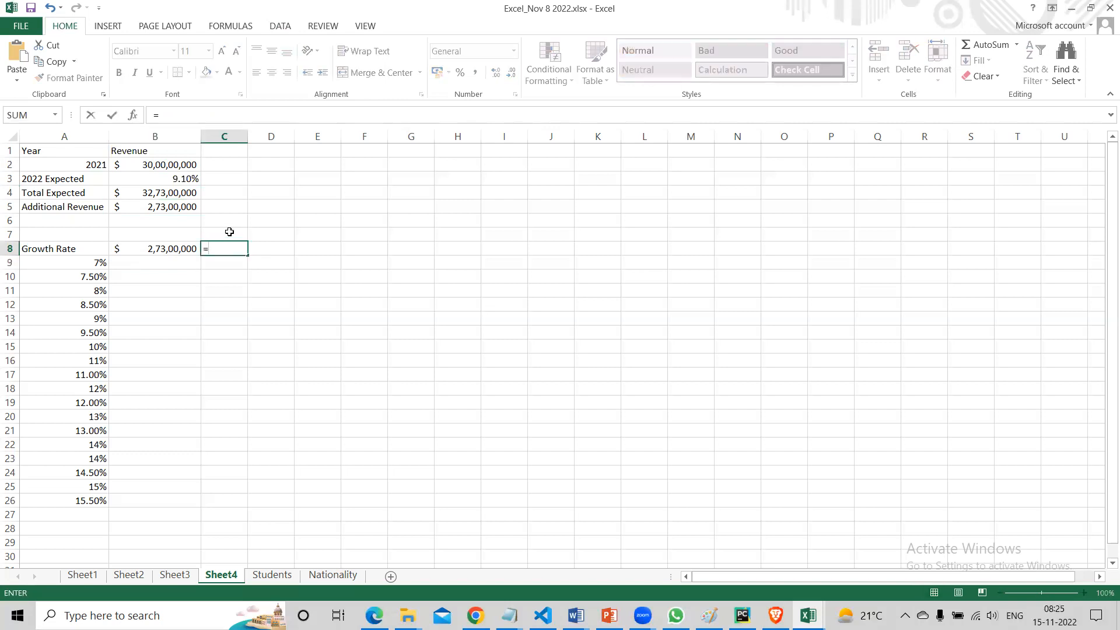
pyautogui.click(171, 192)
pyautogui.press('Return')
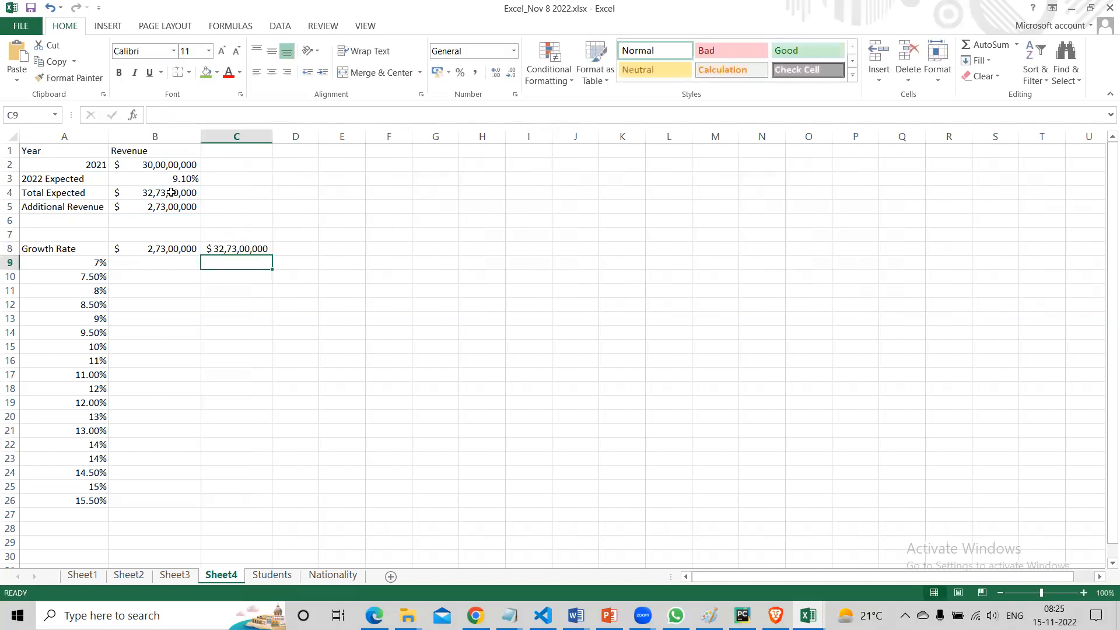
# Enter the headings Revenue Growth in B7 and Total Expected in C7.
pyautogui.click(164, 235)
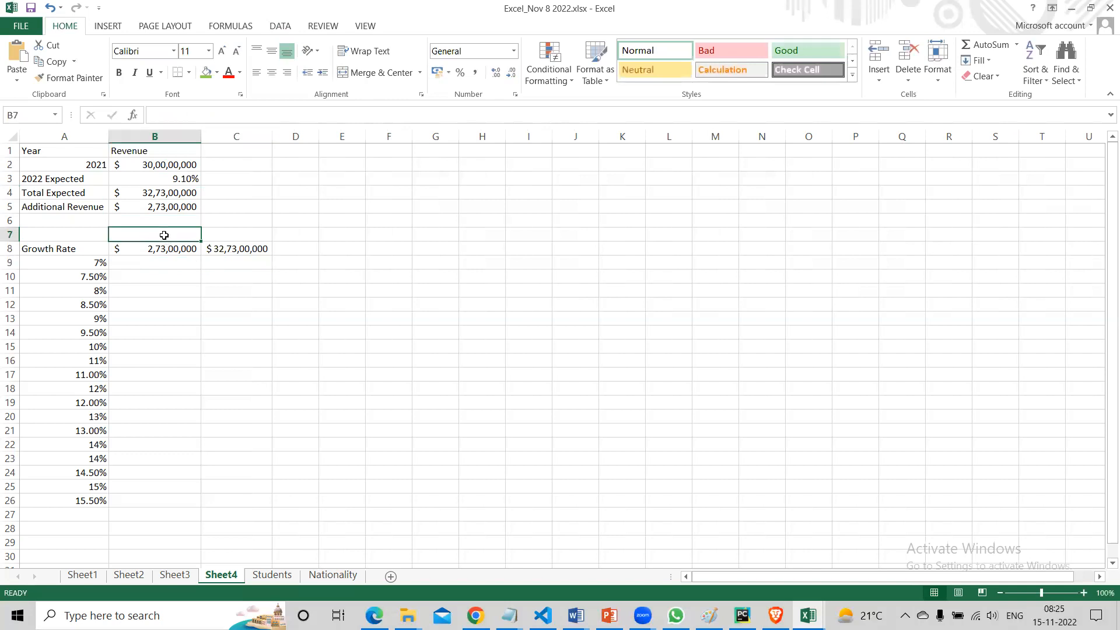
pyautogui.write('Revenue Growth')
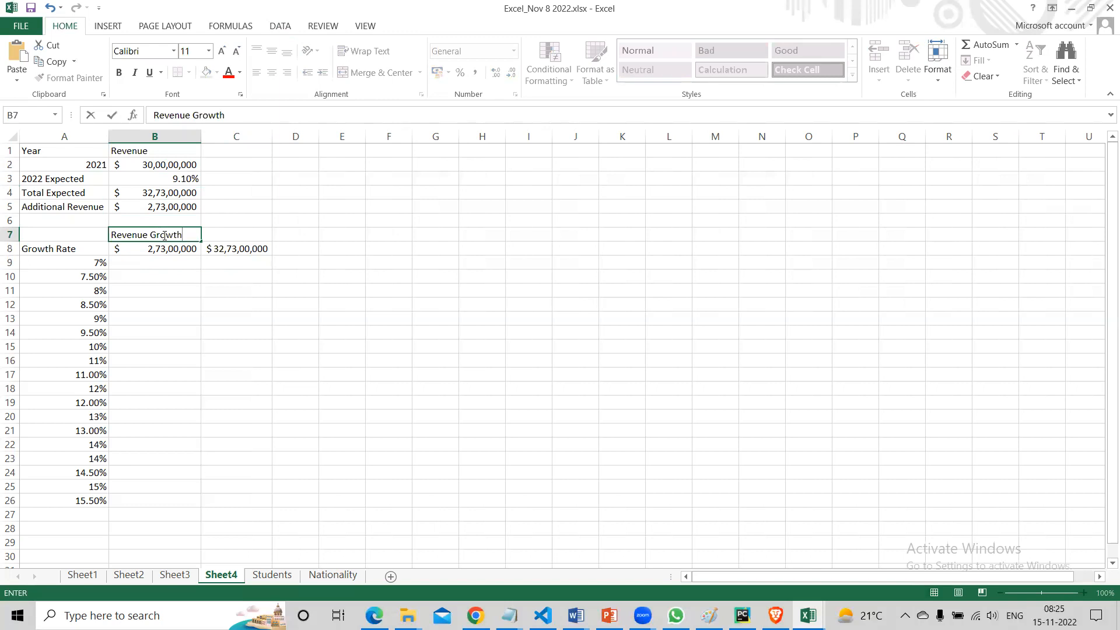
pyautogui.press('Tab')
pyautogui.write('Total Expected')
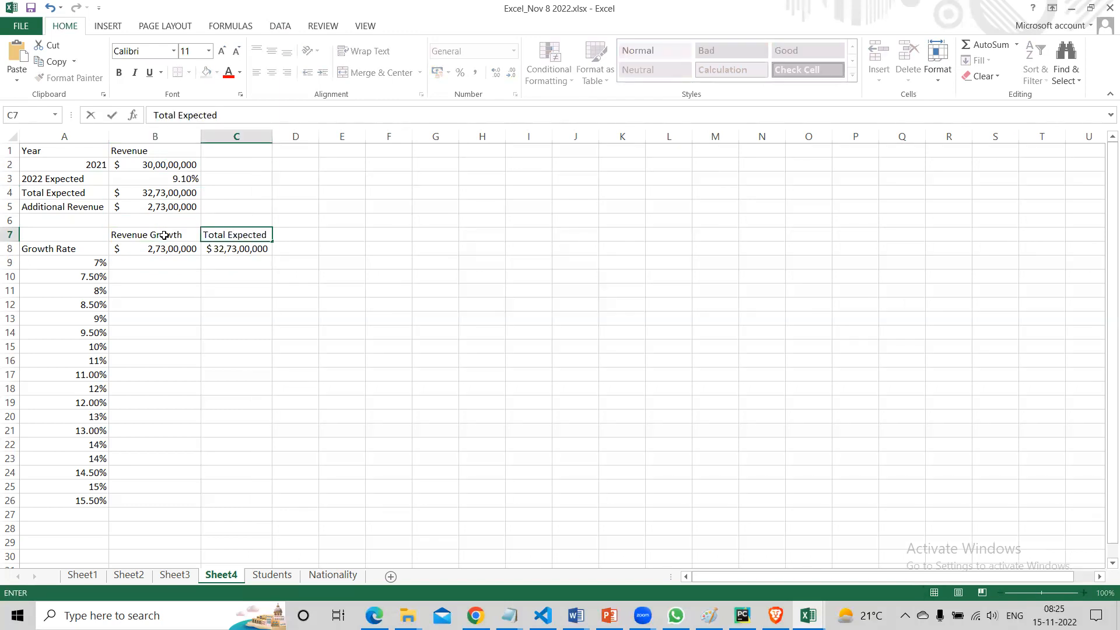
pyautogui.press('Return')
pyautogui.press('Up')
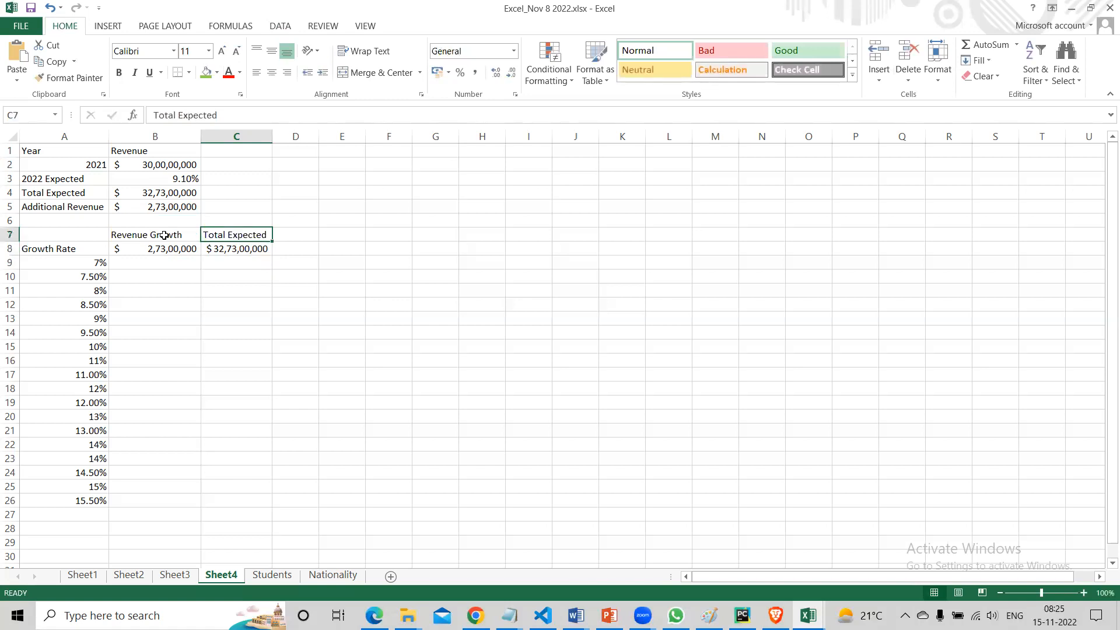
# Extend the heading in C7 to read Total Expected Revenue.
pyautogui.click(233, 115)
pyautogui.write('Revenue')
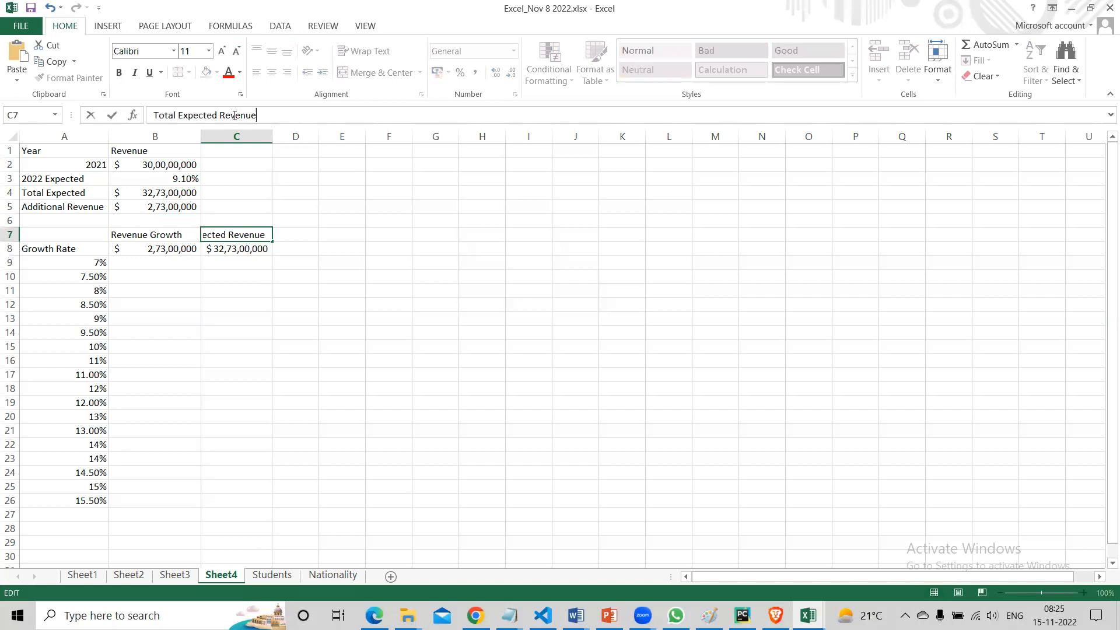
pyautogui.press('Return')
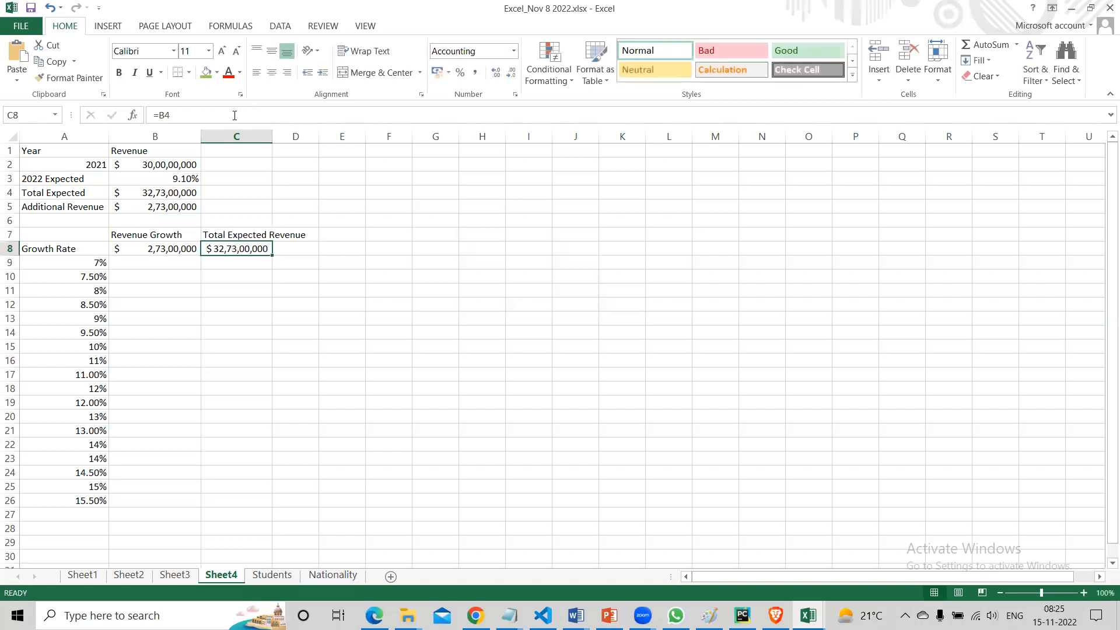
# Bold the headings in A8 and B7:C7 and autofit the width of column C.
pyautogui.click(61, 248)
pyautogui.hotkey('ctrl', 'b')
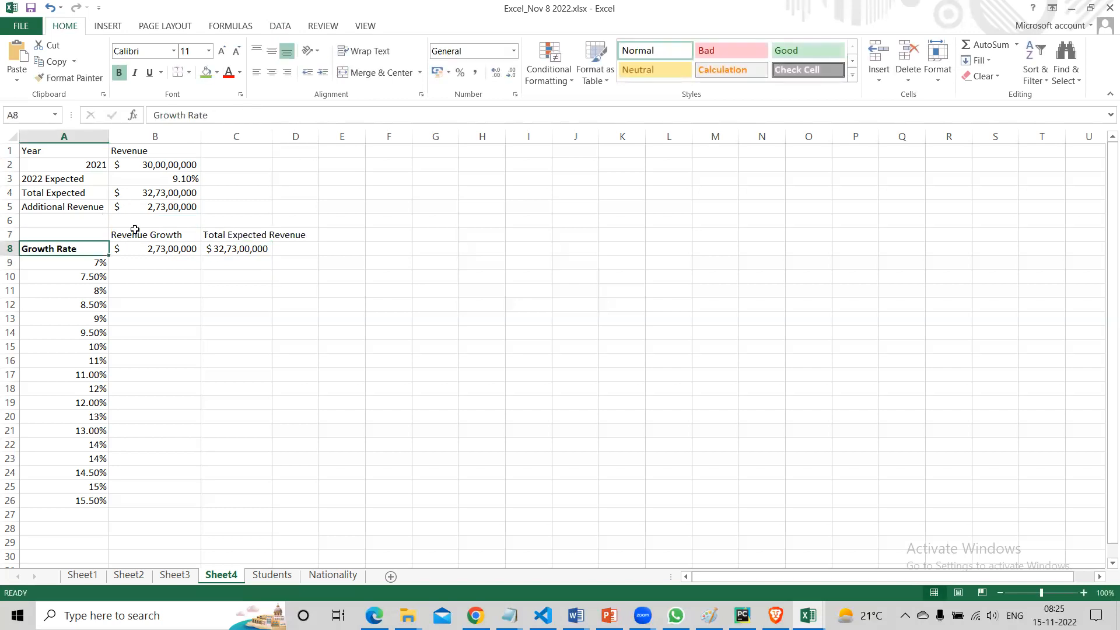
pyautogui.moveTo(134, 234); pyautogui.dragTo(245, 231)
pyautogui.hotkey('ctrl', 'b')
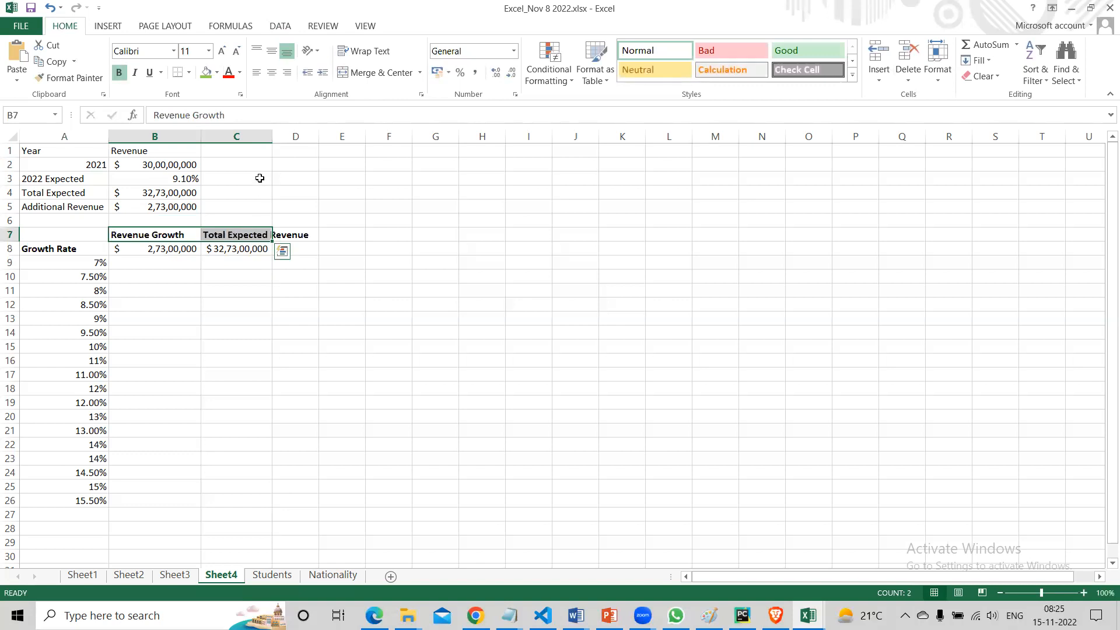
pyautogui.doubleClick(271, 133)
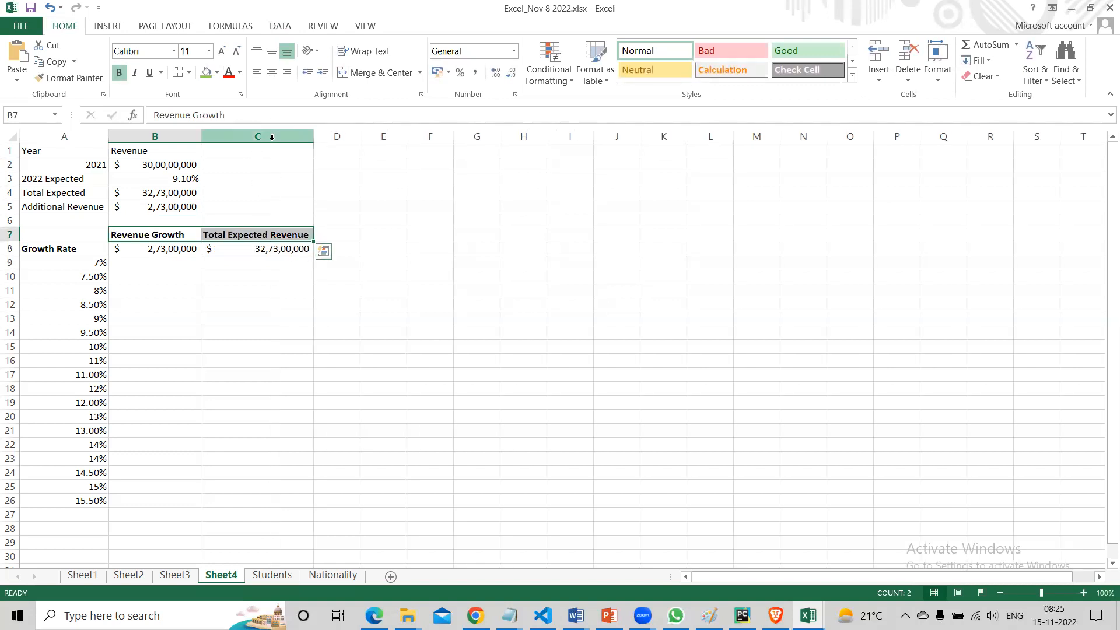
# Review the linked formulas in B8 and C8 and the empty result cells beneath them.
pyautogui.click(179, 249)
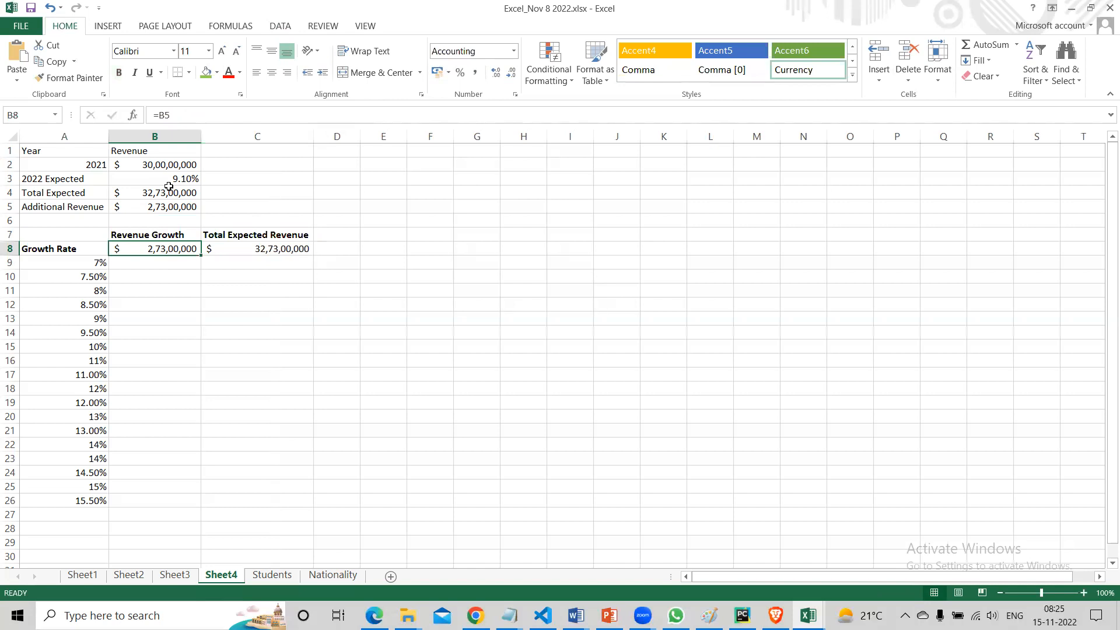
pyautogui.moveTo(150, 262); pyautogui.dragTo(135, 494)
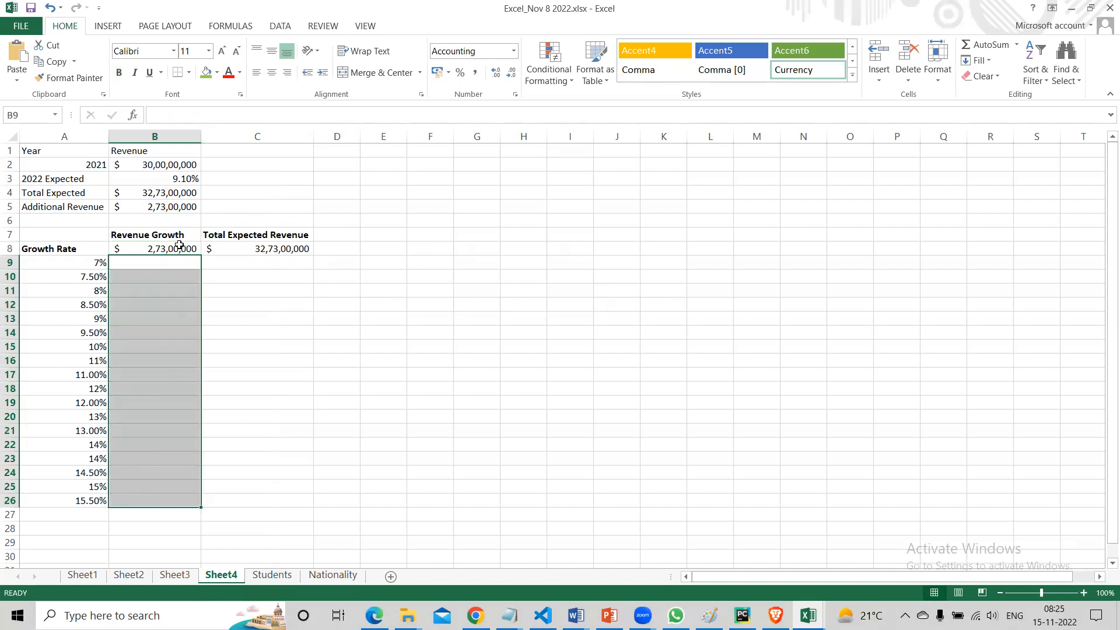
pyautogui.click(179, 246)
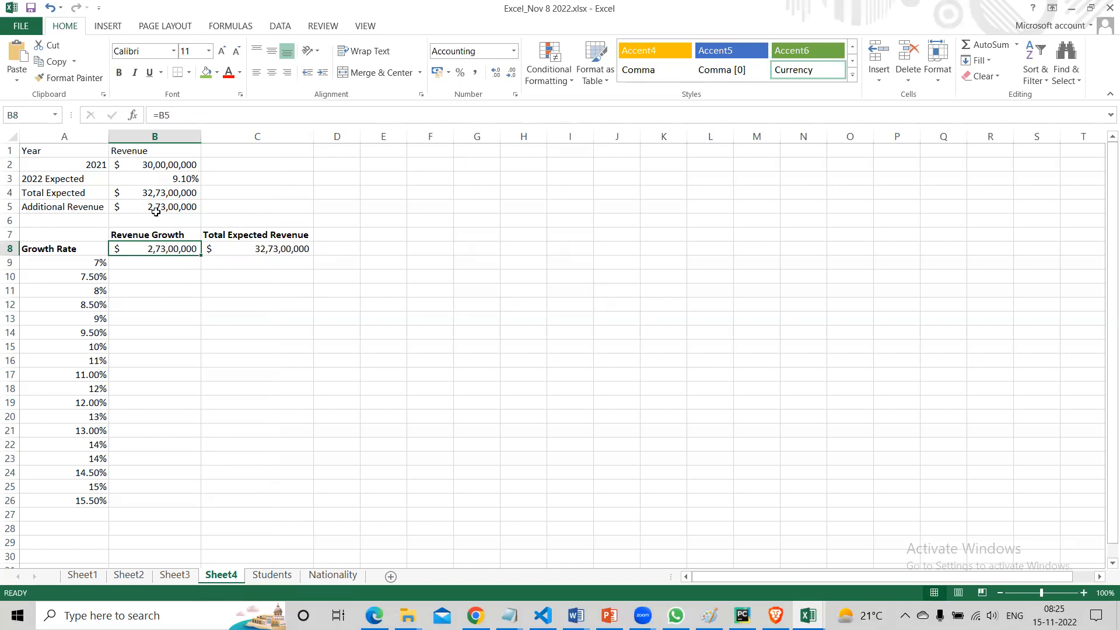
pyautogui.moveTo(152, 263); pyautogui.dragTo(146, 514)
pyautogui.click(293, 249)
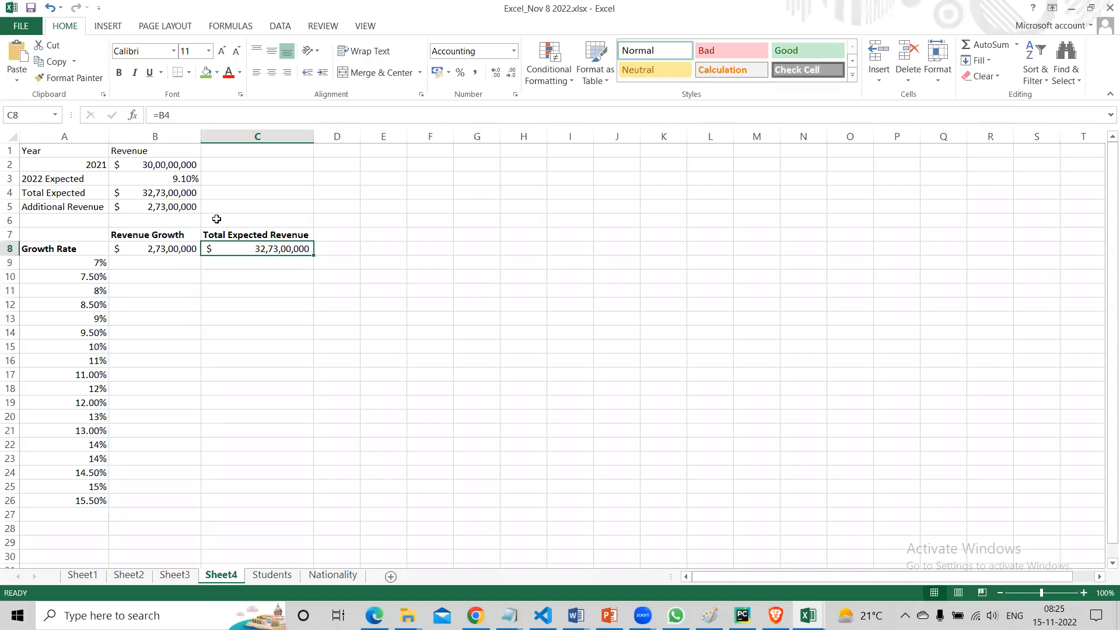
pyautogui.moveTo(241, 276); pyautogui.dragTo(257, 458)
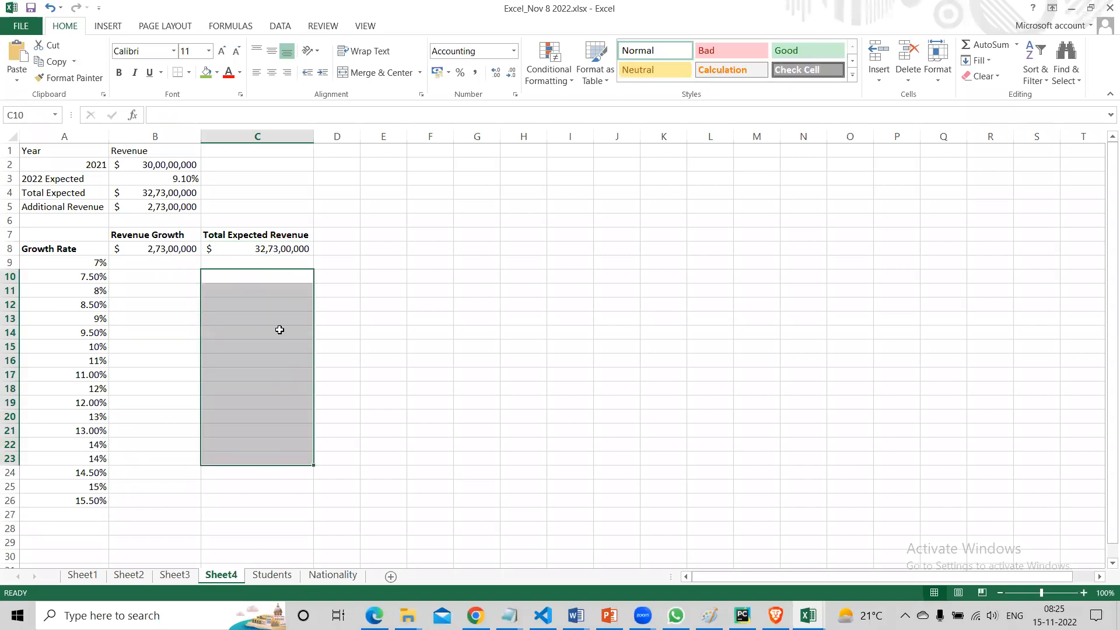
pyautogui.click(284, 247)
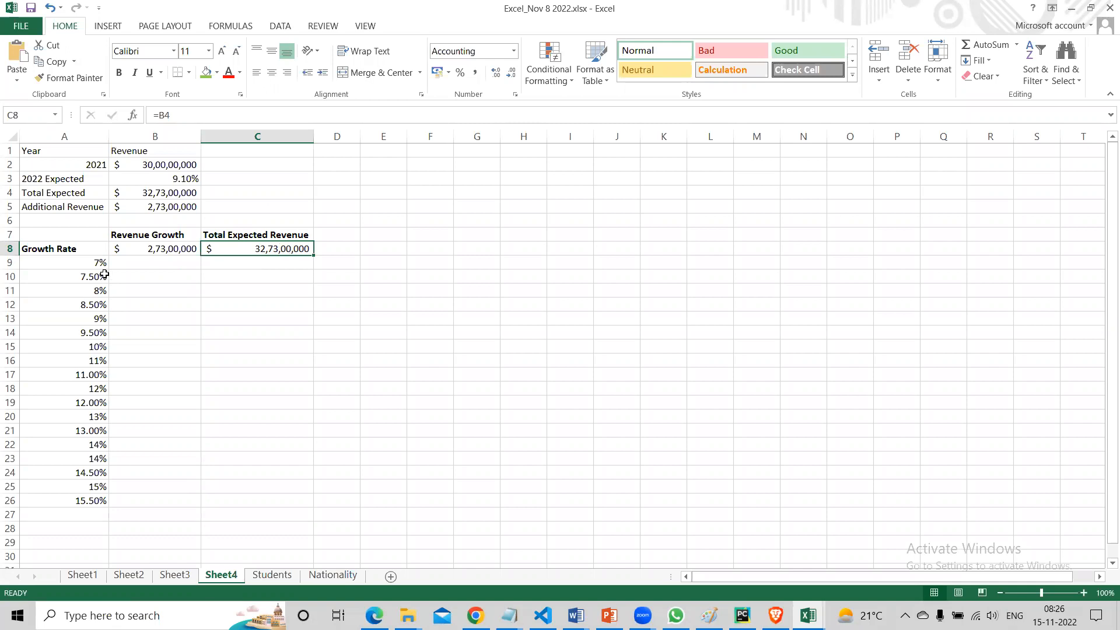
pyautogui.click(130, 261)
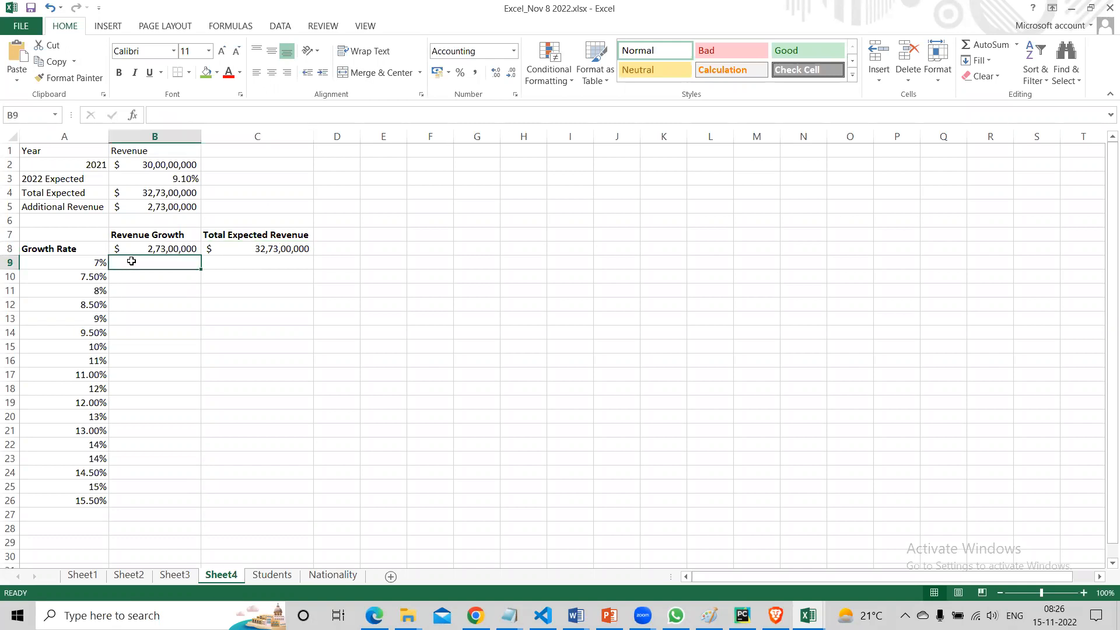
# Create a What-If data table over A8:C26 using B3 as the column input cell, leaving the row input cell empty.
pyautogui.click(88, 239)
pyautogui.moveTo(88, 242); pyautogui.dragTo(212, 368)
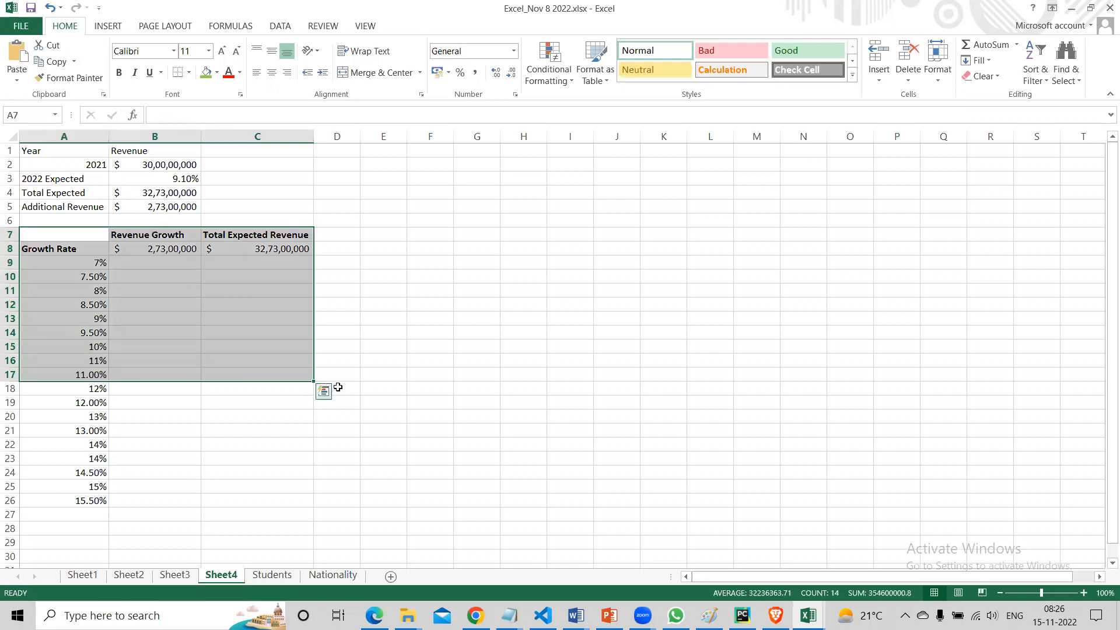
pyautogui.click(329, 386)
pyautogui.moveTo(45, 250); pyautogui.dragTo(305, 505)
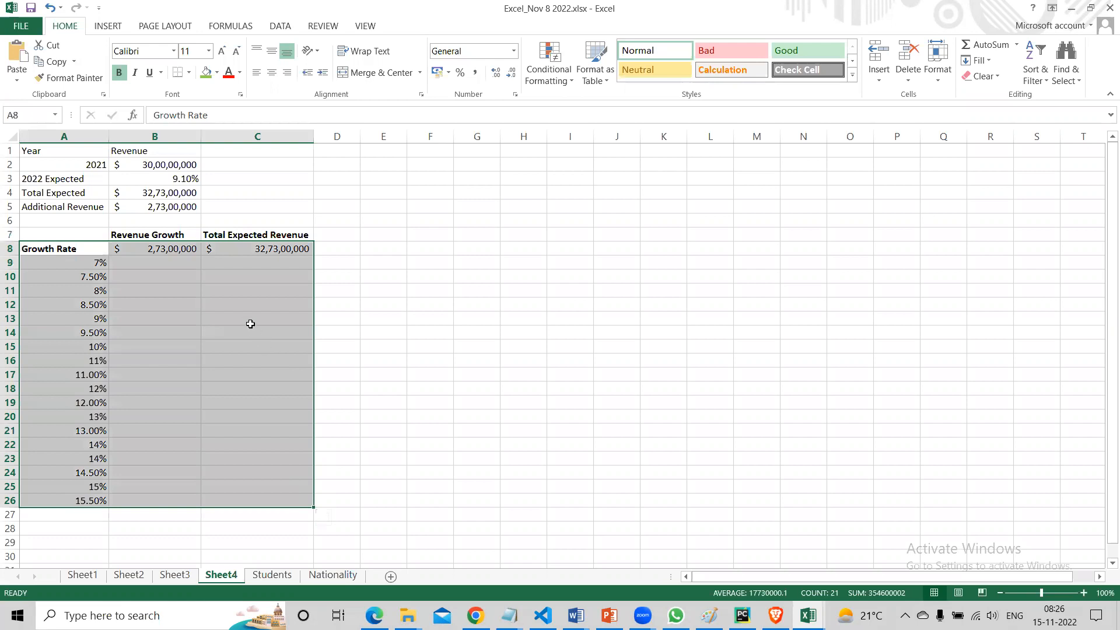
pyautogui.click(87, 263)
pyautogui.moveTo(88, 263); pyautogui.dragTo(305, 514)
pyautogui.moveTo(47, 234); pyautogui.dragTo(335, 431)
pyautogui.moveTo(233, 359); pyautogui.dragTo(292, 495)
pyautogui.click(281, 28)
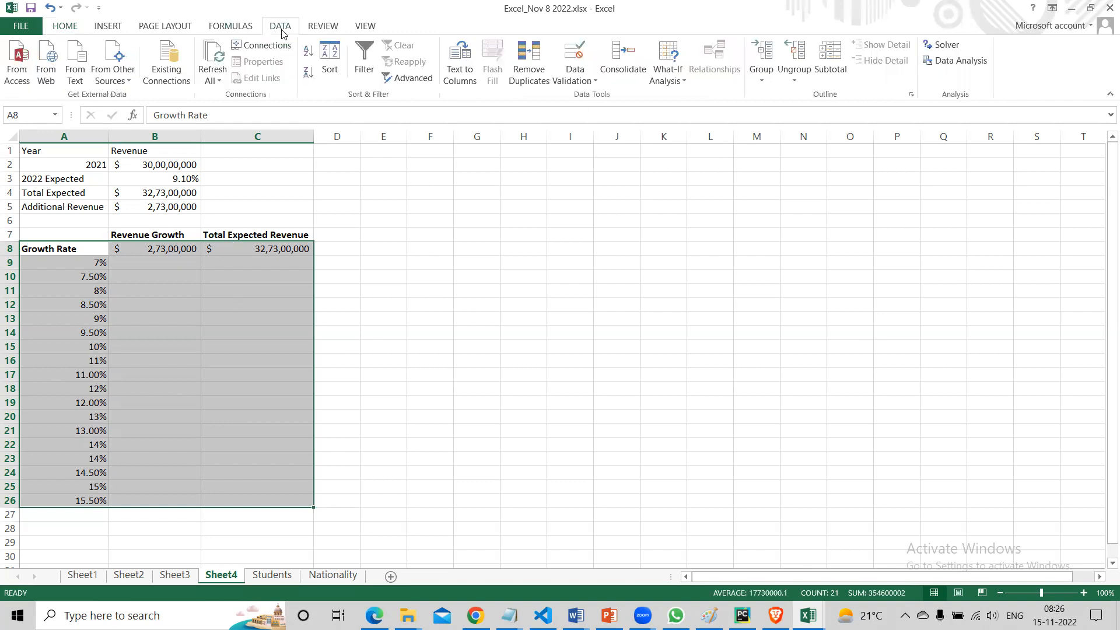
pyautogui.click(676, 82)
pyautogui.click(674, 128)
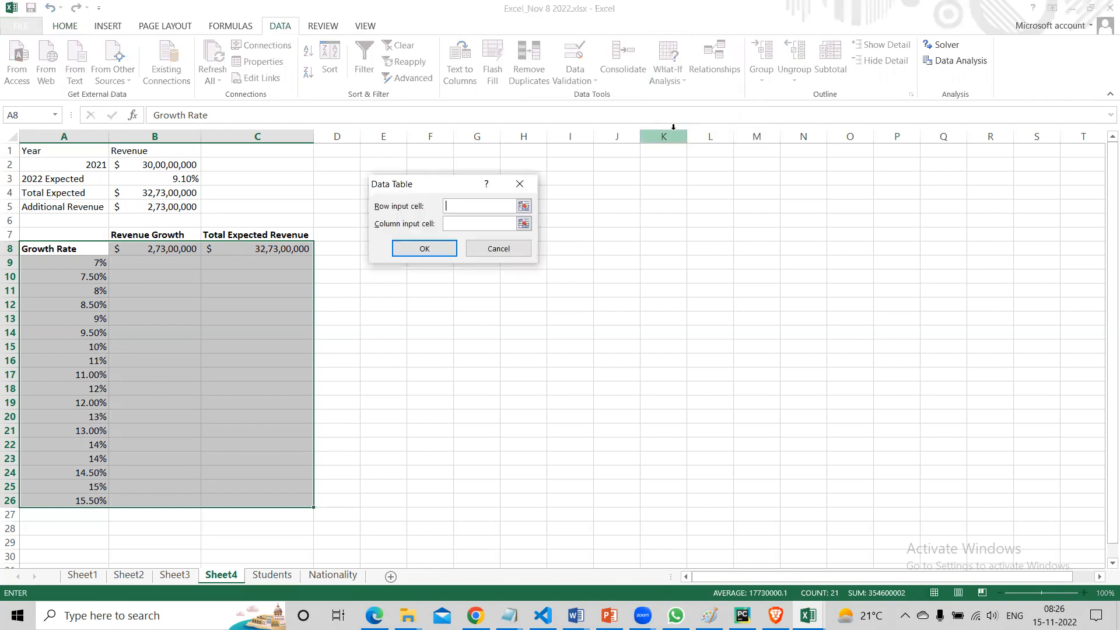
pyautogui.click(465, 222)
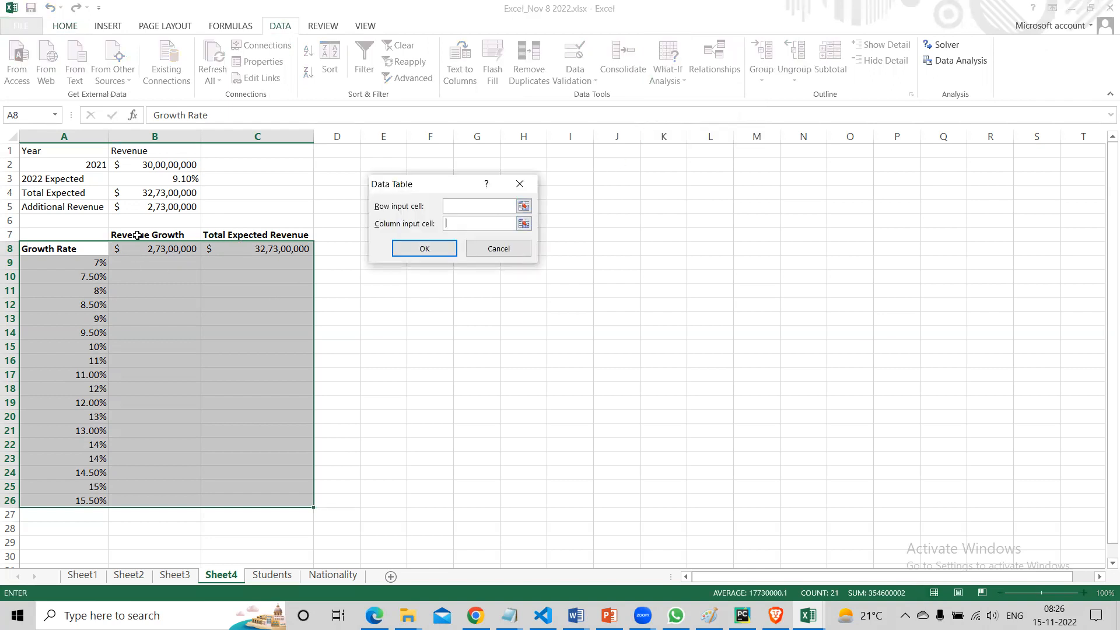
pyautogui.click(172, 177)
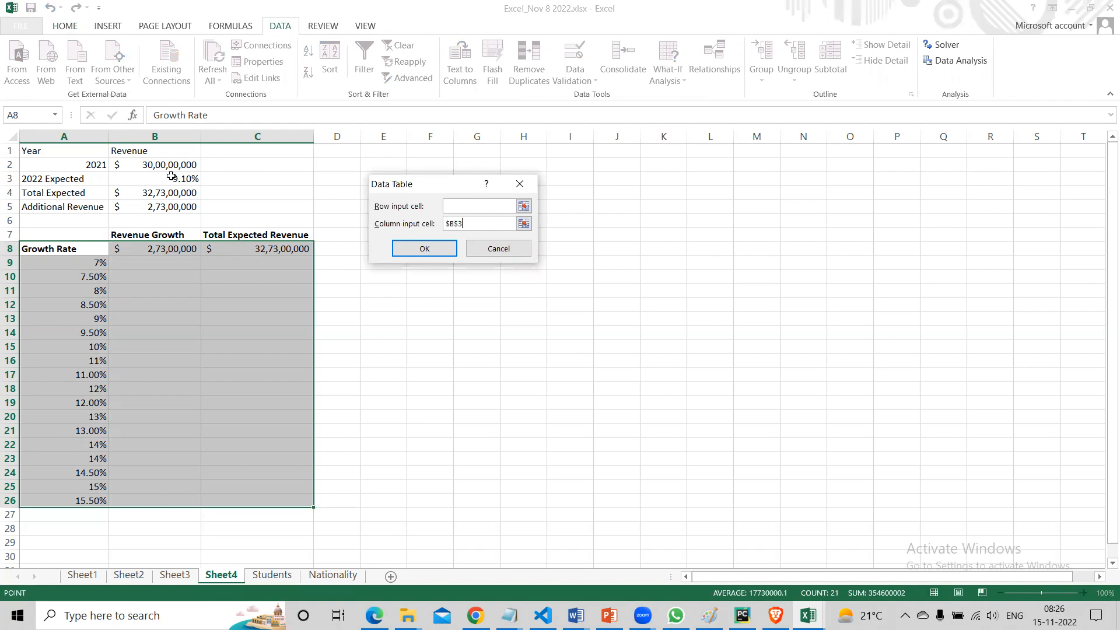
pyautogui.click(424, 247)
pyautogui.click(411, 307)
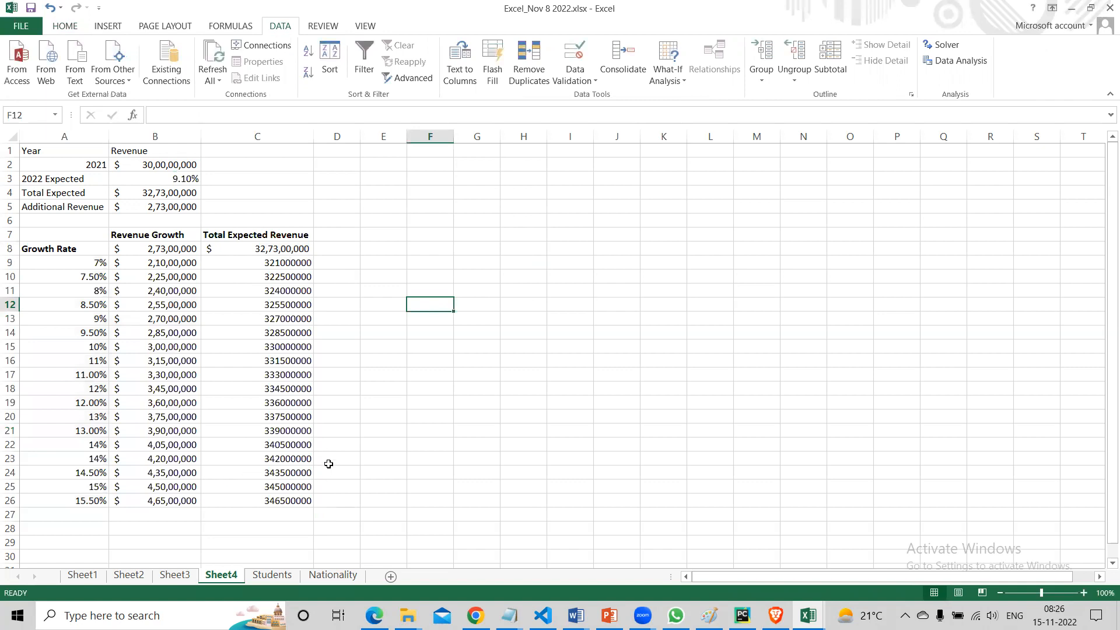
# Add a Check heading in E7 and enter the formula =C8-B8 in E8.
pyautogui.click(386, 234)
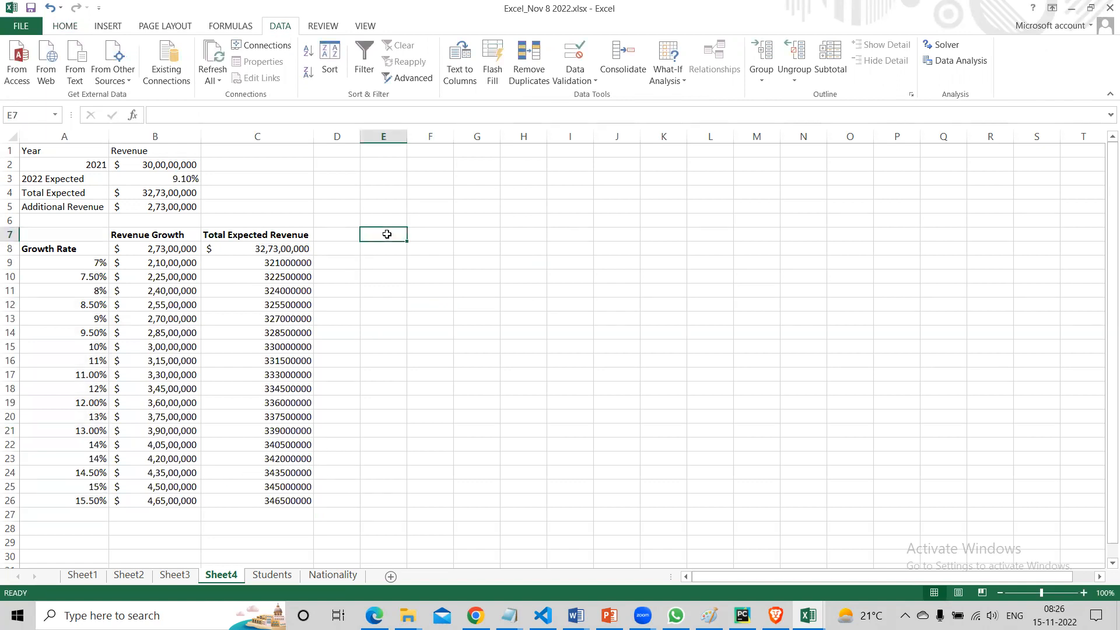
pyautogui.write('Check')
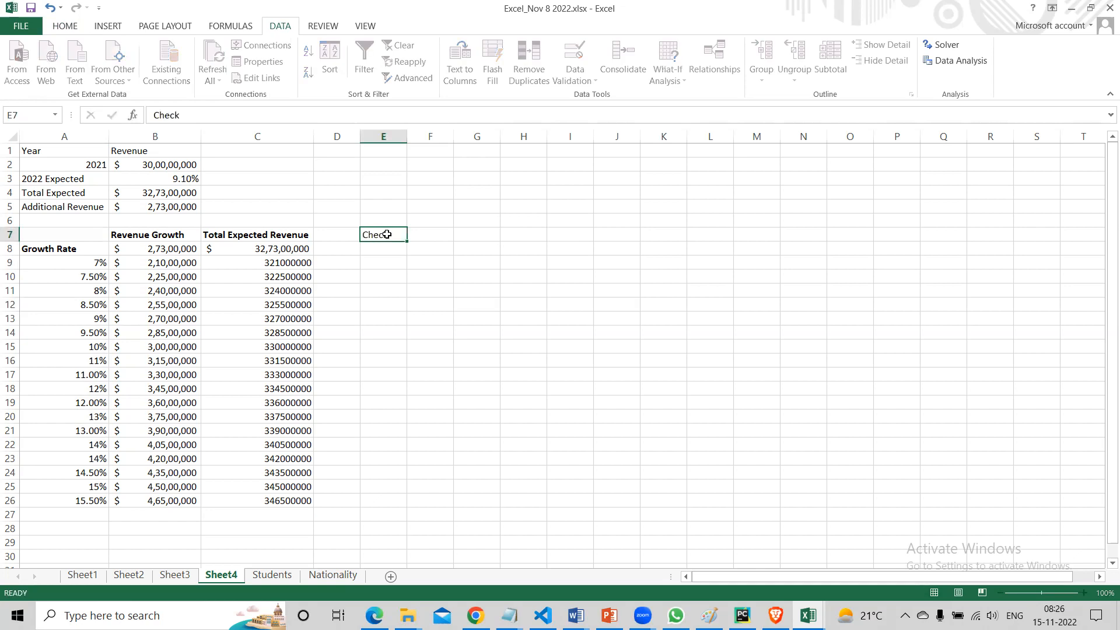
pyautogui.press('Return')
pyautogui.write('=')
pyautogui.press('Left')
pyautogui.press('Left')
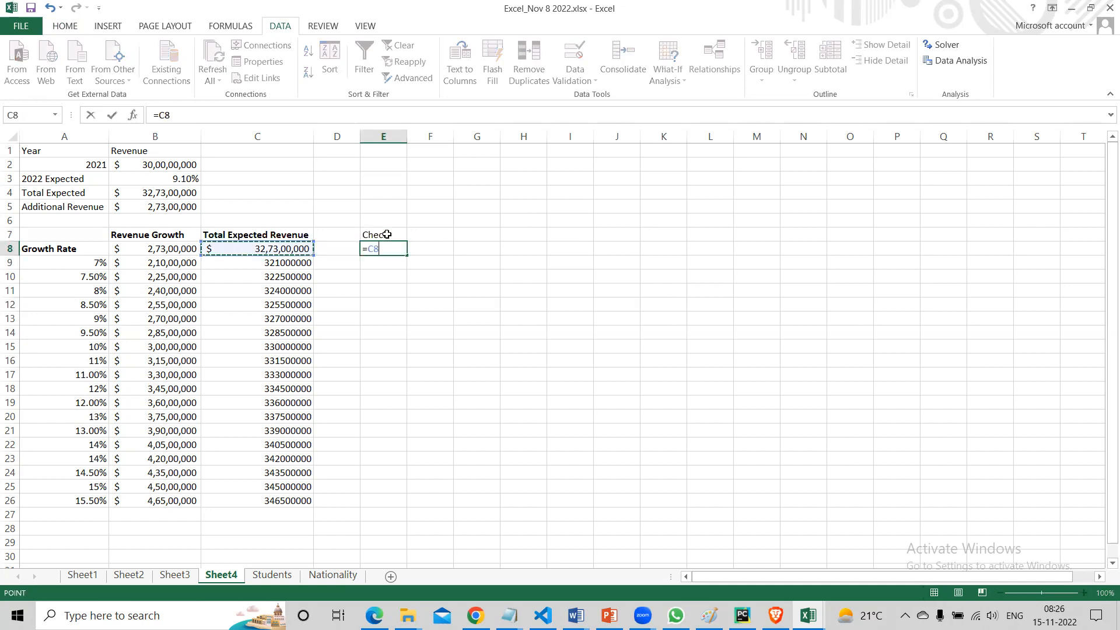
pyautogui.write('-')
pyautogui.press('Left')
pyautogui.press('Left')
pyautogui.press('Left')
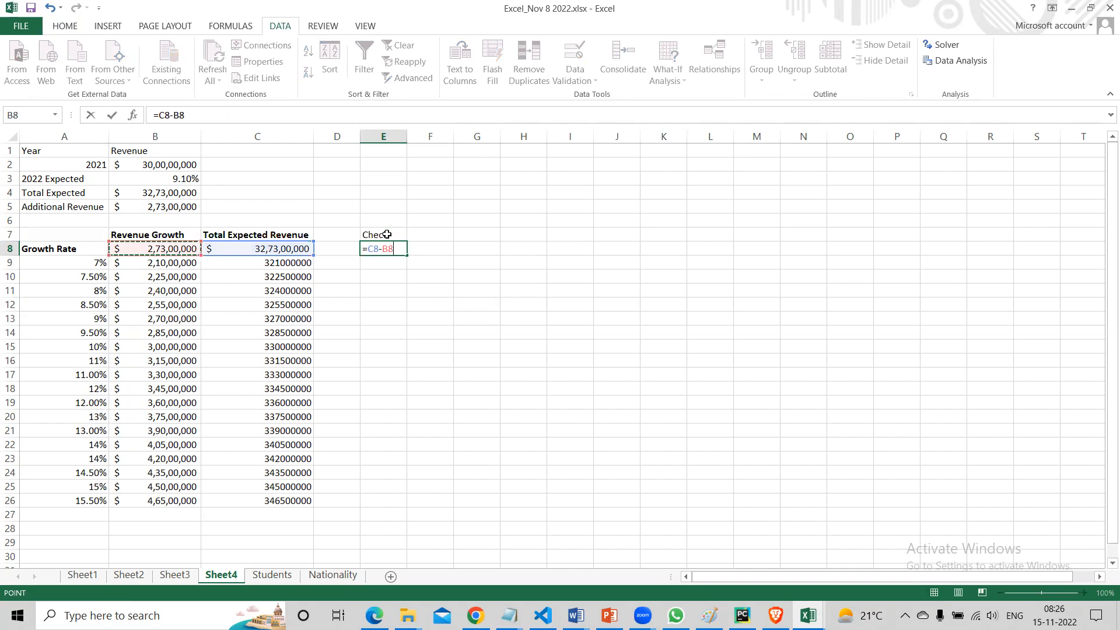
pyautogui.press('Return')
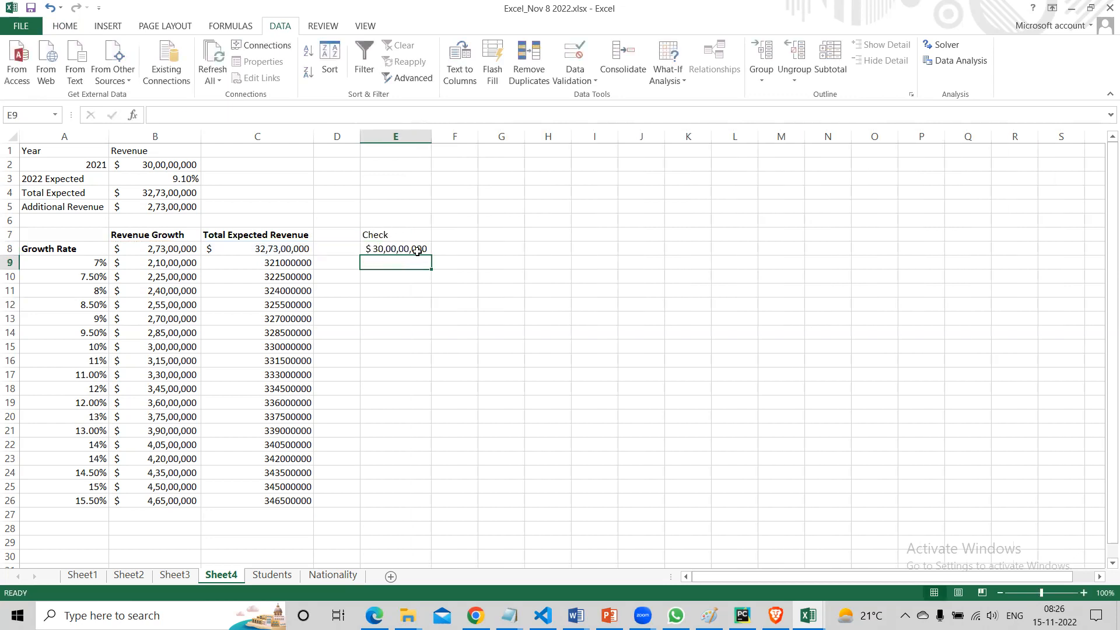
# Fill the check formula from E8 down to E26.
pyautogui.click(410, 248)
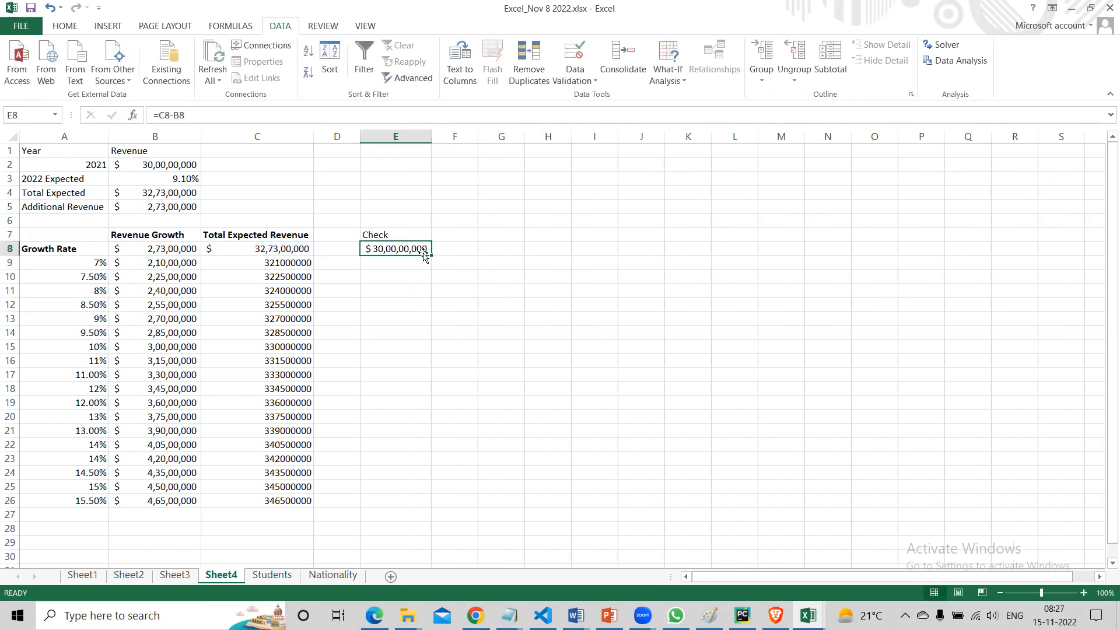
pyautogui.moveTo(431, 254); pyautogui.dragTo(420, 507)
pyautogui.click(528, 416)
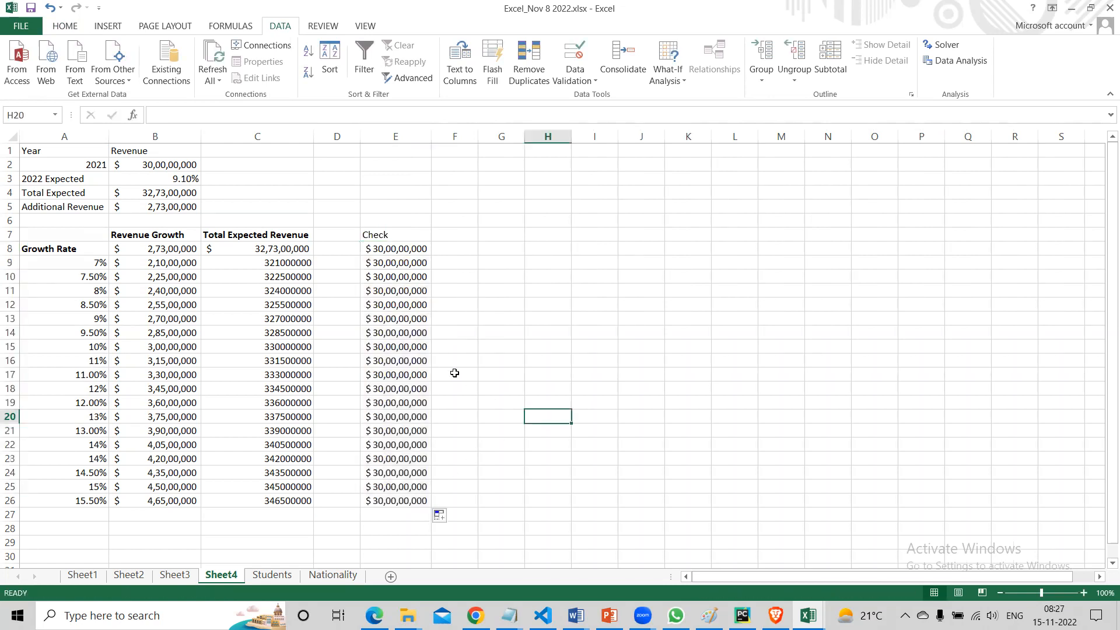
# Clear the Check heading and its formulas from column E.
pyautogui.moveTo(406, 222); pyautogui.dragTo(382, 514)
pyautogui.press('Delete')
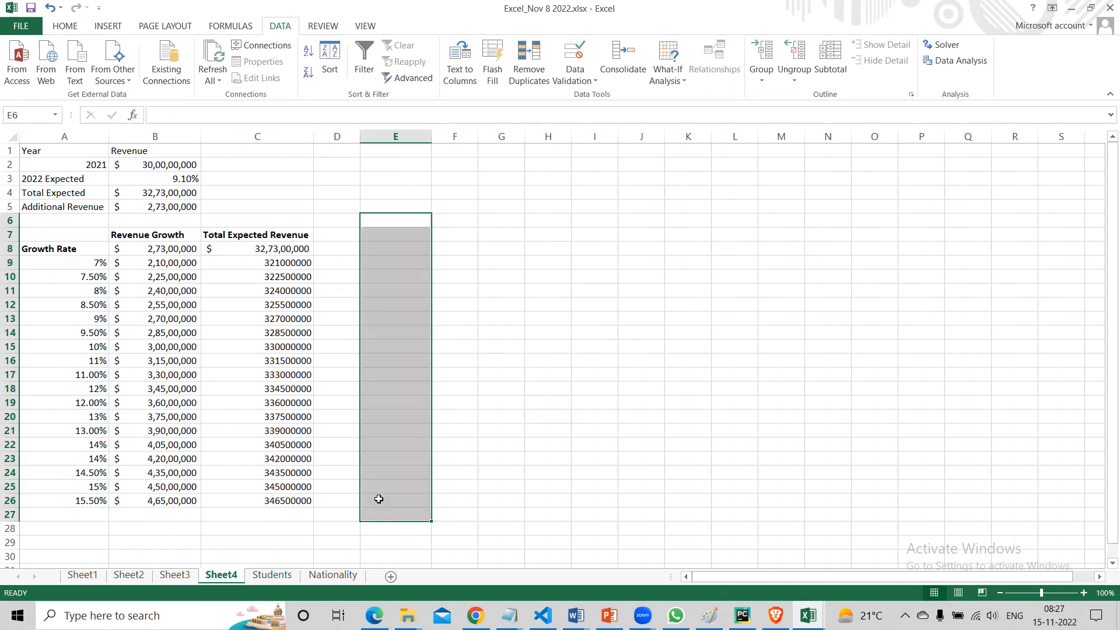
pyautogui.click(469, 385)
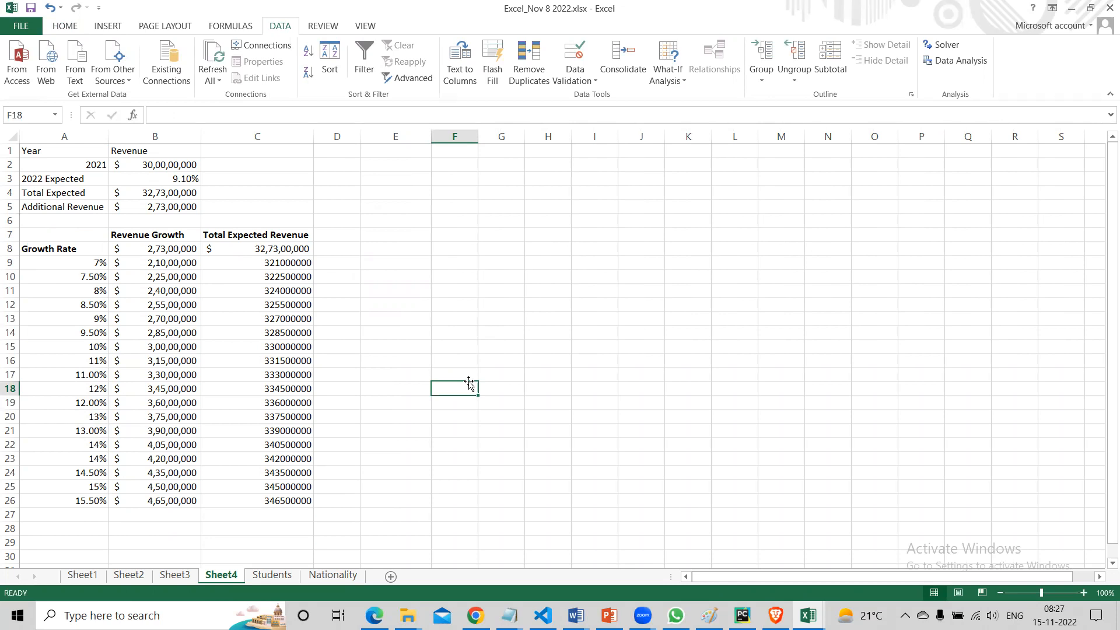
# Hide the linked values in B8:C8 with the custom number format ;;; and check the cells.
pyautogui.click(186, 248)
pyautogui.moveTo(186, 248); pyautogui.dragTo(247, 248)
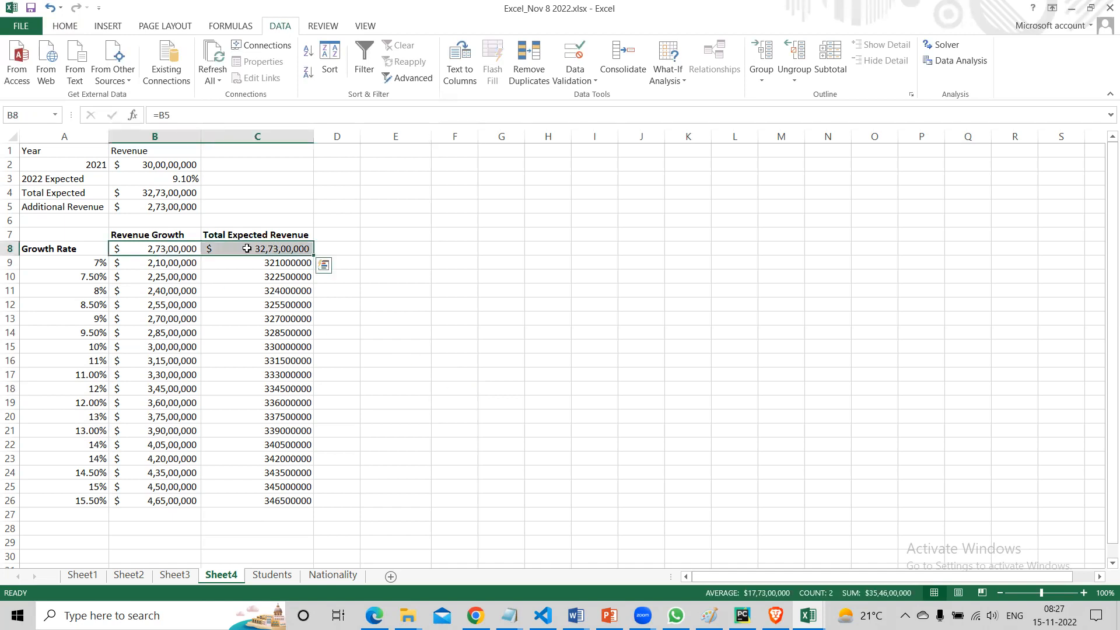
pyautogui.rightClick(246, 248)
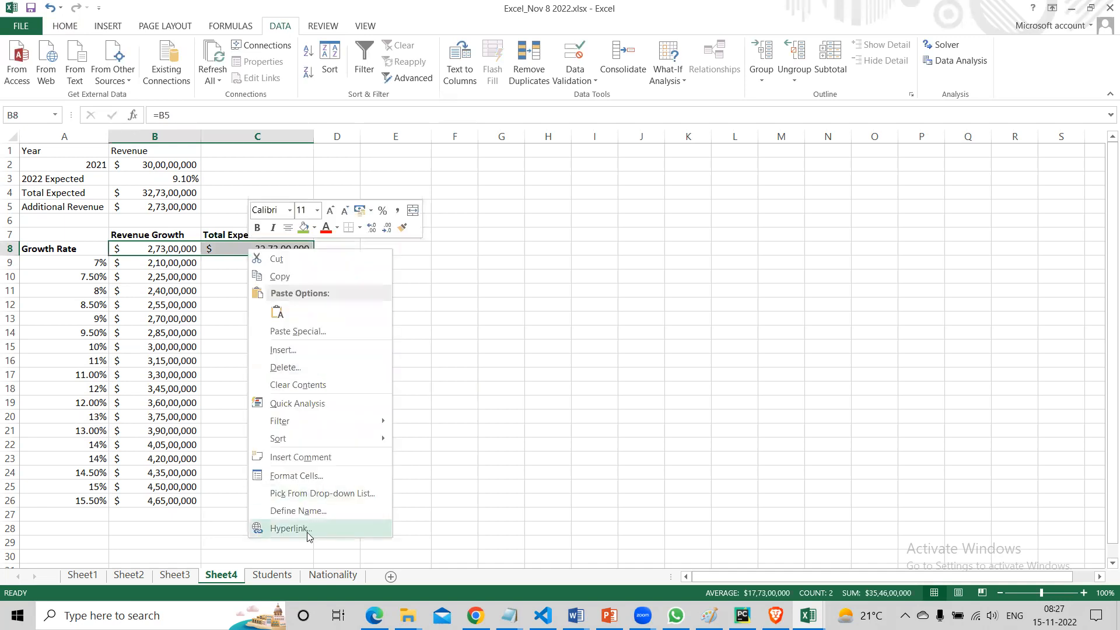
pyautogui.click(325, 476)
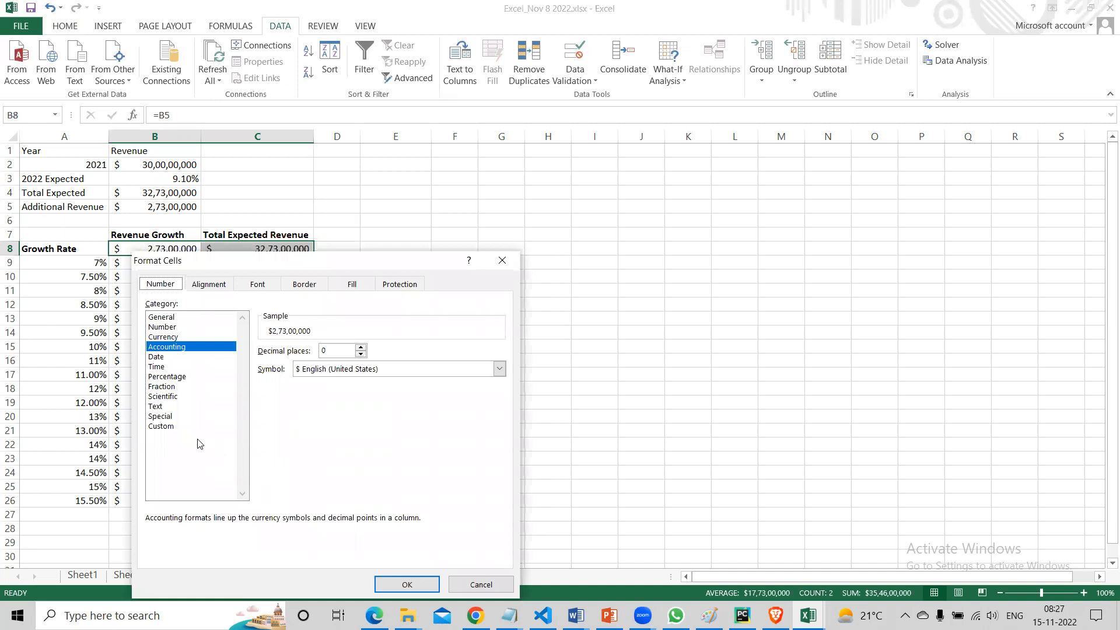
pyautogui.click(173, 427)
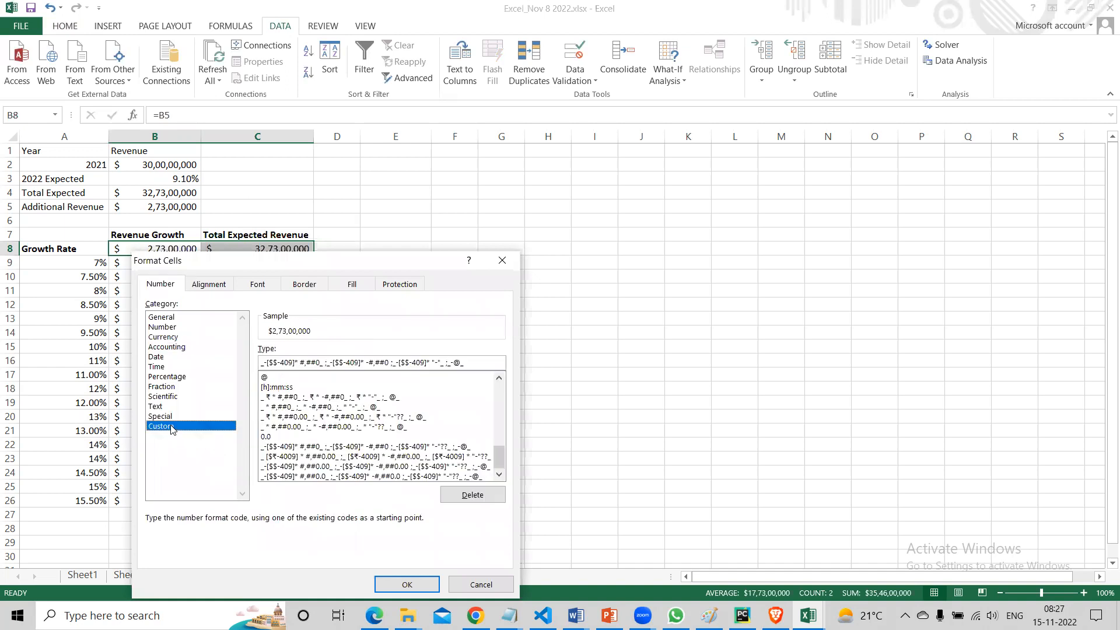
pyautogui.click(390, 361)
pyautogui.moveTo(483, 363); pyautogui.dragTo(201, 369)
pyautogui.write(';;;')
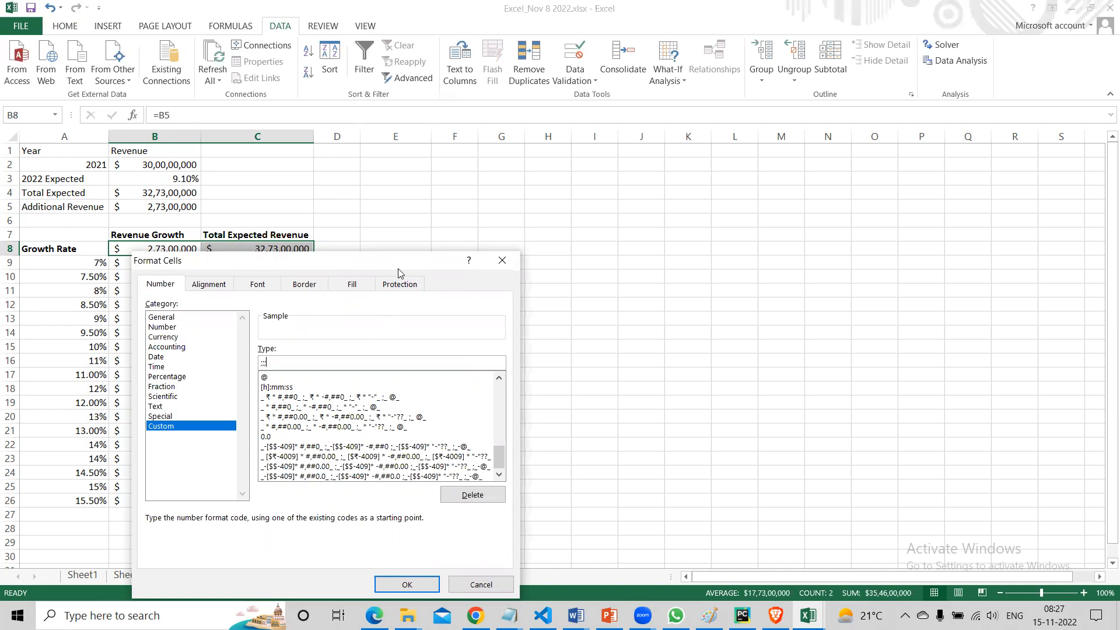
pyautogui.moveTo(401, 267); pyautogui.dragTo(676, 93)
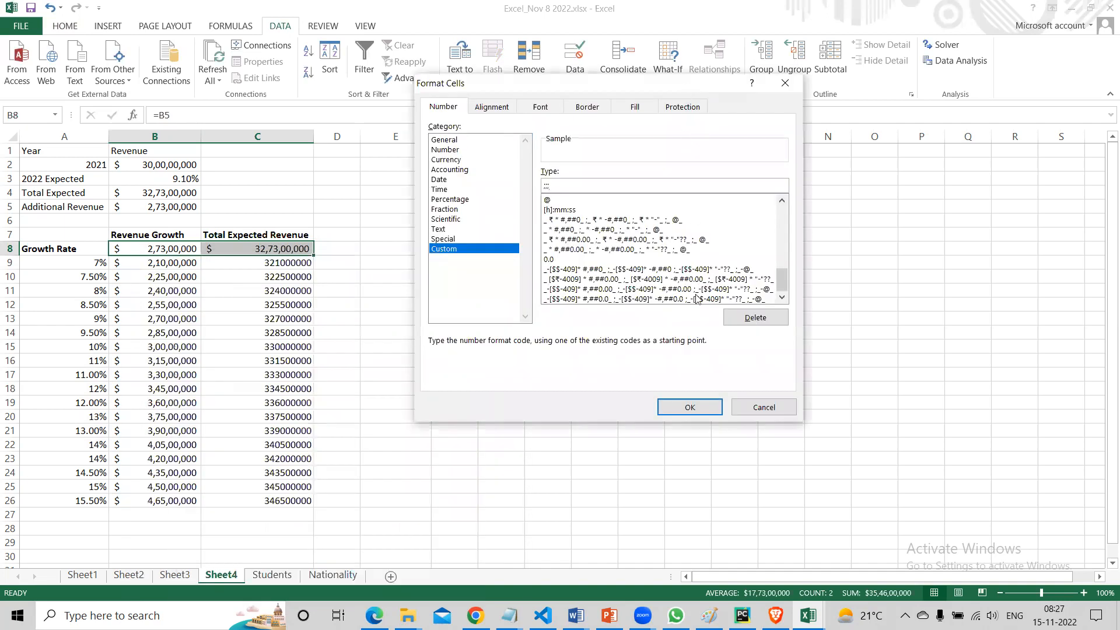
pyautogui.click(700, 406)
pyautogui.click(141, 248)
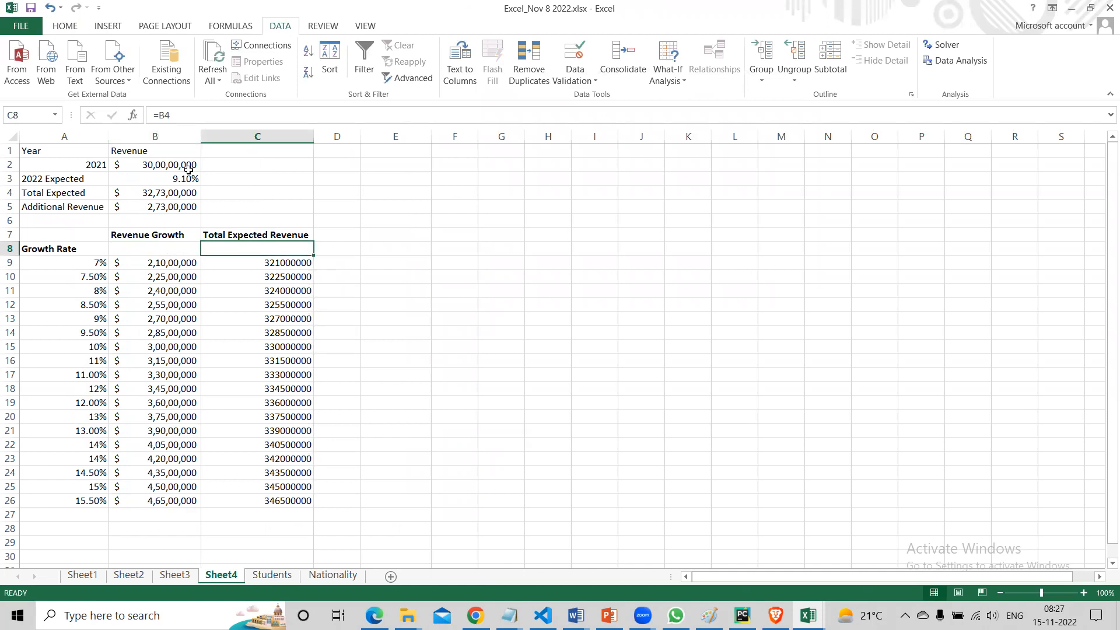
pyautogui.click(386, 333)
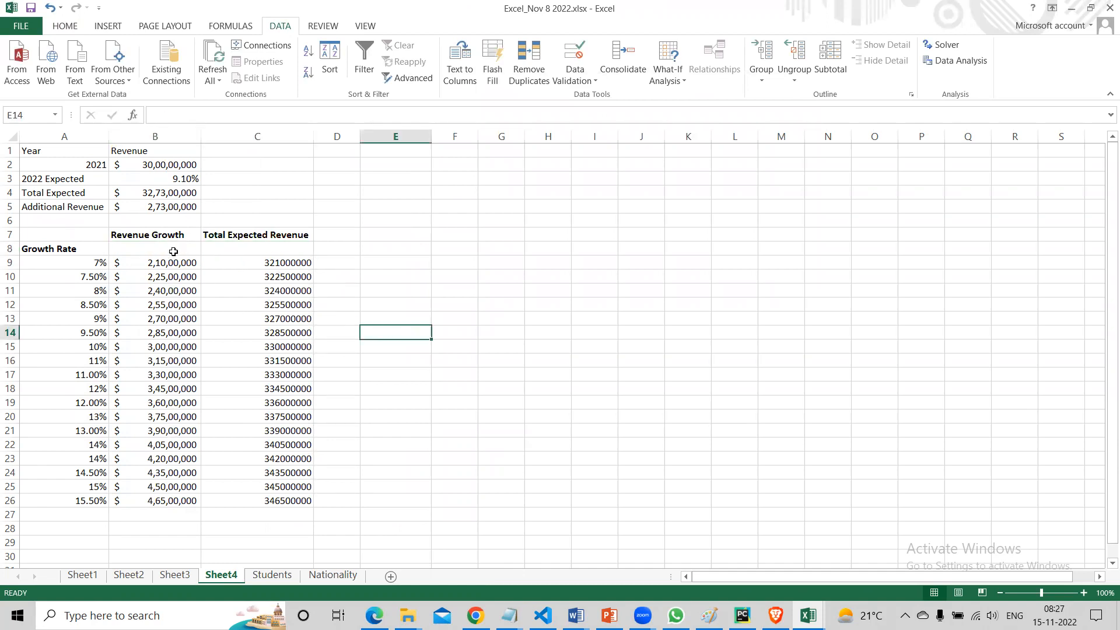
pyautogui.click(351, 358)
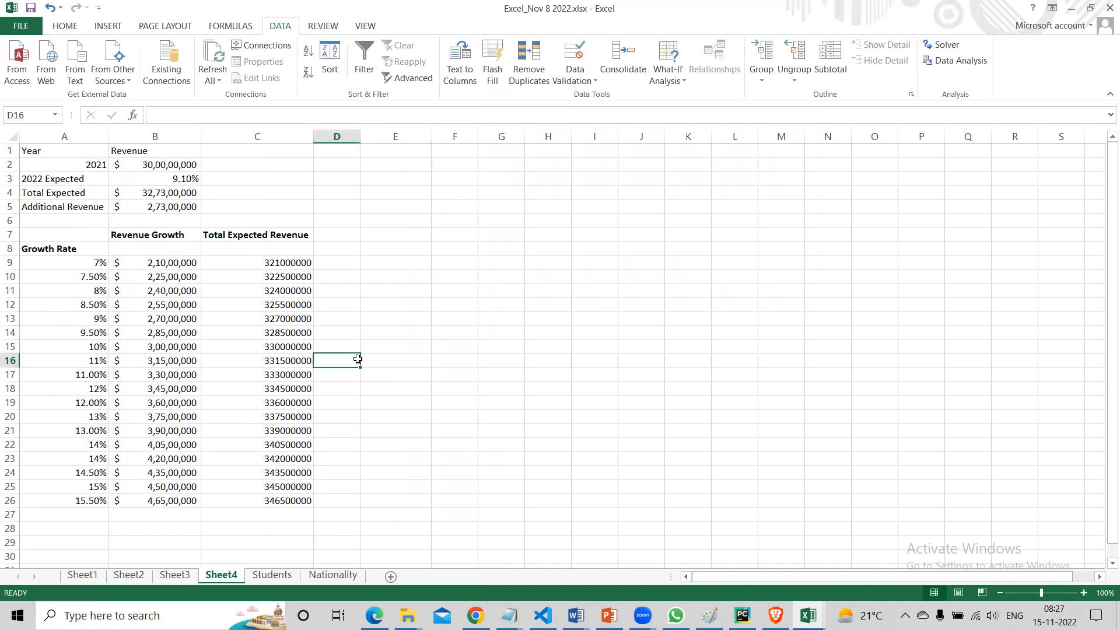
# Fill the data table range A7:C26 with the light grey theme colour.
pyautogui.moveTo(77, 234); pyautogui.dragTo(310, 500)
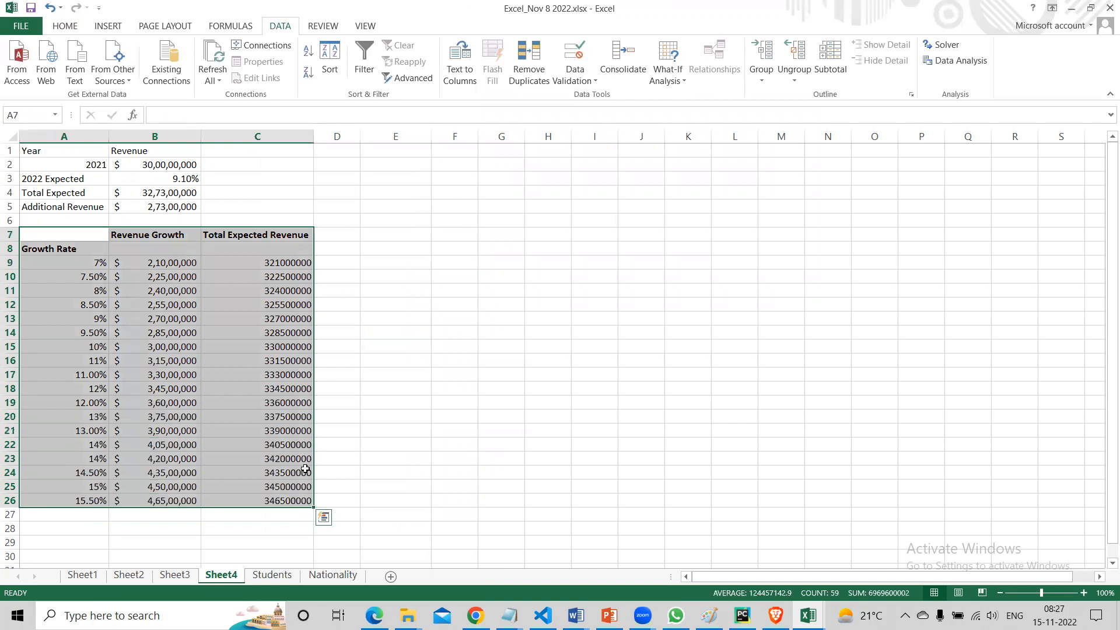
pyautogui.click(65, 27)
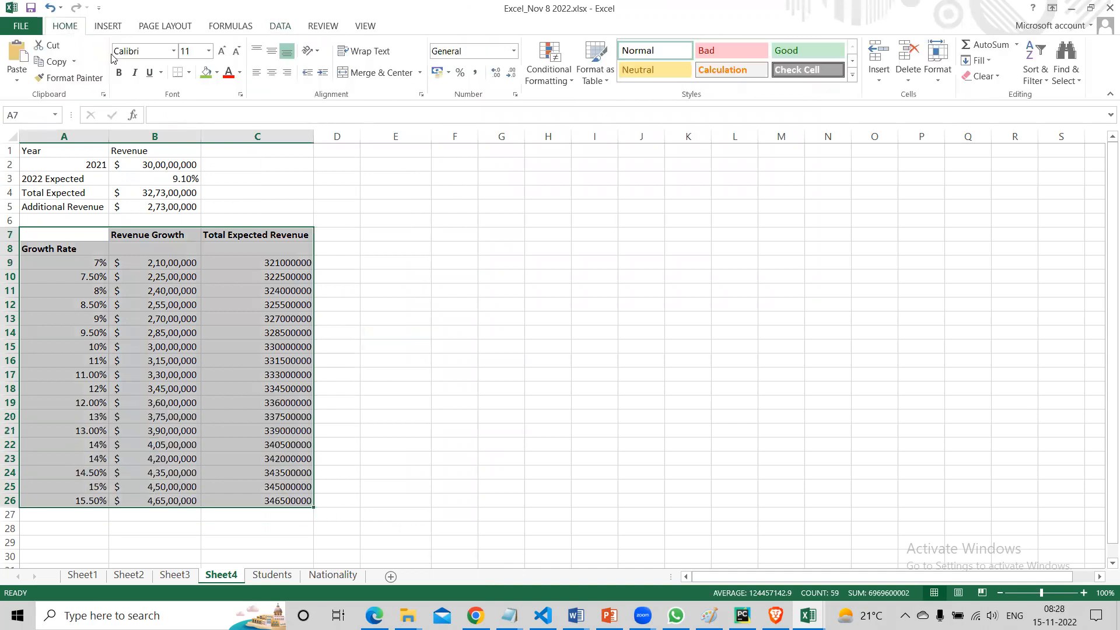
pyautogui.click(216, 72)
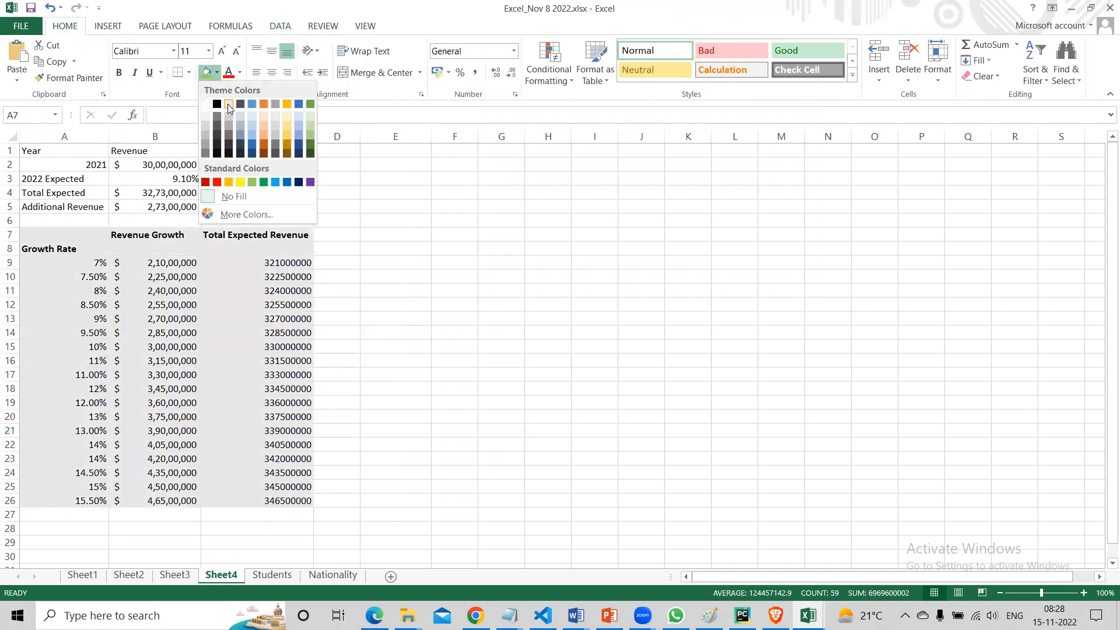
pyautogui.click(228, 103)
pyautogui.click(363, 290)
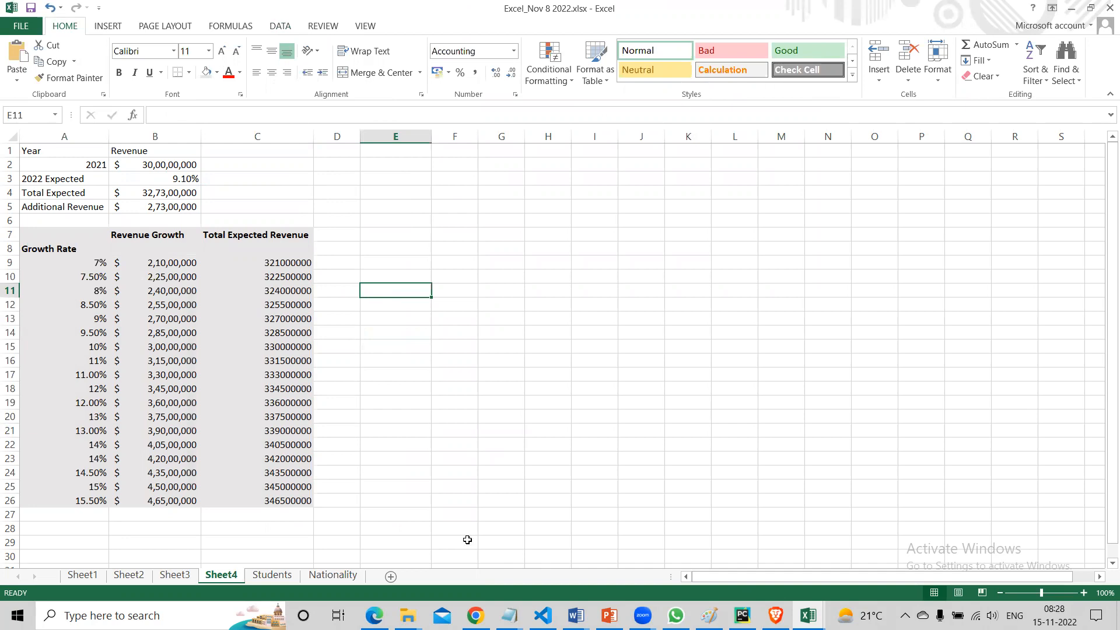
pyautogui.click(623, 477)
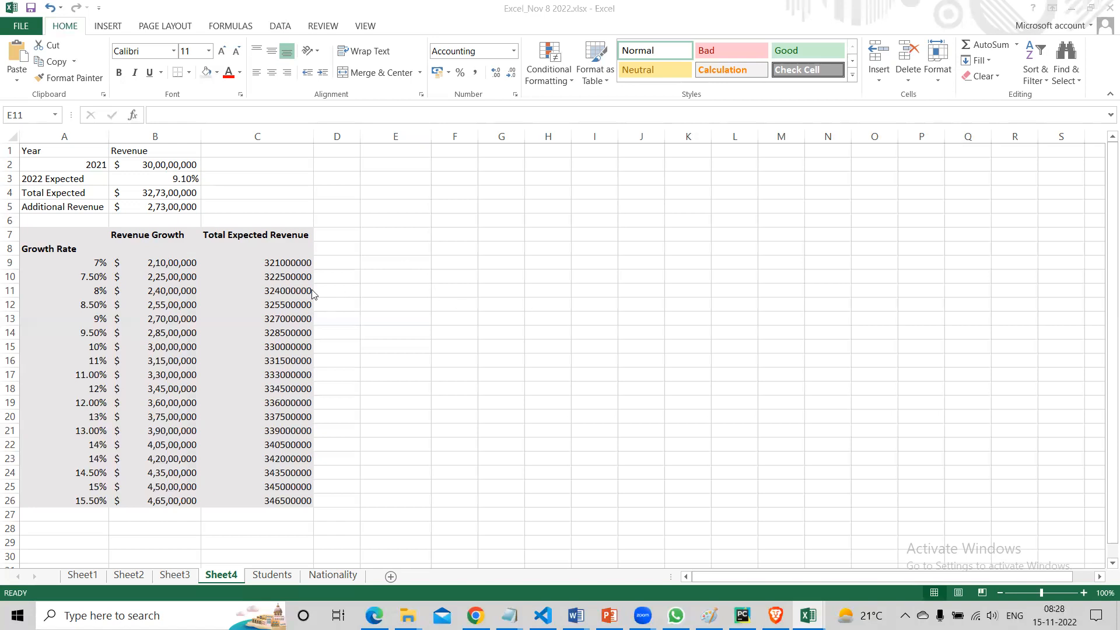
pyautogui.click(157, 165)
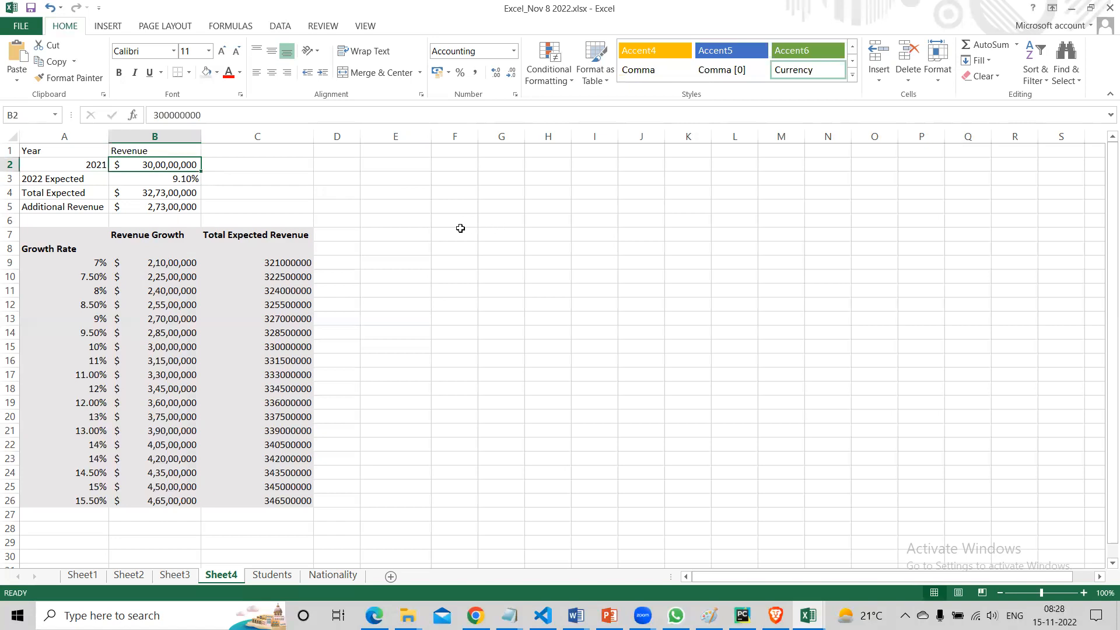
pyautogui.click(455, 247)
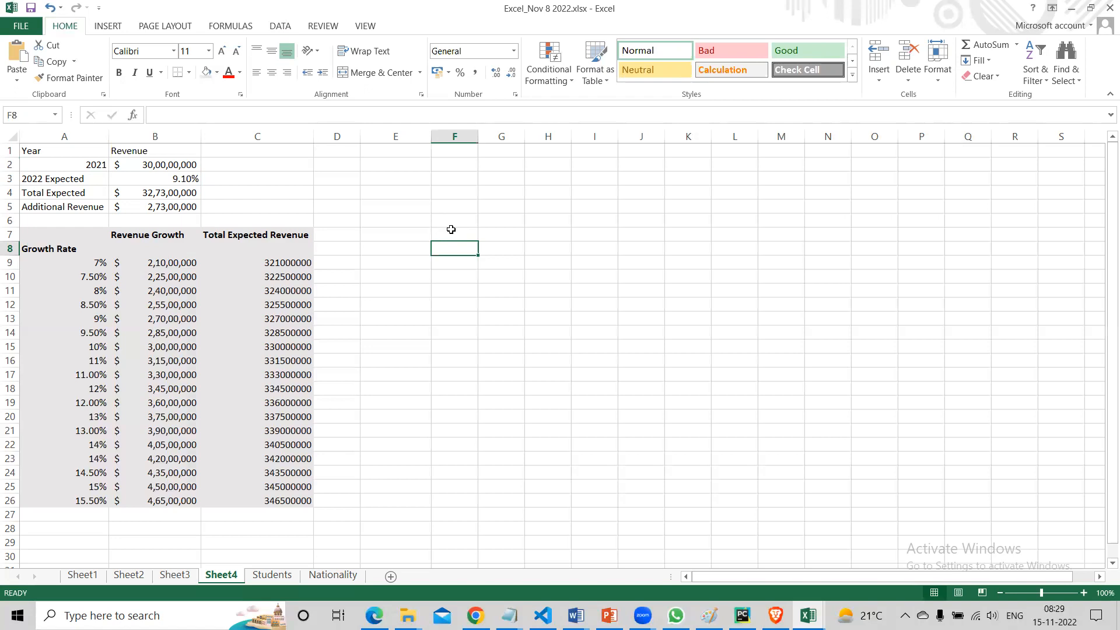
# Copy the Growth Rate heading and its rates from A8:A26 to column E, starting at E6.
pyautogui.moveTo(65, 250); pyautogui.dragTo(79, 500)
pyautogui.hotkey('ctrl', 'c')
pyautogui.click(397, 221)
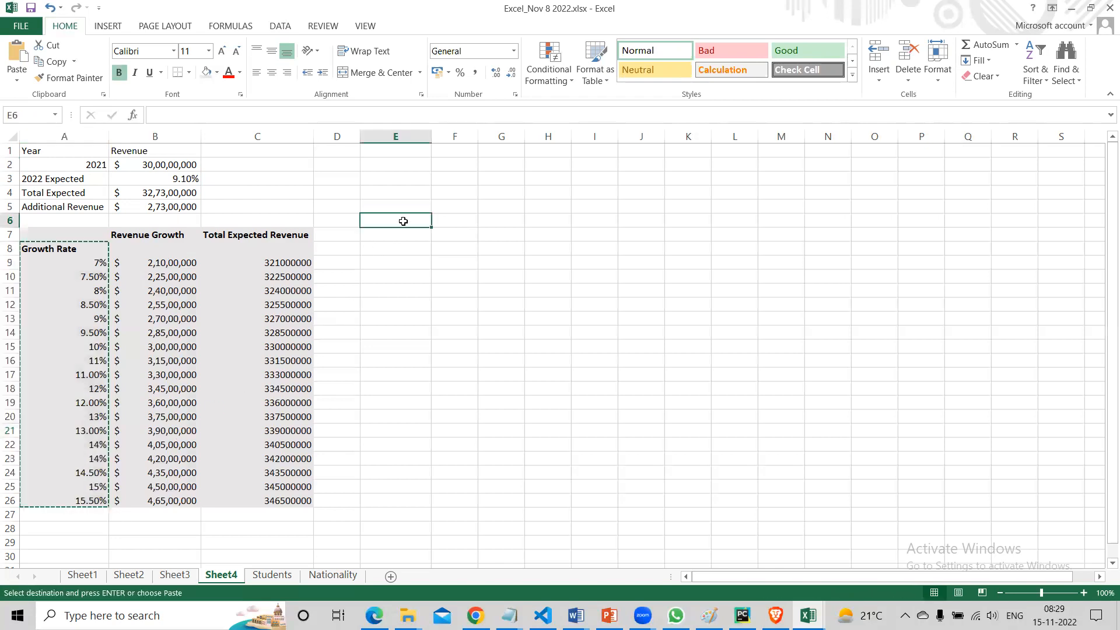
pyautogui.hotkey('ctrl', 'v')
pyautogui.click(450, 205)
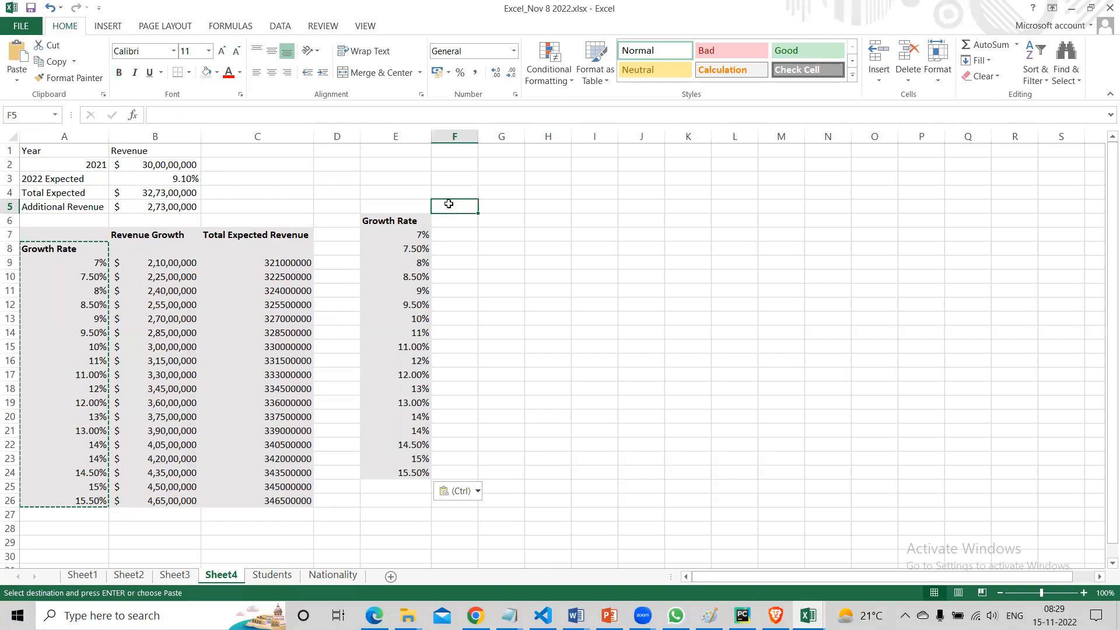
pyautogui.write('Div 1')
pyautogui.press('Tab')
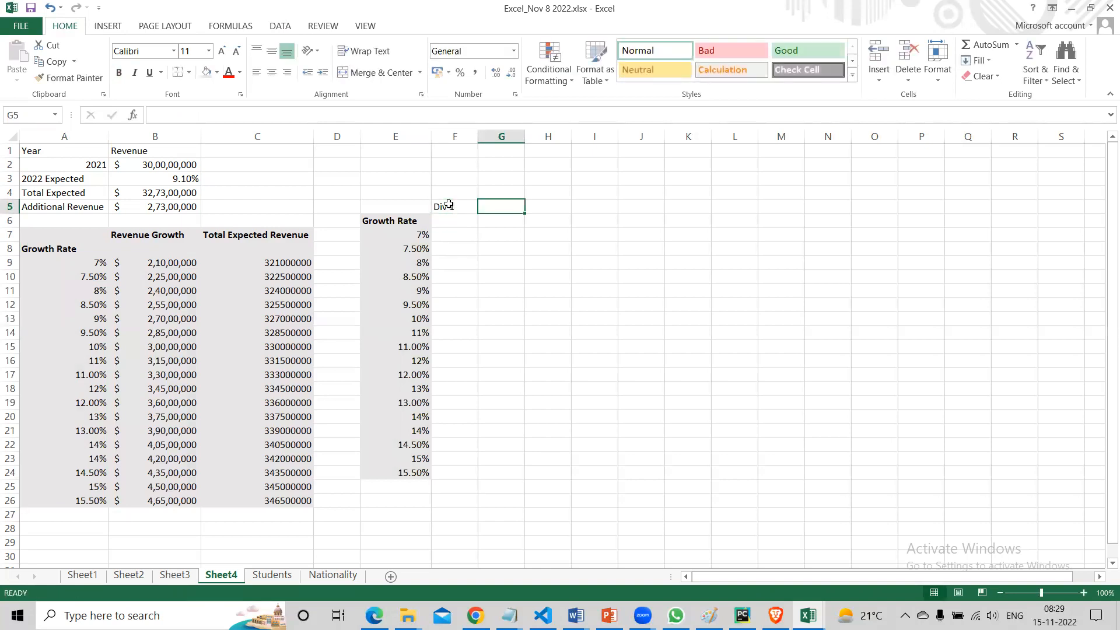
# Enter the headings Stationary in F5 and Grocery in G5.
pyautogui.click(449, 204)
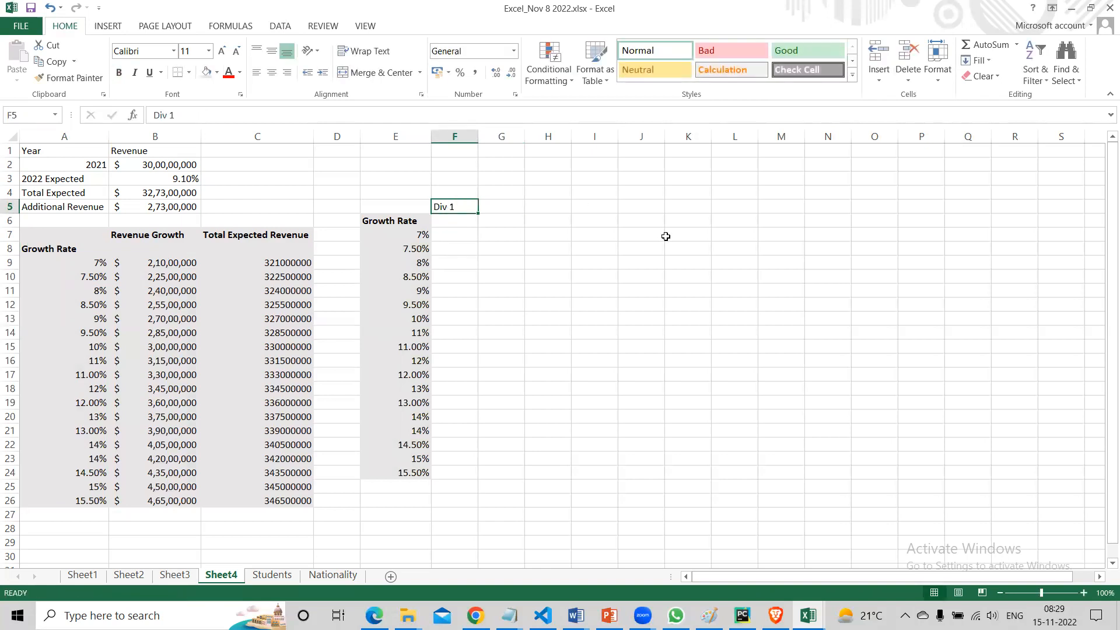
pyautogui.write('Stat')
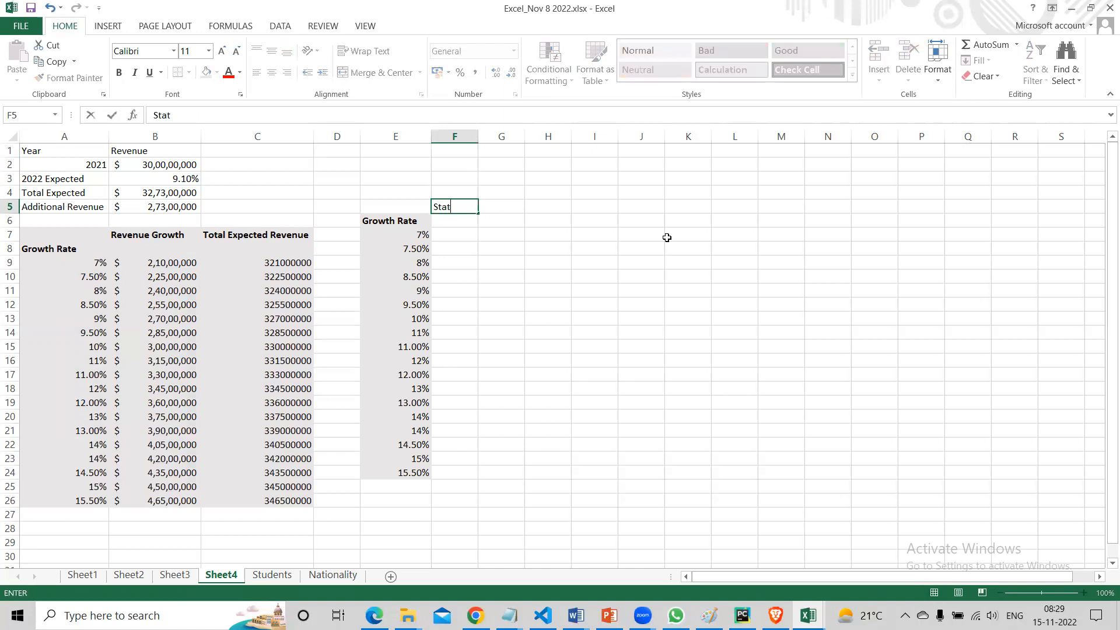
pyautogui.write('ionary')
pyautogui.press('Tab')
pyautogui.write('Groe')
pyautogui.press('BackSpace')
pyautogui.write('cery')
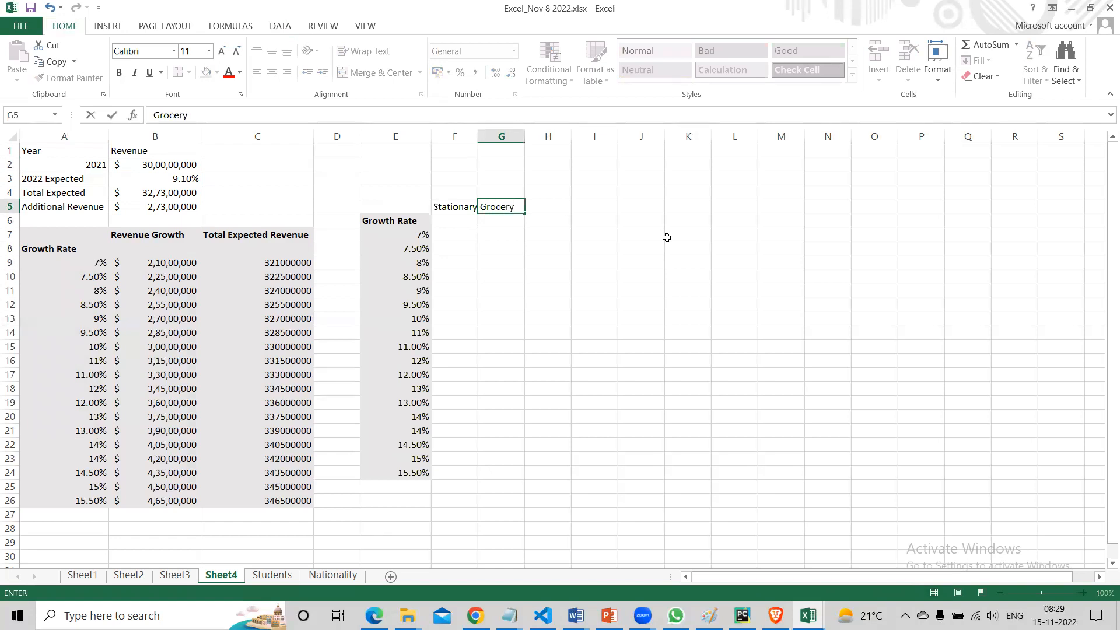
pyautogui.press('Tab')
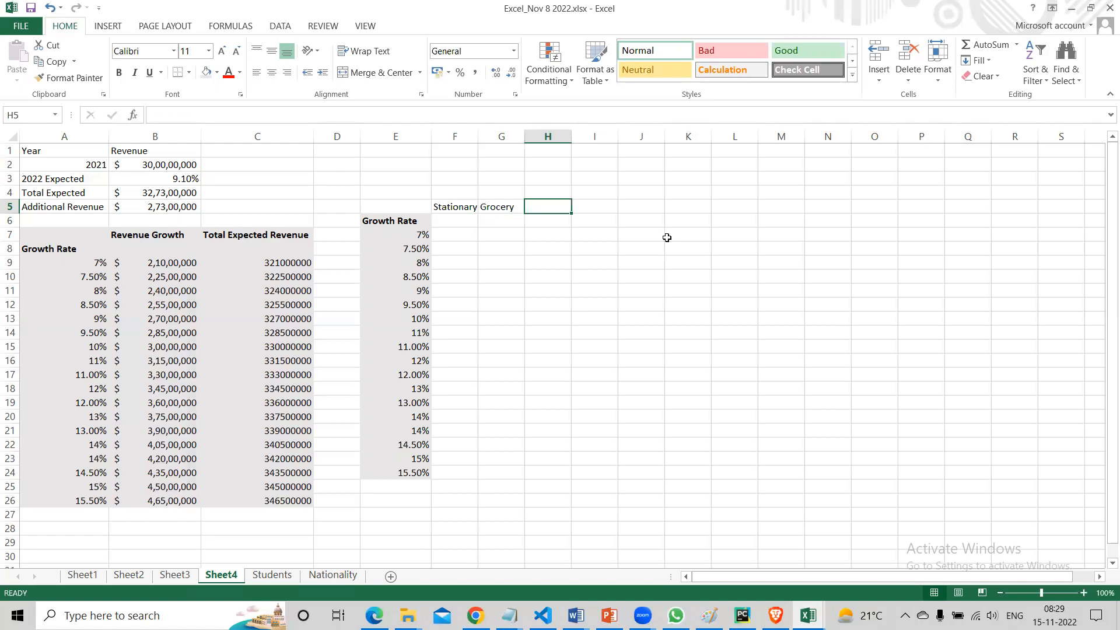
# Add the headings Fashio Accessories, Clothing and Electronics in cells H5 to J5.
pyautogui.write('Fashio Accessories')
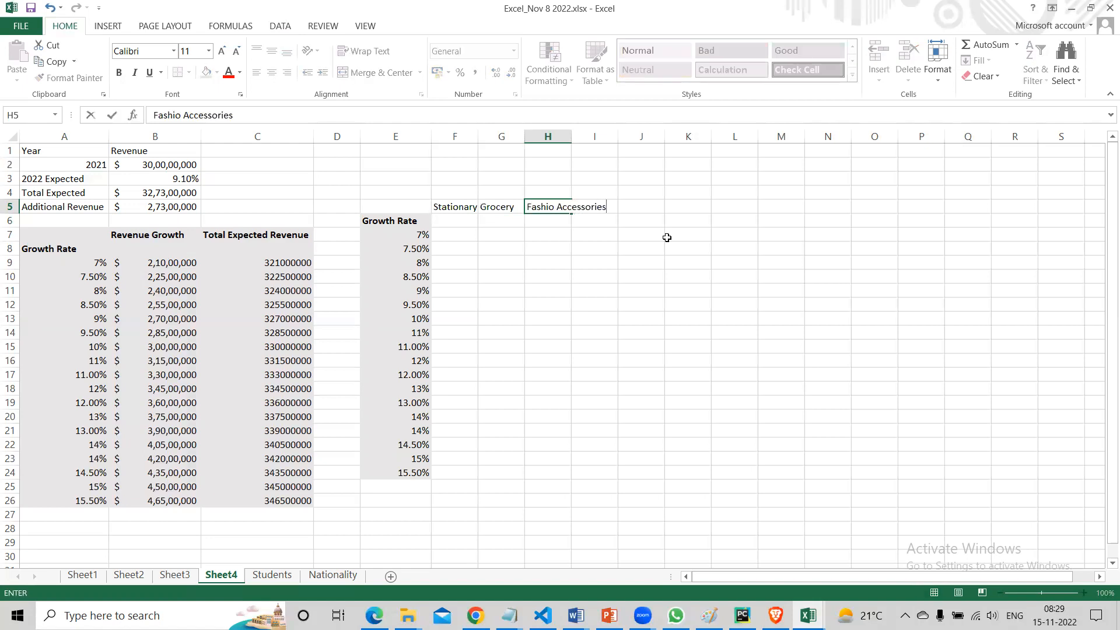
pyautogui.press('Tab')
pyautogui.write('Clothing')
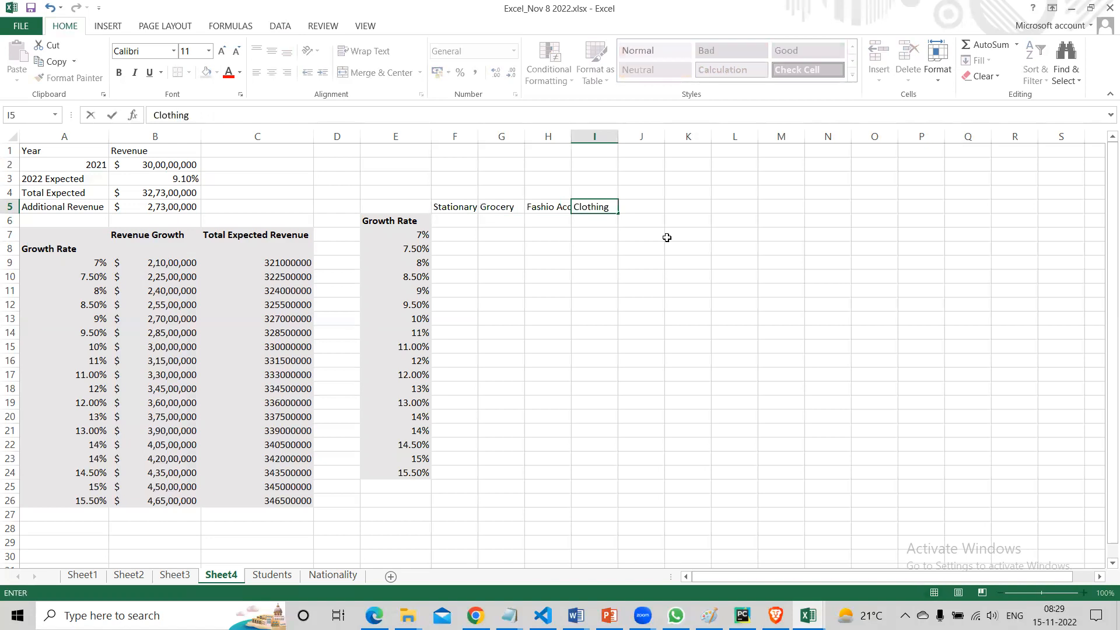
pyautogui.press('Tab')
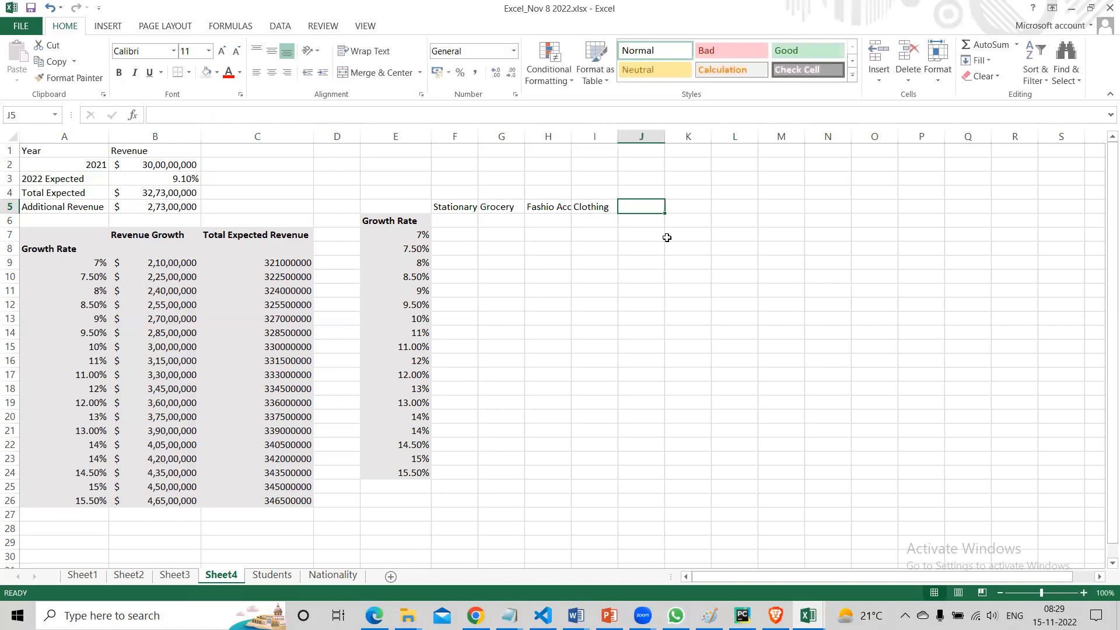
pyautogui.write('Electronics')
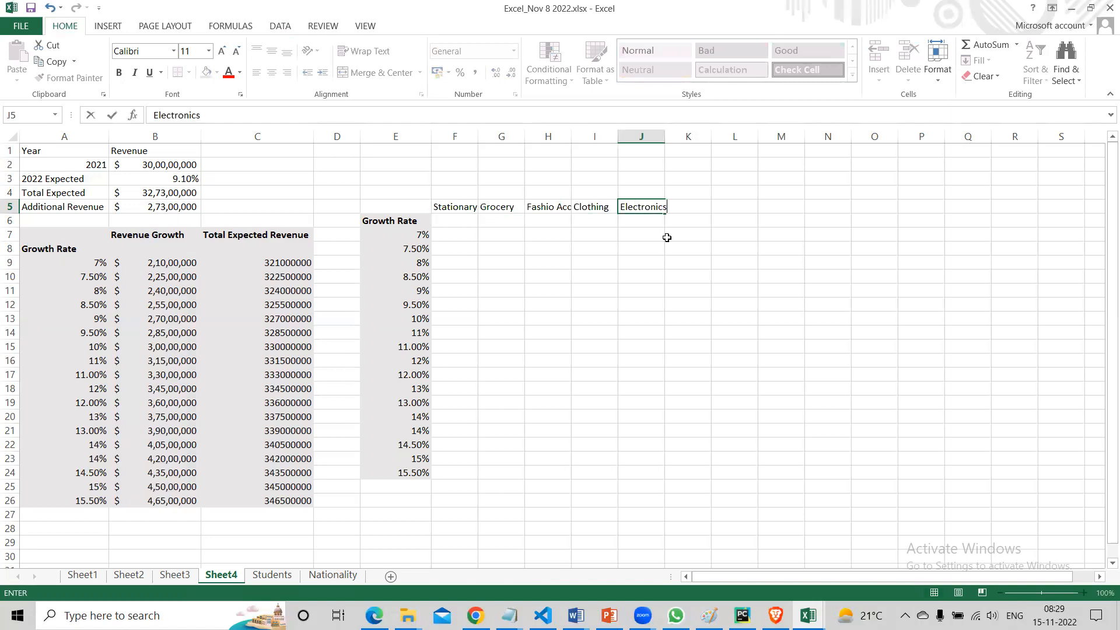
pyautogui.press('Return')
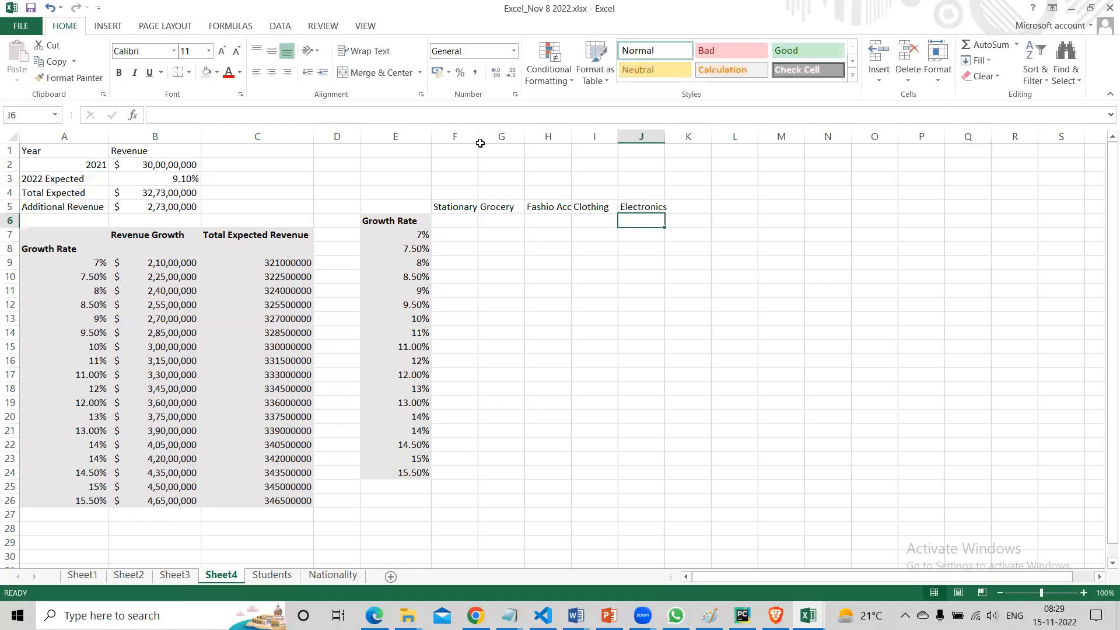
# Widen the division columns to fit their headings and make the headings in F5:J5 bold.
pyautogui.moveTo(478, 137); pyautogui.dragTo(533, 136)
pyautogui.doubleClick(585, 130)
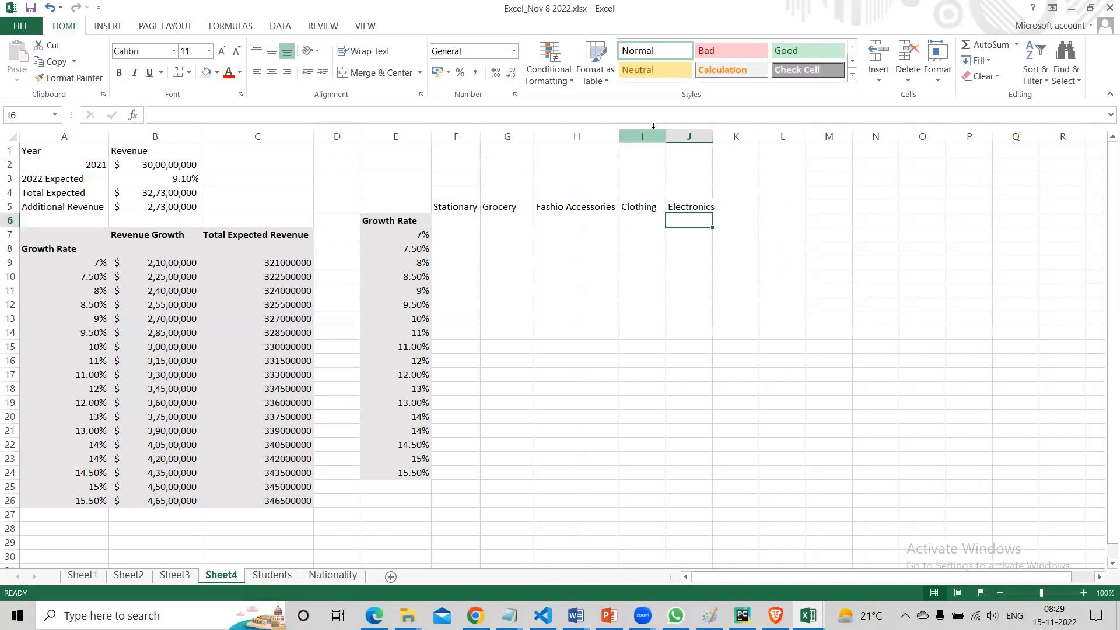
pyautogui.doubleClick(712, 139)
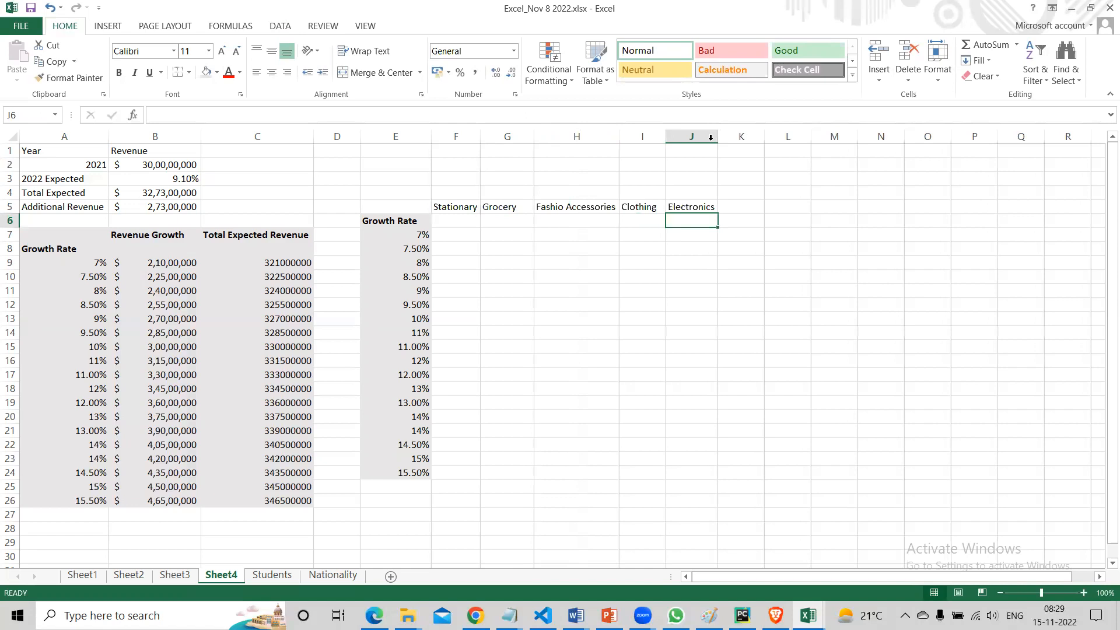
pyautogui.moveTo(456, 207); pyautogui.dragTo(676, 211)
pyautogui.hotkey('ctrl', 'b')
# Enter the revenue figures 9000000 under Stationary in F6 and 19000000 under Grocery in G6.
pyautogui.click(464, 221)
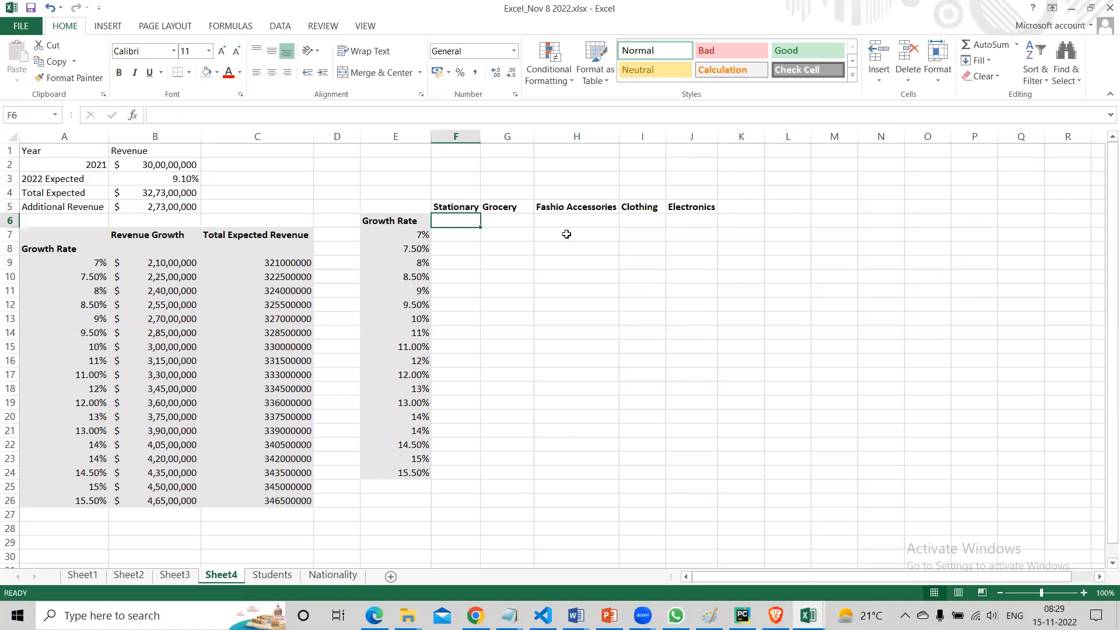
pyautogui.write('9000000')
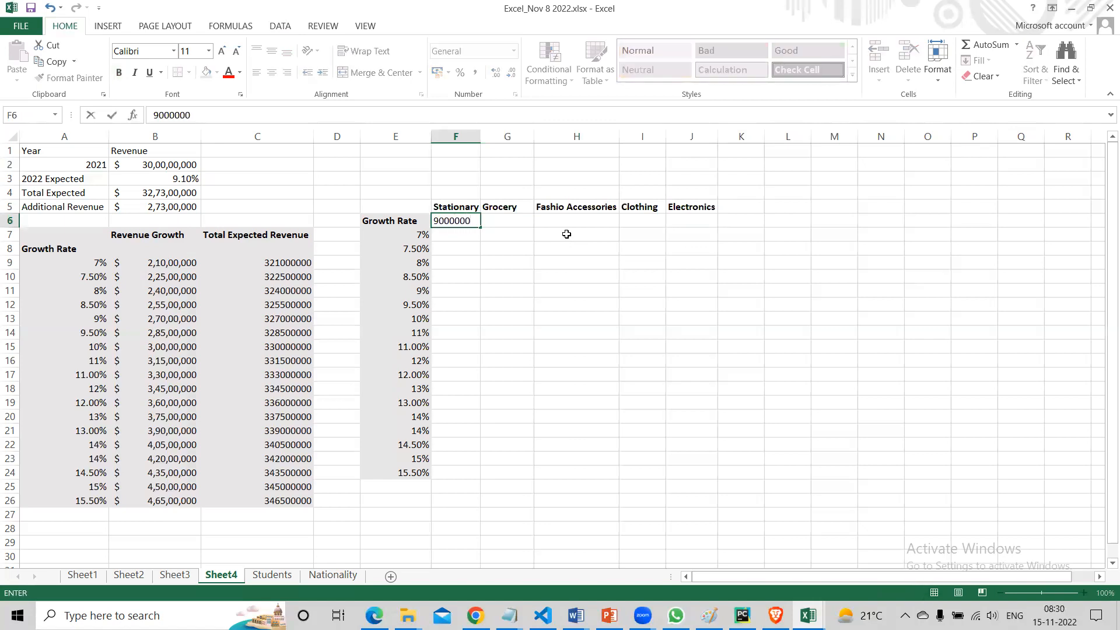
pyautogui.press('Tab')
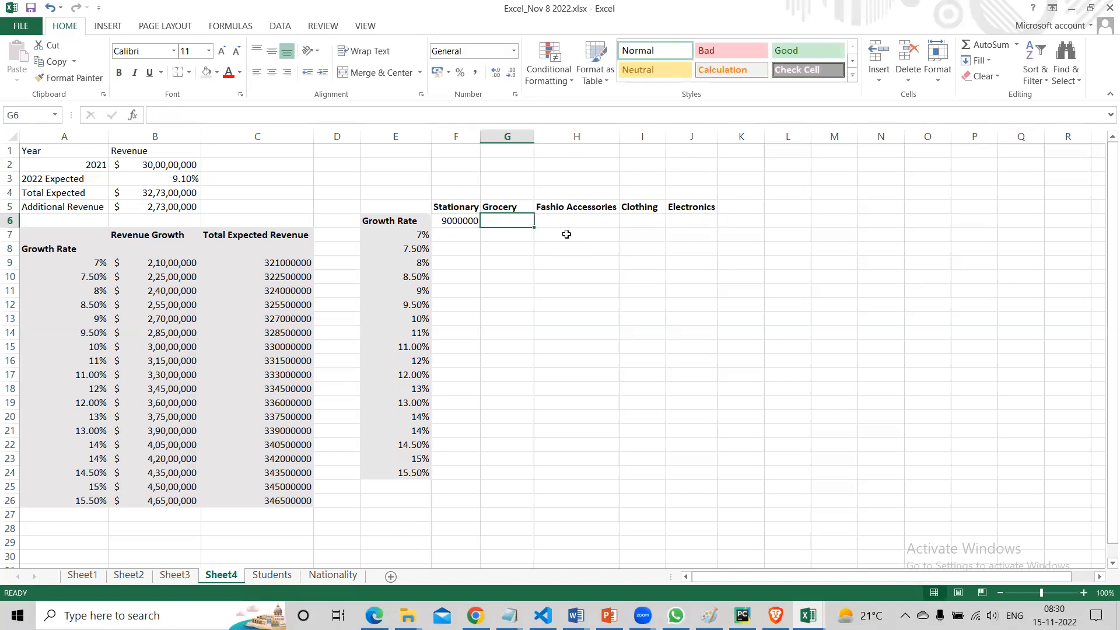
pyautogui.write('1900')
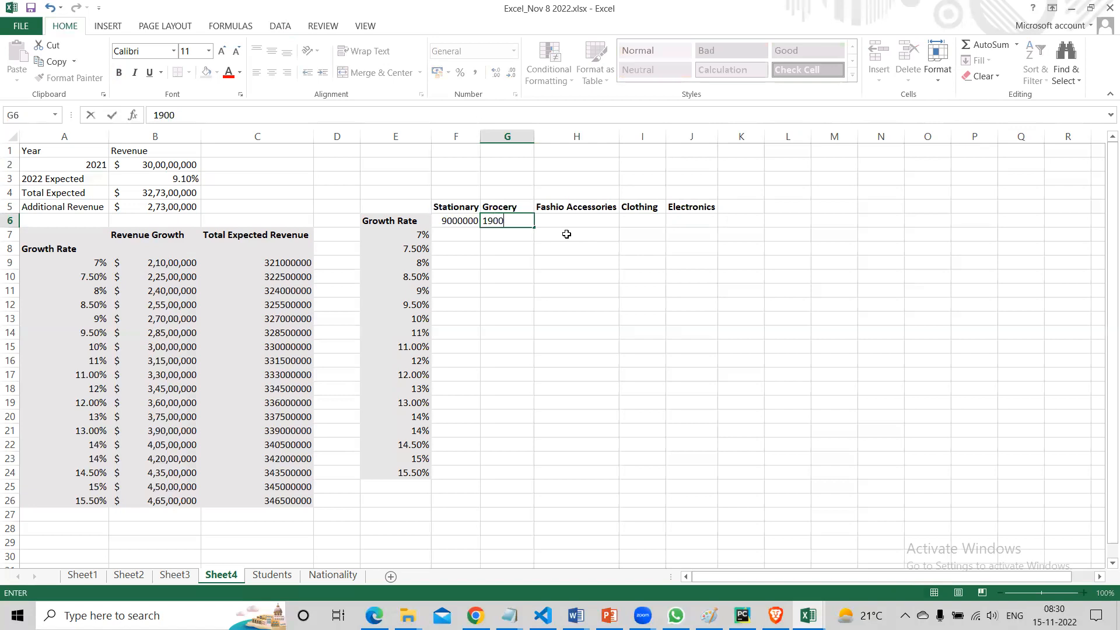
pyautogui.write('0000')
pyautogui.press('Tab')
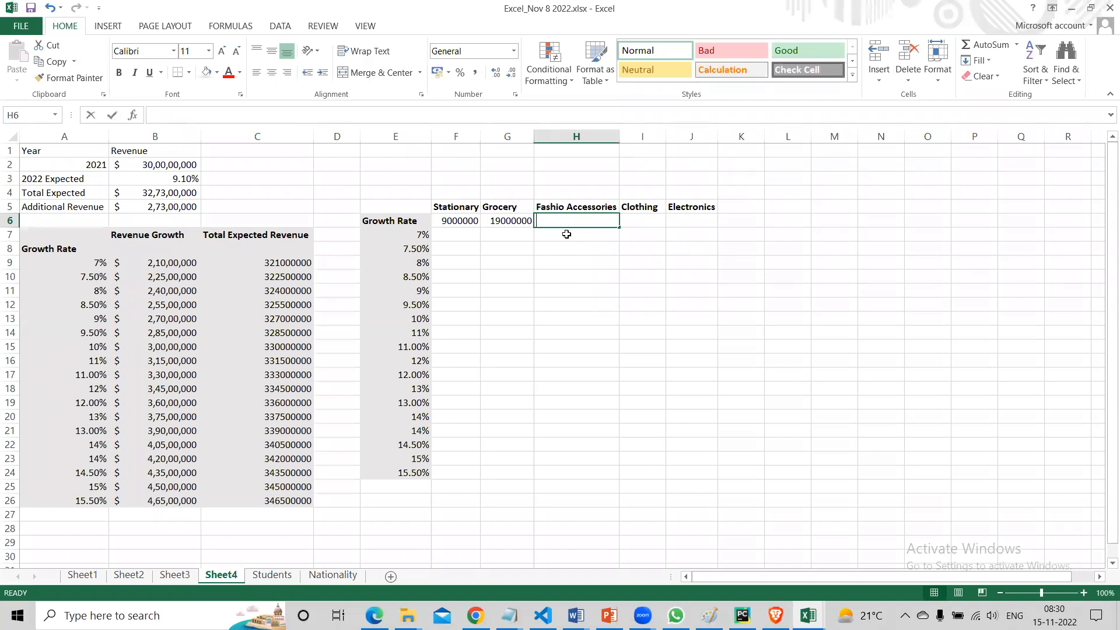
# Enter 25000000 under Fashio Accessories, 30000000 under Clothing and 50000000 under Electronics in row 6.
pyautogui.write('25000000')
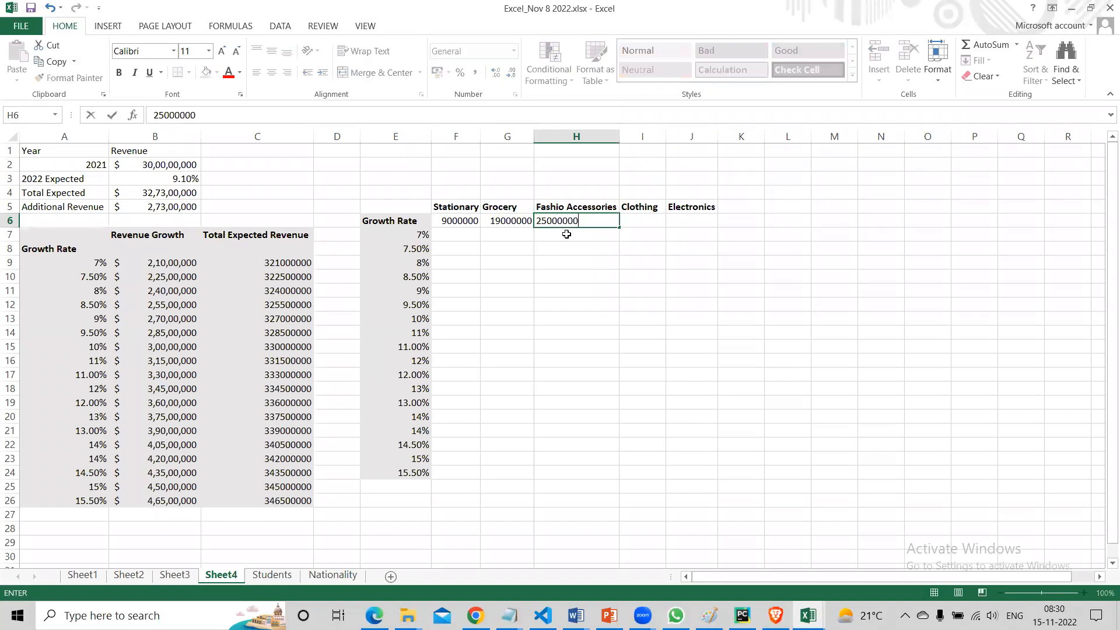
pyautogui.press('Tab')
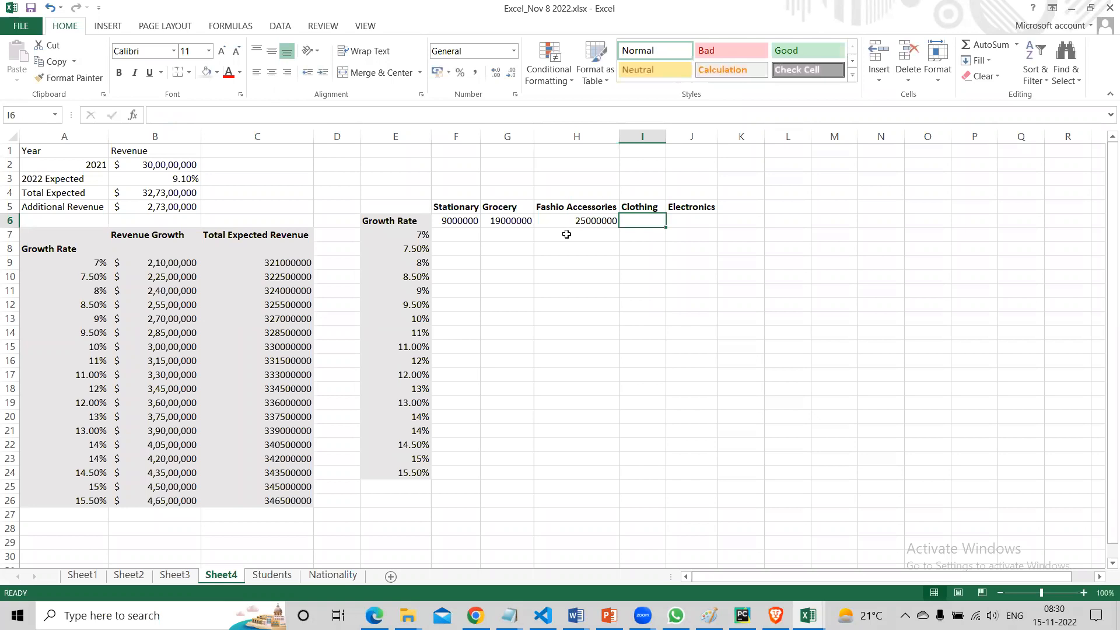
pyautogui.write('30000000')
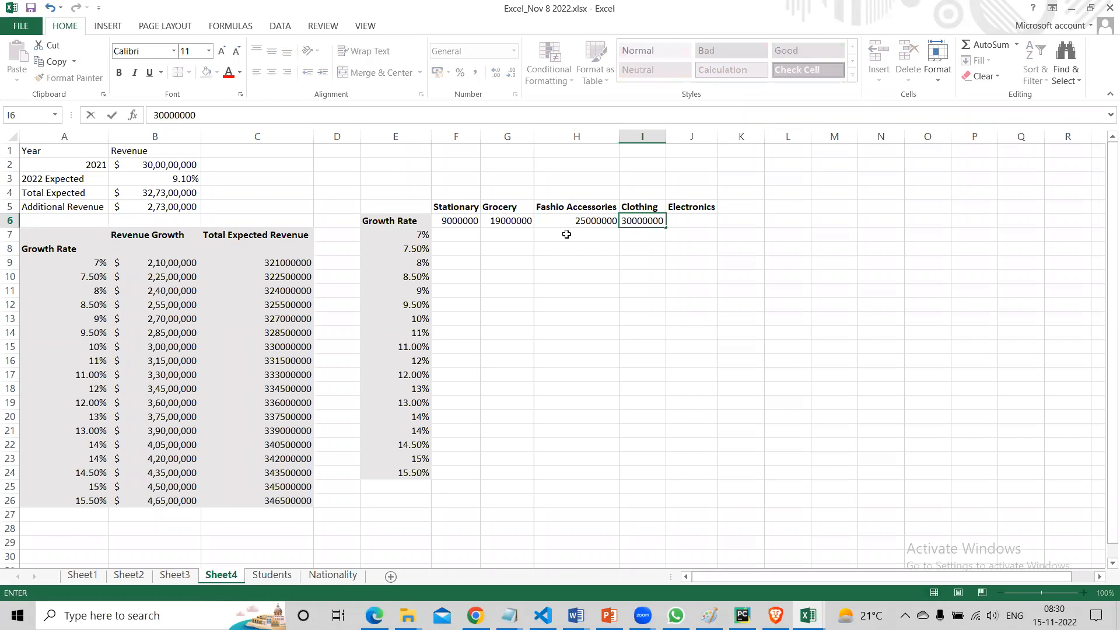
pyautogui.press('Tab')
pyautogui.write('50')
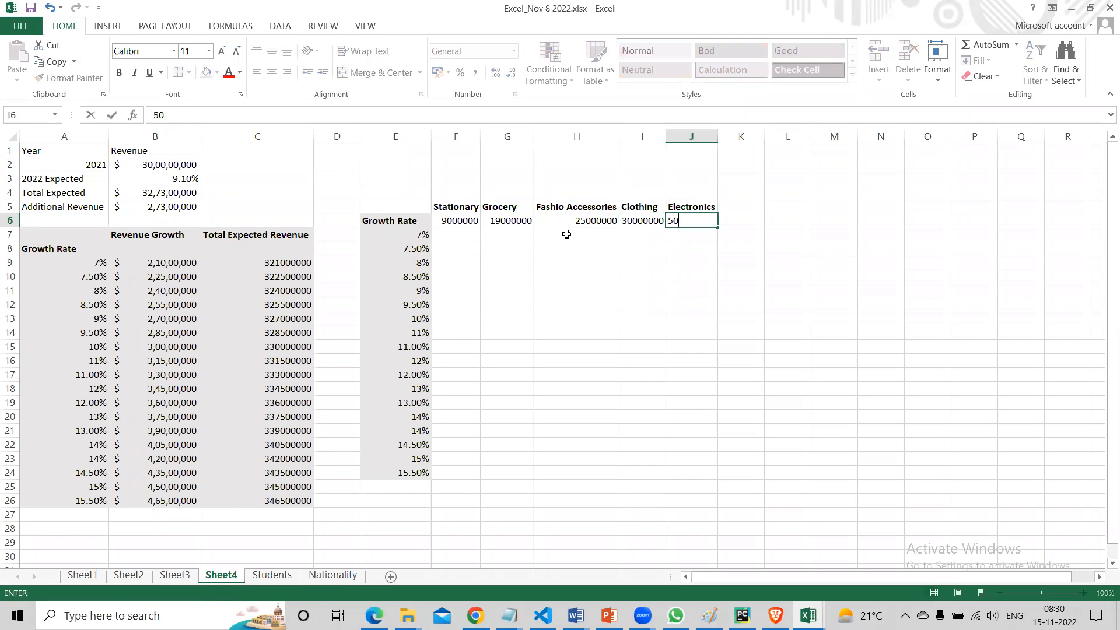
pyautogui.write('000000')
pyautogui.press('Return')
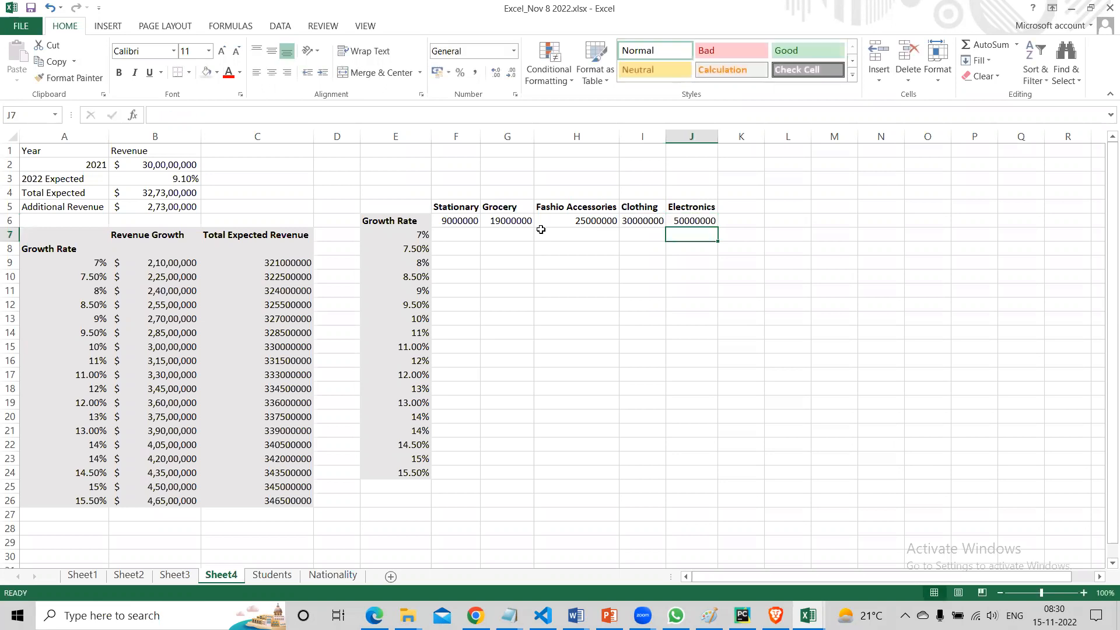
# Give the cells F6:J24 a Currency number format with 0 decimal places.
pyautogui.moveTo(452, 220); pyautogui.dragTo(506, 249)
pyautogui.moveTo(579, 294); pyautogui.dragTo(692, 470)
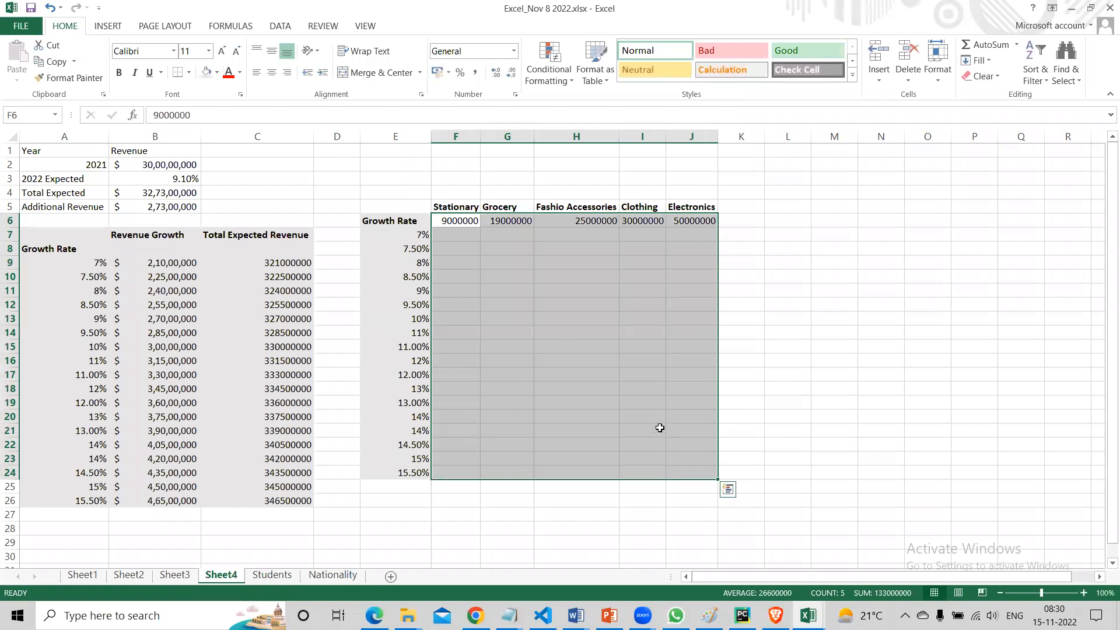
pyautogui.rightClick(559, 342)
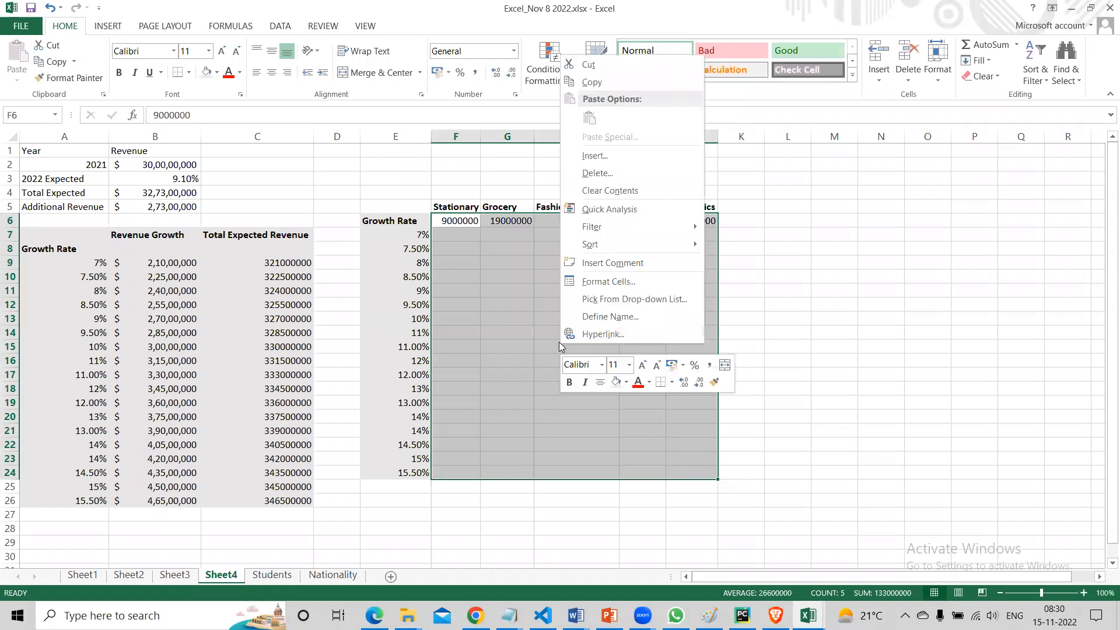
pyautogui.click(625, 281)
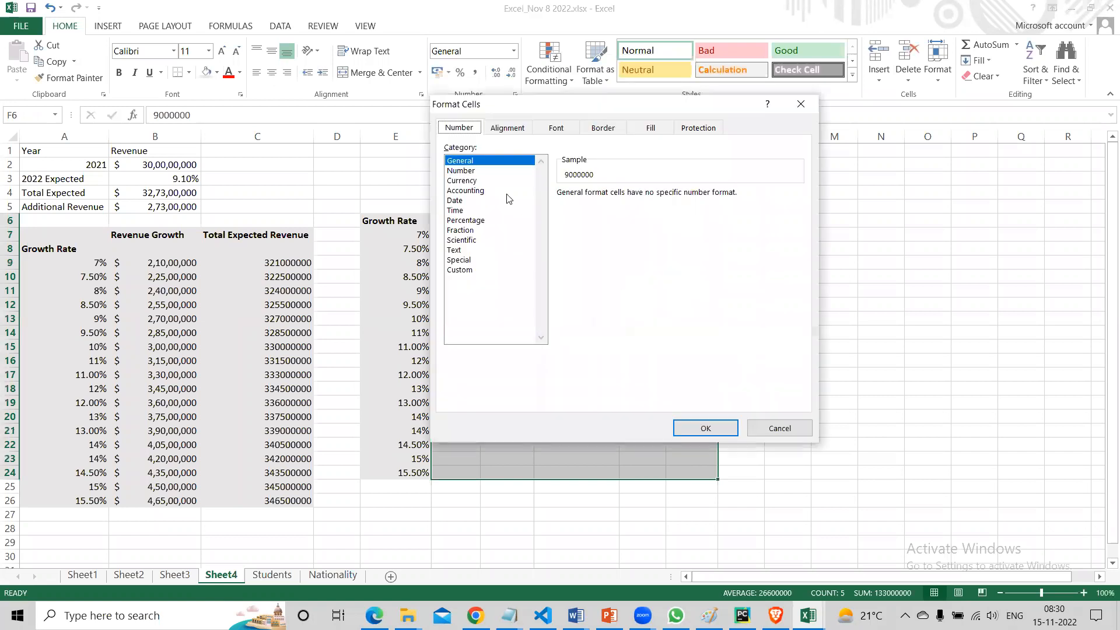
pyautogui.click(462, 181)
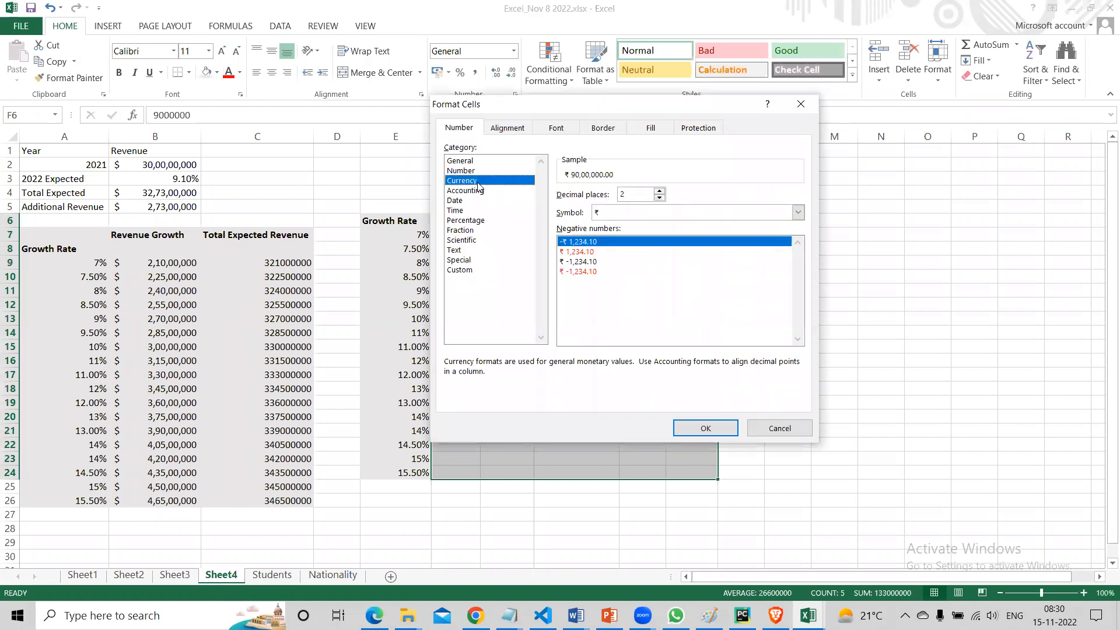
pyautogui.click(659, 198)
pyautogui.click(659, 198)
# Apply the $ English (Australia) currency symbol to F6:J24 and widen the Grocery column to fit its revenue figure.
pyautogui.click(613, 214)
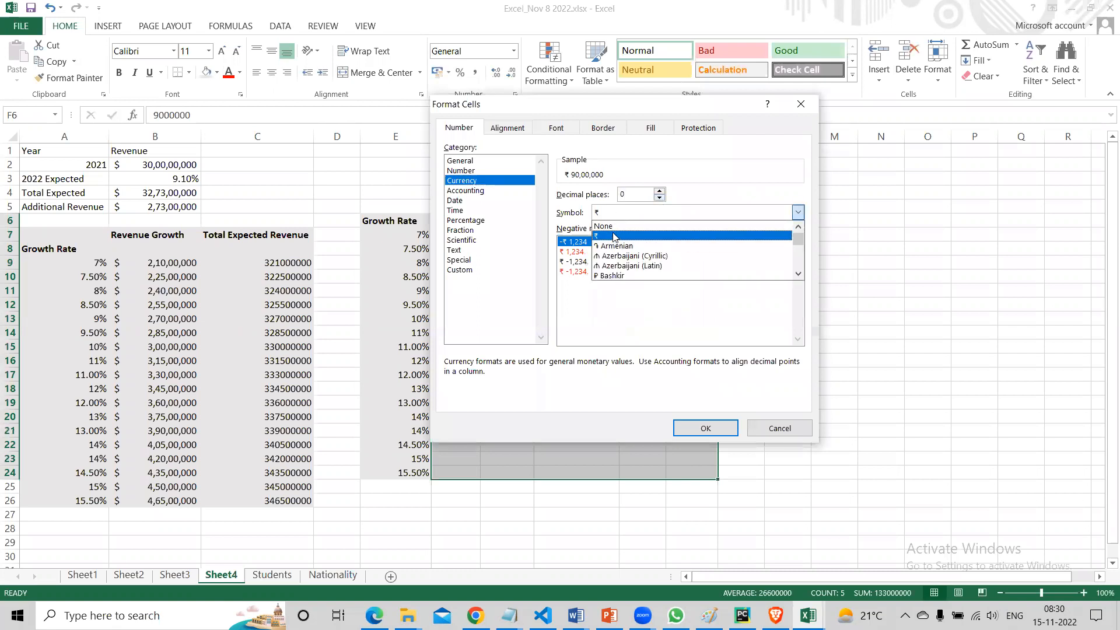
pyautogui.scroll(-2, 629, 259)
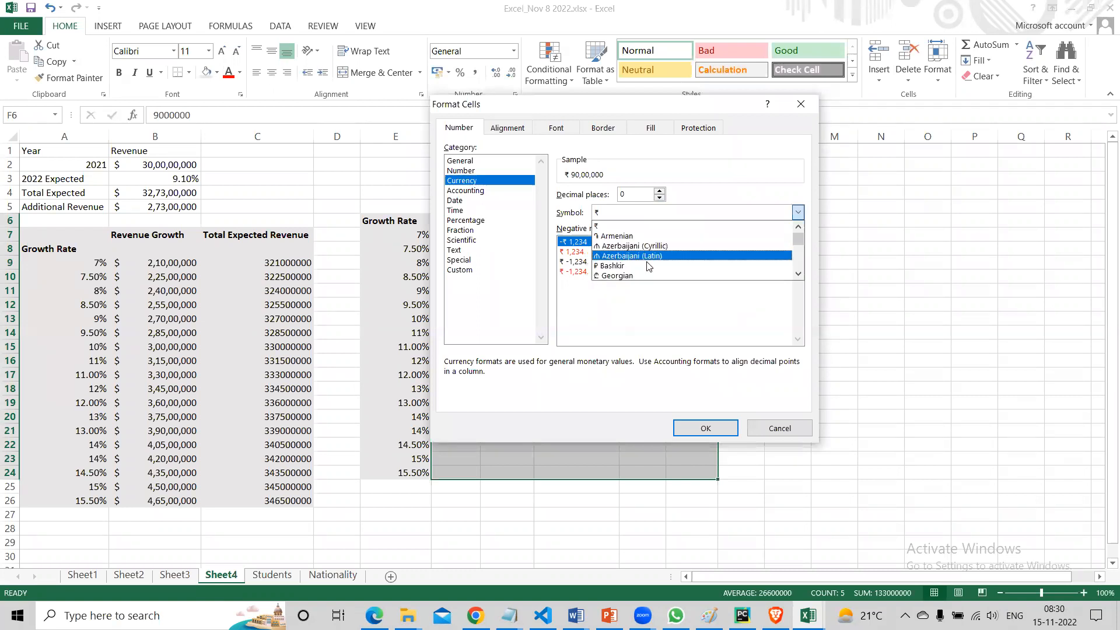
pyautogui.scroll(-5, 651, 269)
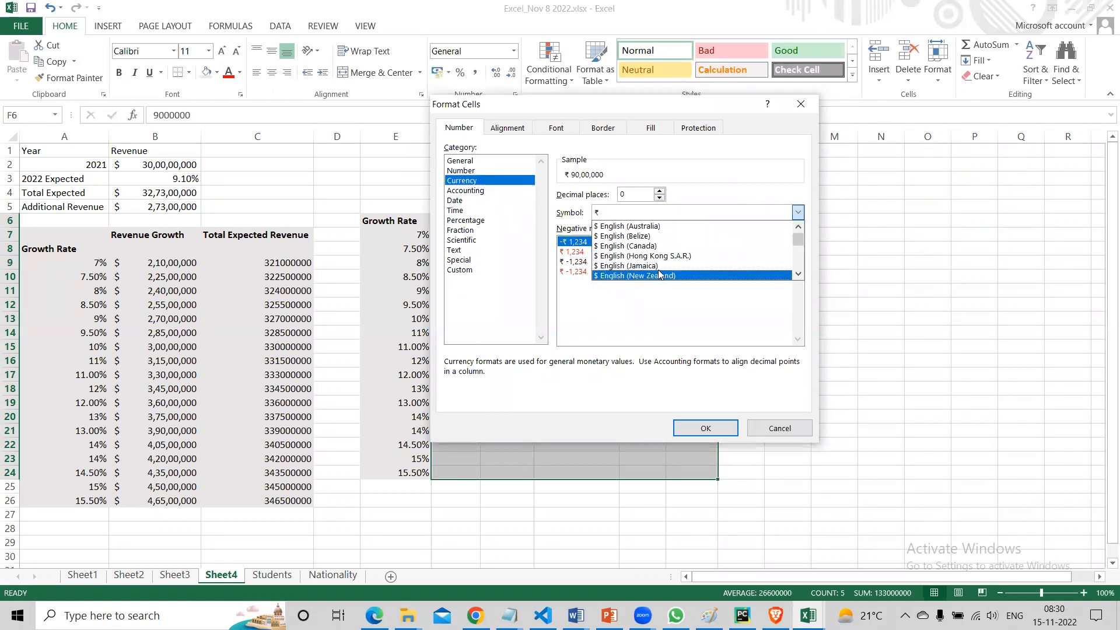
pyautogui.click(646, 229)
pyautogui.click(704, 427)
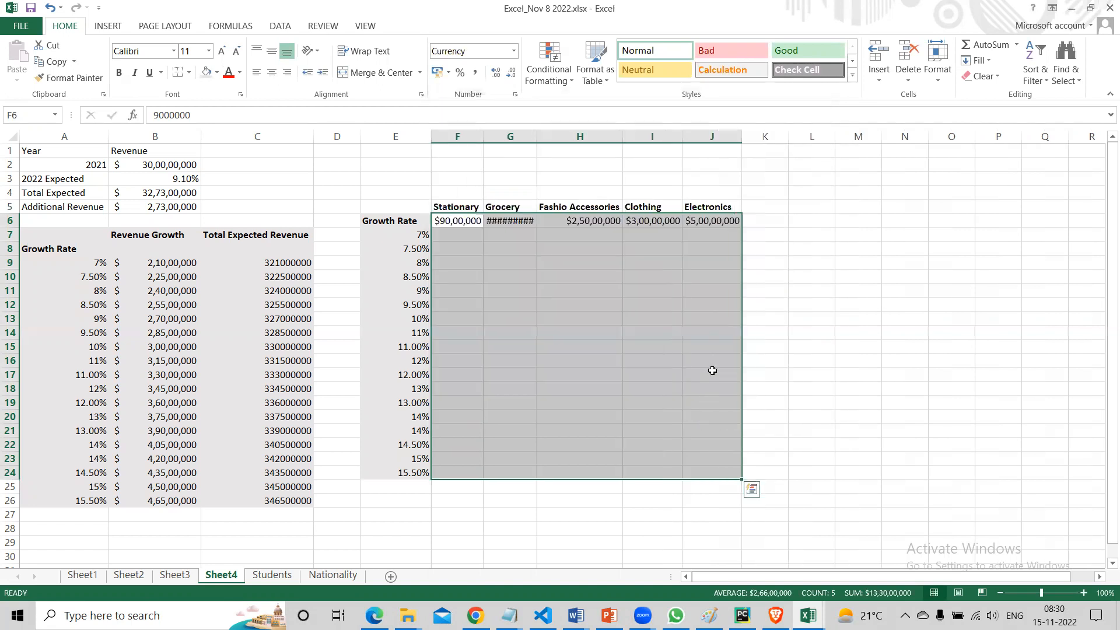
pyautogui.click(702, 346)
pyautogui.moveTo(534, 135); pyautogui.dragTo(540, 134)
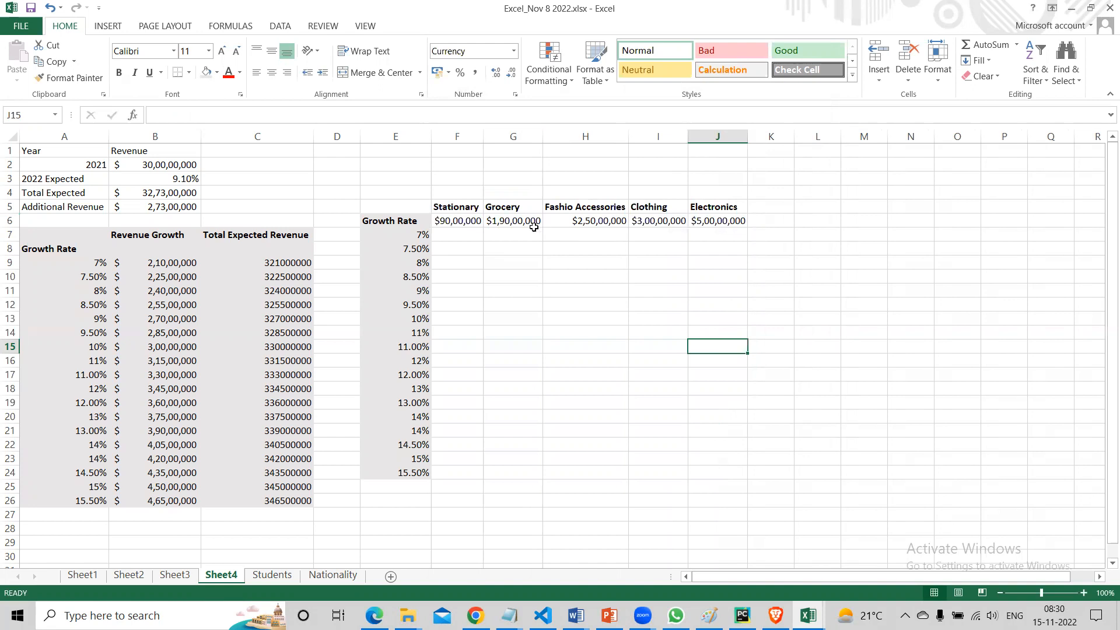
# Change the currency symbol of cells F6:J24 to $ English (United States).
pyautogui.moveTo(451, 220)
pyautogui.mouseDown()
pyautogui.moveTo(537, 222)
pyautogui.moveTo(717, 360)
pyautogui.moveTo(723, 472)
pyautogui.mouseUp()
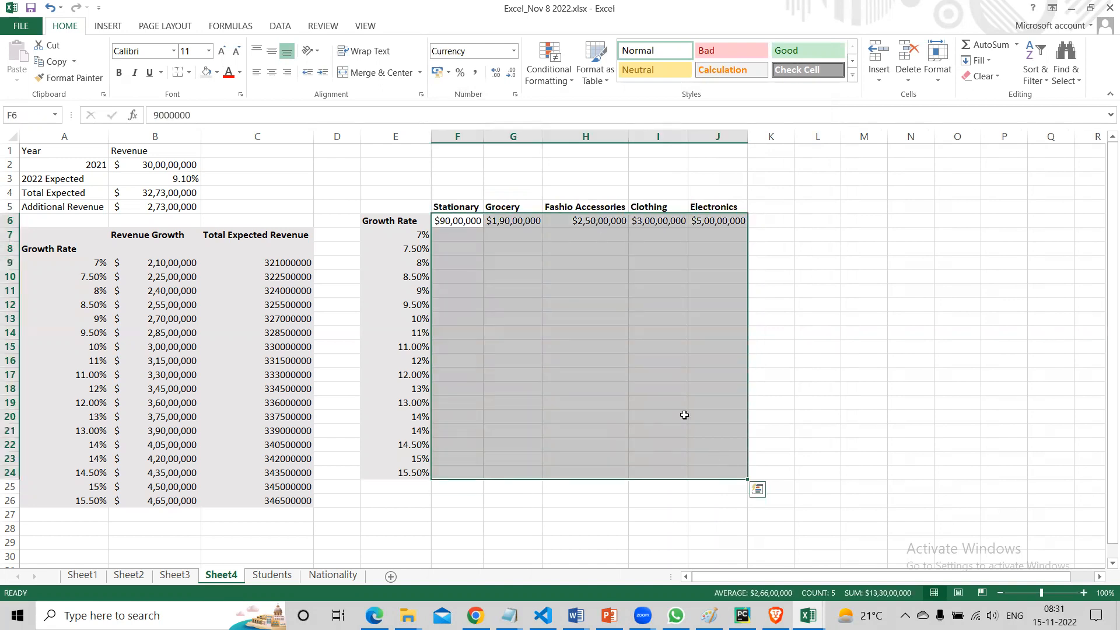
pyautogui.rightClick(534, 282)
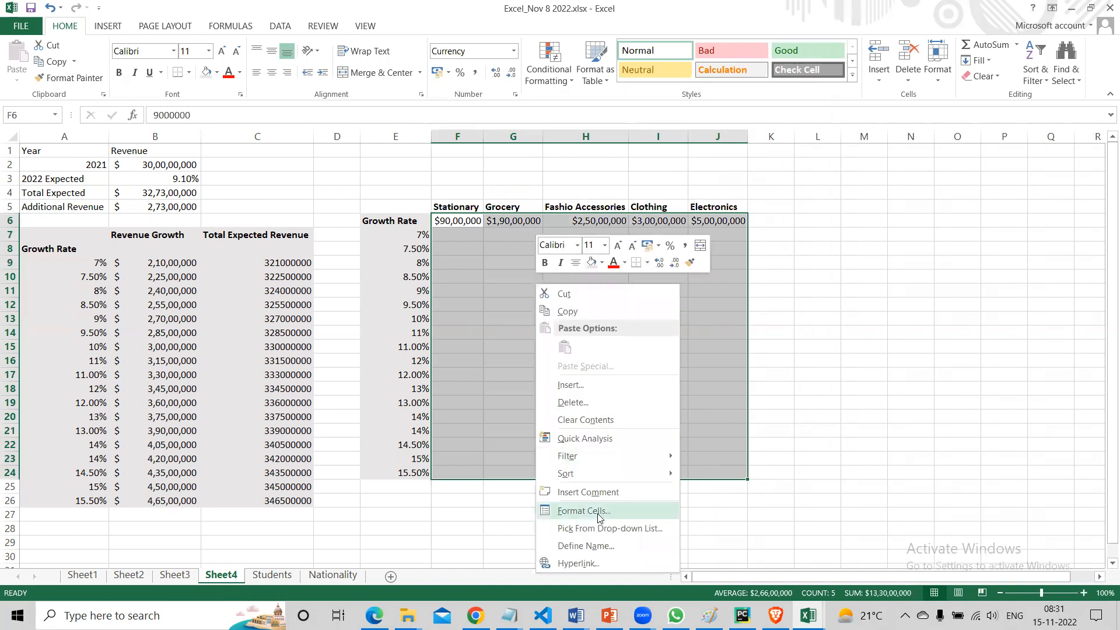
pyautogui.click(599, 511)
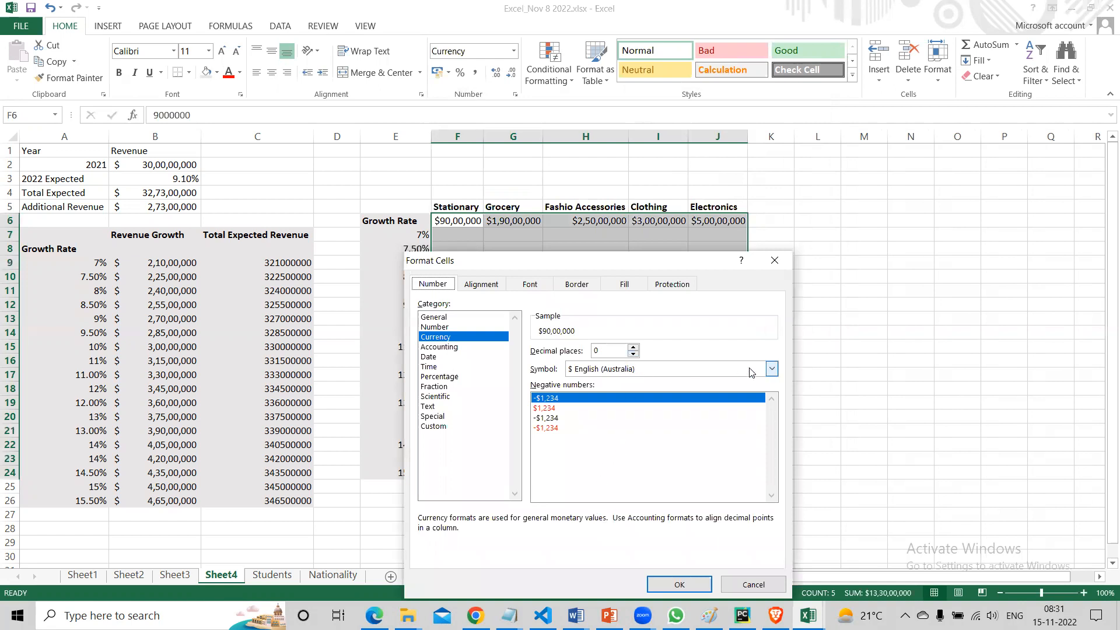
pyautogui.click(773, 369)
pyautogui.scroll(-1, 675, 404)
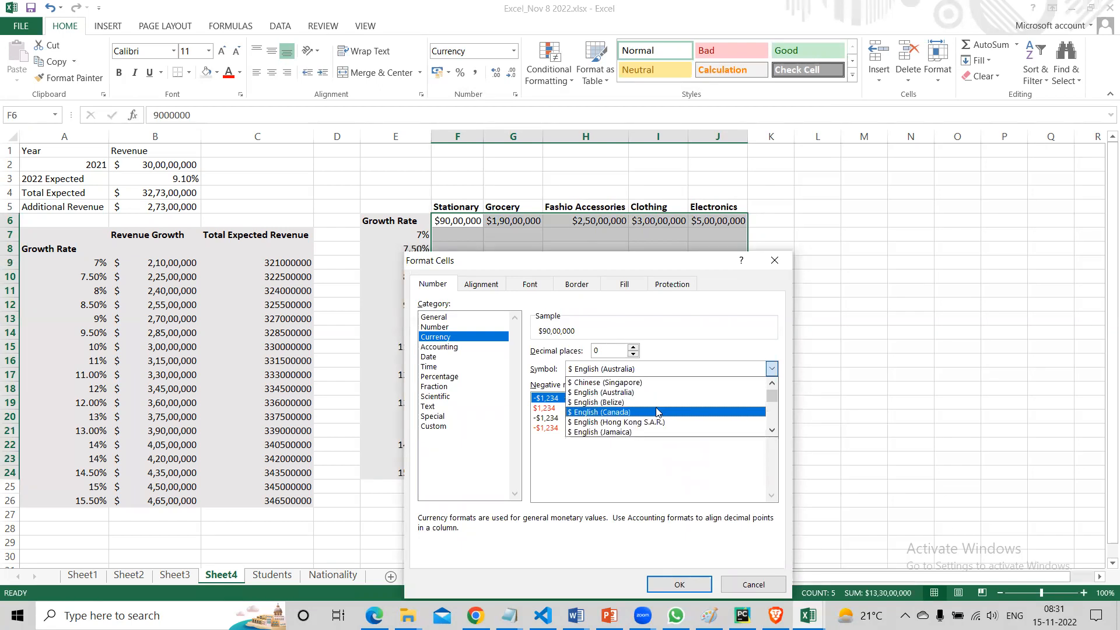
pyautogui.scroll(-2, 658, 412)
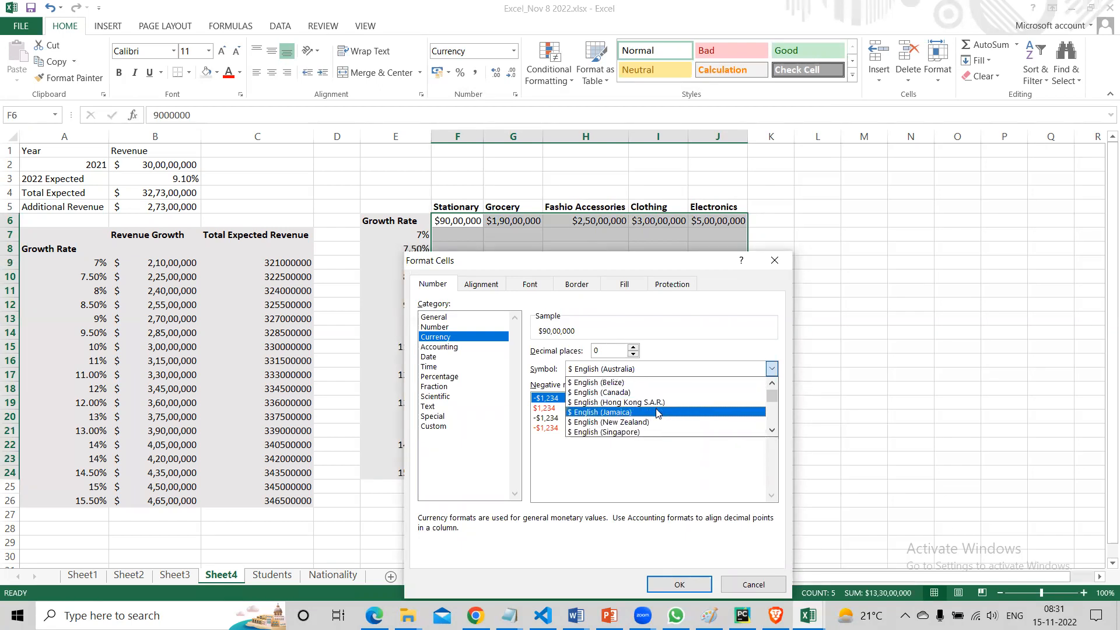
pyautogui.scroll(-3, 657, 412)
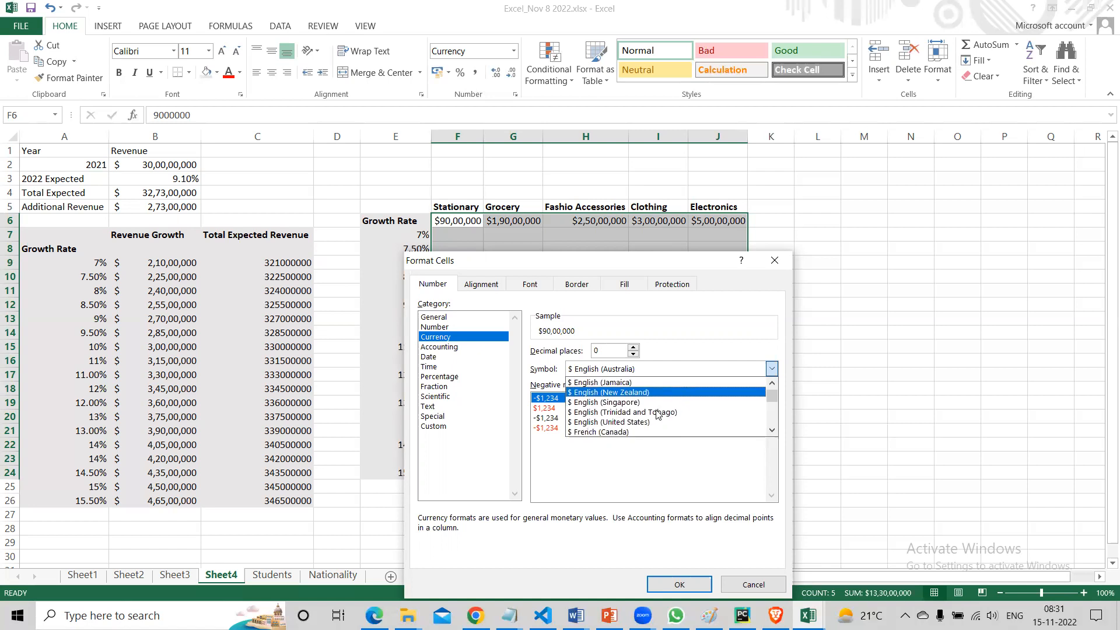
pyautogui.click(622, 423)
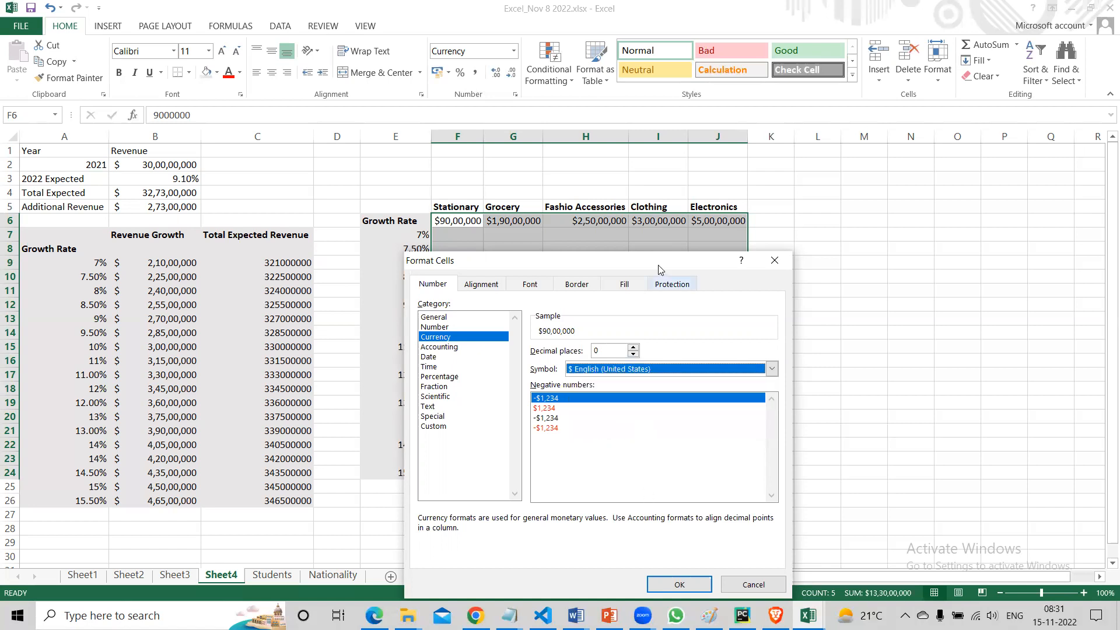
pyautogui.moveTo(659, 266); pyautogui.dragTo(723, 139)
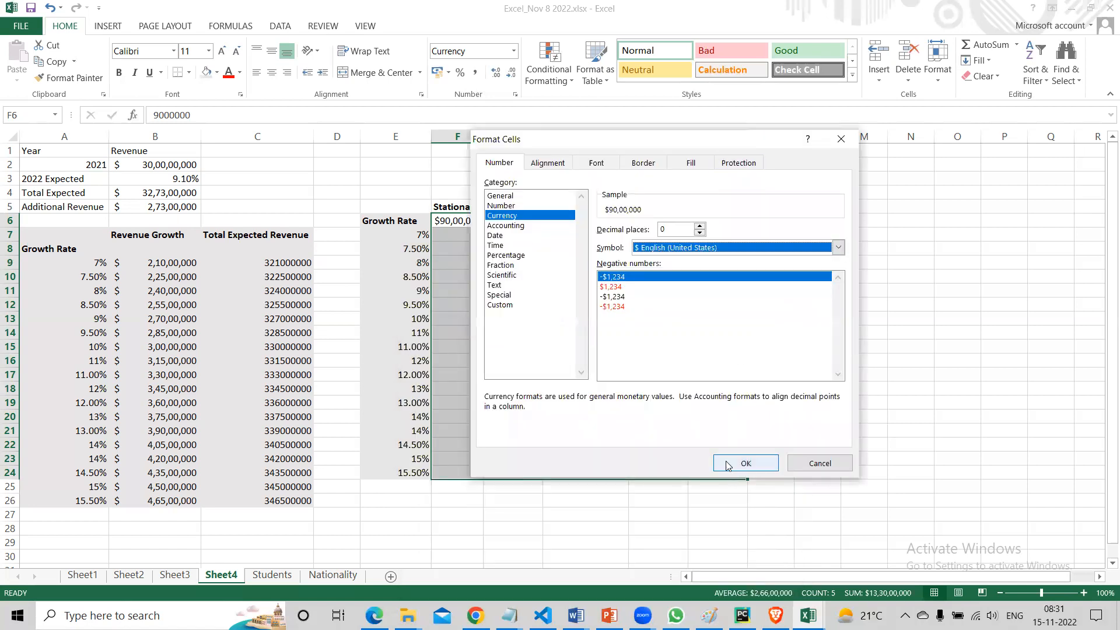
pyautogui.click(728, 458)
pyautogui.click(528, 278)
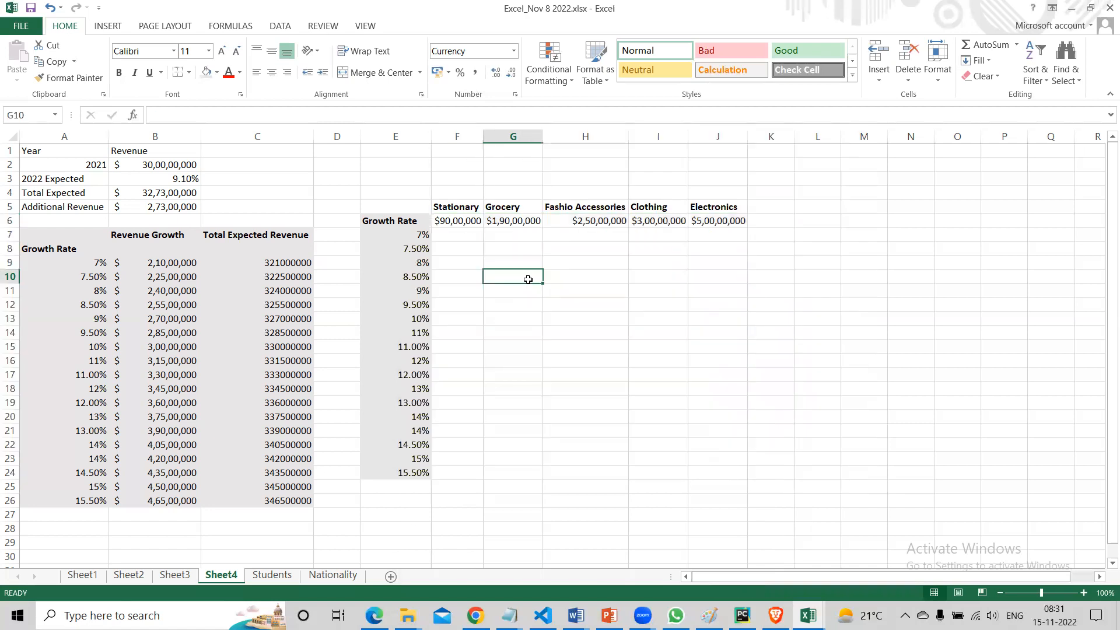
# Try the custom number format code [$$-409]##,##0 on the cells F6:J24.
pyautogui.moveTo(453, 222); pyautogui.dragTo(671, 278)
pyautogui.moveTo(684, 326); pyautogui.dragTo(719, 470)
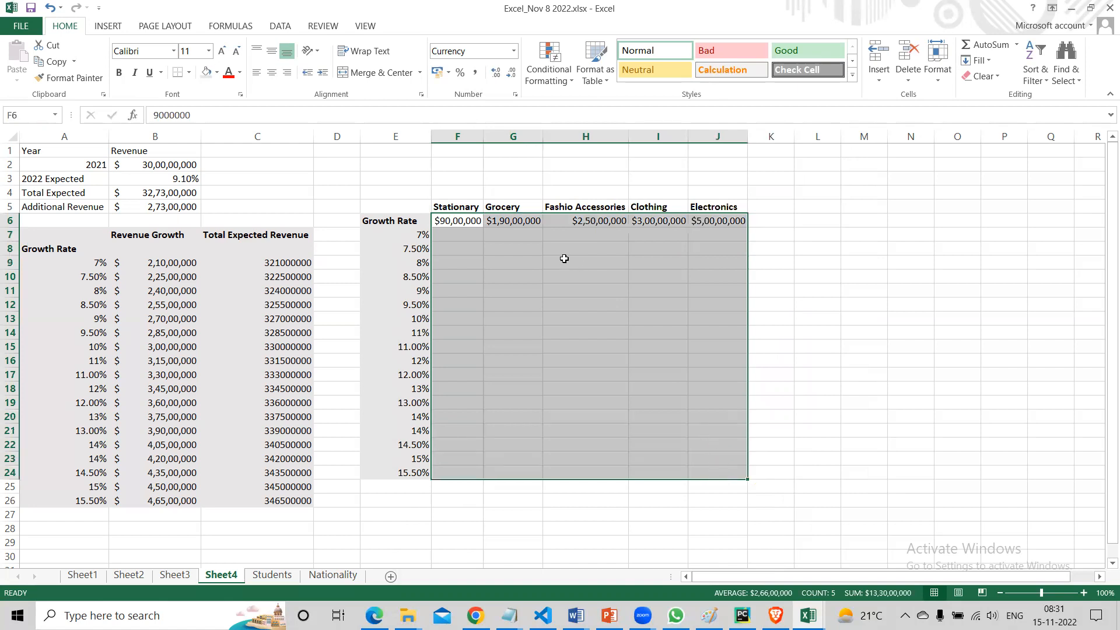
pyautogui.rightClick(523, 234)
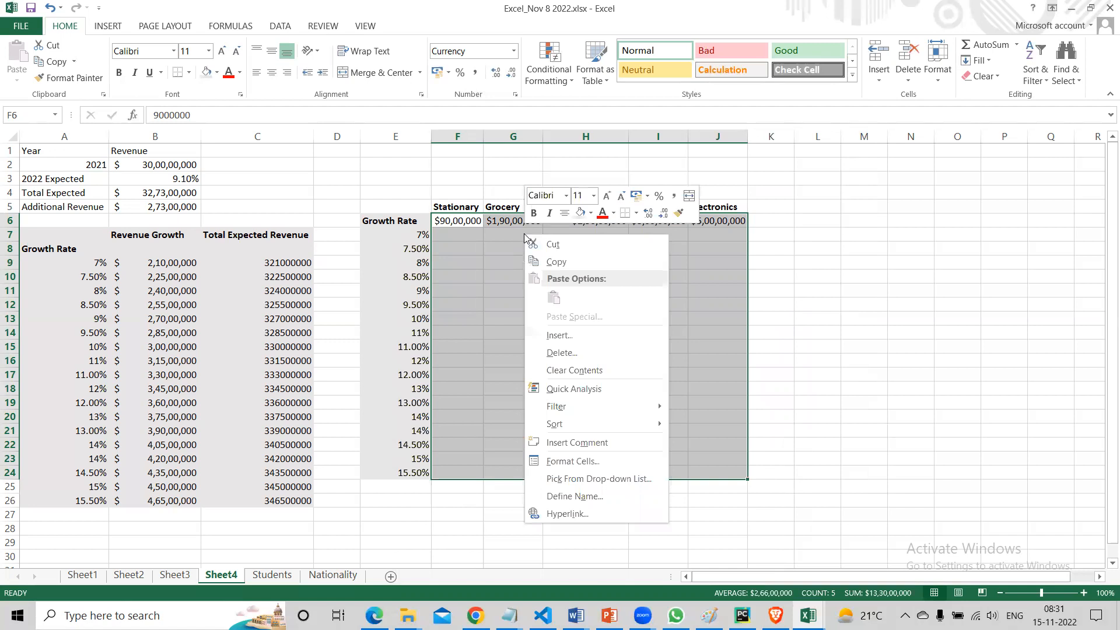
pyautogui.click(618, 469)
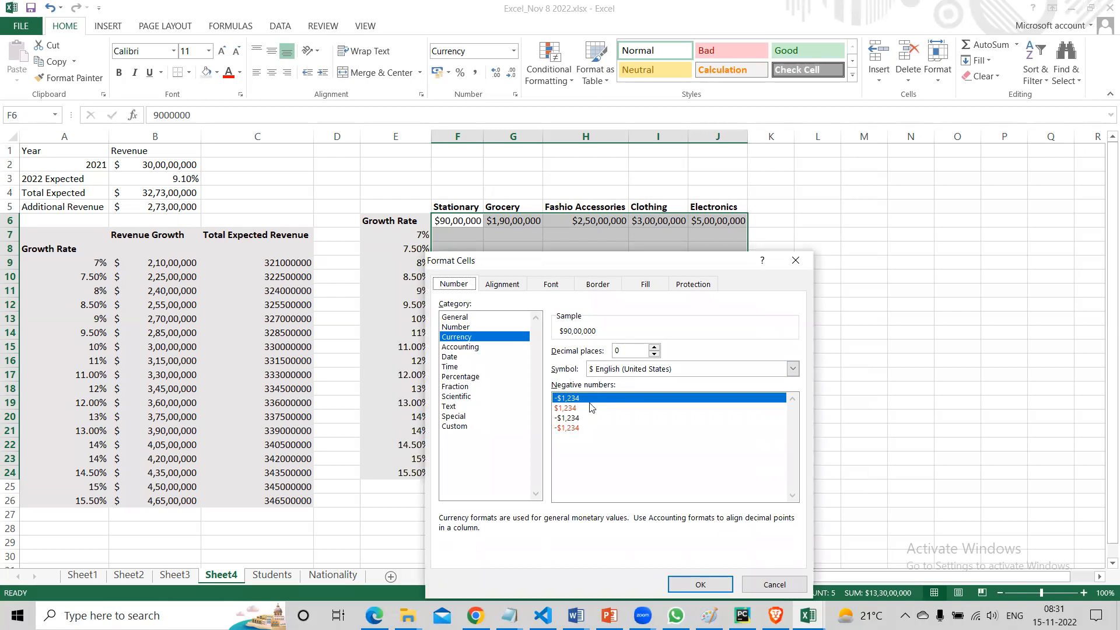
pyautogui.click(458, 425)
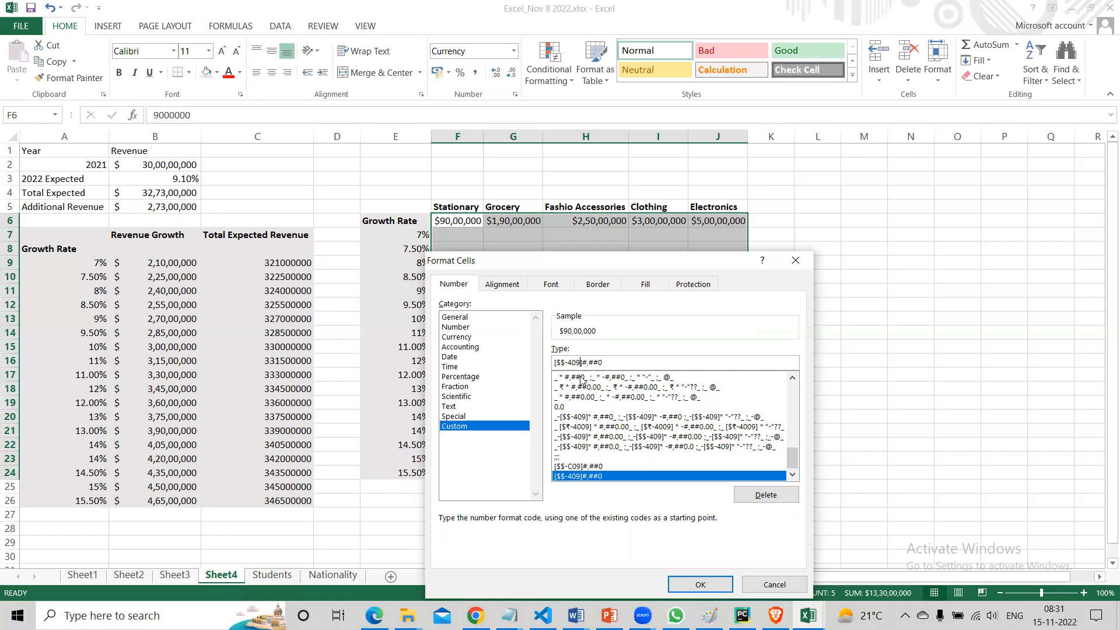
pyautogui.write('#')
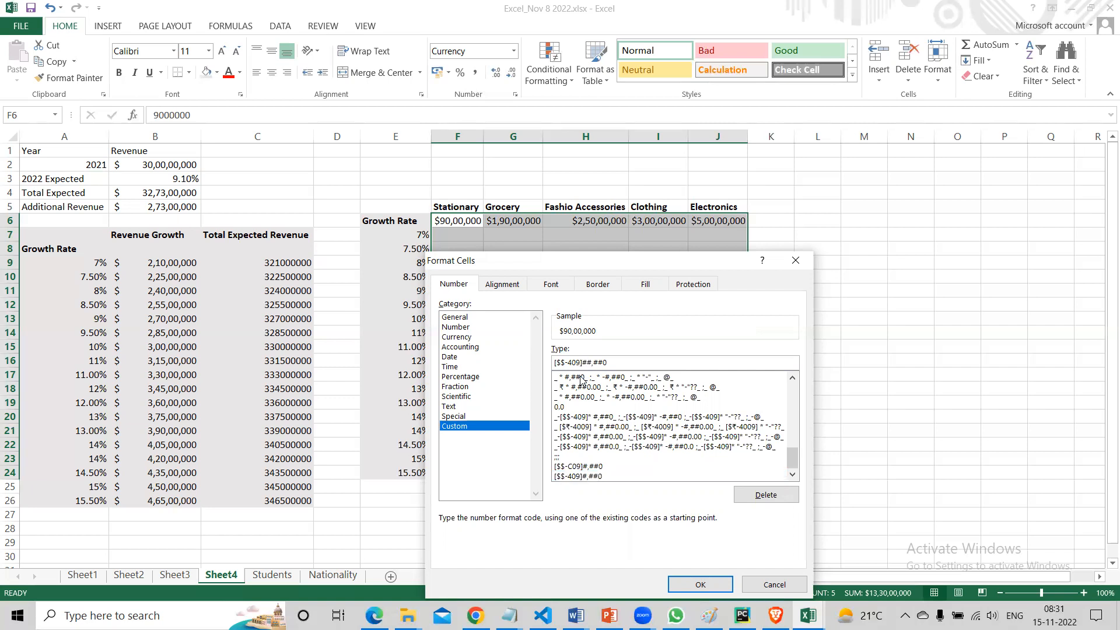
pyautogui.moveTo(710, 264); pyautogui.dragTo(756, 112)
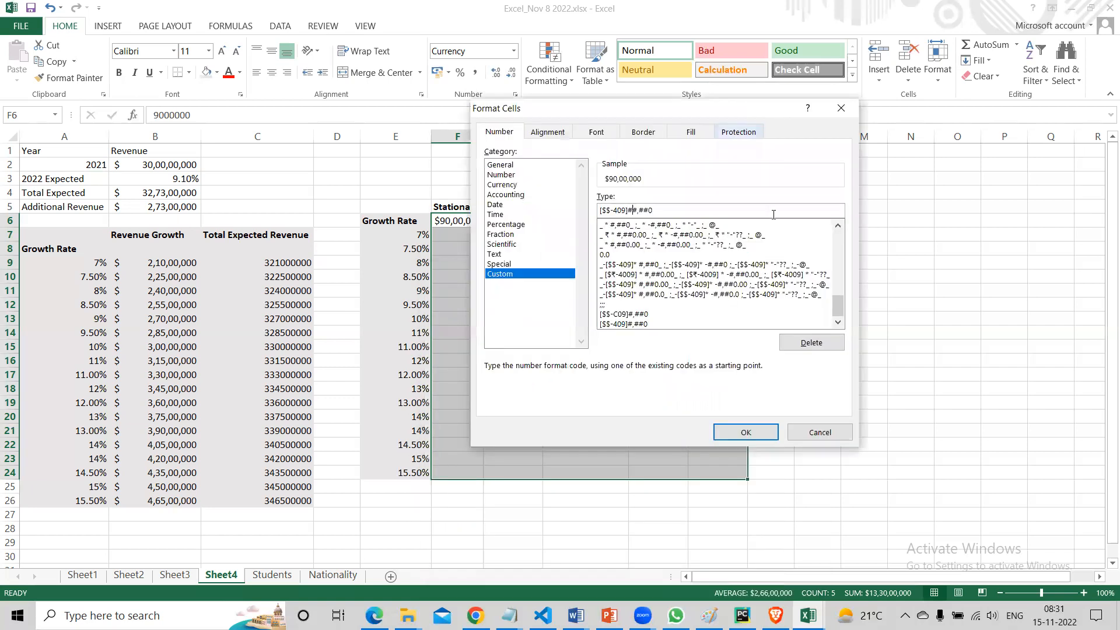
pyautogui.click(743, 427)
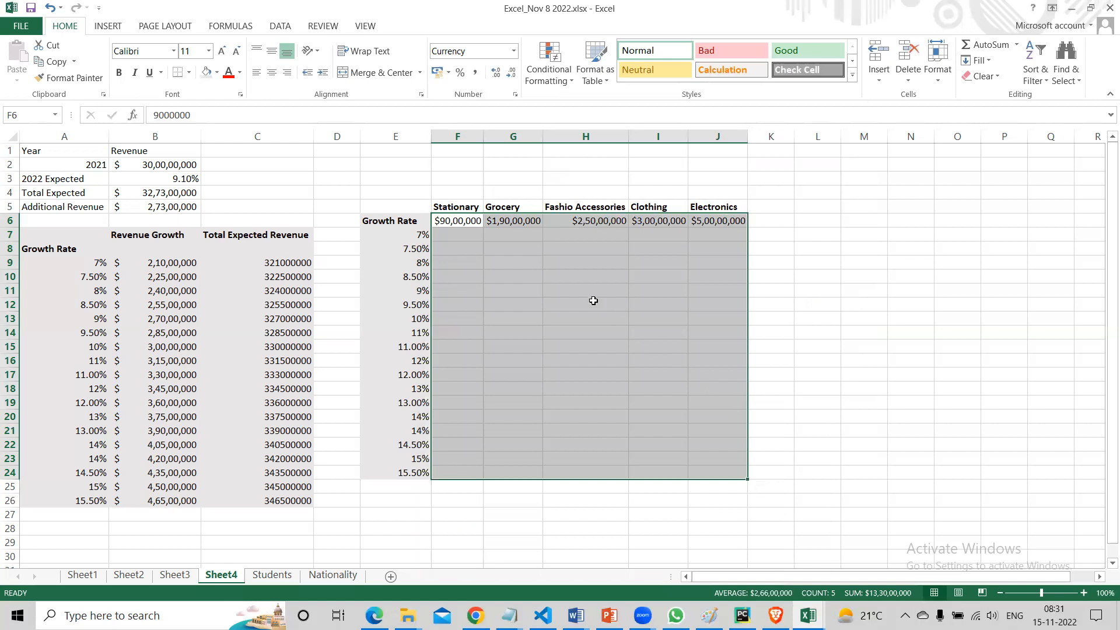
pyautogui.click(593, 300)
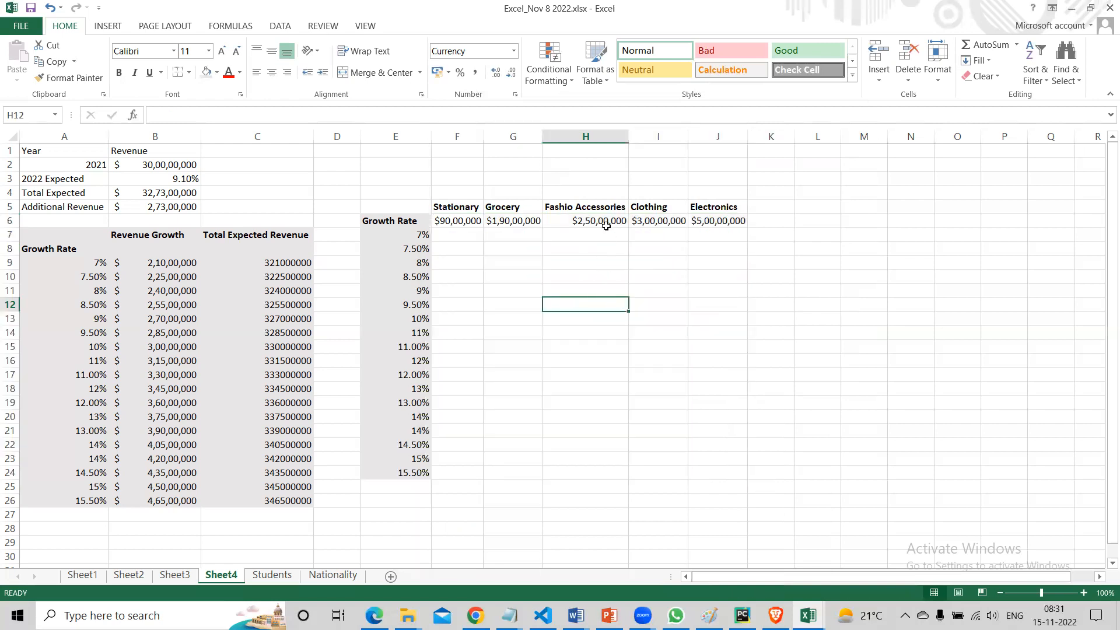
# Open the cell format settings for F6:J24 and choose the € Lithuanian currency symbol.
pyautogui.click(467, 227)
pyautogui.moveTo(467, 228); pyautogui.dragTo(713, 477)
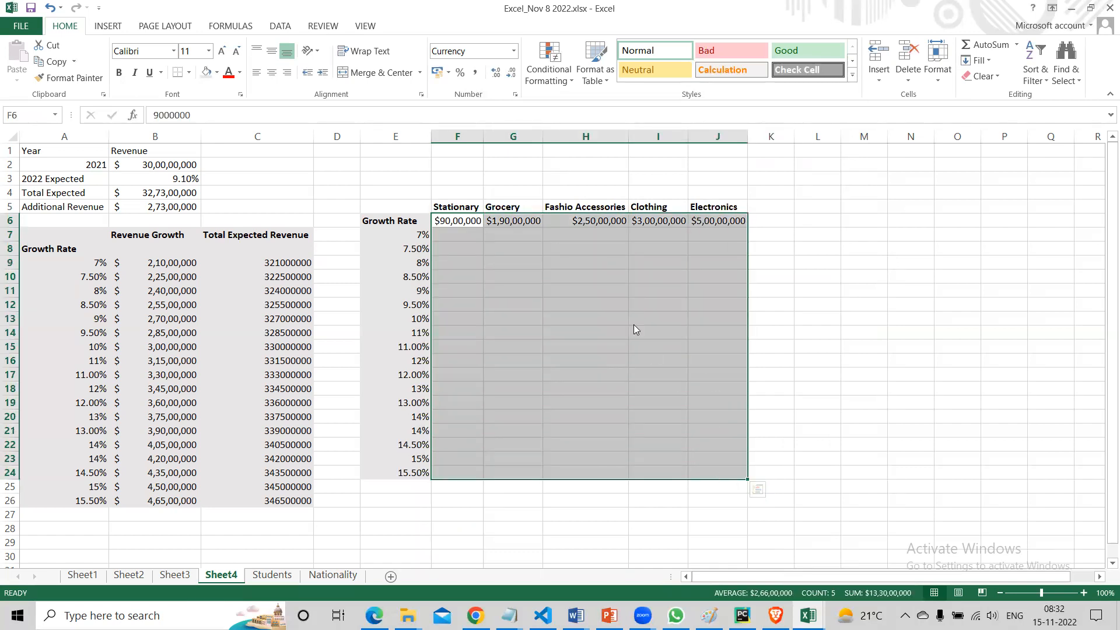
pyautogui.rightClick(634, 326)
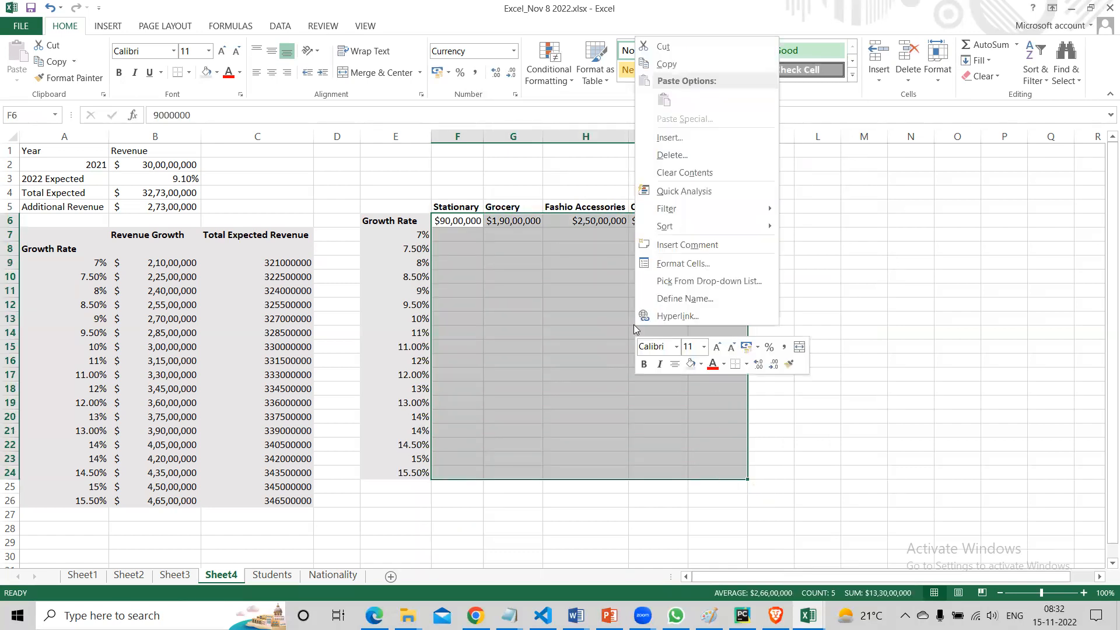
pyautogui.click(716, 262)
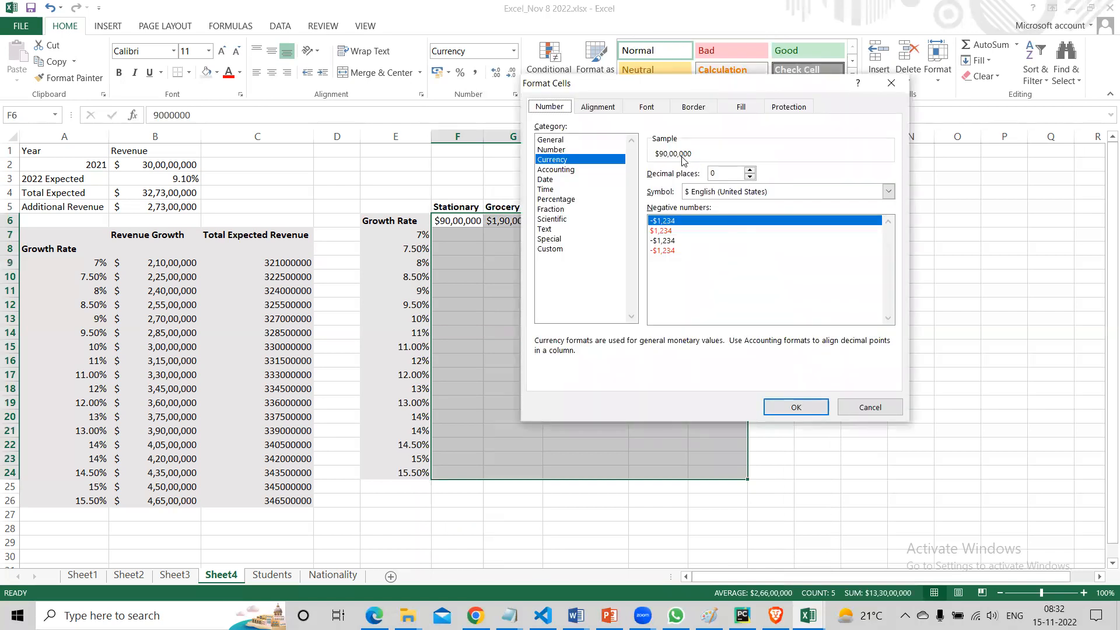
pyautogui.click(722, 198)
pyautogui.moveTo(888, 215)
pyautogui.mouseDown()
pyautogui.moveTo(888, 244)
pyautogui.moveTo(889, 204)
pyautogui.moveTo(895, 245)
pyautogui.moveTo(896, 232)
pyautogui.mouseUp()
pyautogui.scroll(-2, 833, 228)
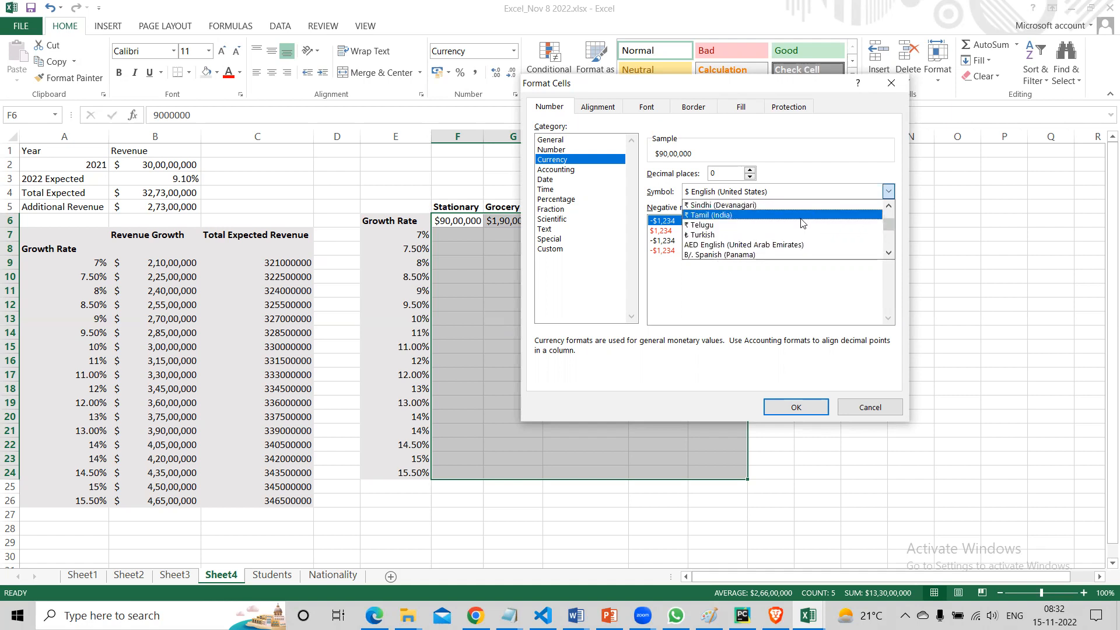
pyautogui.scroll(5, 824, 245)
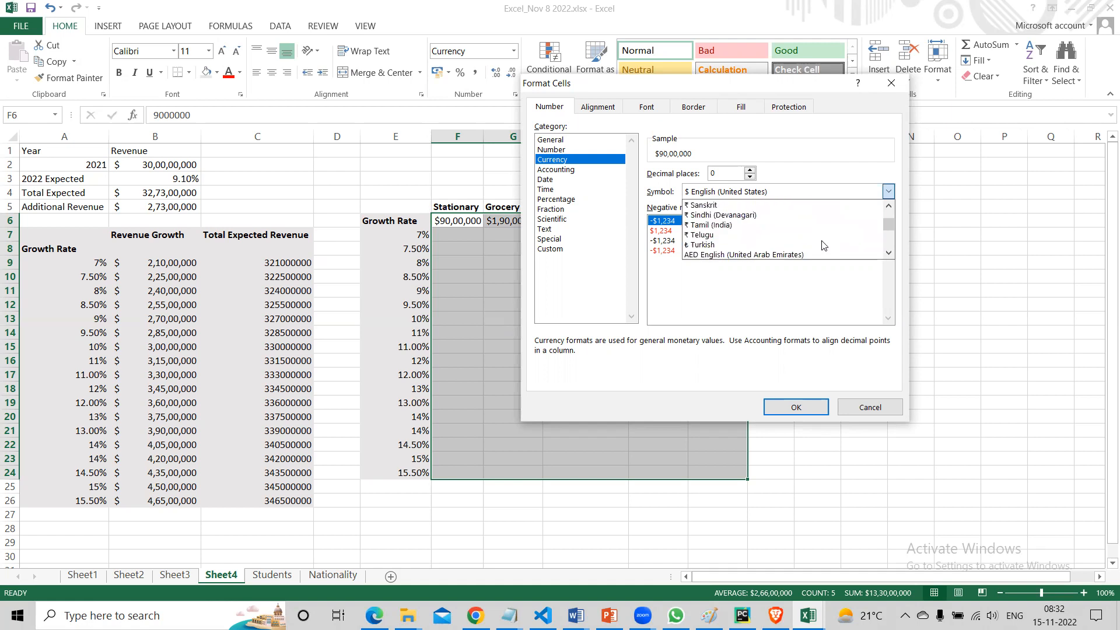
pyautogui.scroll(8, 823, 245)
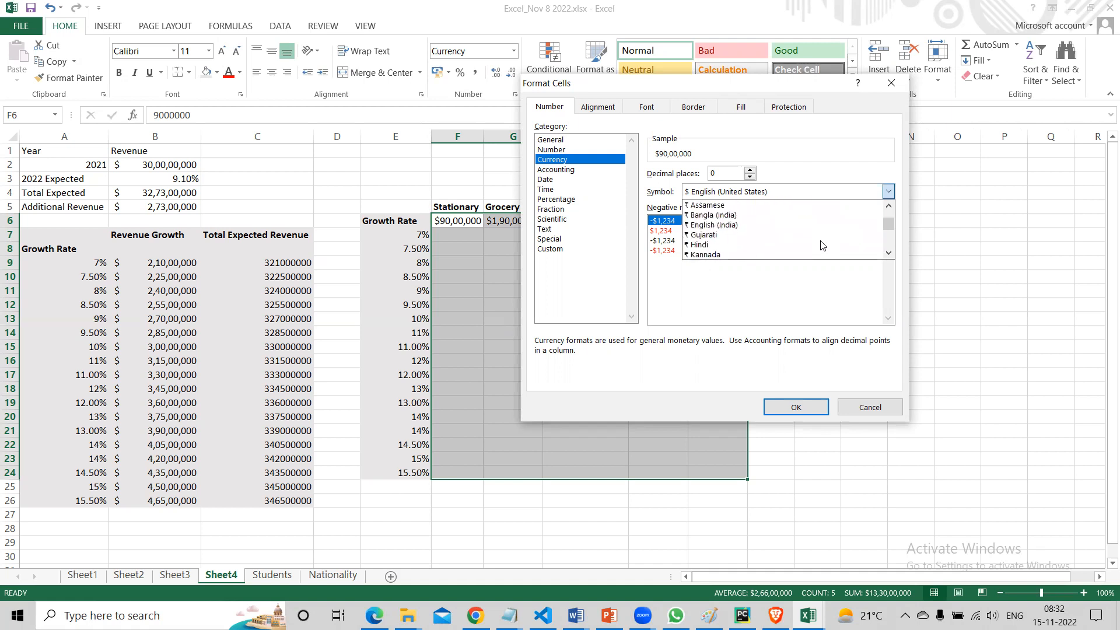
pyautogui.scroll(8, 822, 245)
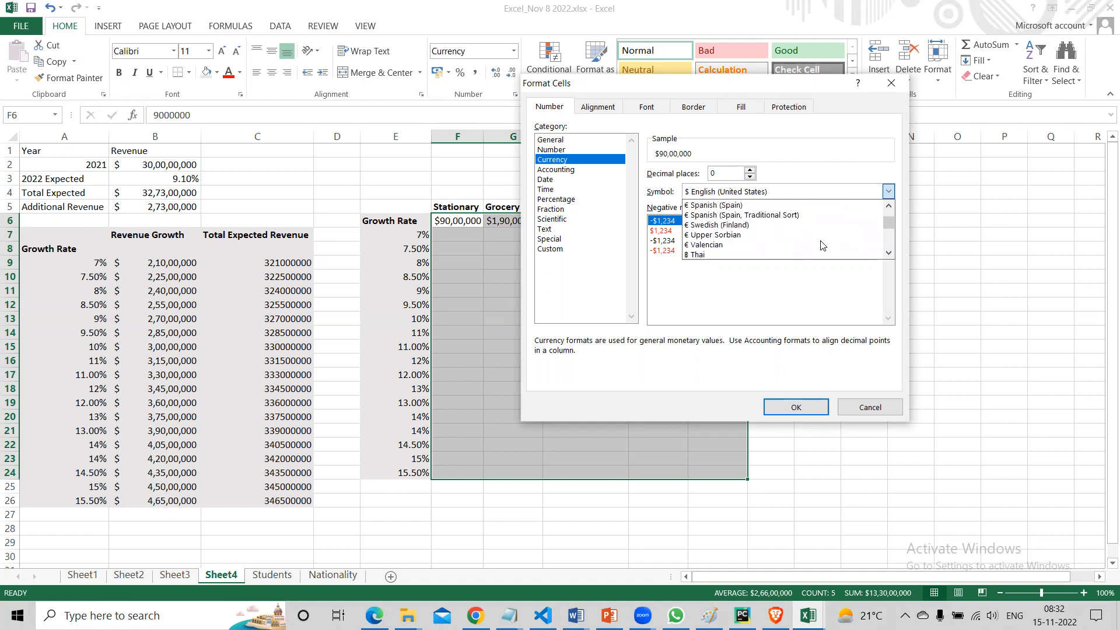
pyautogui.scroll(3, 822, 245)
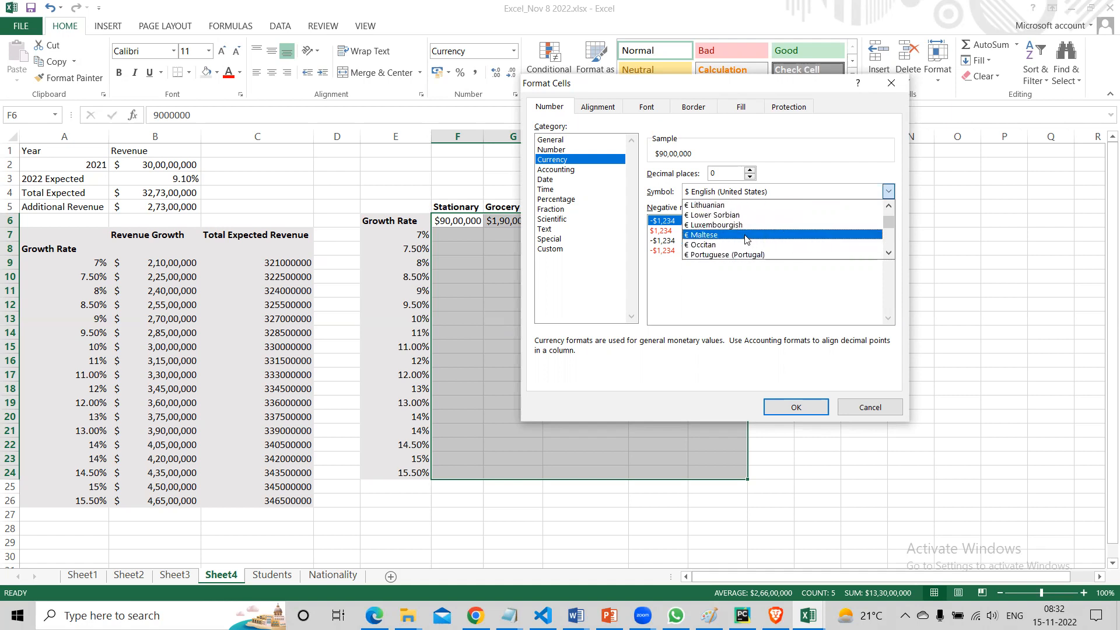
pyautogui.click(730, 205)
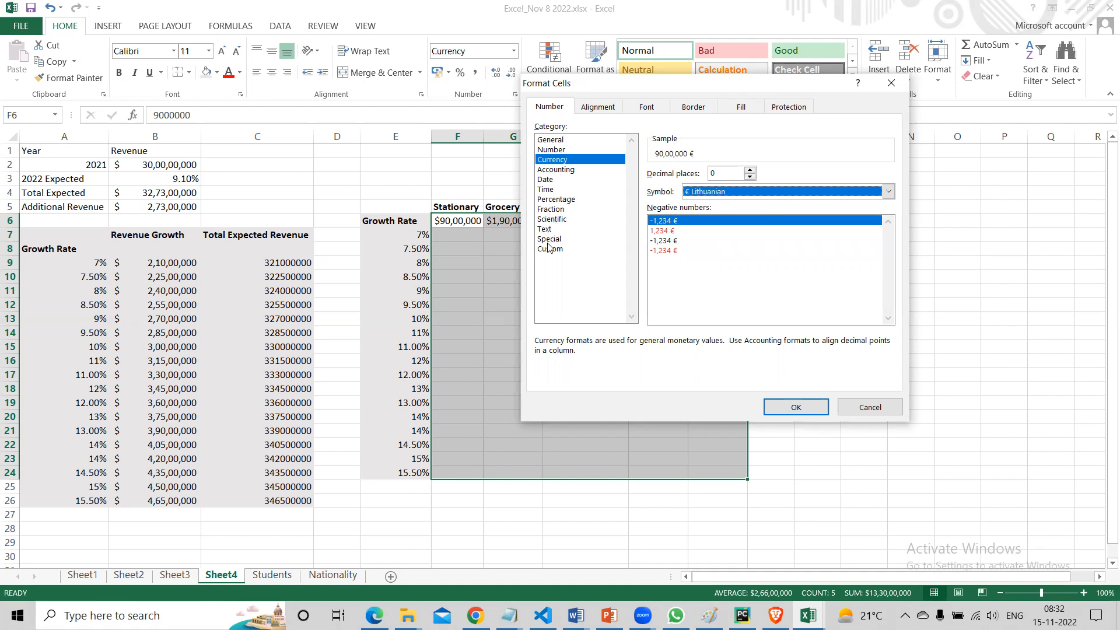
# Switch the number category of F6:J24 to Accounting and choose the € English (Ireland) symbol.
pyautogui.click(555, 170)
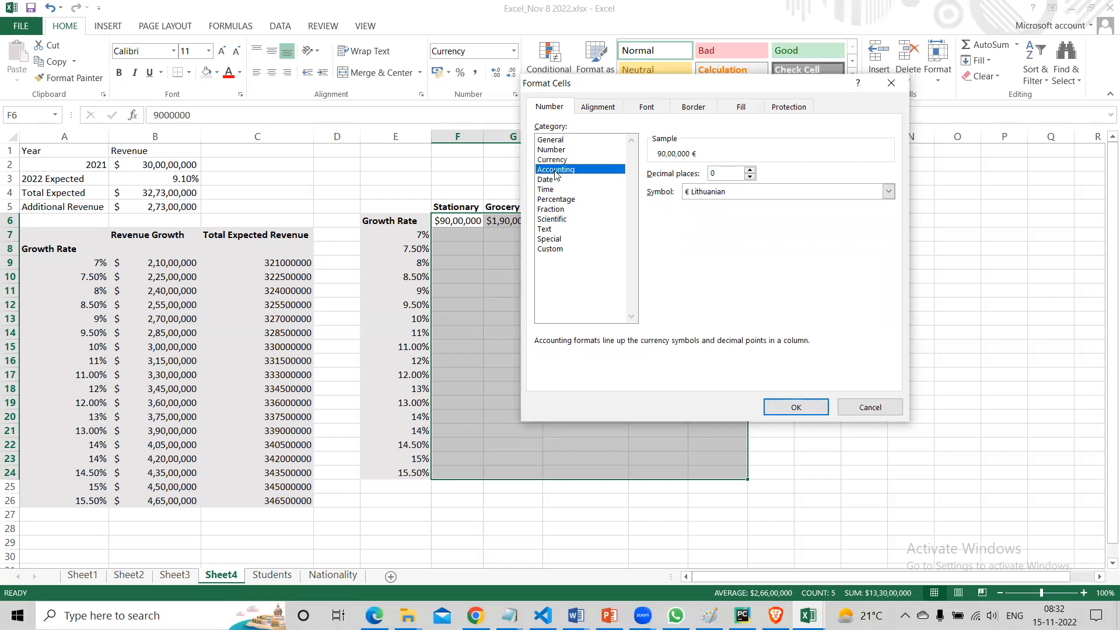
pyautogui.click(746, 195)
pyautogui.scroll(6, 726, 216)
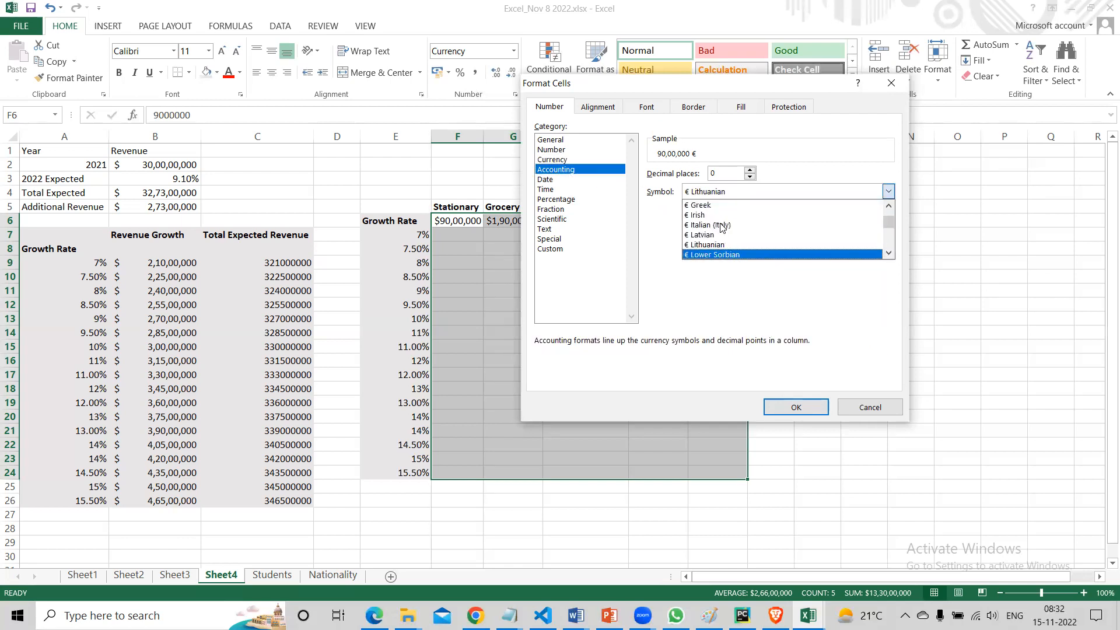
pyautogui.scroll(3, 722, 226)
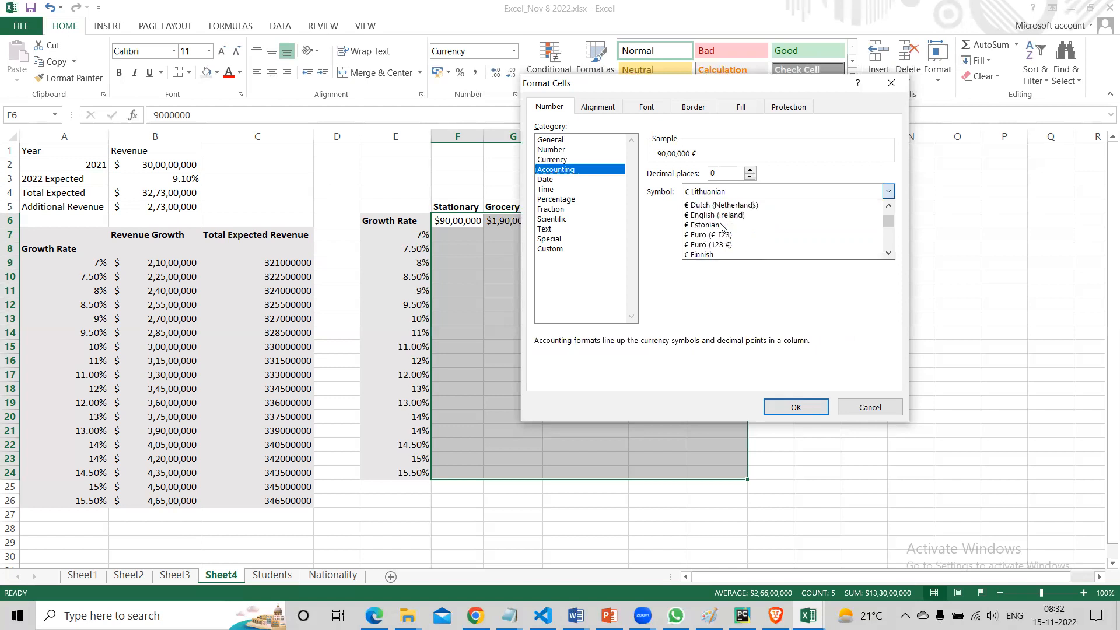
pyautogui.click(726, 235)
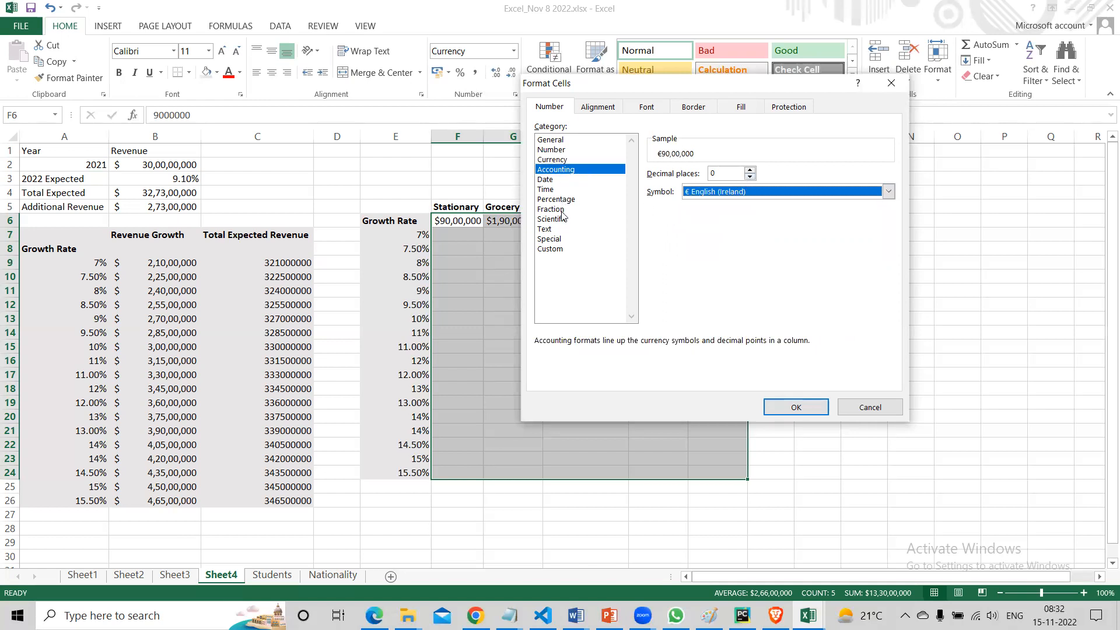
# Try custom number format codes such as #,##0.00;[Red]-#,##0.00, #,##0;-#,##0 and #,##0.00 for F6:J24.
pyautogui.click(556, 240)
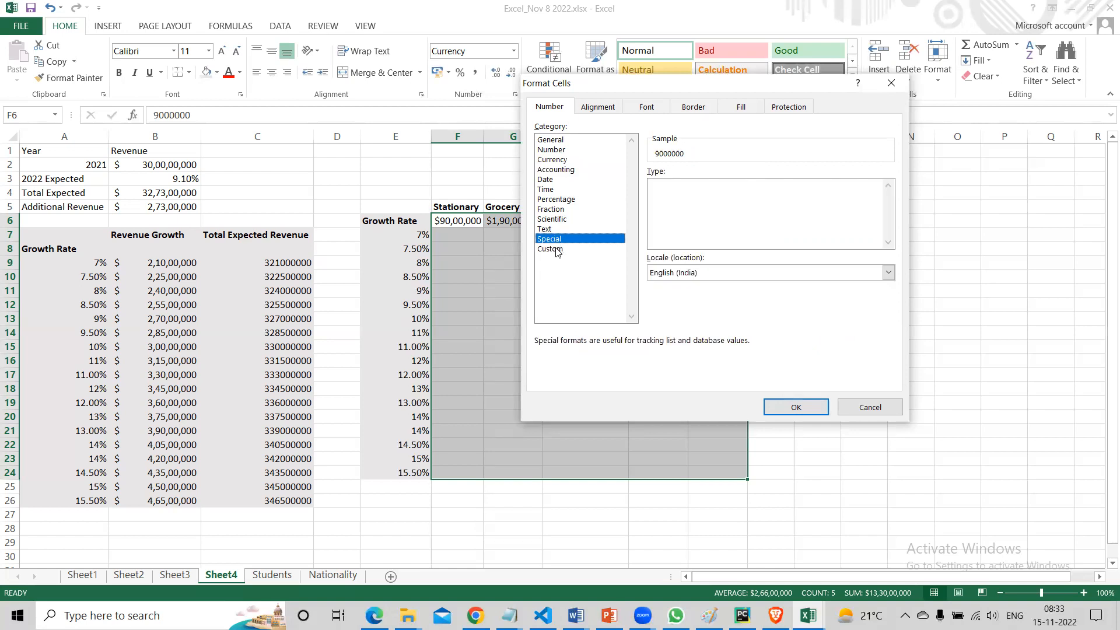
pyautogui.click(557, 249)
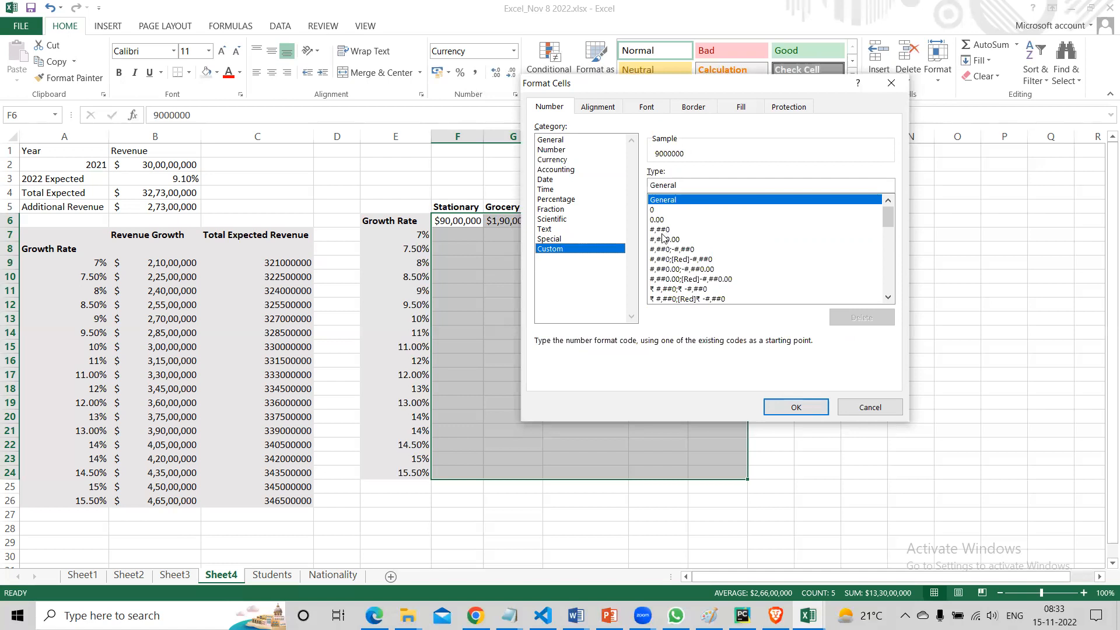
pyautogui.click(670, 280)
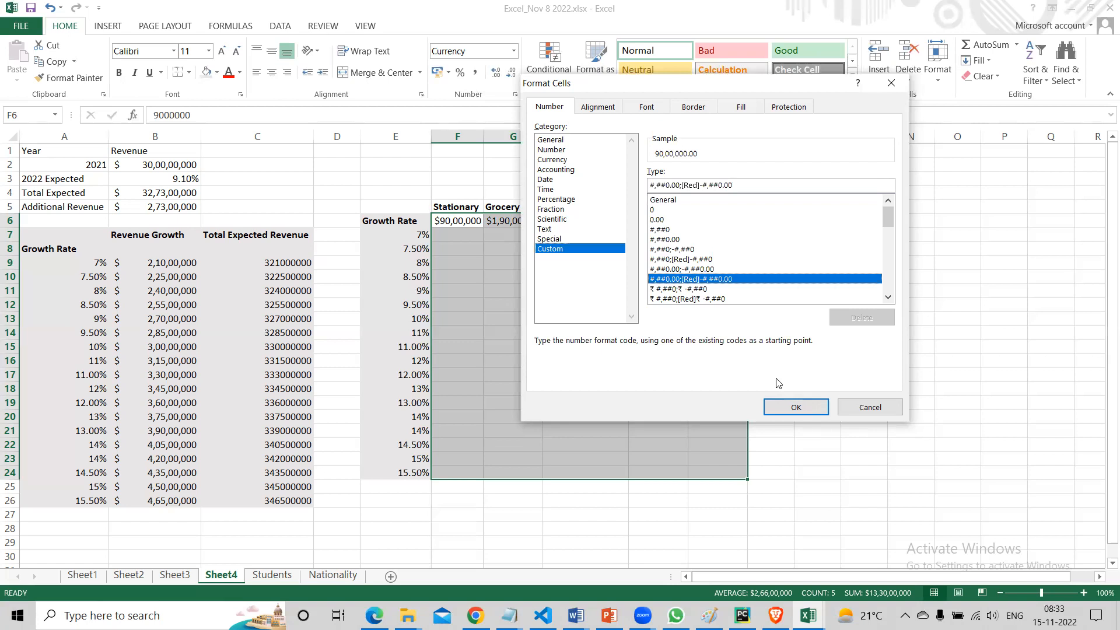
pyautogui.click(664, 268)
pyautogui.click(663, 260)
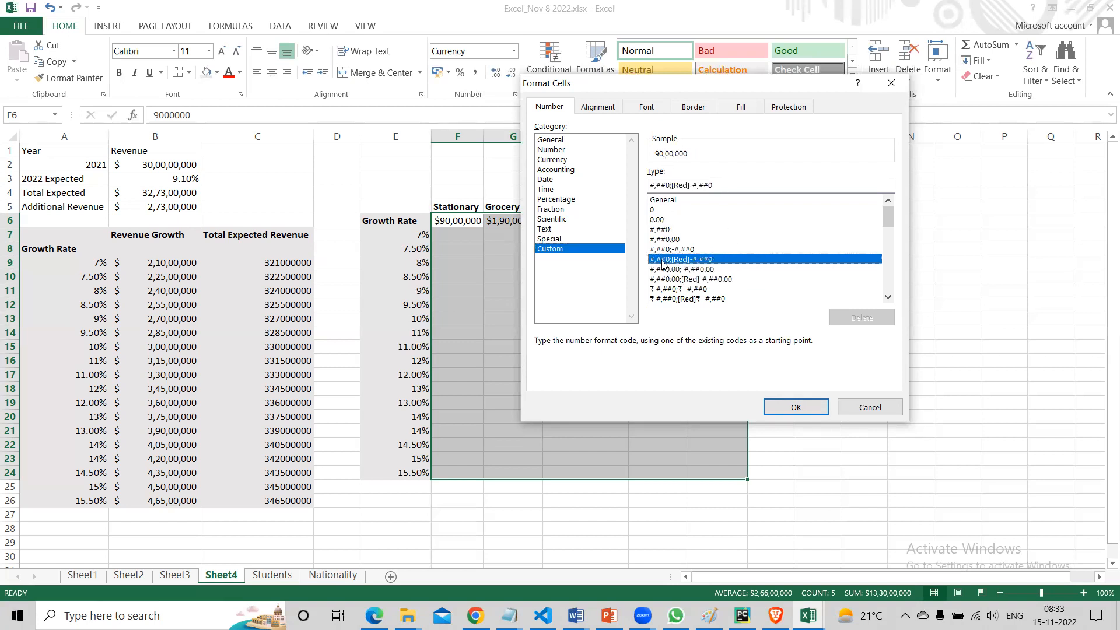
pyautogui.click(665, 250)
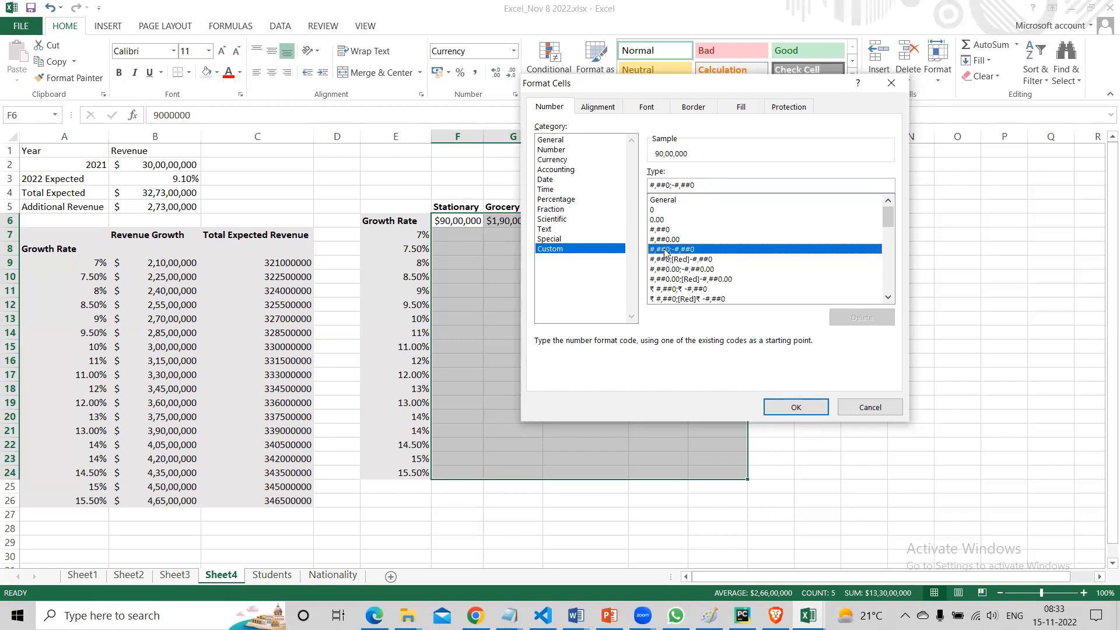
pyautogui.click(661, 240)
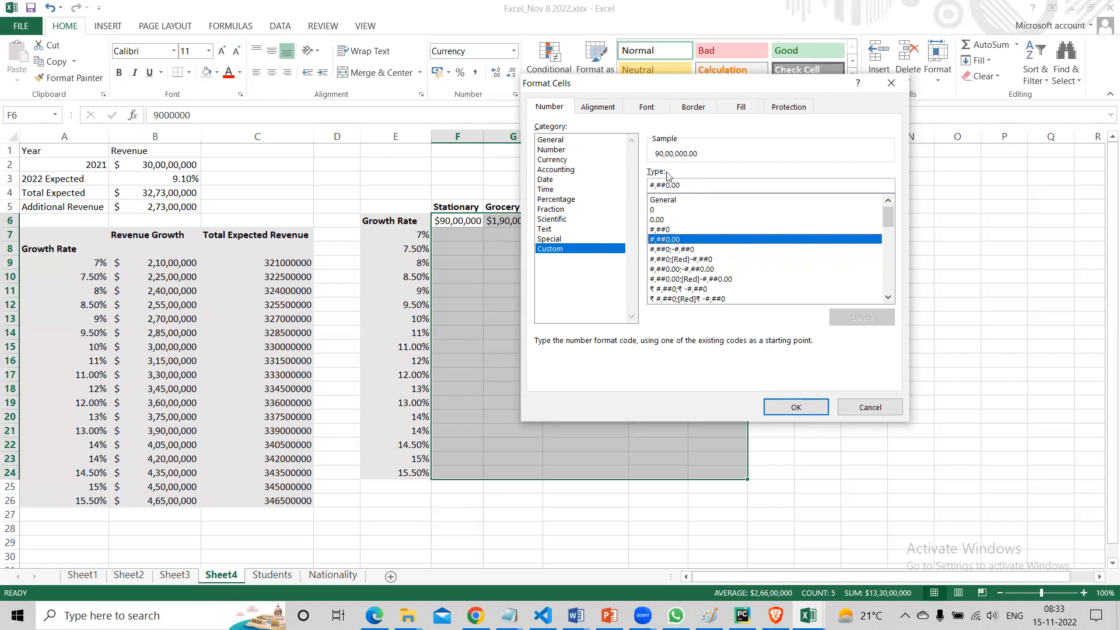
# Try the built-in ₹ custom format codes and #,##0.00;[Red]-#,##0.00 for the selected revenue cells.
pyautogui.scroll(-2, 665, 262)
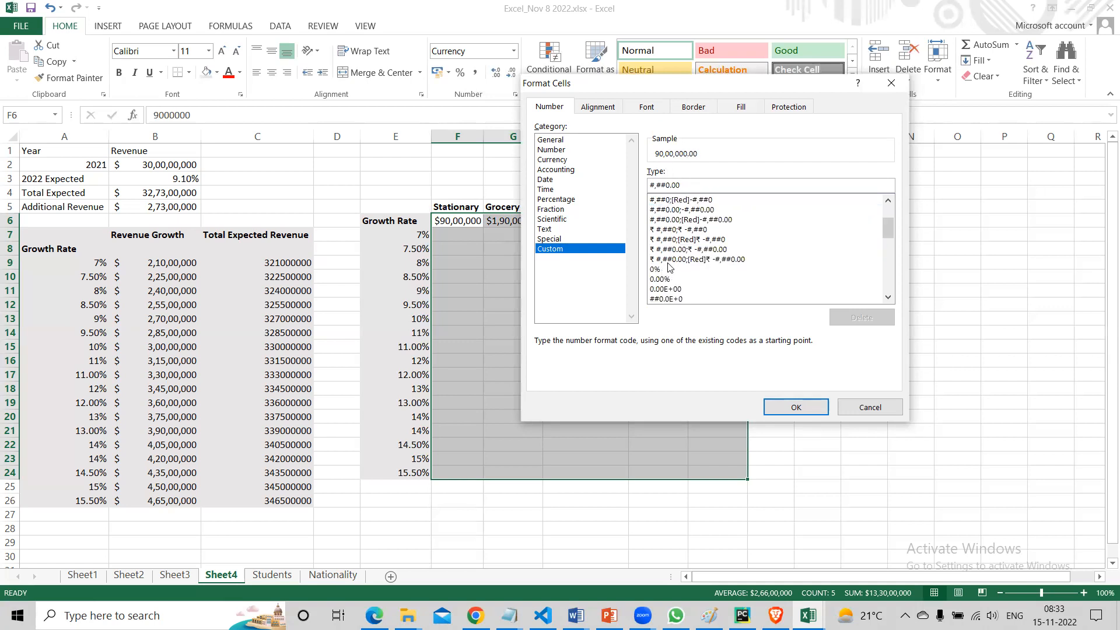
pyautogui.click(670, 260)
pyautogui.click(672, 250)
pyautogui.click(672, 240)
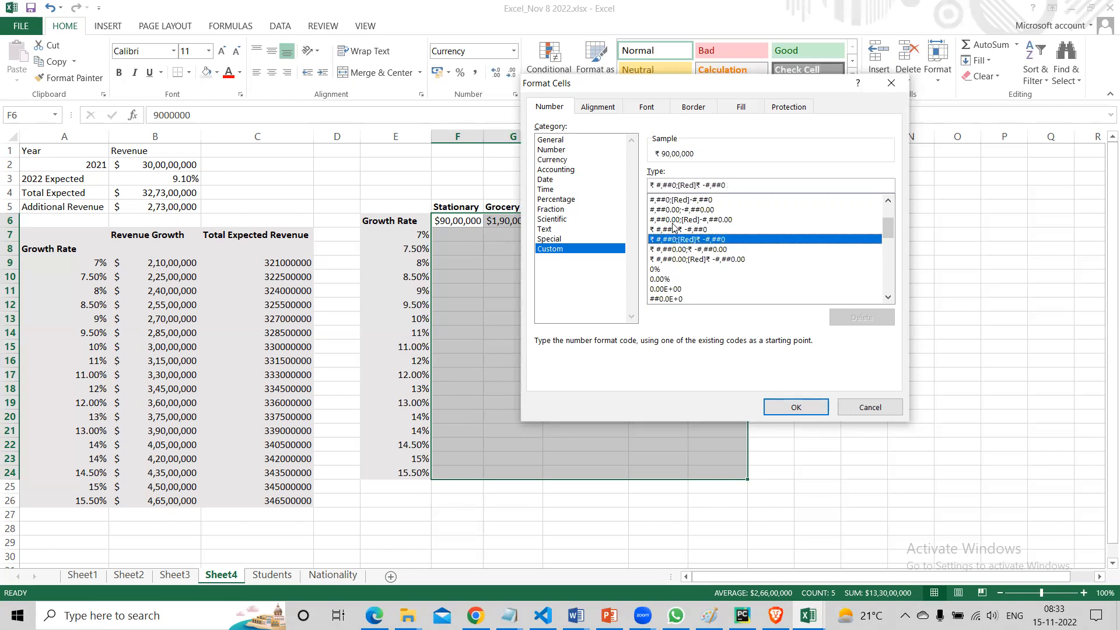
pyautogui.click(675, 220)
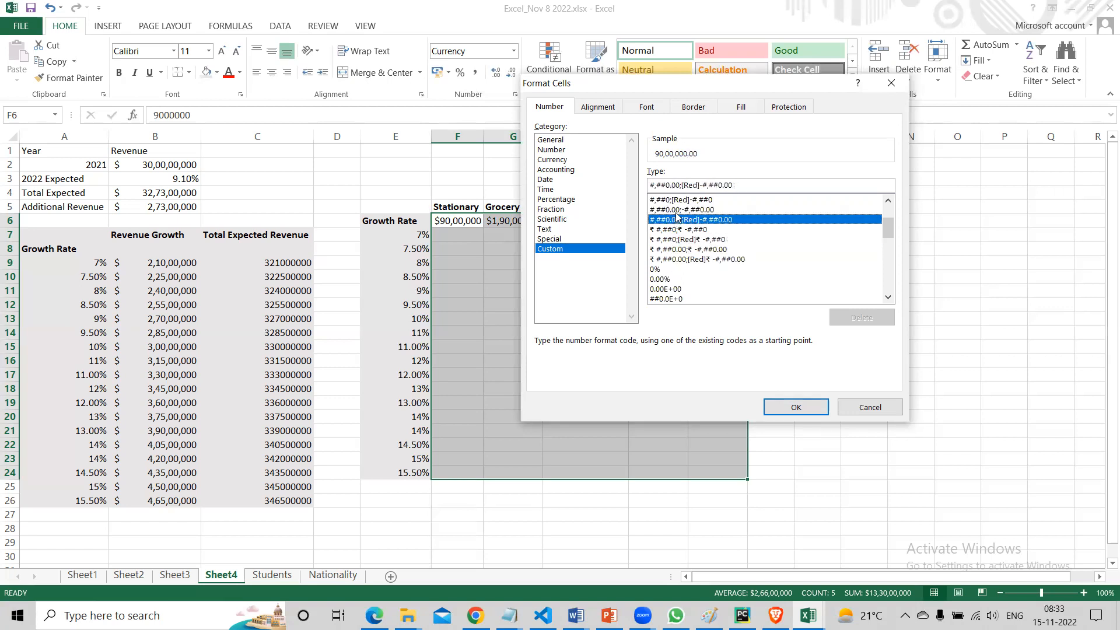
# Compare the Currency, Accounting, Fraction, Scientific and Text number categories for F6:J24.
pyautogui.click(558, 142)
pyautogui.click(557, 160)
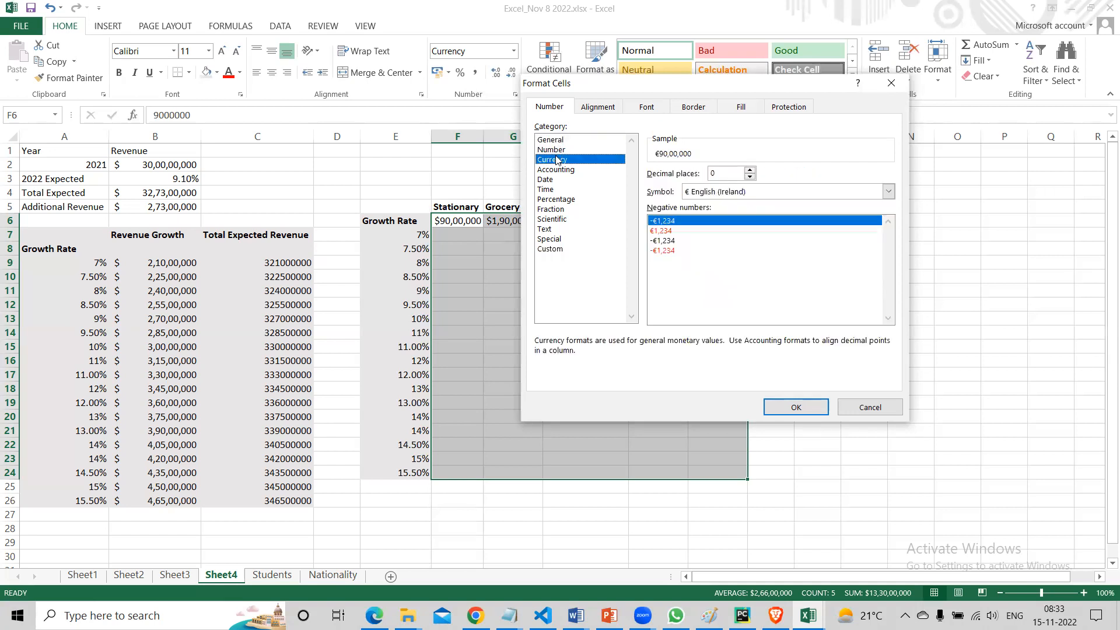
pyautogui.click(557, 169)
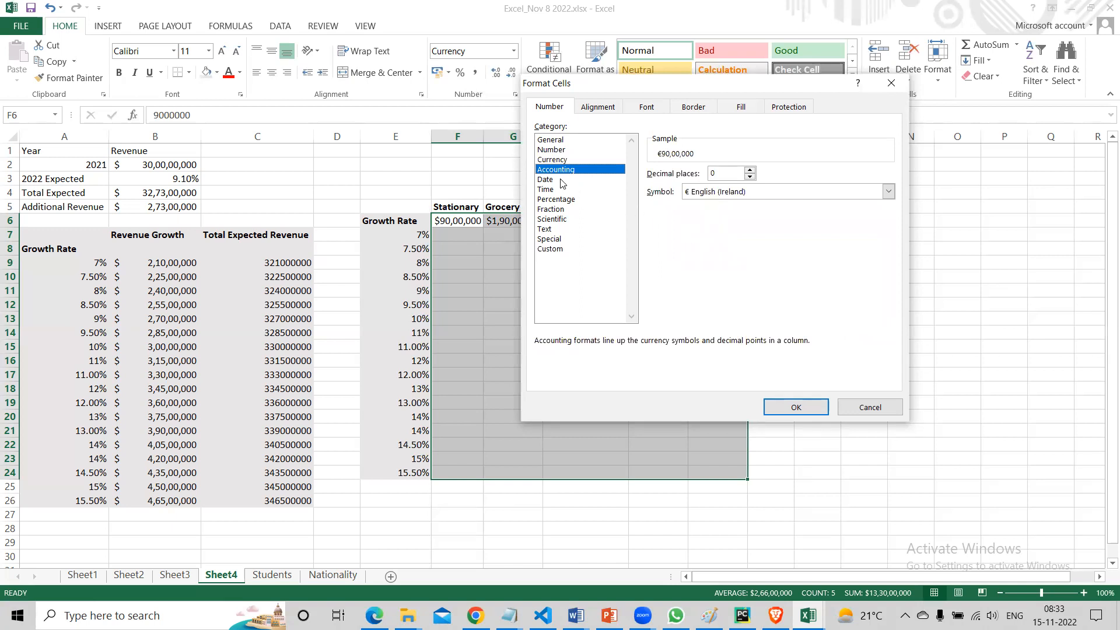
pyautogui.click(557, 210)
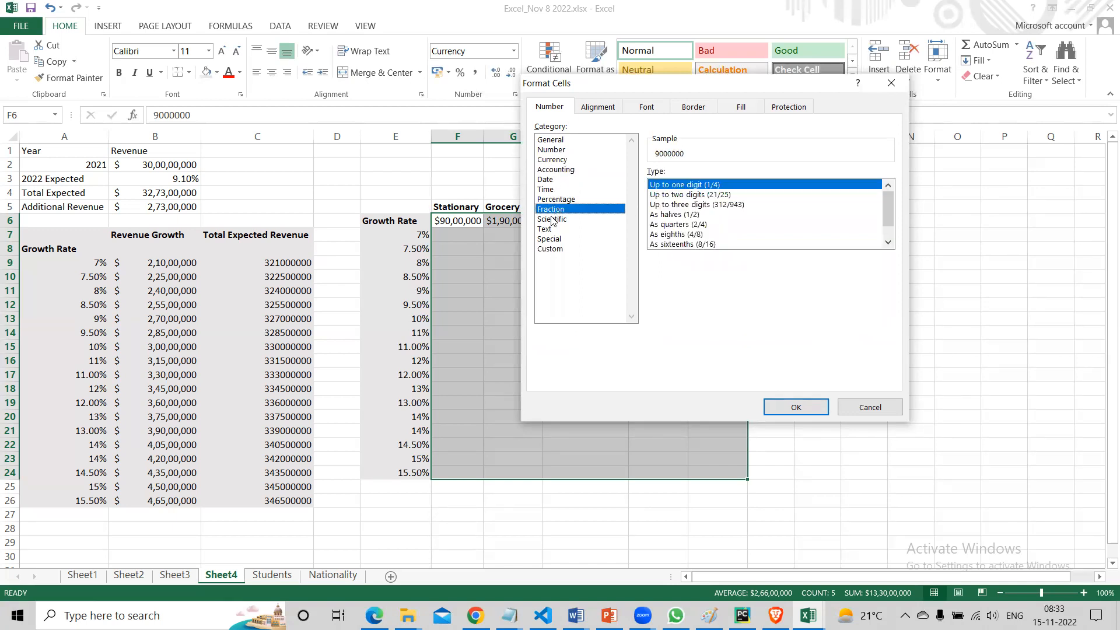
pyautogui.click(551, 219)
pyautogui.click(554, 229)
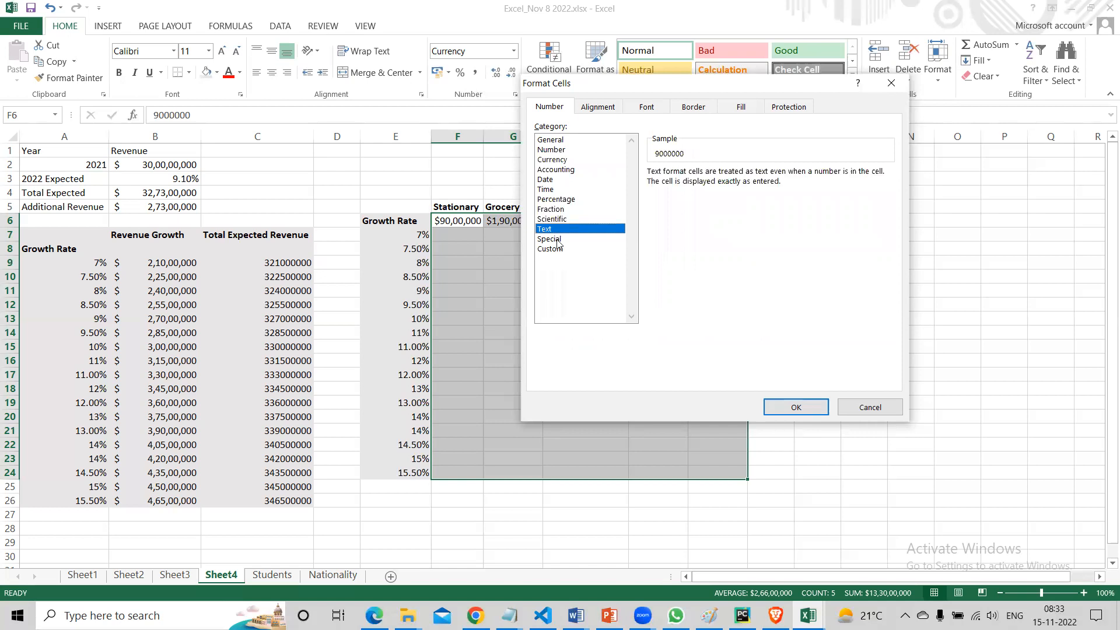
# Try the Special number category with the English (Australia) locale.
pyautogui.click(558, 240)
pyautogui.click(743, 274)
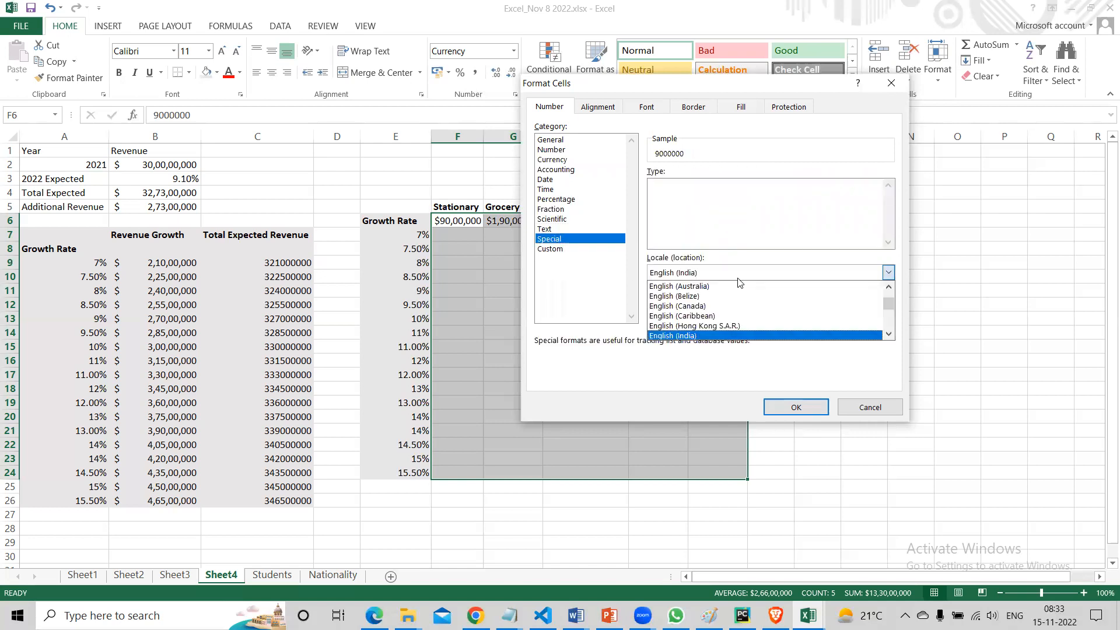
pyautogui.scroll(1, 716, 301)
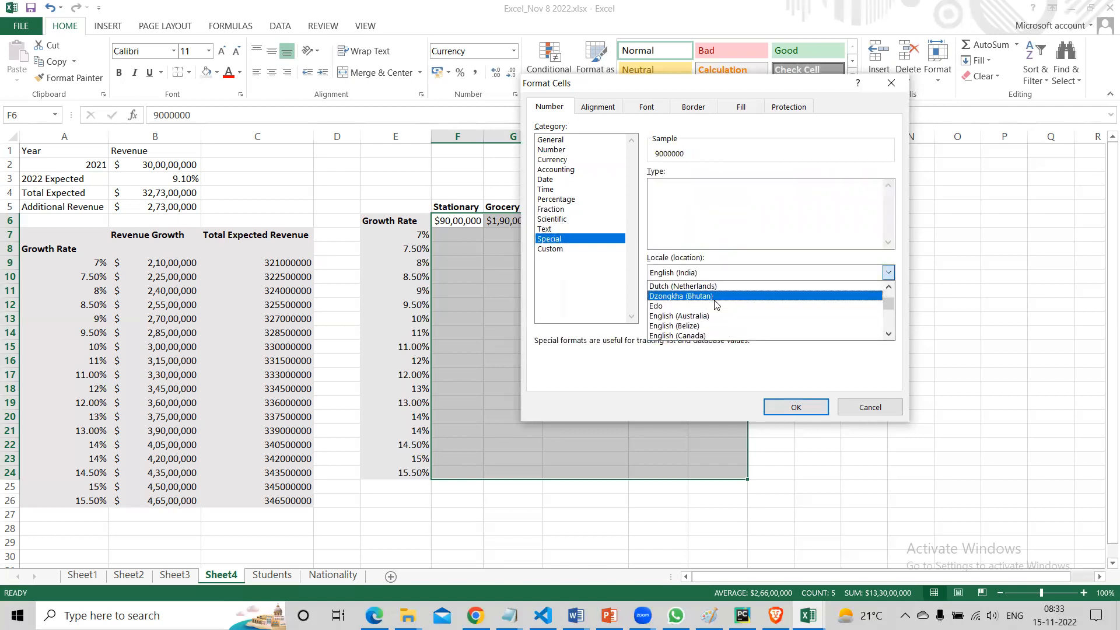
pyautogui.click(703, 315)
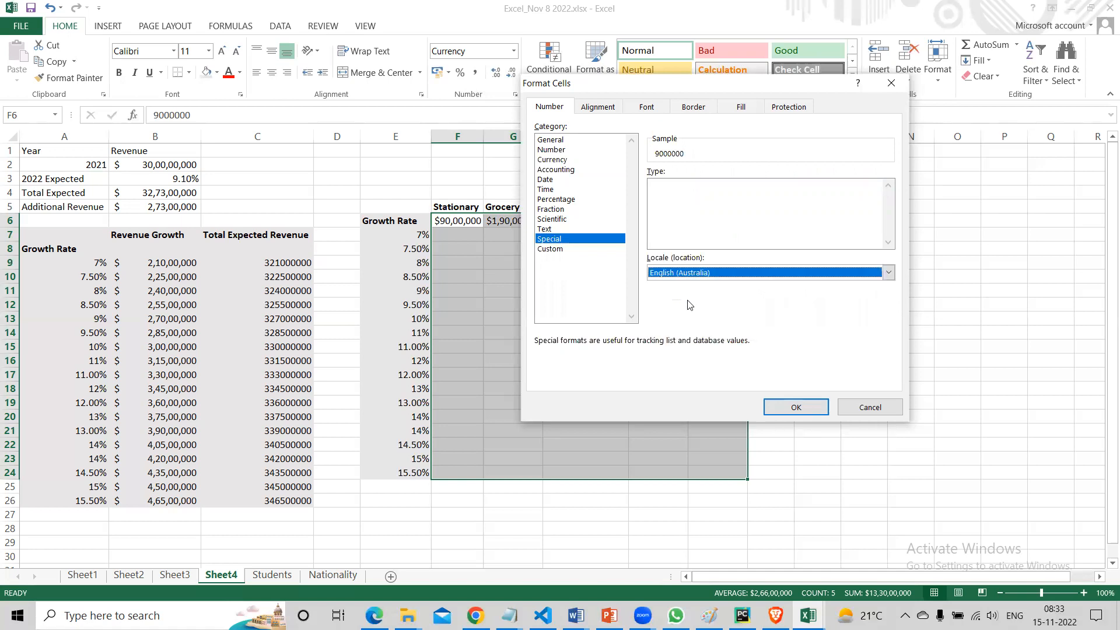
# Apply the Currency format with the € English (Ireland) symbol and 0 decimal places to F6:J24.
pyautogui.click(554, 159)
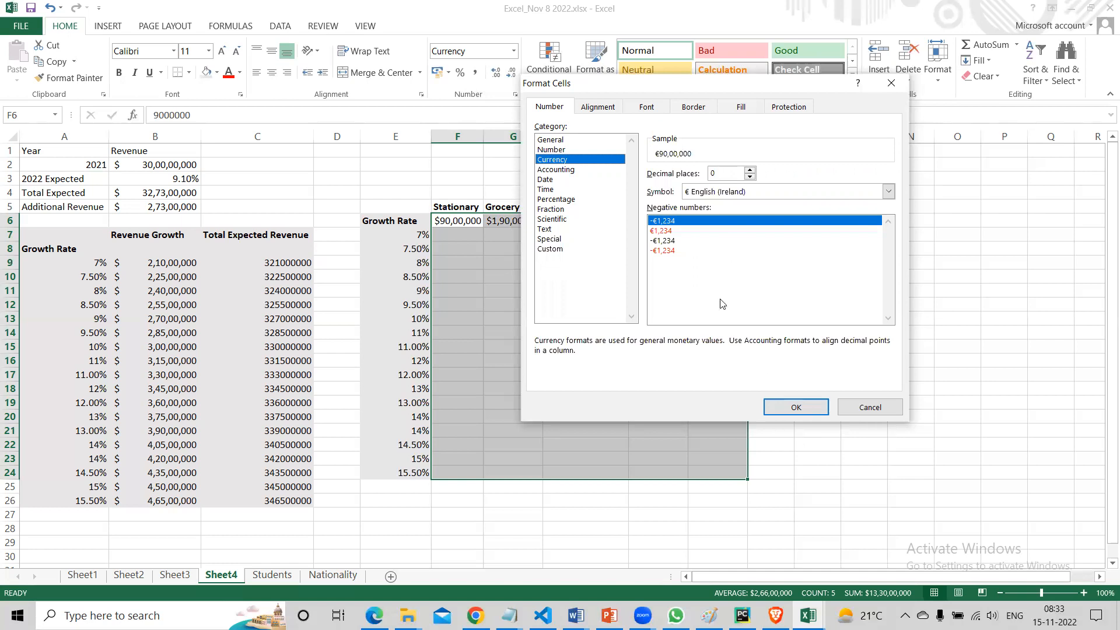
pyautogui.click(785, 409)
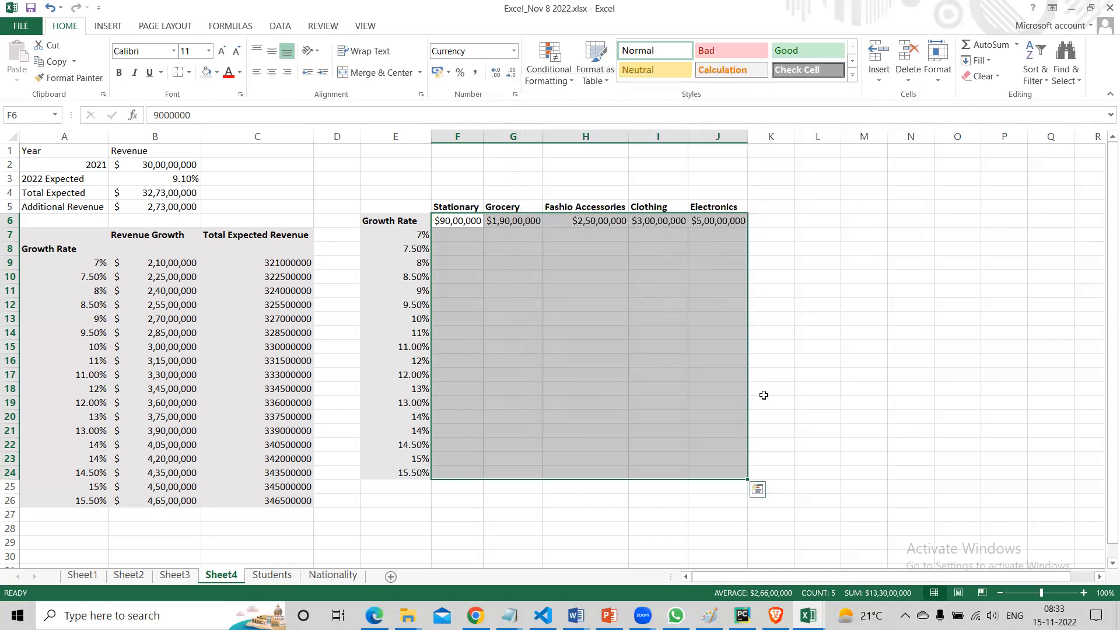
pyautogui.click(590, 302)
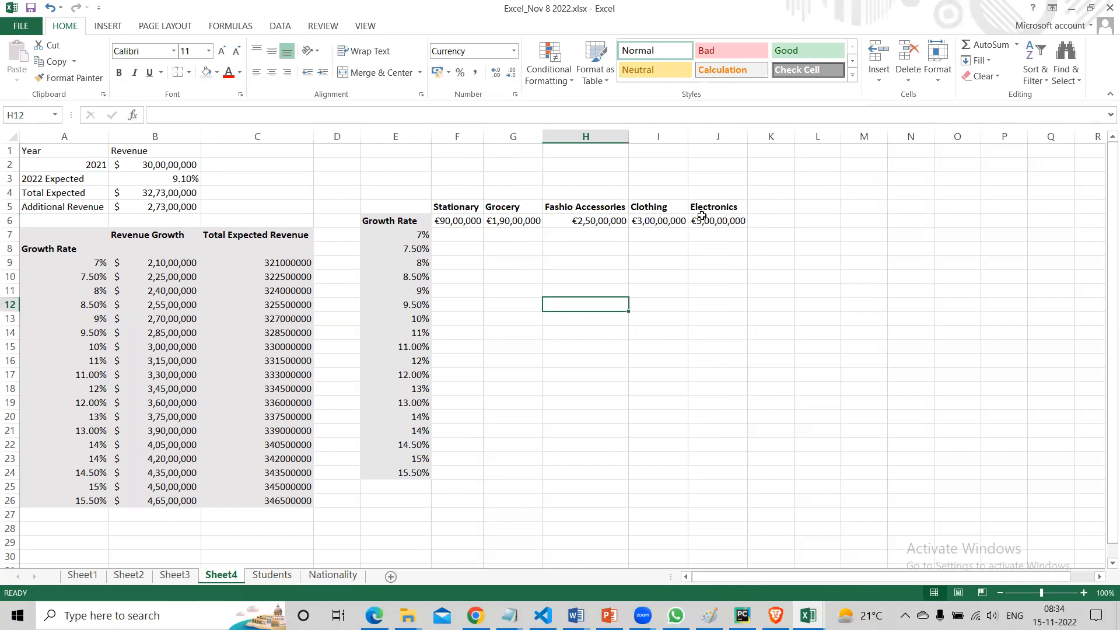
# Give the division revenues in F6:J6 the accounting number format with the $ English (United States) symbol.
pyautogui.moveTo(456, 221); pyautogui.dragTo(739, 222)
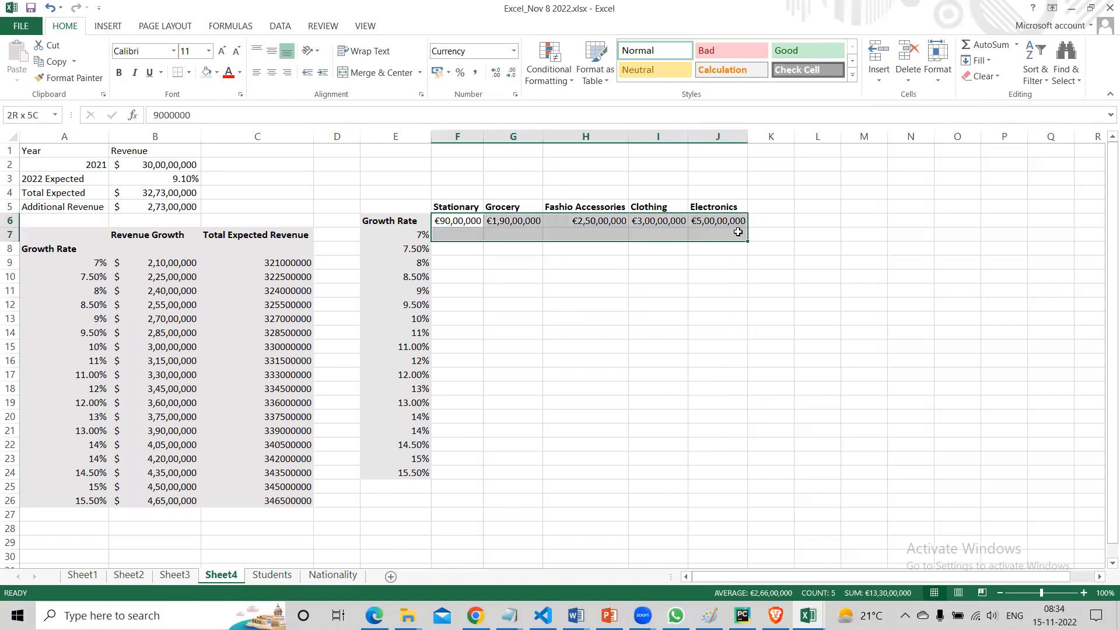
pyautogui.click(442, 73)
pyautogui.click(448, 74)
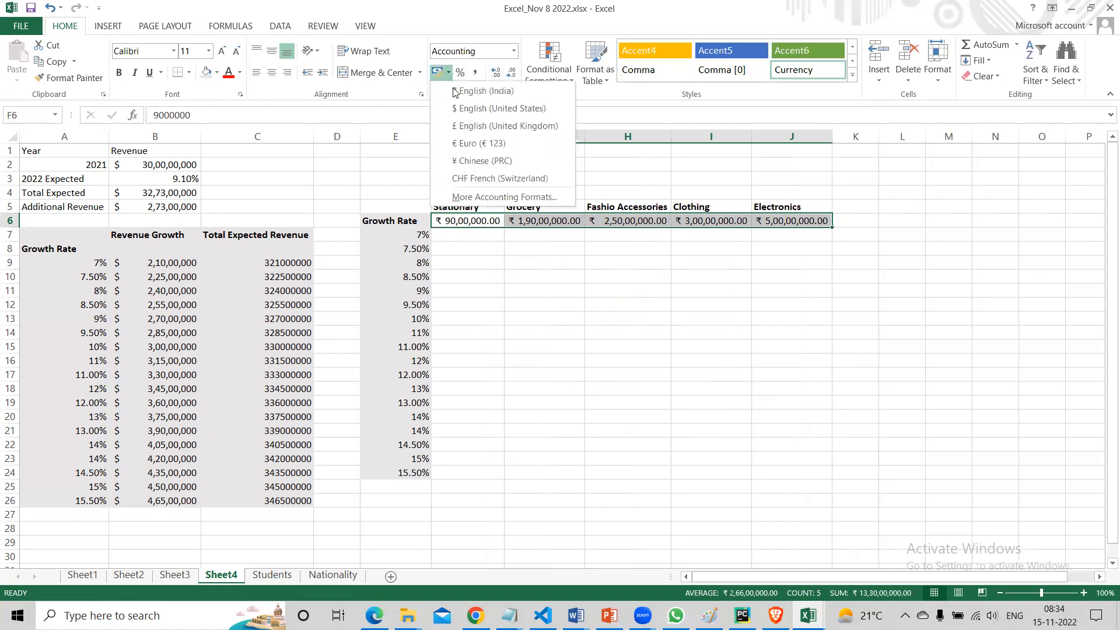
pyautogui.click(461, 107)
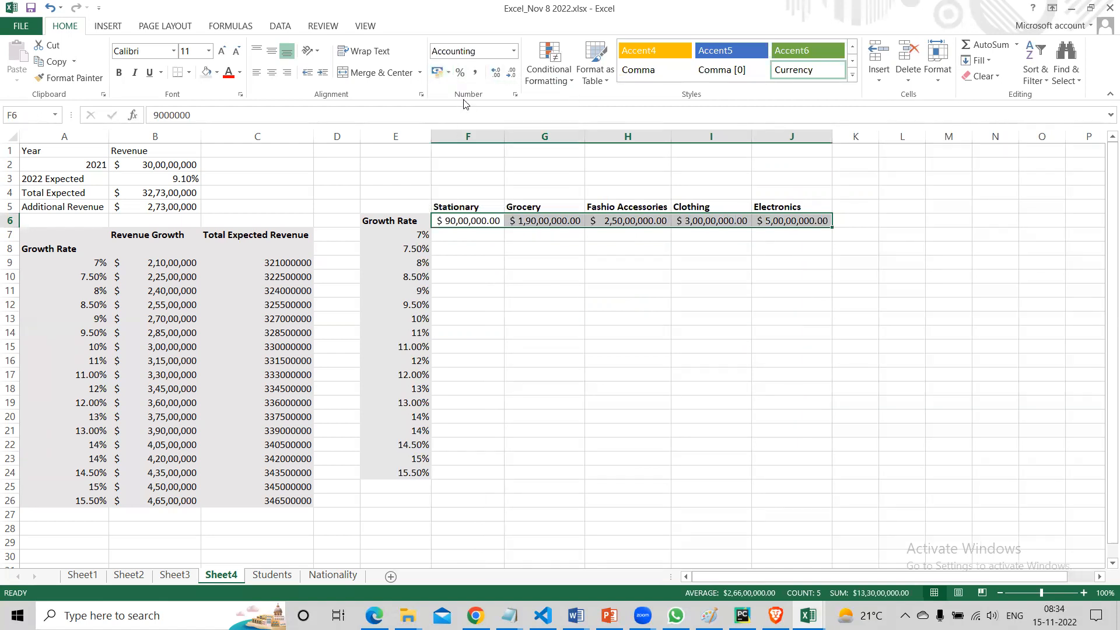
# Remove the decimals from the division revenues in F6:J6, and undo that change together with the $ accounting format.
pyautogui.click(510, 74)
pyautogui.click(510, 74)
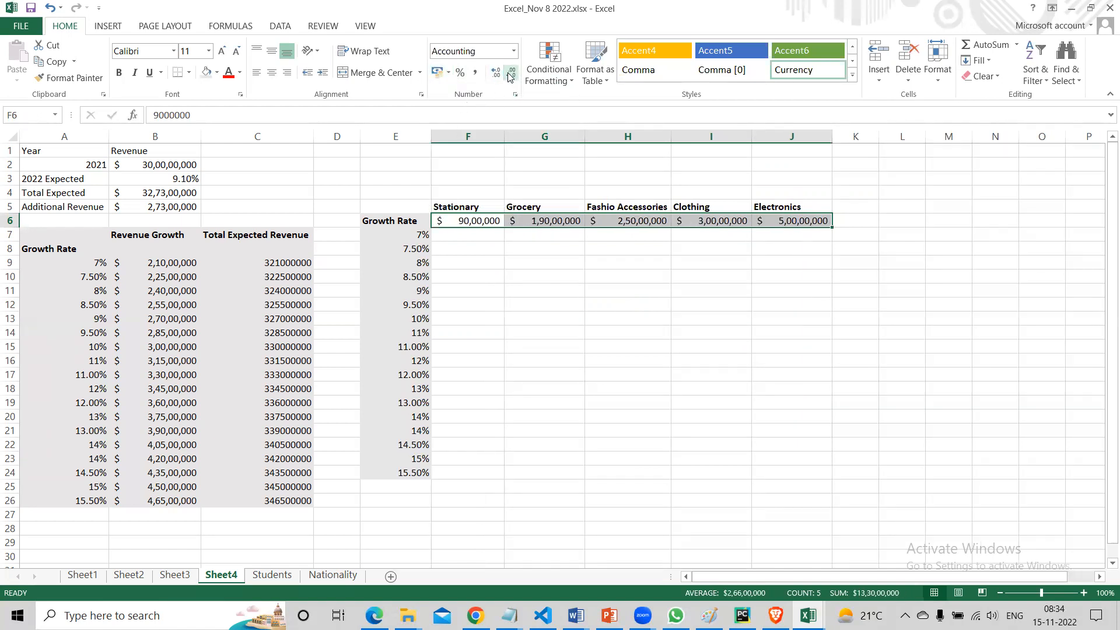
pyautogui.hotkey('ctrl', 'z')
pyautogui.hotkey('ctrl', 'z')
pyautogui.hotkey('ctrl', 'z')
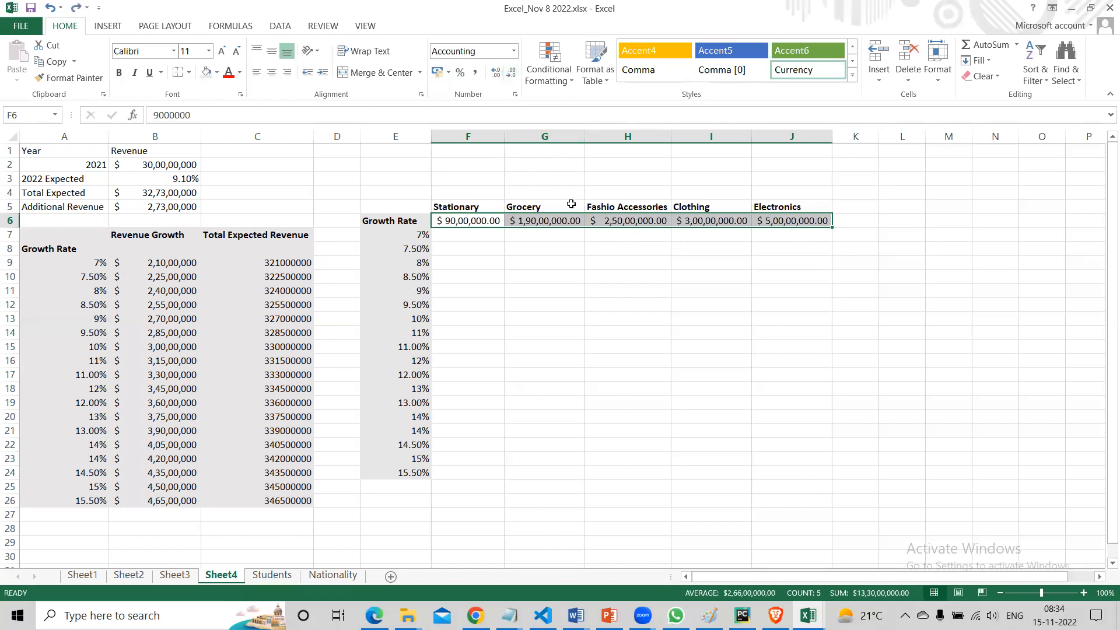
pyautogui.hotkey('ctrl', 'z')
pyautogui.click(556, 260)
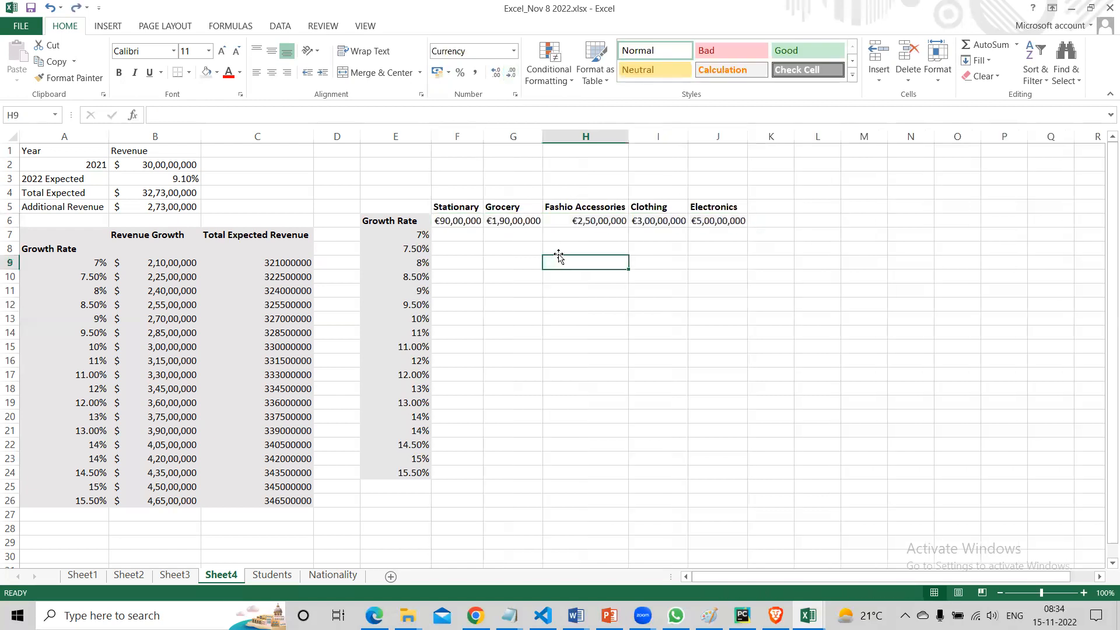
pyautogui.moveTo(453, 222); pyautogui.dragTo(739, 231)
pyautogui.click(692, 259)
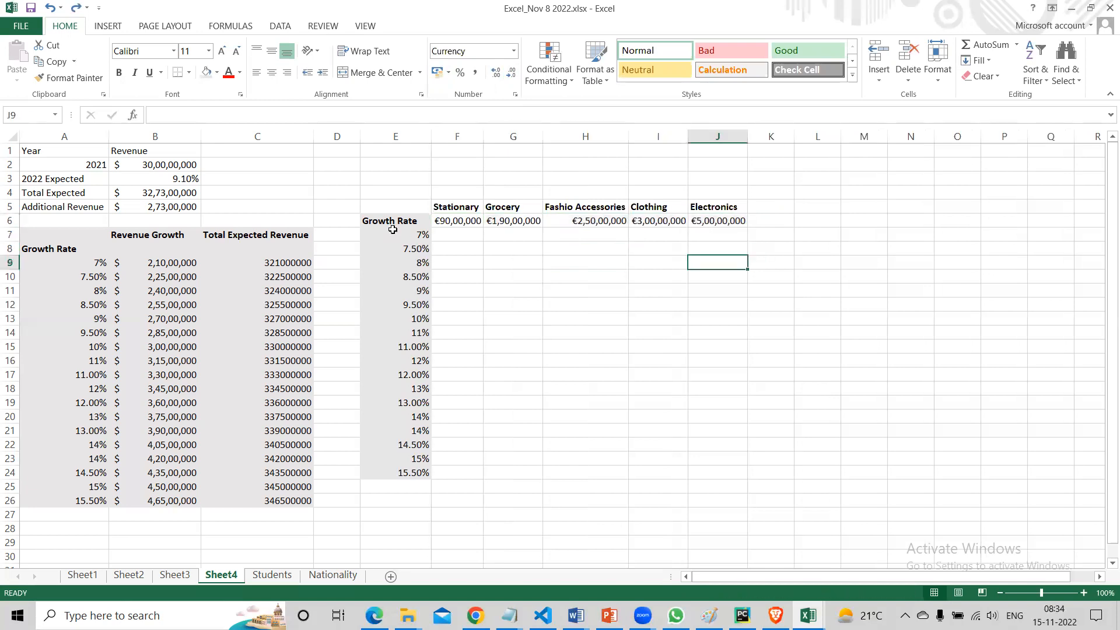
# Reference the Total Expected cell B4 in E5 above the Growth Rate heading.
pyautogui.click(455, 223)
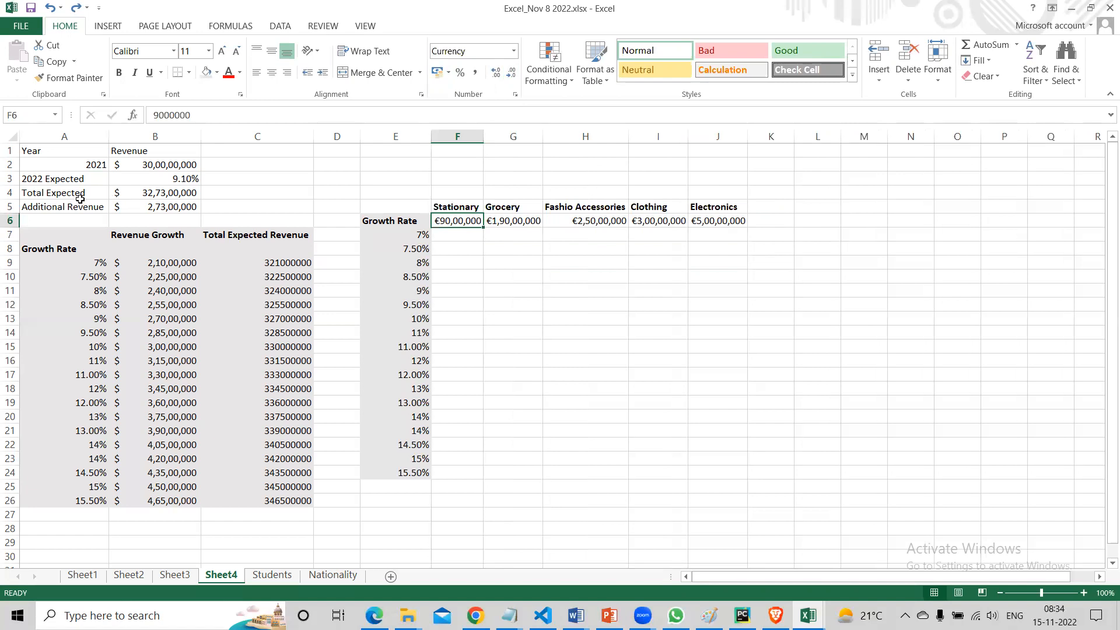
pyautogui.click(81, 198)
pyautogui.click(83, 209)
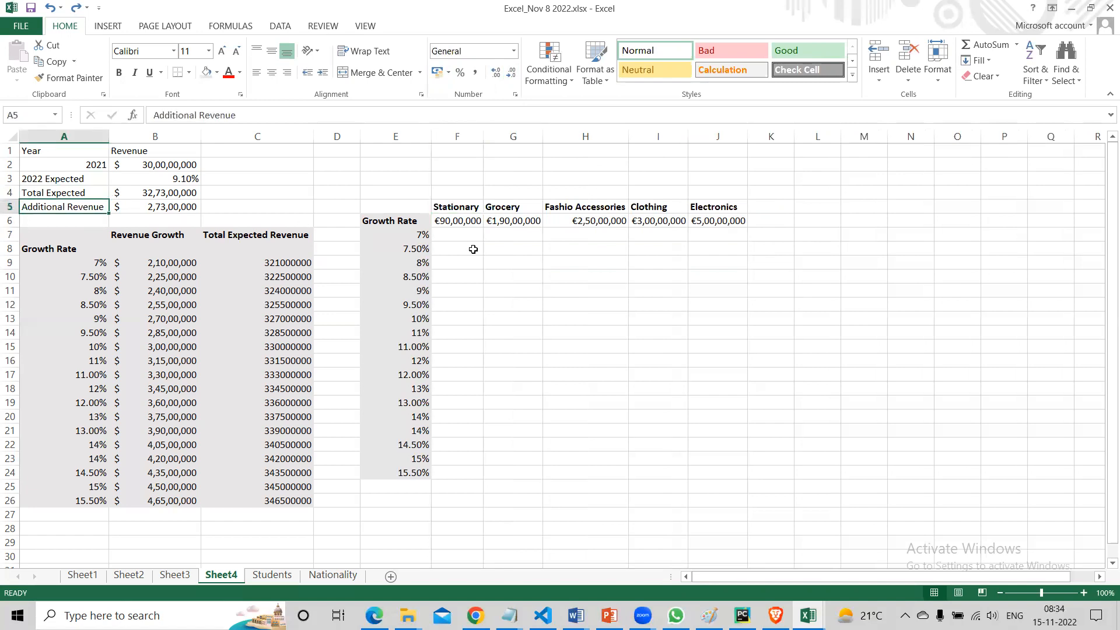
pyautogui.click(98, 193)
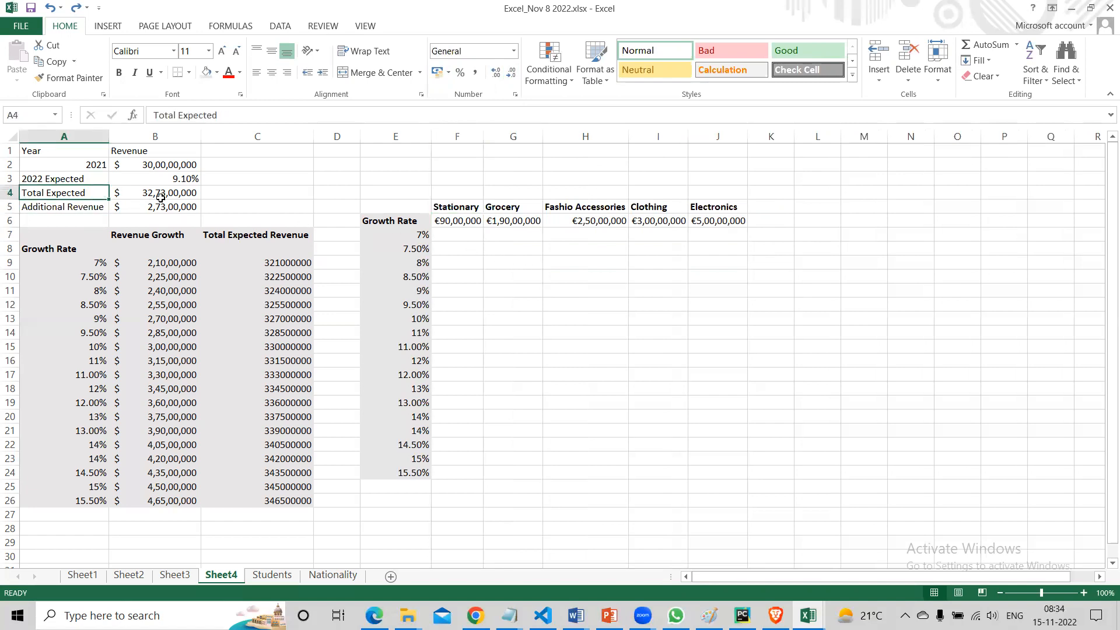
pyautogui.click(158, 197)
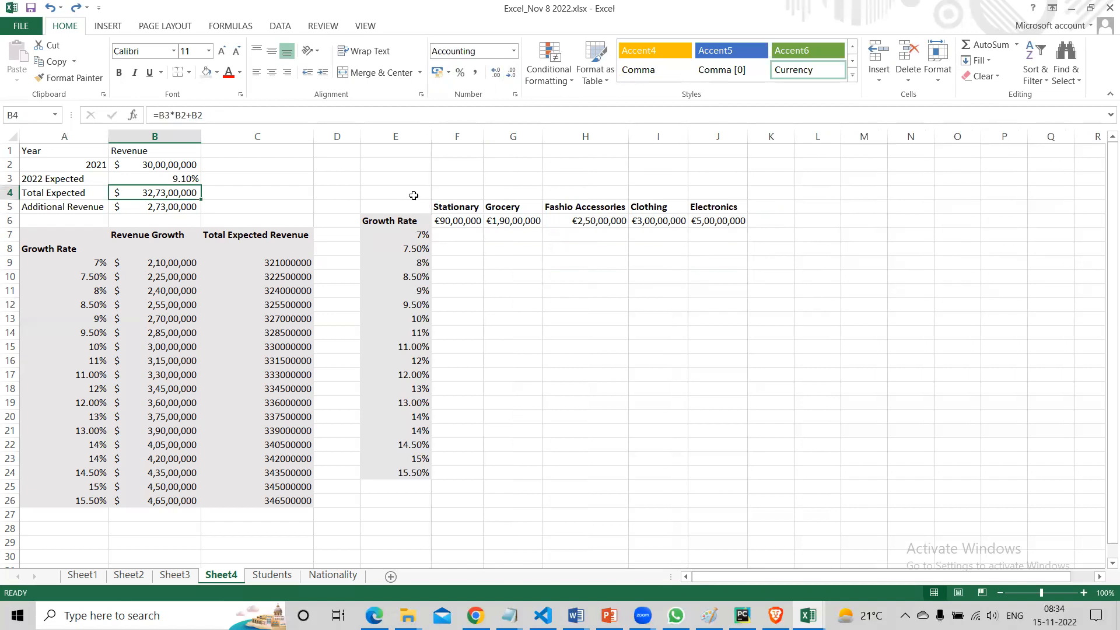
pyautogui.click(396, 204)
pyautogui.write('=')
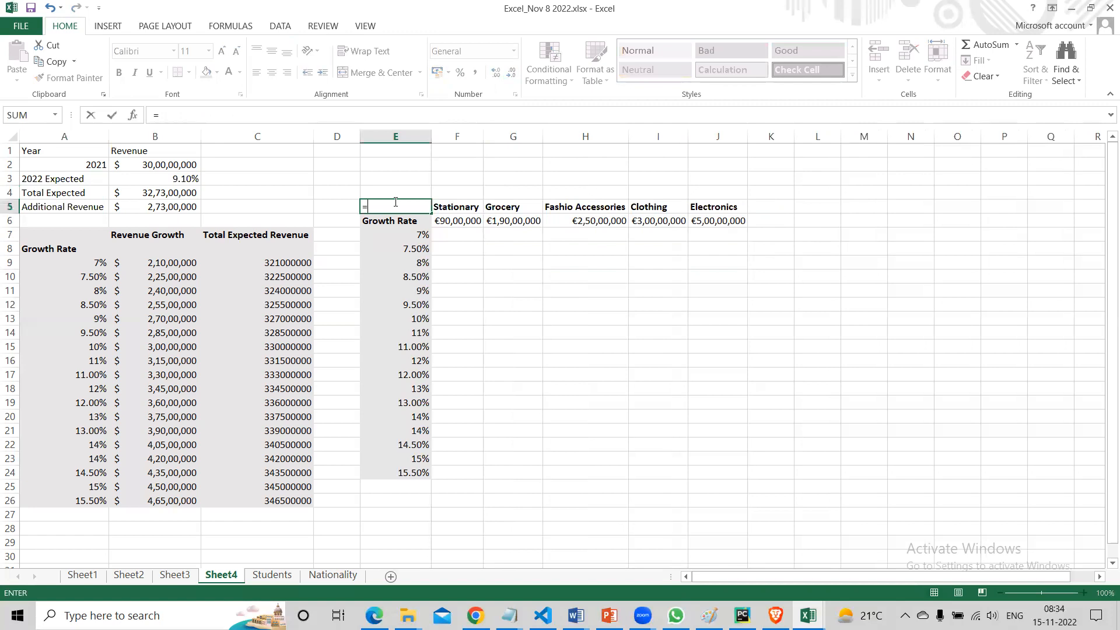
pyautogui.click(158, 193)
pyautogui.press('Return')
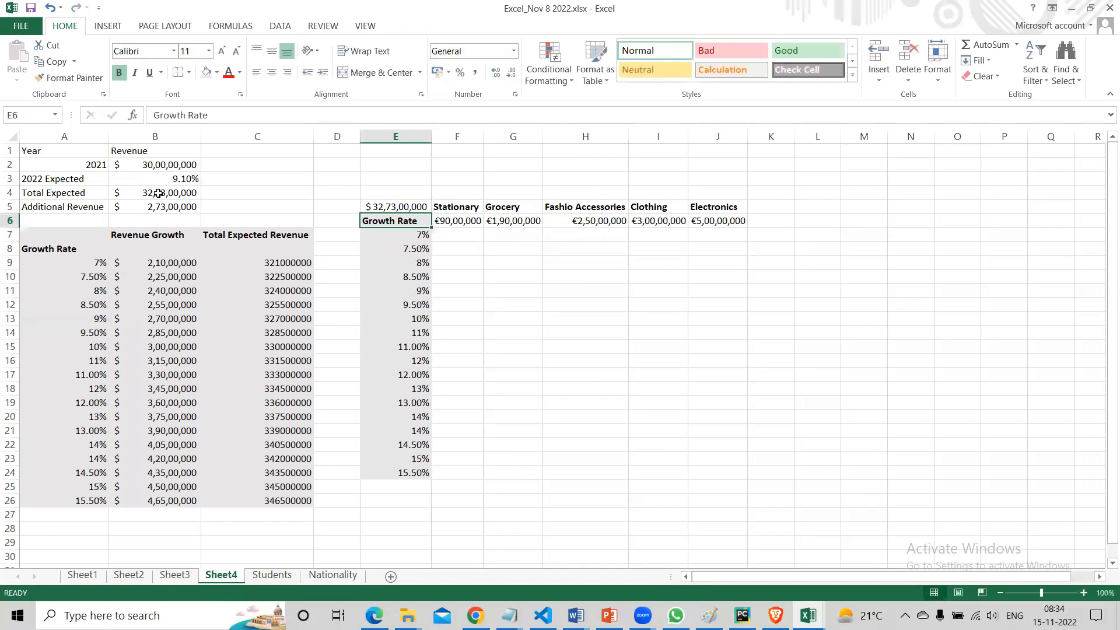
pyautogui.moveTo(439, 233); pyautogui.dragTo(665, 361)
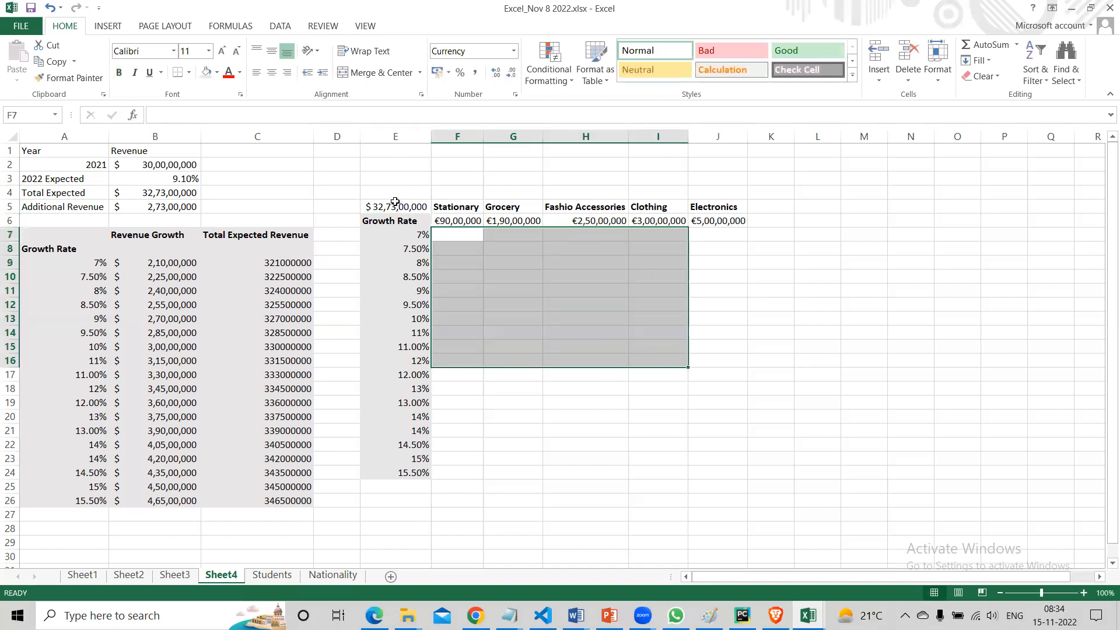
pyautogui.click(462, 235)
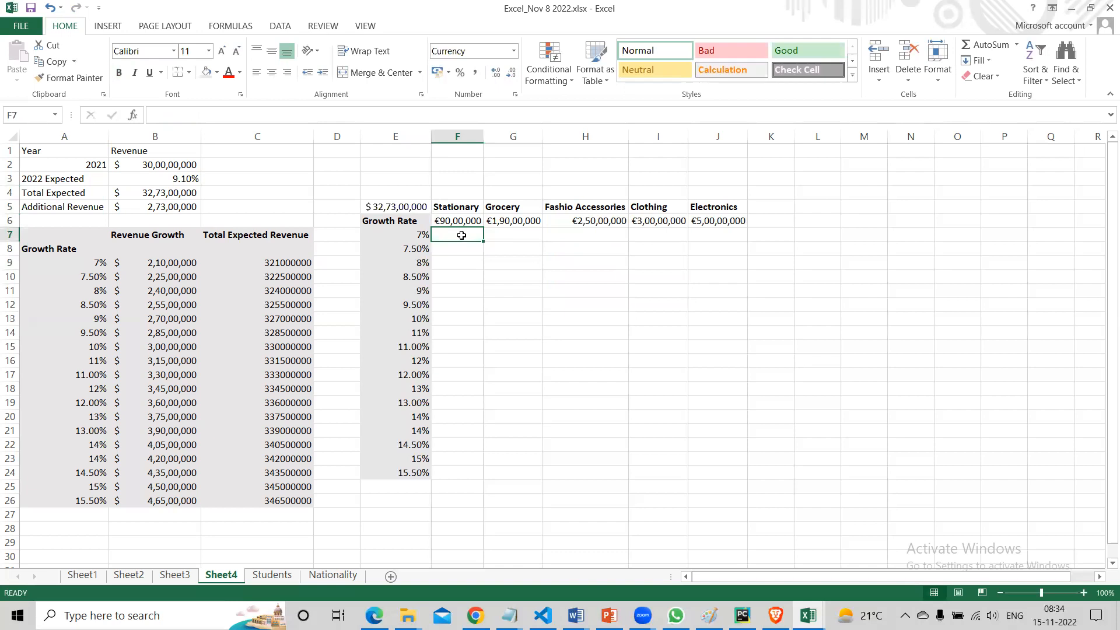
pyautogui.moveTo(460, 235); pyautogui.dragTo(717, 447)
pyautogui.click(822, 318)
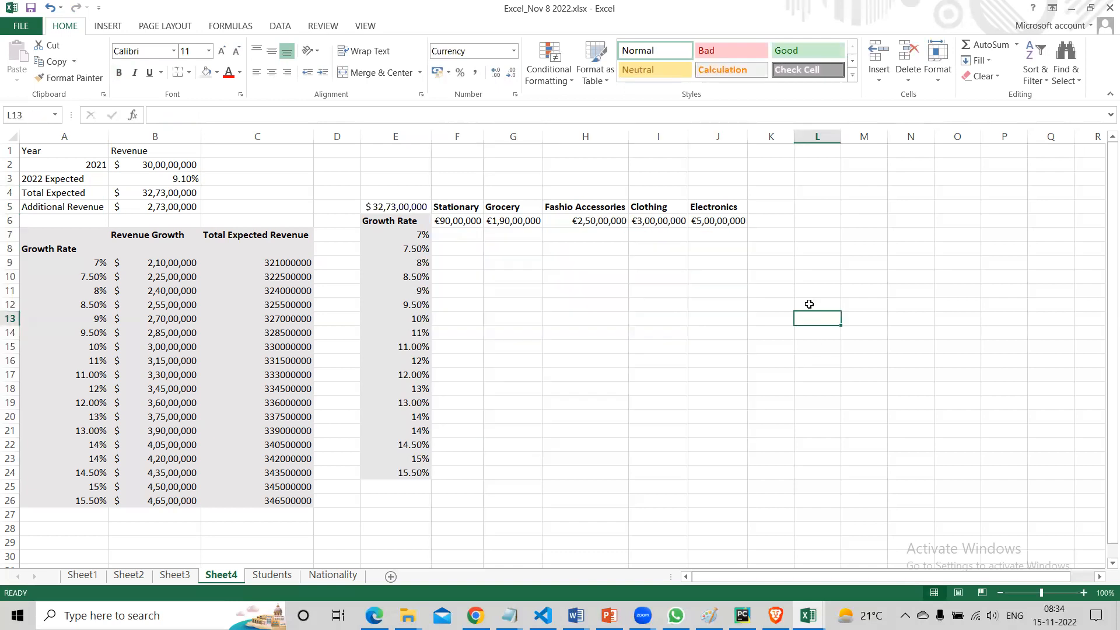
# Try to create a two-variable data table over E5:J24 with row input cell B2 and column input cell B3.
pyautogui.moveTo(397, 207); pyautogui.dragTo(727, 473)
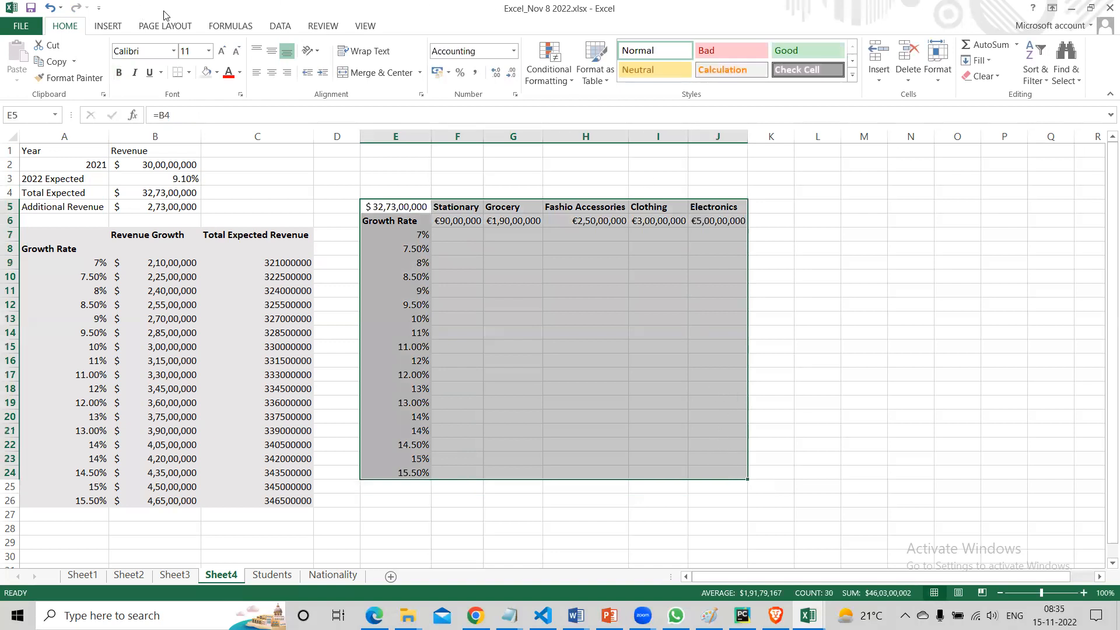
pyautogui.click(282, 27)
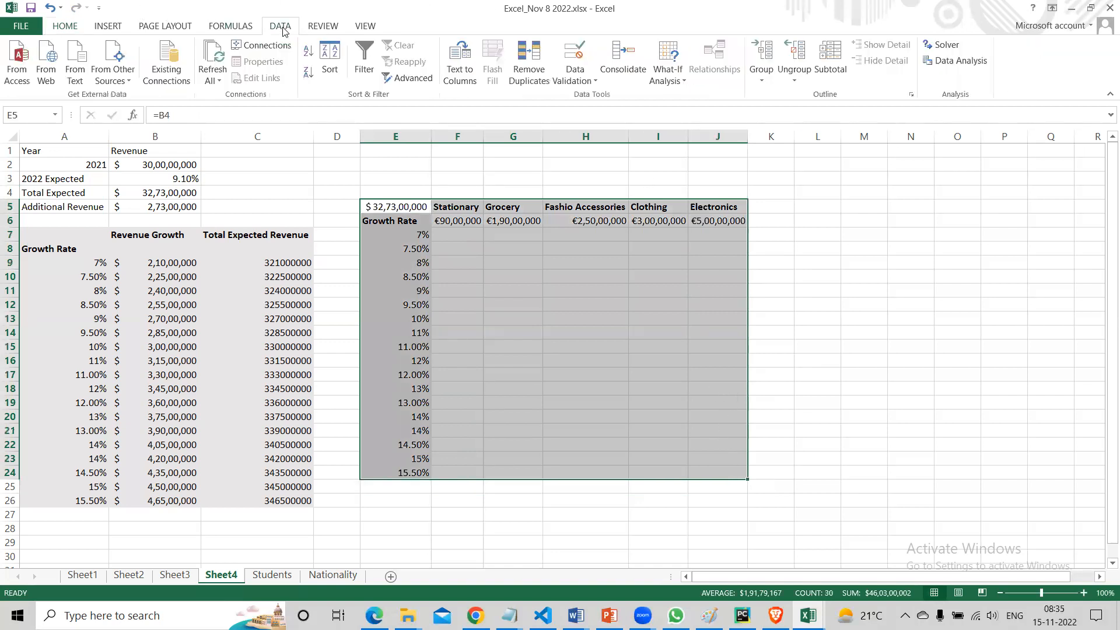
pyautogui.click(676, 80)
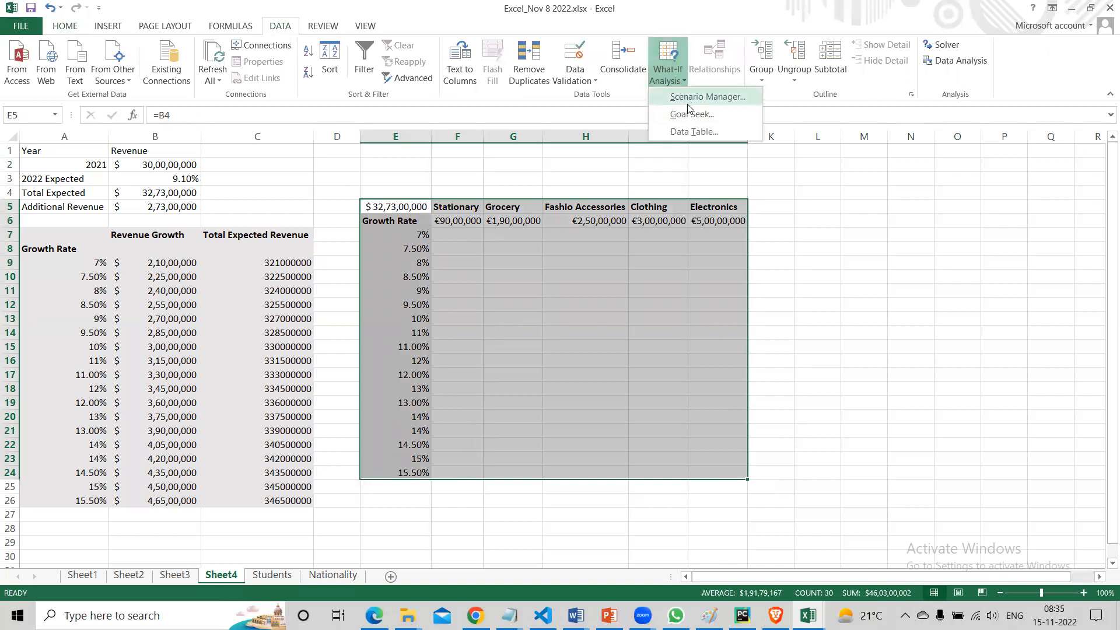
pyautogui.click(691, 131)
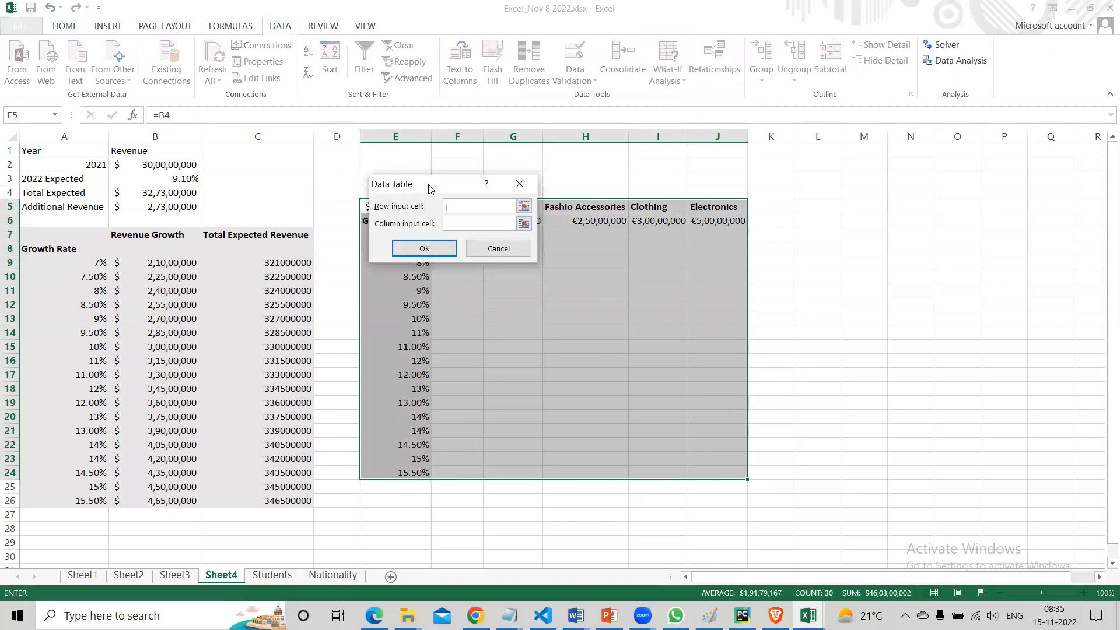
pyautogui.moveTo(902, 186); pyautogui.dragTo(902, 185)
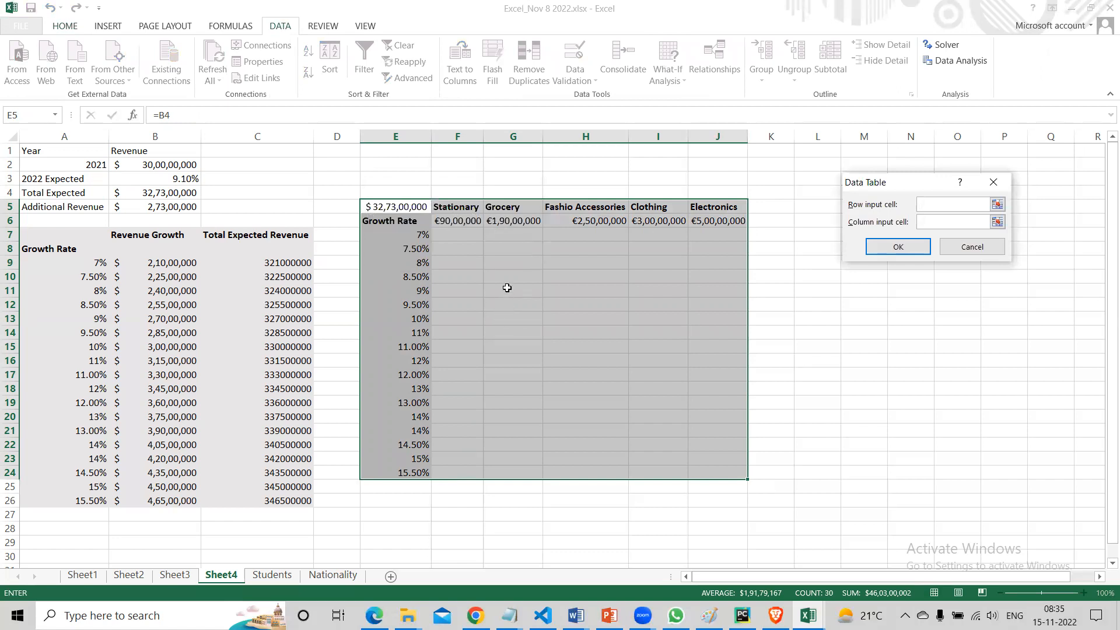
pyautogui.click(944, 222)
pyautogui.click(153, 161)
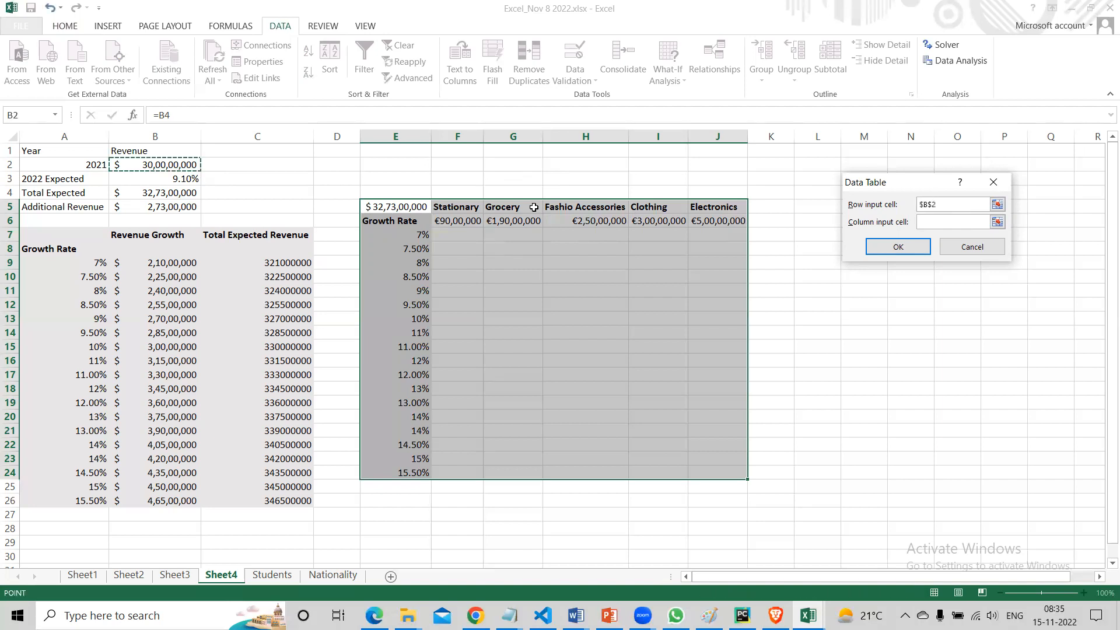
pyautogui.click(932, 221)
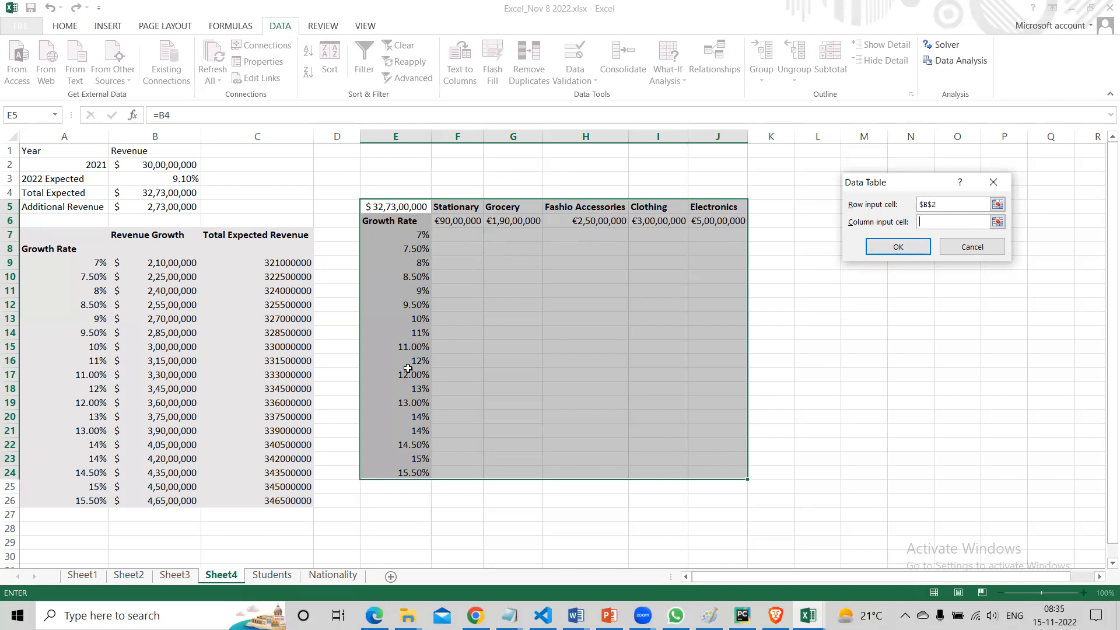
pyautogui.click(177, 180)
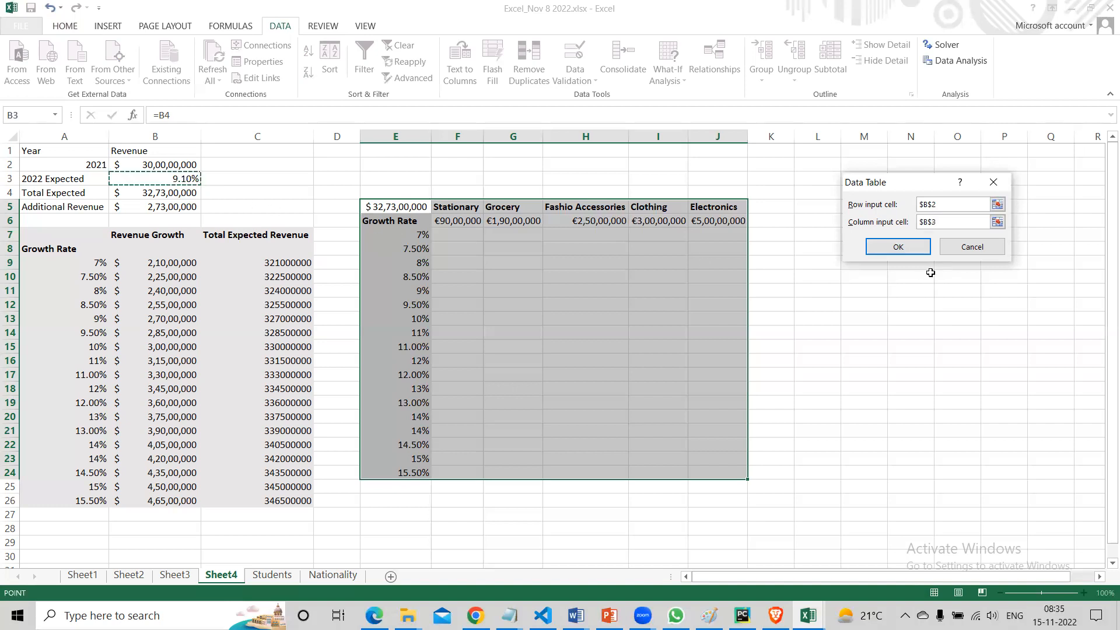
pyautogui.click(911, 246)
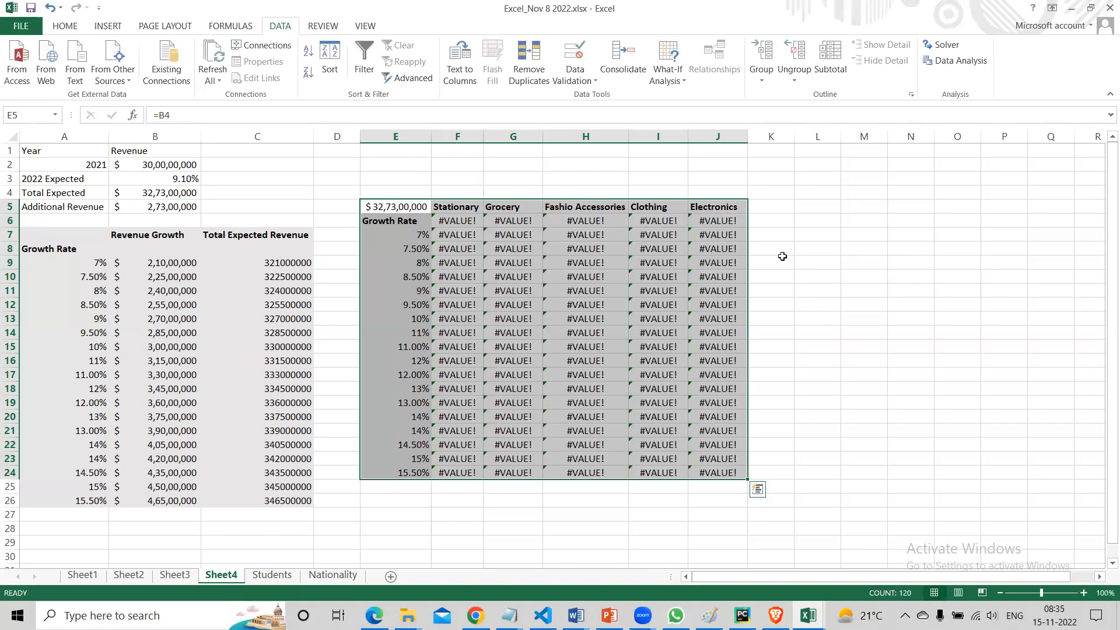
# Apply the accounting number format with the $ symbol to the data table range F6:J24.
pyautogui.click(460, 219)
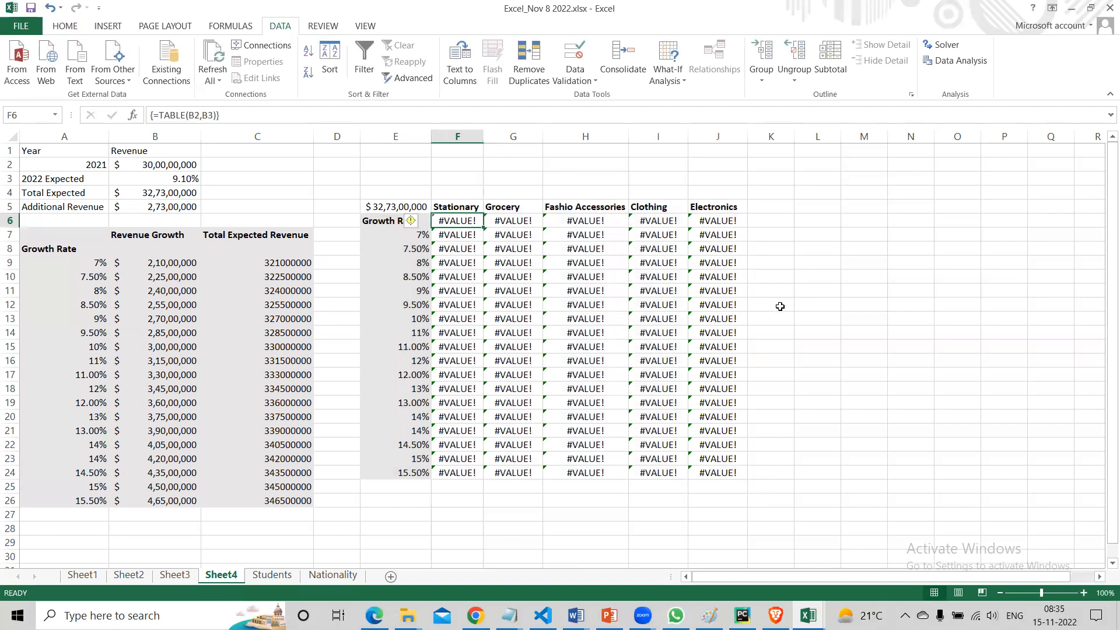
pyautogui.moveTo(460, 222); pyautogui.dragTo(707, 468)
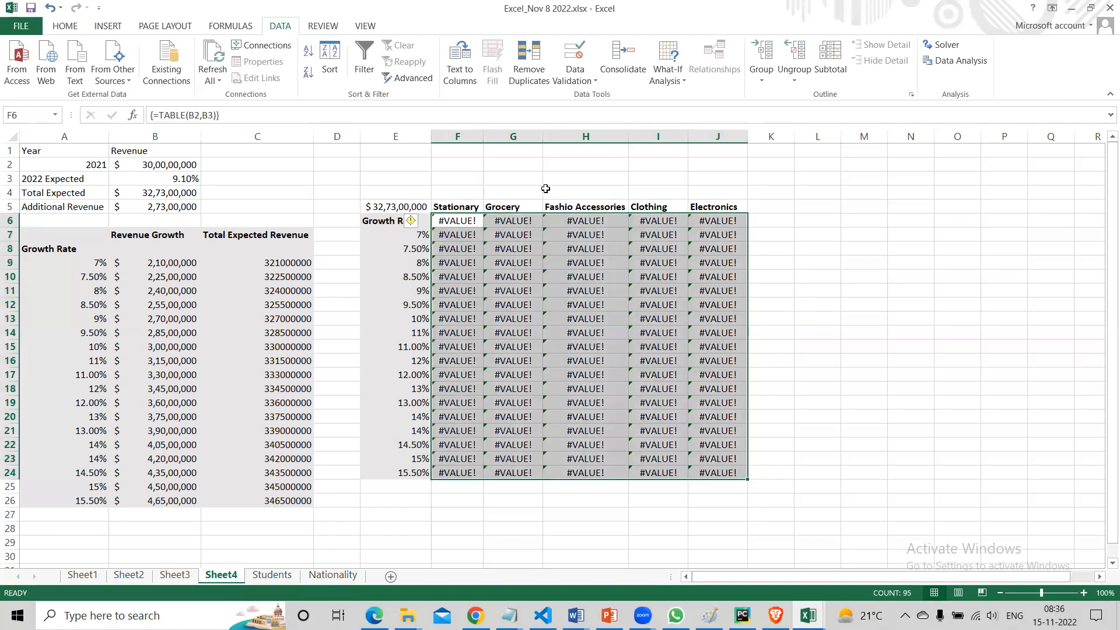
pyautogui.click(65, 26)
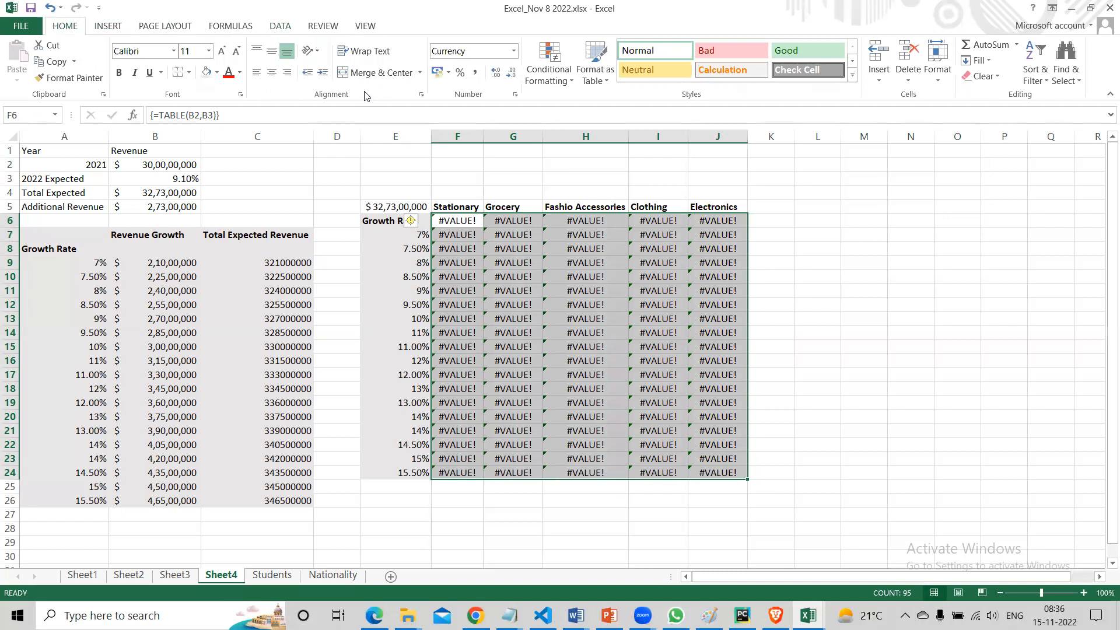
pyautogui.click(449, 73)
pyautogui.click(458, 109)
# Clear the contents of F6:J24, keeping the division headings and growth rates.
pyautogui.moveTo(458, 222); pyautogui.dragTo(715, 475)
pyautogui.press('Delete')
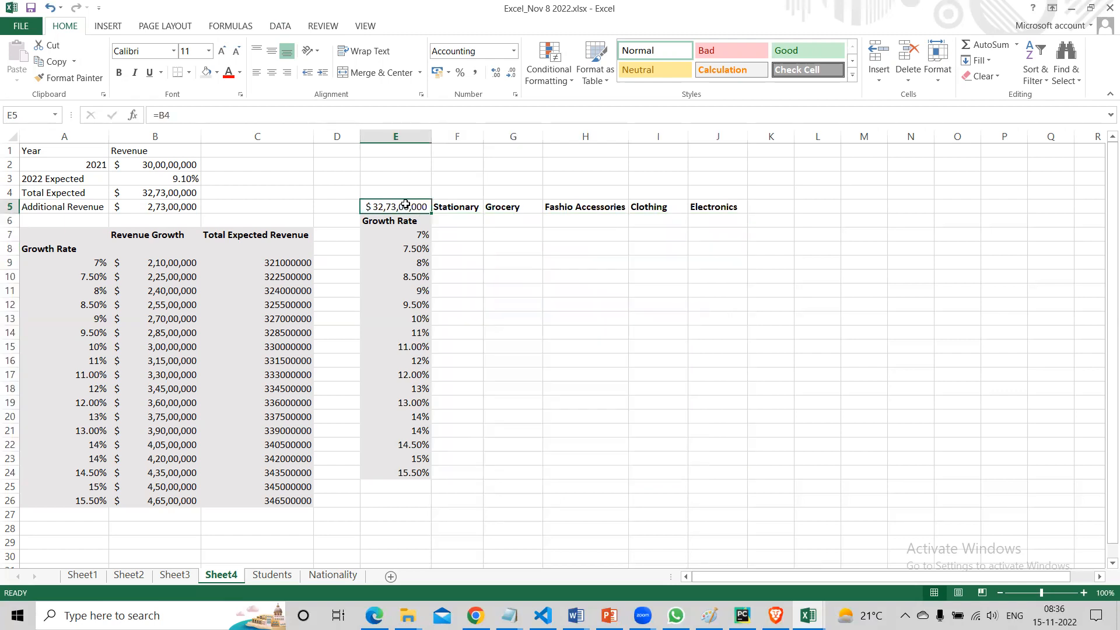
pyautogui.click(525, 293)
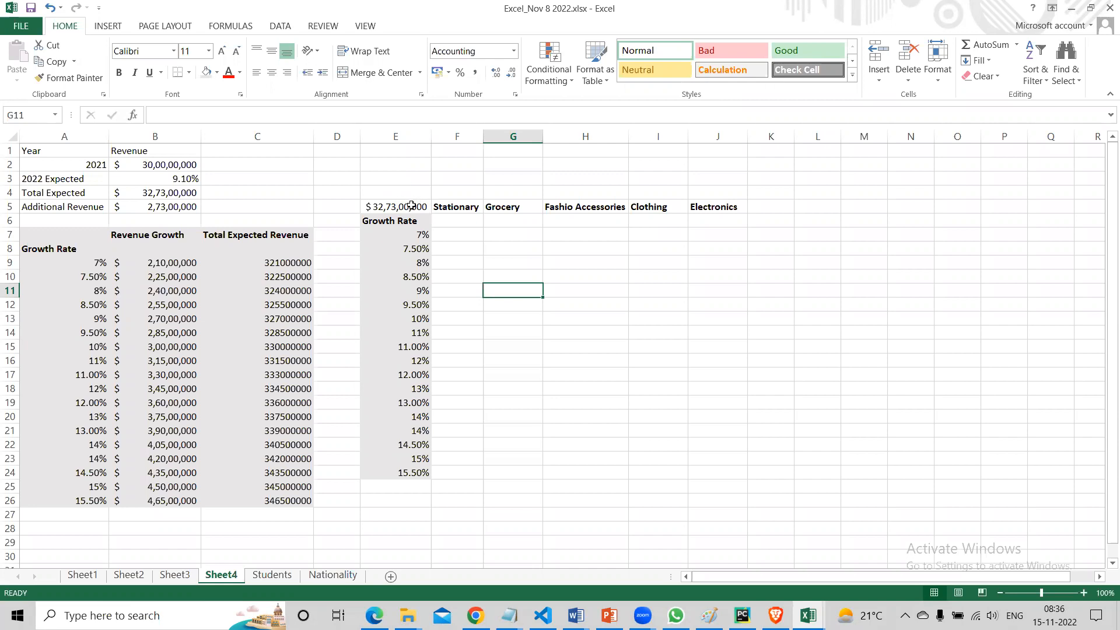
pyautogui.moveTo(411, 205); pyautogui.dragTo(718, 476)
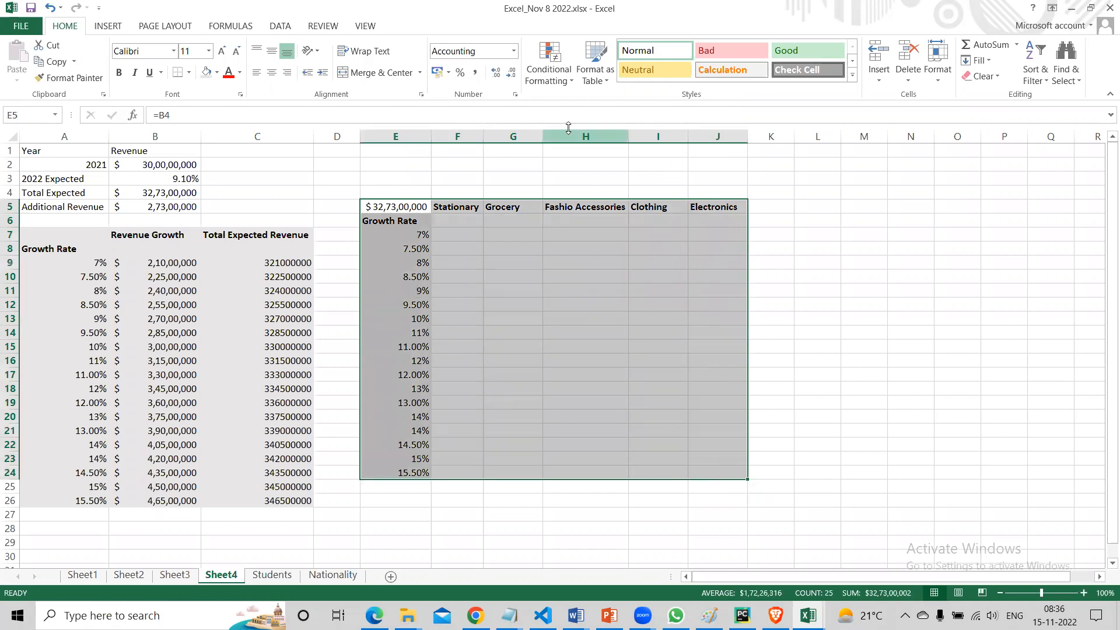
pyautogui.click(279, 27)
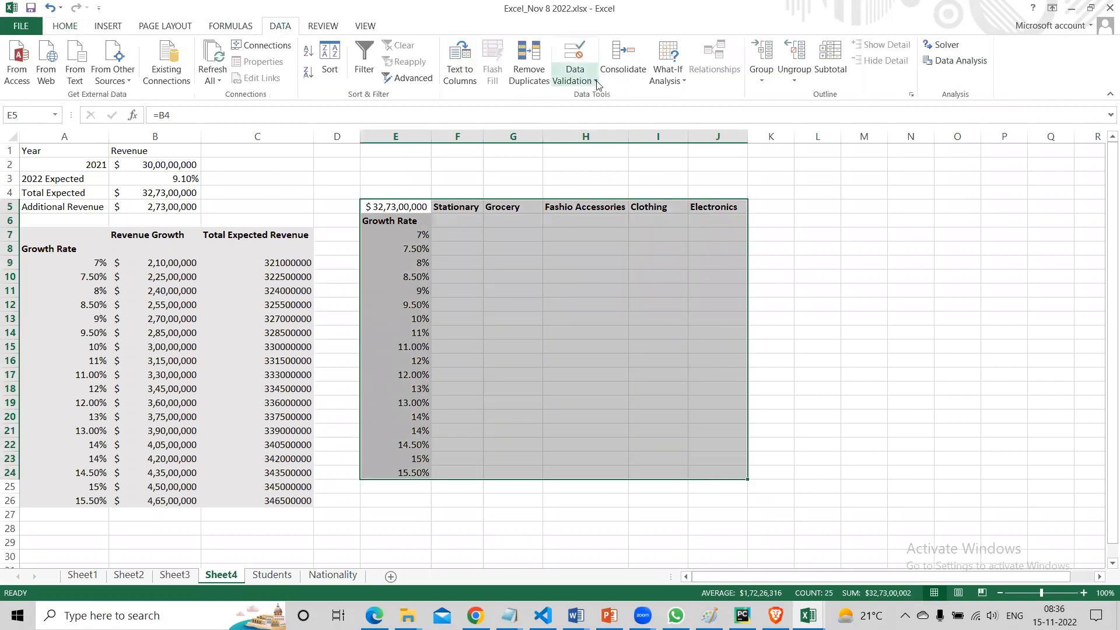
pyautogui.click(665, 87)
pyautogui.click(680, 130)
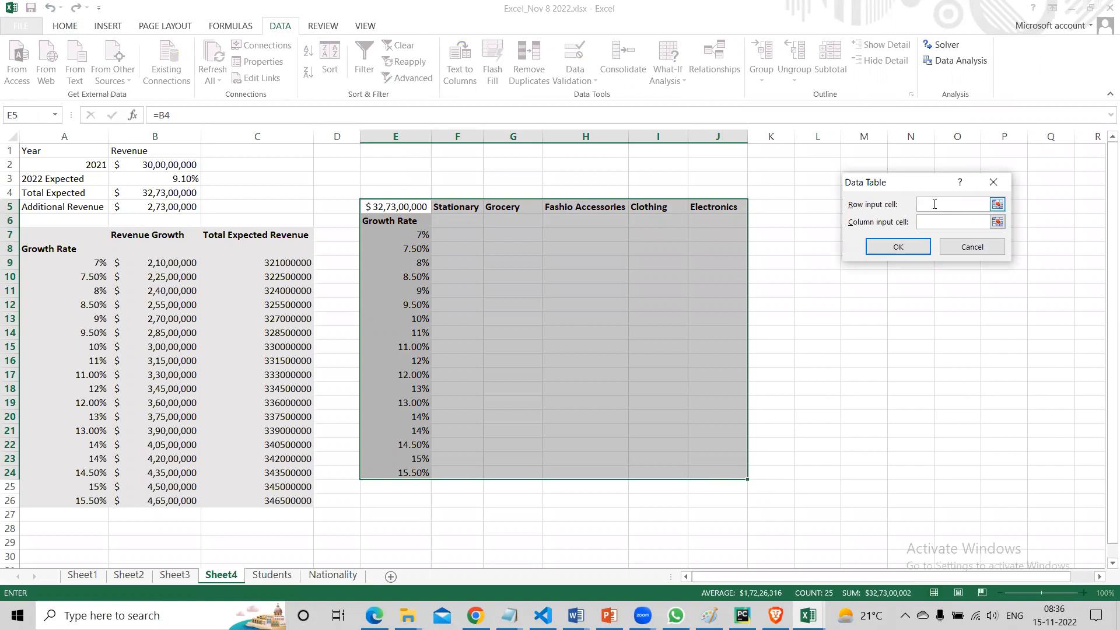
pyautogui.click(972, 247)
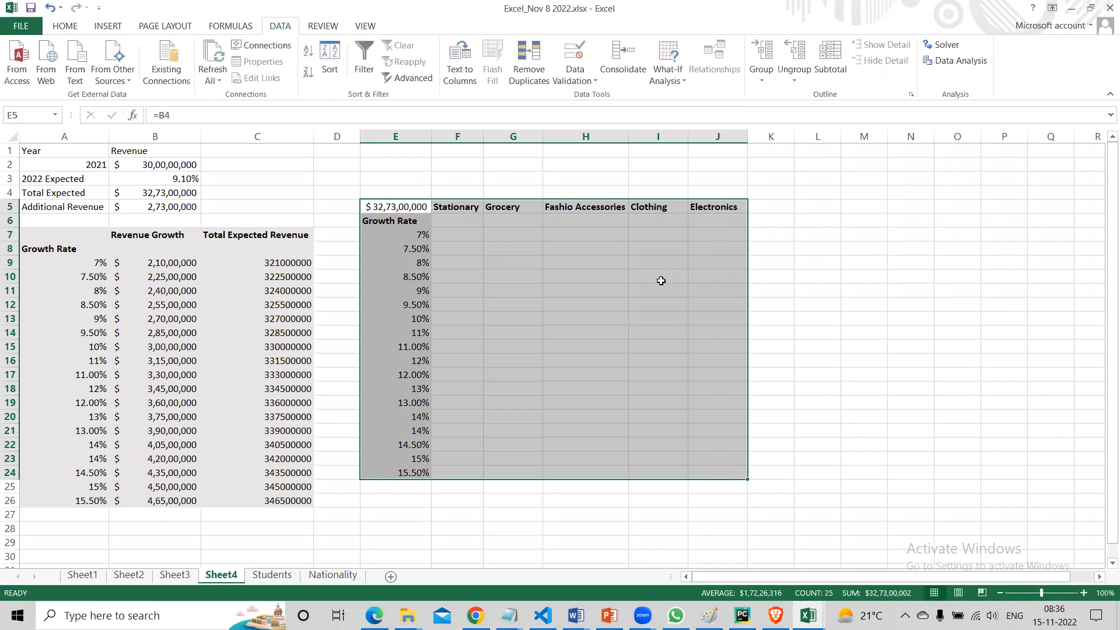
pyautogui.click(759, 277)
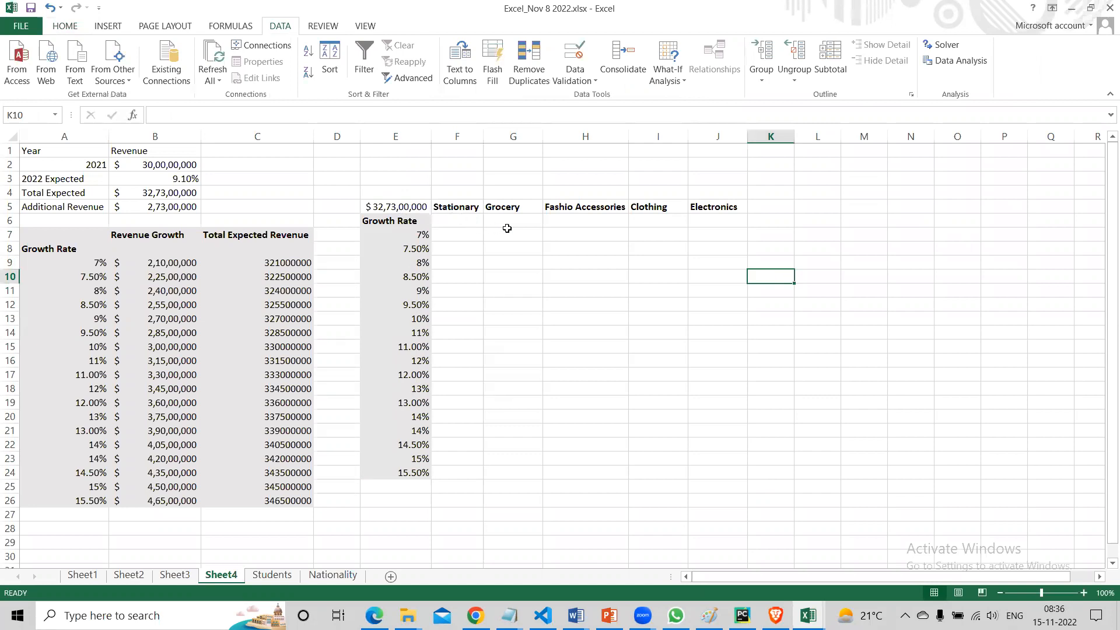
# Enter division revenues 30000, 40000, 500000, 600000 and 700000 in F6:J6, from Stationary to Electronics.
pyautogui.click(468, 222)
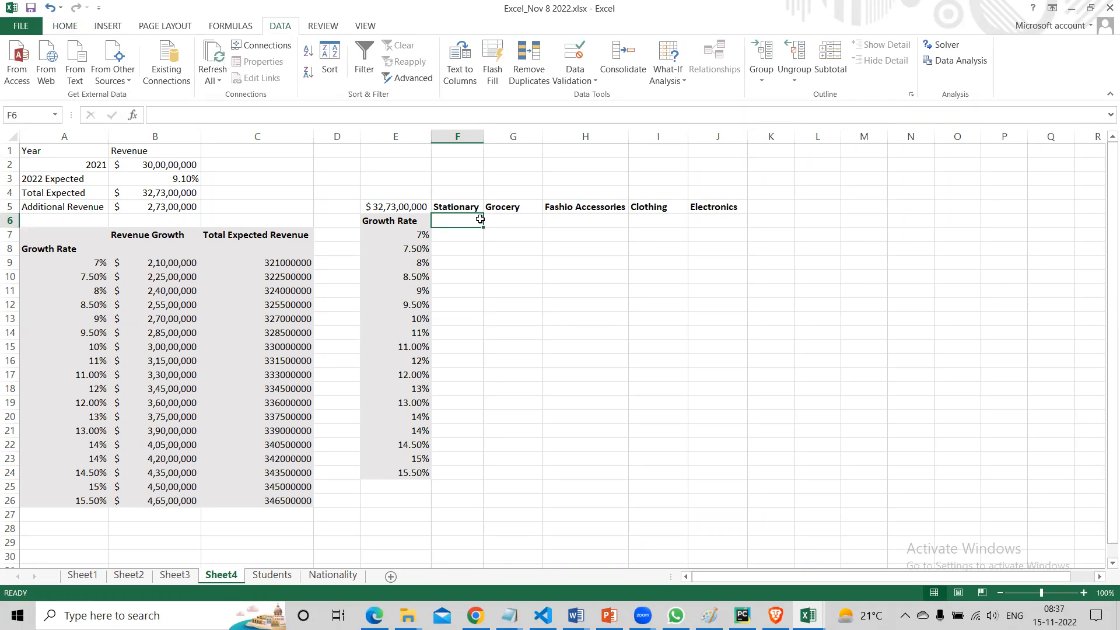
pyautogui.write('30000')
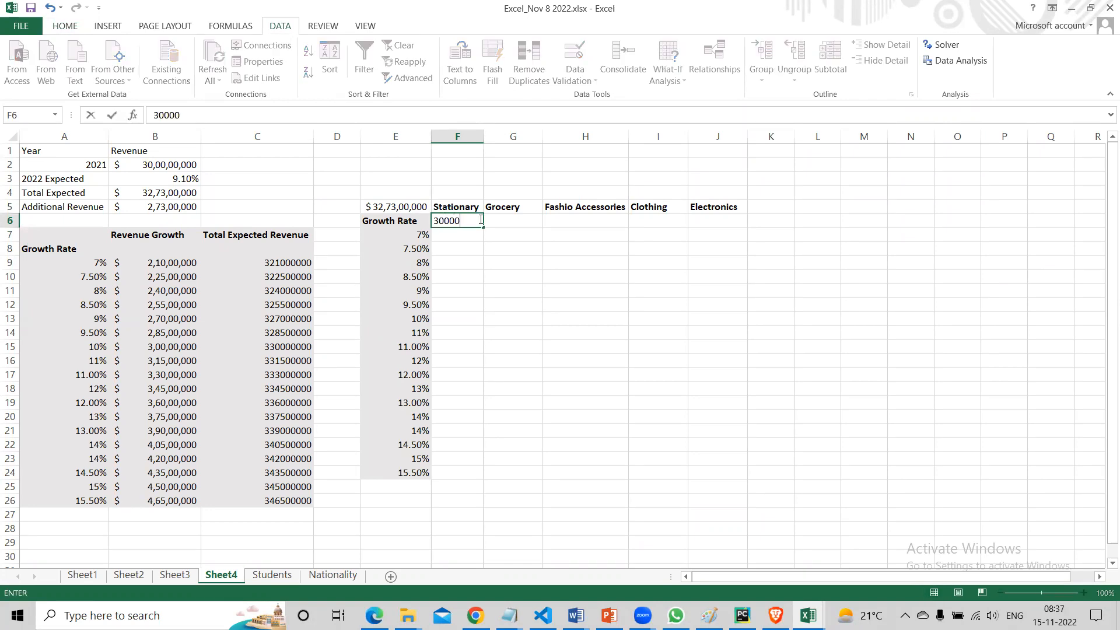
pyautogui.press('Tab')
pyautogui.write('40000')
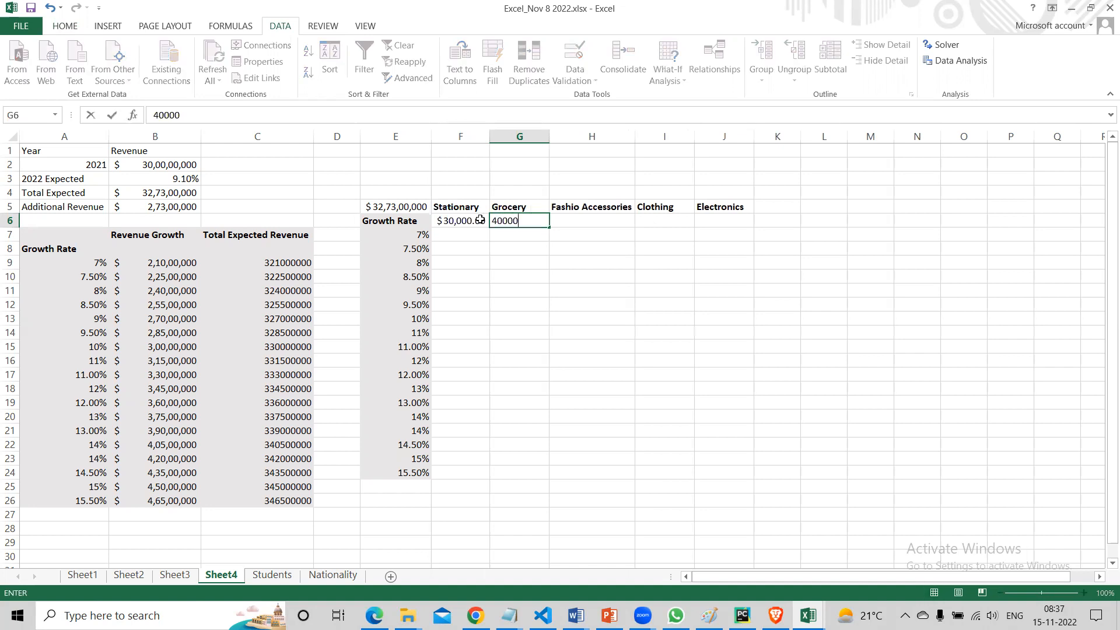
pyautogui.press('Tab')
pyautogui.write('500000')
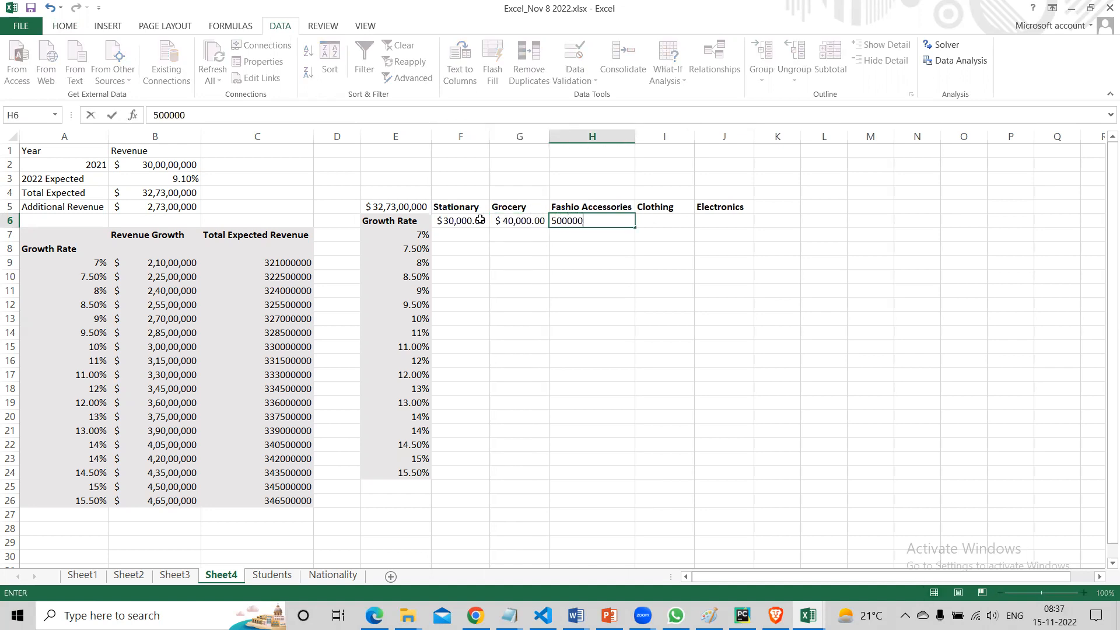
pyautogui.press('Tab')
pyautogui.write('600000')
pyautogui.hotkey('ctrl', 'Return')
pyautogui.press('Tab')
pyautogui.write('700000')
pyautogui.hotkey('ctrl', 'Return')
pyautogui.press('Return')
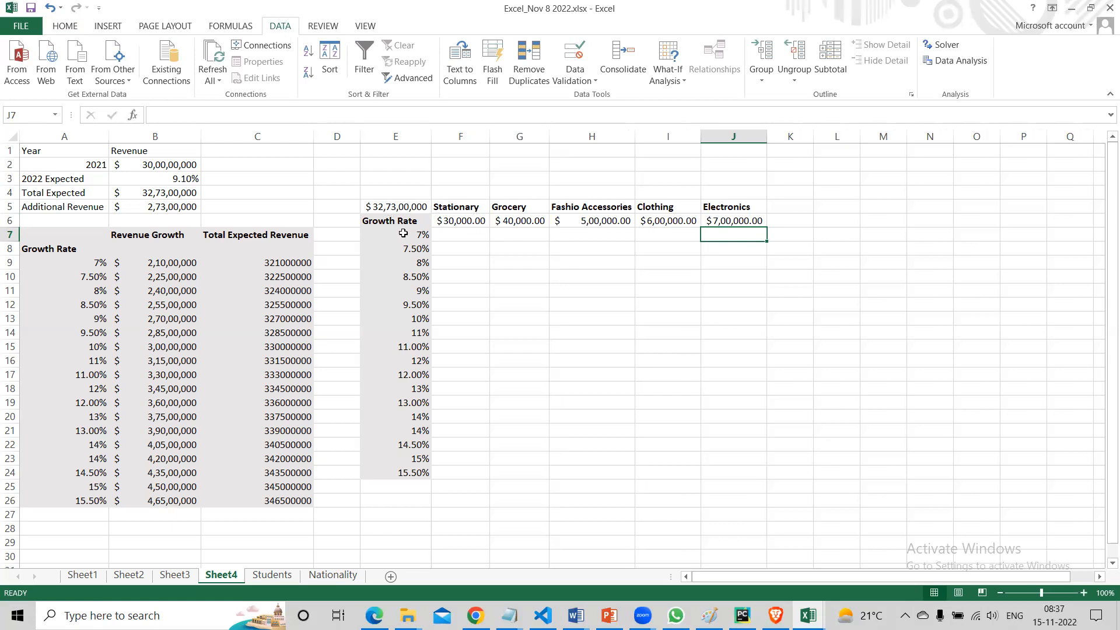
# Try to create a two-variable data table over E5:J24 with row input cell B2 and column input cell B3.
pyautogui.moveTo(397, 207); pyautogui.dragTo(746, 469)
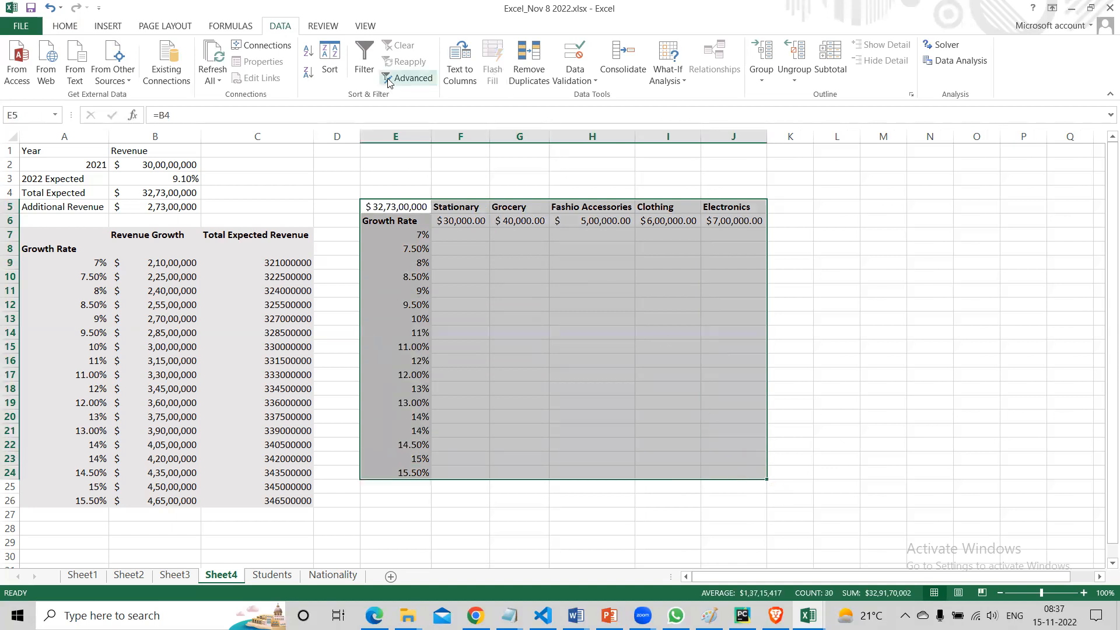
pyautogui.click(676, 81)
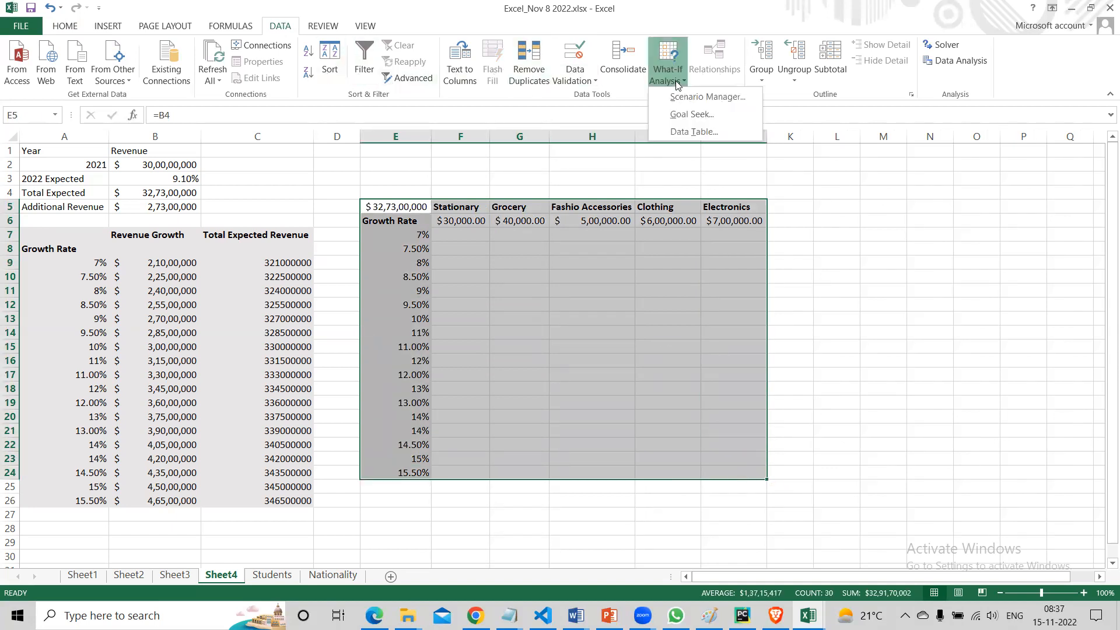
pyautogui.click(676, 131)
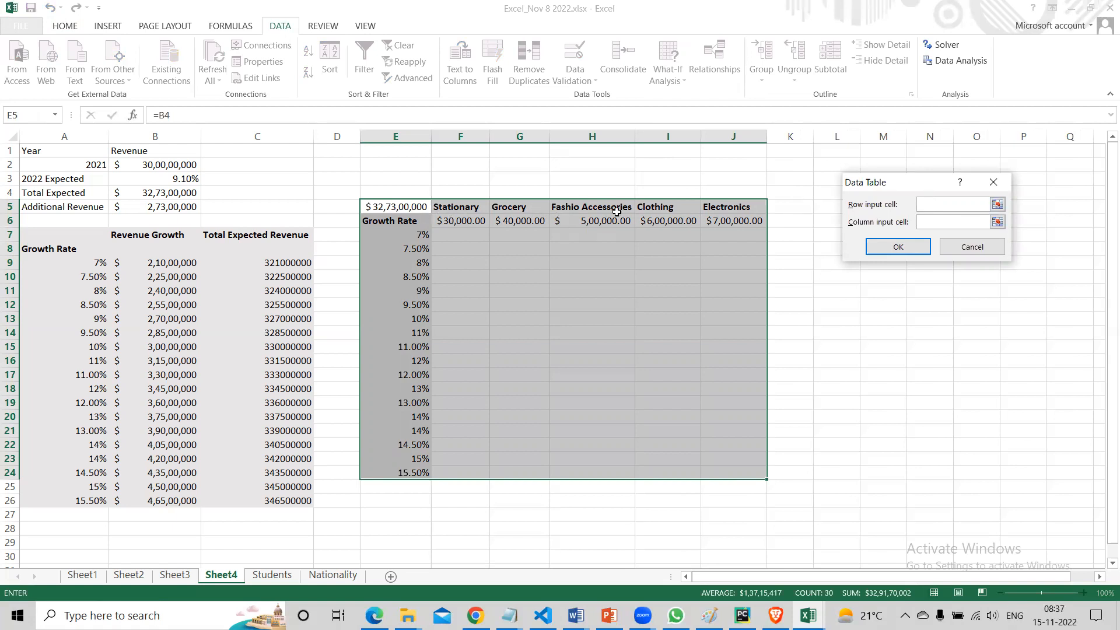
pyautogui.click(151, 164)
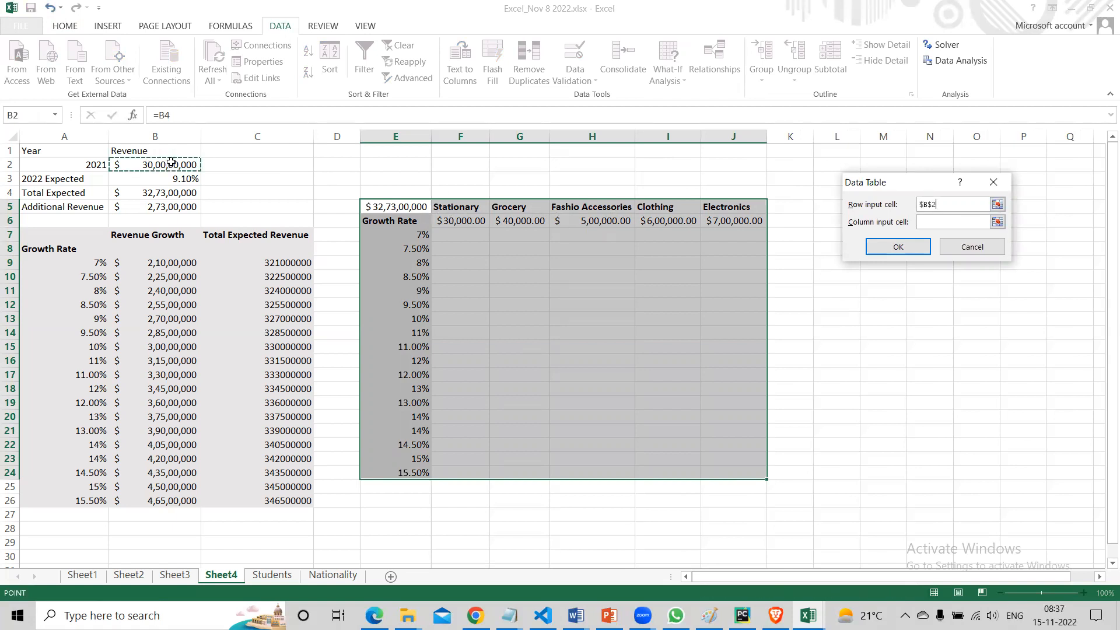
pyautogui.click(945, 224)
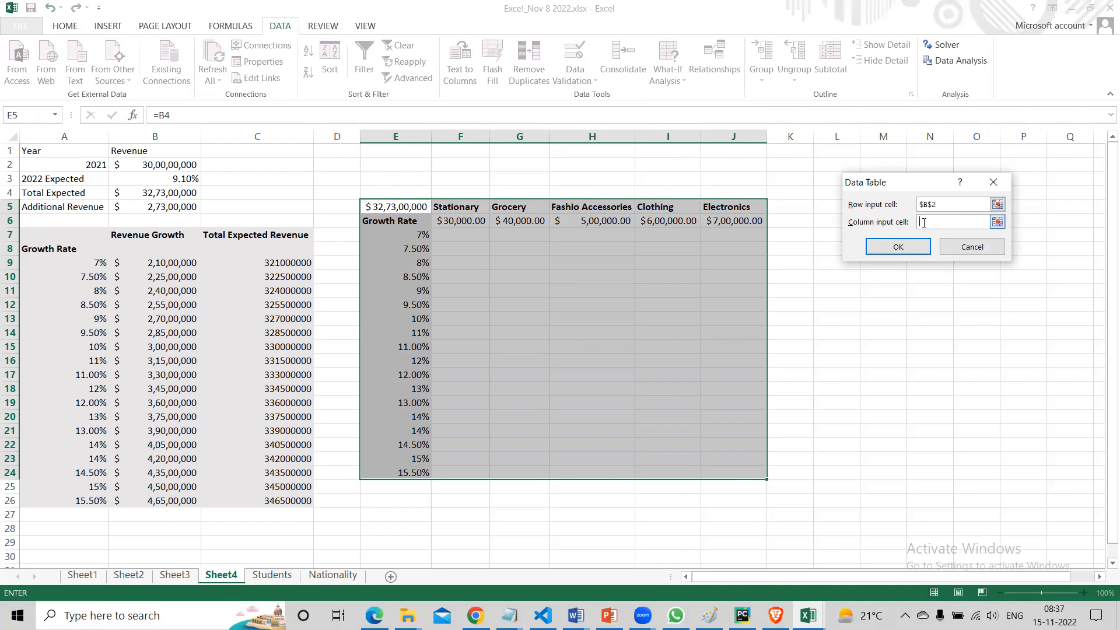
pyautogui.click(166, 182)
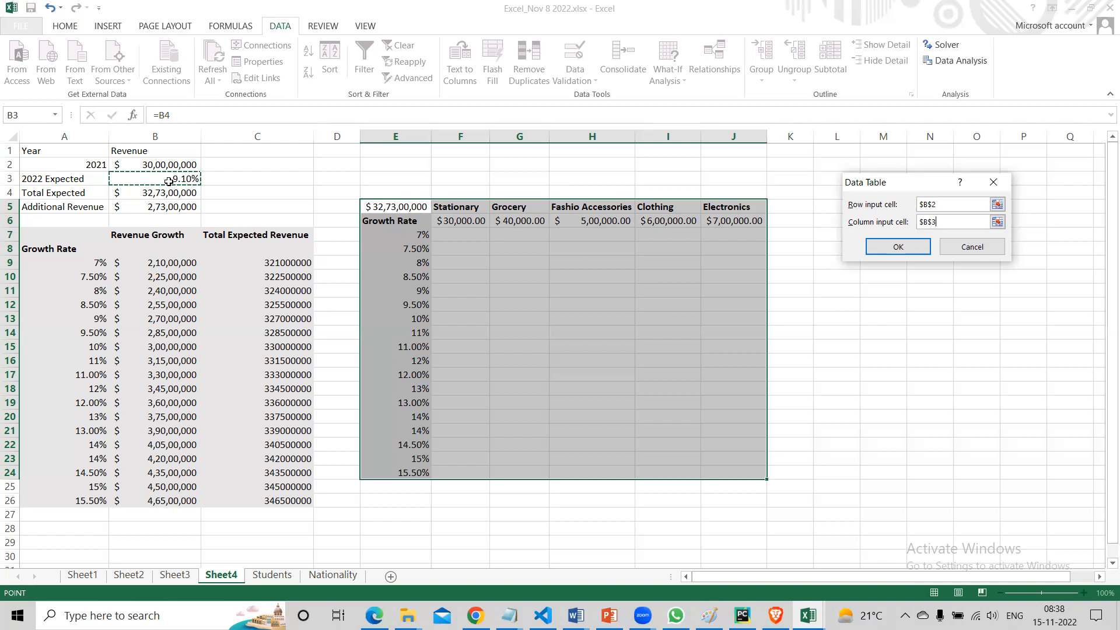
pyautogui.click(897, 245)
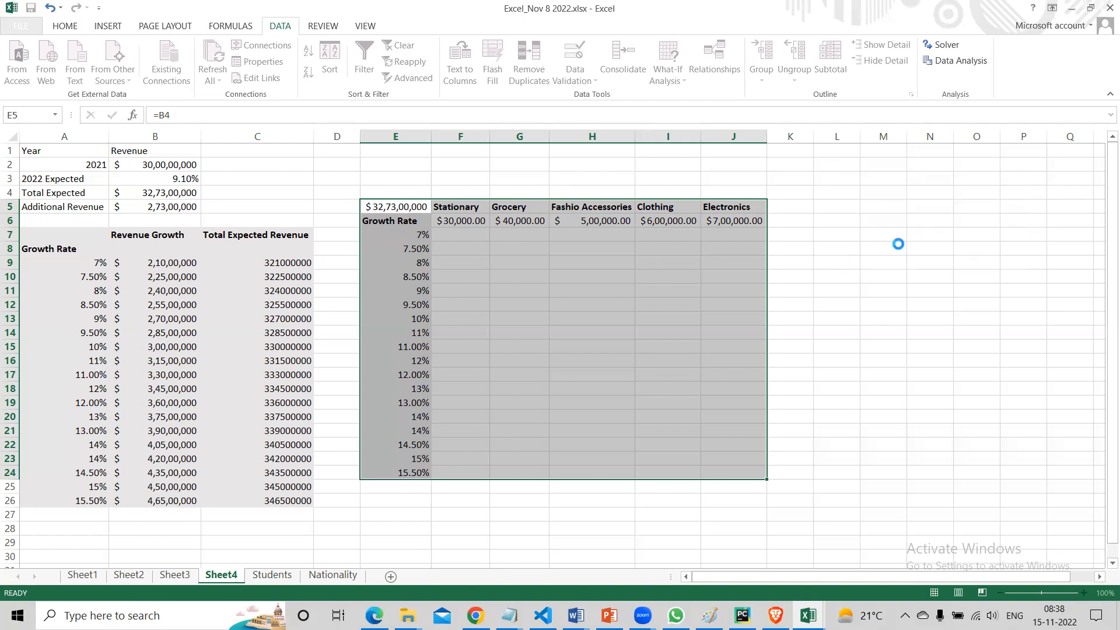
pyautogui.click(640, 324)
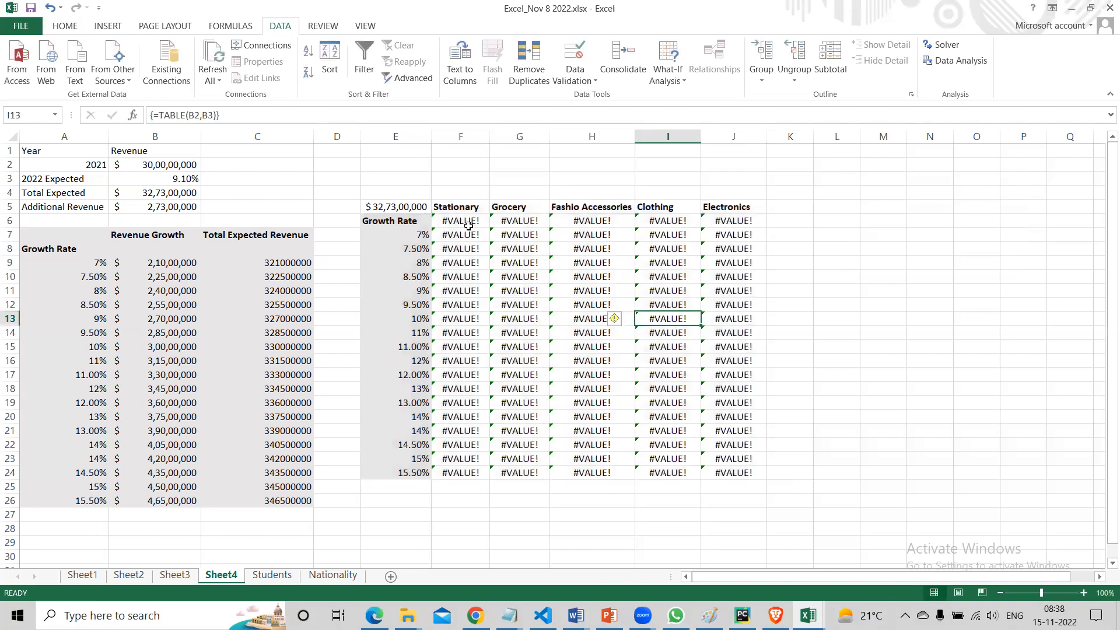
# Switch to Authors v1.xlsx, undo the last cell fill on the BookTracking sheet, and return to Excel_Nov 8 2022.xlsx.
pyautogui.hotkey('alt', 'Tab')
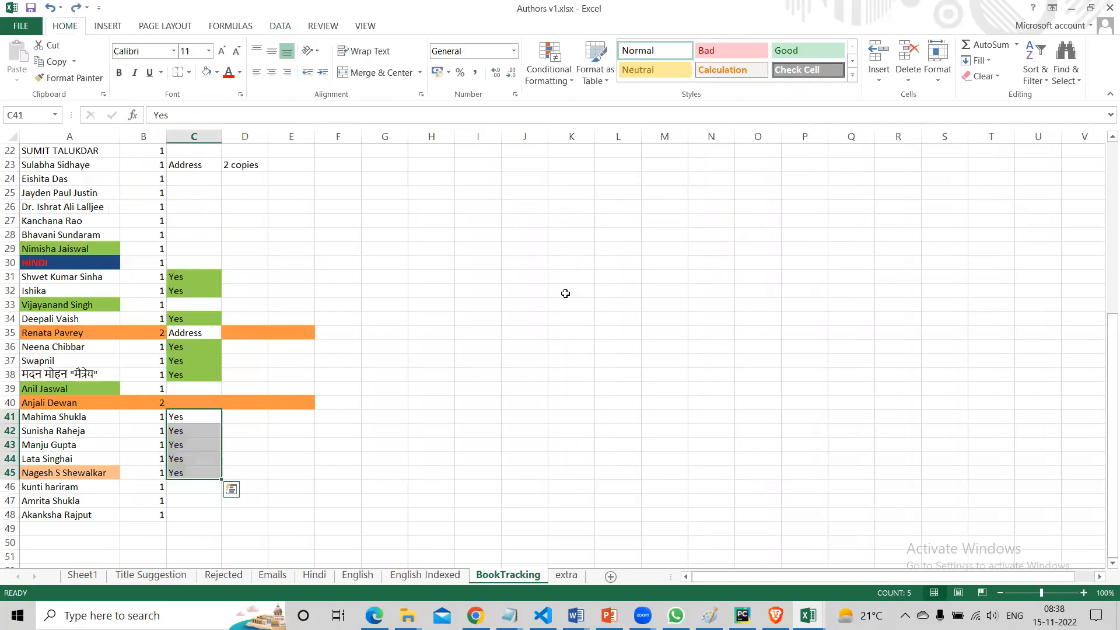
pyautogui.hotkey('alt', 'Tab')
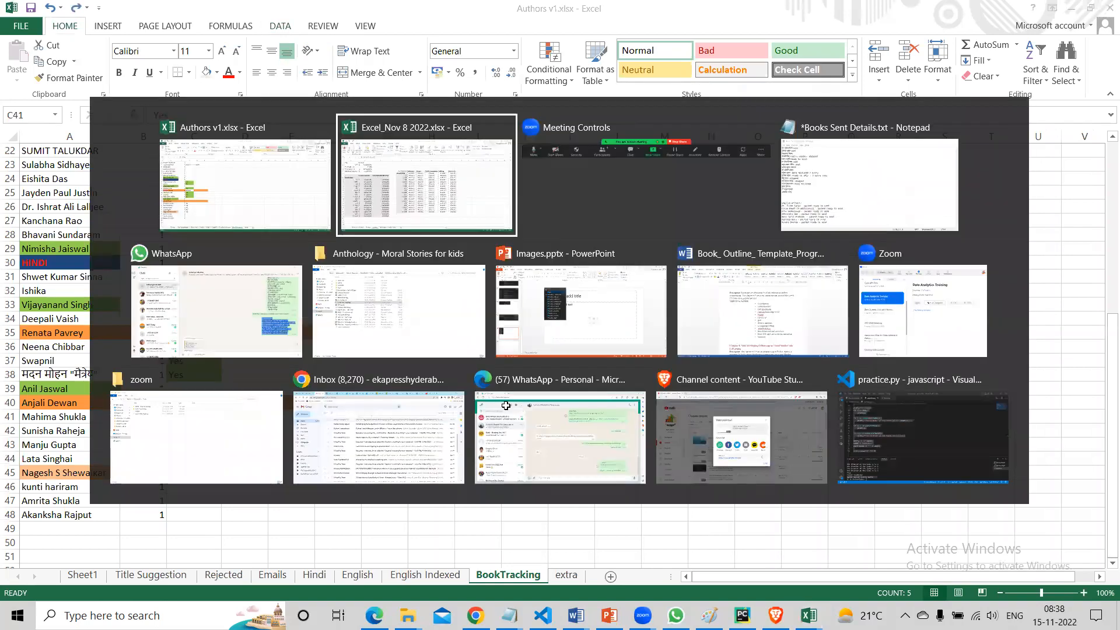
pyautogui.click(507, 401)
pyautogui.hotkey('ctrl', 'z')
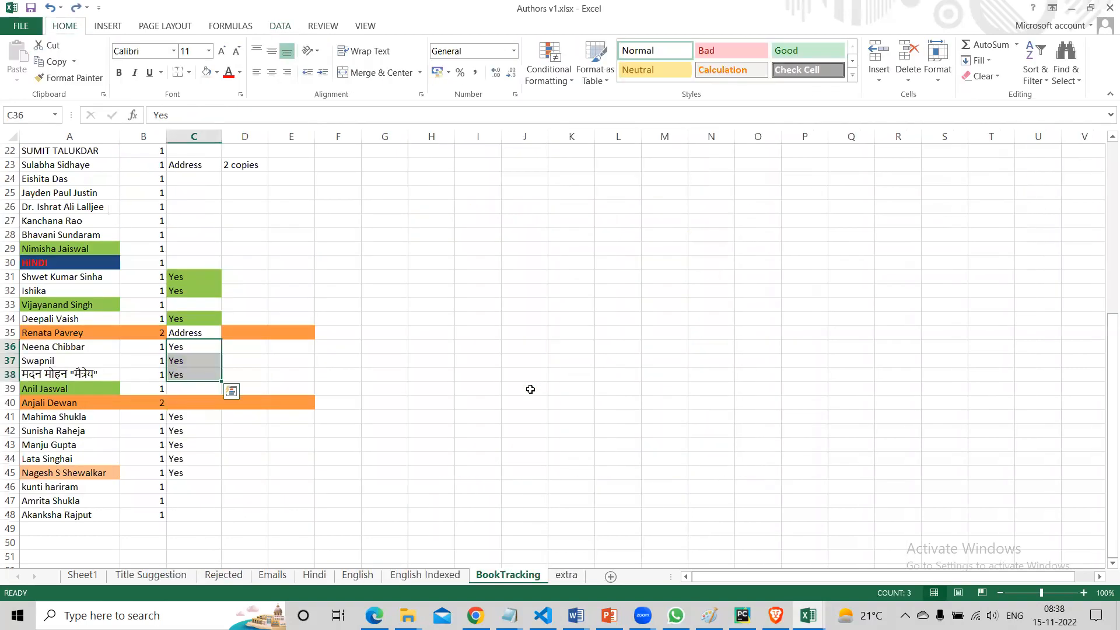
pyautogui.hotkey('alt', 'Tab')
pyautogui.click(711, 295)
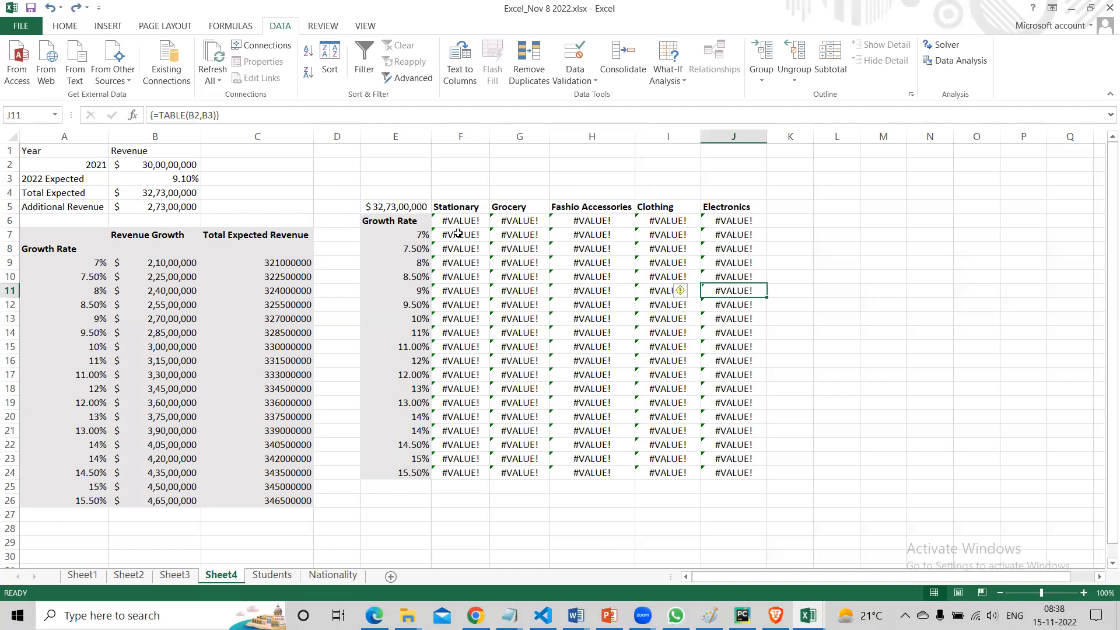
# Clear the data table results from F6:J24 below the division headings.
pyautogui.moveTo(455, 233); pyautogui.dragTo(749, 470)
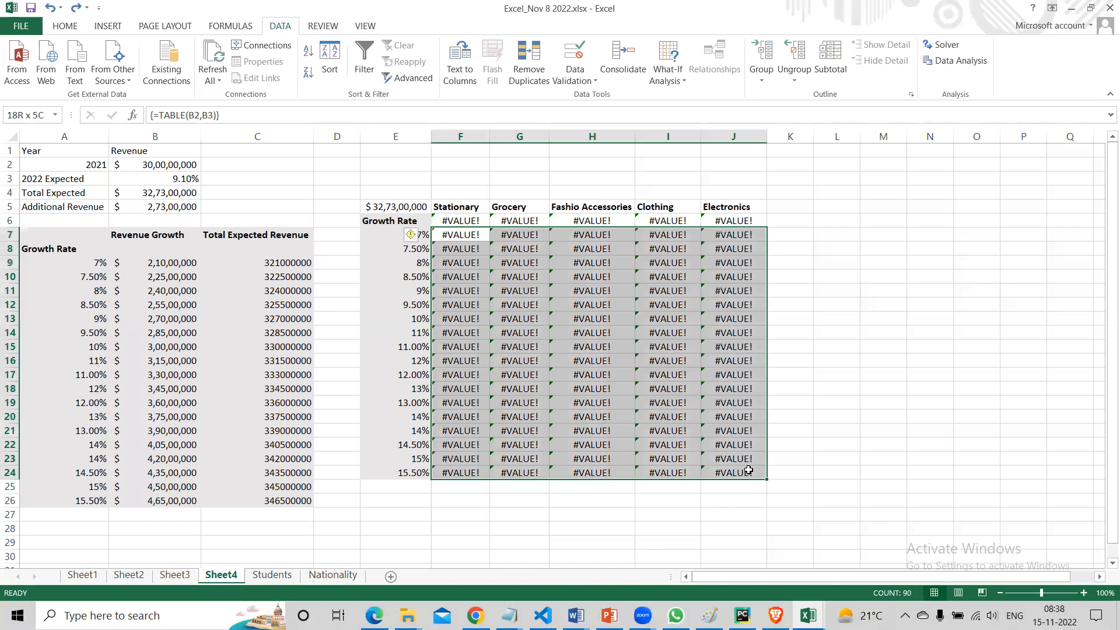
pyautogui.moveTo(445, 219); pyautogui.dragTo(751, 474)
pyautogui.press('Delete')
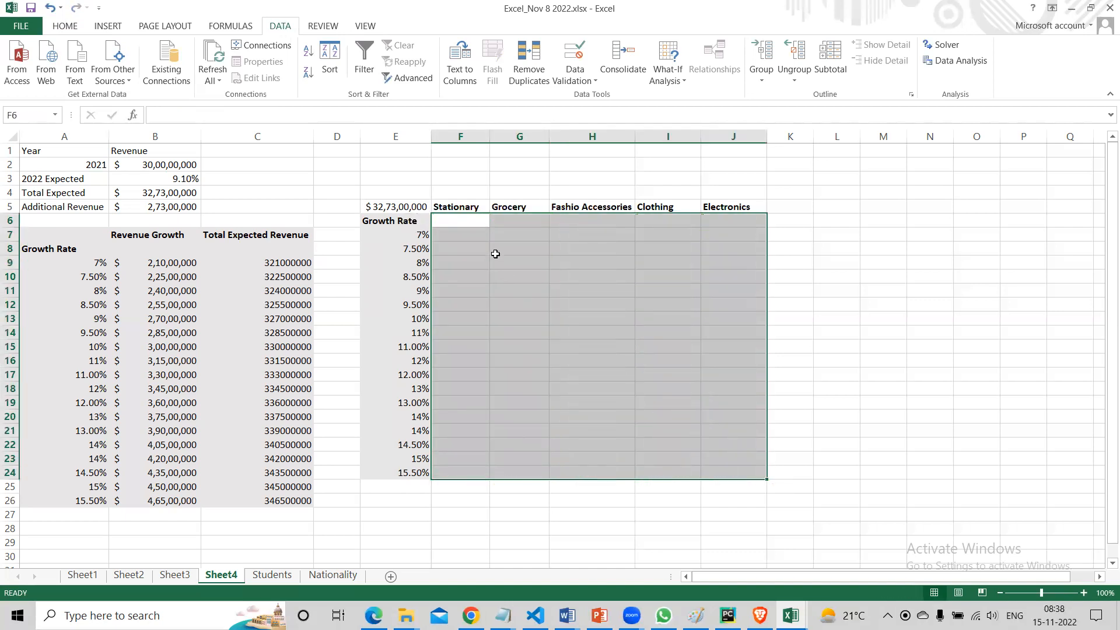
# Enter division revenues 30,000, 4,00,000, 5,00,000, 60000 and 70000 in F6:J6 below the division headings.
pyautogui.click(467, 221)
pyautogui.write('30,000')
pyautogui.press('Tab')
pyautogui.write('4,00,0')
pyautogui.write('00')
pyautogui.press('Tab')
pyautogui.write('5,00,00')
pyautogui.write('0')
pyautogui.press('Tab')
pyautogui.write('60000')
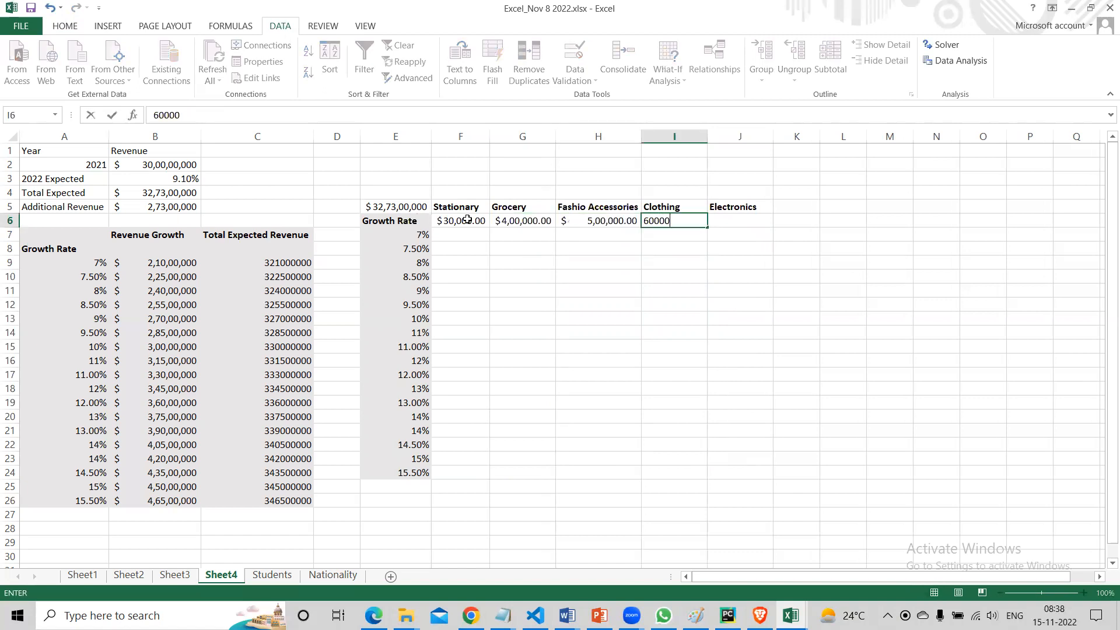
pyautogui.press('Tab')
pyautogui.write('70000')
pyautogui.hotkey('ctrl', 'Return')
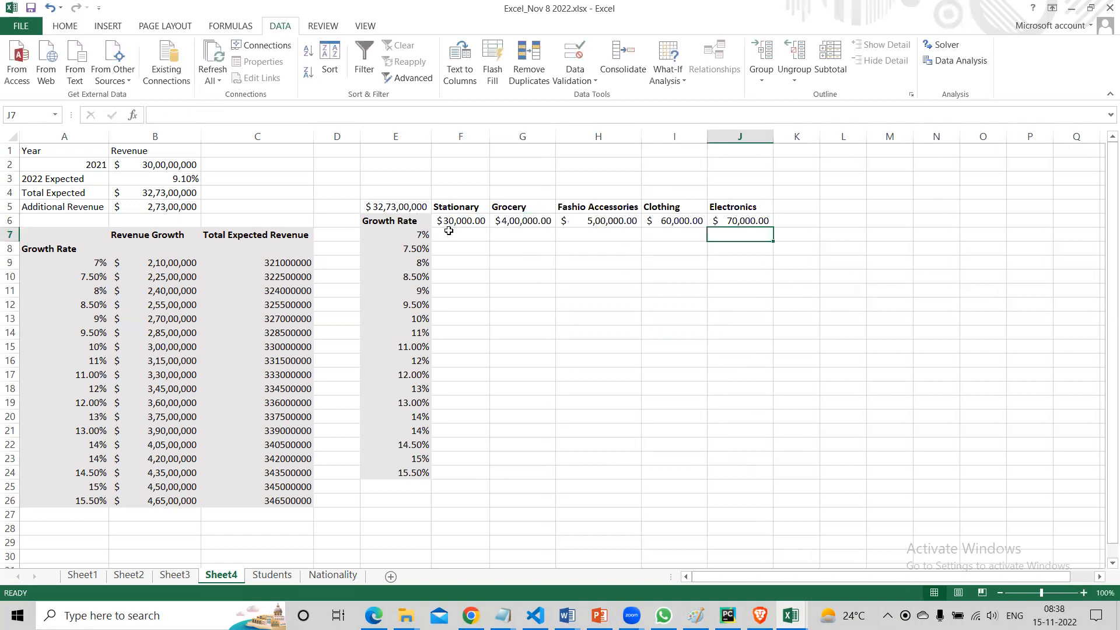
# Try to create a two-variable data table over E6:J24 with row input cell B2 and column input cell B3.
pyautogui.moveTo(450, 234); pyautogui.dragTo(461, 248)
pyautogui.moveTo(533, 283); pyautogui.dragTo(785, 470)
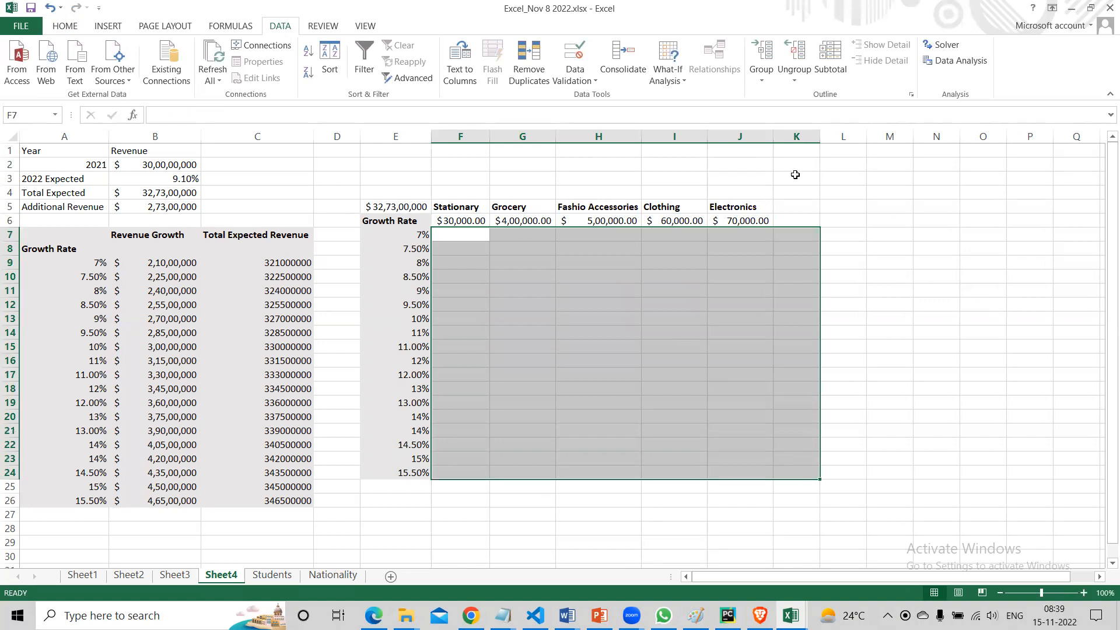
pyautogui.moveTo(400, 221); pyautogui.dragTo(519, 261)
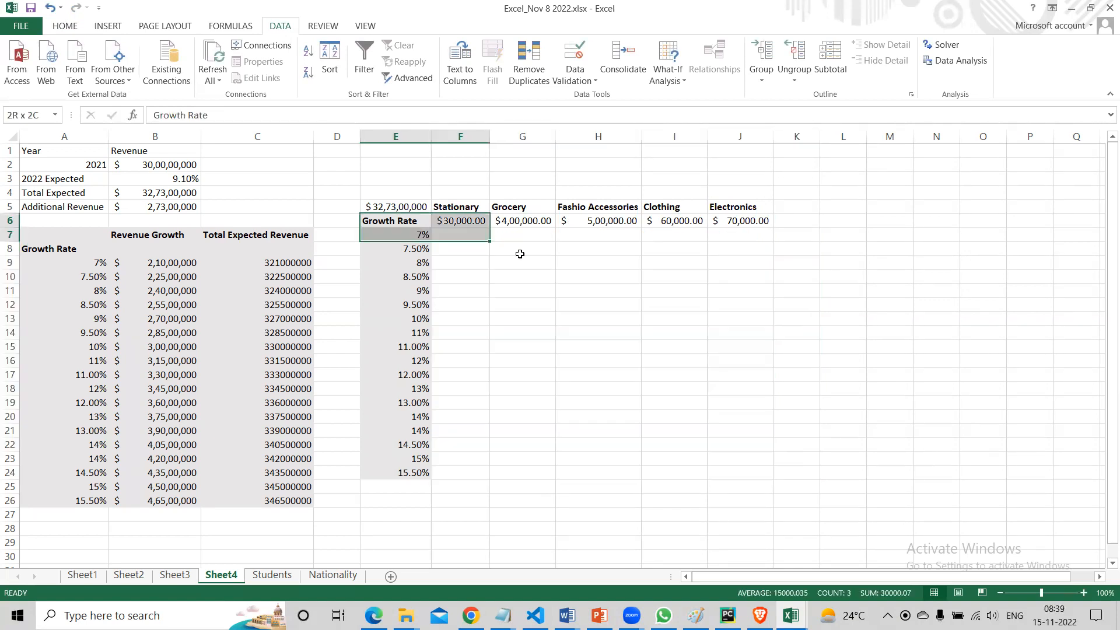
pyautogui.moveTo(726, 371); pyautogui.dragTo(760, 444)
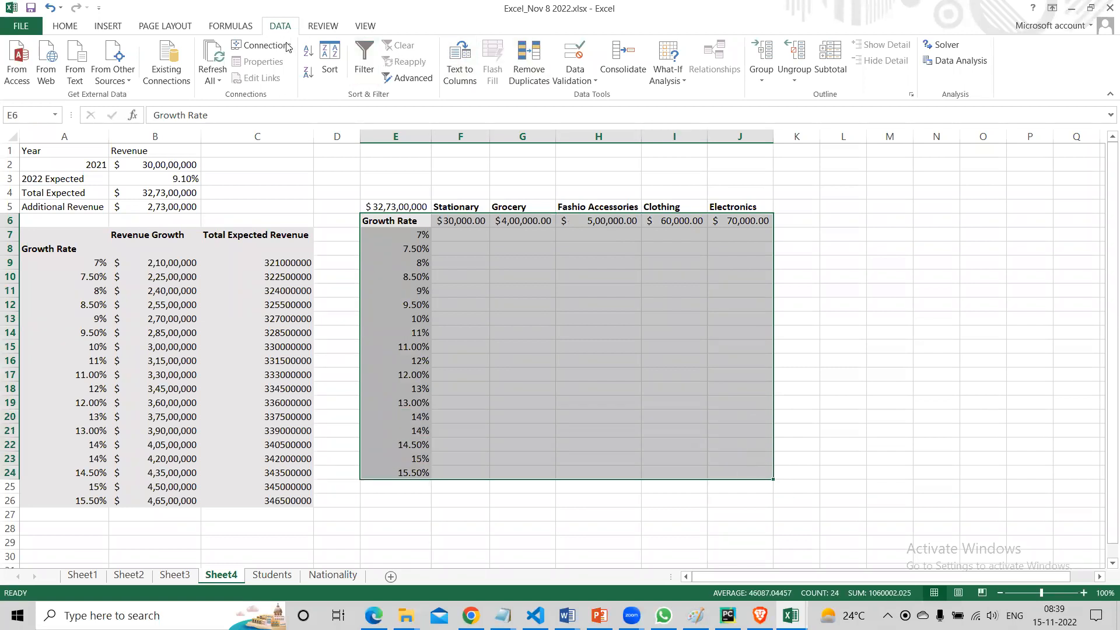
pyautogui.click(680, 84)
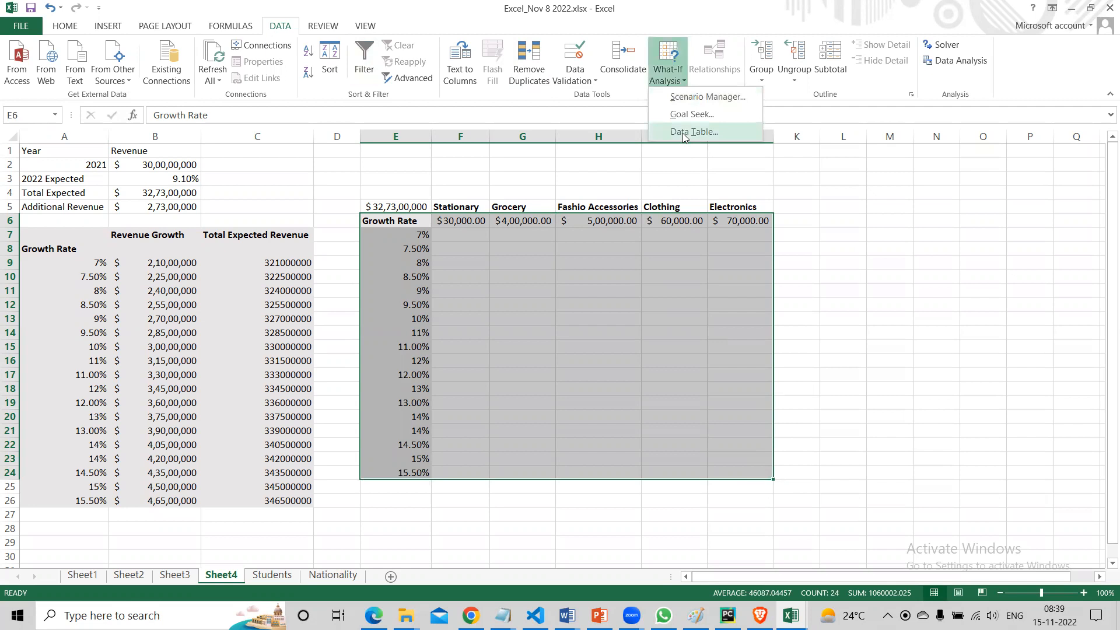
pyautogui.click(682, 128)
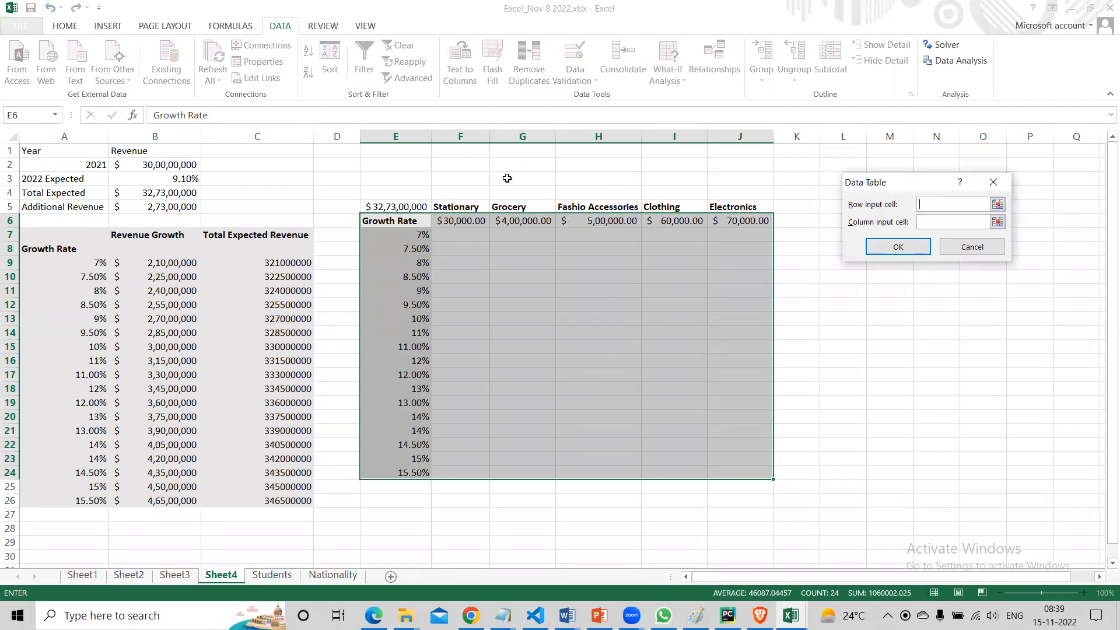
pyautogui.click(161, 165)
pyautogui.click(947, 221)
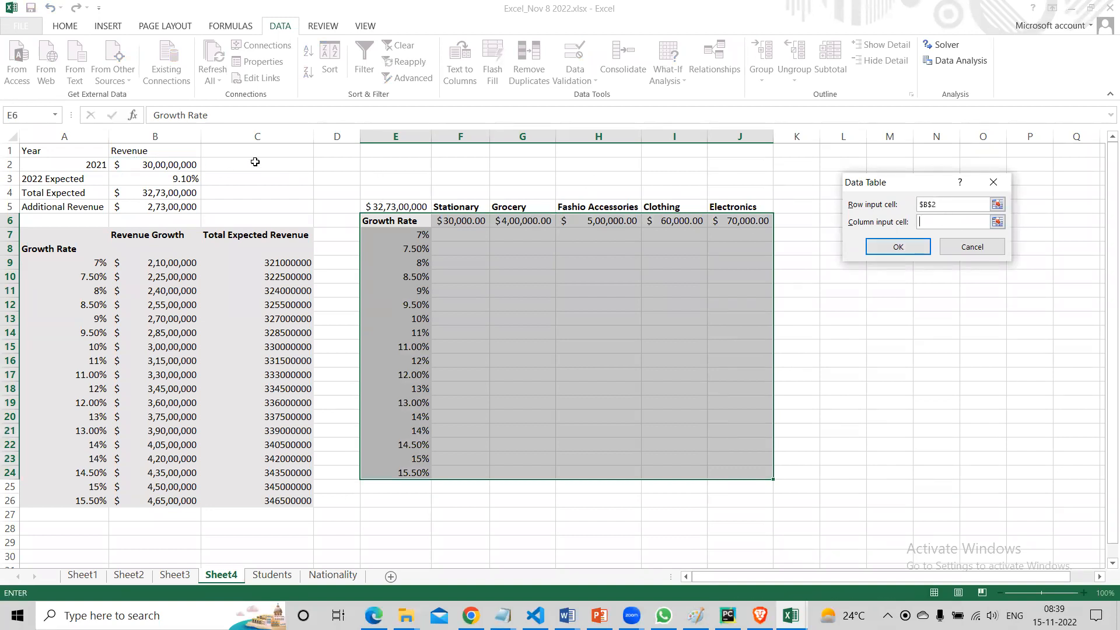
pyautogui.click(189, 179)
pyautogui.click(898, 247)
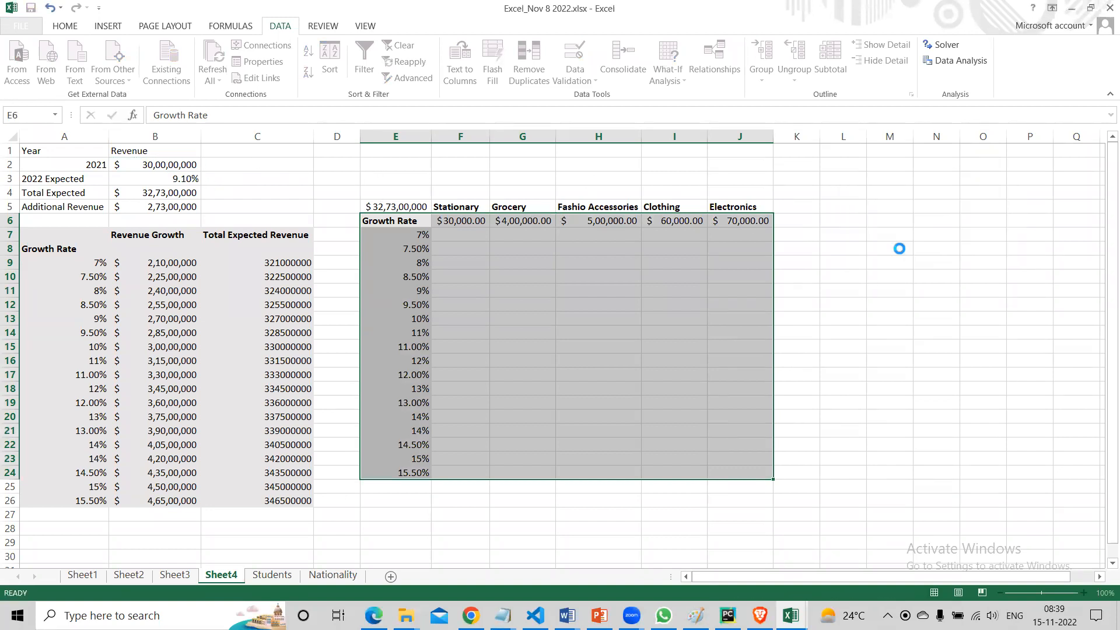
pyautogui.click(747, 280)
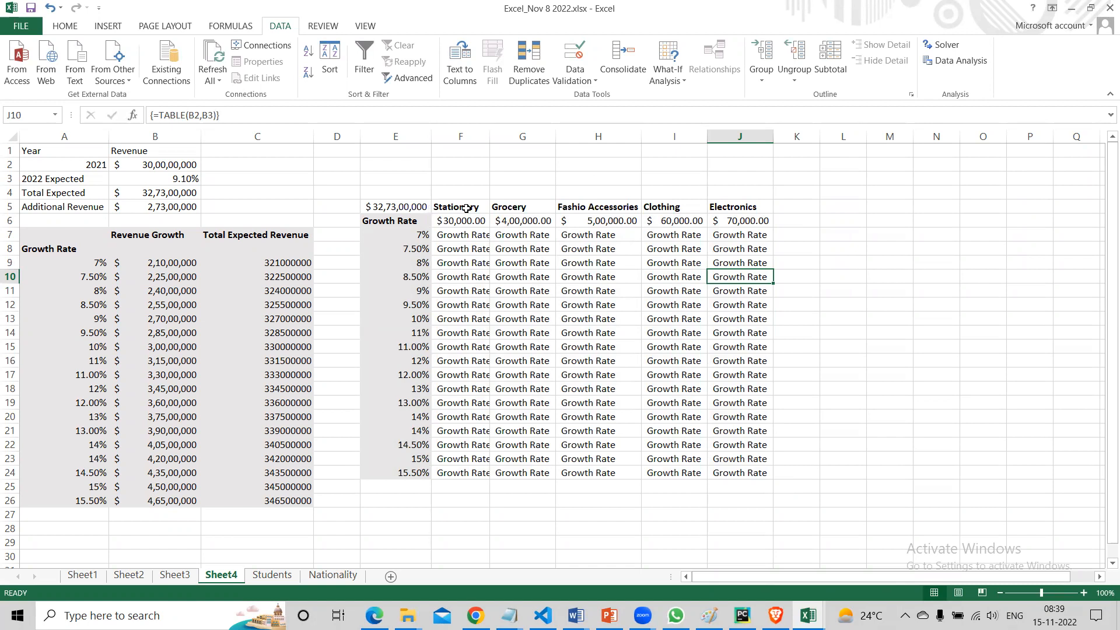
# Clear the data table results from F7:J24, keeping the division revenues in row 6.
pyautogui.click(466, 233)
pyautogui.moveTo(525, 264); pyautogui.dragTo(750, 474)
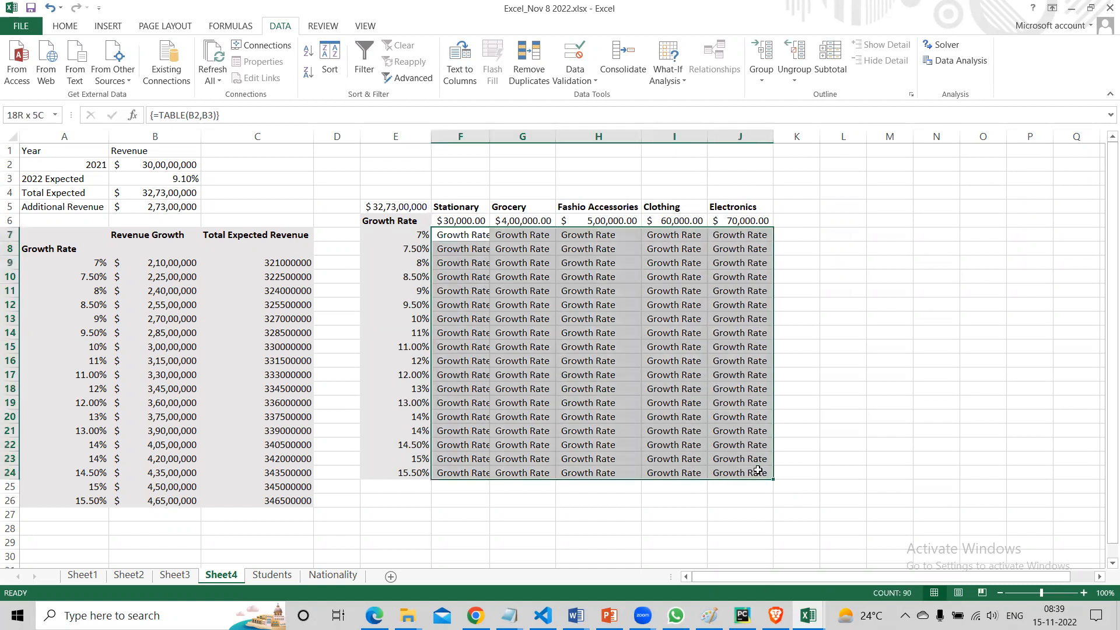
pyautogui.press('Delete')
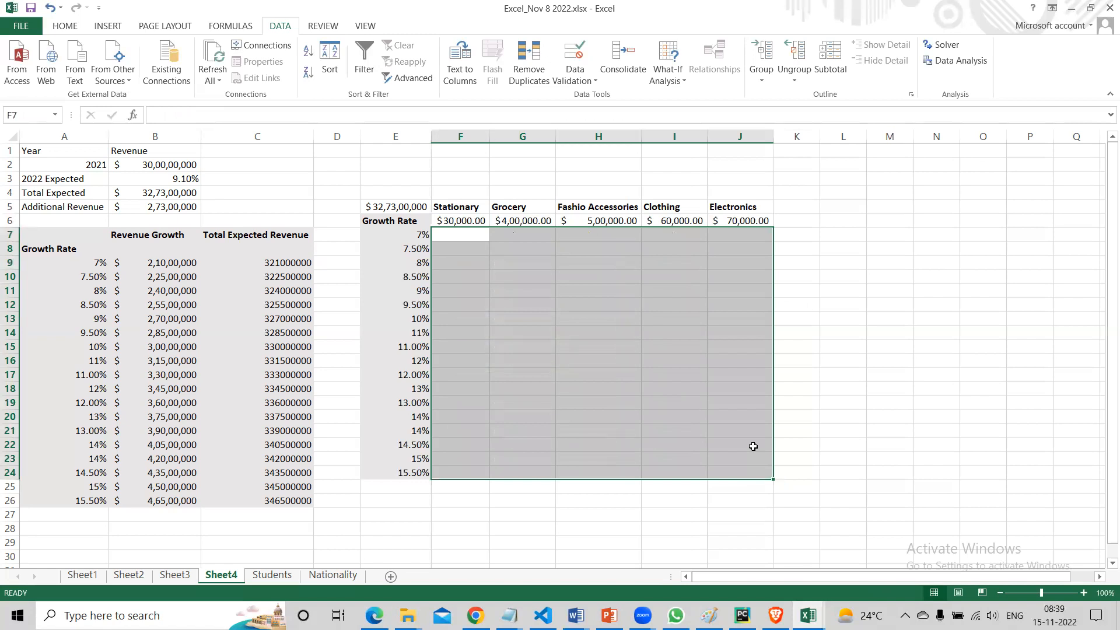
# Replace the Growth Rate heading in E6 with a reference to the Total Expected cell B4.
pyautogui.click(406, 219)
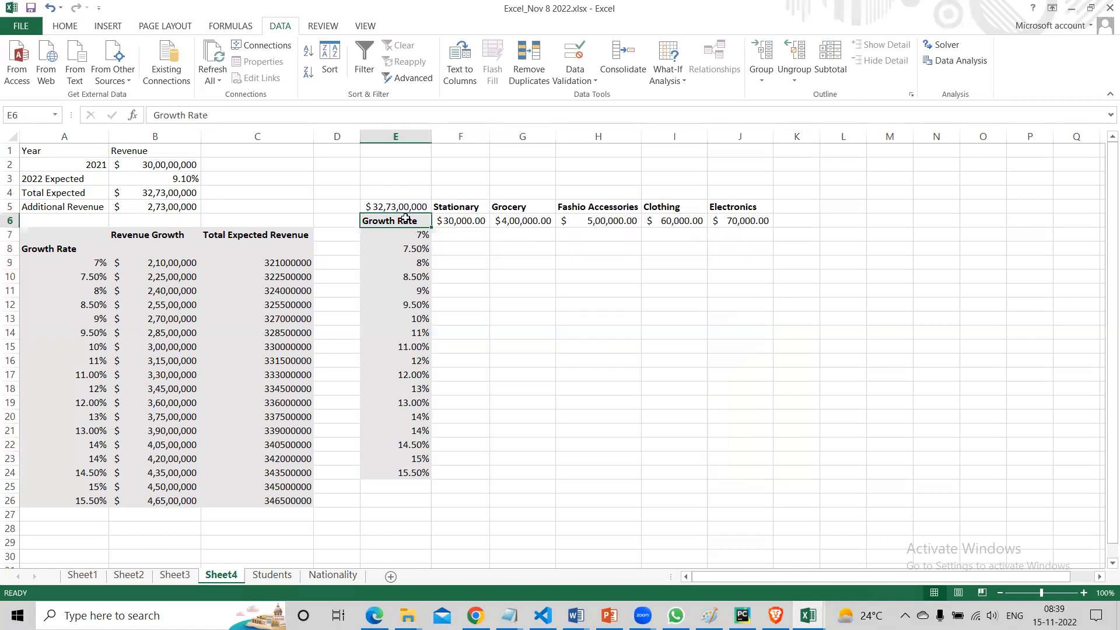
pyautogui.press('Delete')
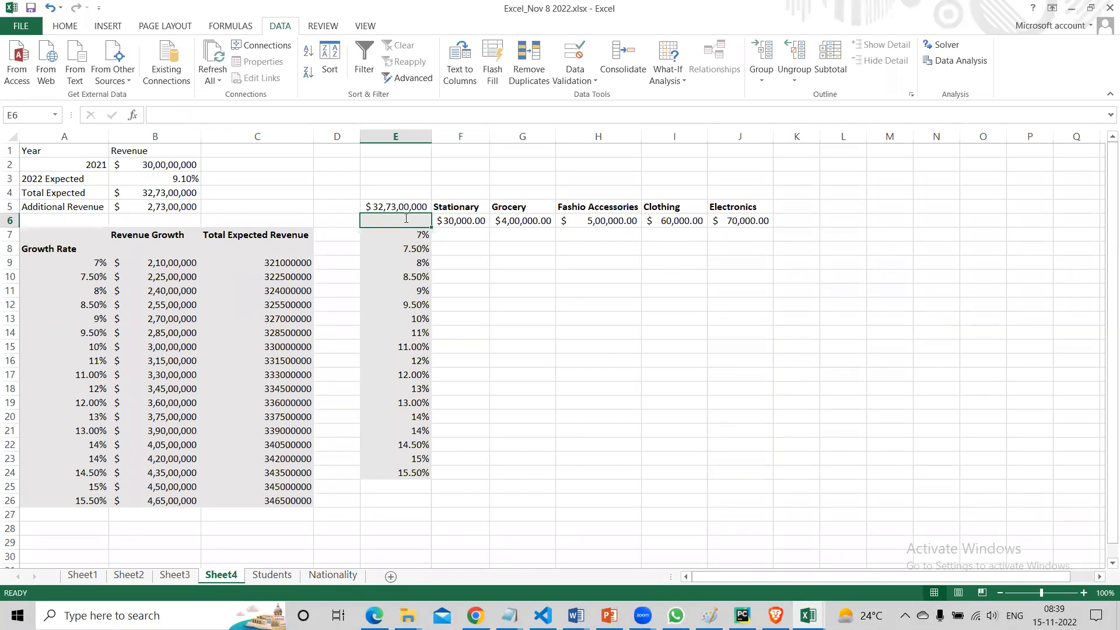
pyautogui.write('=')
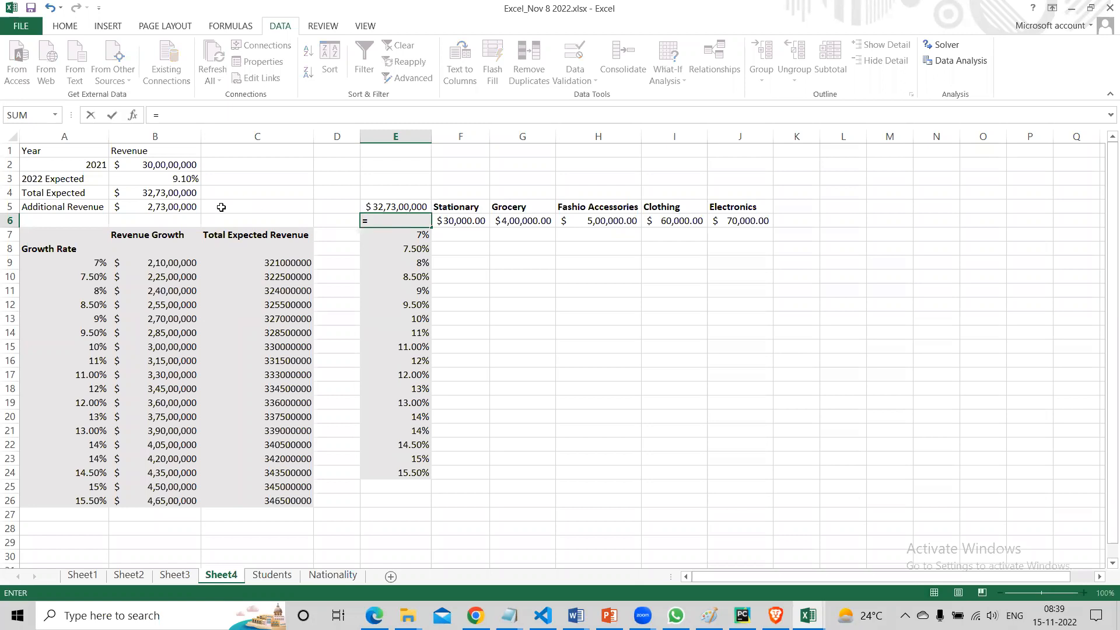
pyautogui.click(175, 193)
pyautogui.press('Return')
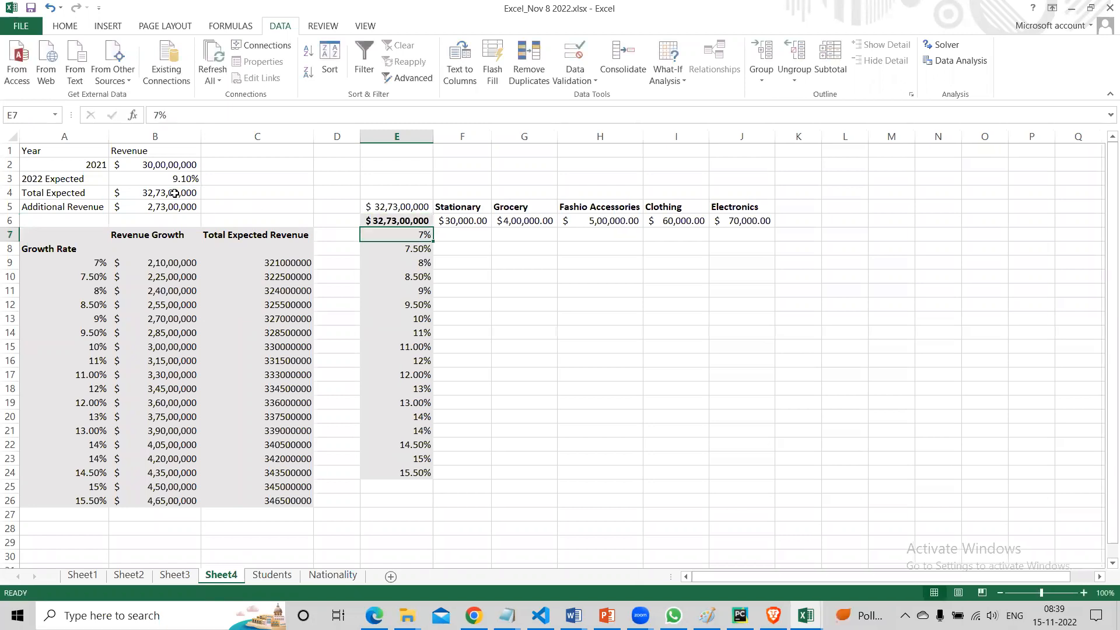
# Clear the duplicate total from cell E5 above the two-variable table.
pyautogui.click(395, 207)
pyautogui.press('Delete')
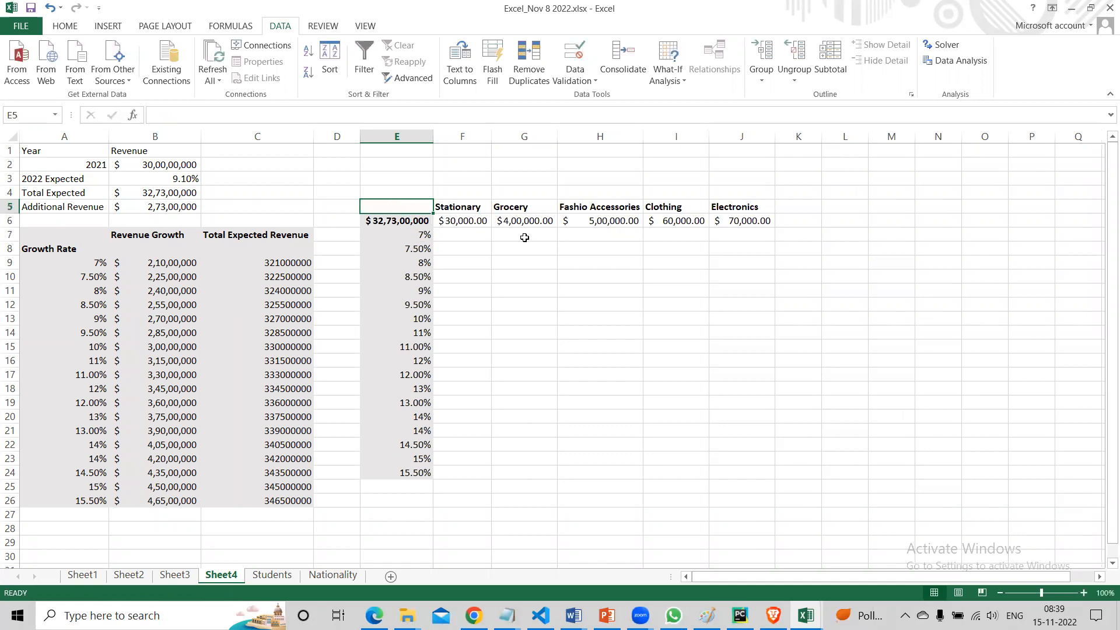
pyautogui.click(523, 260)
# Create a two-variable data table over E6:J24 with row input cell B2 and column input cell B3.
pyautogui.moveTo(405, 220); pyautogui.dragTo(734, 468)
pyautogui.click(662, 72)
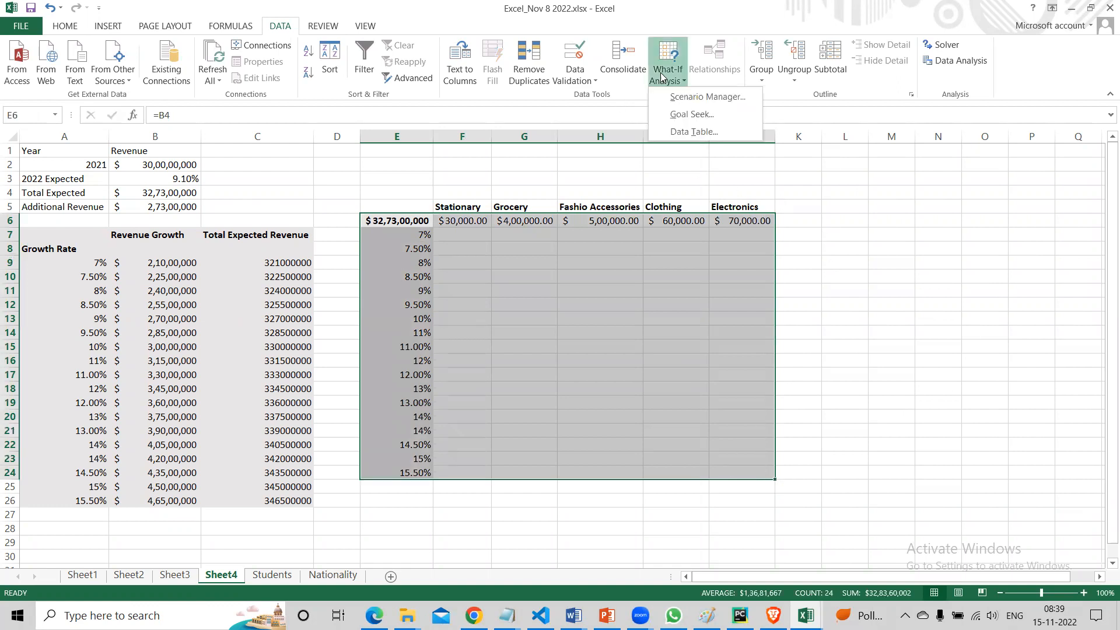
pyautogui.click(682, 114)
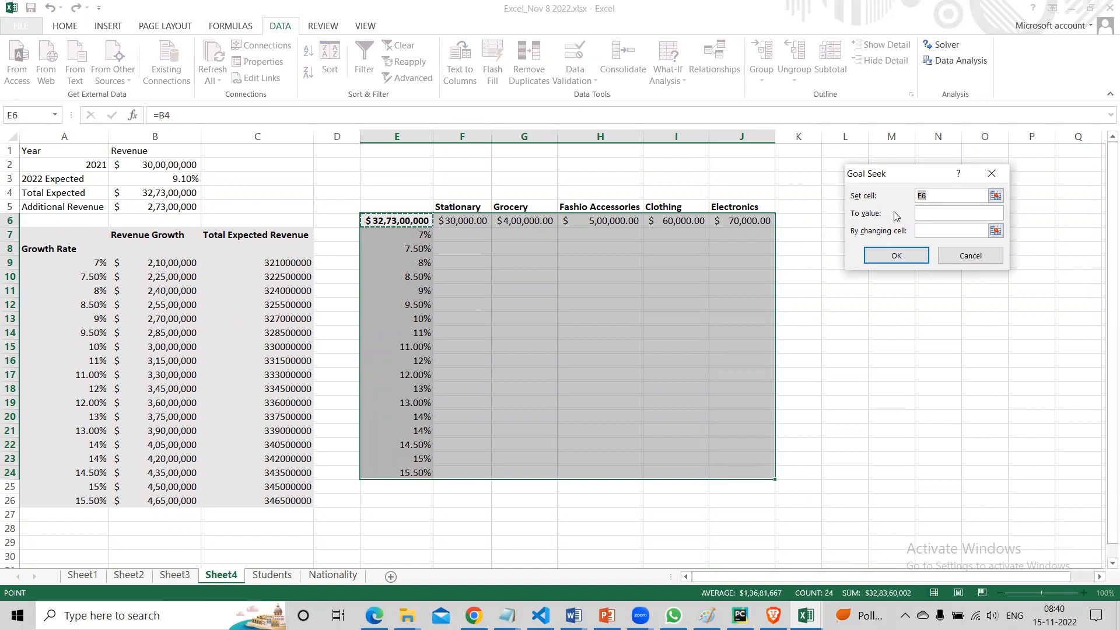
pyautogui.click(975, 255)
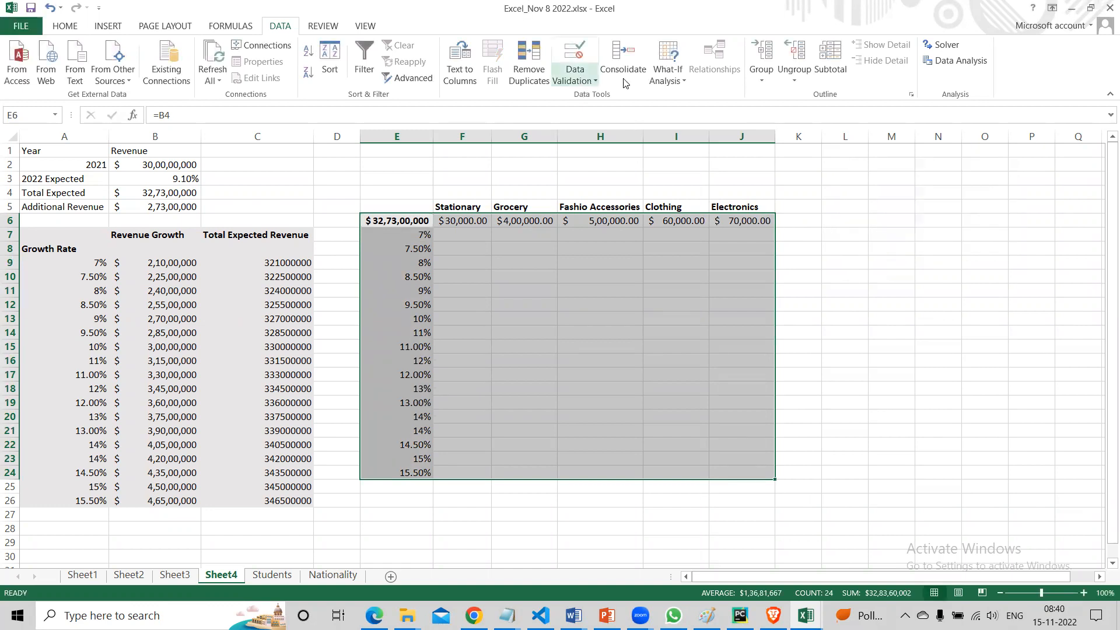
pyautogui.click(666, 75)
pyautogui.click(682, 134)
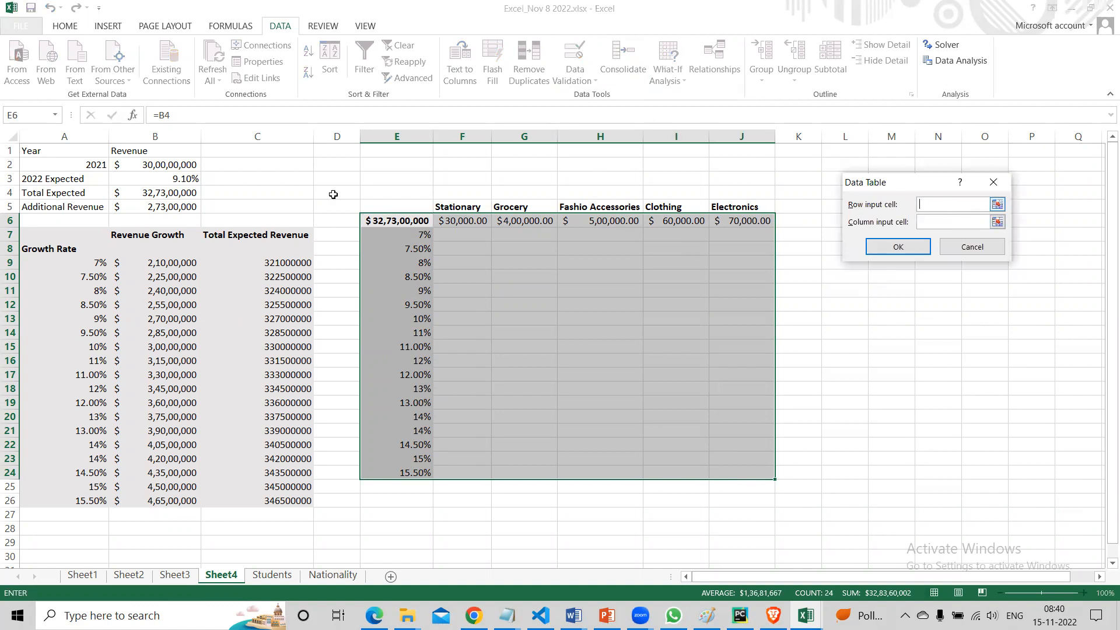
pyautogui.click(178, 163)
pyautogui.click(936, 224)
pyautogui.click(176, 179)
pyautogui.click(921, 252)
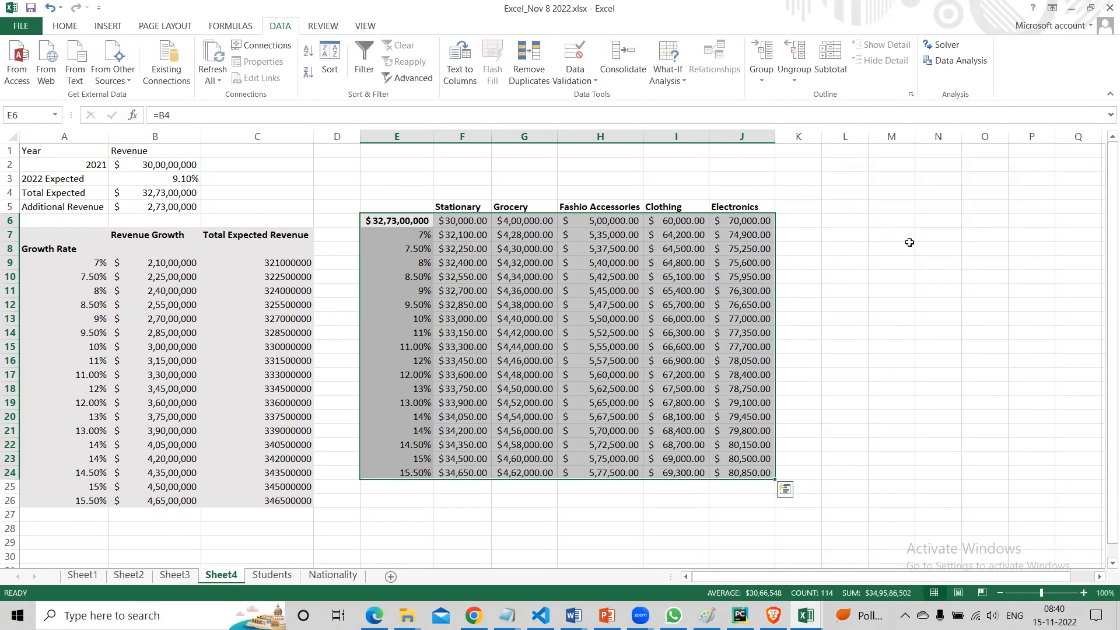
# Make the division revenues in F6:J6 bold.
pyautogui.click(901, 315)
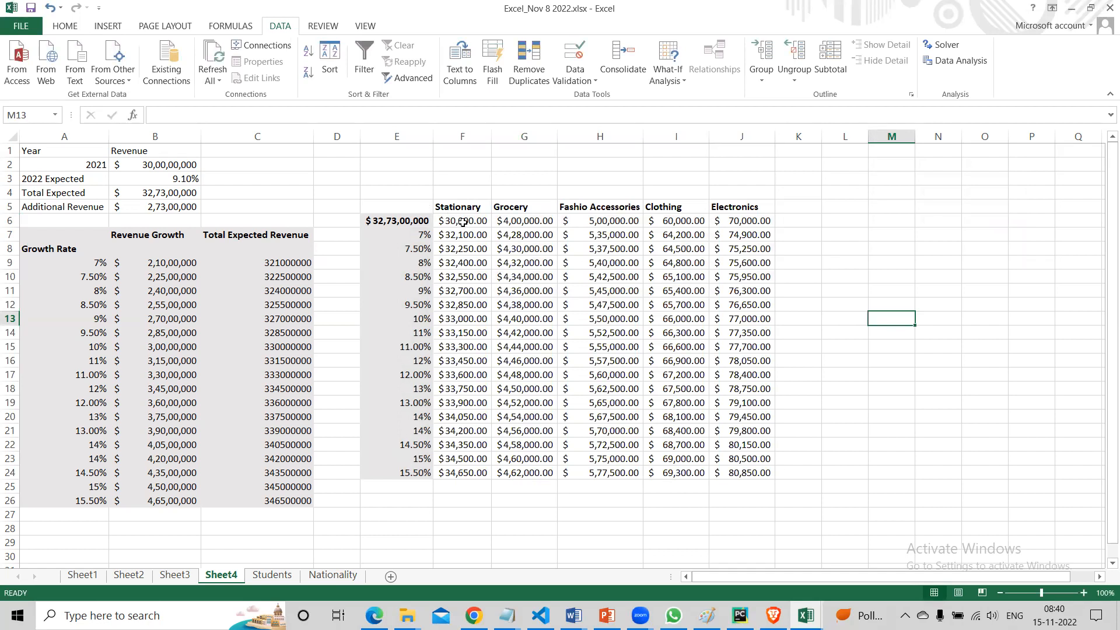
pyautogui.moveTo(464, 221); pyautogui.dragTo(754, 227)
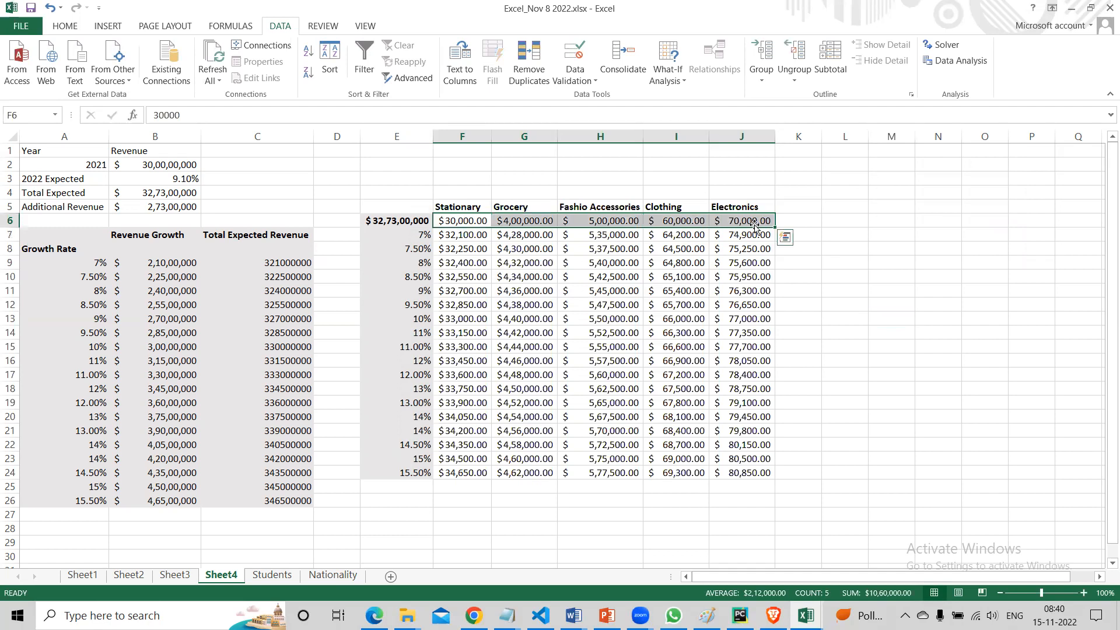
pyautogui.hotkey('ctrl', 'b')
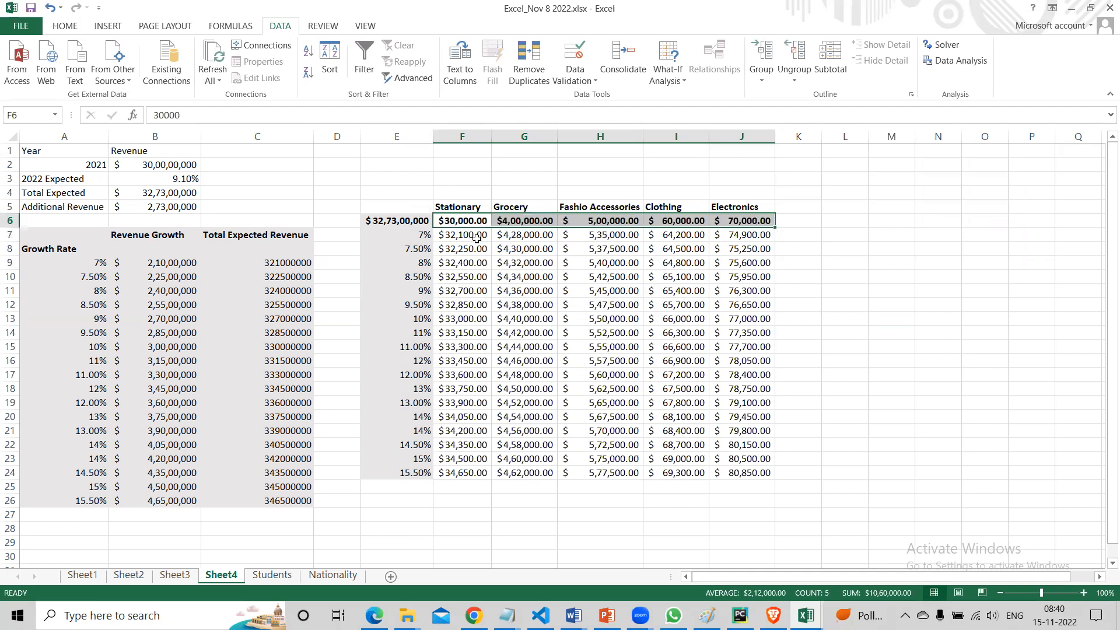
# Examine how the data table results combine each growth rate with the Stationary and Clothing revenues.
pyautogui.click(455, 234)
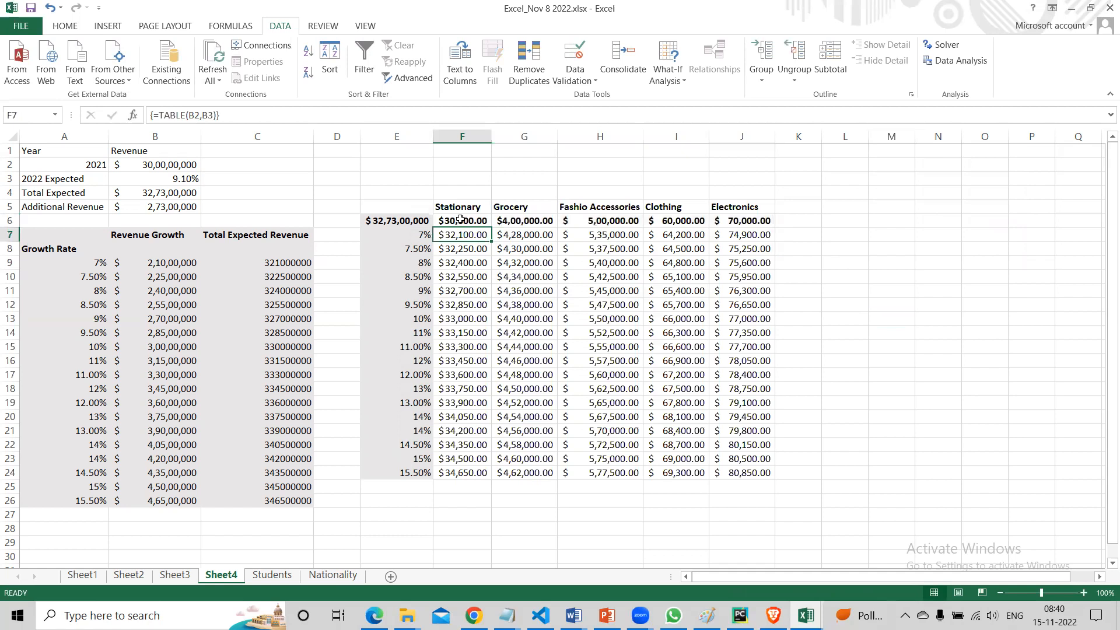
pyautogui.click(421, 234)
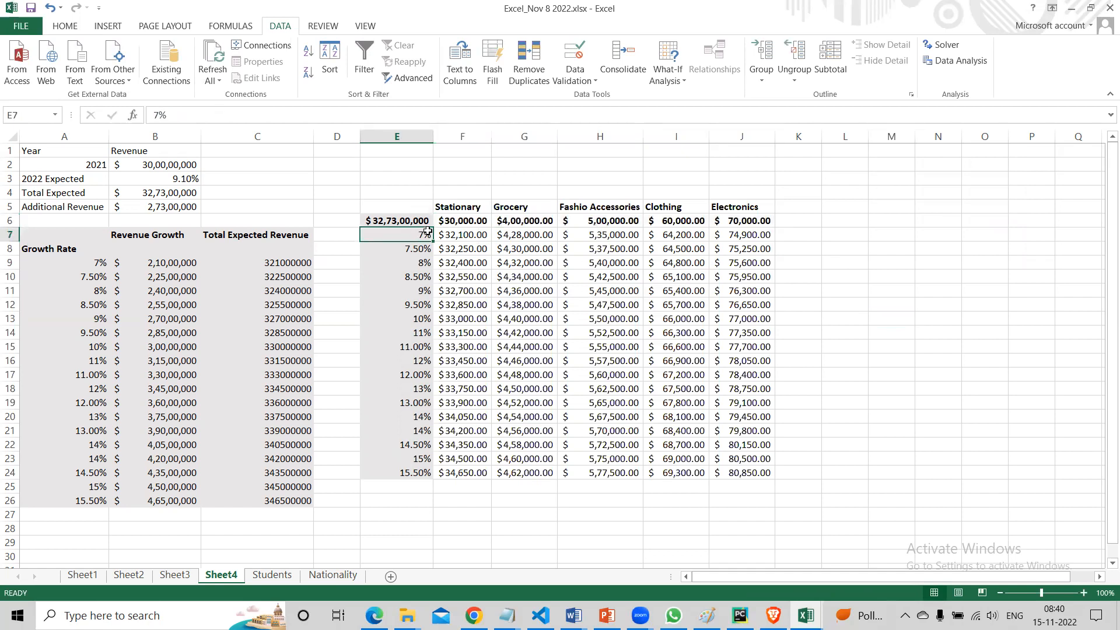
pyautogui.click(462, 220)
pyautogui.click(427, 232)
pyautogui.click(465, 234)
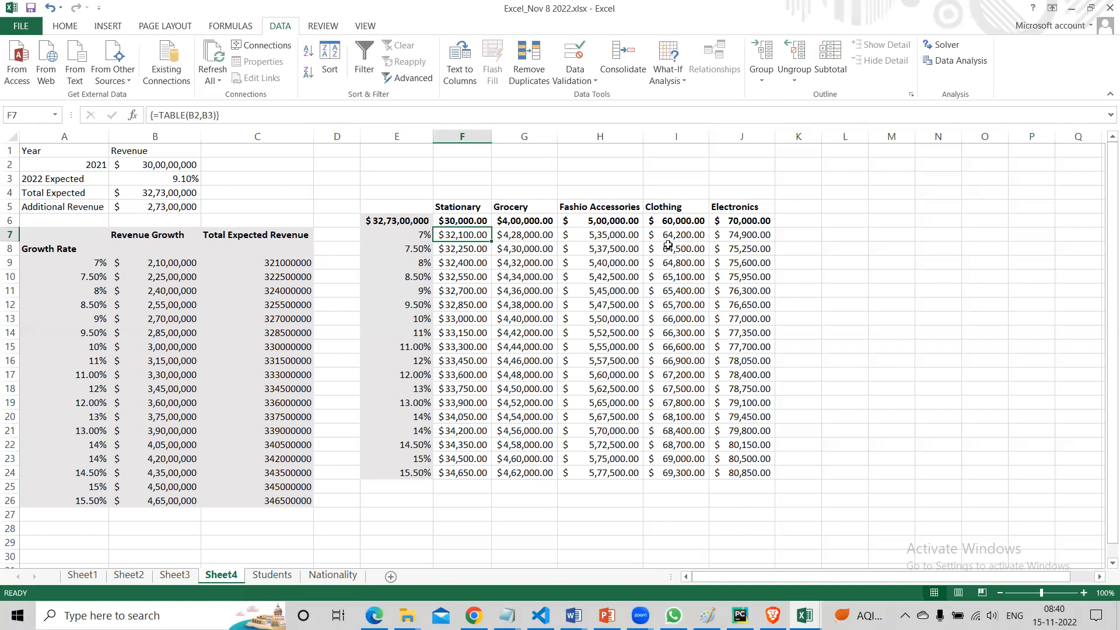
pyautogui.moveTo(677, 221); pyautogui.dragTo(681, 276)
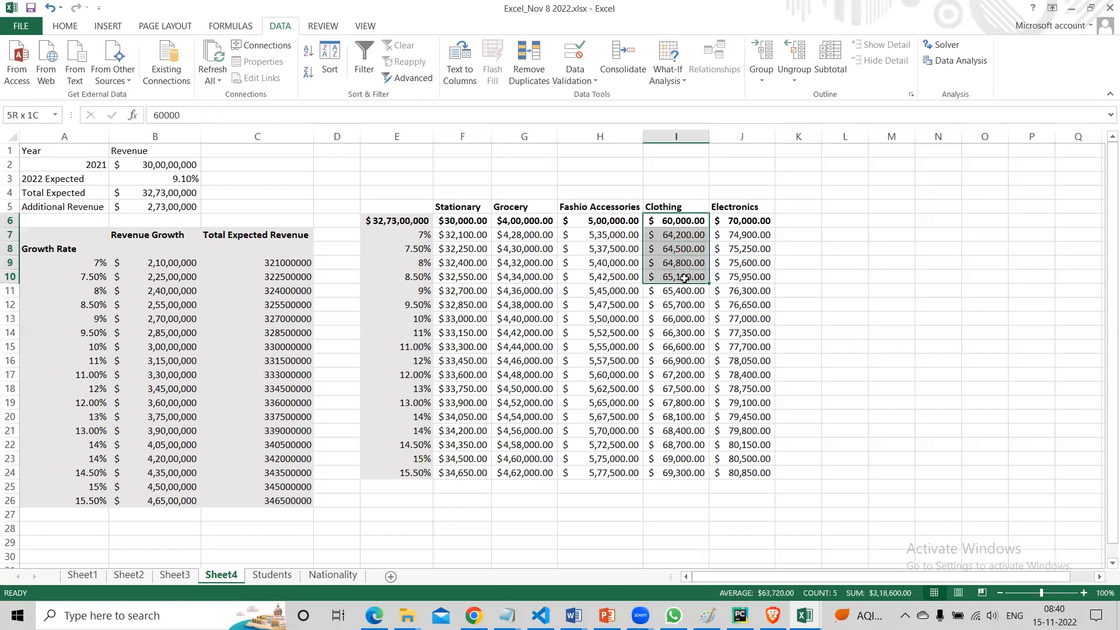
pyautogui.moveTo(422, 375); pyautogui.dragTo(670, 372)
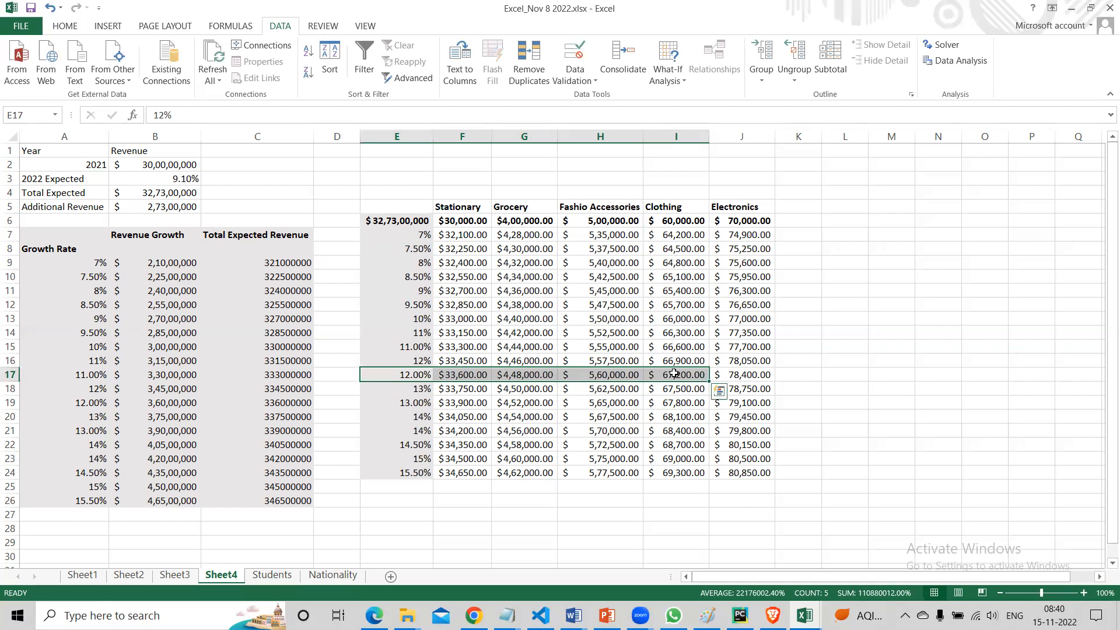
# Shade the Clothing result for 12.00% growth in I17 with a light gray fill.
pyautogui.click(672, 371)
pyautogui.click(64, 27)
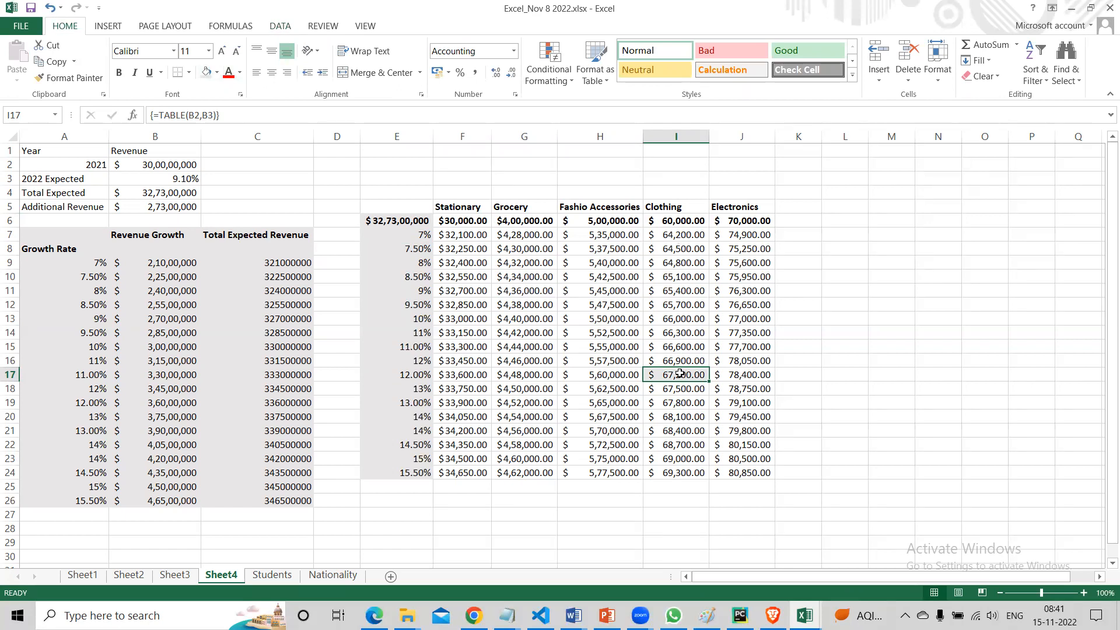
pyautogui.click(874, 372)
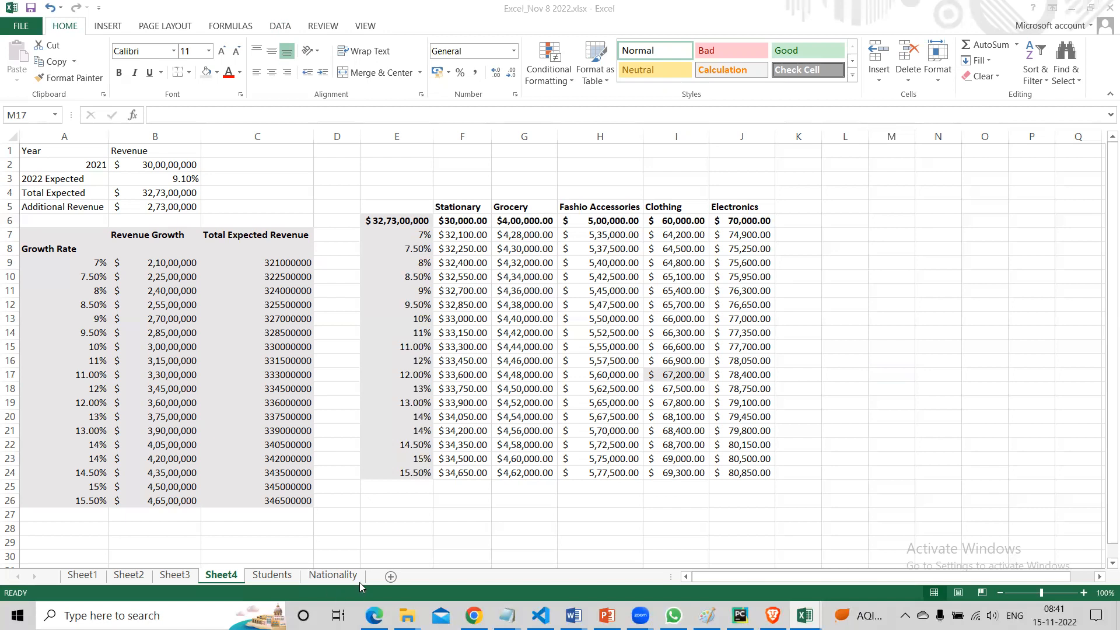
# Insert a new worksheet after Sheet4 and widen its column A.
pyautogui.click(393, 580)
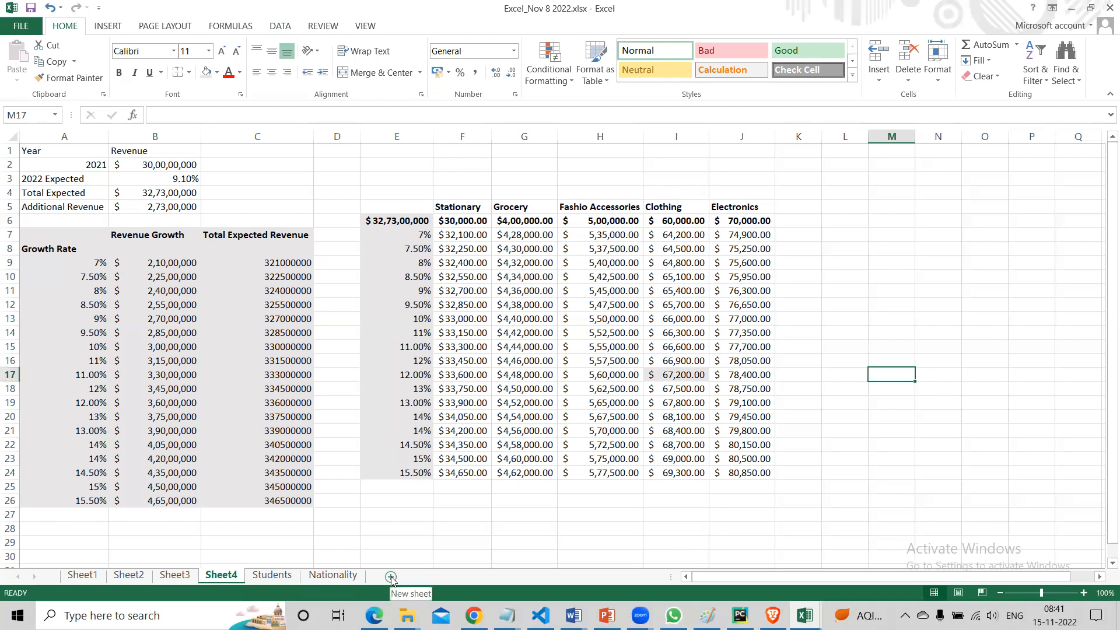
pyautogui.click(390, 577)
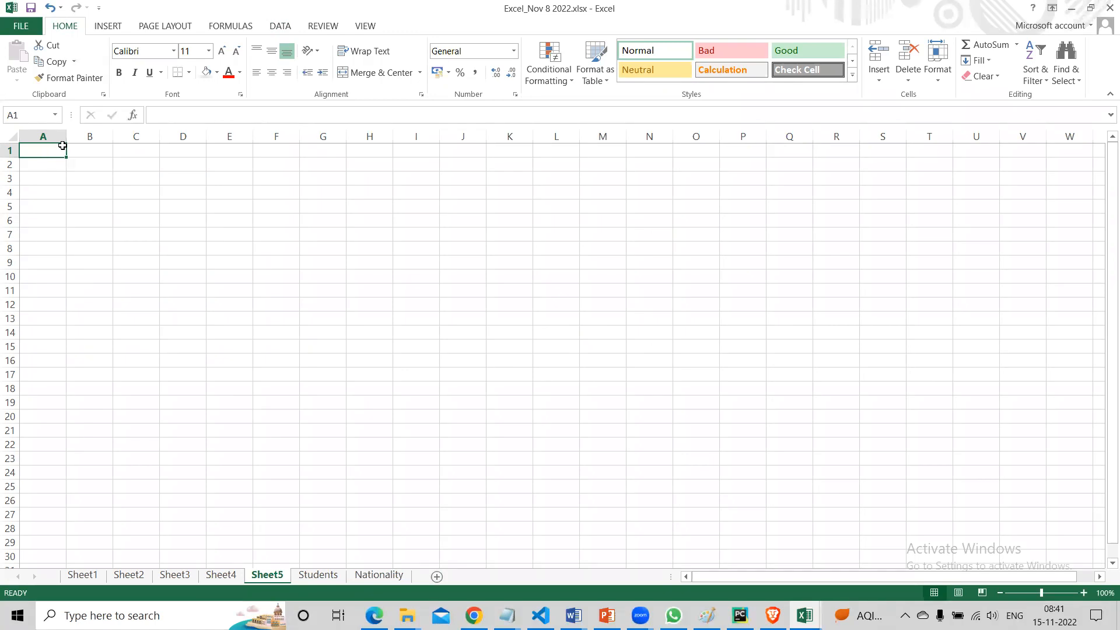
pyautogui.moveTo(66, 138); pyautogui.dragTo(109, 138)
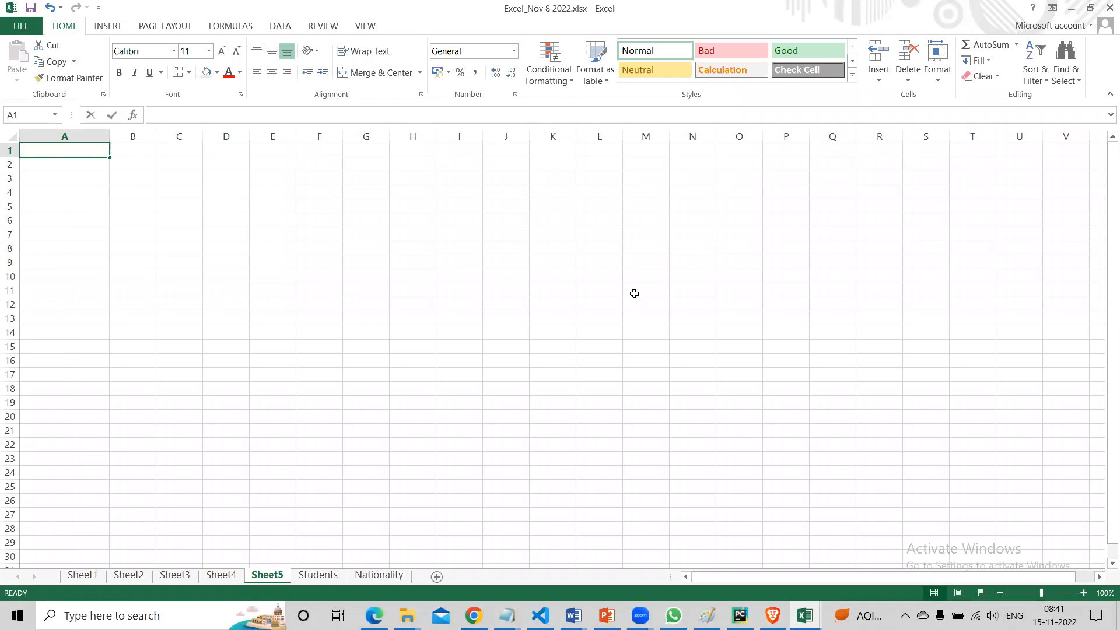
pyautogui.write('Total Input')
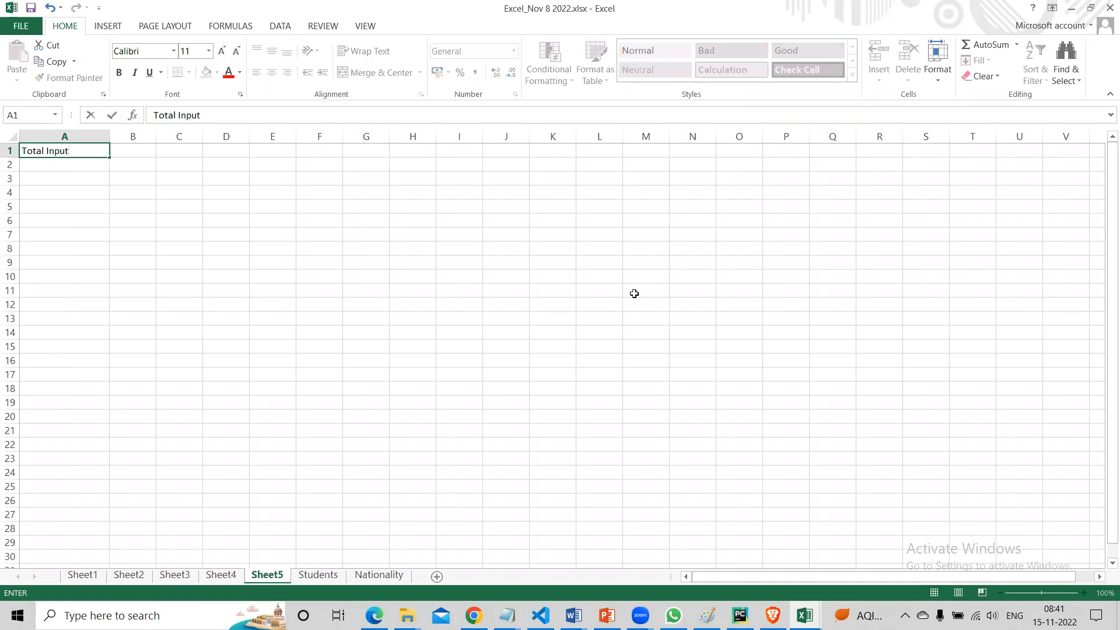
pyautogui.press('Tab')
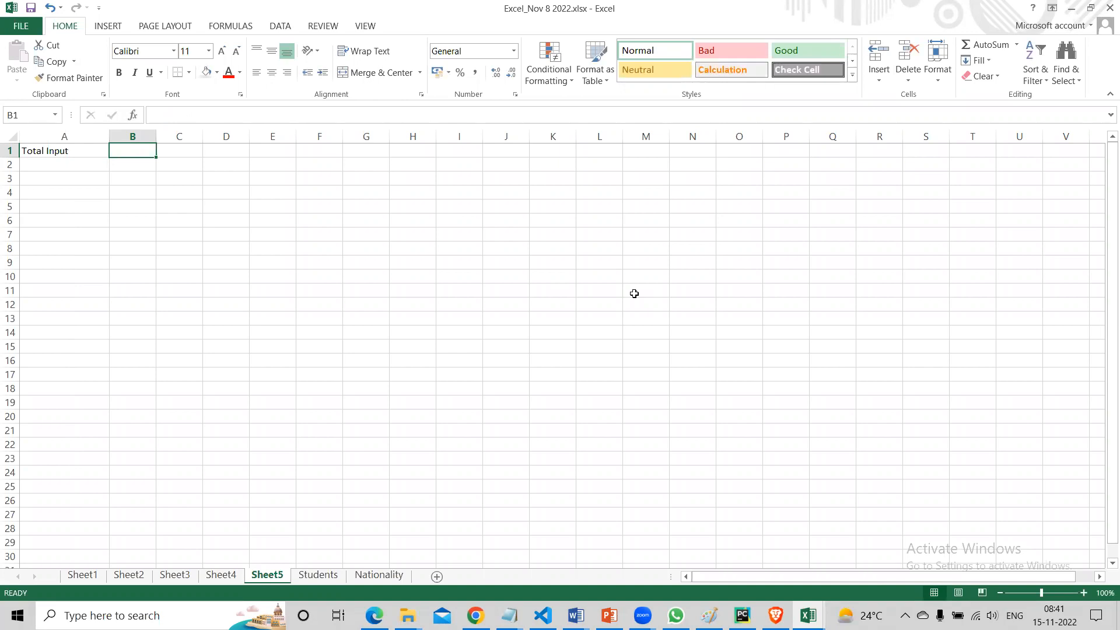
pyautogui.press('Left')
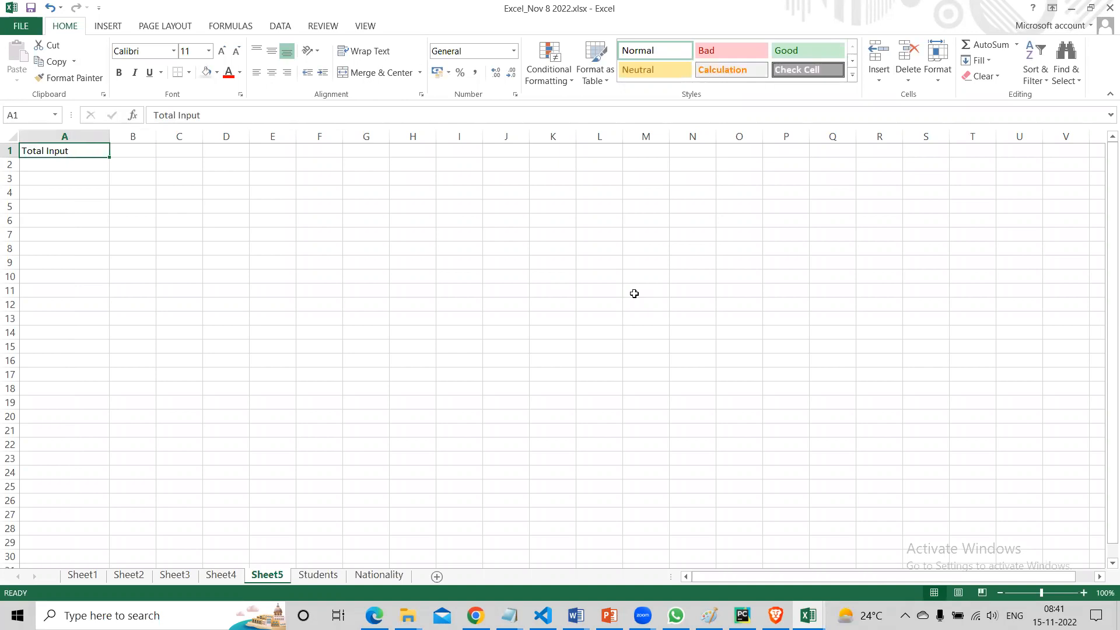
# Enter the label Quantity in A1 and the value 100 in B1.
pyautogui.write('Quantit')
pyautogui.press('BackSpace')
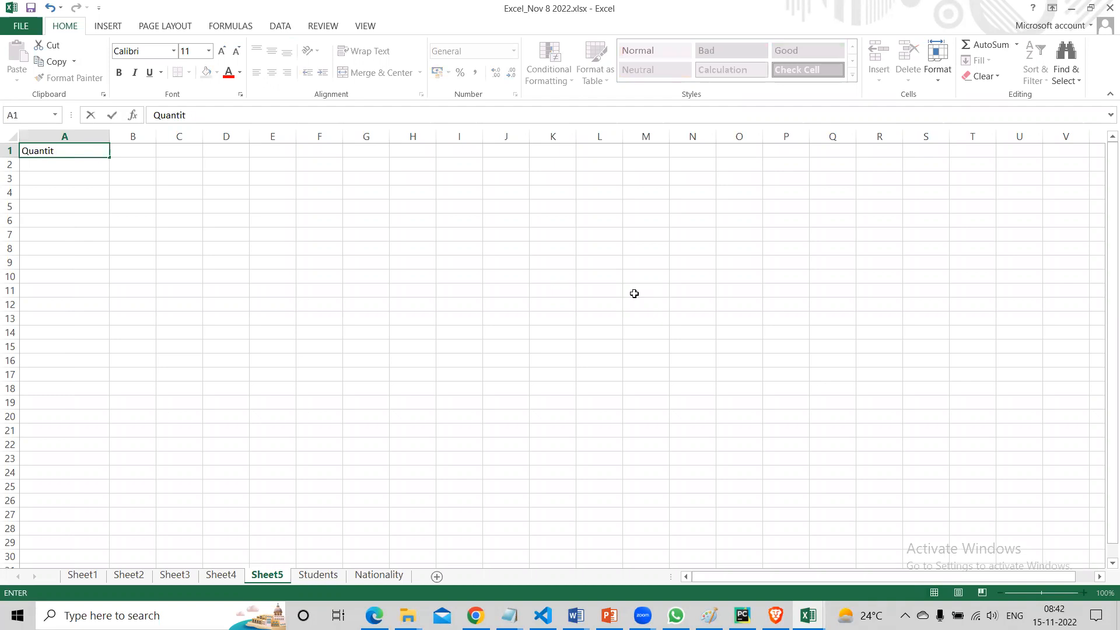
pyautogui.press('Tab')
pyautogui.write('100')
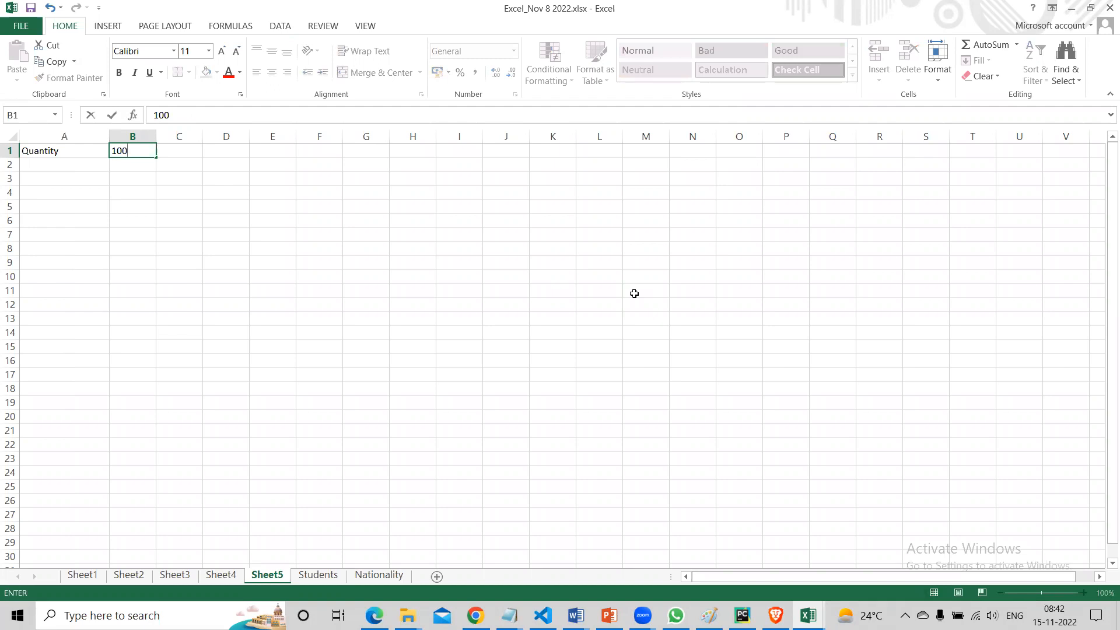
pyautogui.press('Return')
pyautogui.press('Left')
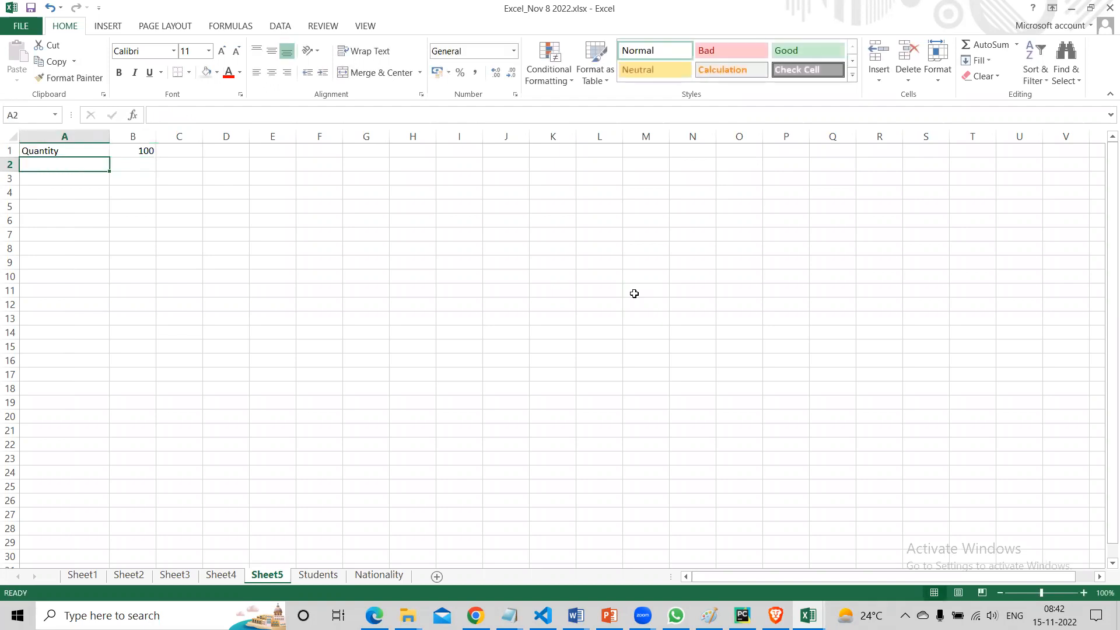
# Enter the label Price in A2 and the value $30 in B2.
pyautogui.write('Price')
pyautogui.press('Tab')
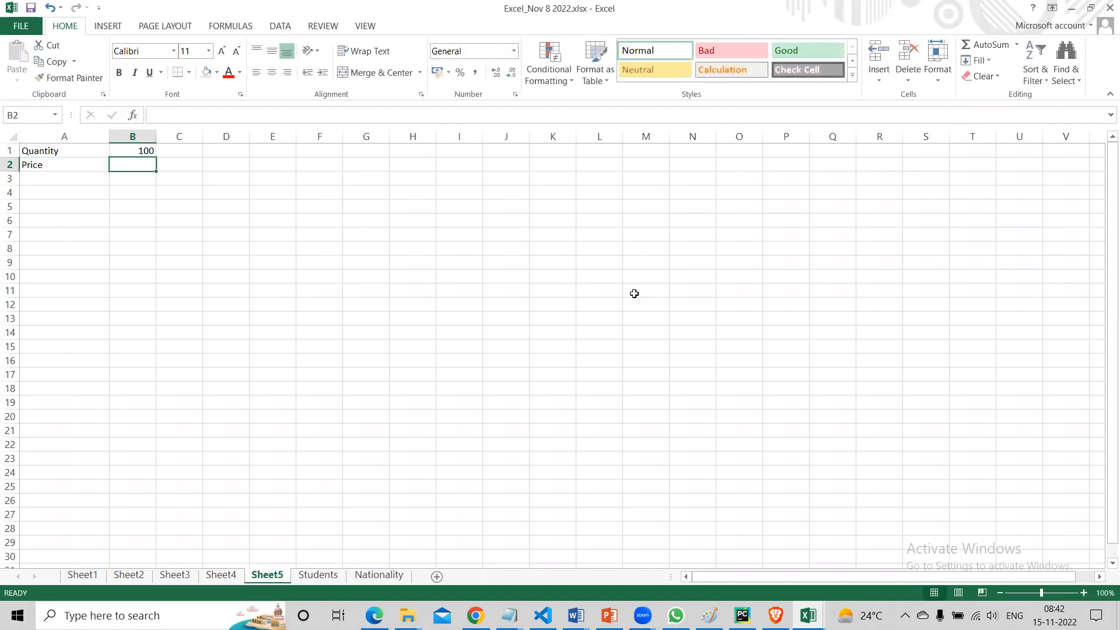
pyautogui.write('$30')
pyautogui.press('Return')
pyautogui.press('Left')
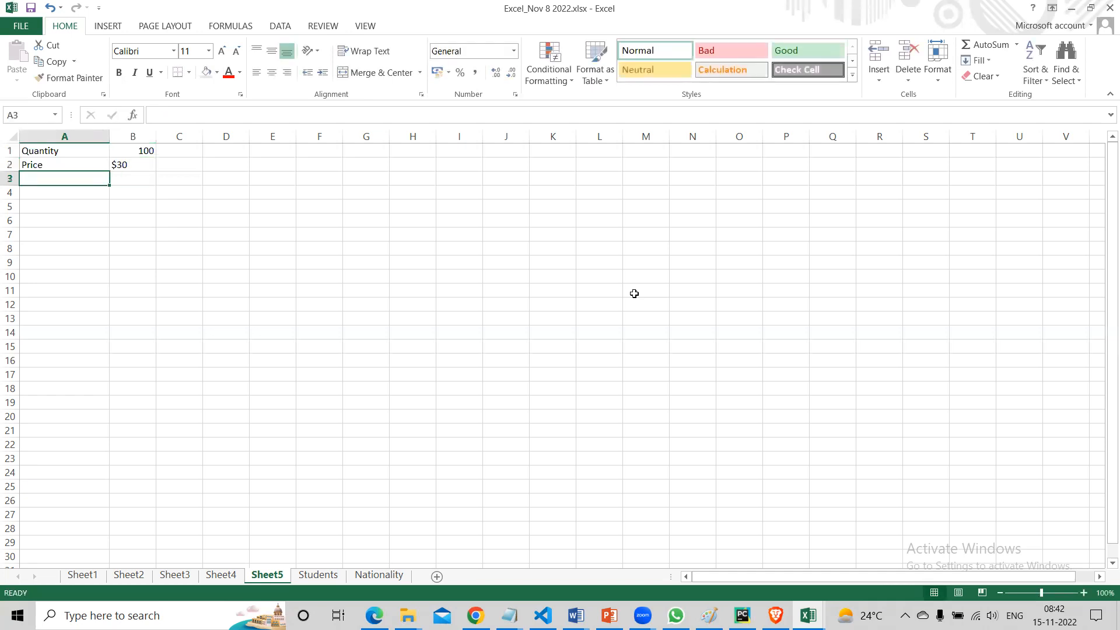
# Label A3 Total Cost and calculate it in B3 with the formula =B2*B1.
pyautogui.write('Total Cost')
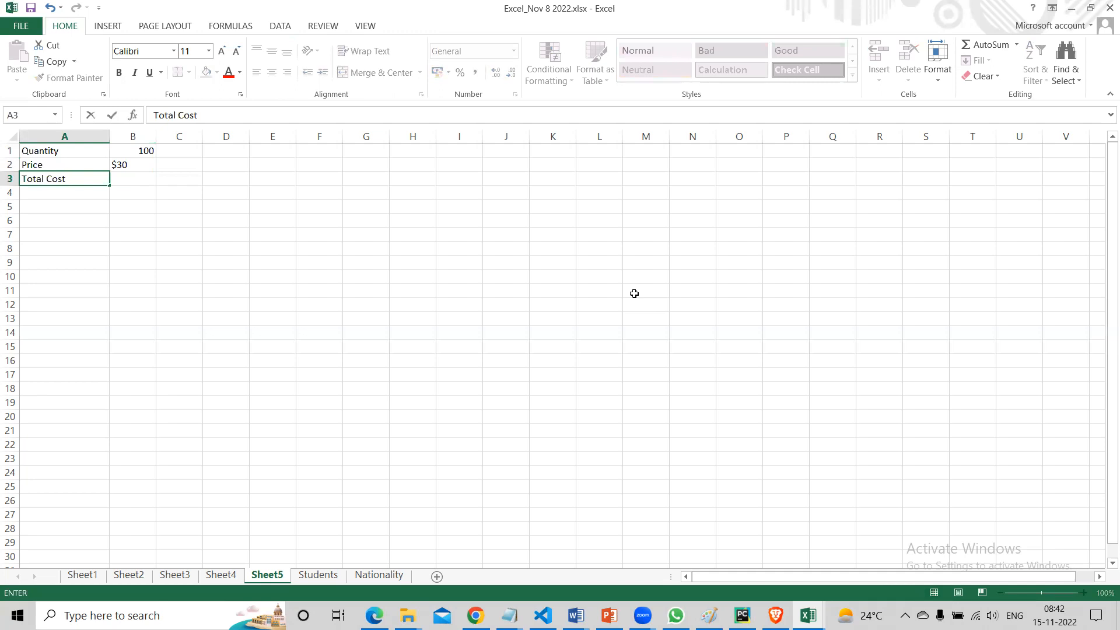
pyautogui.press('Tab')
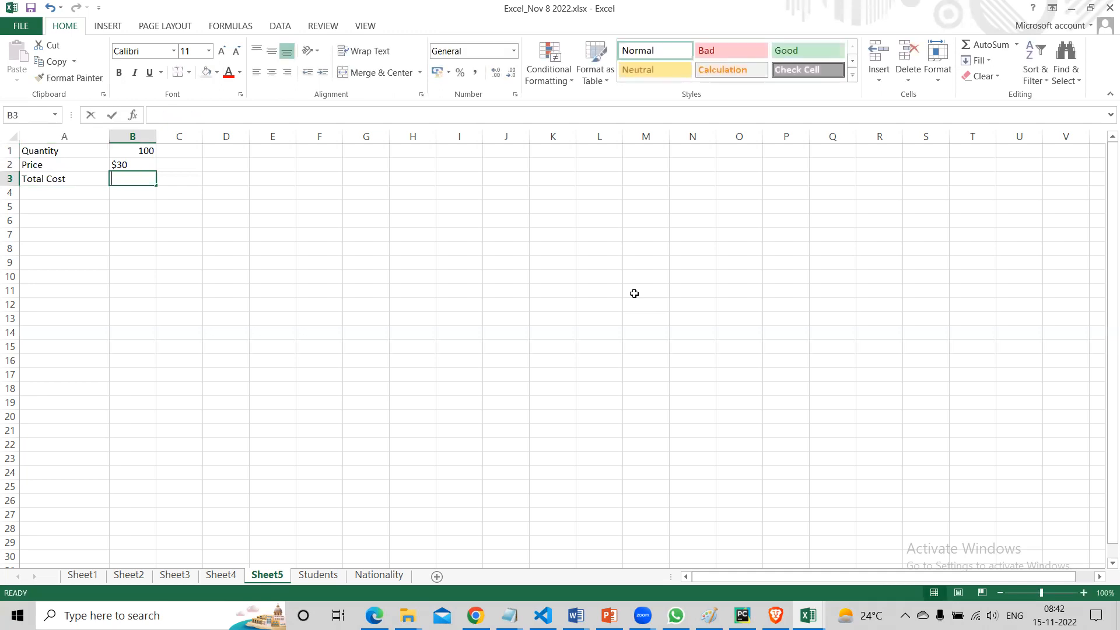
pyautogui.write('=')
pyautogui.press('Up')
pyautogui.write('*')
pyautogui.press('Up')
pyautogui.press('Up')
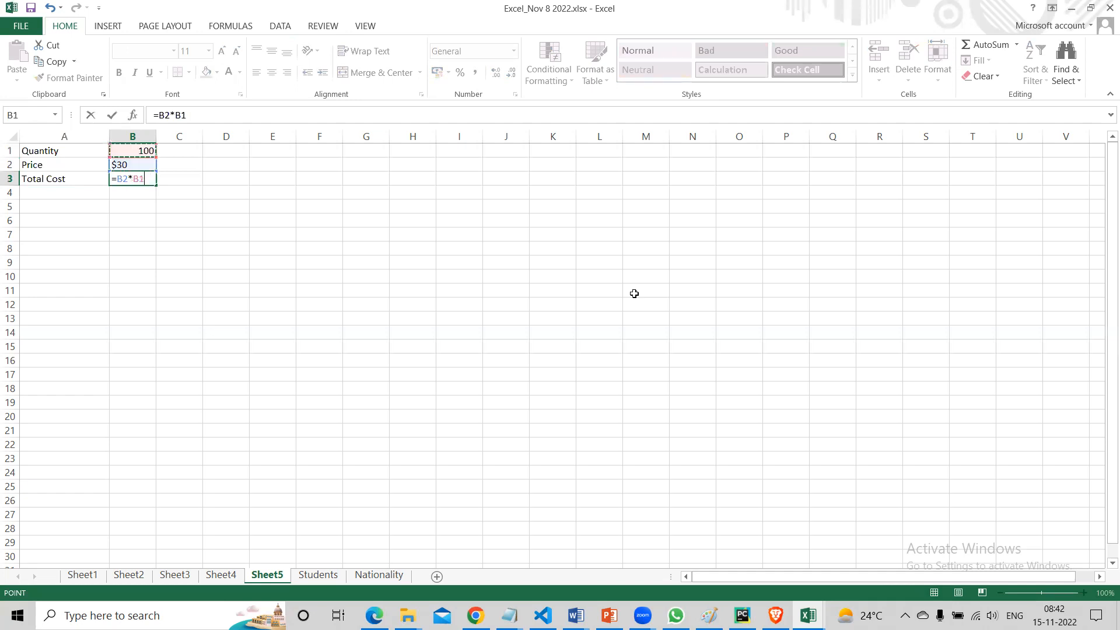
pyautogui.press('Return')
pyautogui.press('Up')
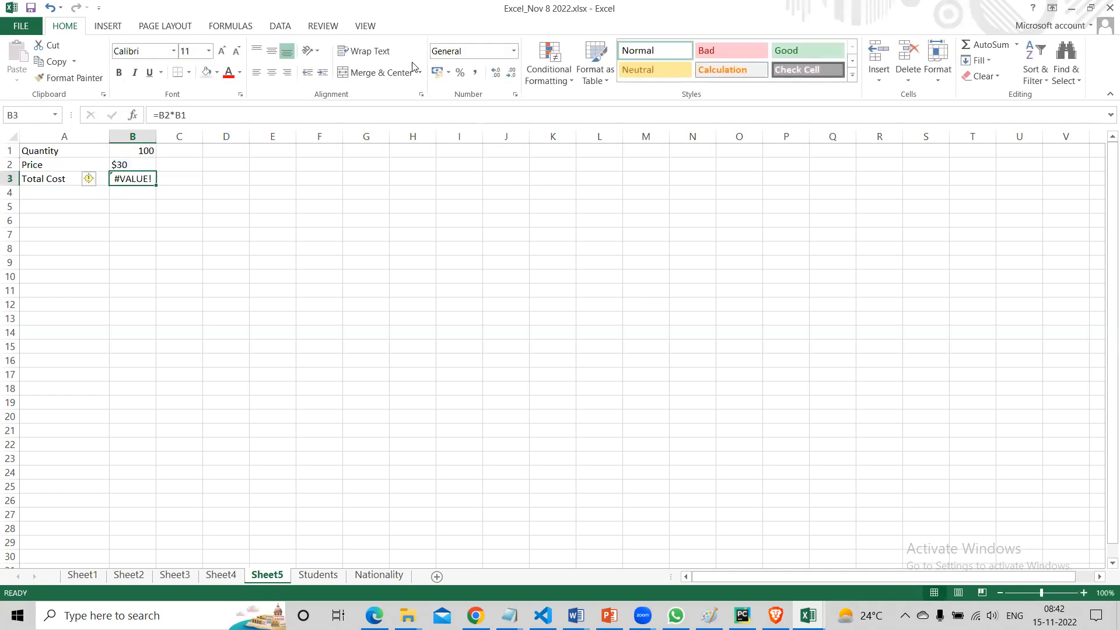
# Try to format the Total Cost cell B3 as English (United States) dollars and re-enter its formula =B2*B1.
pyautogui.click(448, 72)
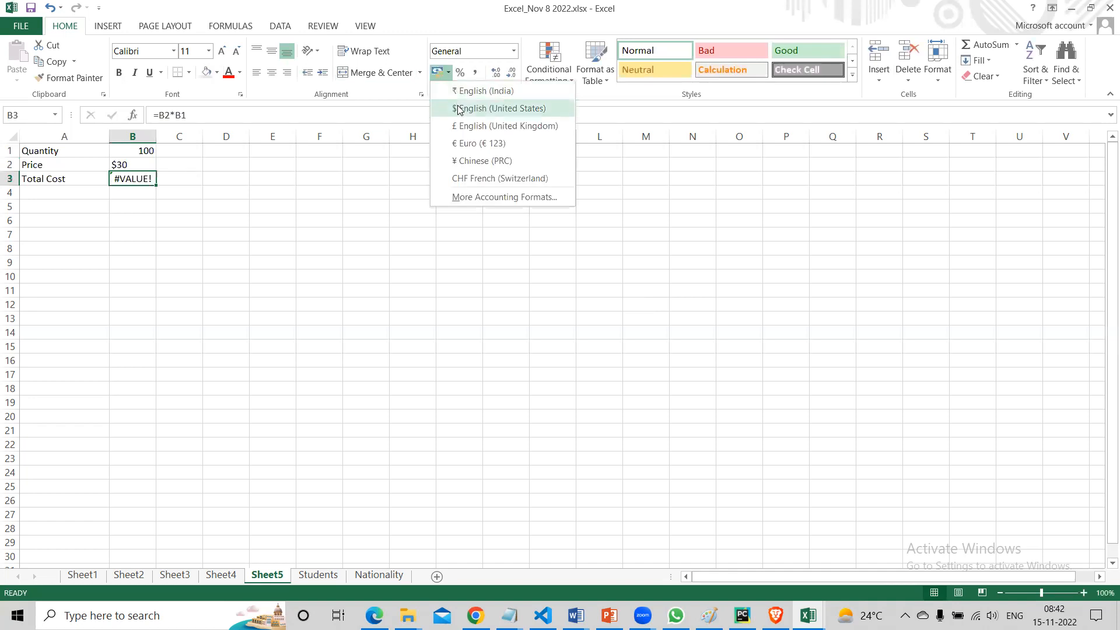
pyautogui.click(459, 108)
pyautogui.doubleClick(142, 178)
pyautogui.press('BackSpace')
pyautogui.press('BackSpace')
pyautogui.press('BackSpace')
pyautogui.write('*')
pyautogui.press('Up')
pyautogui.press('Up')
pyautogui.press('Return')
pyautogui.press('Down')
pyautogui.press('Up')
pyautogui.press('Up')
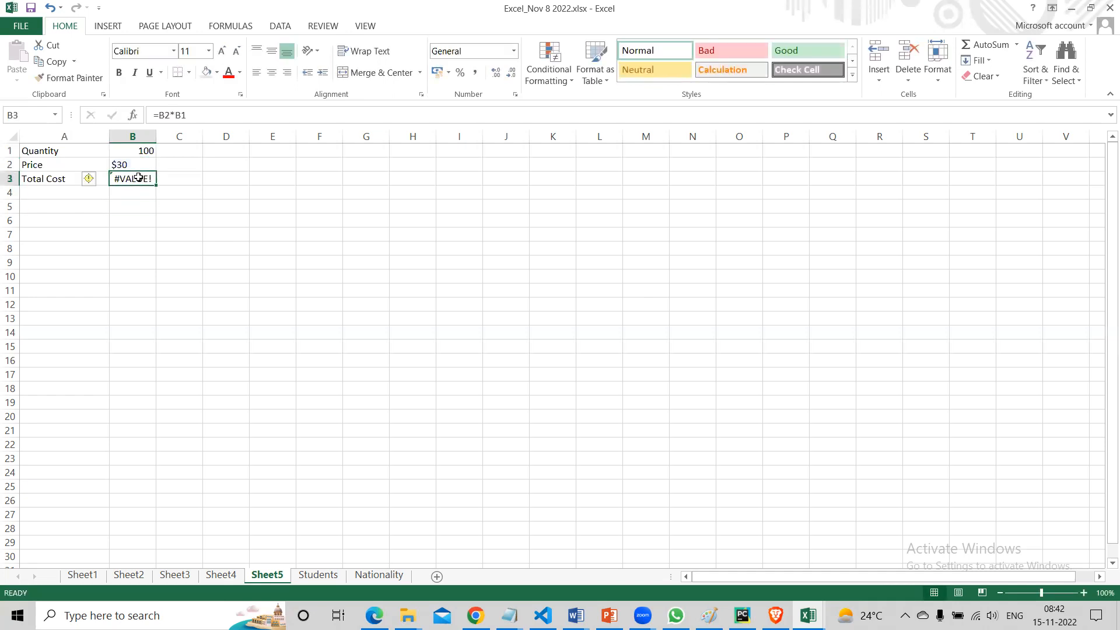
pyautogui.click(125, 165)
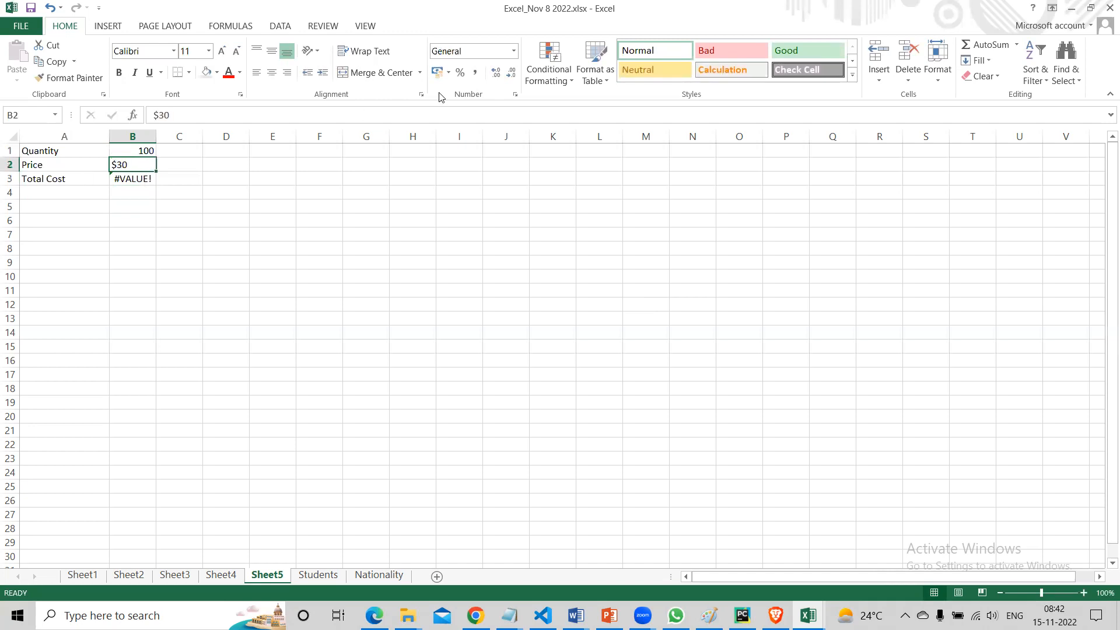
pyautogui.click(448, 72)
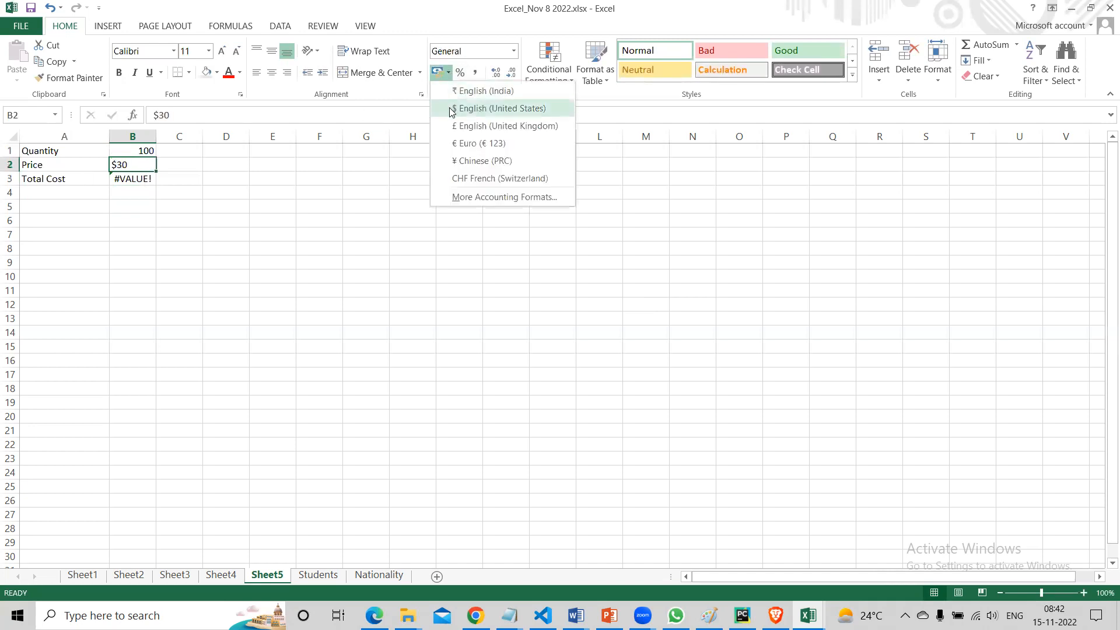
pyautogui.press('Escape')
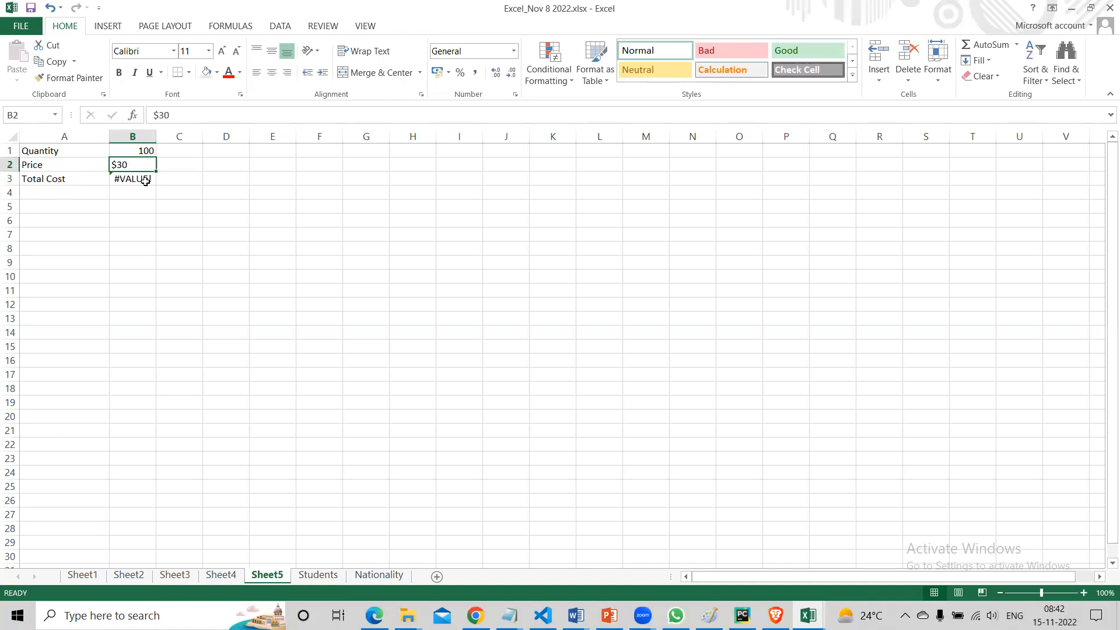
pyautogui.click(143, 178)
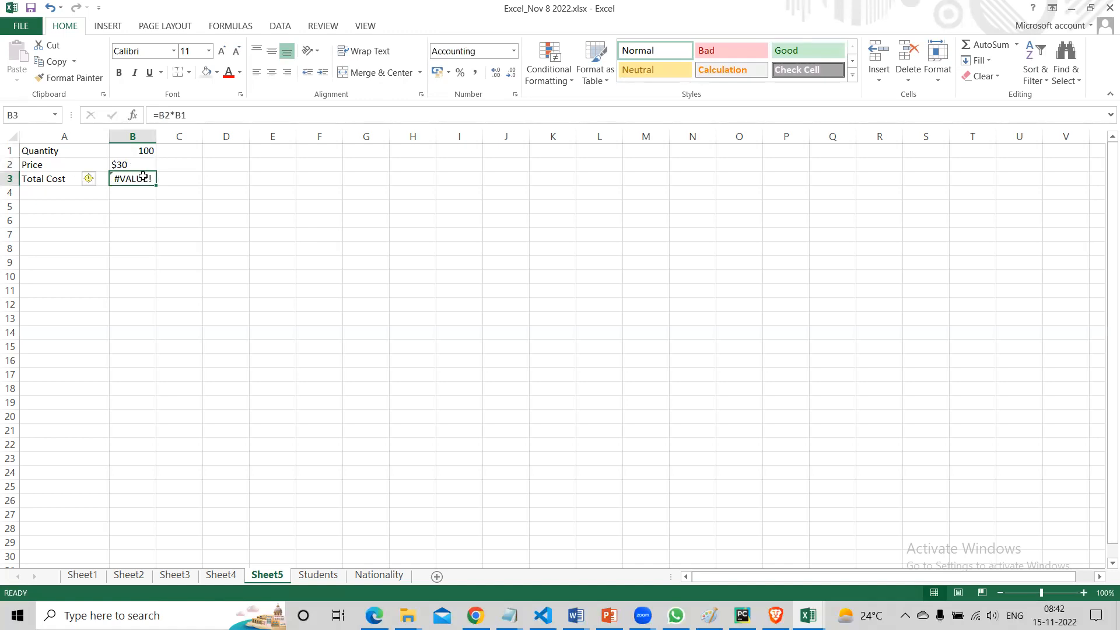
# Format the Price cell B2 as Currency with 0 decimal places and the ₹ symbol.
pyautogui.click(142, 164)
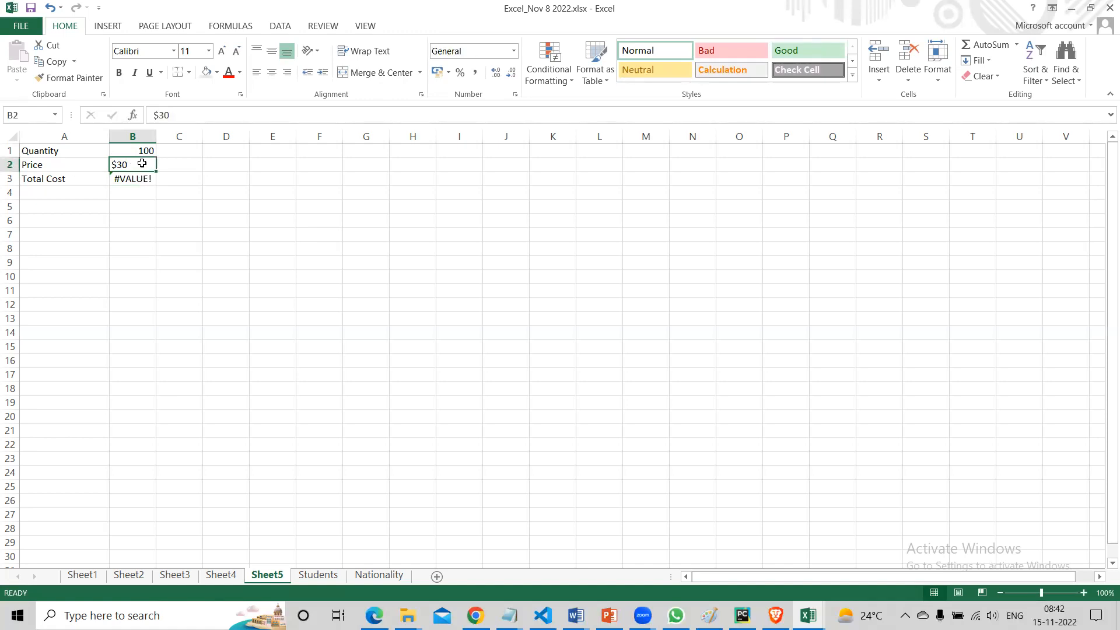
pyautogui.rightClick(142, 163)
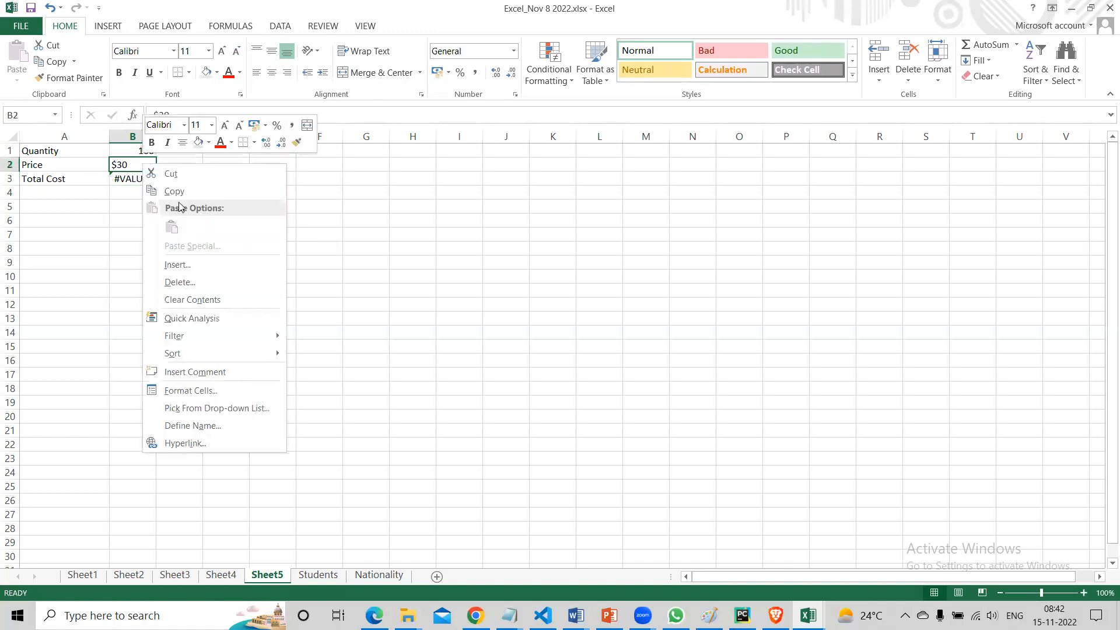
pyautogui.click(207, 390)
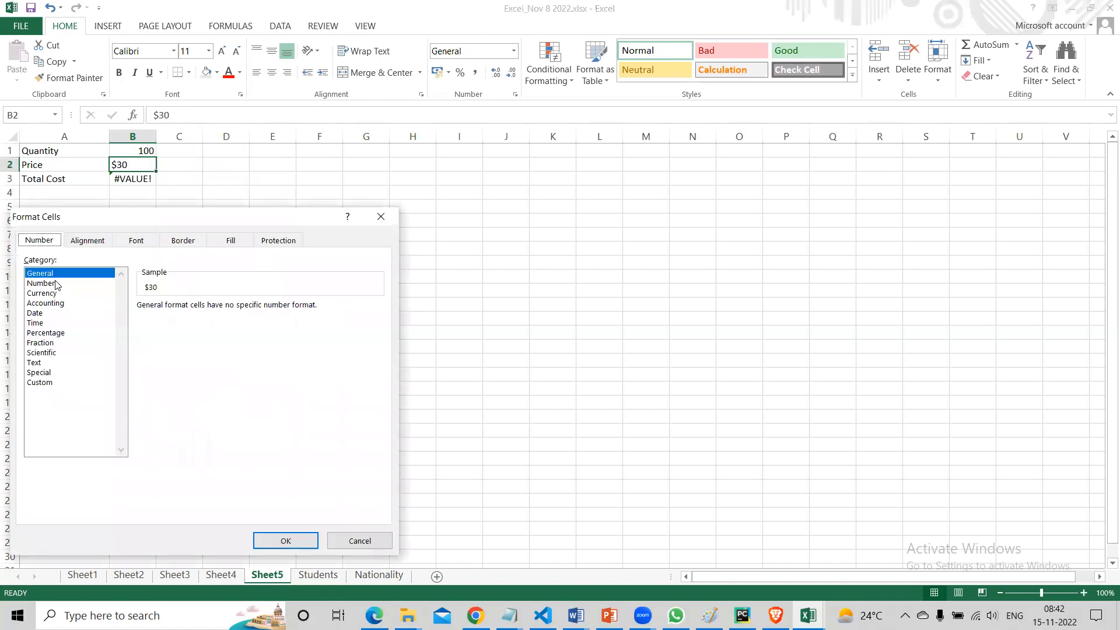
pyautogui.click(44, 293)
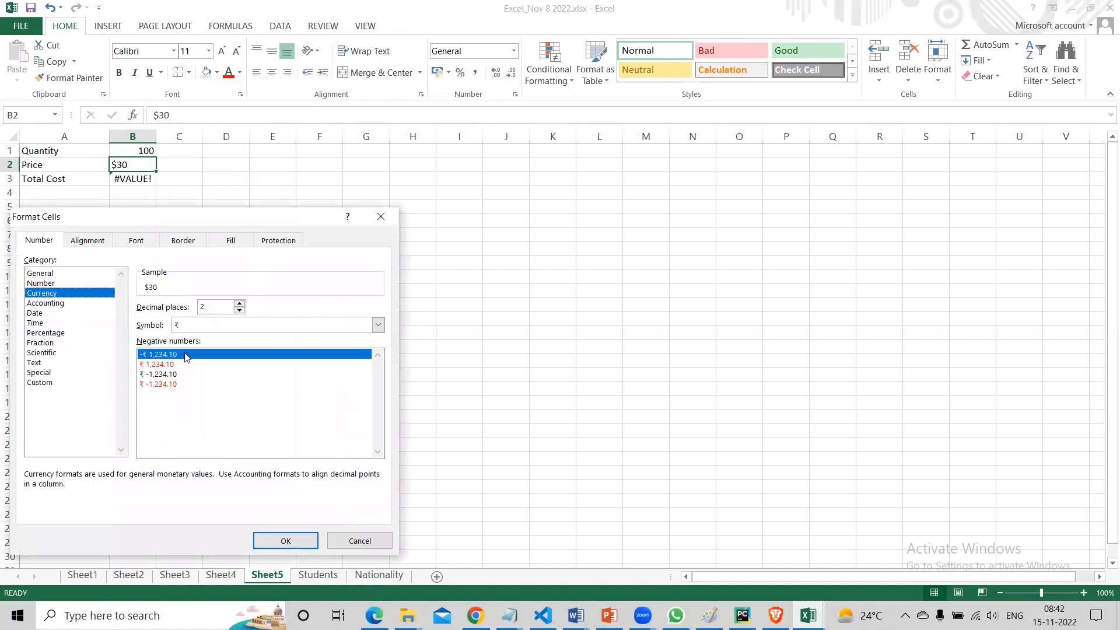
pyautogui.click(239, 310)
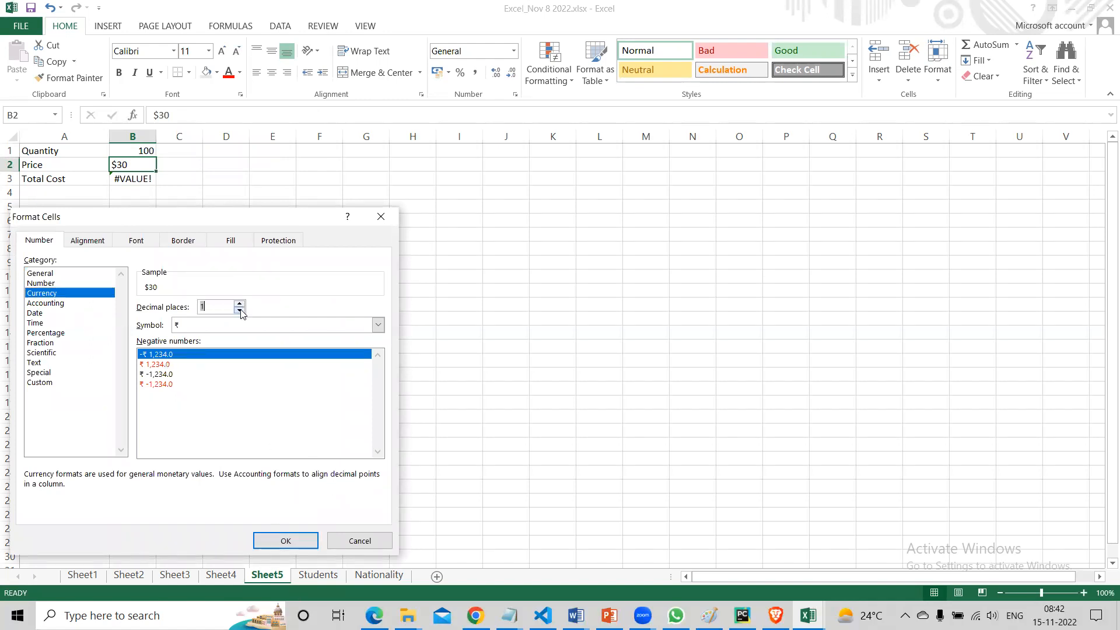
pyautogui.click(214, 327)
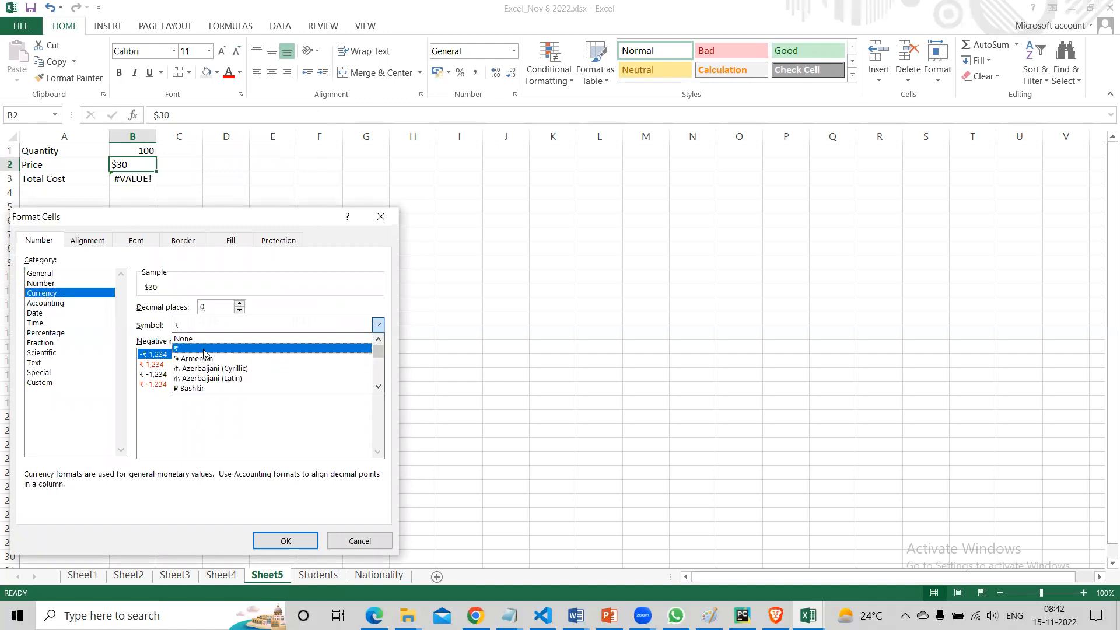
pyautogui.click(204, 349)
pyautogui.click(277, 540)
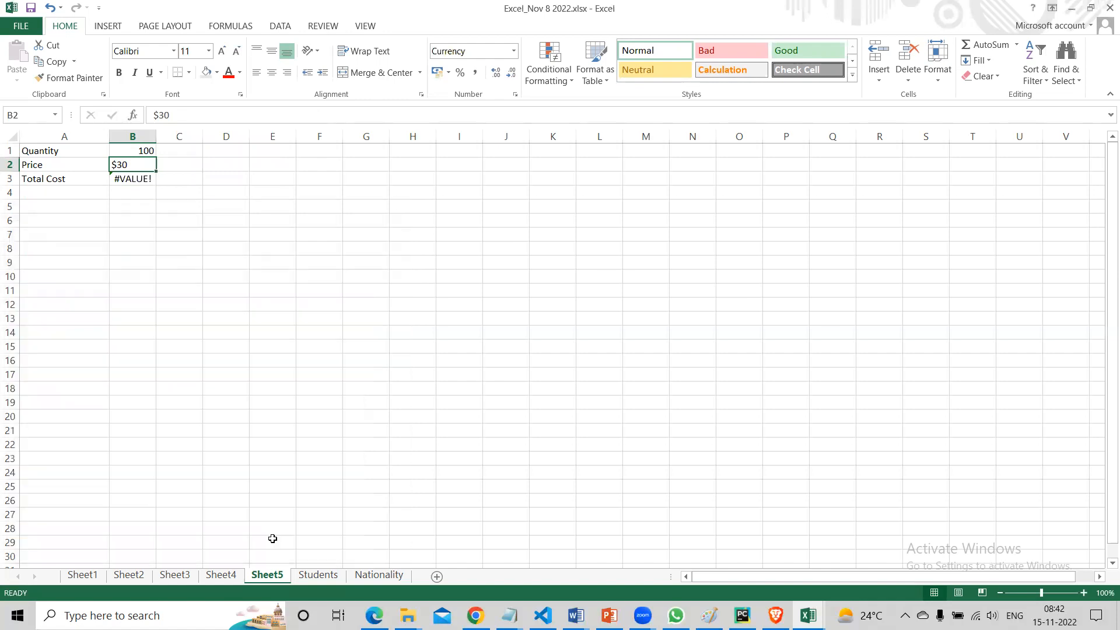
# Check the number format settings of the Price cell B2.
pyautogui.click(148, 206)
pyautogui.click(140, 164)
pyautogui.rightClick(140, 164)
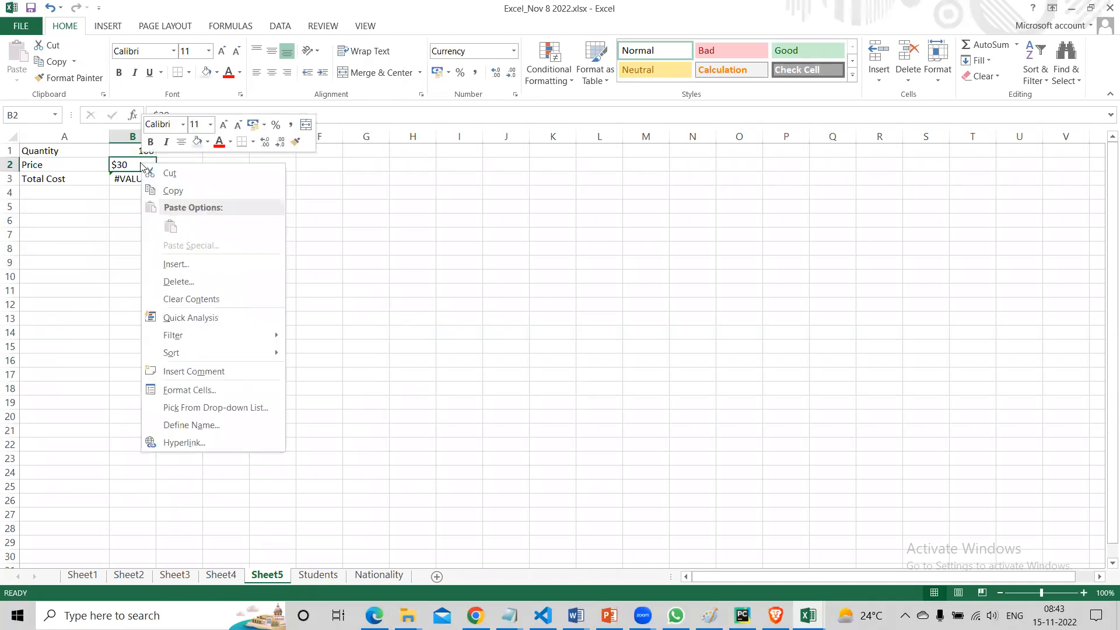
pyautogui.click(196, 390)
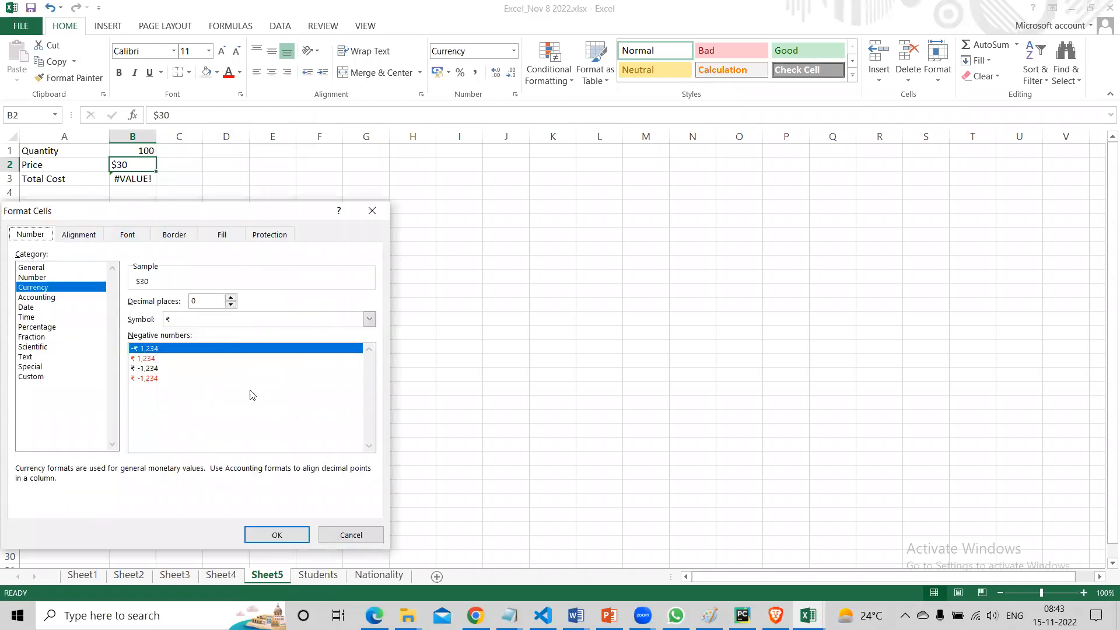
pyautogui.click(288, 530)
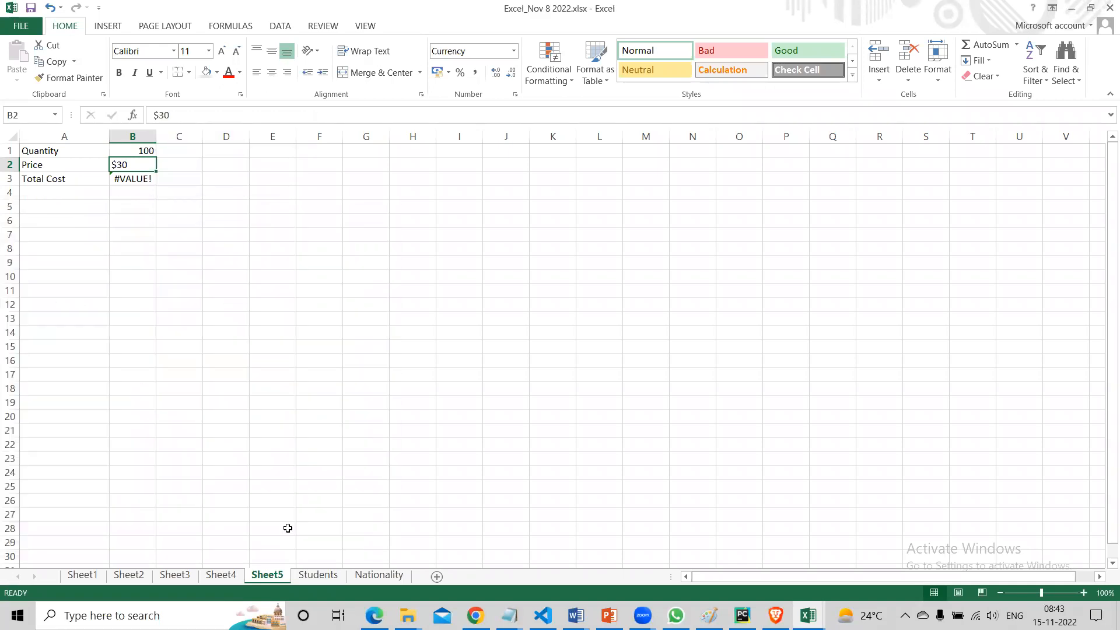
# Clear the text price in B2, then re-enter 100 as the Quantity in B1 and 30 as the Price in B2.
pyautogui.press('Delete')
pyautogui.press('Up')
pyautogui.write('30')
pyautogui.press('Return')
pyautogui.press('Up')
pyautogui.write('100')
pyautogui.press('Return')
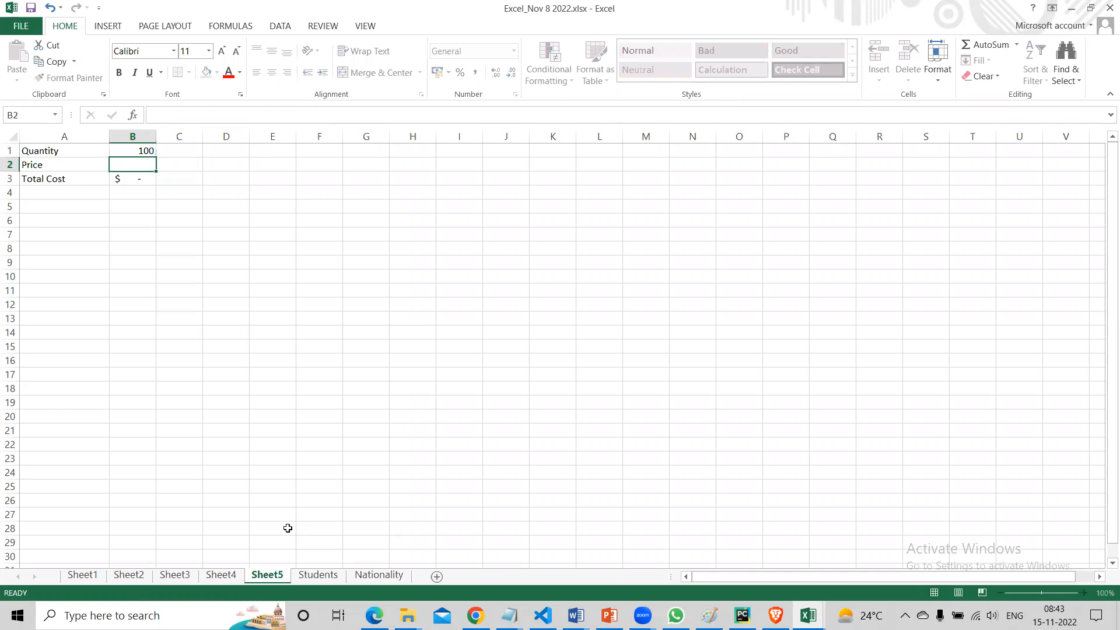
pyautogui.write('30')
pyautogui.press('Return')
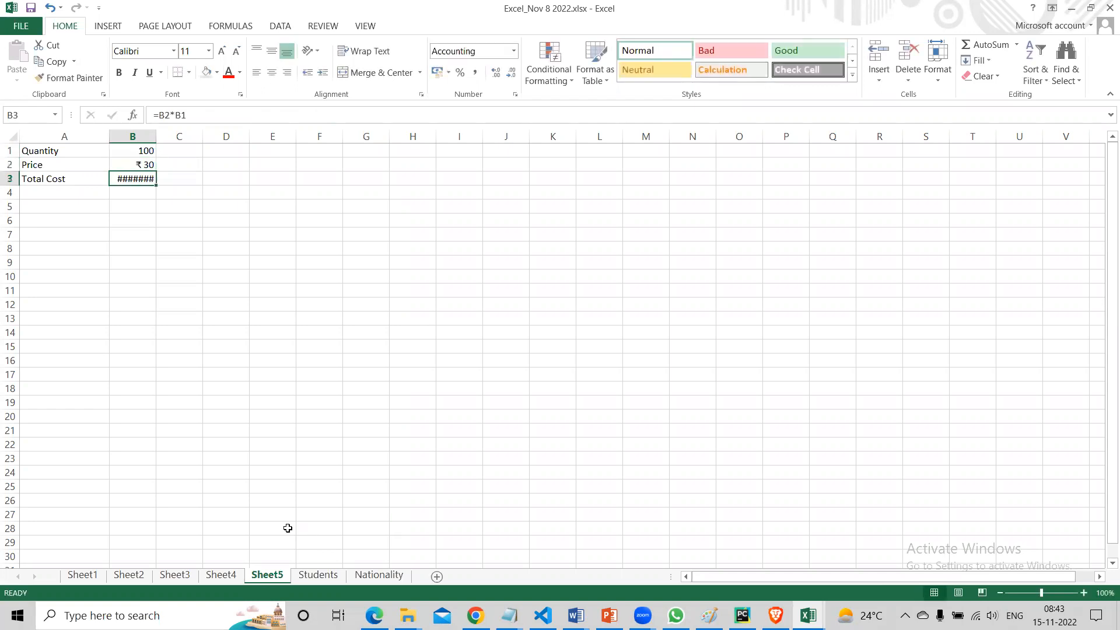
# Widen column B and copy the Price cell's currency format onto the Total Cost cell B3.
pyautogui.moveTo(156, 136); pyautogui.dragTo(180, 136)
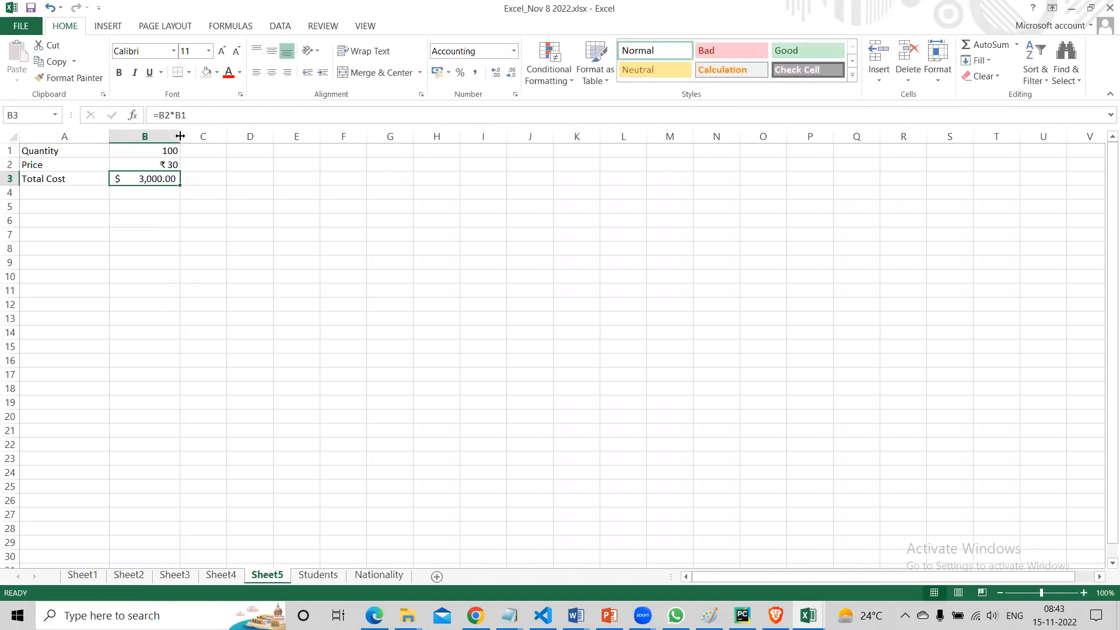
pyautogui.click(156, 163)
pyautogui.click(69, 77)
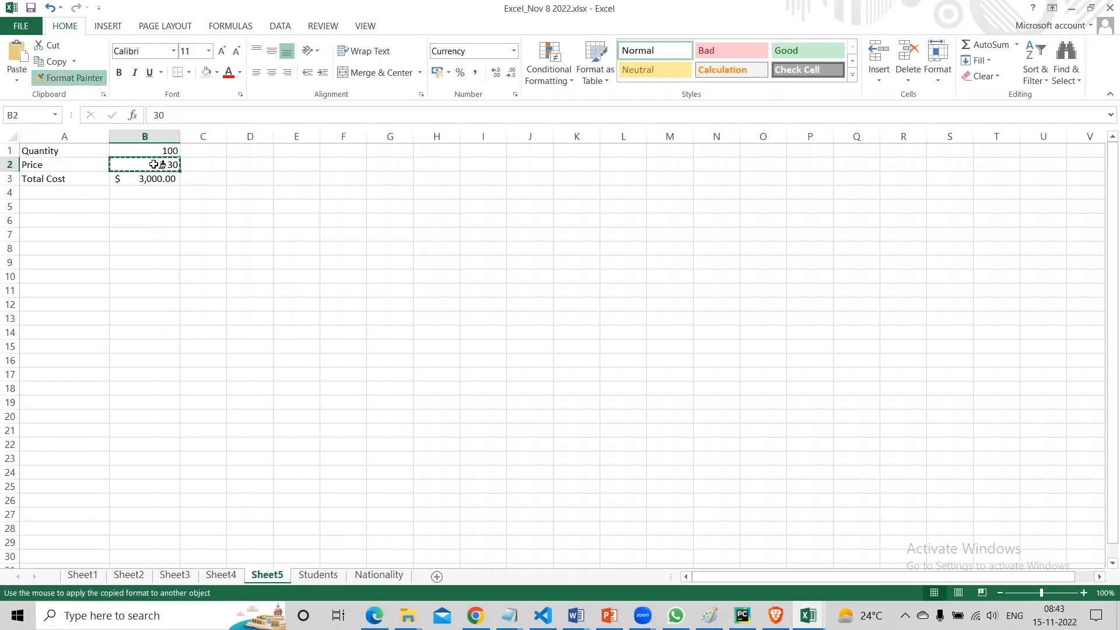
pyautogui.click(150, 179)
pyautogui.click(153, 209)
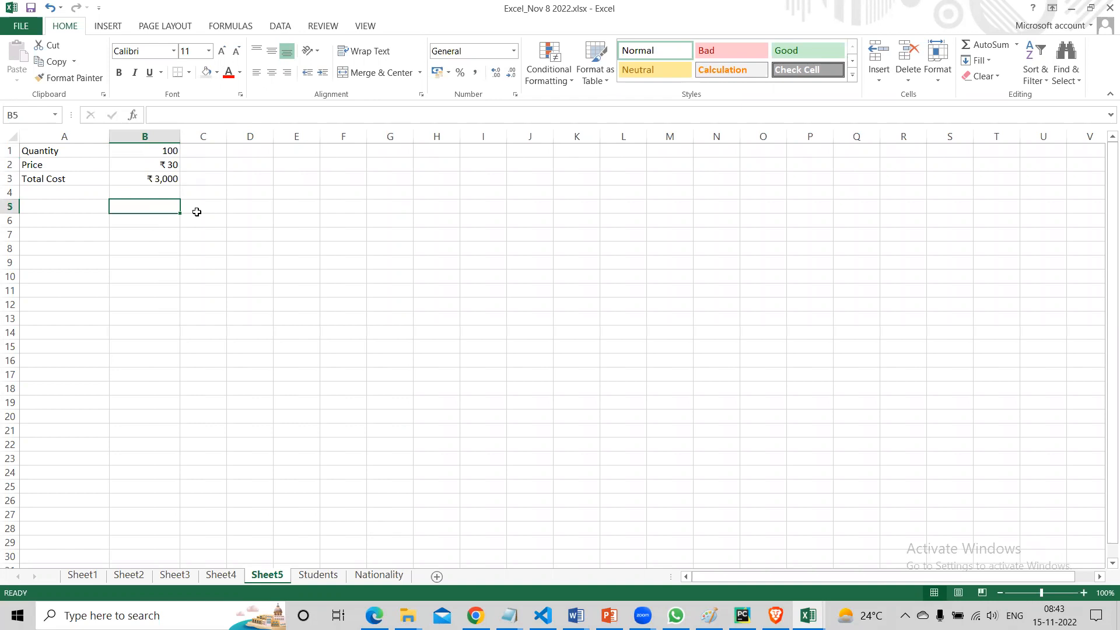
# Fill the Total Cost row A3:B3 with a light blue-gray theme color.
pyautogui.moveTo(76, 178); pyautogui.dragTo(147, 179)
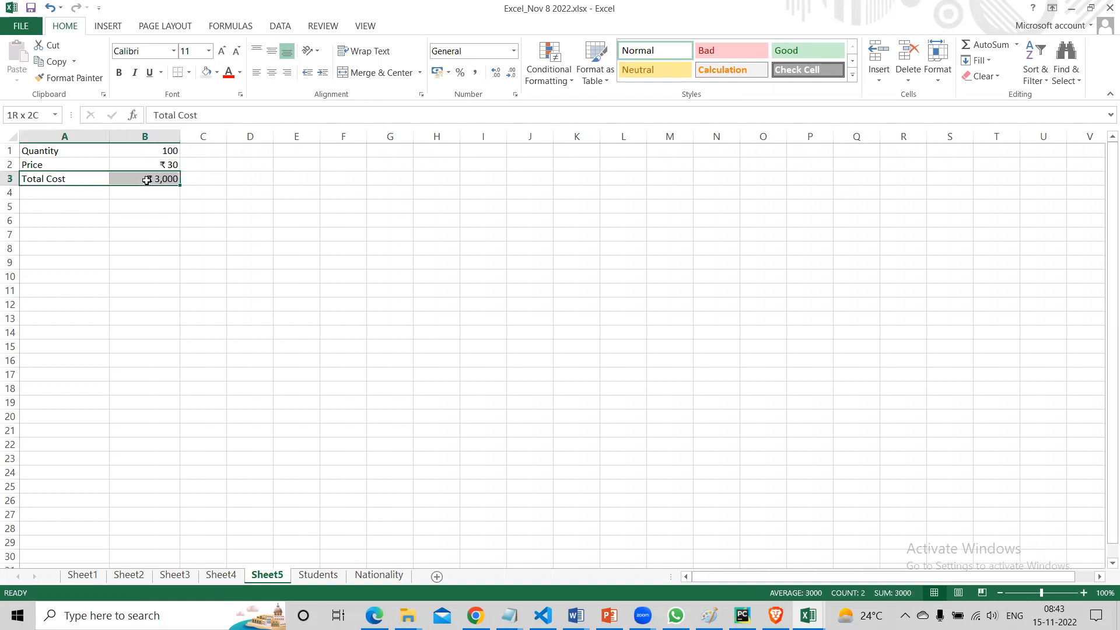
pyautogui.click(218, 72)
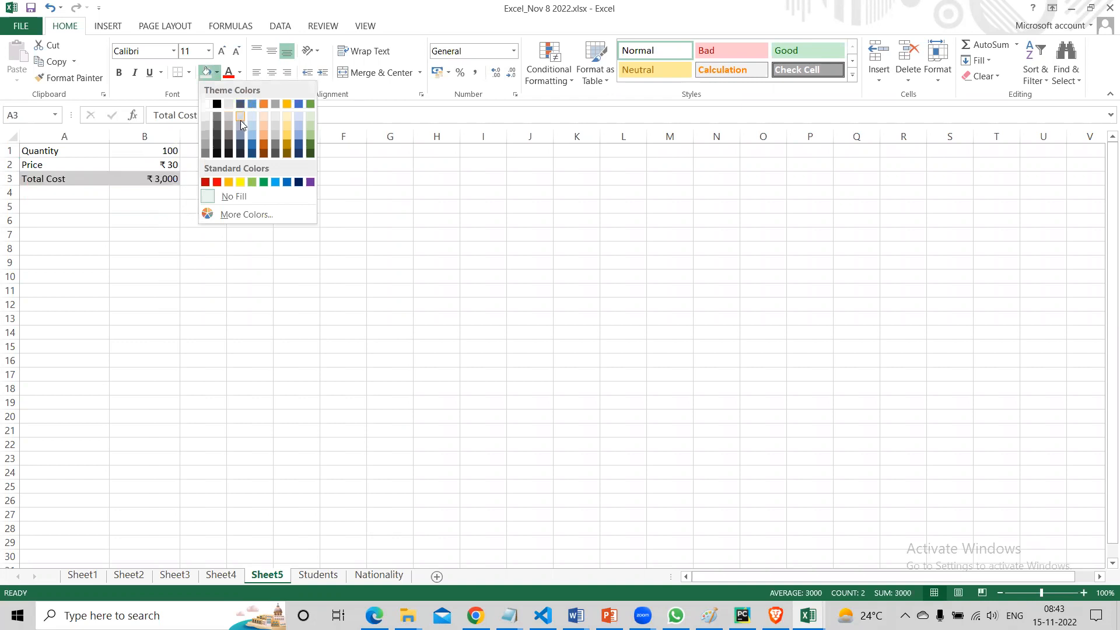
pyautogui.click(241, 124)
pyautogui.click(164, 218)
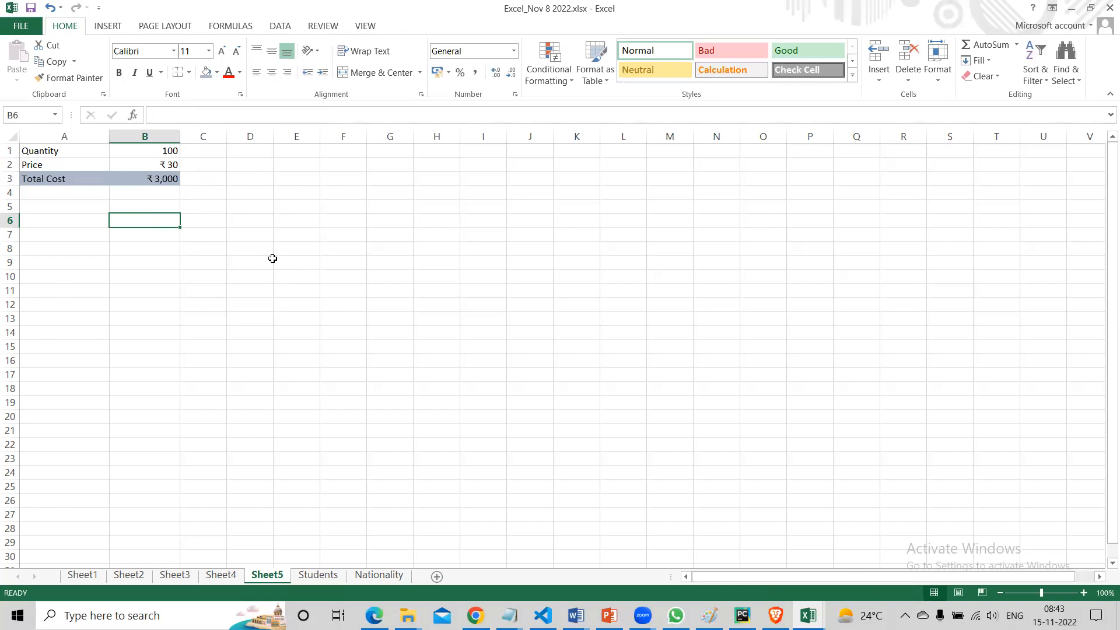
# Copy the Price cell B2 to D5 and set the value in D5 to 10.
pyautogui.click(298, 193)
pyautogui.click(172, 167)
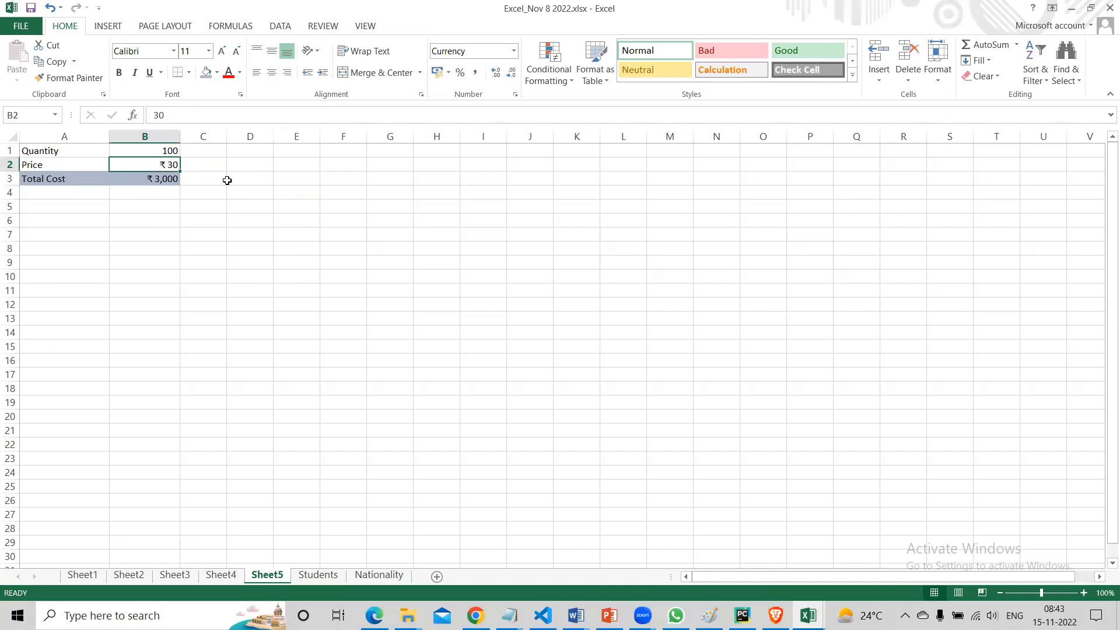
pyautogui.hotkey('ctrl', 'c')
pyautogui.click(261, 205)
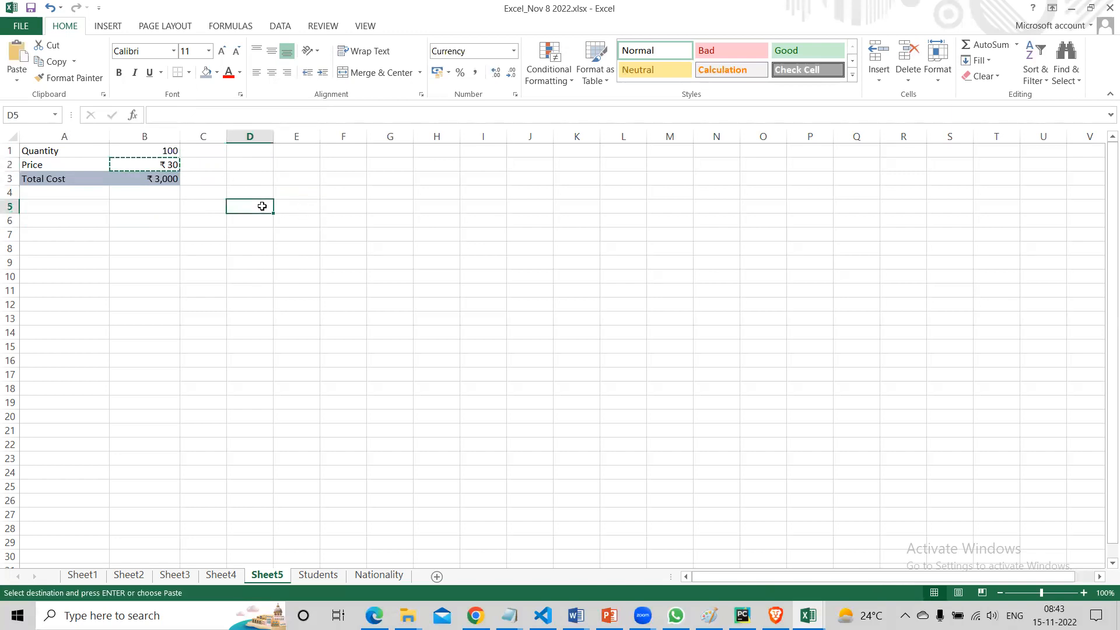
pyautogui.hotkey('ctrl', 'v')
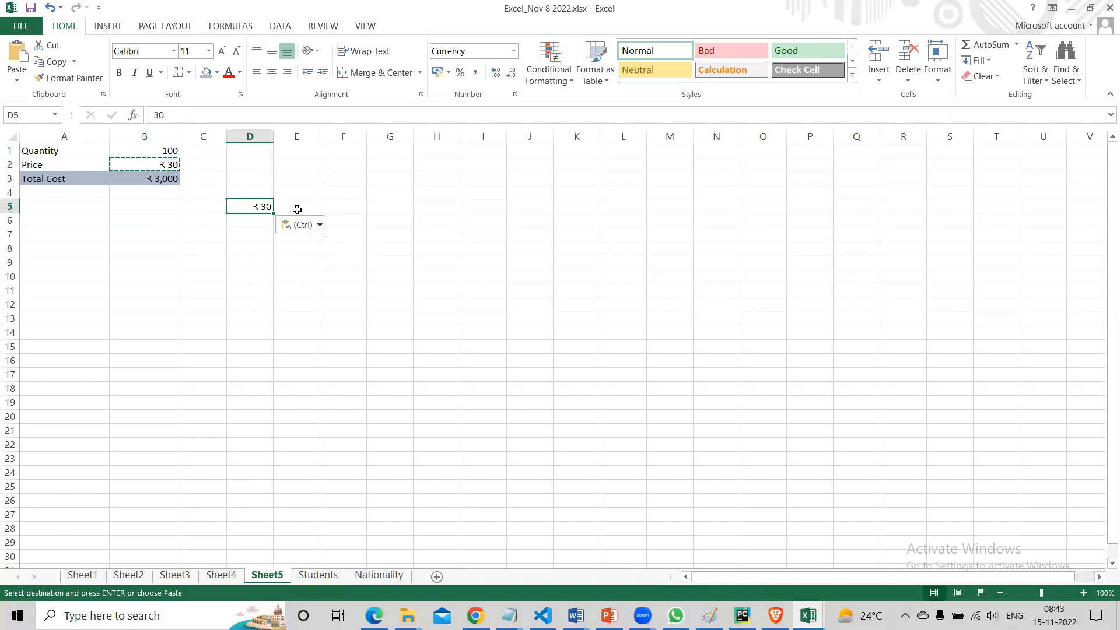
pyautogui.write('10')
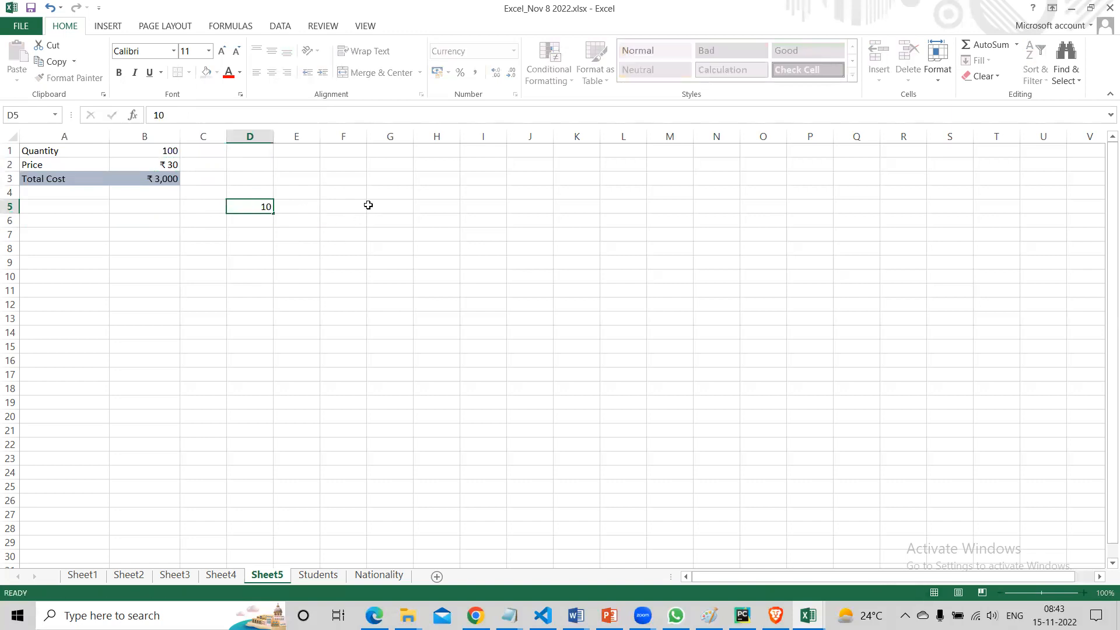
pyautogui.hotkey('ctrl', 'Return')
# Copy the price in D5 into E5, F5 and G5.
pyautogui.hotkey('ctrl', 'c')
pyautogui.press('Right')
pyautogui.hotkey('ctrl', 'v')
pyautogui.press('Right')
pyautogui.hotkey('ctrl', 'v')
pyautogui.press('Right')
pyautogui.hotkey('ctrl', 'v')
# Set the prices in E5, F5 and G5 to 20, 30 and 40.
pyautogui.press('Left')
pyautogui.press('Left')
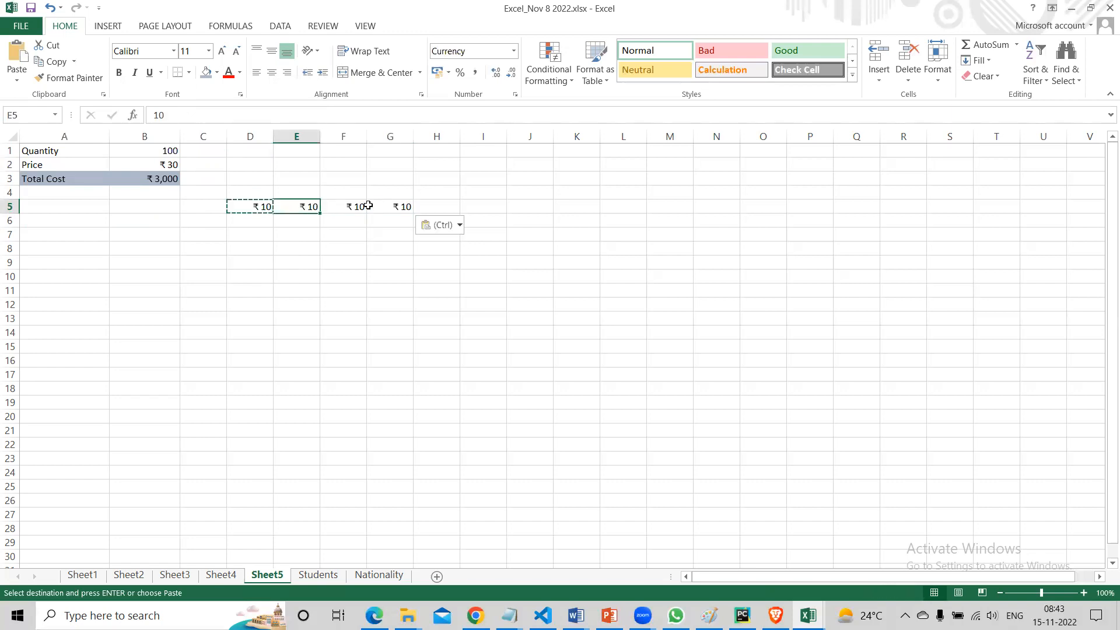
pyautogui.write('20')
pyautogui.press('Right')
pyautogui.write('30')
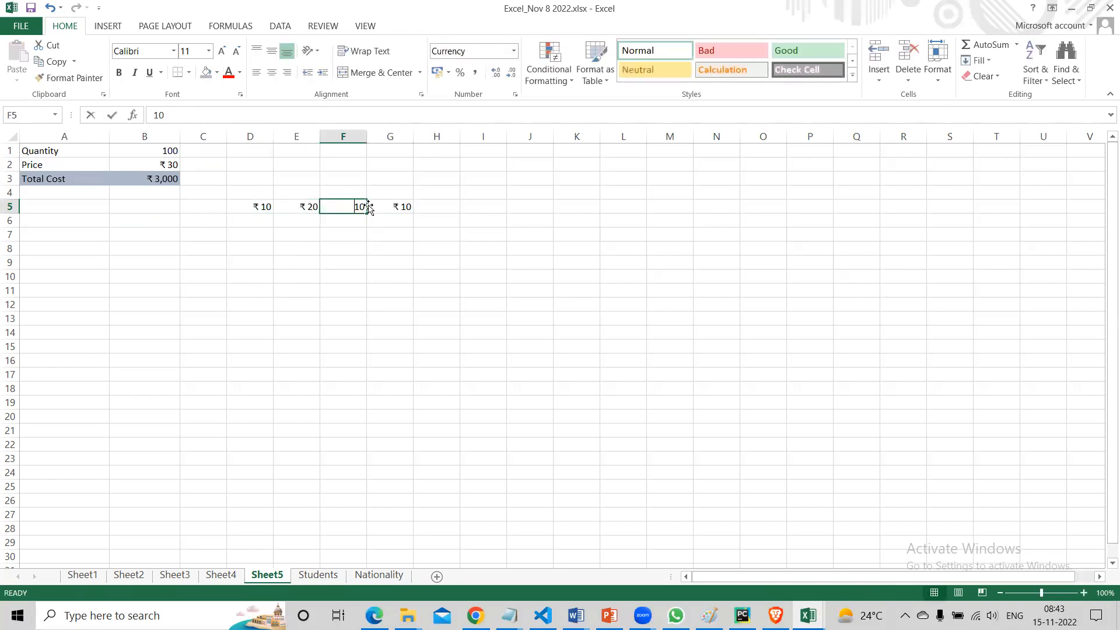
pyautogui.press('Right')
pyautogui.write('4')
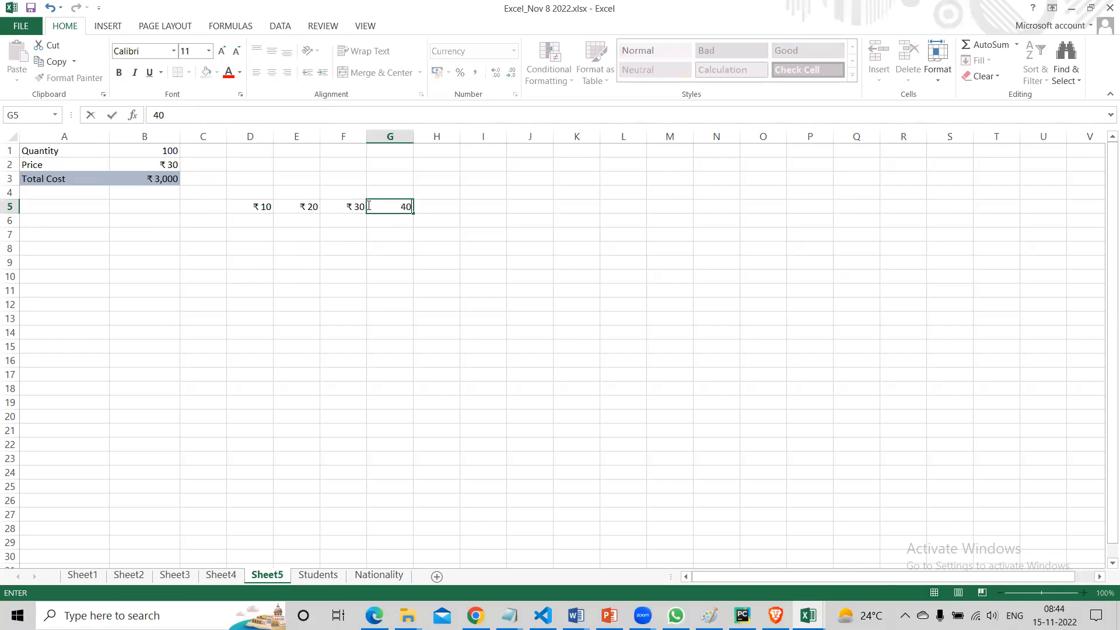
pyautogui.press('Right')
# Extend the price series in row 5 from D5:G5 across to P5, ending at ₹ 130.
pyautogui.click(256, 207)
pyautogui.moveTo(256, 207); pyautogui.dragTo(813, 220)
pyautogui.click(454, 257)
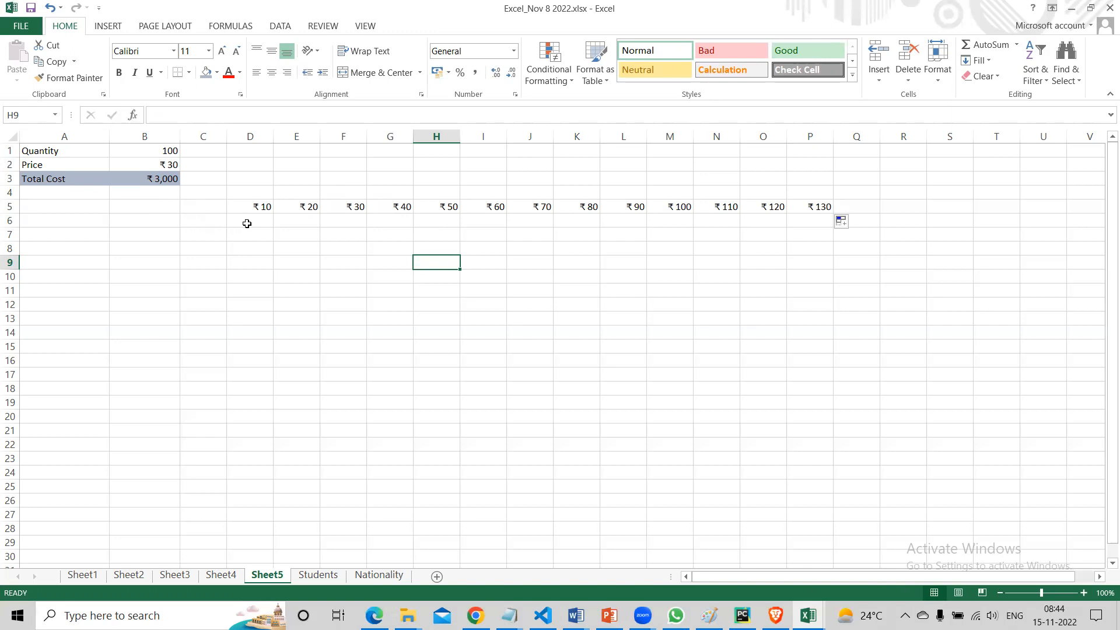
# Link cell C6 to the Total Cost with the formula =B3.
pyautogui.click(216, 223)
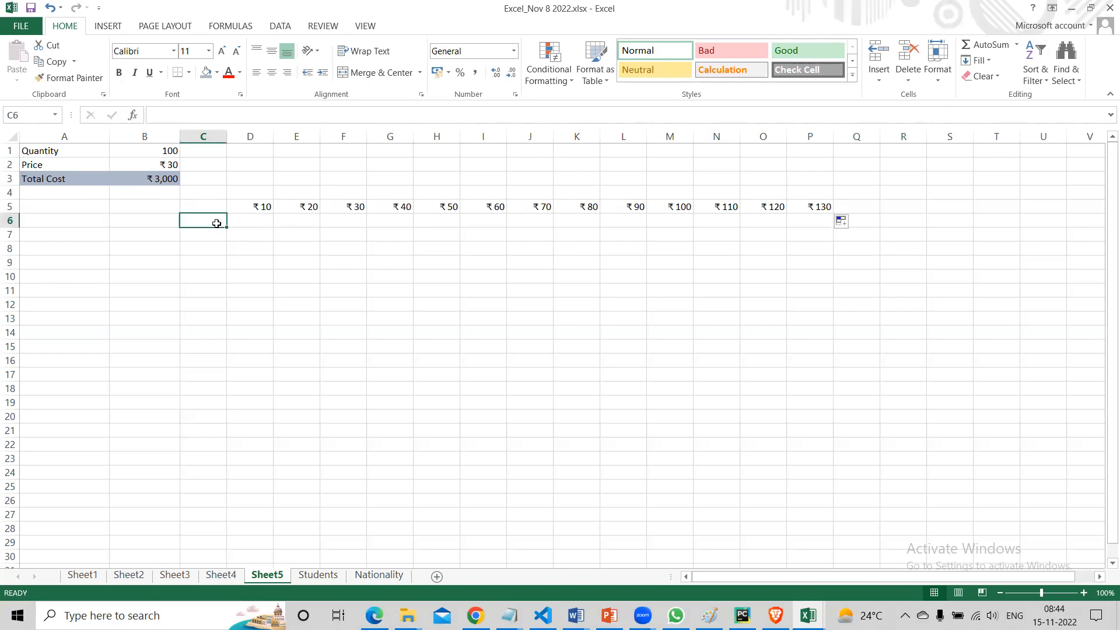
pyautogui.write('=')
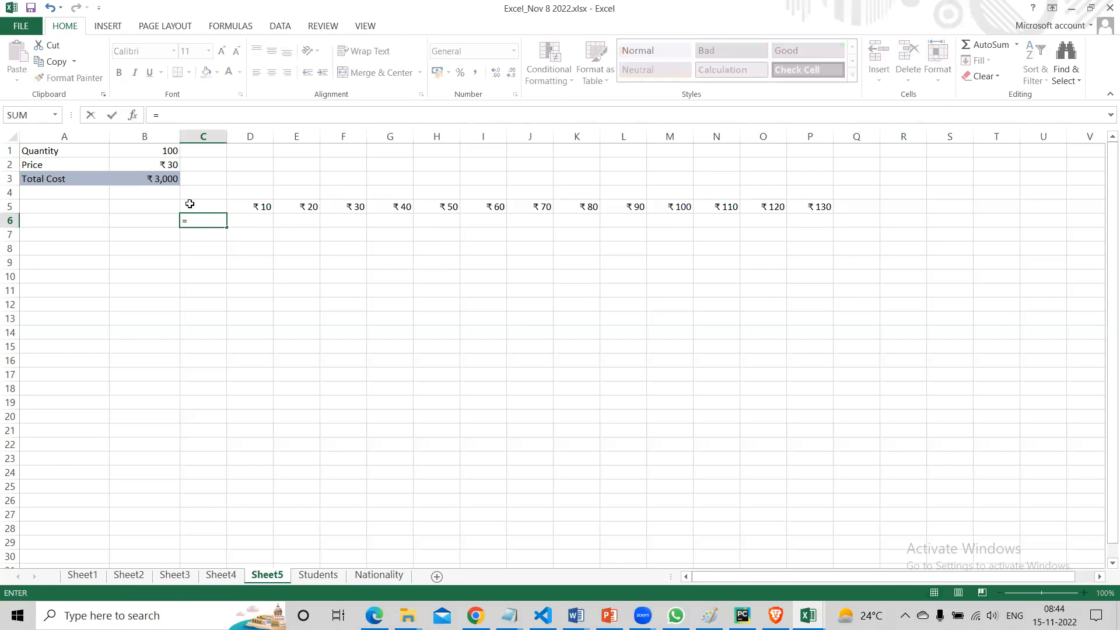
pyautogui.click(165, 179)
pyautogui.press('Return')
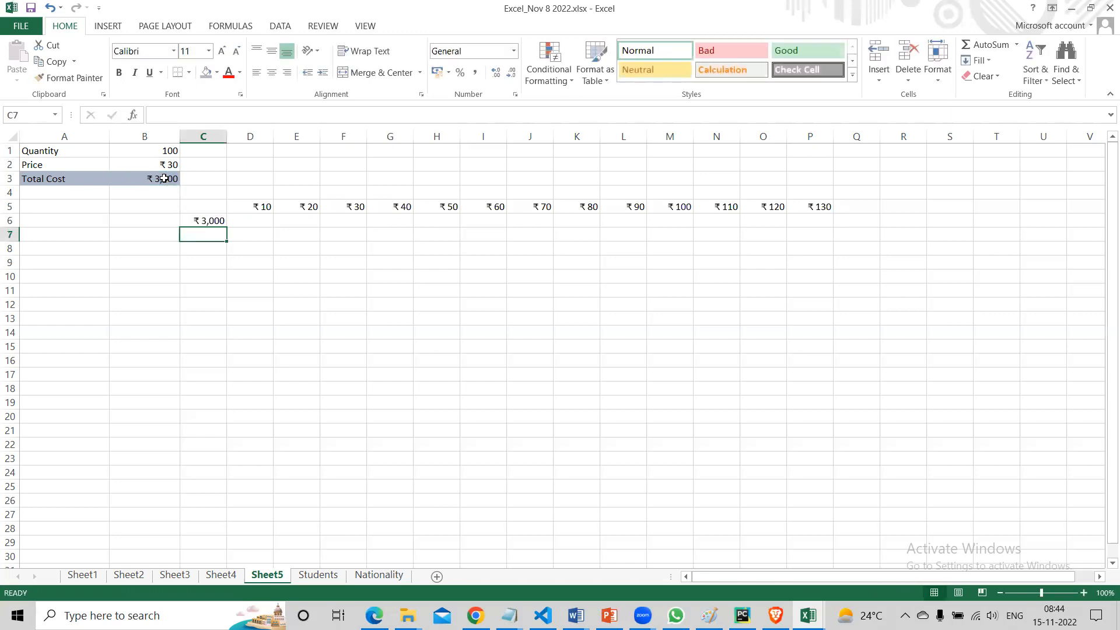
pyautogui.hotkey('alt', 'Tab')
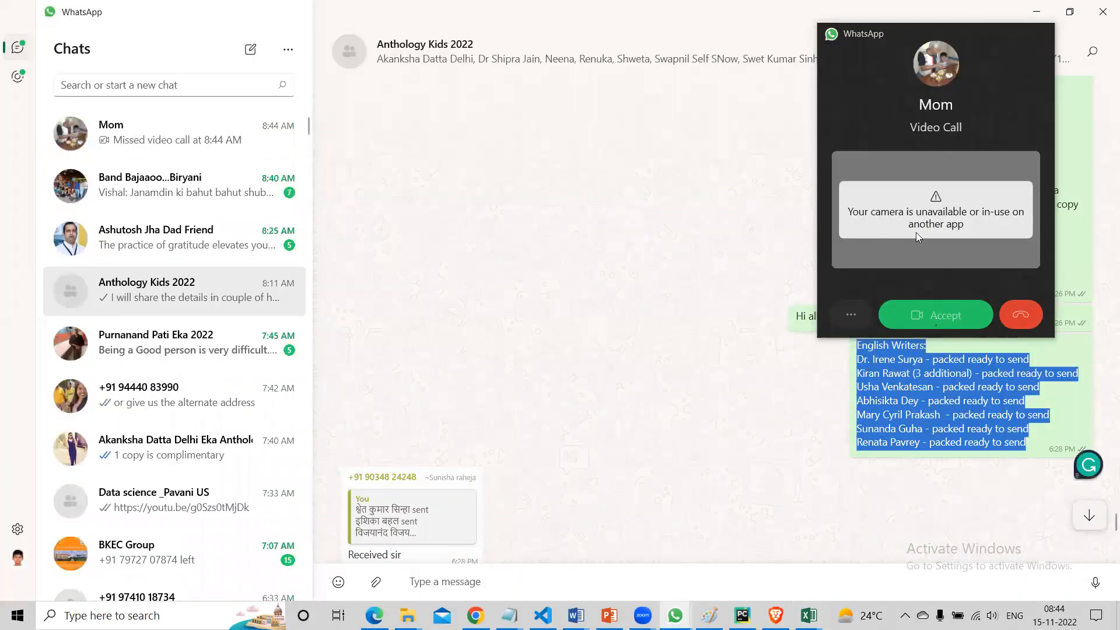
pyautogui.hotkey('alt', 'Tab')
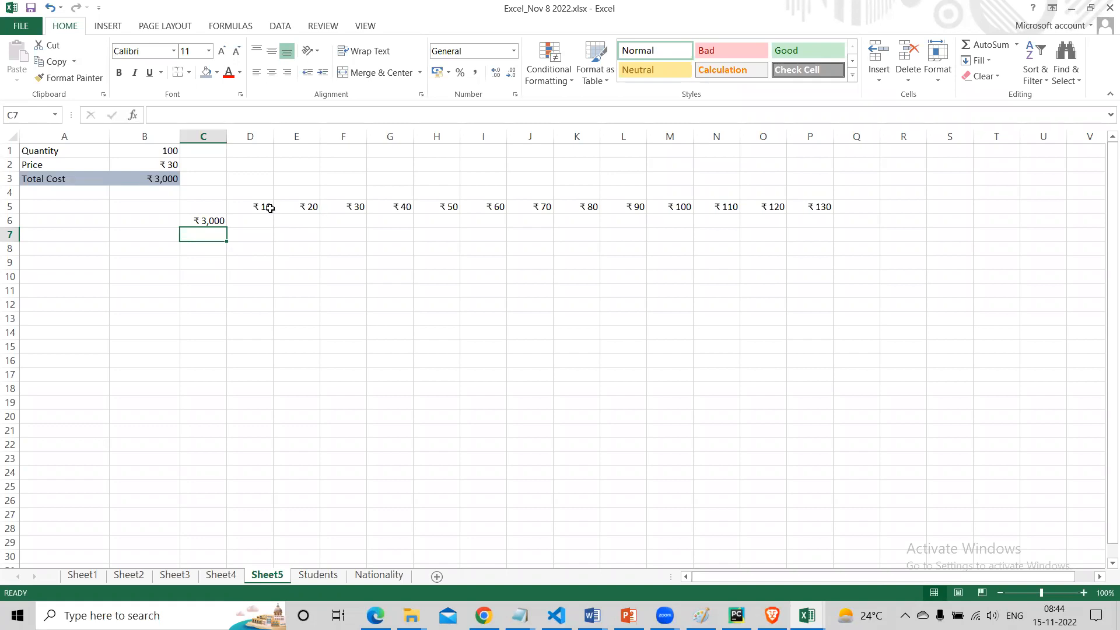
# Create a What-If data table on C5:P6 with the Price cell $B$2 as the row input cell.
pyautogui.click(314, 209)
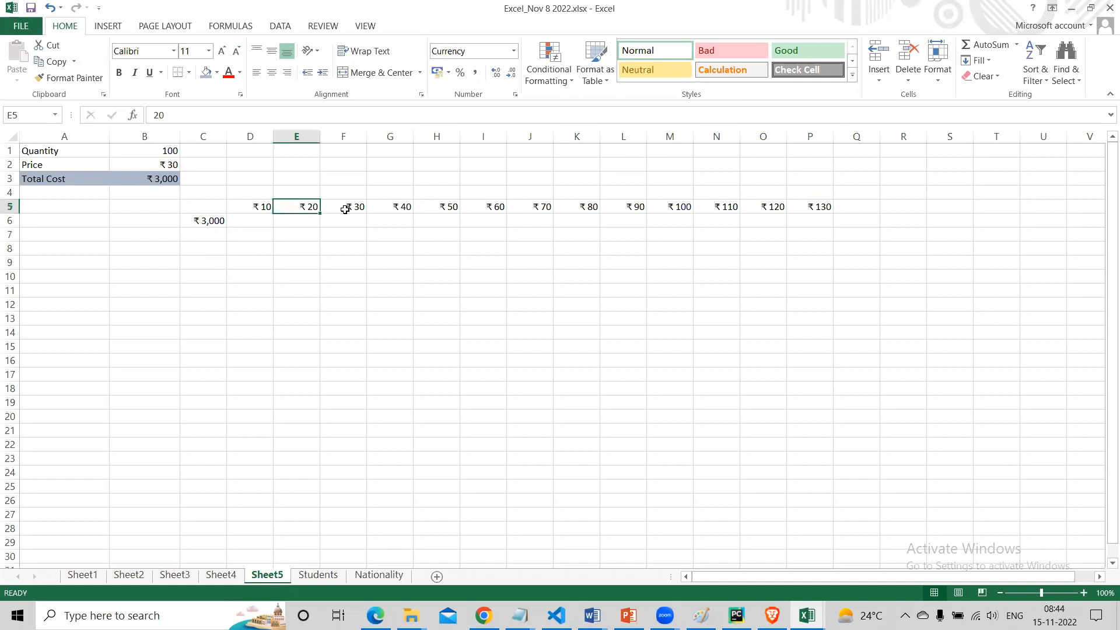
pyautogui.click(348, 209)
pyautogui.moveTo(214, 207); pyautogui.dragTo(817, 218)
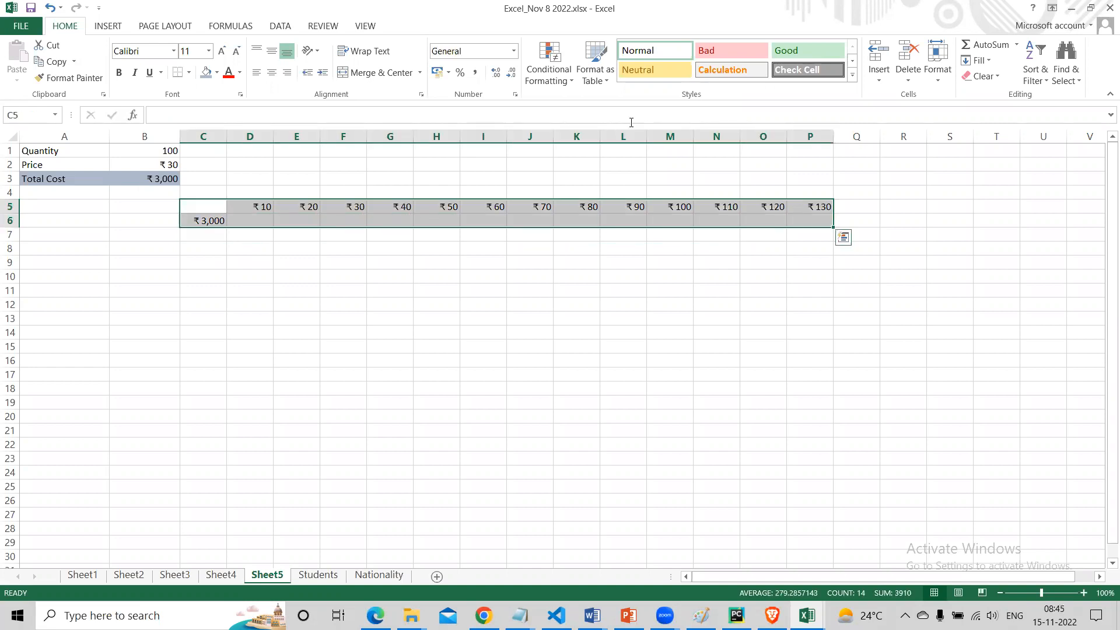
pyautogui.click(280, 26)
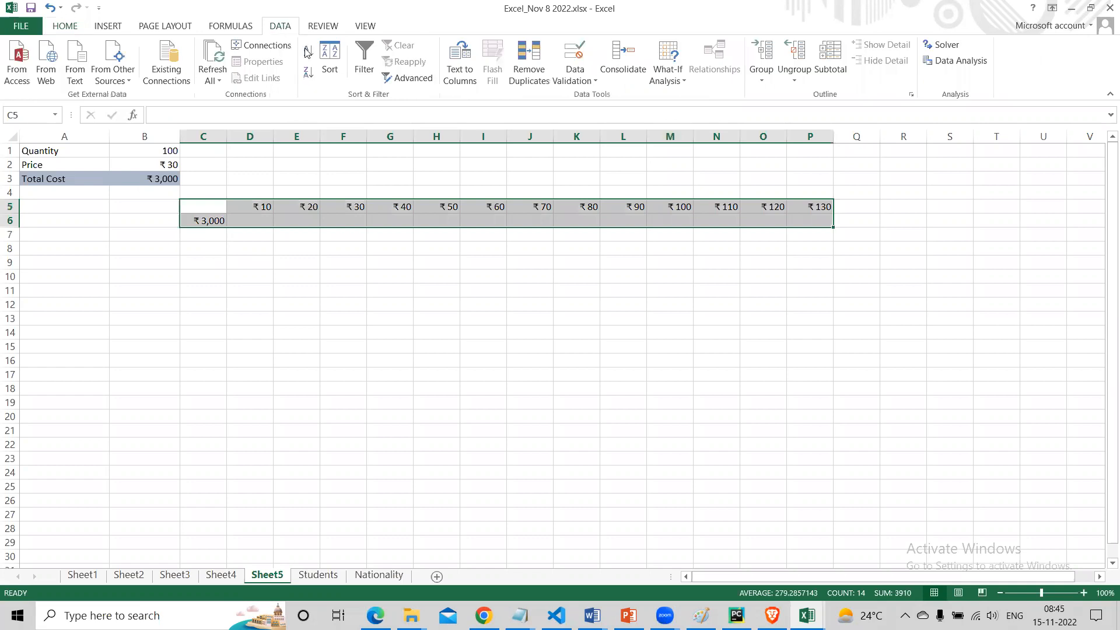
pyautogui.click(668, 75)
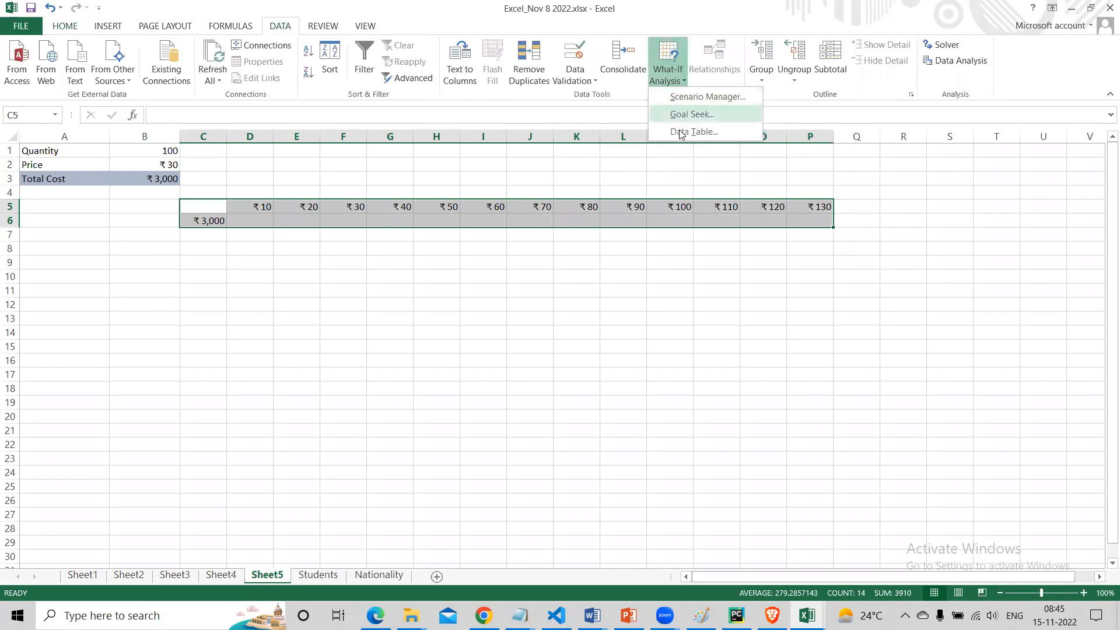
pyautogui.click(679, 129)
pyautogui.moveTo(918, 185); pyautogui.dragTo(918, 280)
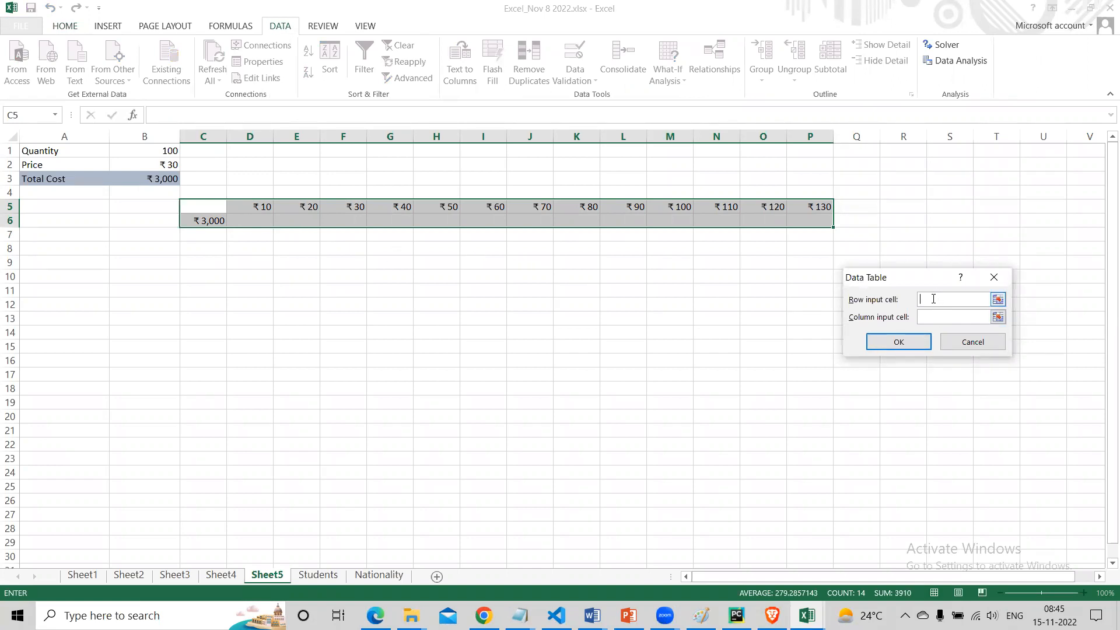
pyautogui.click(147, 164)
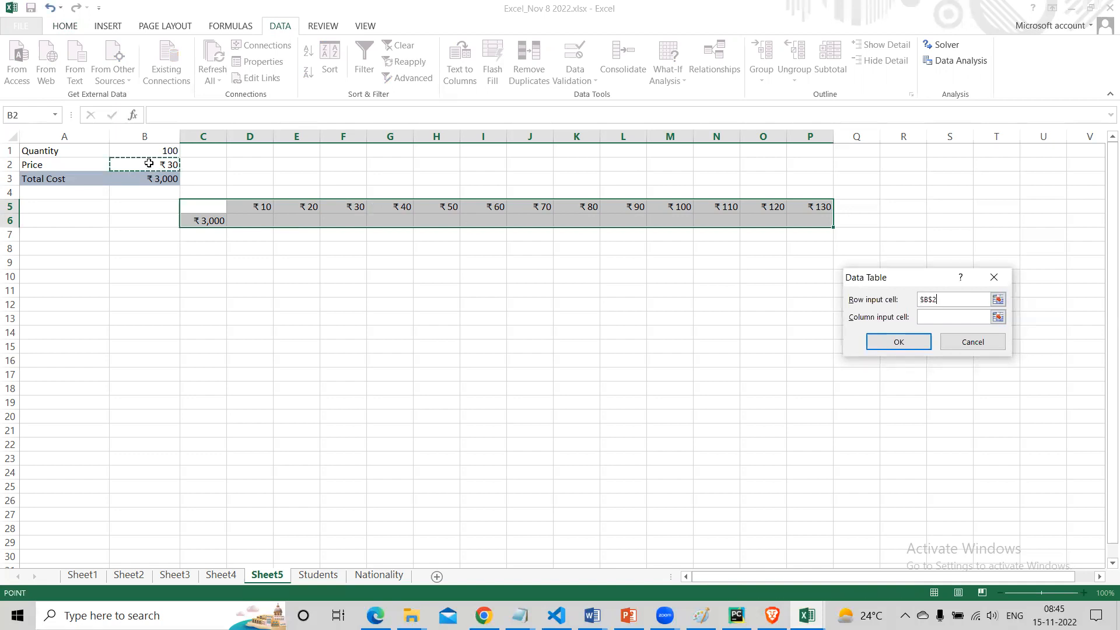
pyautogui.click(908, 343)
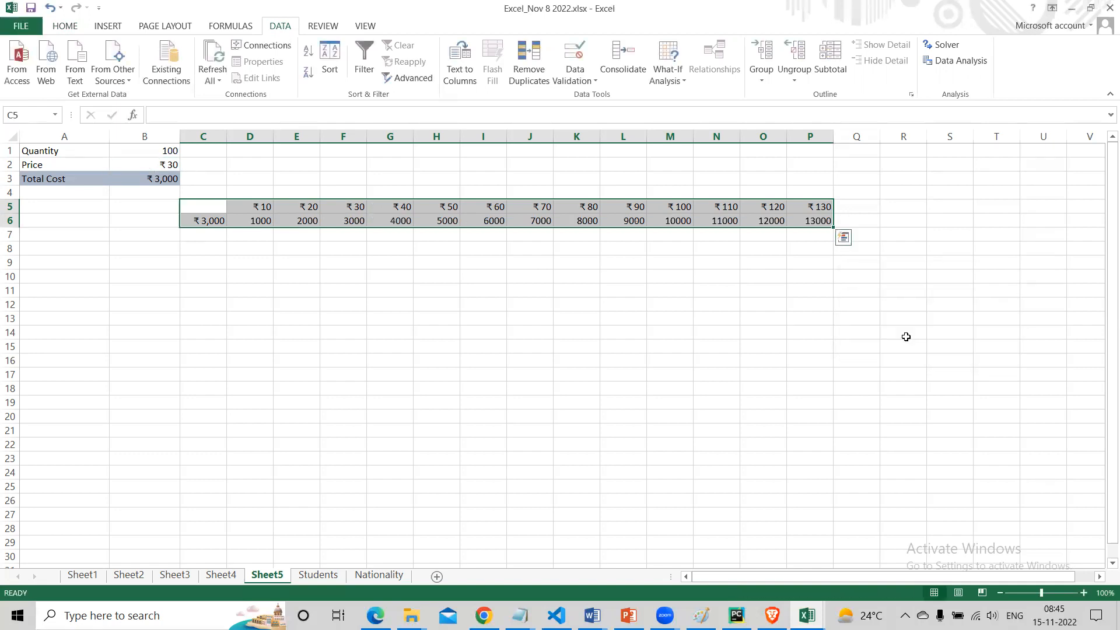
pyautogui.click(417, 291)
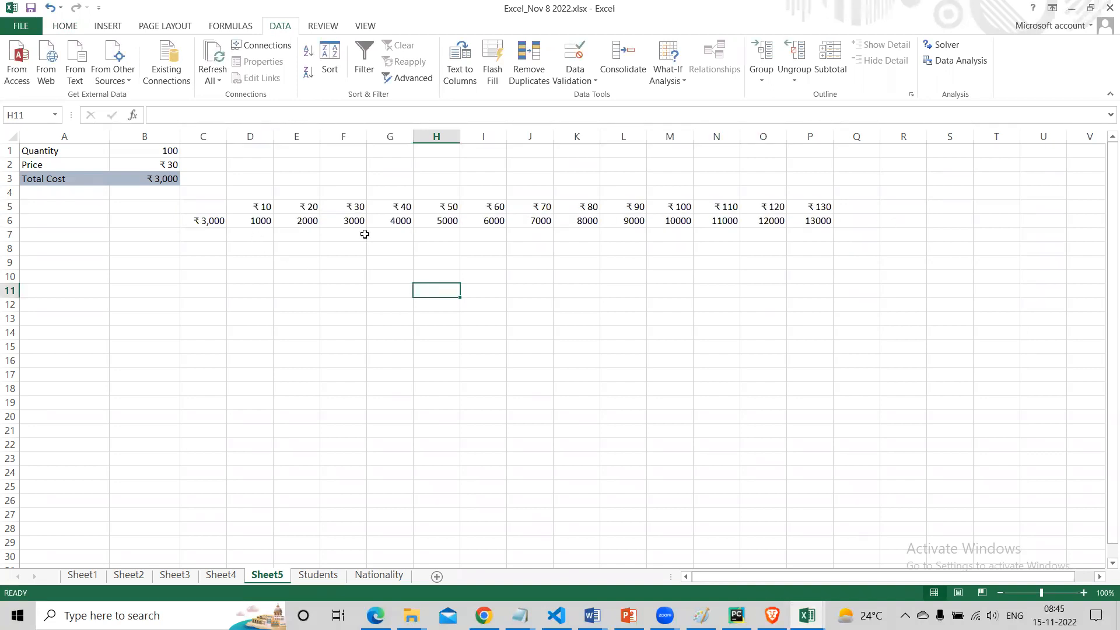
# Copy the currency formatting of C6 onto the data table results in D6:P6.
pyautogui.click(226, 222)
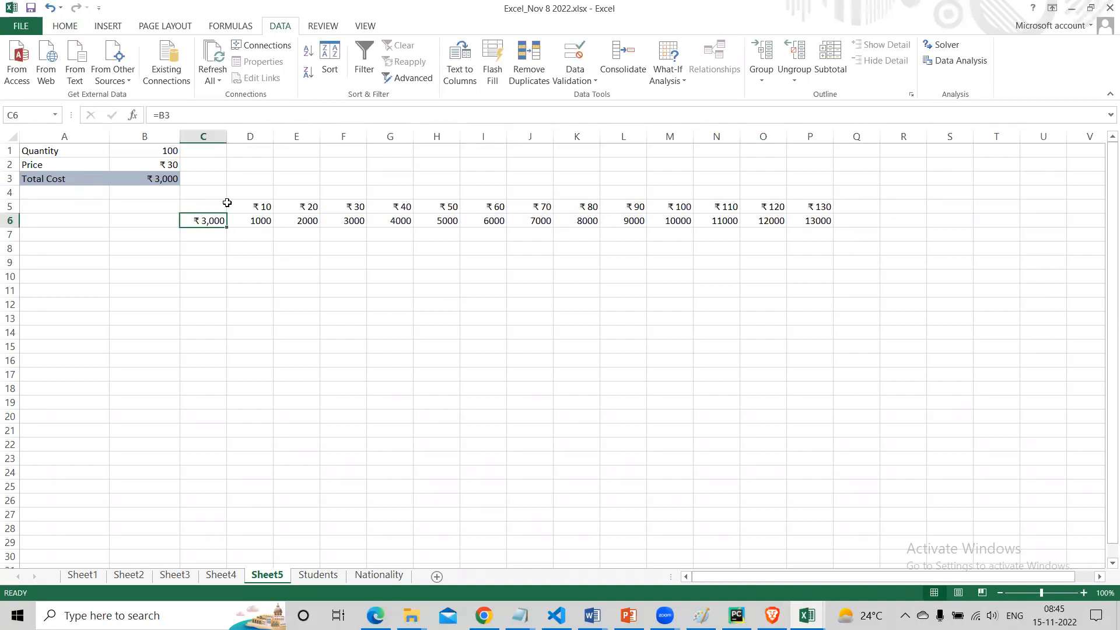
pyautogui.click(64, 25)
pyautogui.click(70, 79)
pyautogui.moveTo(244, 220); pyautogui.dragTo(817, 221)
pyautogui.click(649, 273)
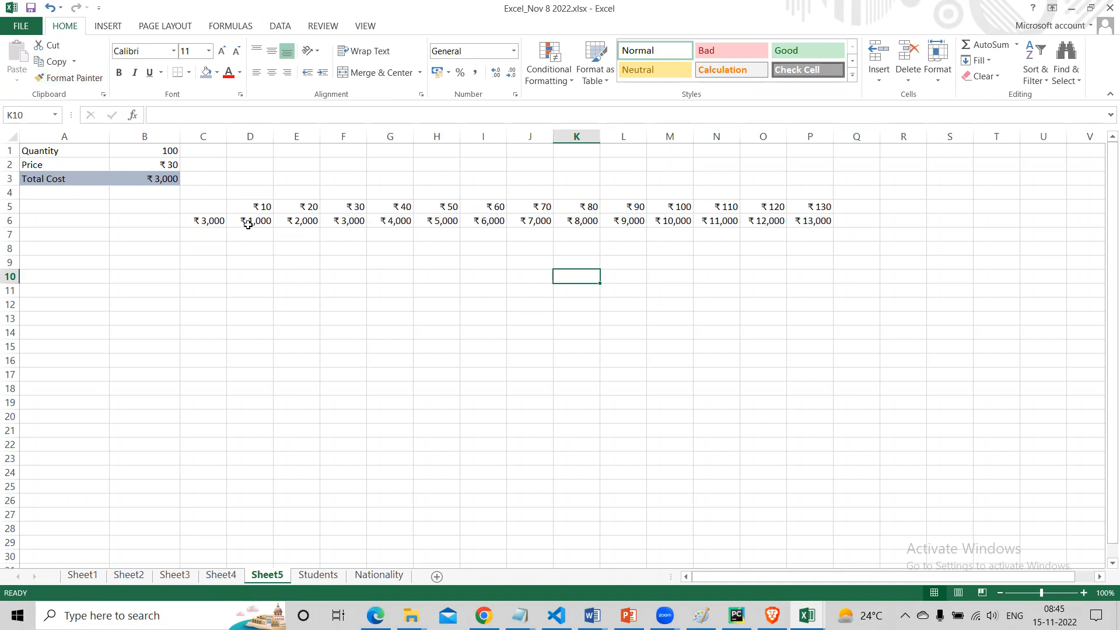
# Compare the first three prices in D5:F5 with the Total Cost results beneath them.
pyautogui.click(254, 205)
pyautogui.click(255, 219)
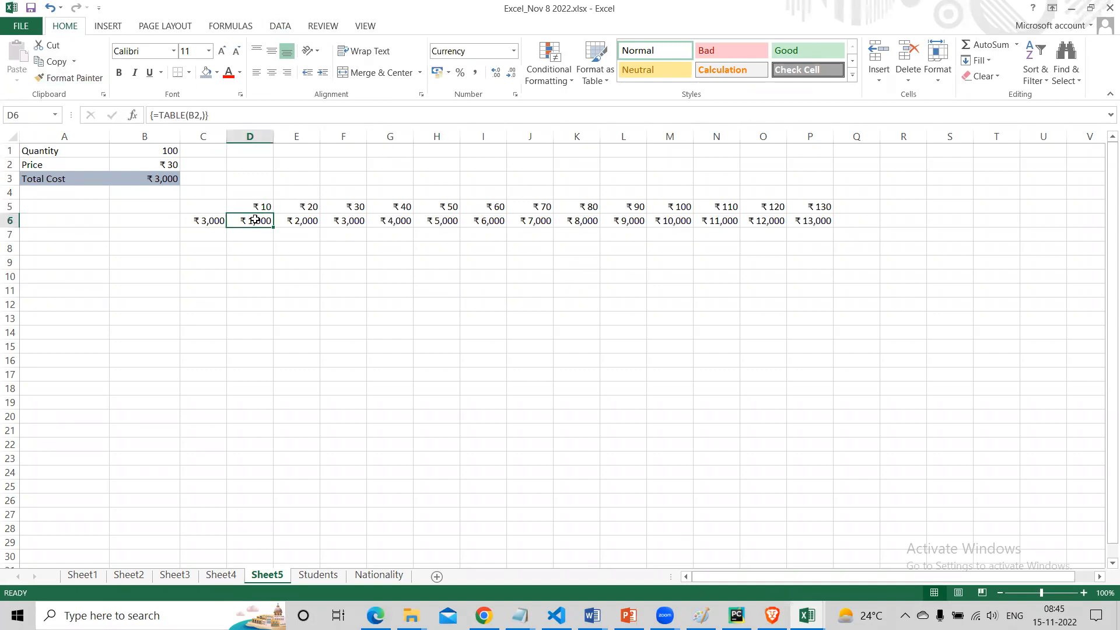
pyautogui.click(315, 208)
pyautogui.click(312, 219)
pyautogui.click(363, 207)
pyautogui.click(362, 222)
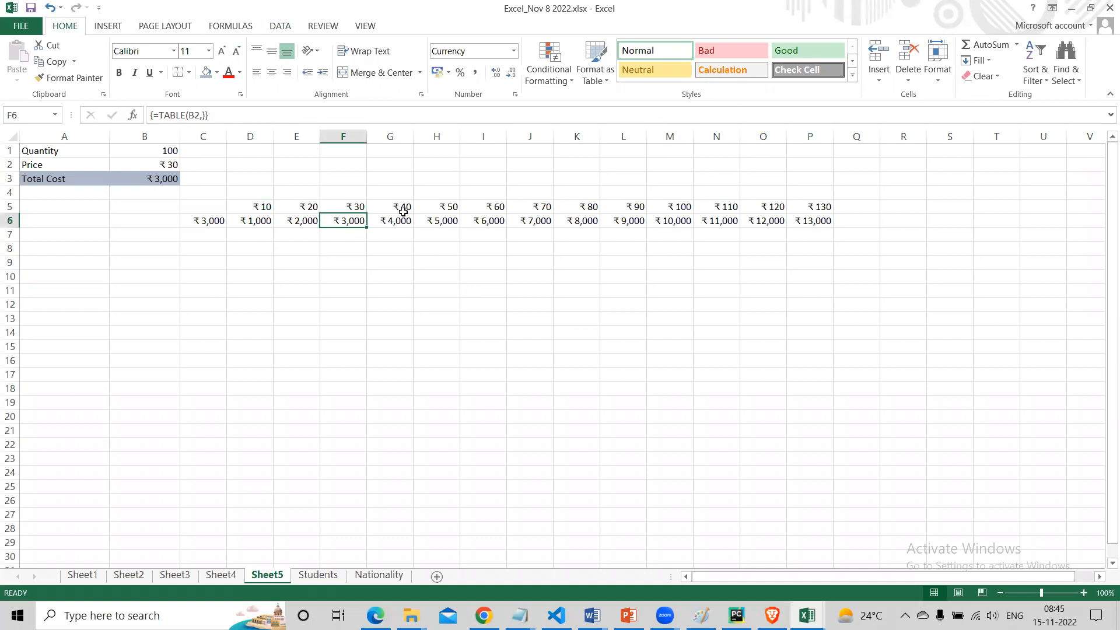
# Hide the value in C6 by giving the cell the custom number format ;;;.
pyautogui.click(198, 220)
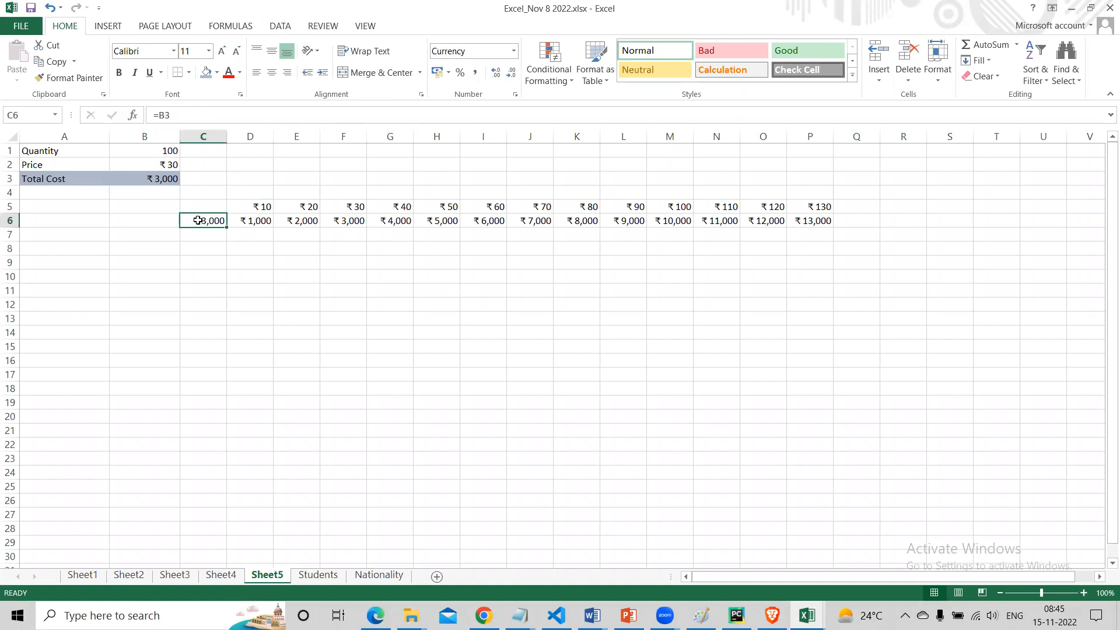
pyautogui.rightClick(198, 221)
pyautogui.click(283, 446)
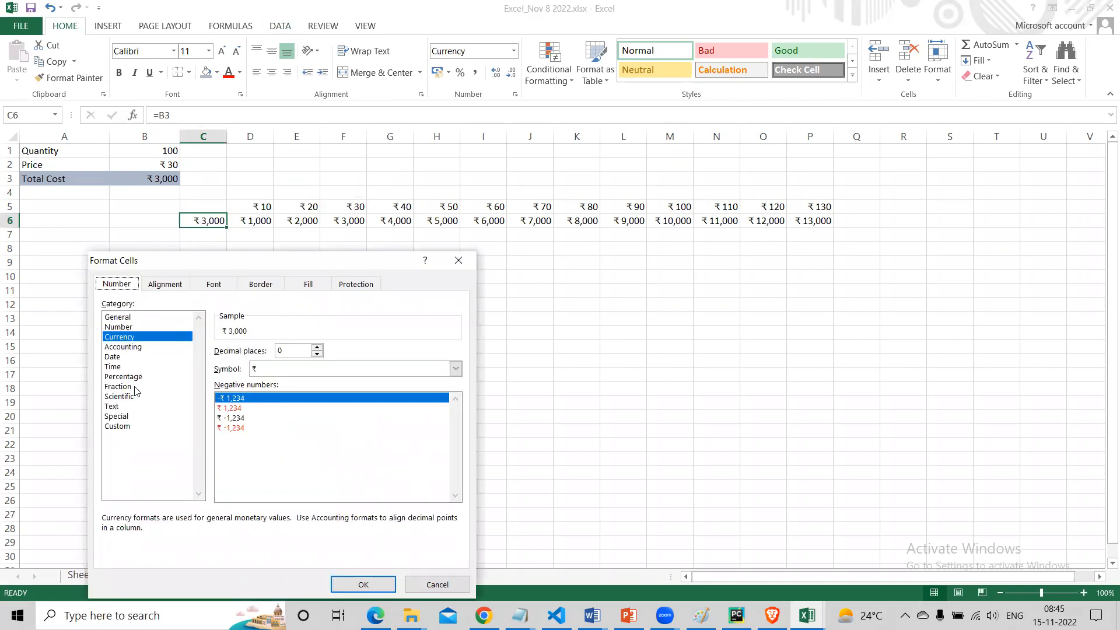
pyautogui.click(127, 426)
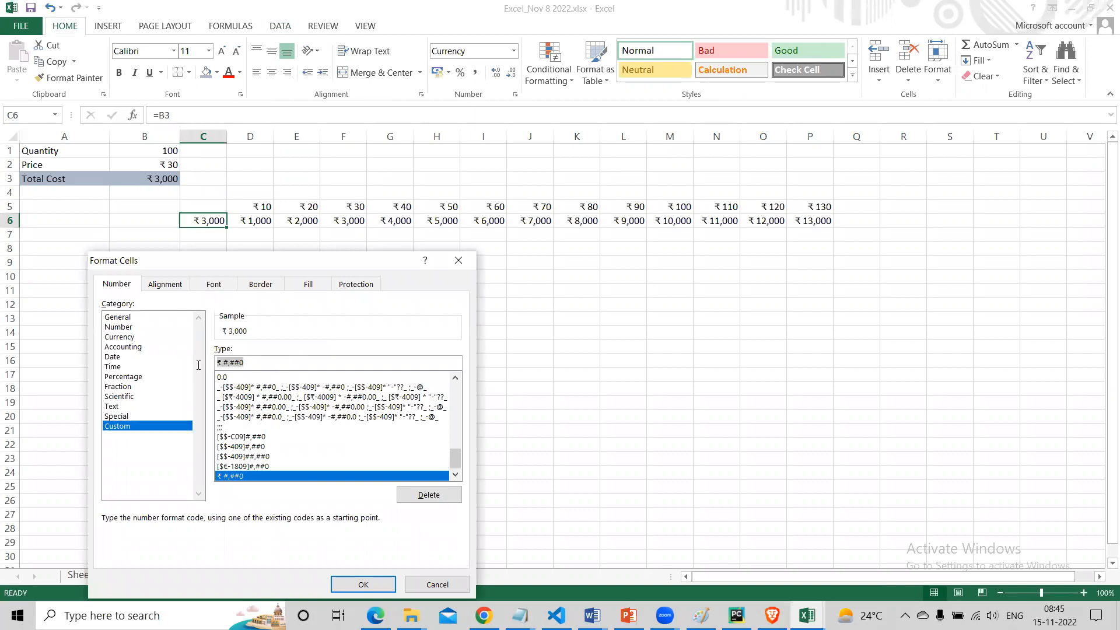
pyautogui.write(';;;')
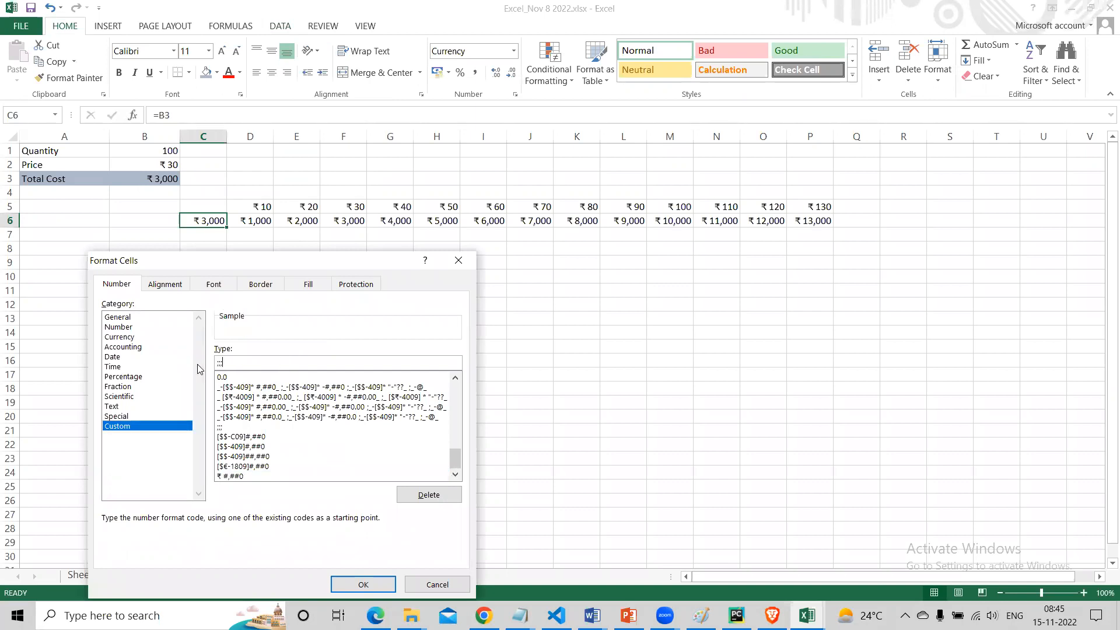
pyautogui.click(364, 585)
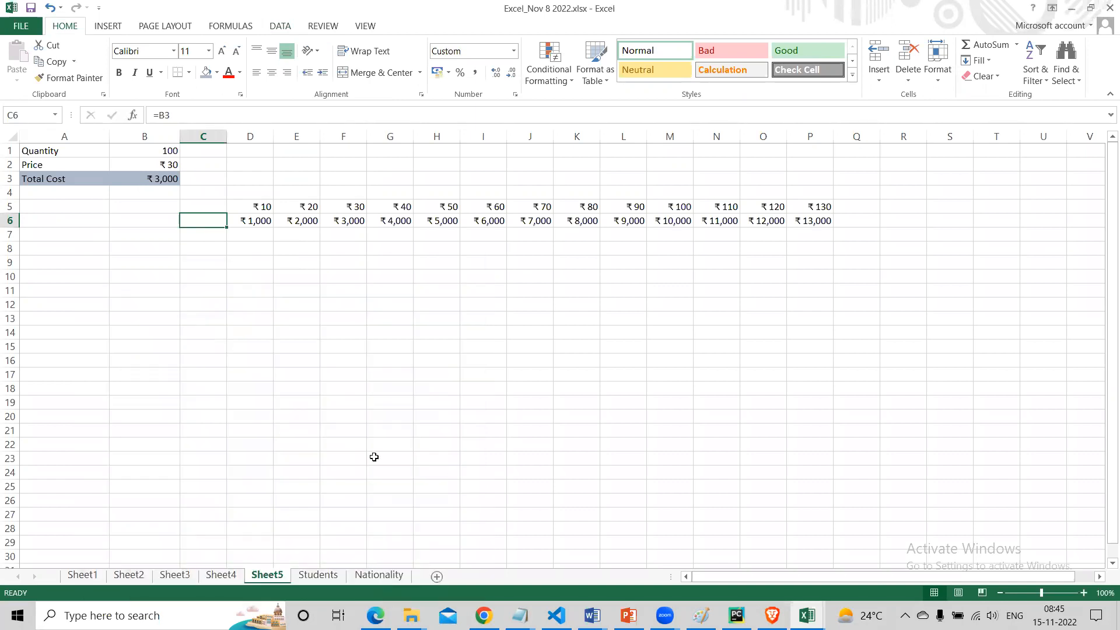
pyautogui.click(360, 429)
# Fill the price and result cells D5:P6 with the same blue-grey colour as the Total Cost row.
pyautogui.moveTo(259, 208); pyautogui.dragTo(817, 224)
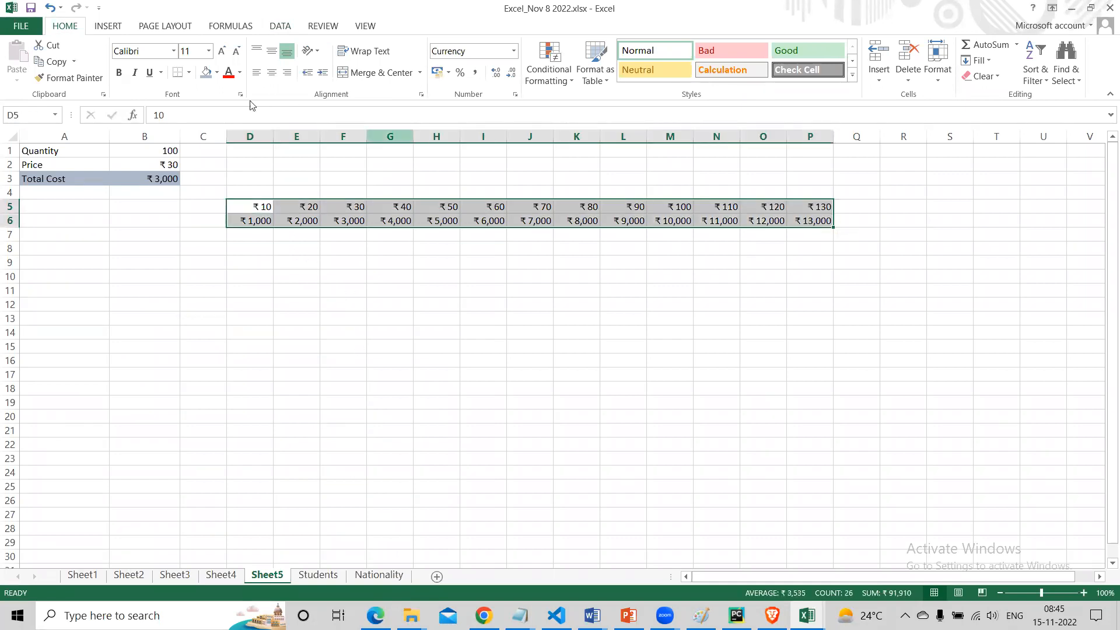
pyautogui.click(207, 72)
pyautogui.click(318, 234)
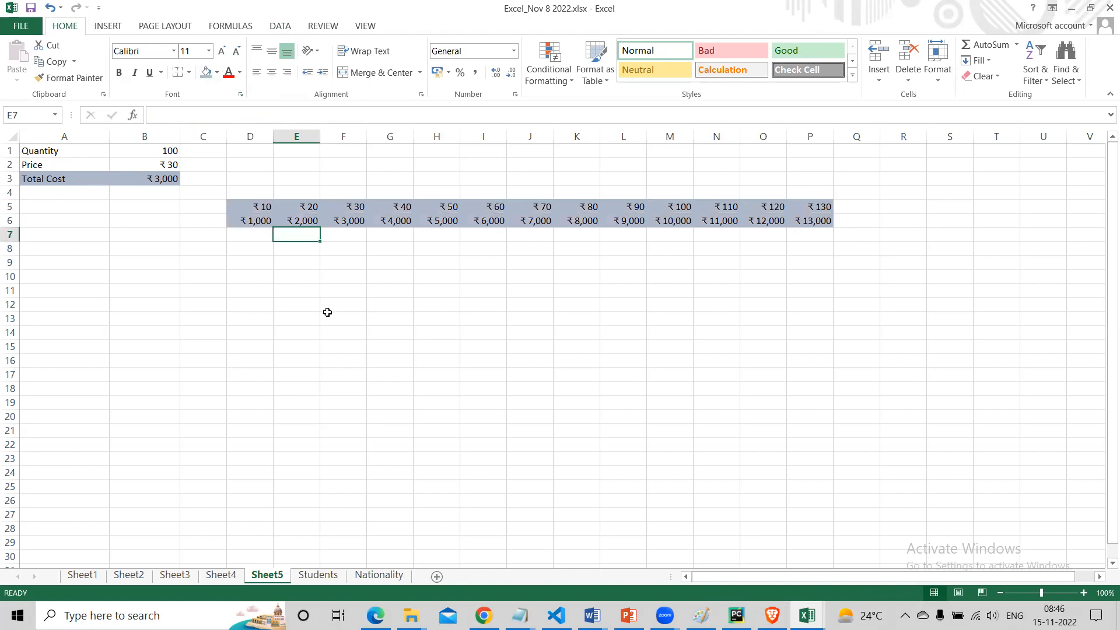
# Copy the price row D5:P5 into row 10, starting at D10.
pyautogui.moveTo(261, 206); pyautogui.dragTo(805, 208)
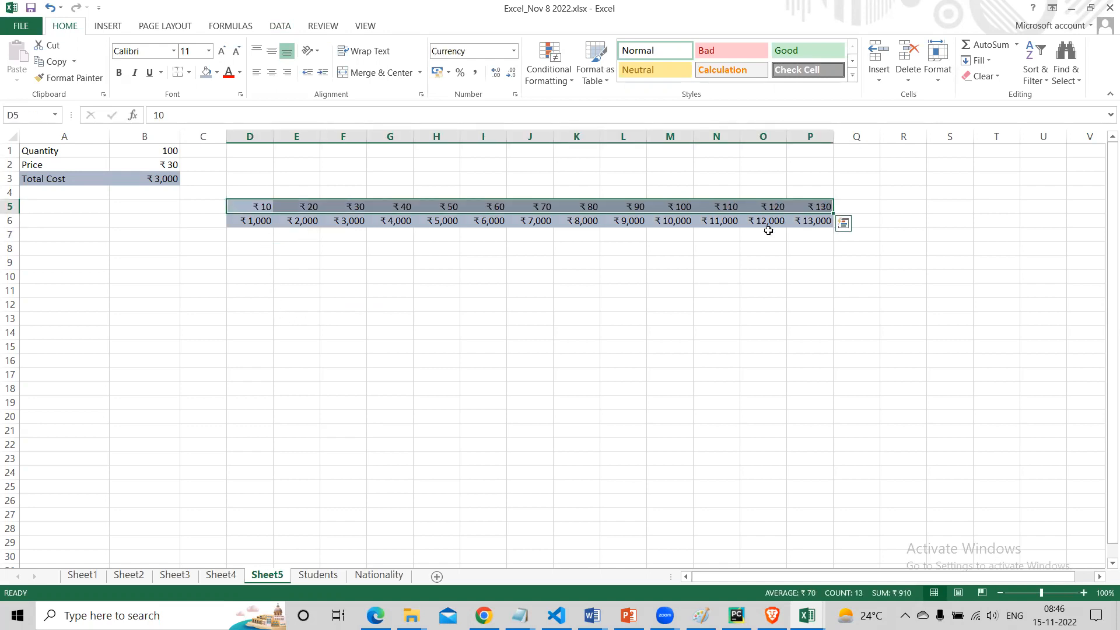
pyautogui.hotkey('ctrl', 'c')
pyautogui.hotkey('ctrl', 'q')
pyautogui.click(260, 282)
pyautogui.hotkey('ctrl', 'v')
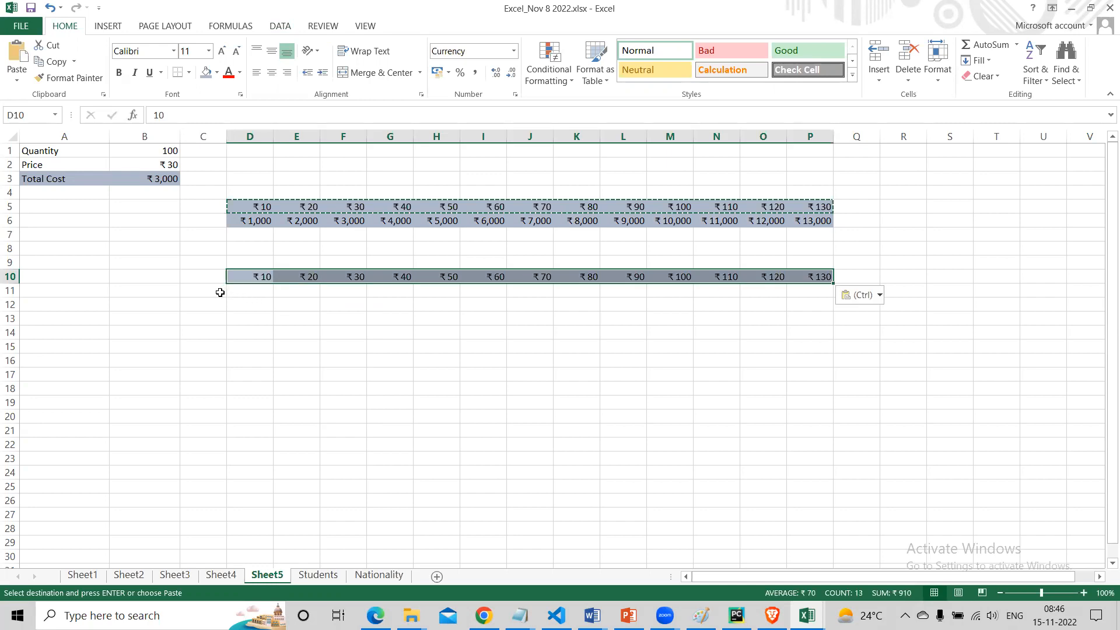
# Enter the quantities 50, 100, 150 and 200 in cells C11 to C14.
pyautogui.click(220, 293)
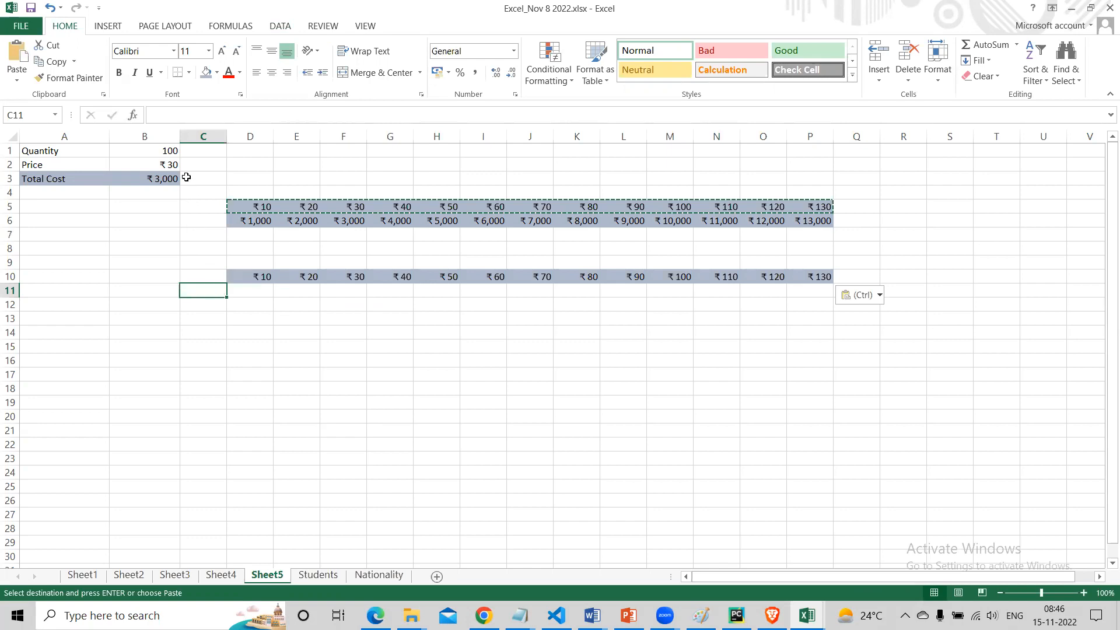
pyautogui.click(176, 151)
pyautogui.press('Escape')
pyautogui.write('50')
pyautogui.press('Return')
pyautogui.write('10')
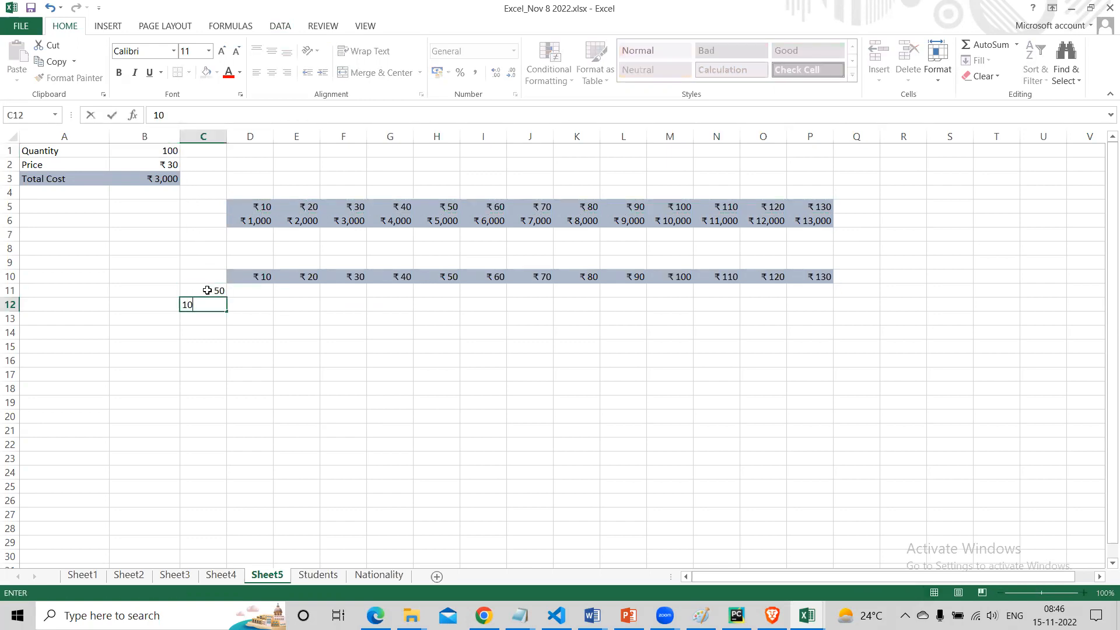
pyautogui.write('0')
pyautogui.press('Return')
pyautogui.write('1502')
pyautogui.press('BackSpace')
pyautogui.press('BackSpace')
pyautogui.write('0')
pyautogui.press('Return')
pyautogui.write('200')
pyautogui.press('Return')
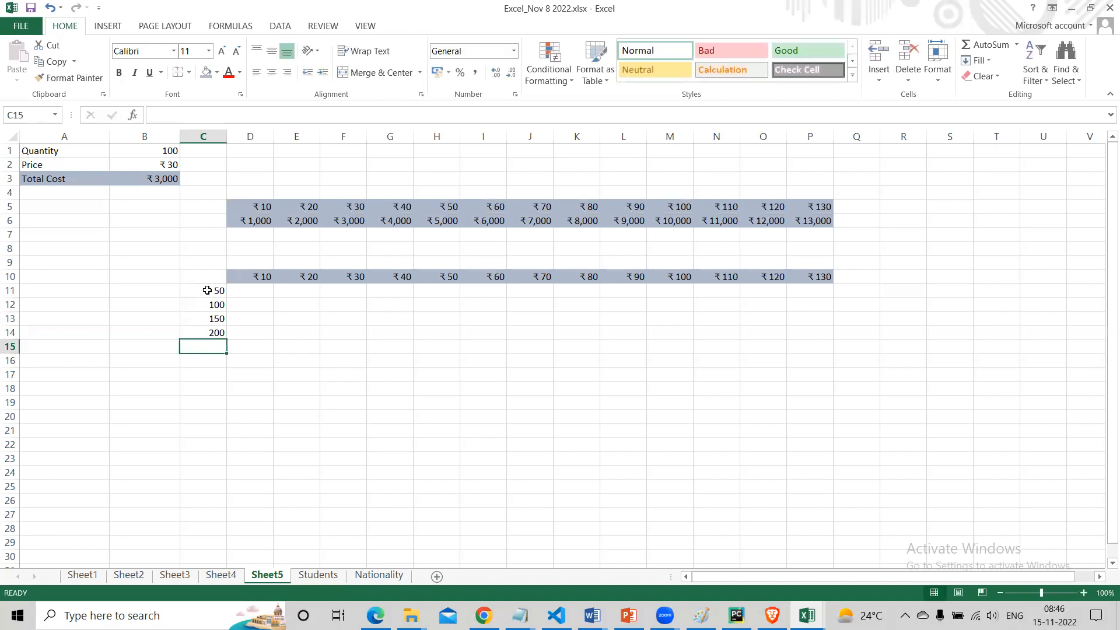
# Extend the quantity series from C11:C14 down to C30, ending at 1000.
pyautogui.moveTo(205, 289); pyautogui.dragTo(221, 558)
pyautogui.click(416, 471)
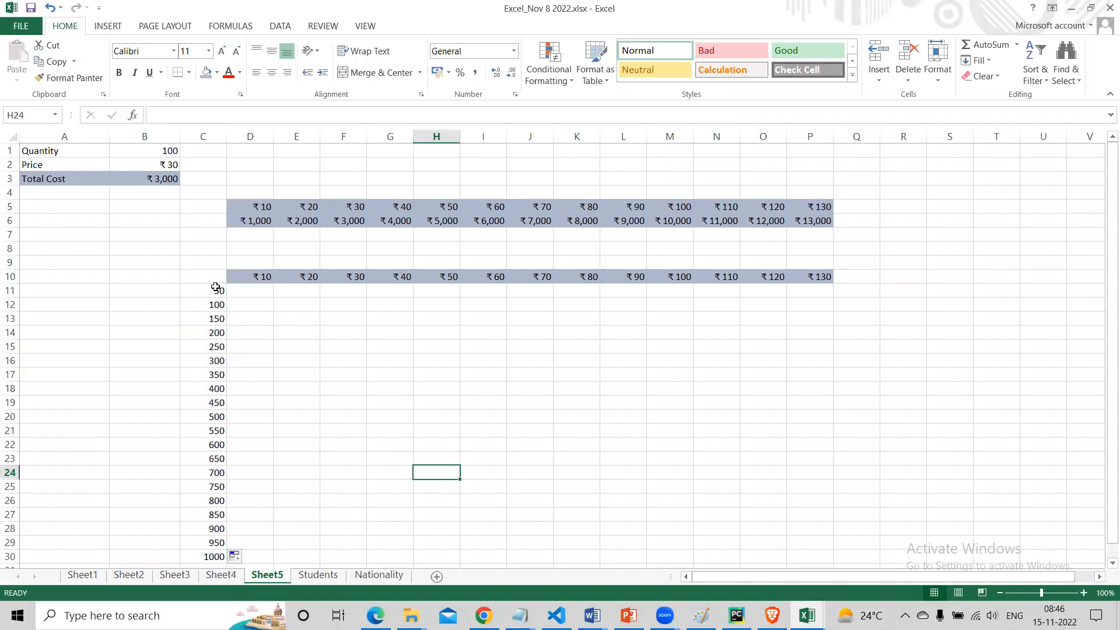
pyautogui.moveTo(213, 276); pyautogui.dragTo(803, 527)
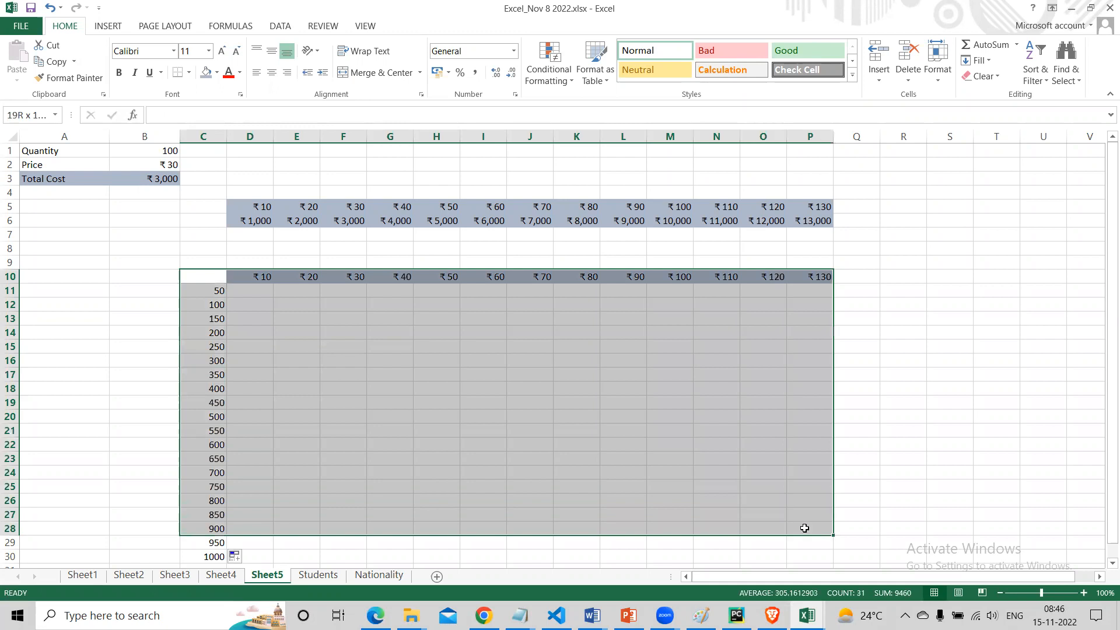
# Link the corner cell C10 to the Total Cost with the formula =B3.
pyautogui.click(197, 274)
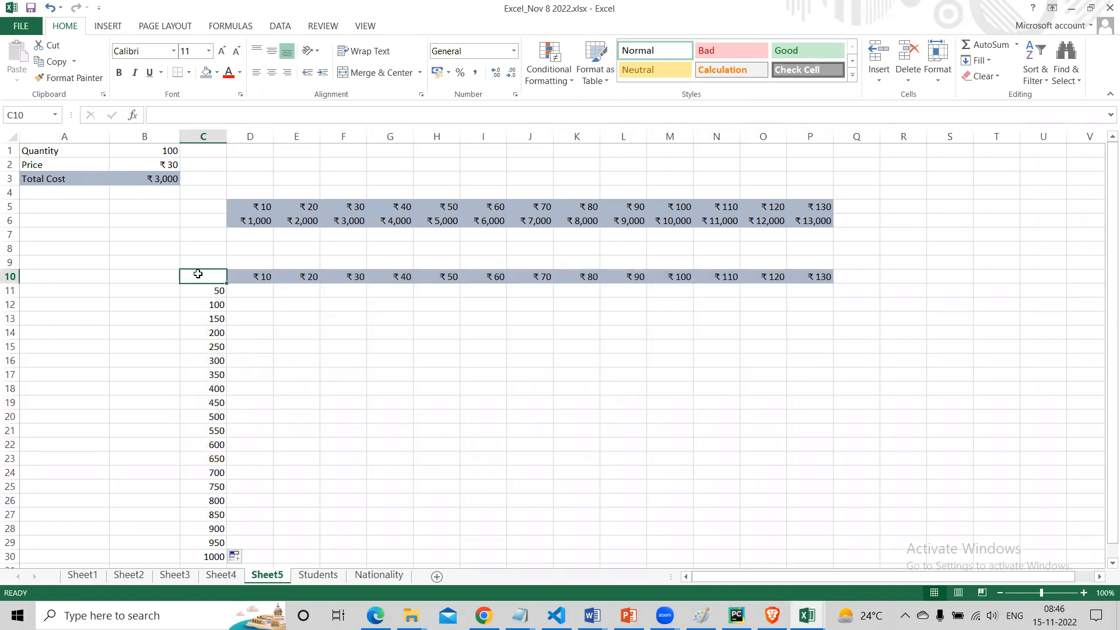
pyautogui.write('=')
pyautogui.click(165, 179)
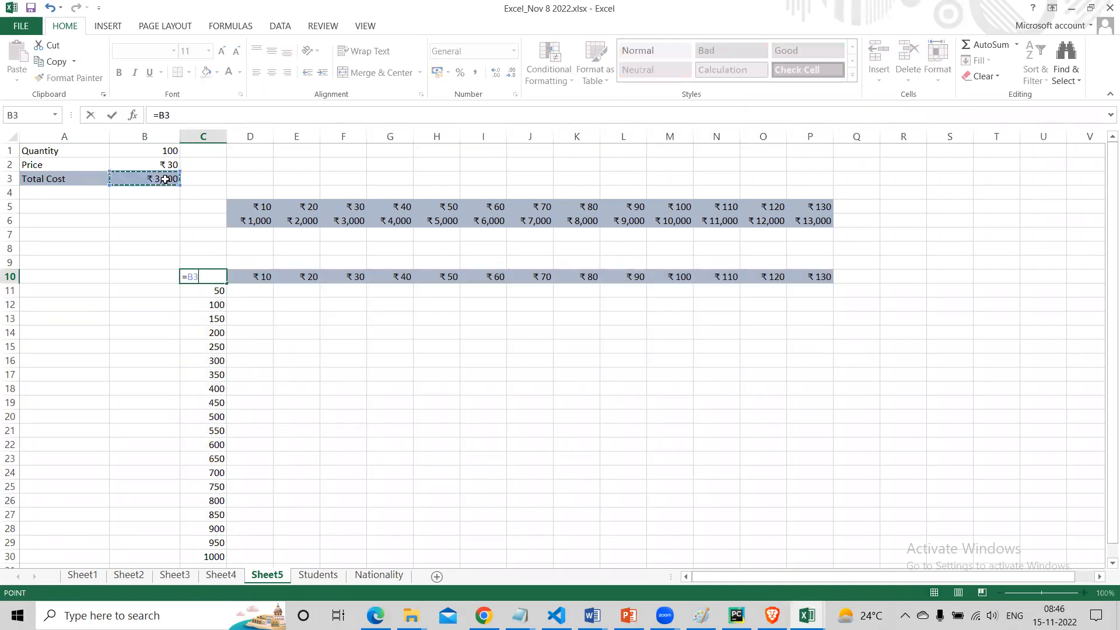
pyautogui.press('Return')
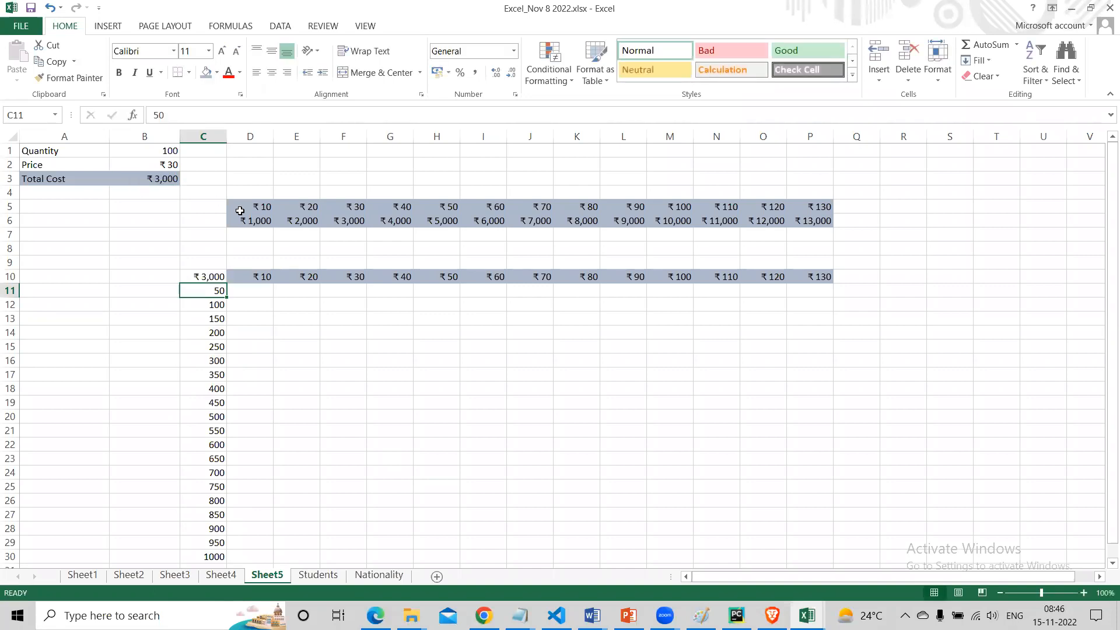
# Create a two-variable What-If data table over C10:P30 with row input cell B2 and column input cell B1.
pyautogui.moveTo(210, 276); pyautogui.dragTo(795, 555)
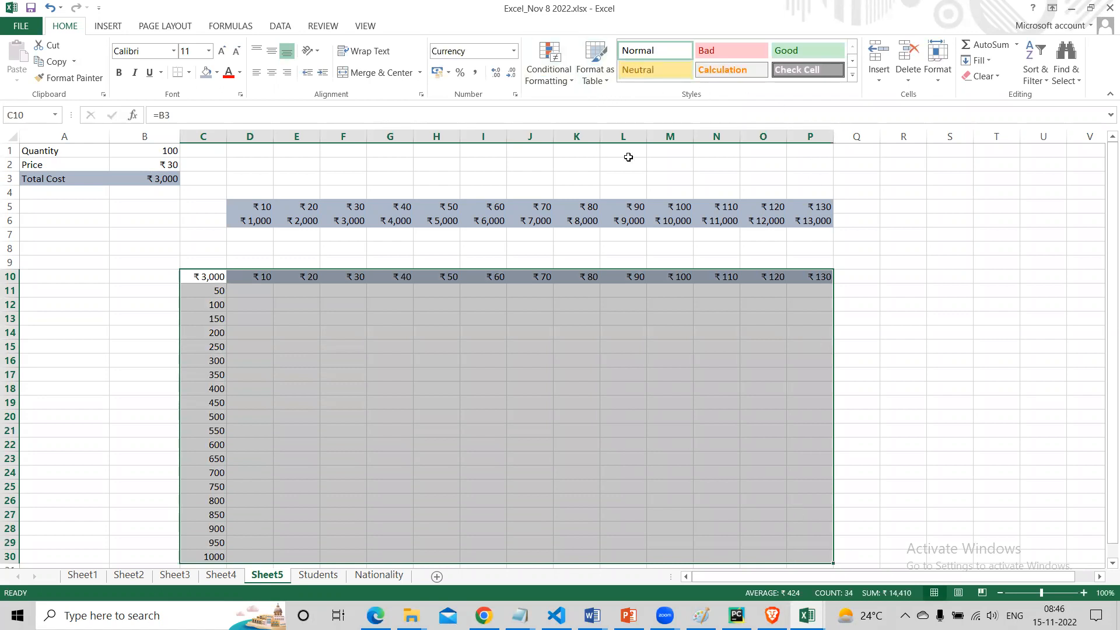
pyautogui.click(284, 28)
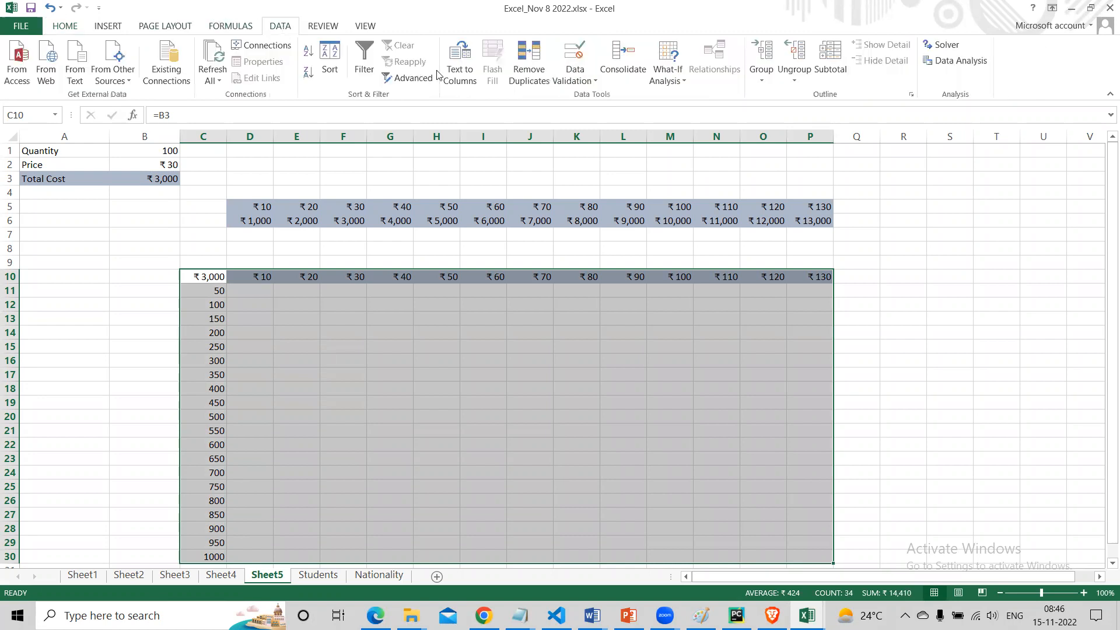
pyautogui.click(678, 87)
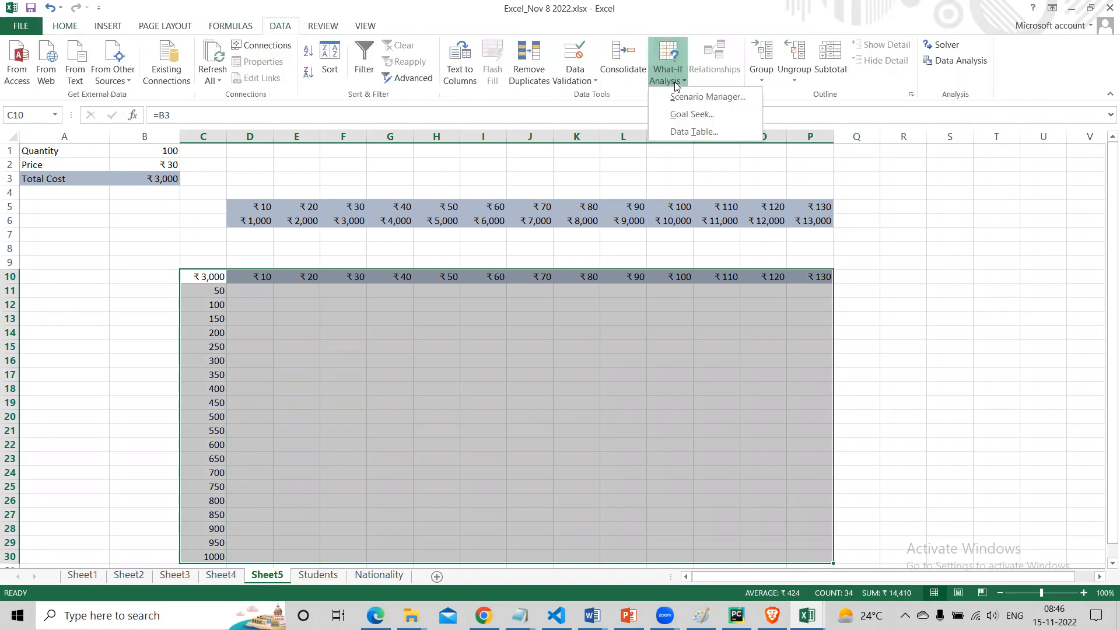
pyautogui.click(693, 134)
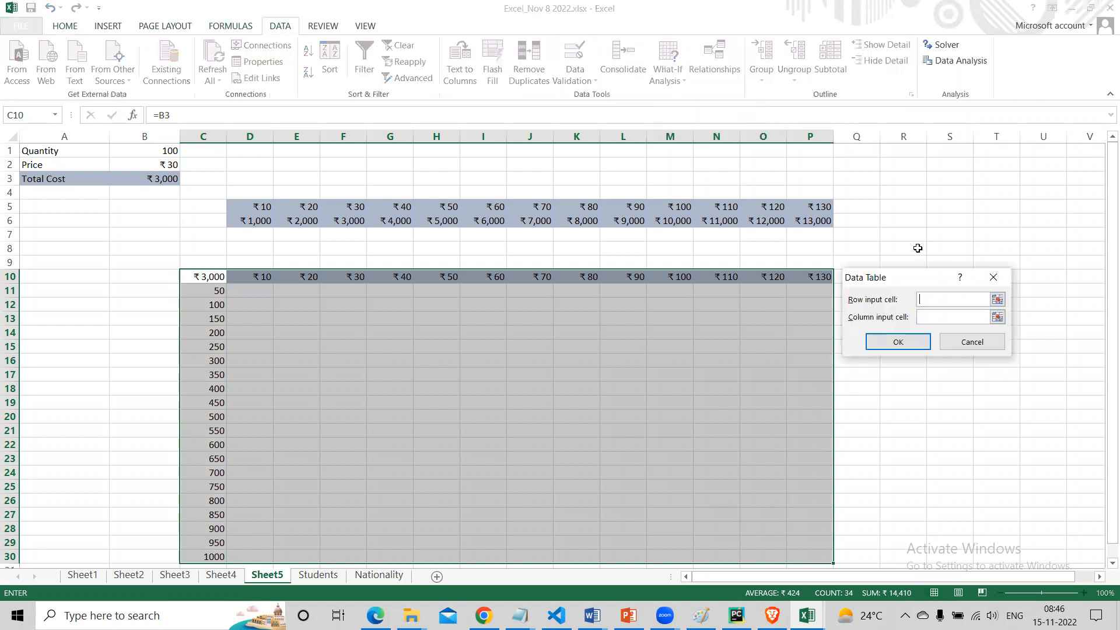
pyautogui.click(940, 305)
pyautogui.click(165, 163)
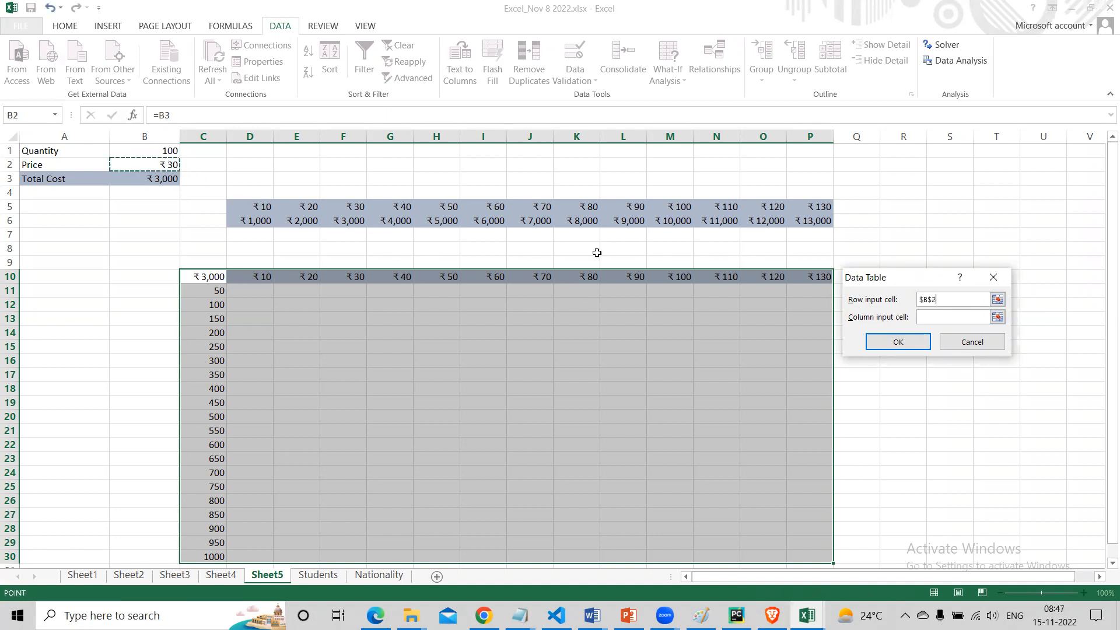
pyautogui.click(940, 317)
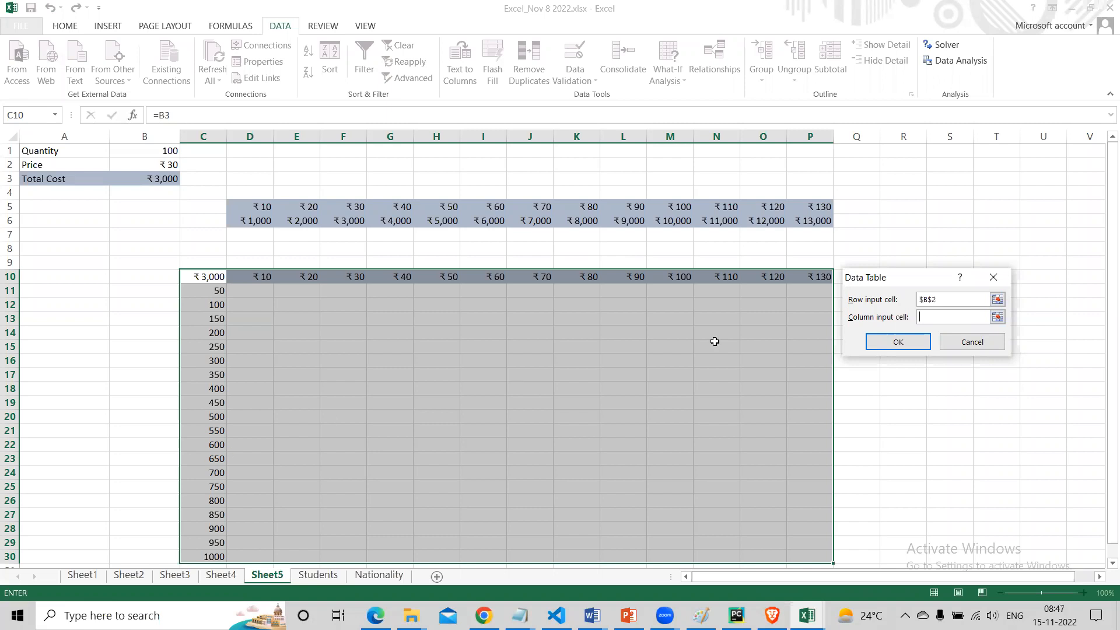
pyautogui.click(169, 152)
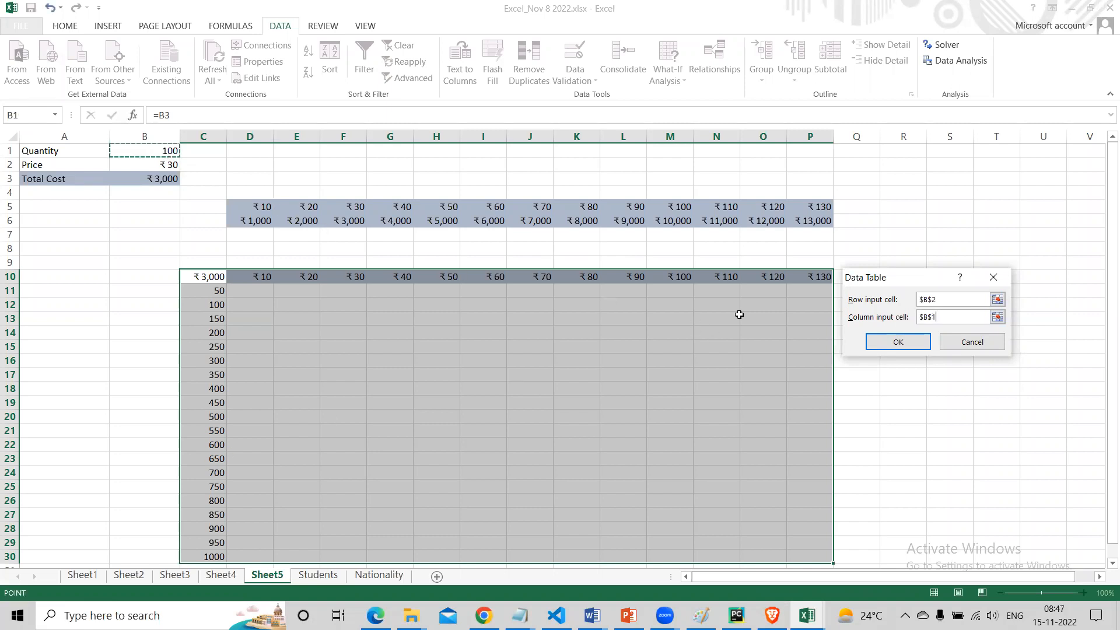
pyautogui.click(897, 341)
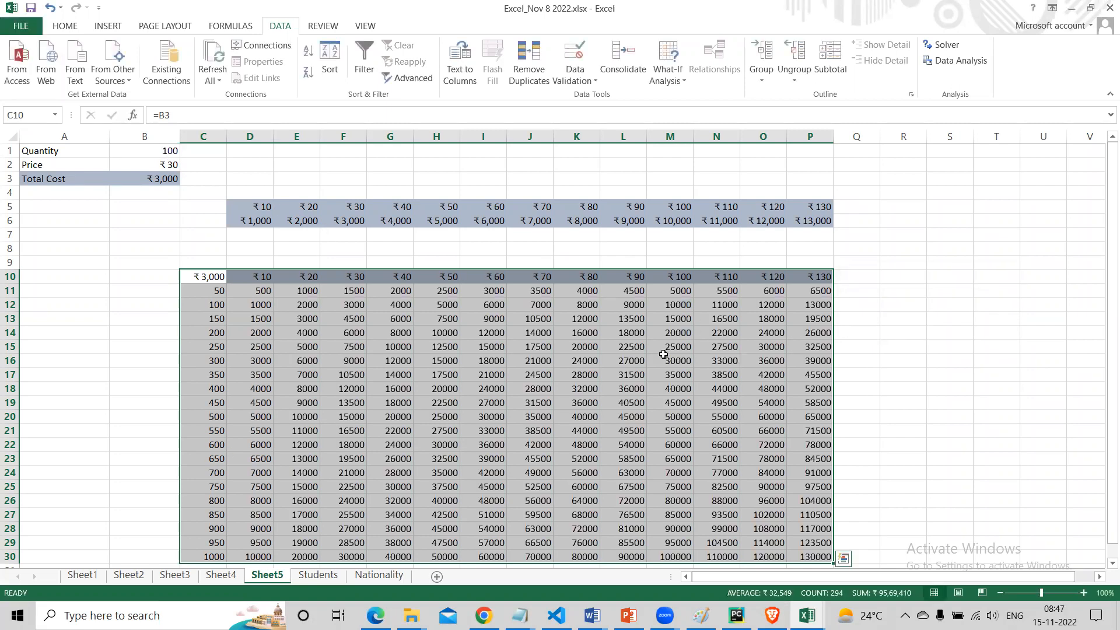
# Copy the rupee currency format of corner cell C10 onto the data table results in D11:P30 with Format Painter.
pyautogui.click(560, 357)
pyautogui.click(264, 293)
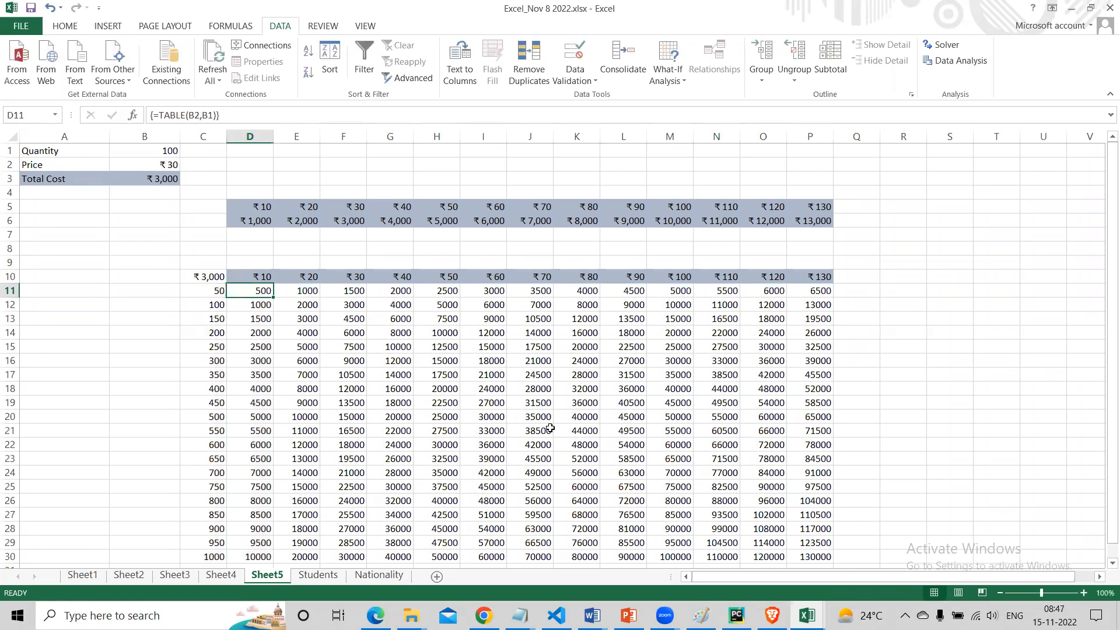
pyautogui.keyDown('shift'); pyautogui.click(563, 448); pyautogui.keyUp('shift')
pyautogui.click(200, 278)
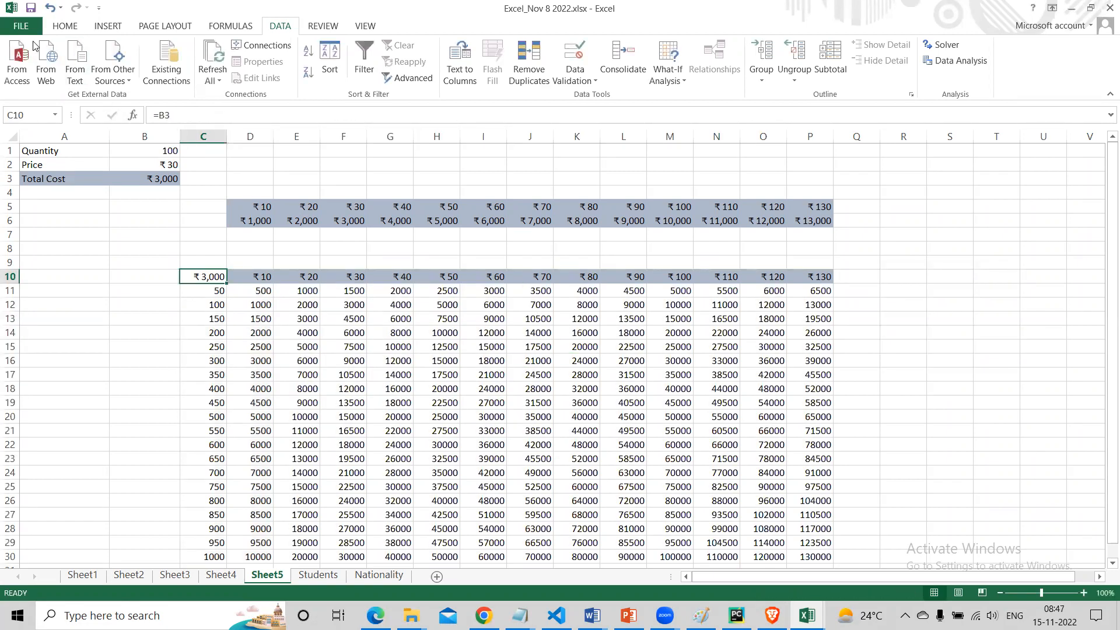
pyautogui.click(65, 26)
pyautogui.click(68, 77)
pyautogui.moveTo(257, 290)
pyautogui.mouseDown()
pyautogui.moveTo(776, 564)
pyautogui.moveTo(812, 488)
pyautogui.mouseUp()
pyautogui.click(530, 360)
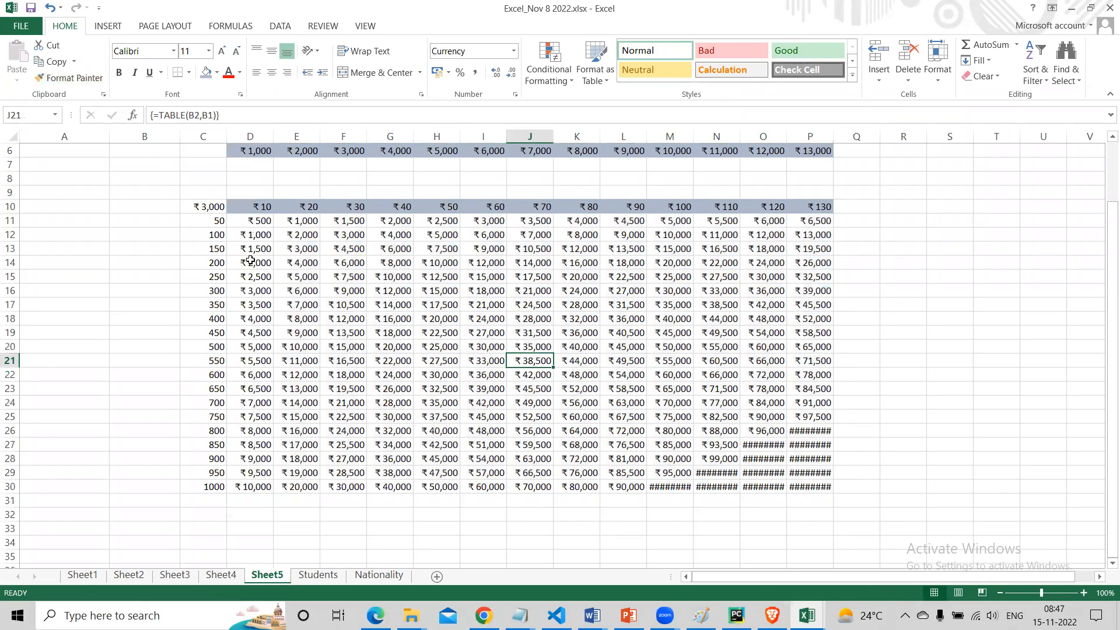
# Examine the table results for price ₹ 10 with quantity 50 and for price ₹ 20 with quantity 250.
pyautogui.click(257, 207)
pyautogui.click(219, 221)
pyautogui.click(256, 222)
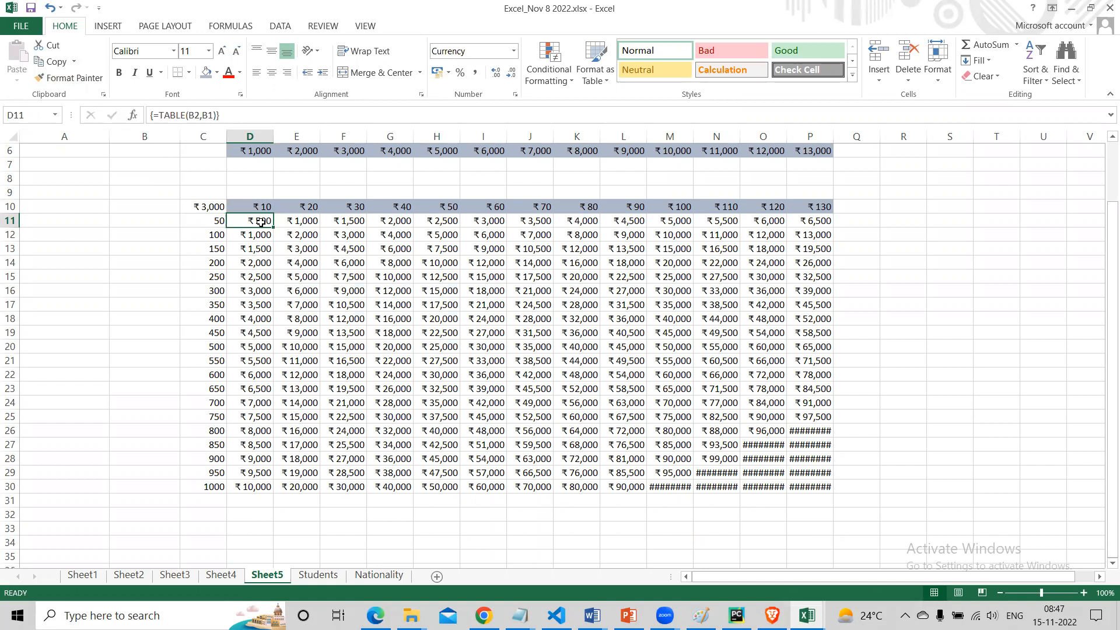
pyautogui.click(310, 208)
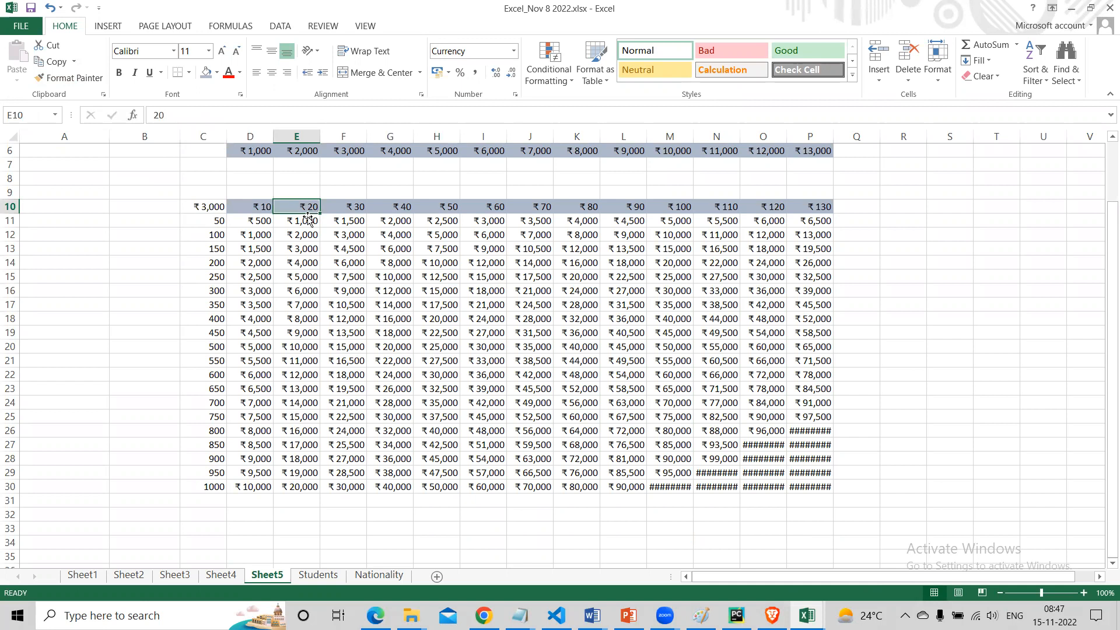
pyautogui.click(311, 277)
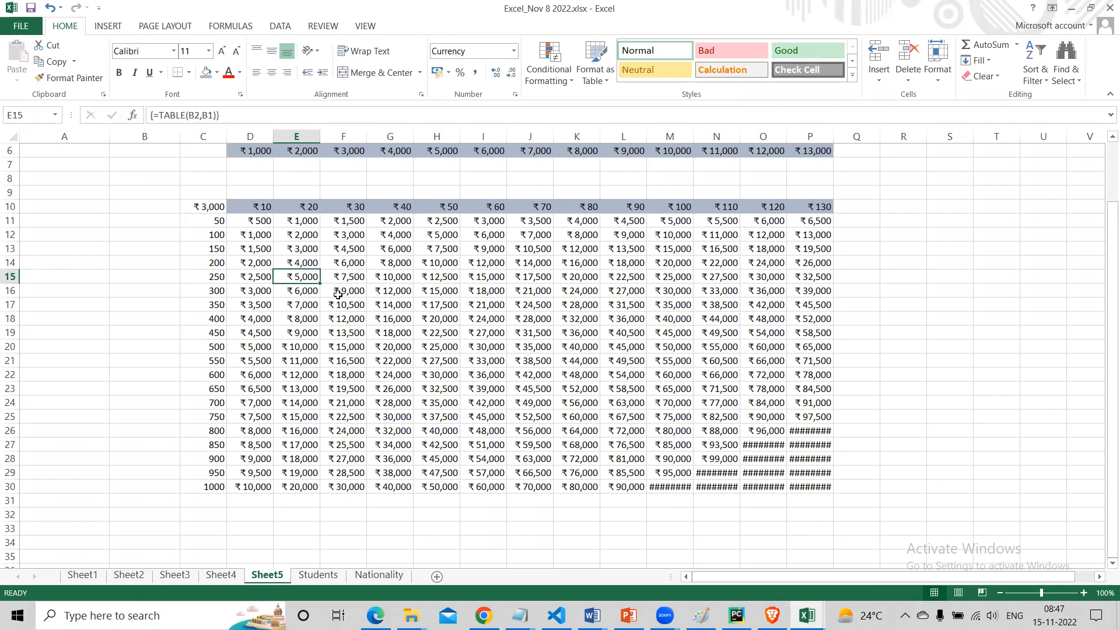
pyautogui.scroll(2, 283, 292)
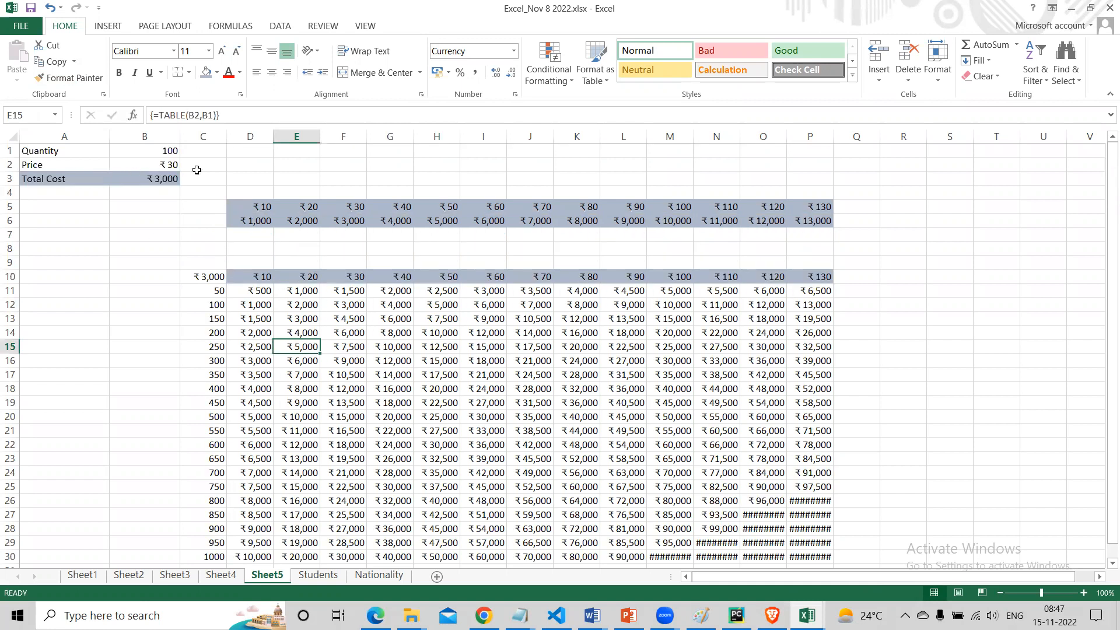
# Widen columns M through P so that every value in the two-variable data table fits its cell.
pyautogui.click(168, 180)
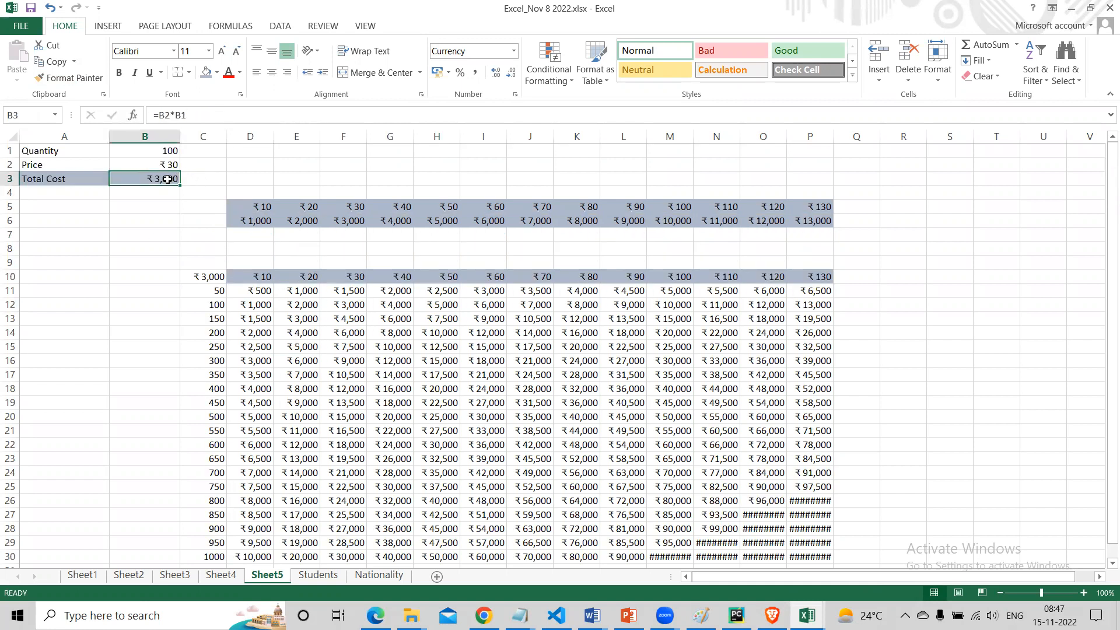
pyautogui.click(204, 278)
pyautogui.click(172, 184)
pyautogui.scroll(-3, 774, 389)
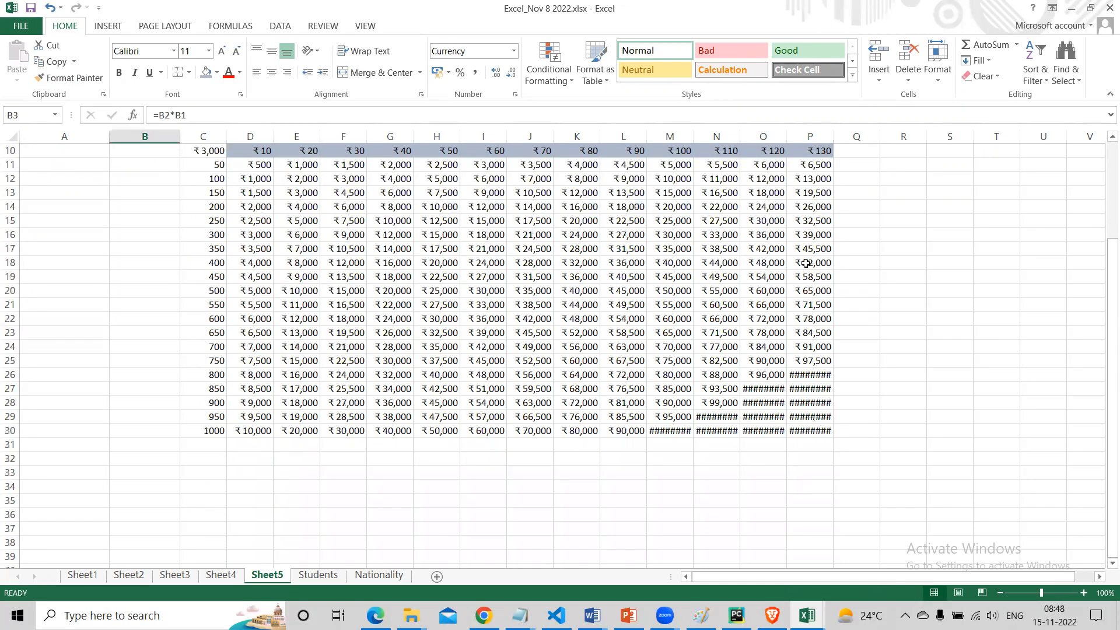
pyautogui.moveTo(689, 136); pyautogui.dragTo(691, 137)
pyautogui.moveTo(789, 133); pyautogui.dragTo(747, 139)
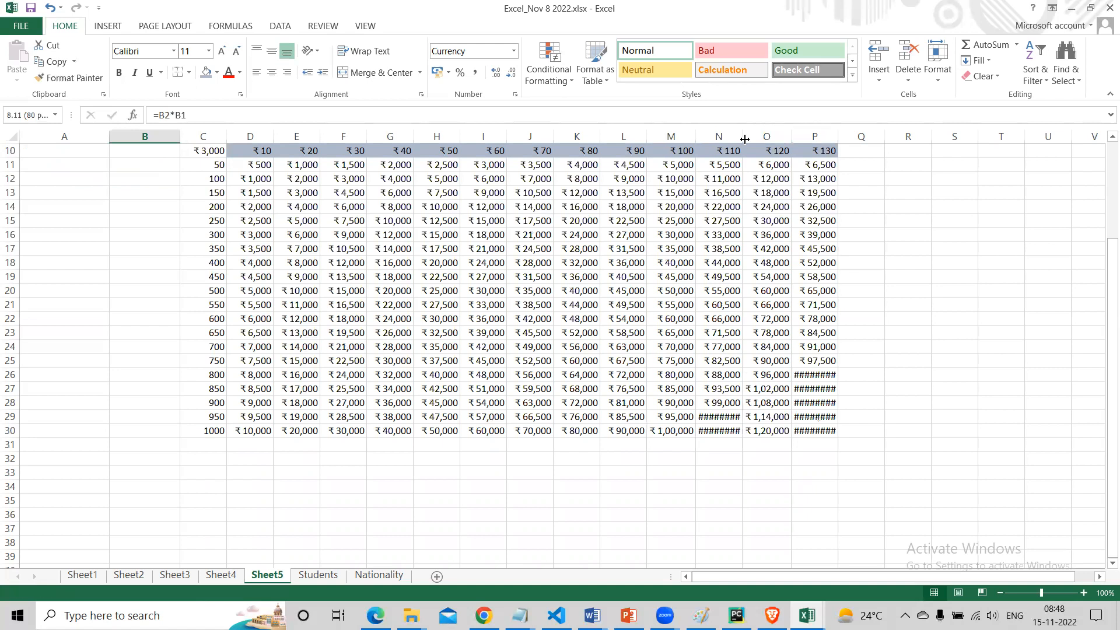
pyautogui.moveTo(846, 139); pyautogui.dragTo(848, 139)
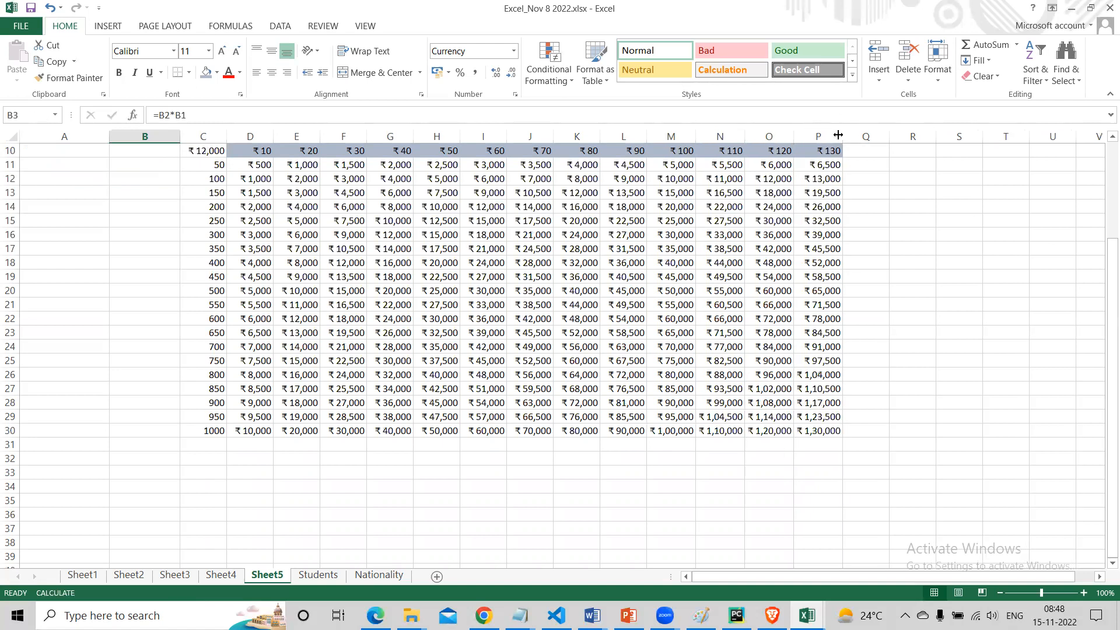
pyautogui.scroll(3, 617, 277)
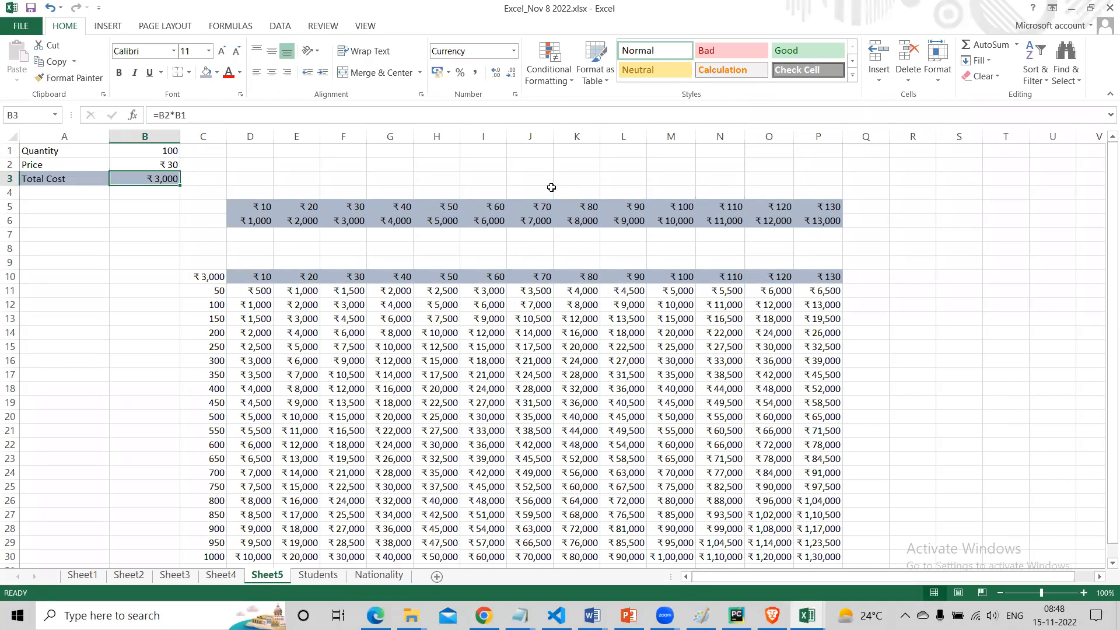
# Open the Scenario Manager for what-if analysis with the total cost cell B3 selected.
pyautogui.click(291, 27)
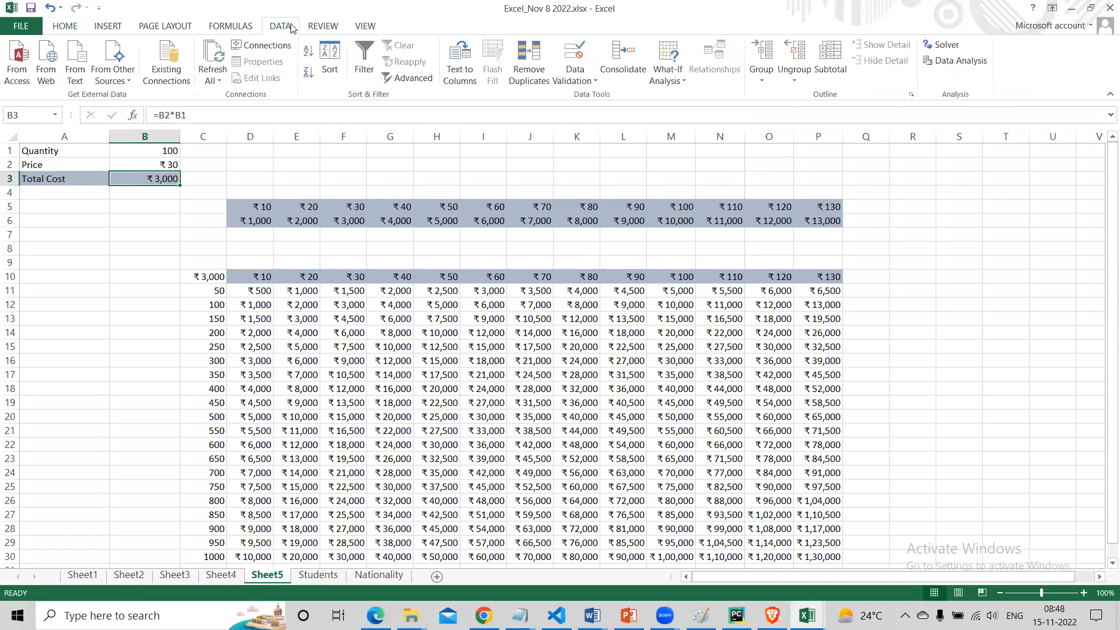
pyautogui.click(688, 83)
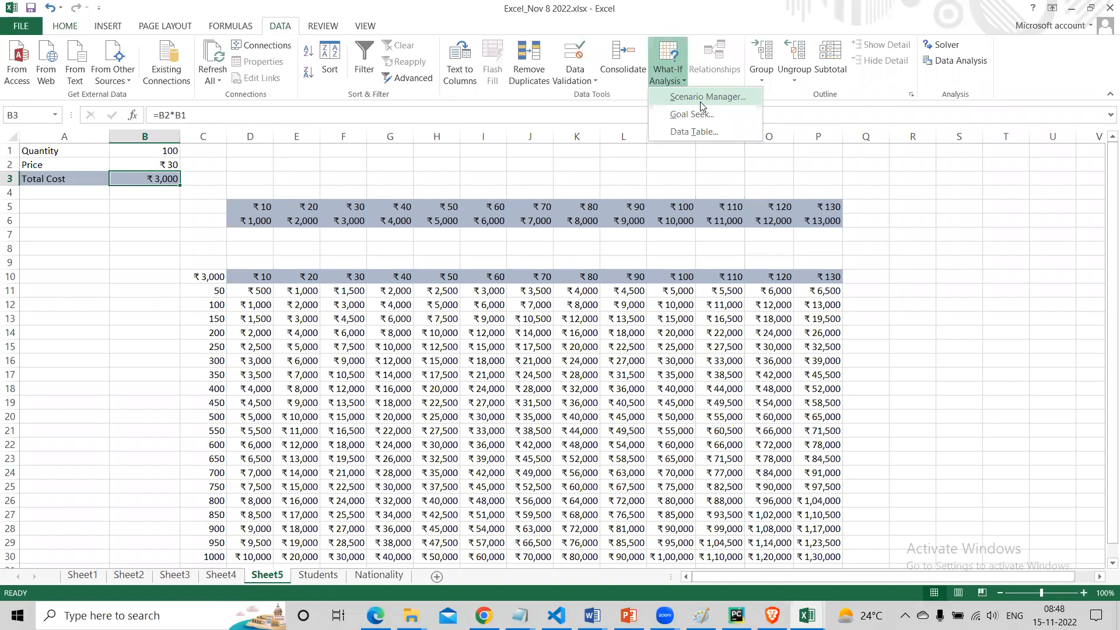
pyautogui.click(405, 169)
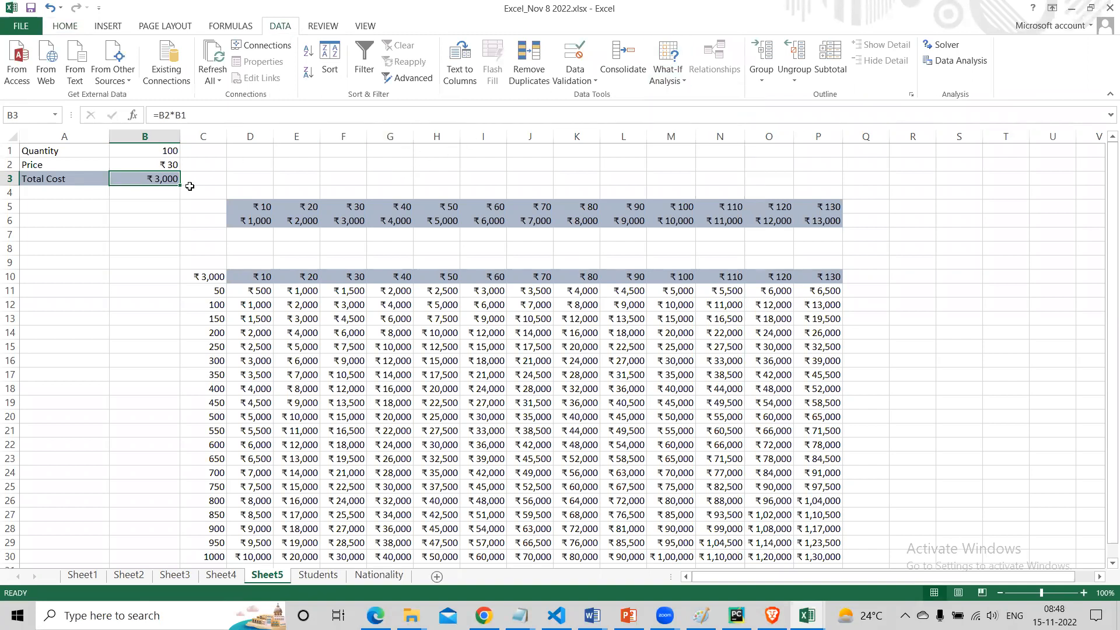
pyautogui.click(159, 166)
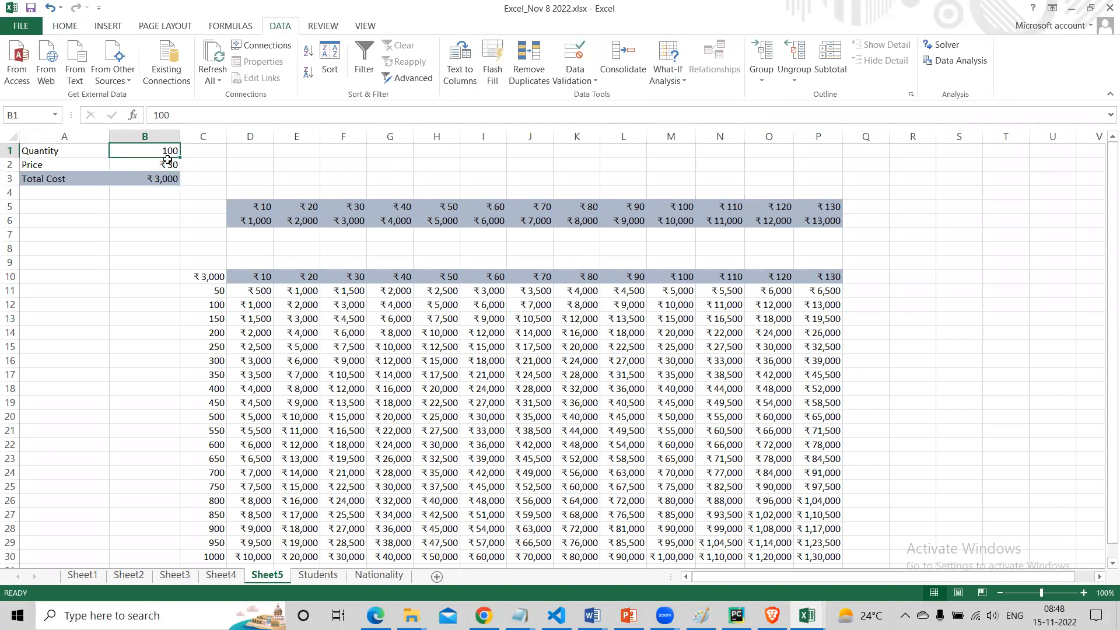
pyautogui.click(175, 178)
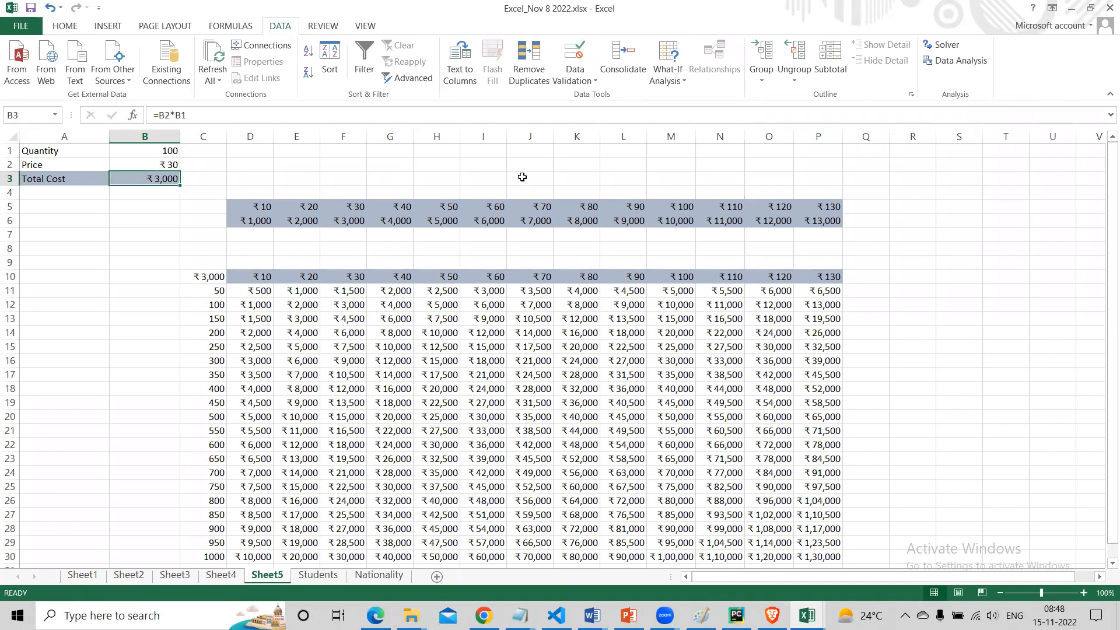
pyautogui.click(680, 85)
pyautogui.click(686, 97)
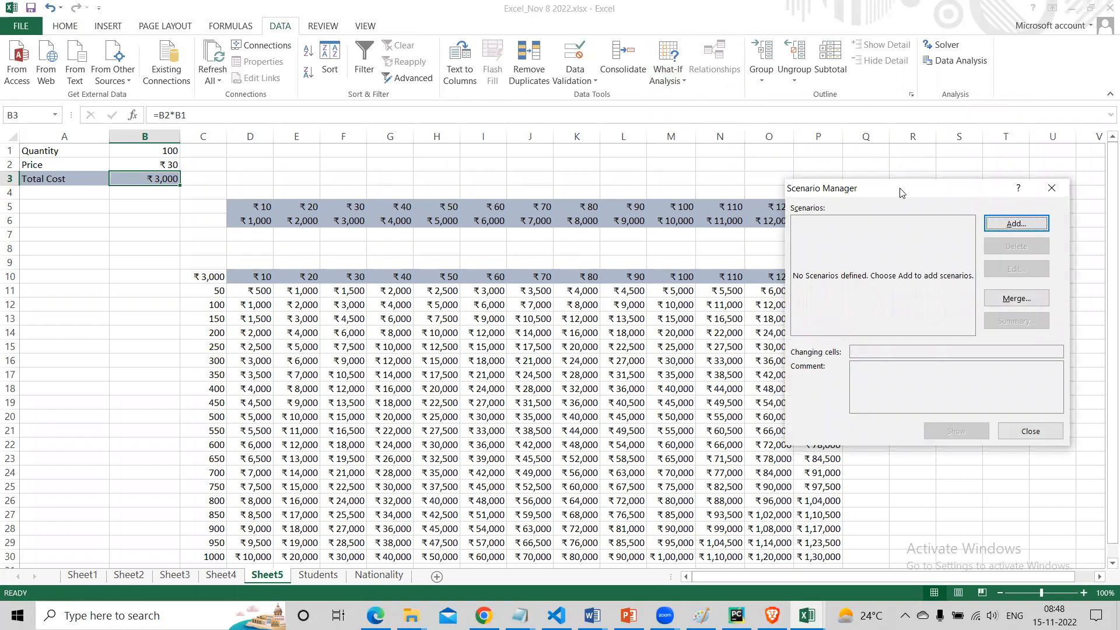
pyautogui.moveTo(898, 192); pyautogui.dragTo(521, 136)
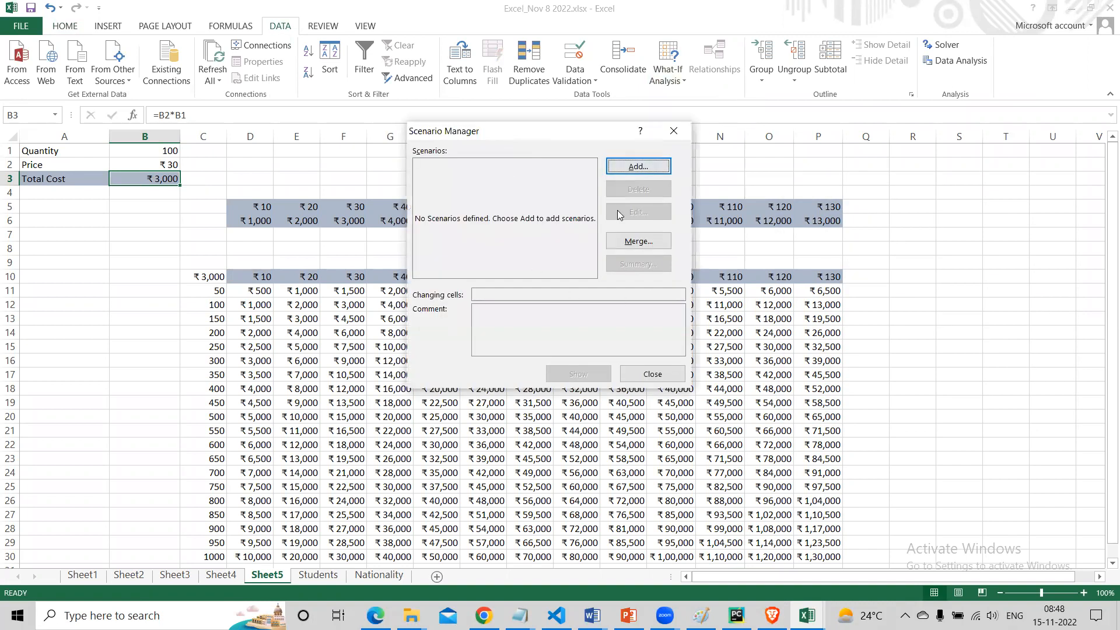
# Add a scenario named S1 that changes the quantity cell B1 to 200.
pyautogui.click(641, 168)
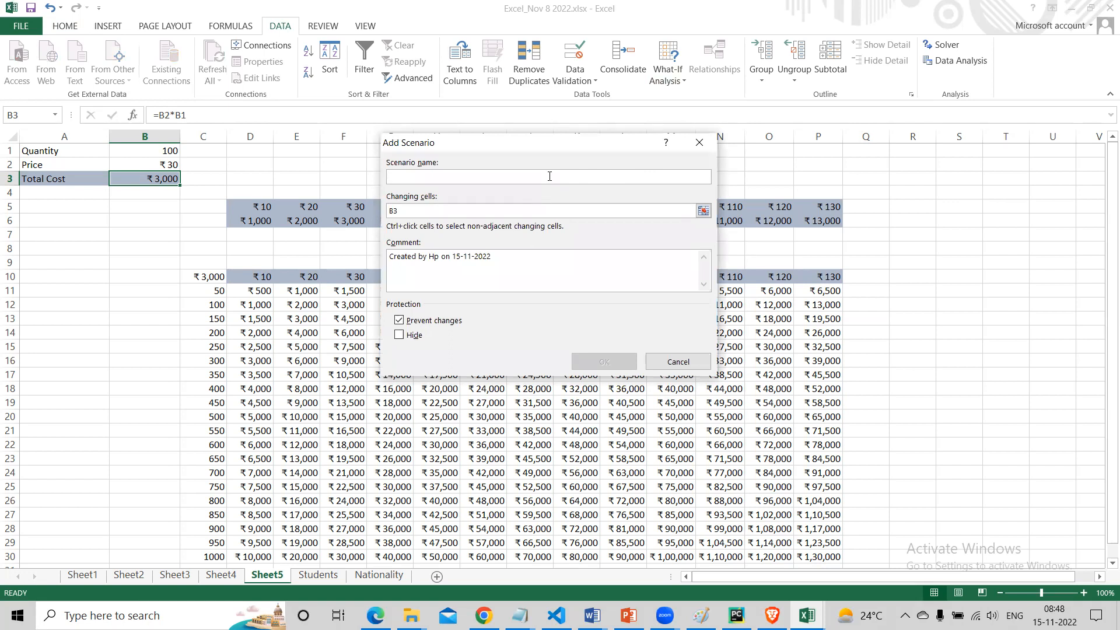
pyautogui.write('S1')
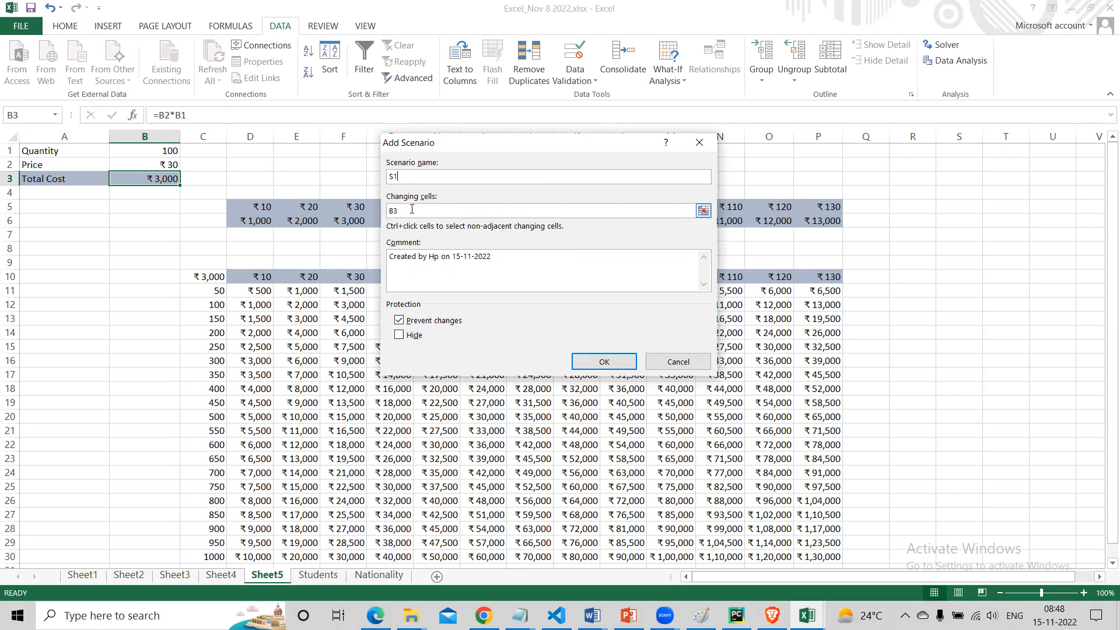
pyautogui.click(390, 215)
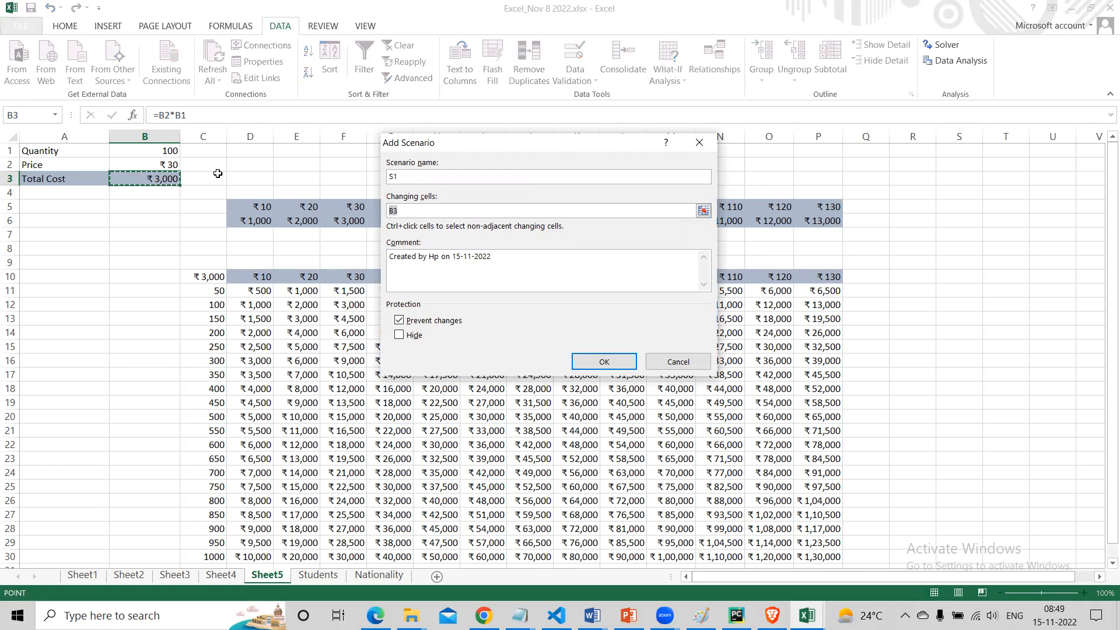
pyautogui.click(159, 153)
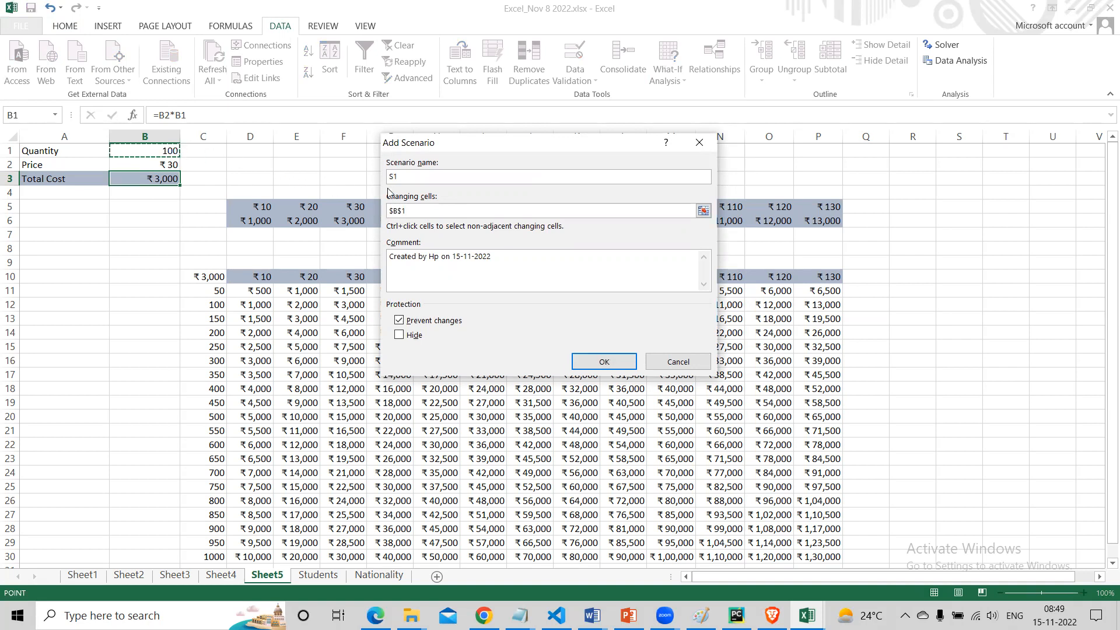
pyautogui.click(597, 362)
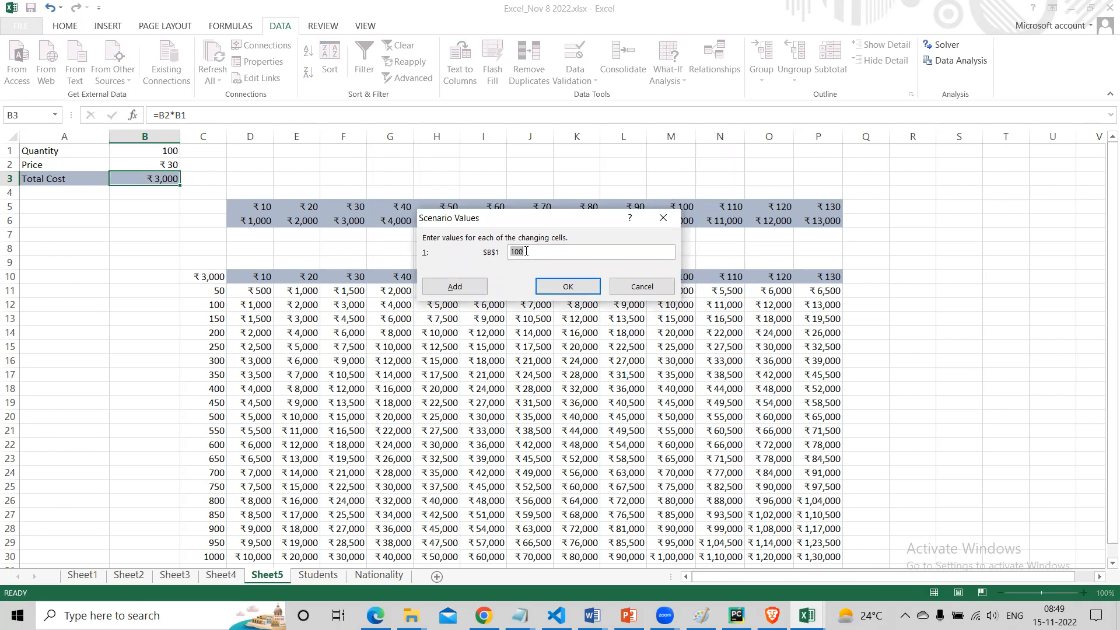
pyautogui.write('2')
pyautogui.click(455, 287)
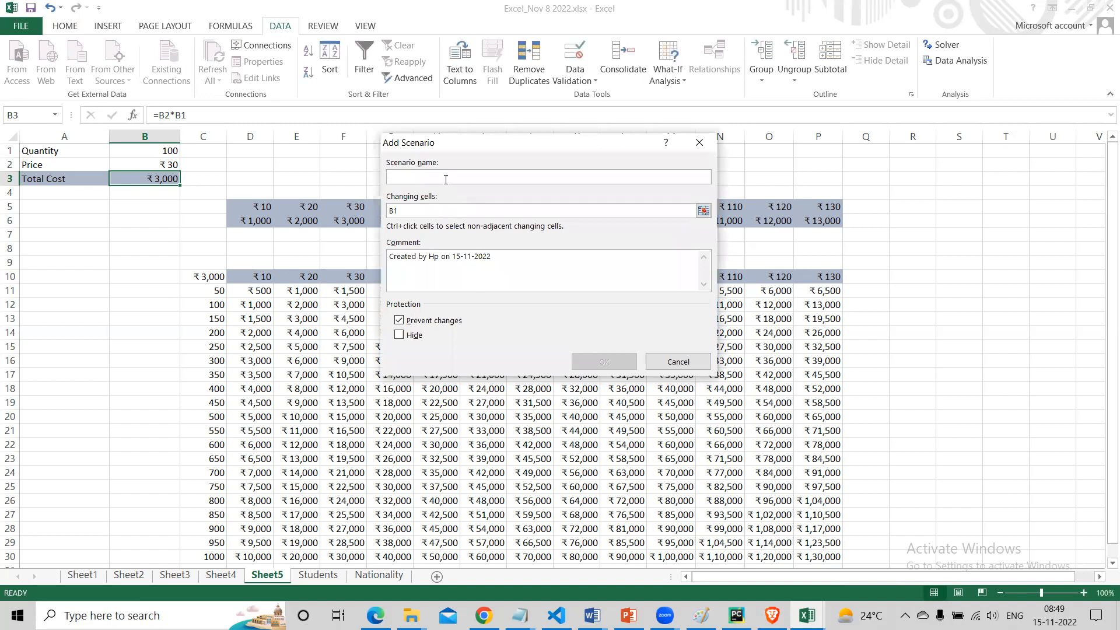
# Add a second scenario named S2 with B1 as the changing cell and a value of 500.
pyautogui.write('S2')
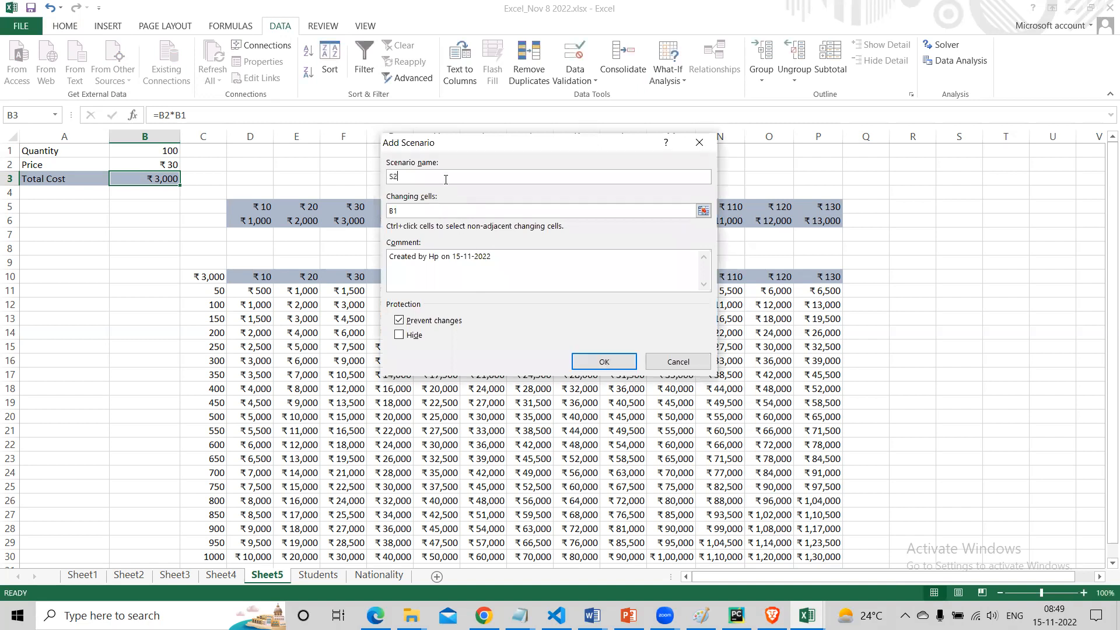
pyautogui.click(409, 208)
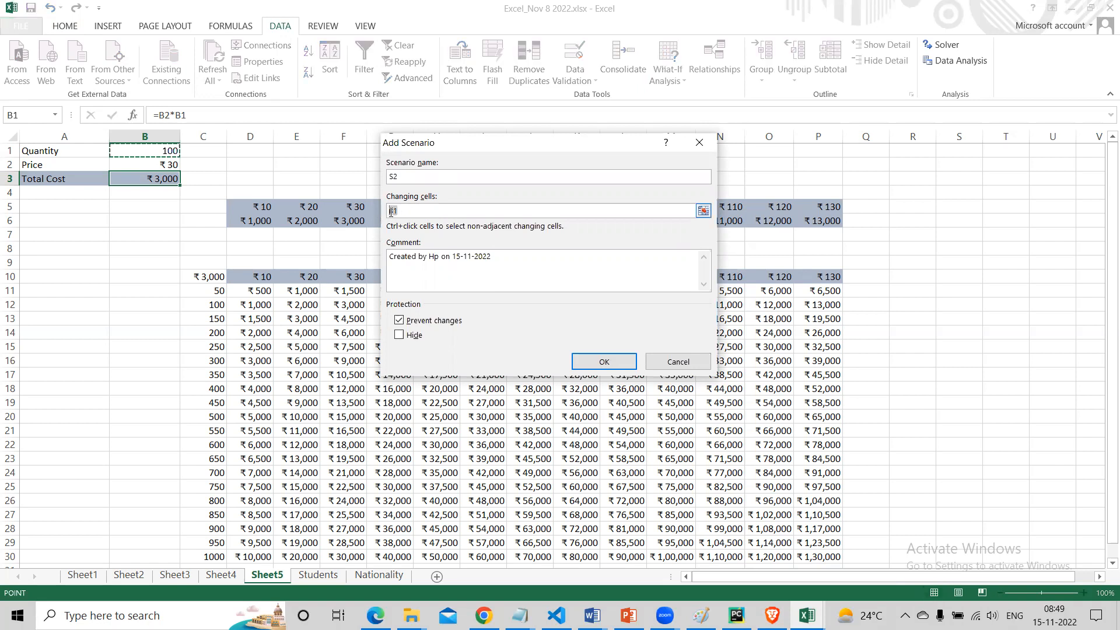
pyautogui.write('b')
pyautogui.write('B')
pyautogui.write('1')
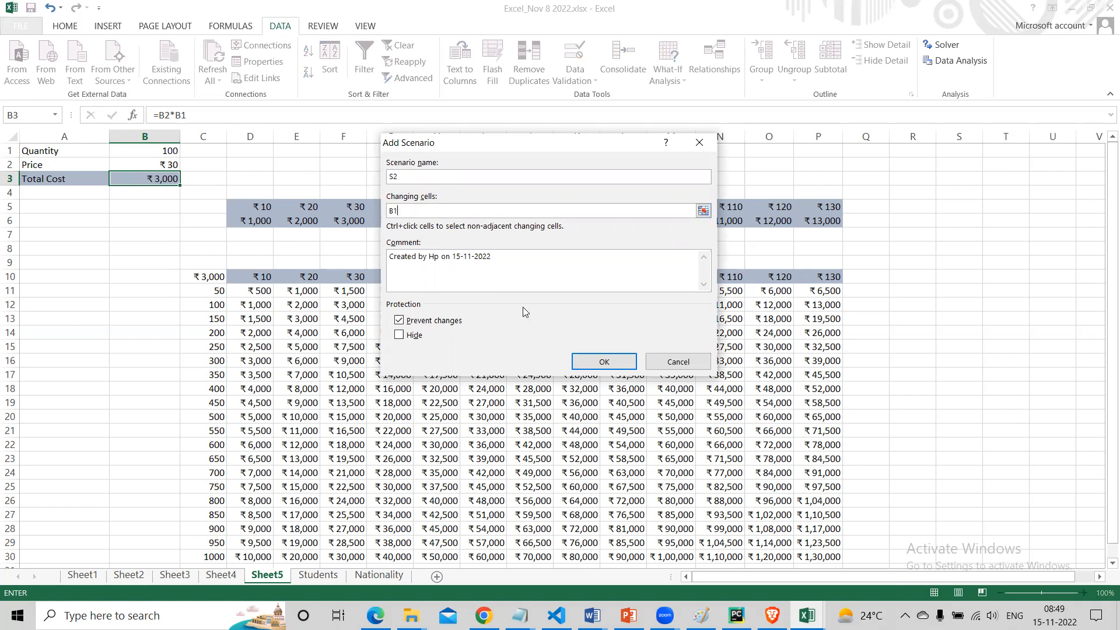
pyautogui.click(604, 362)
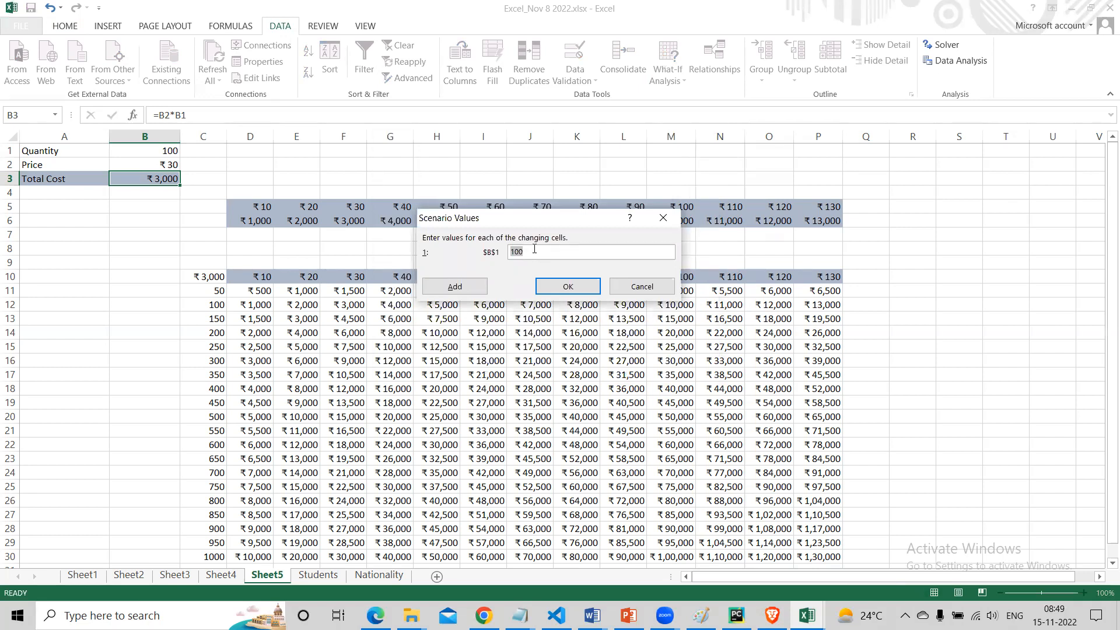
pyautogui.write('500')
pyautogui.click(549, 284)
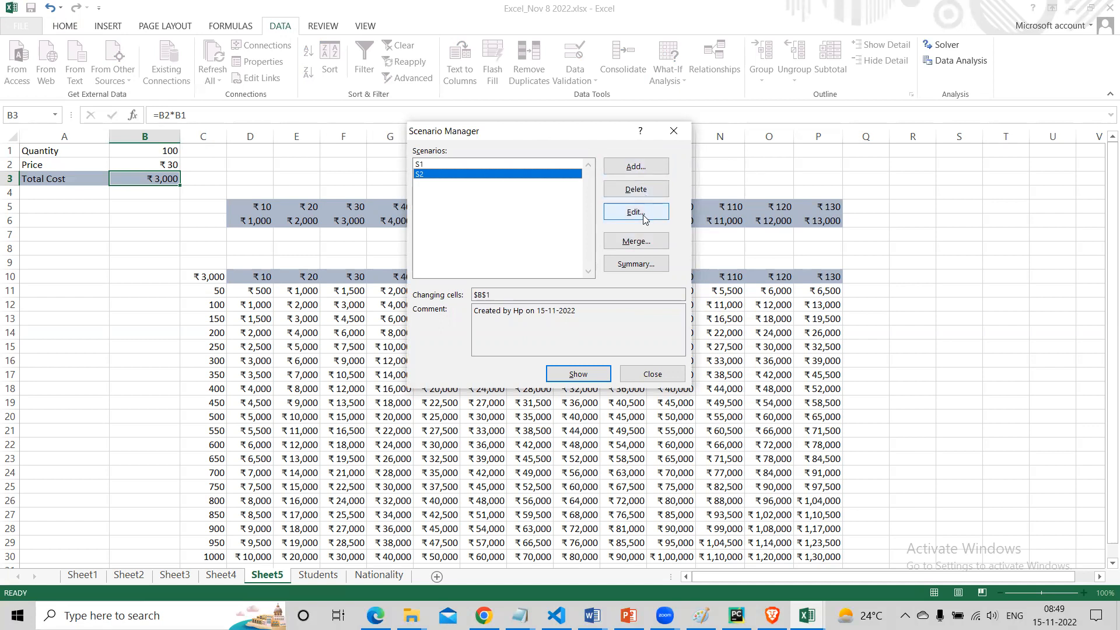
# Add a third scenario named S3 that sets the quantity in B1 to 1000.
pyautogui.click(618, 169)
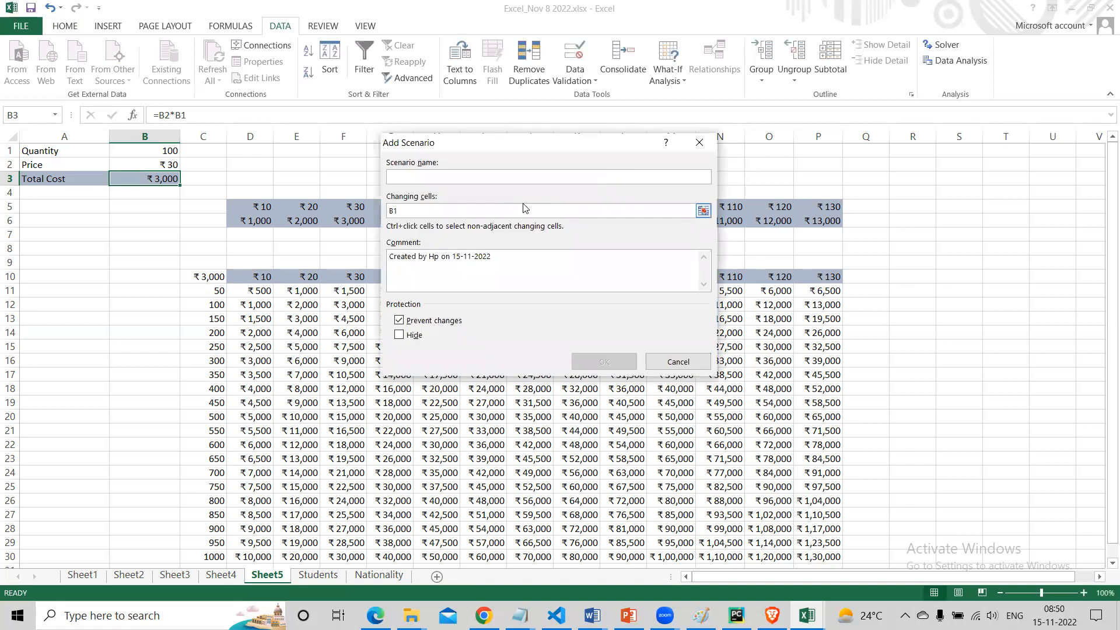
pyautogui.write('S3')
pyautogui.click(603, 361)
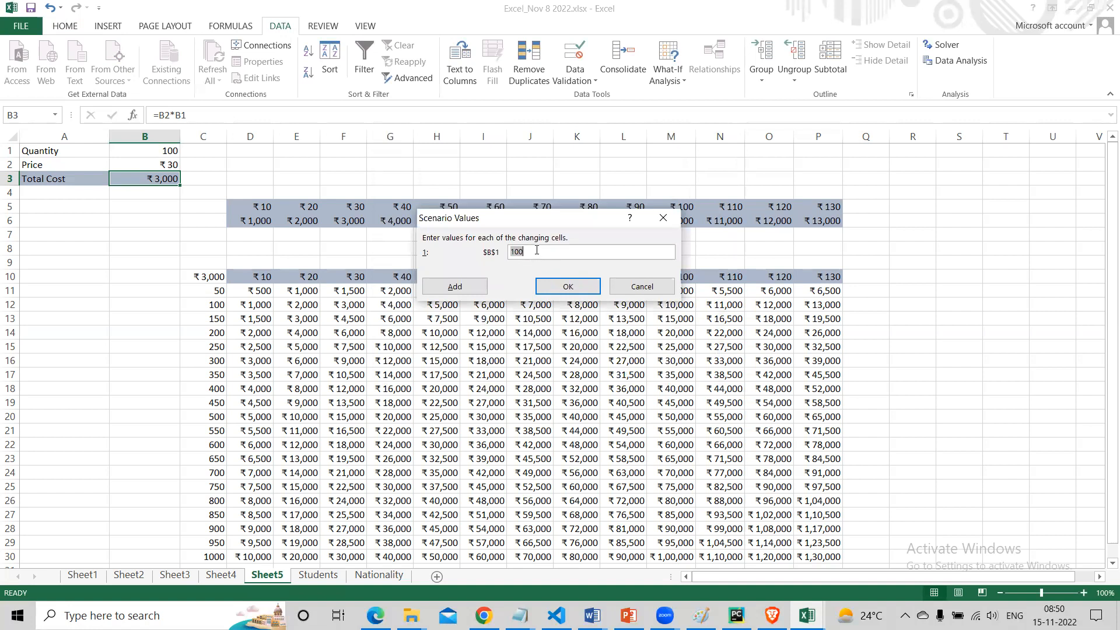
pyautogui.write('1000')
pyautogui.click(555, 284)
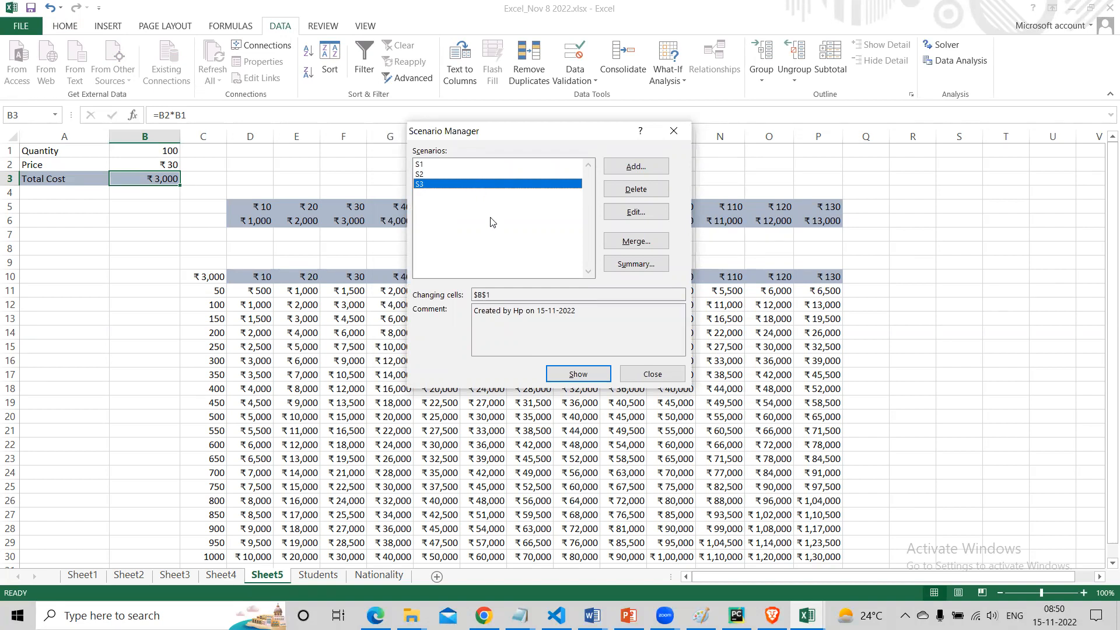
# Show scenario S3 in the worksheet, followed by scenario S2.
pyautogui.click(569, 374)
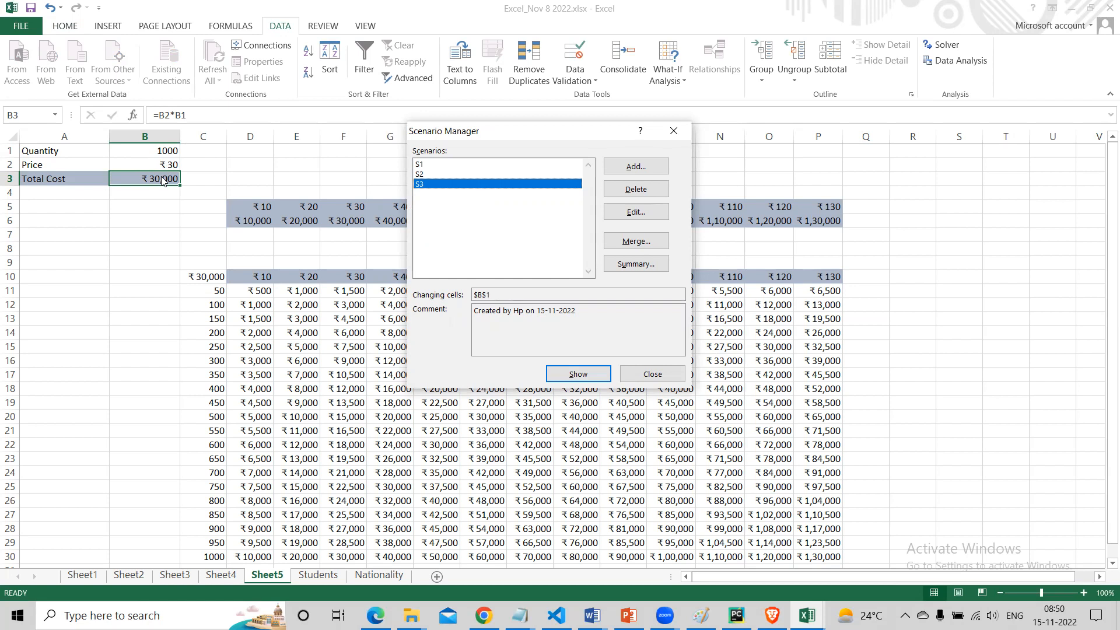
pyautogui.click(424, 175)
pyautogui.click(577, 373)
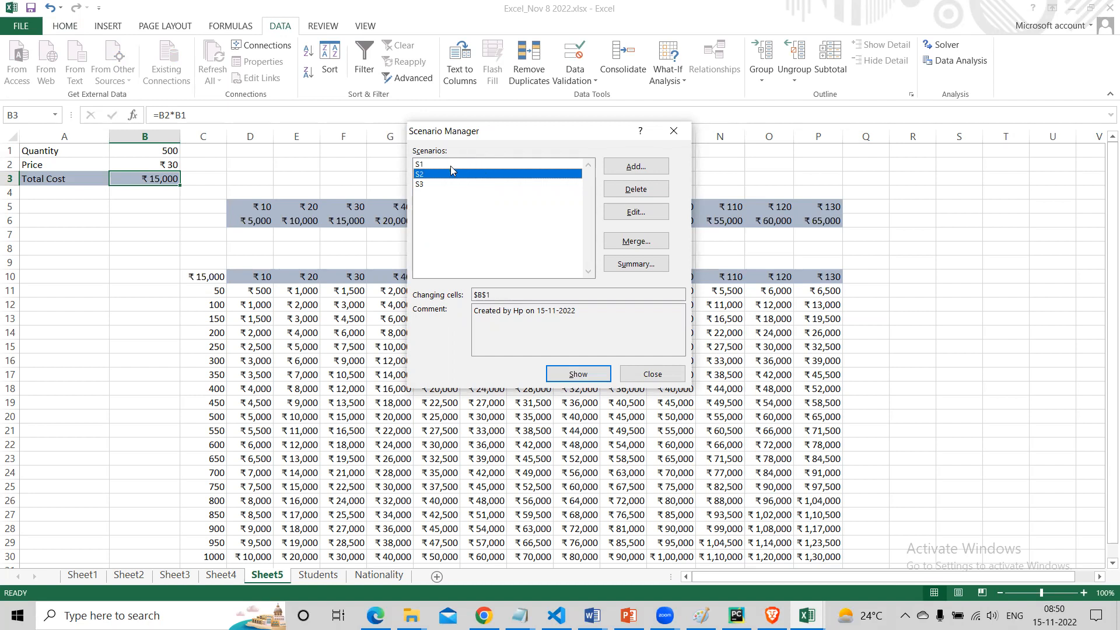
# Create a scenario summary report with row 6 cells D6 to P6 as result cells and review its changing-cell values for each scenario.
pyautogui.click(642, 265)
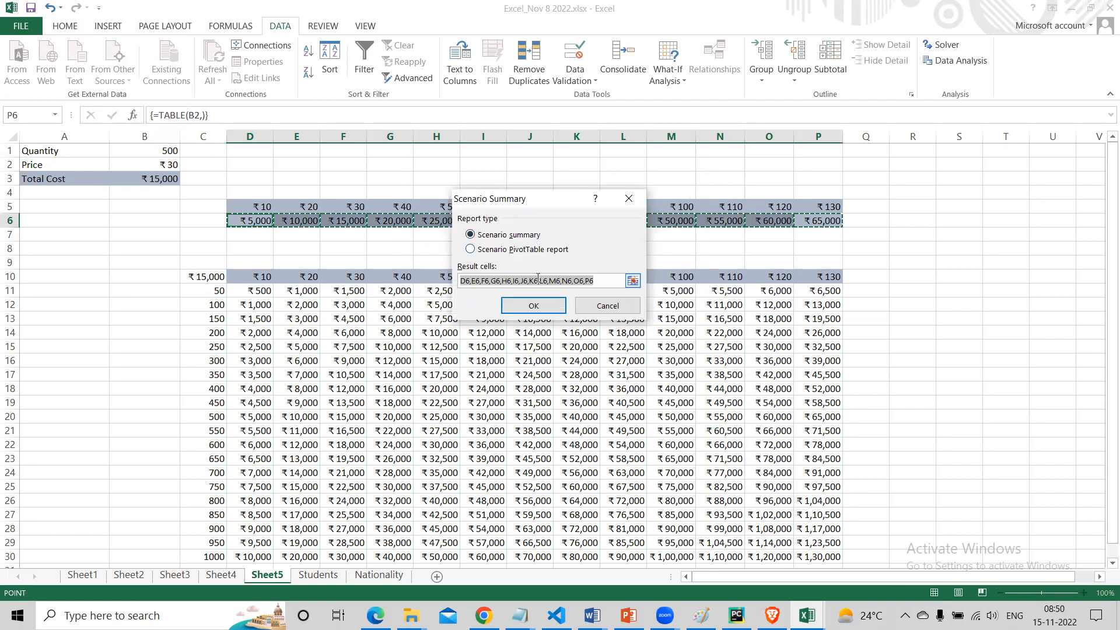
pyautogui.click(538, 305)
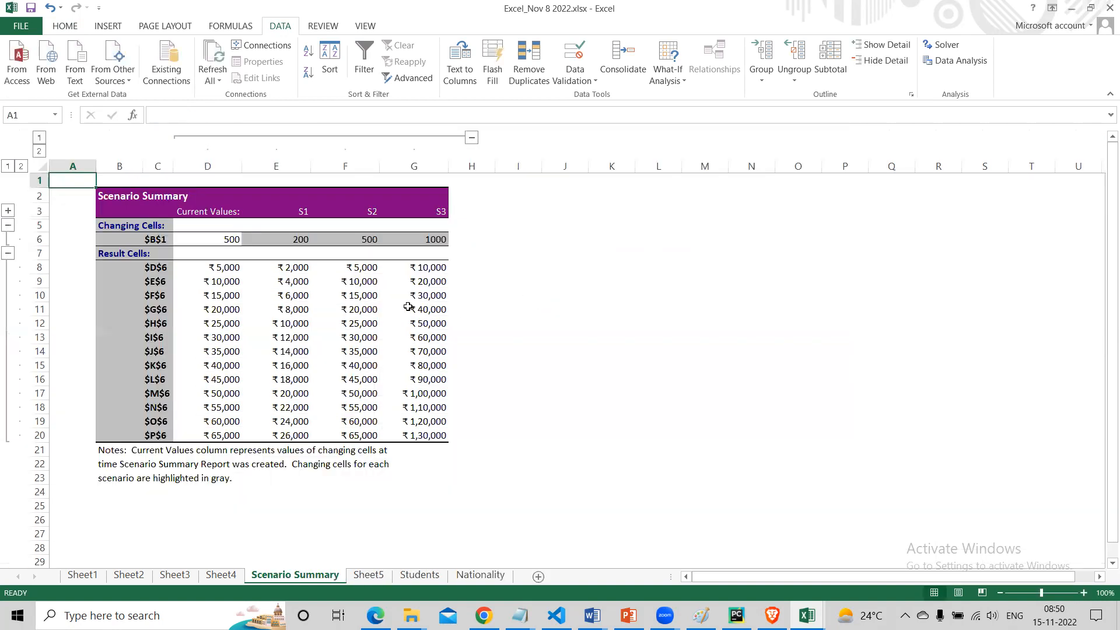
pyautogui.click(217, 280)
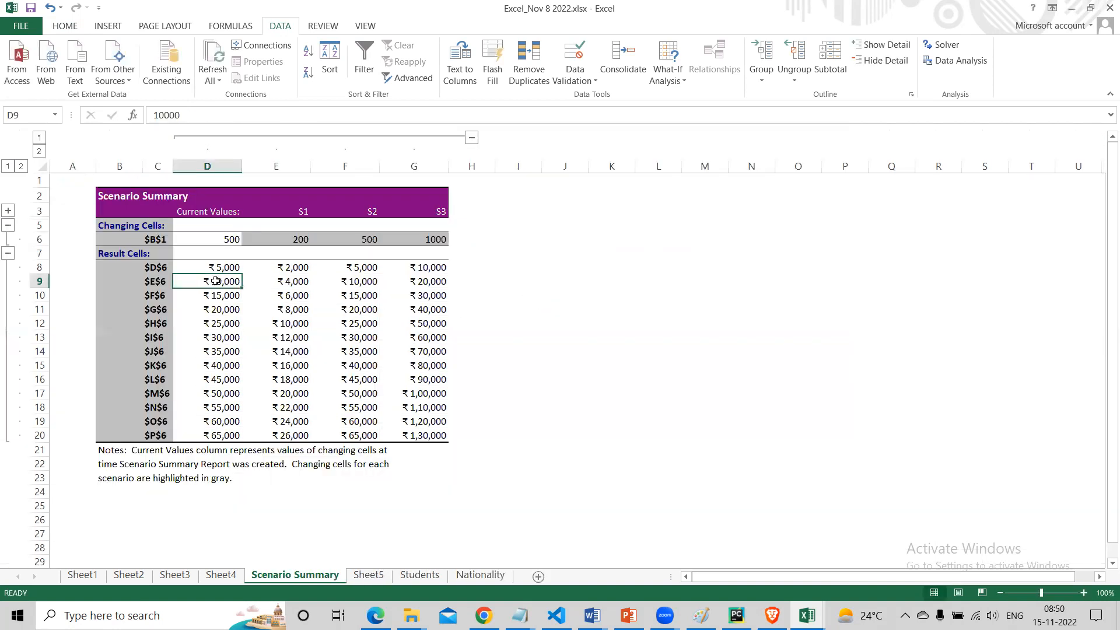
pyautogui.click(155, 241)
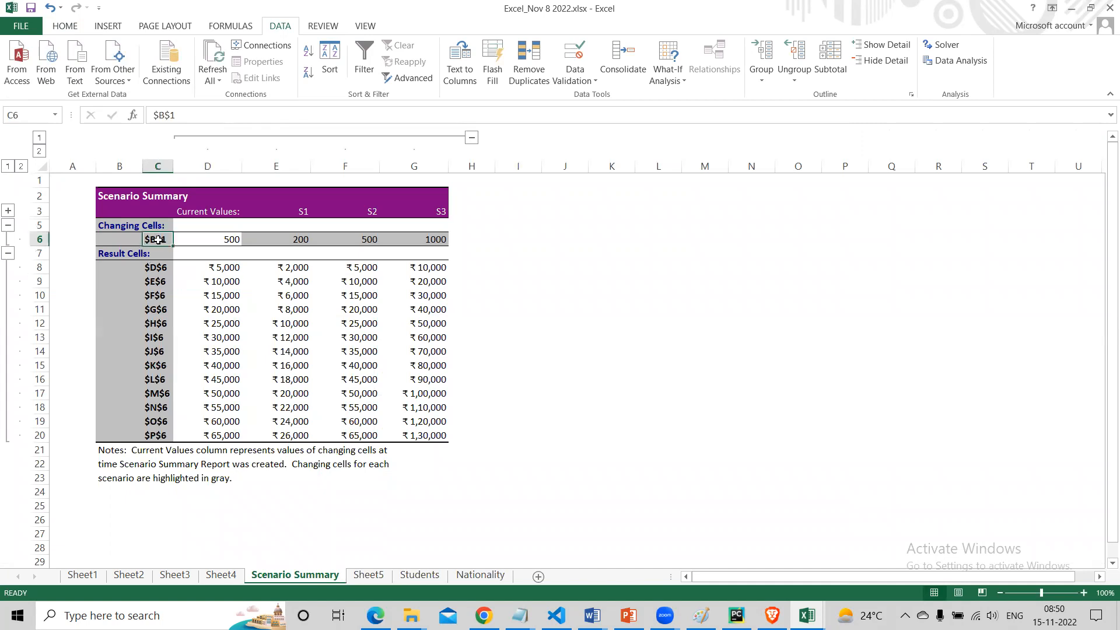
pyautogui.click(220, 236)
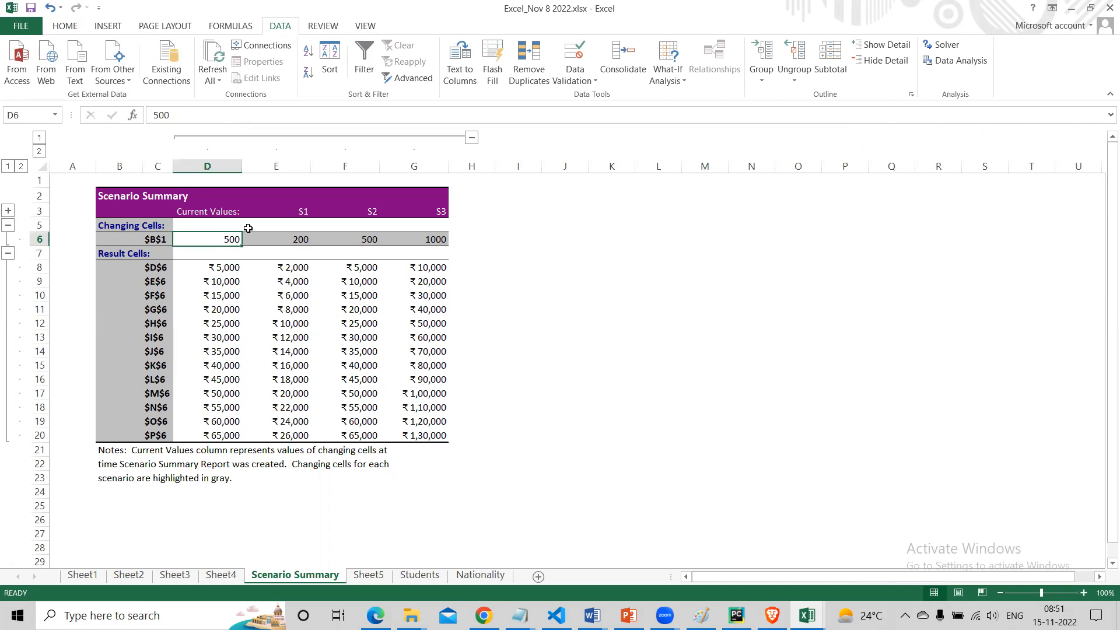
pyautogui.click(301, 242)
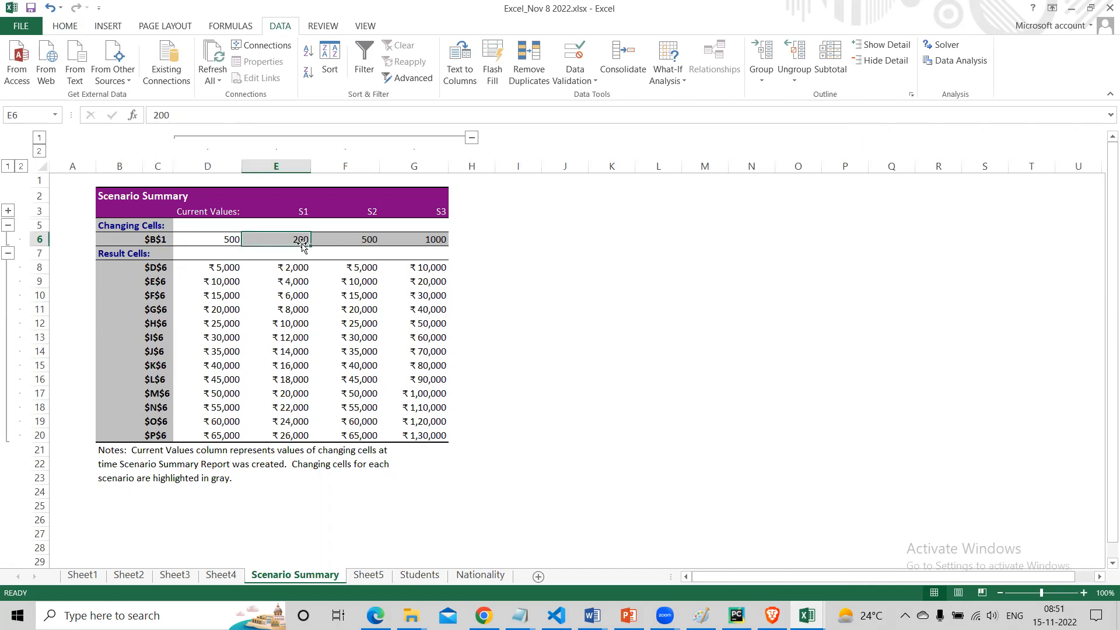
pyautogui.click(357, 243)
pyautogui.click(414, 242)
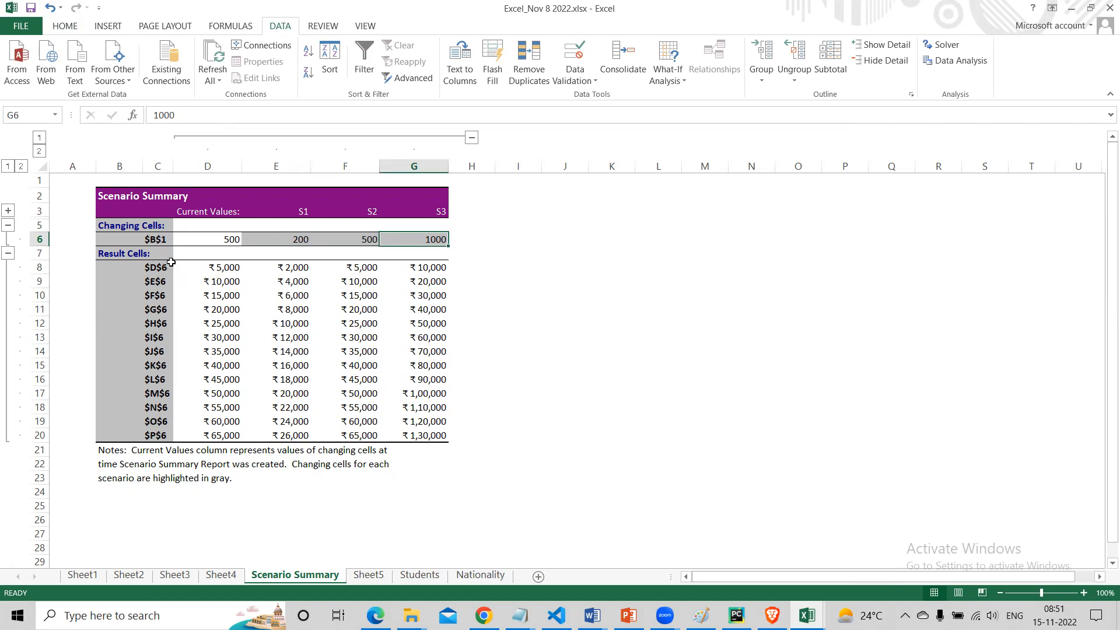
# Compare the price and cost data table on Sheet5 with the scenario results on the Scenario Summary sheet.
pyautogui.click(221, 575)
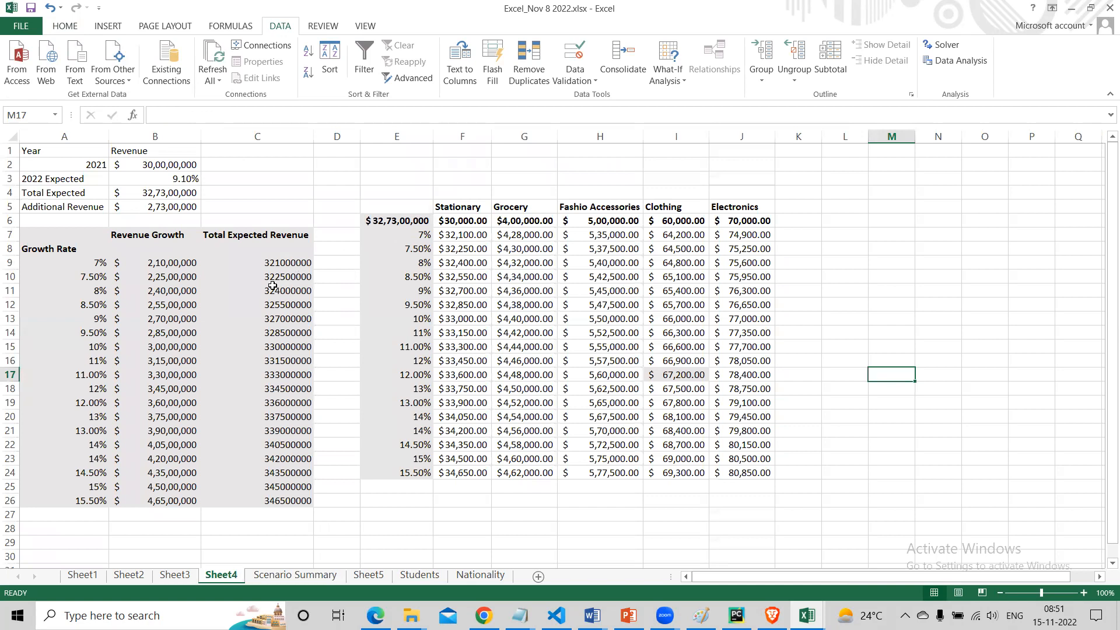
pyautogui.click(368, 575)
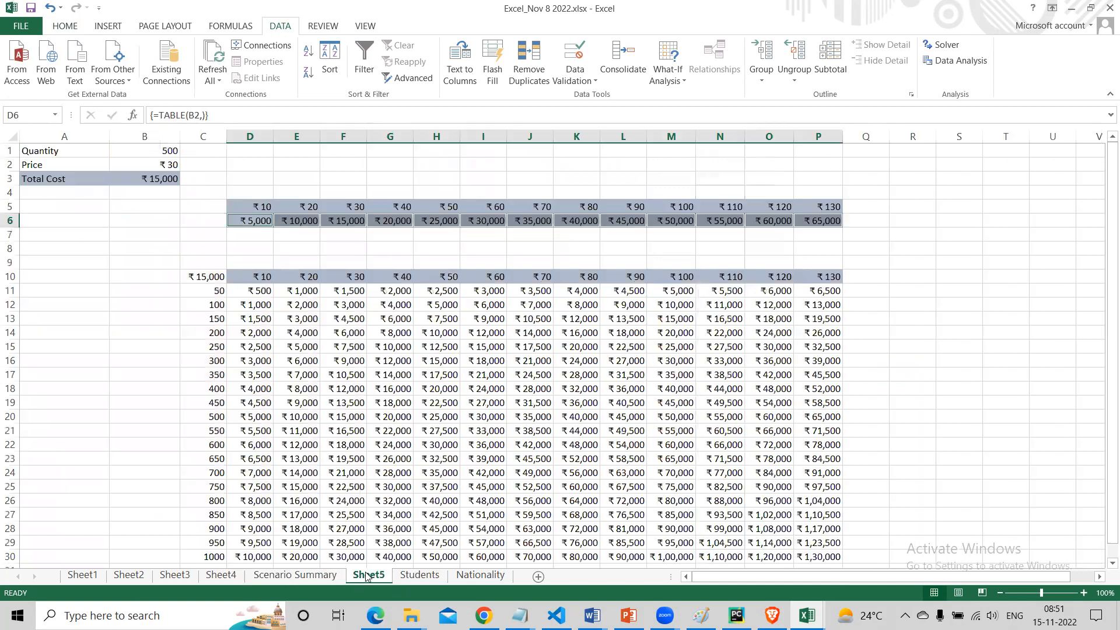
pyautogui.click(348, 221)
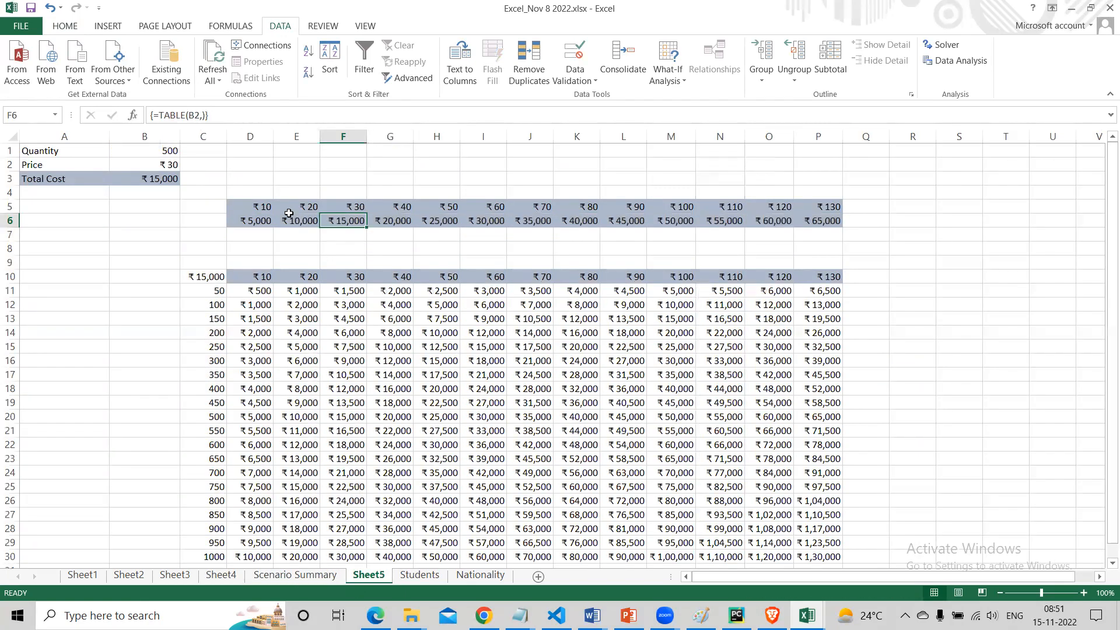
pyautogui.click(144, 164)
pyautogui.click(295, 575)
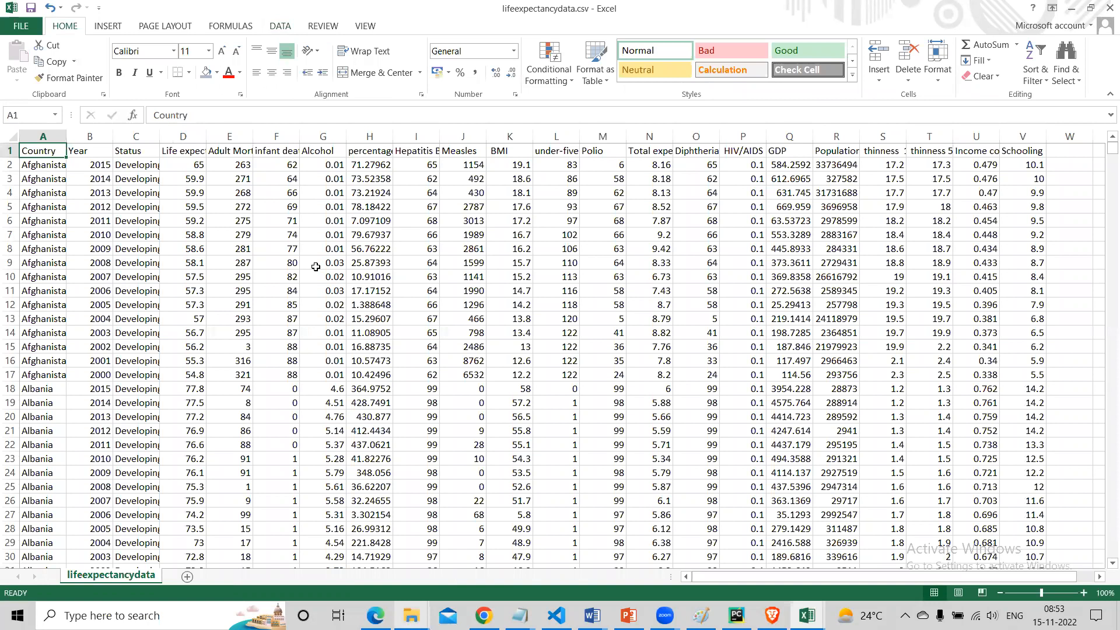
# Look through the country records in the lifeexpectancydata sheet.
pyautogui.scroll(-9, 158, 464)
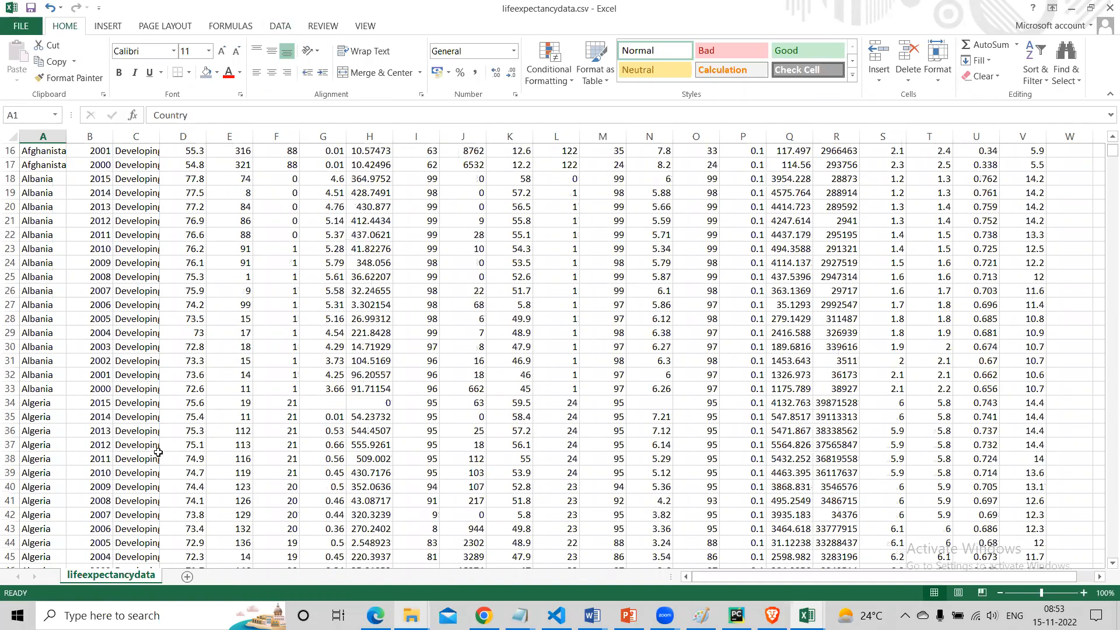
pyautogui.scroll(5, 158, 463)
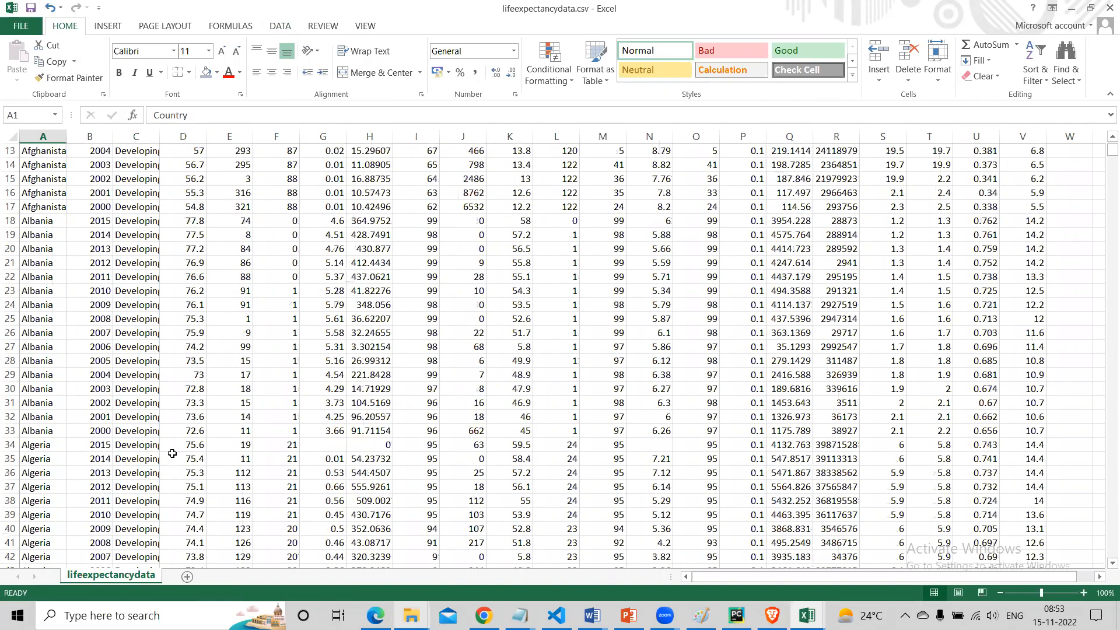
pyautogui.scroll(4, 169, 454)
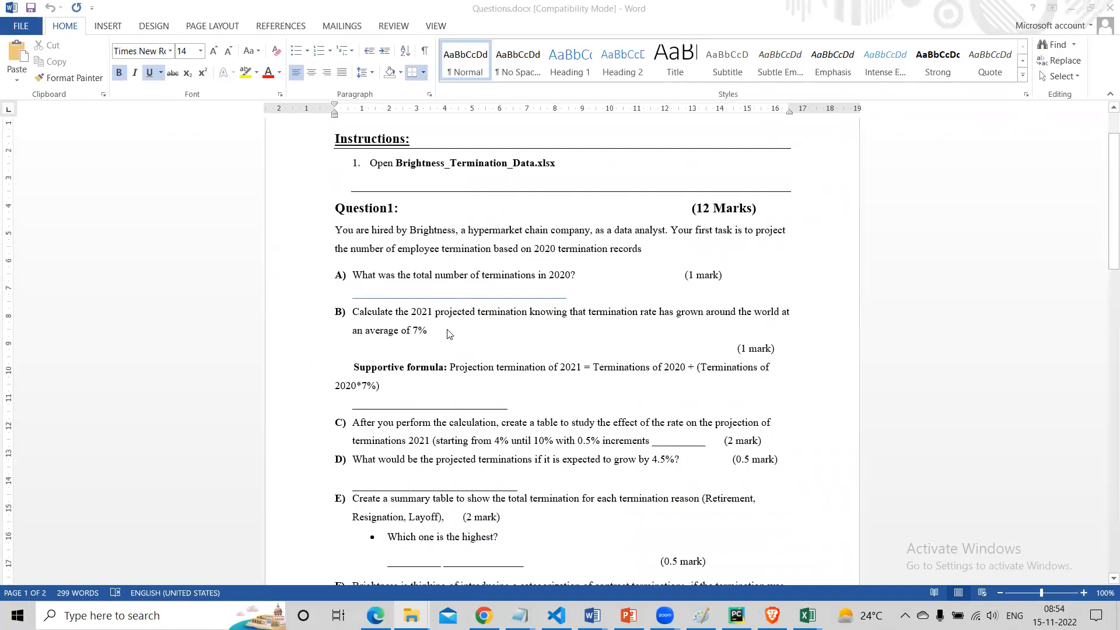
# Read Question 1, parts A to F, on employee terminations in the Questions.docx document in Word.
pyautogui.scroll(-3, 449, 333)
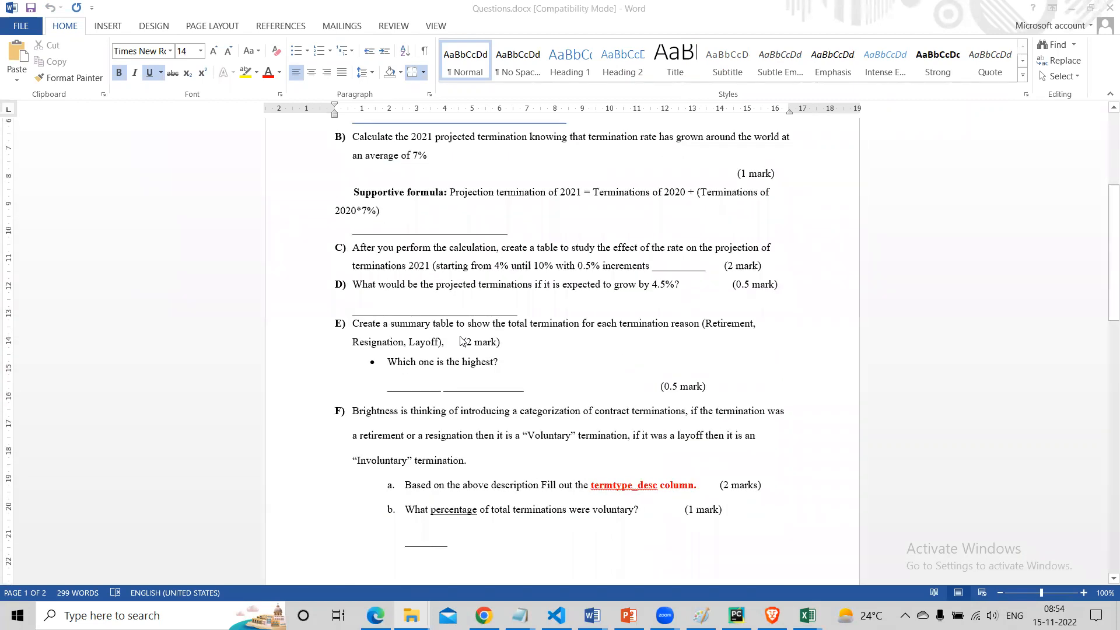
pyautogui.scroll(5, 460, 340)
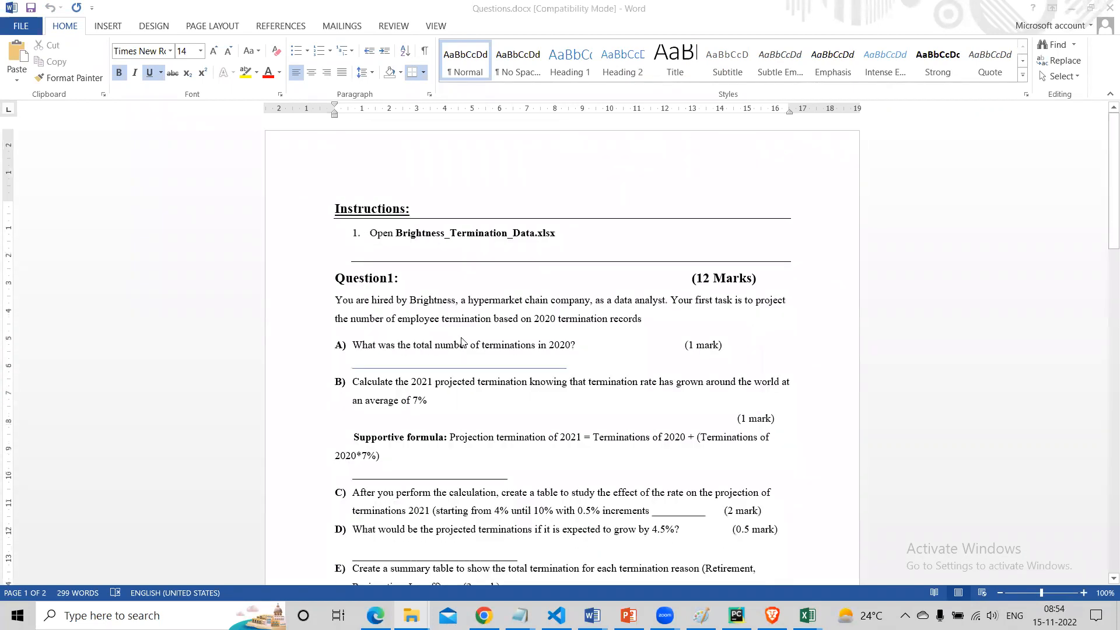
pyautogui.scroll(-1, 466, 341)
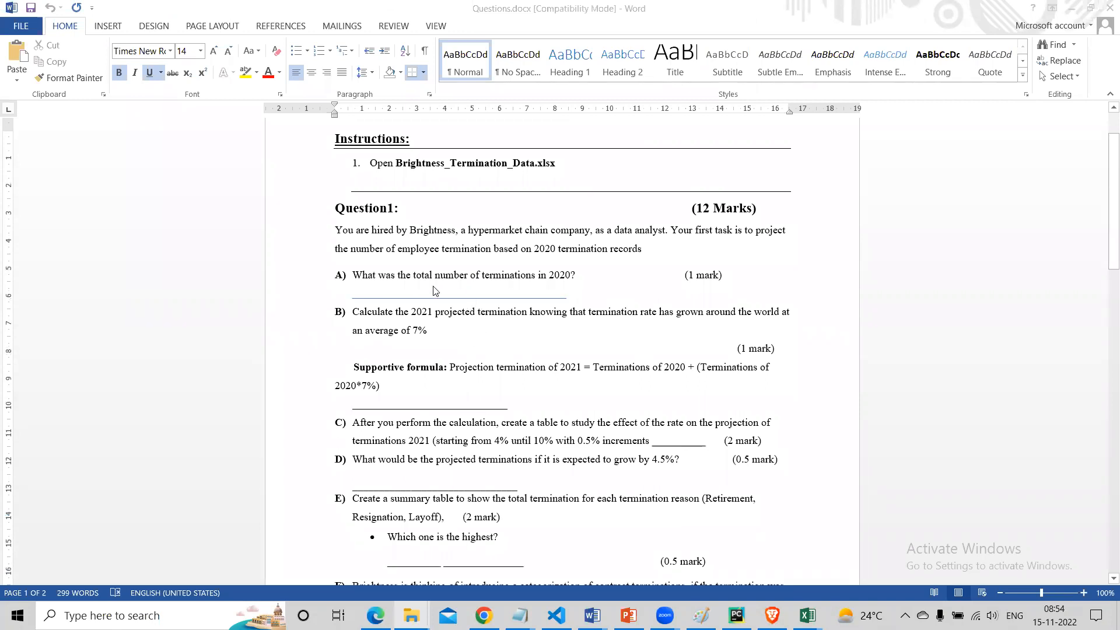
pyautogui.click(386, 277)
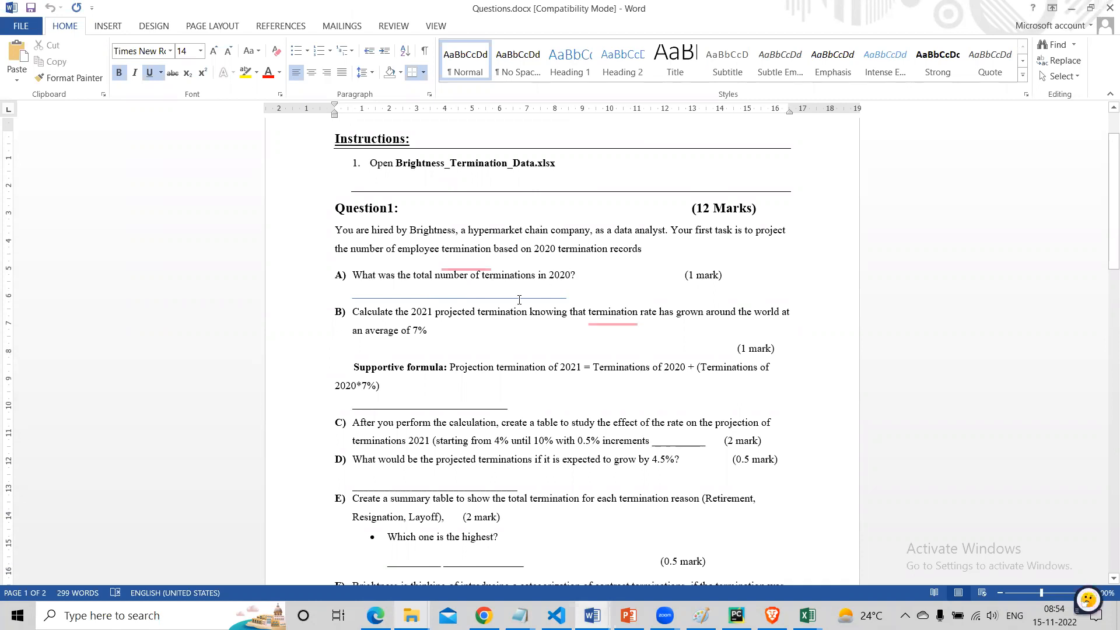
pyautogui.click(449, 327)
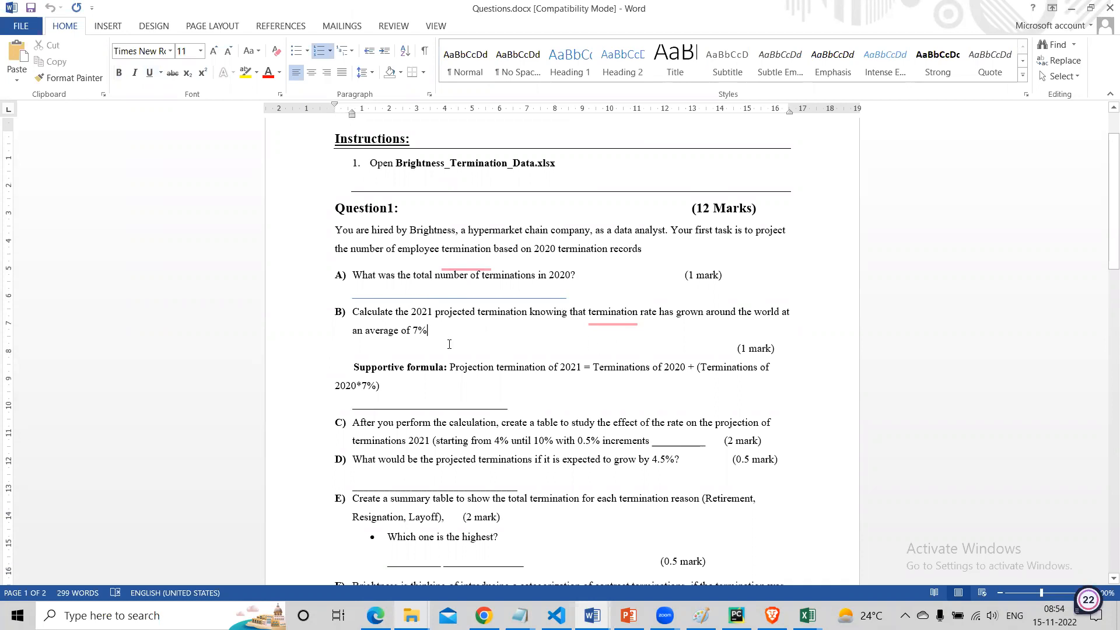
pyautogui.scroll(-3, 452, 342)
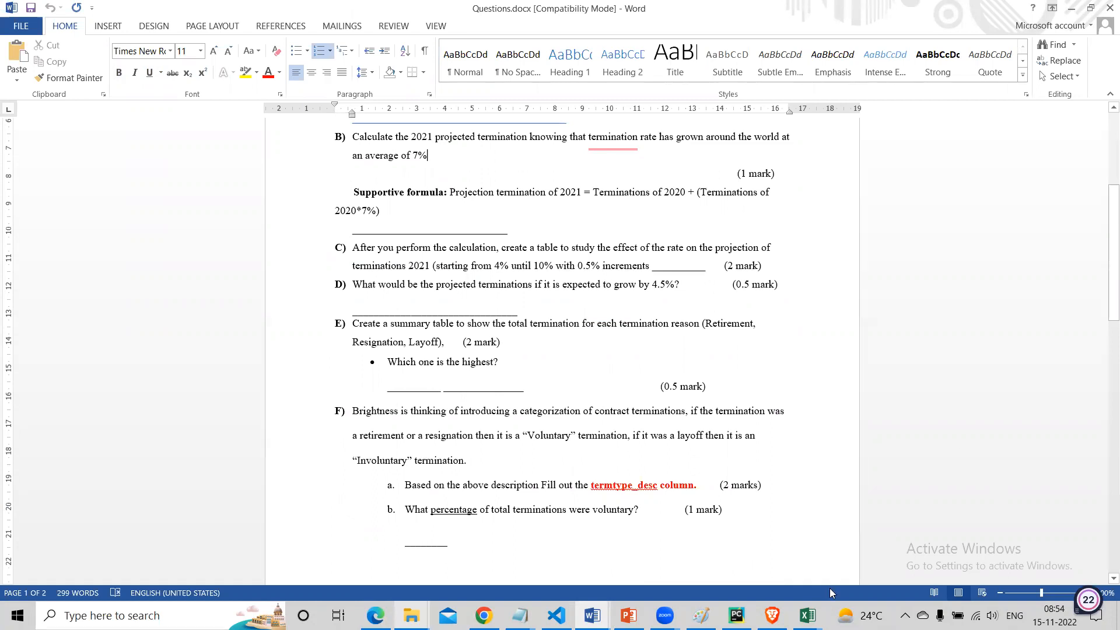
# Switch to the Brightness_Termination_Data workbook in Excel and enable editing.
pyautogui.moveTo(802, 610)
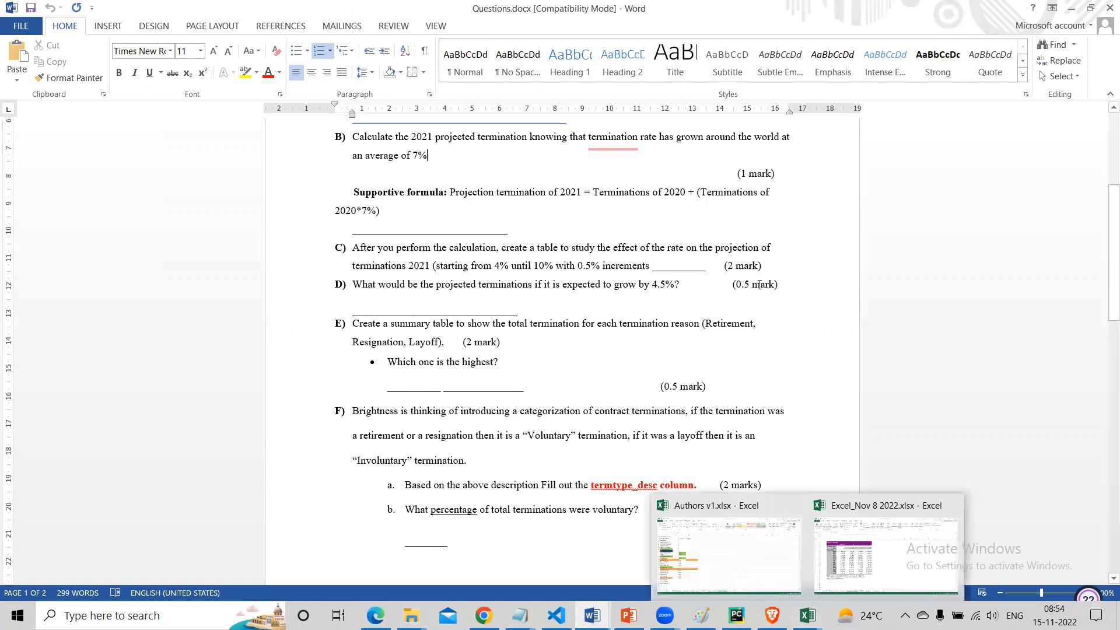
pyautogui.moveTo(556, 614)
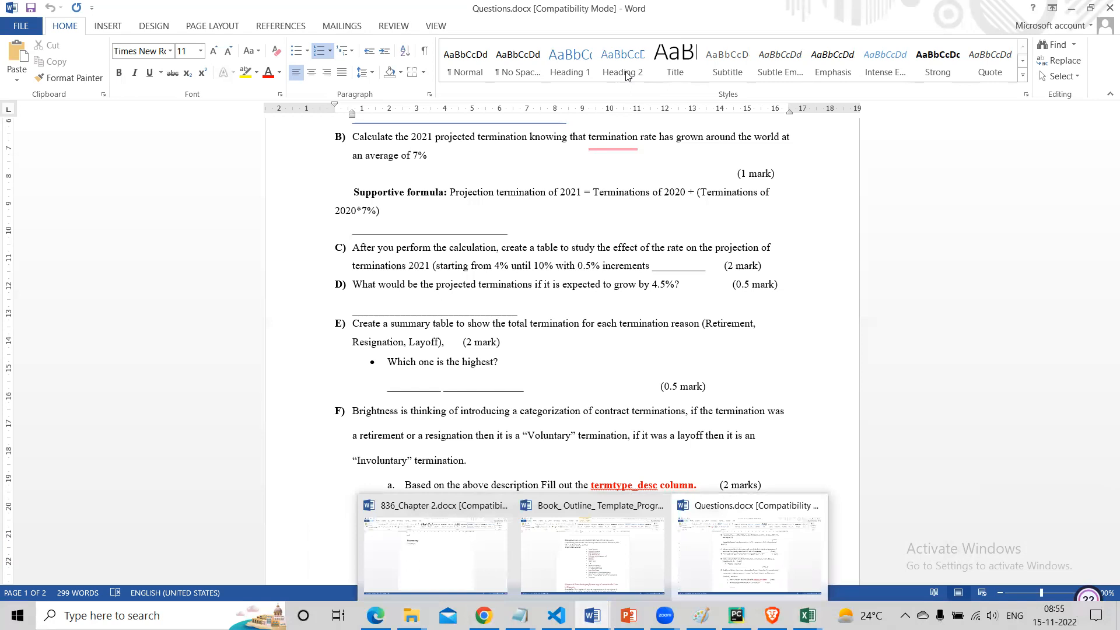
pyautogui.hotkey('alt', 'Tab')
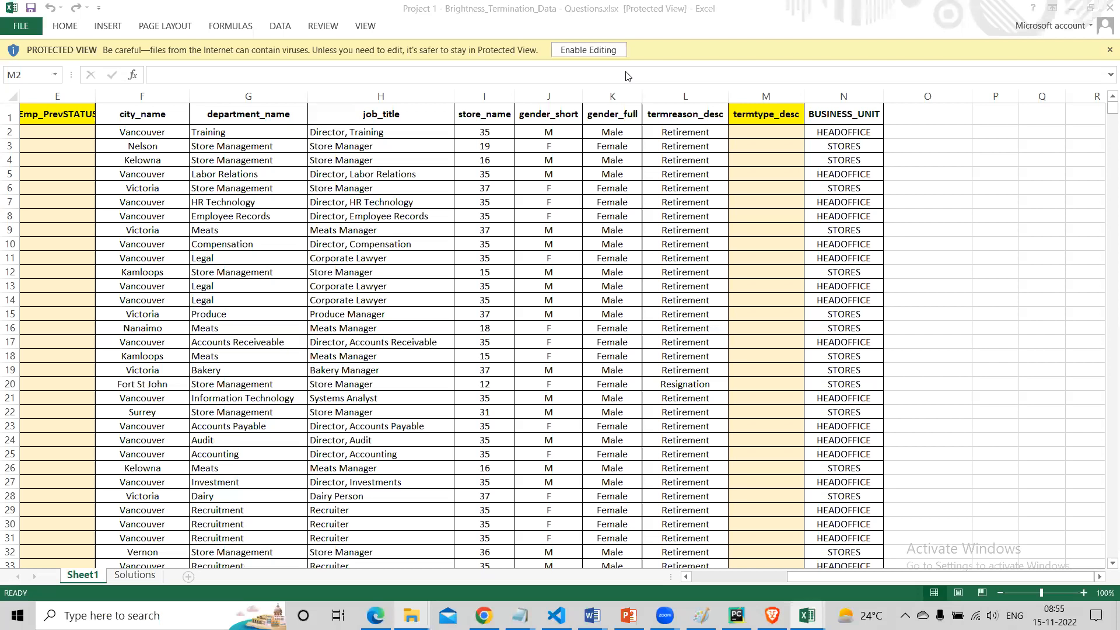
pyautogui.hotkey('ctrl', 'shift', 'Down')
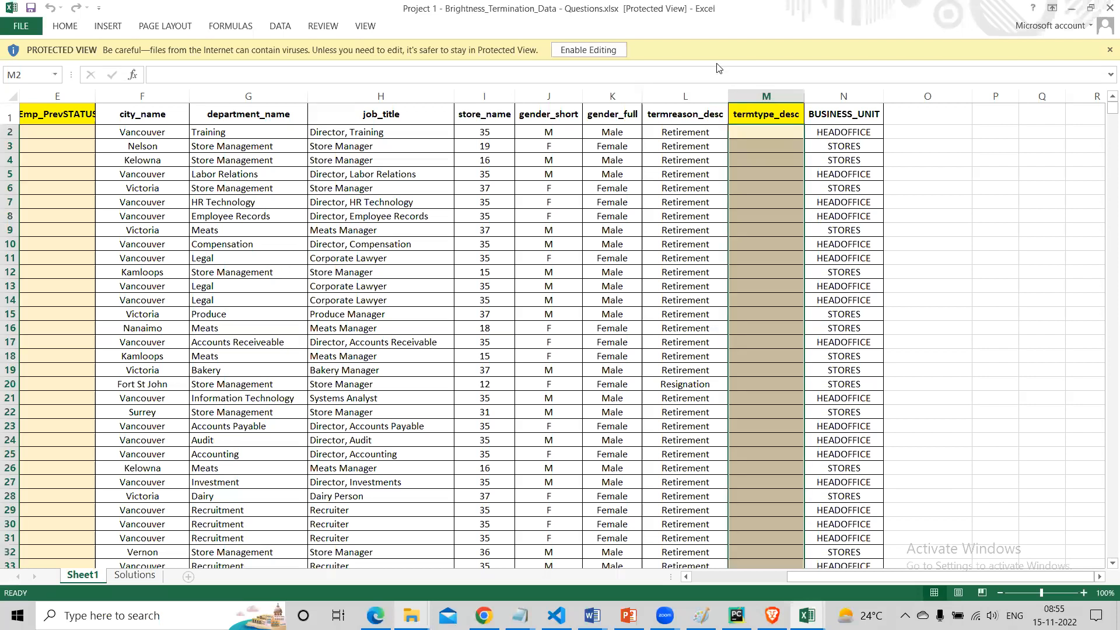
pyautogui.click(588, 50)
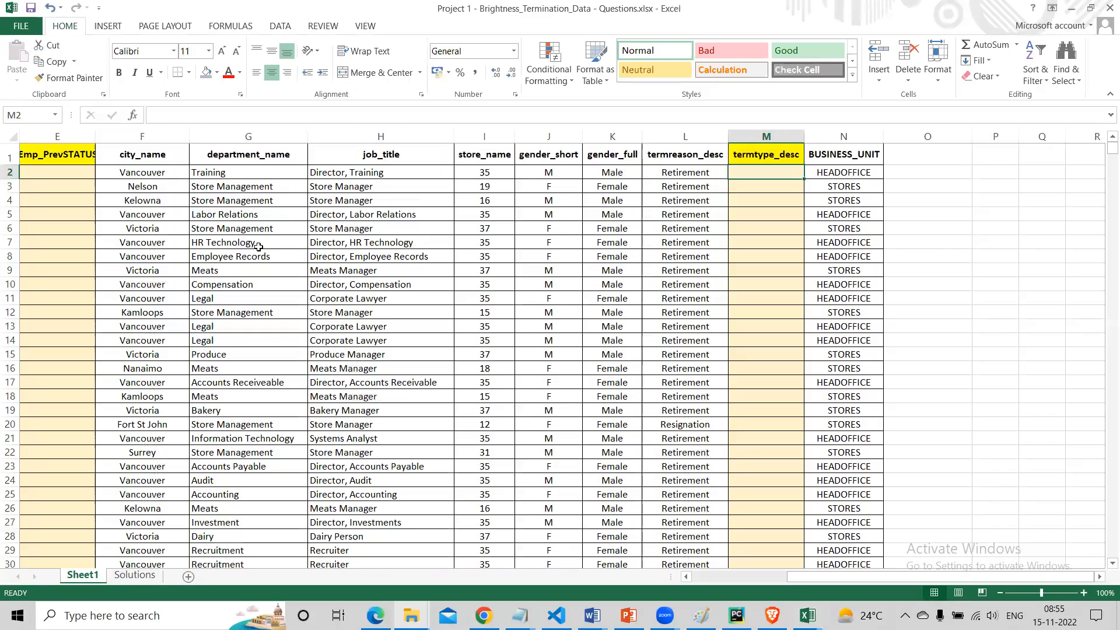
# Examine the employee records and termreason_desc column on Sheet1 and the answer template on the Solutions sheet.
pyautogui.moveTo(239, 253); pyautogui.dragTo(4, 236)
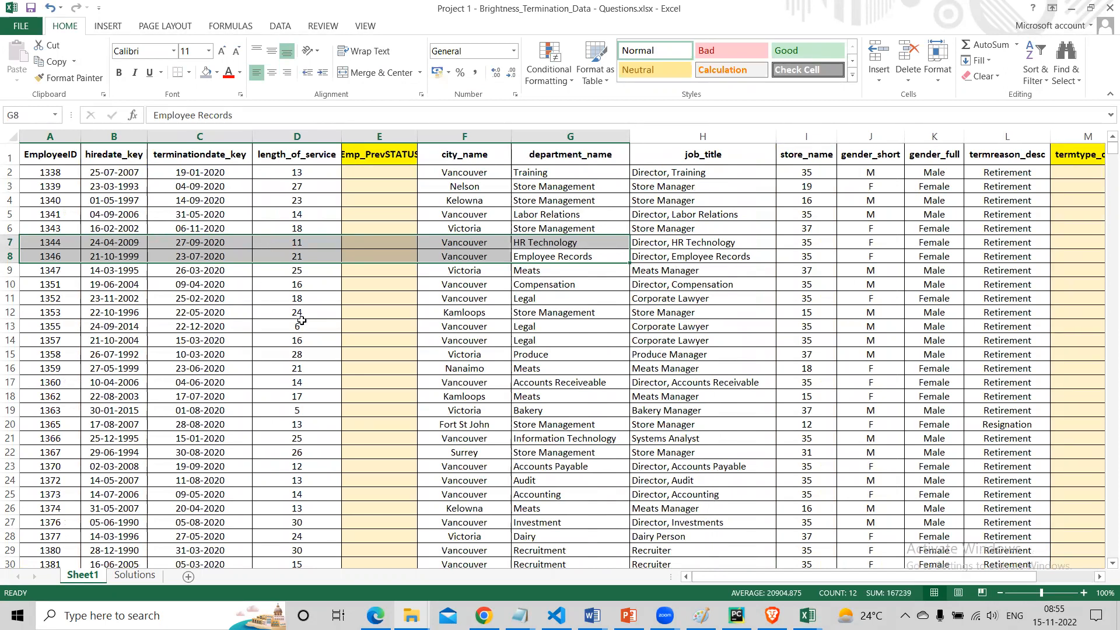
pyautogui.click(151, 577)
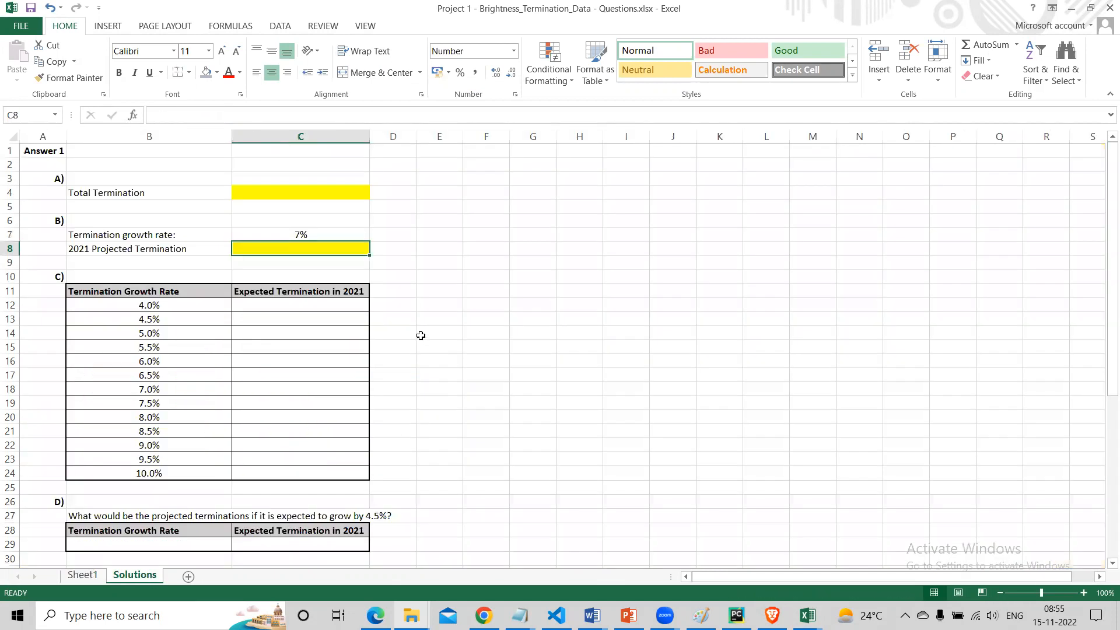
pyautogui.click(317, 195)
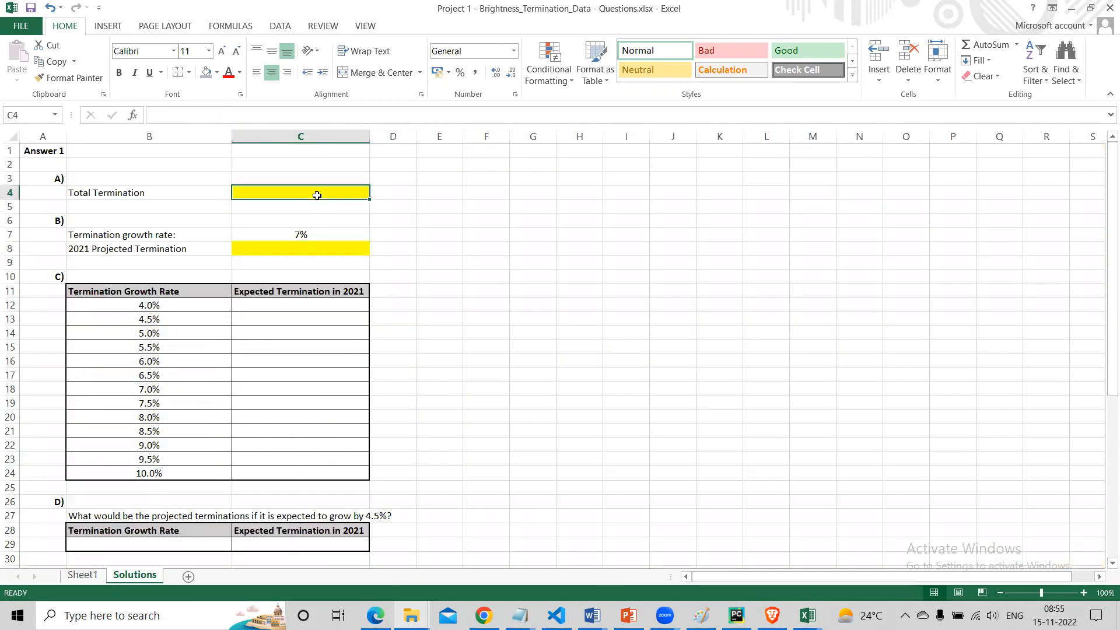
pyautogui.click(82, 576)
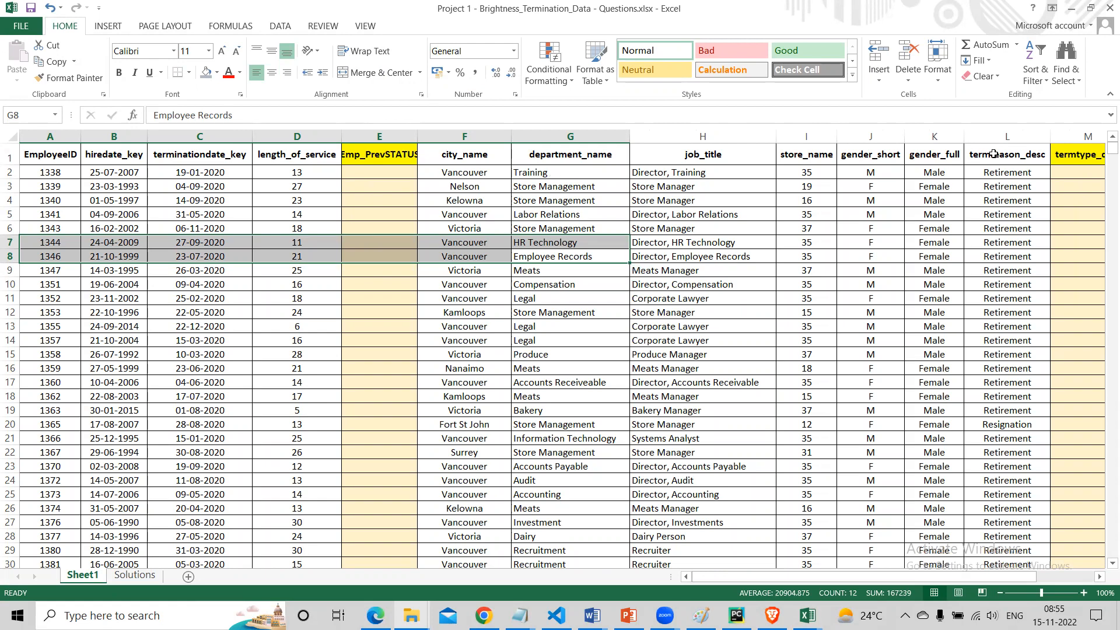
pyautogui.moveTo(1009, 173); pyautogui.dragTo(1044, 164)
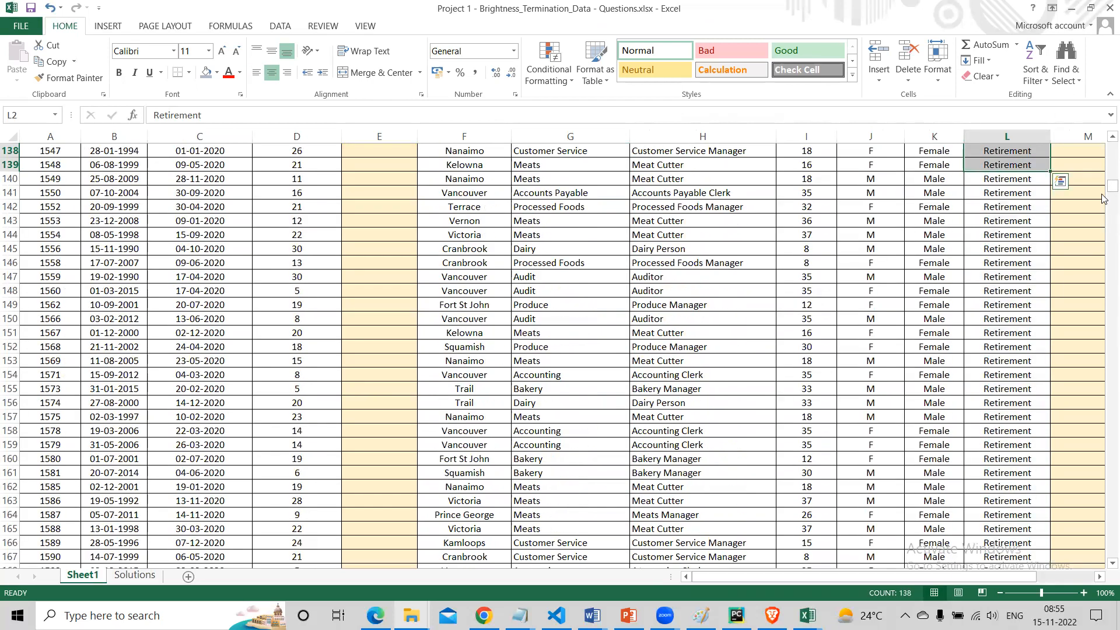
pyautogui.moveTo(1111, 185); pyautogui.dragTo(1112, 145)
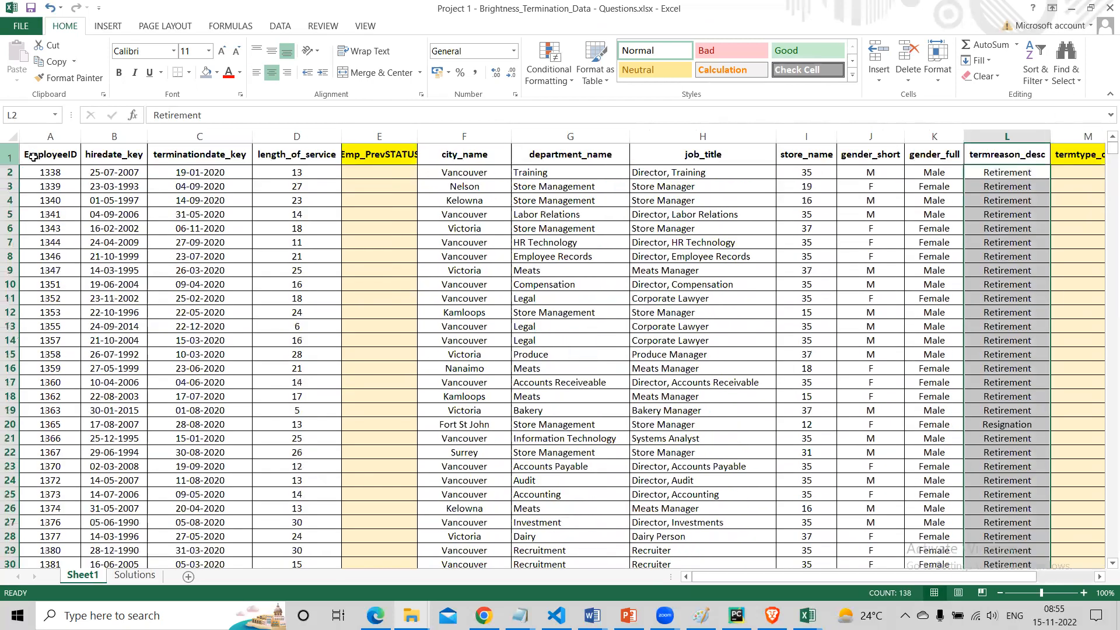
# Add filters to the Sheet1 headers and check the distinct termination reasons in the termreason_desc column.
pyautogui.click(9, 138)
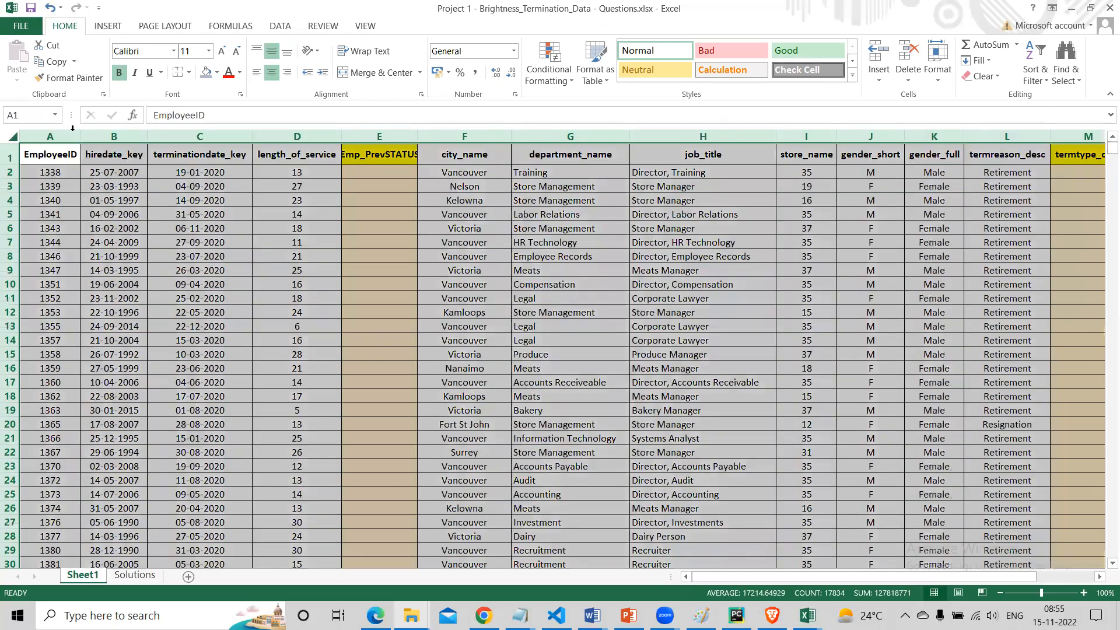
pyautogui.click(280, 26)
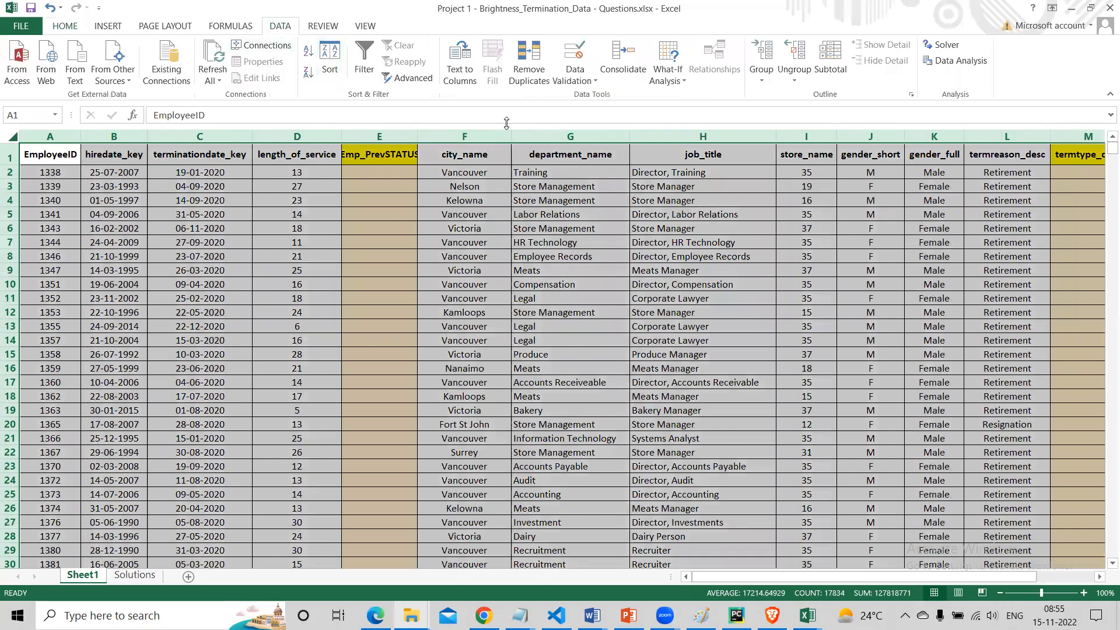
pyautogui.click(367, 73)
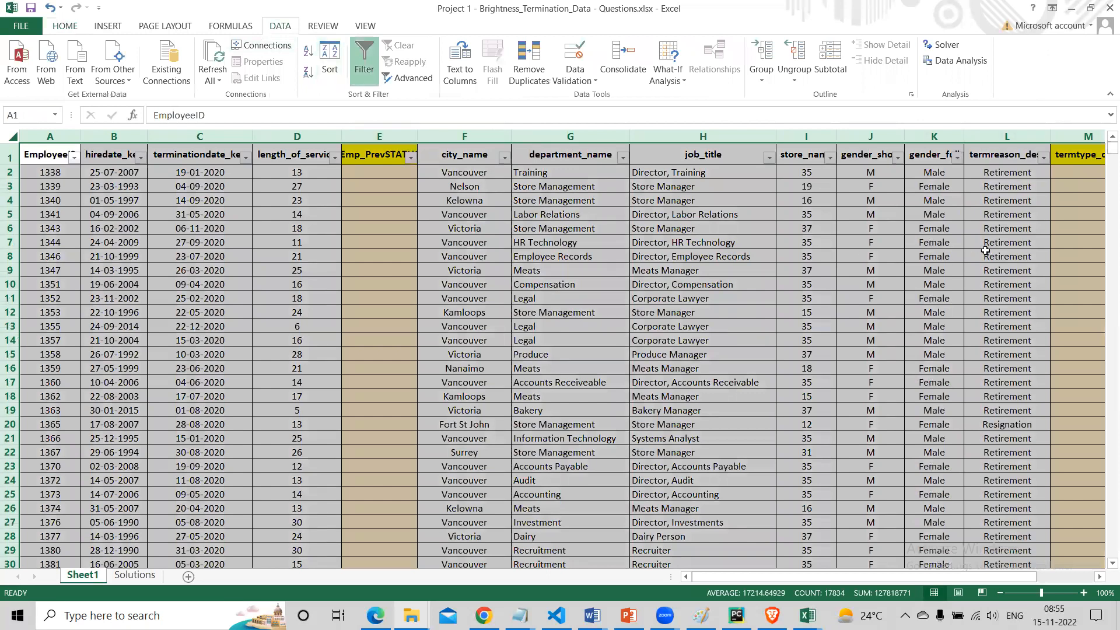
pyautogui.click(1013, 229)
pyautogui.click(1043, 157)
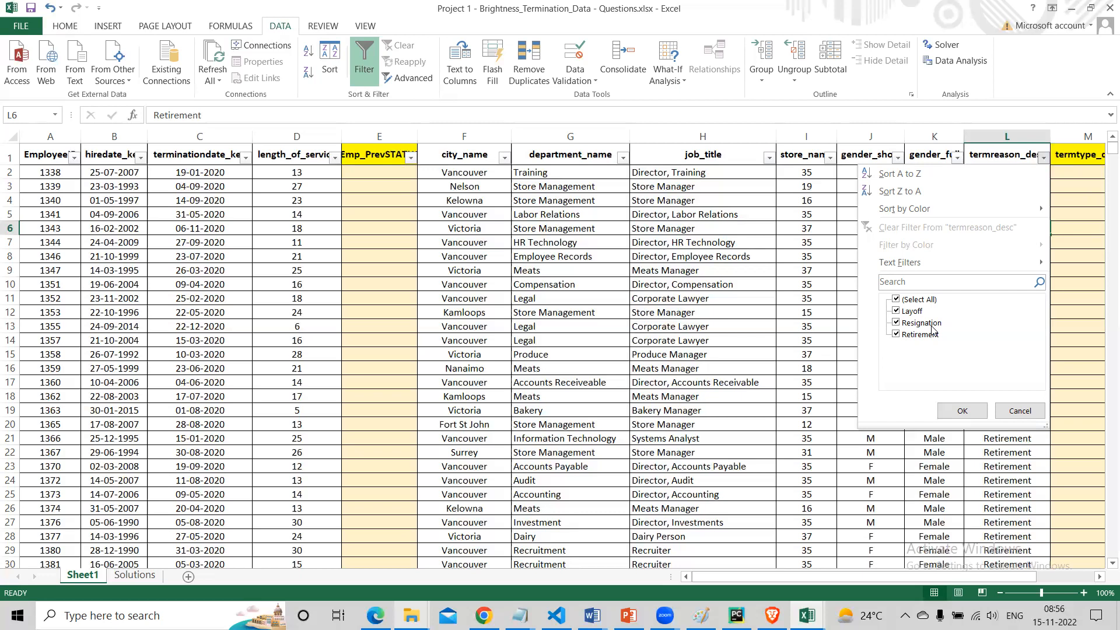
pyautogui.click(975, 412)
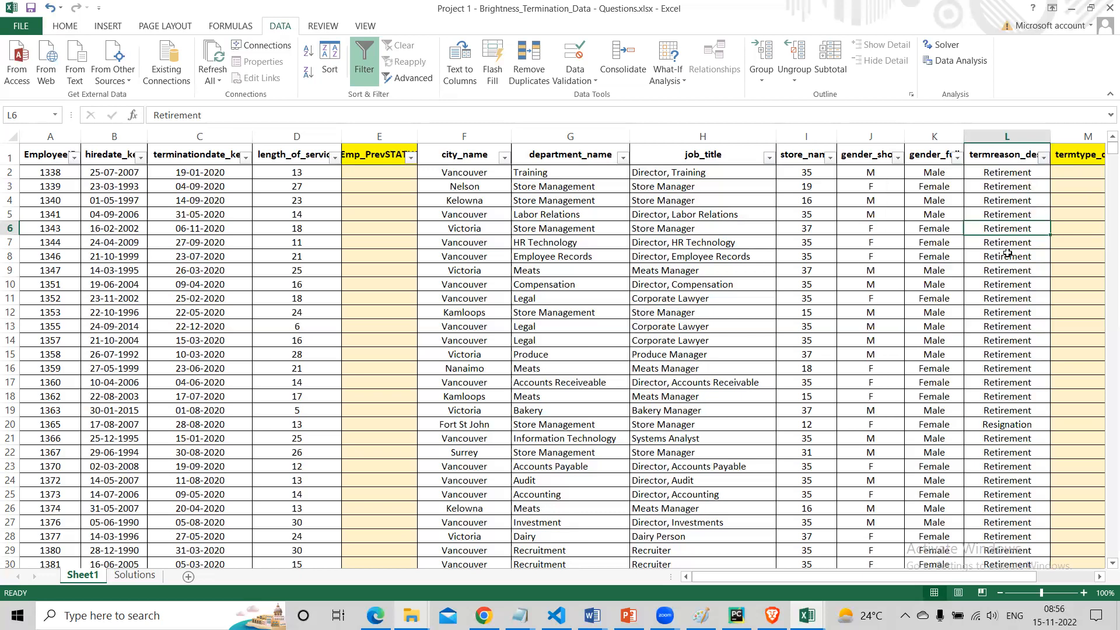
# Remove the filters from the Sheet1 table.
pyautogui.click(8, 136)
pyautogui.click(364, 61)
pyautogui.click(1000, 170)
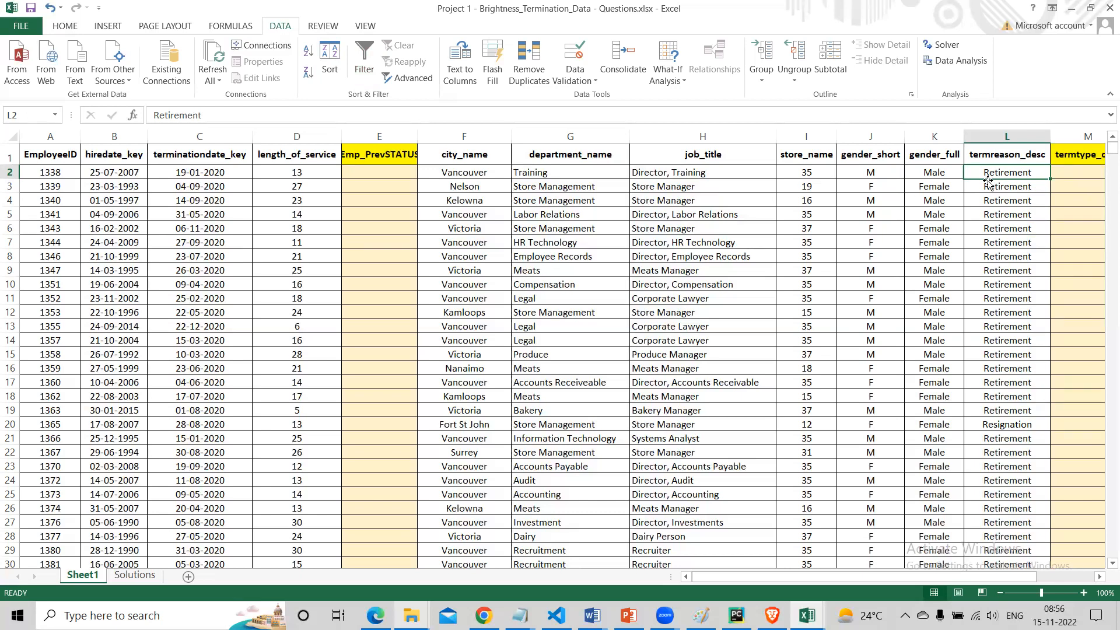
# Enter =COUNT(Sheet1!L2:L1486) in the Total Termination cell C4 of the Solutions sheet.
pyautogui.click(135, 575)
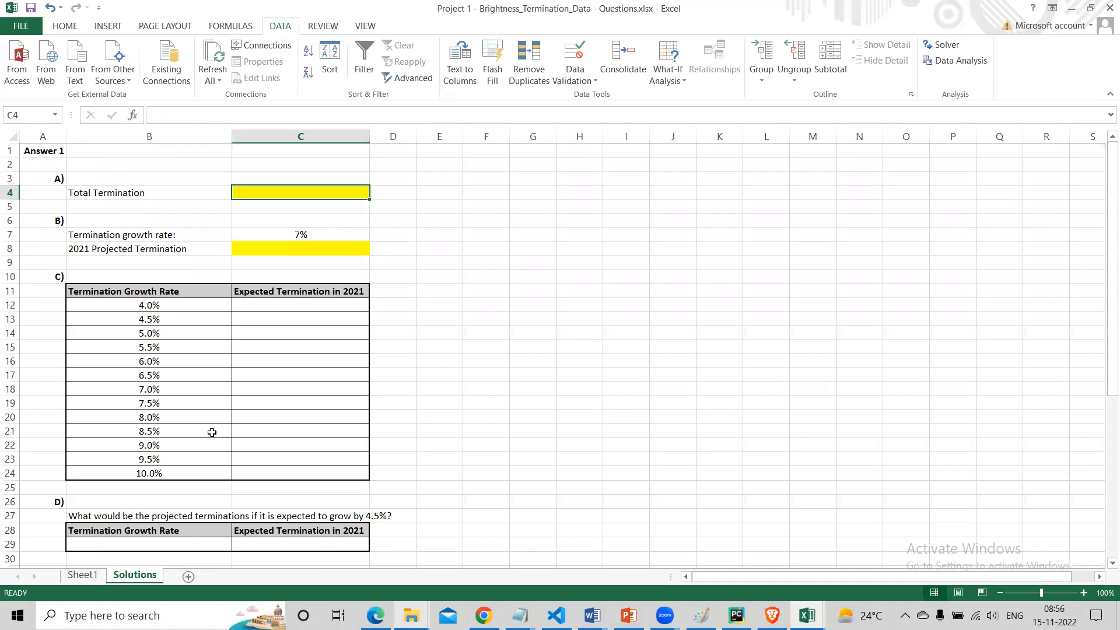
pyautogui.click(319, 197)
pyautogui.write('=count')
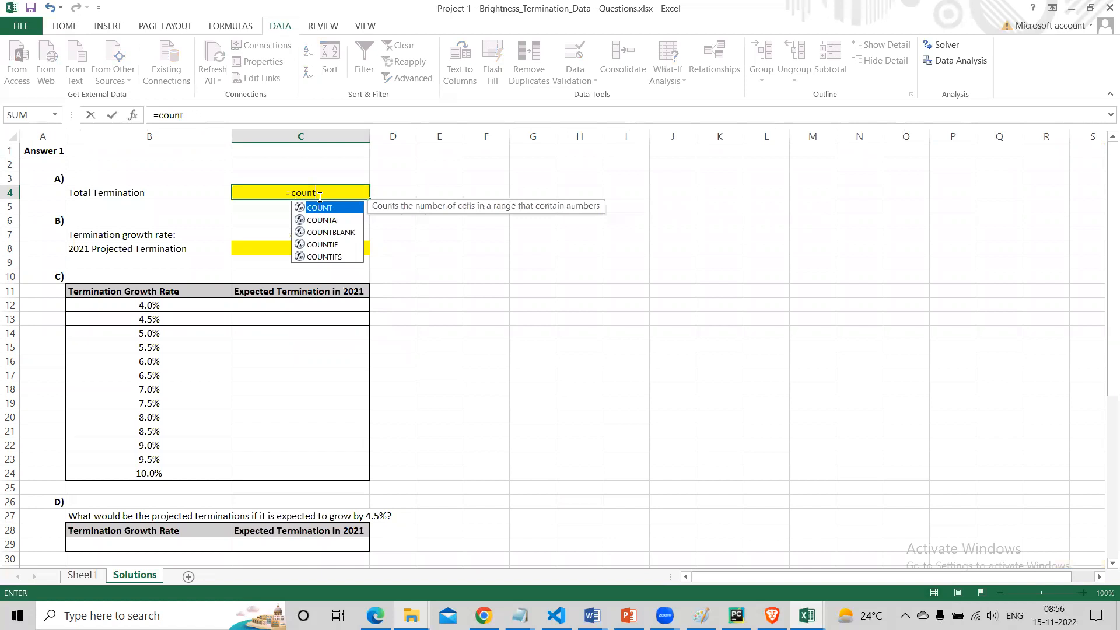
pyautogui.write('(')
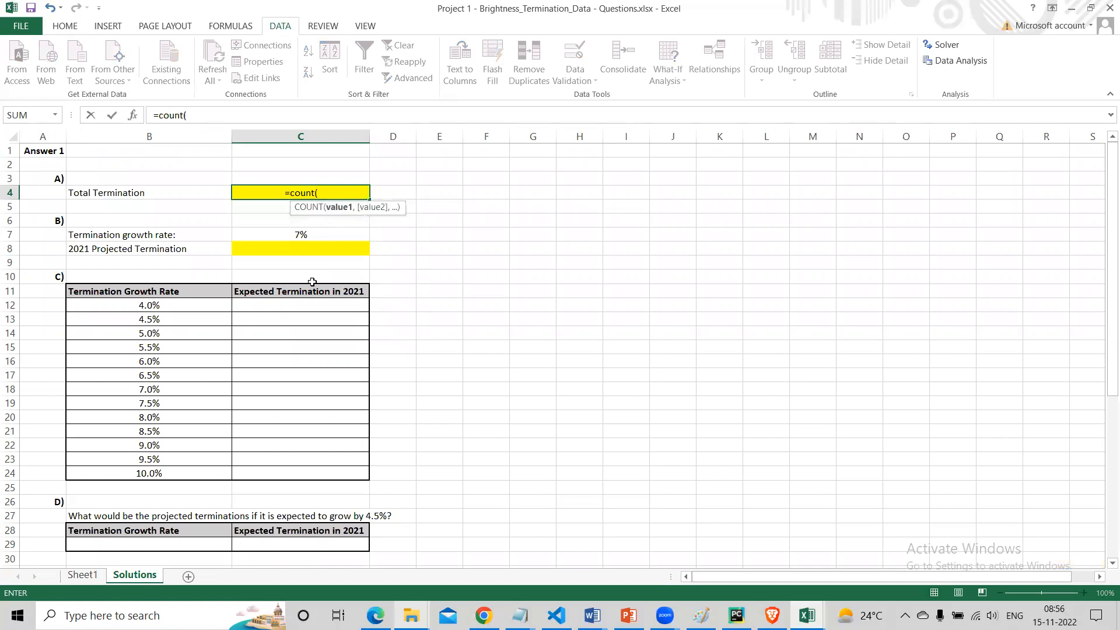
pyautogui.click(72, 577)
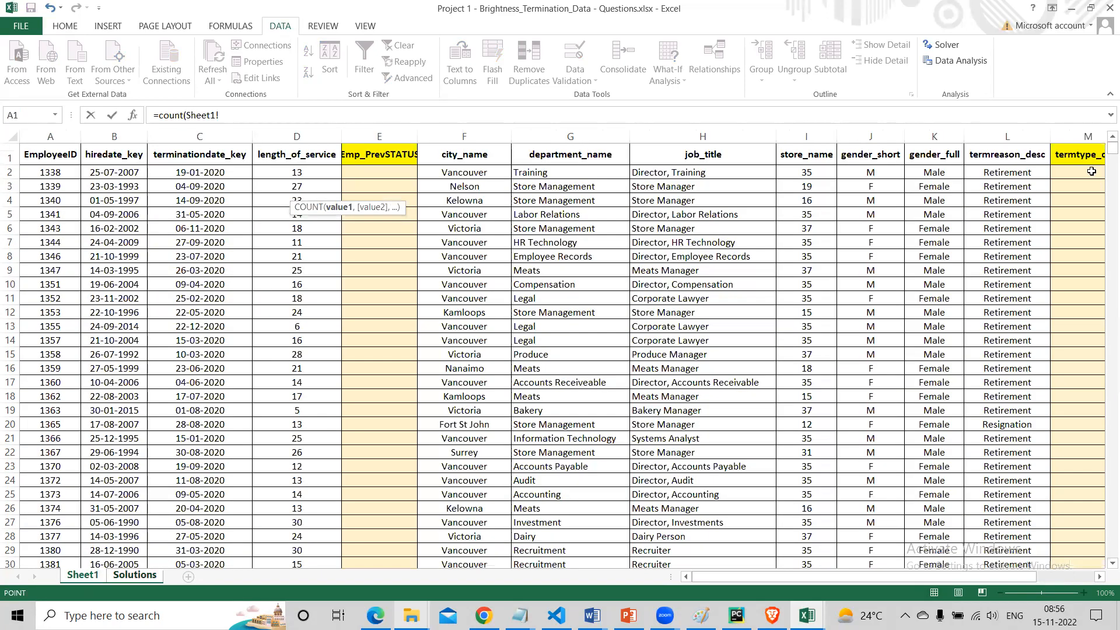
pyautogui.moveTo(1007, 172); pyautogui.dragTo(1026, 532)
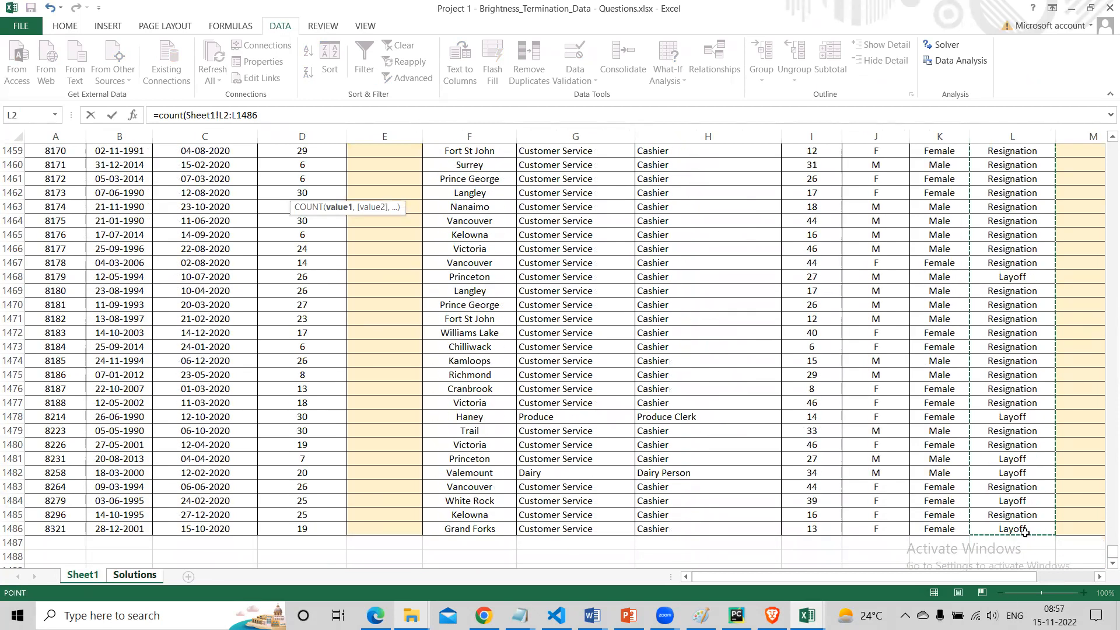
pyautogui.write(')')
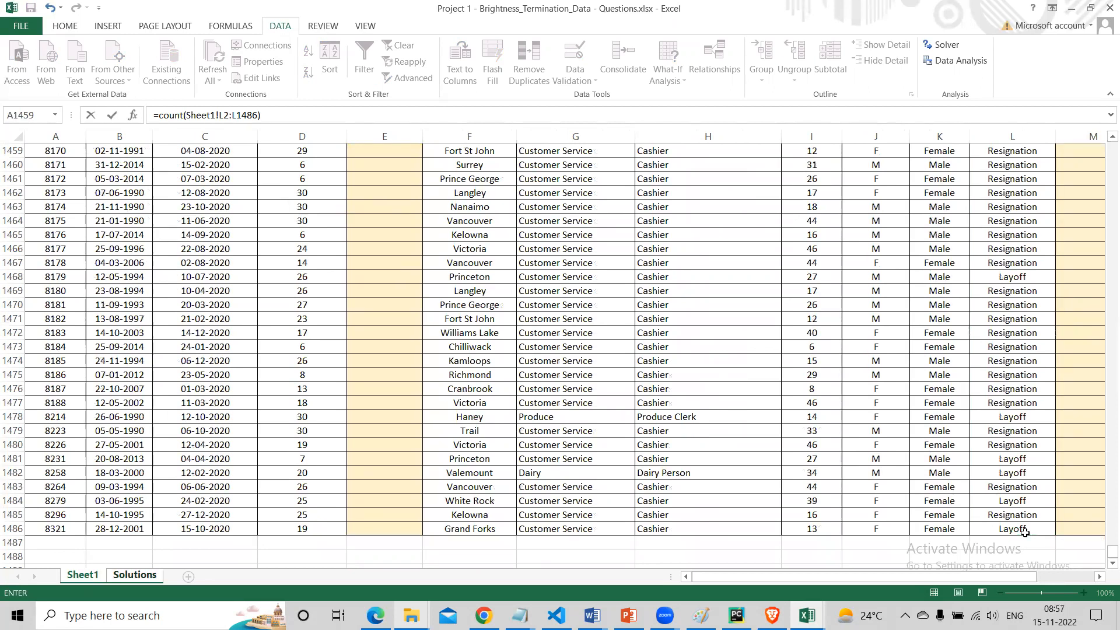
pyautogui.press('Return')
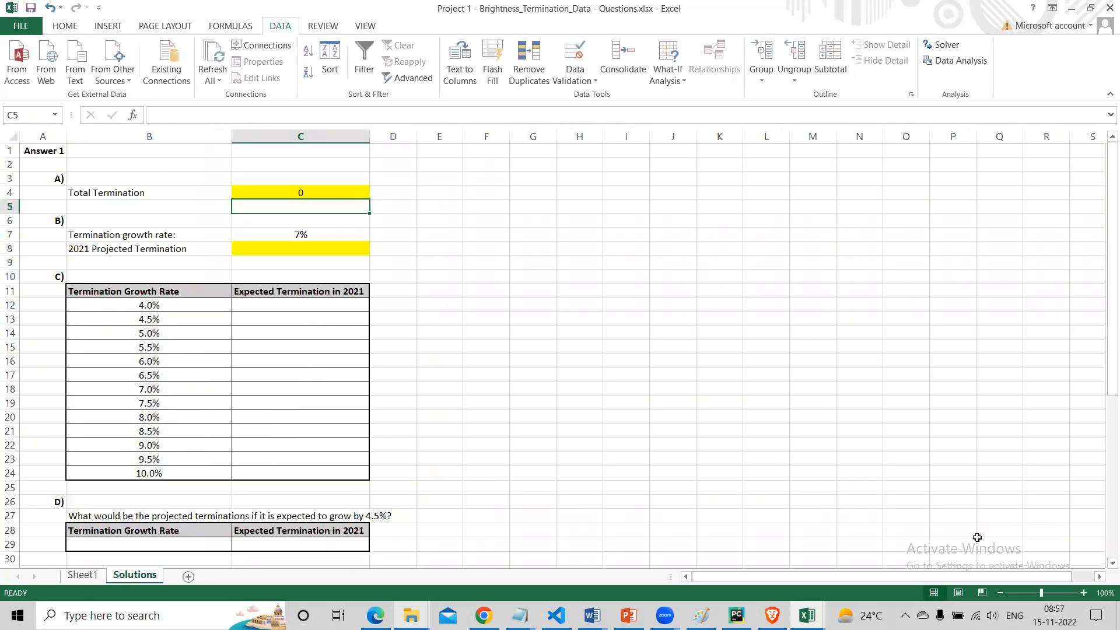
# Try COUNTNA instead of COUNT in the Total Termination formula, and clear cell C4.
pyautogui.click(318, 191)
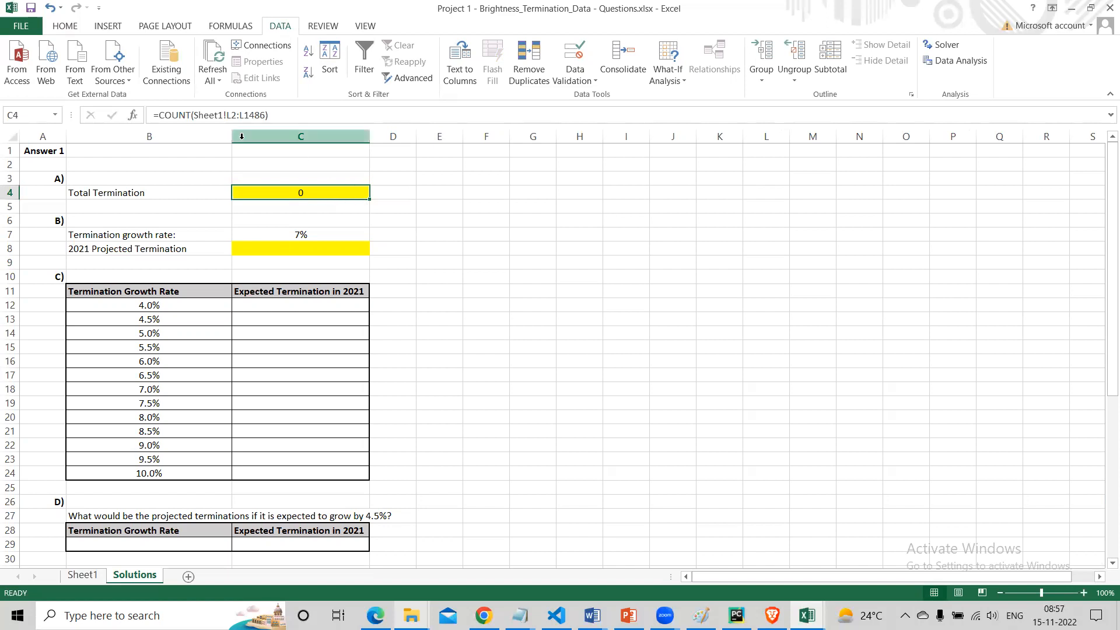
pyautogui.click(188, 115)
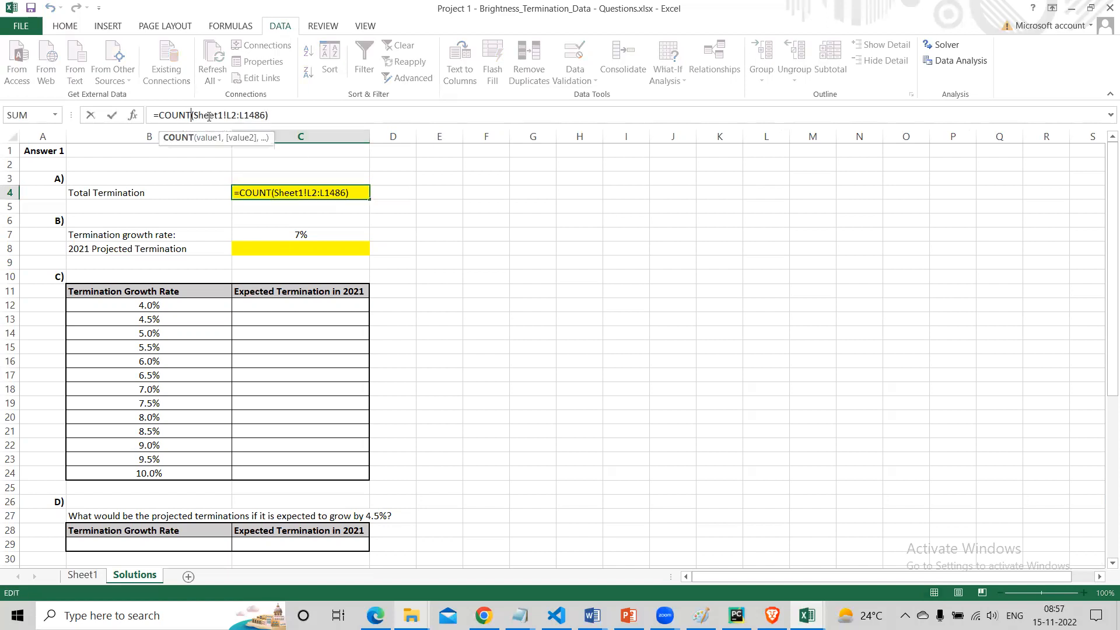
pyautogui.write('NA')
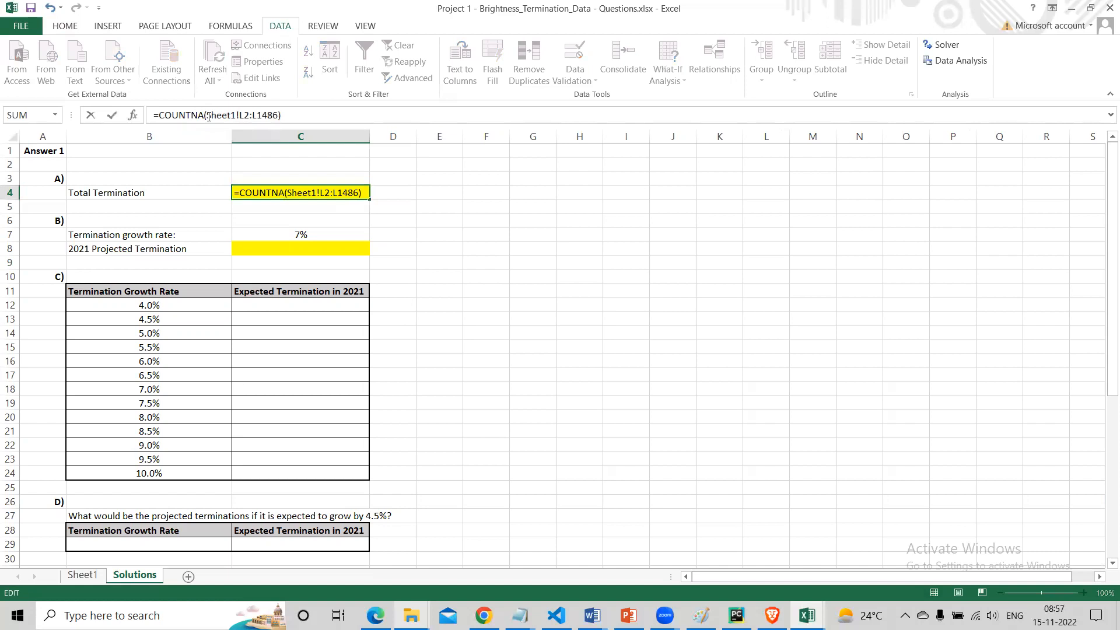
pyautogui.press('Return')
pyautogui.press('Up')
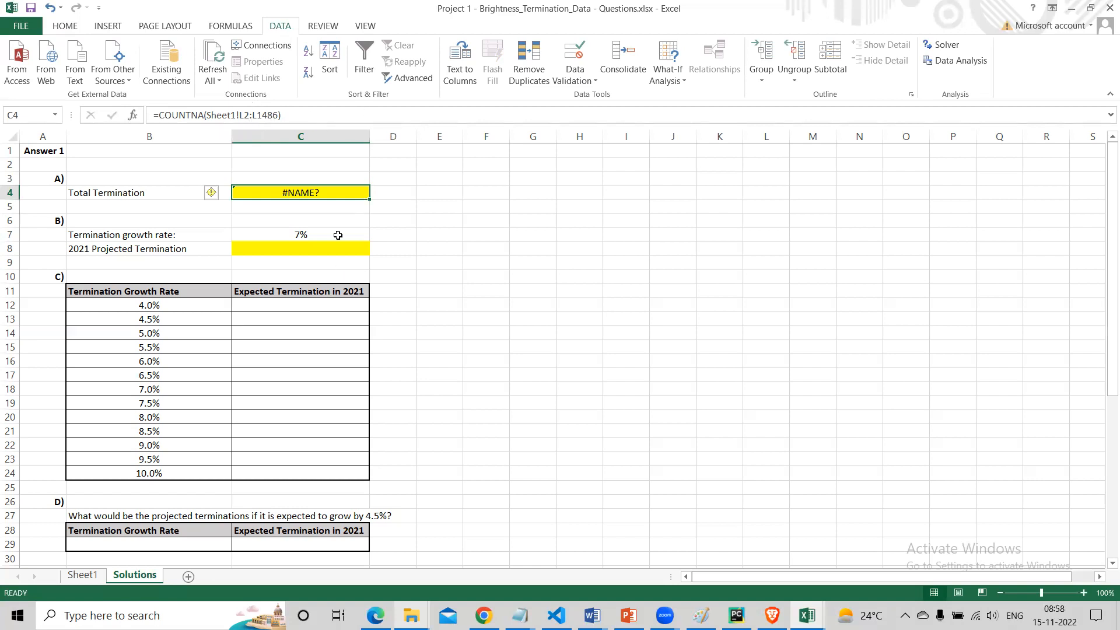
pyautogui.press('Delete')
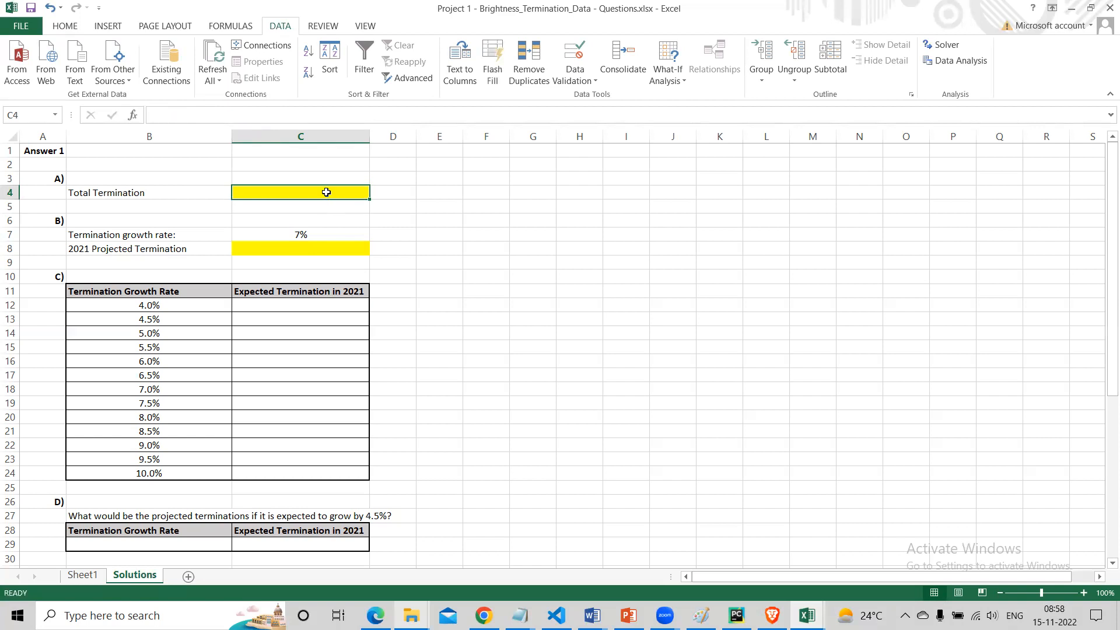
# Check the store_name column at the start of the Sheet1 data and return to the Solutions sheet.
pyautogui.click(99, 582)
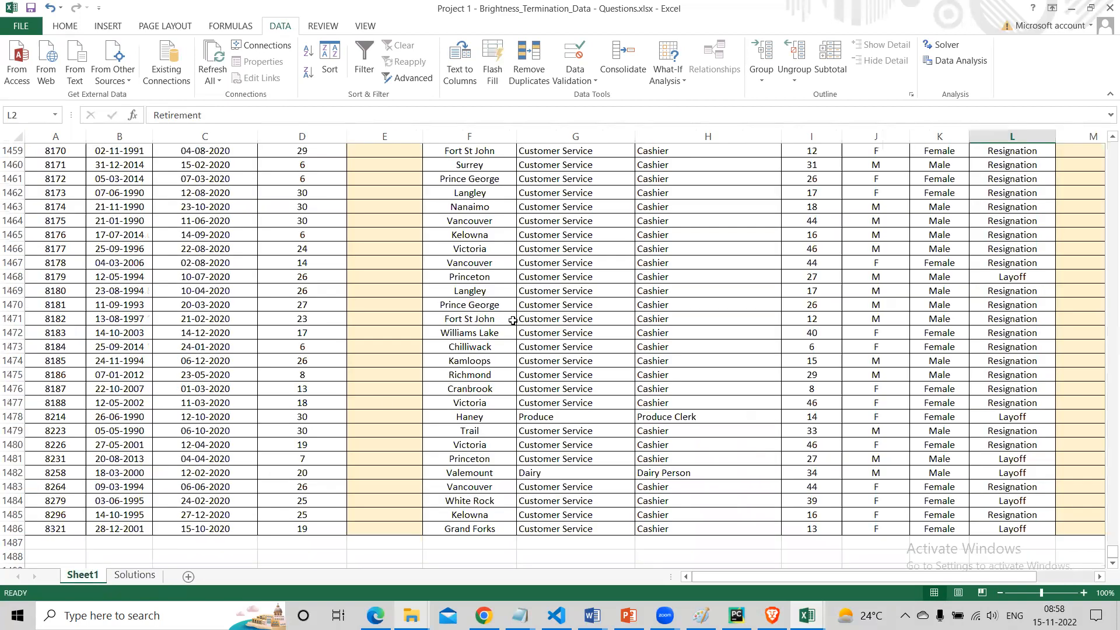
pyautogui.scroll(4, 546, 322)
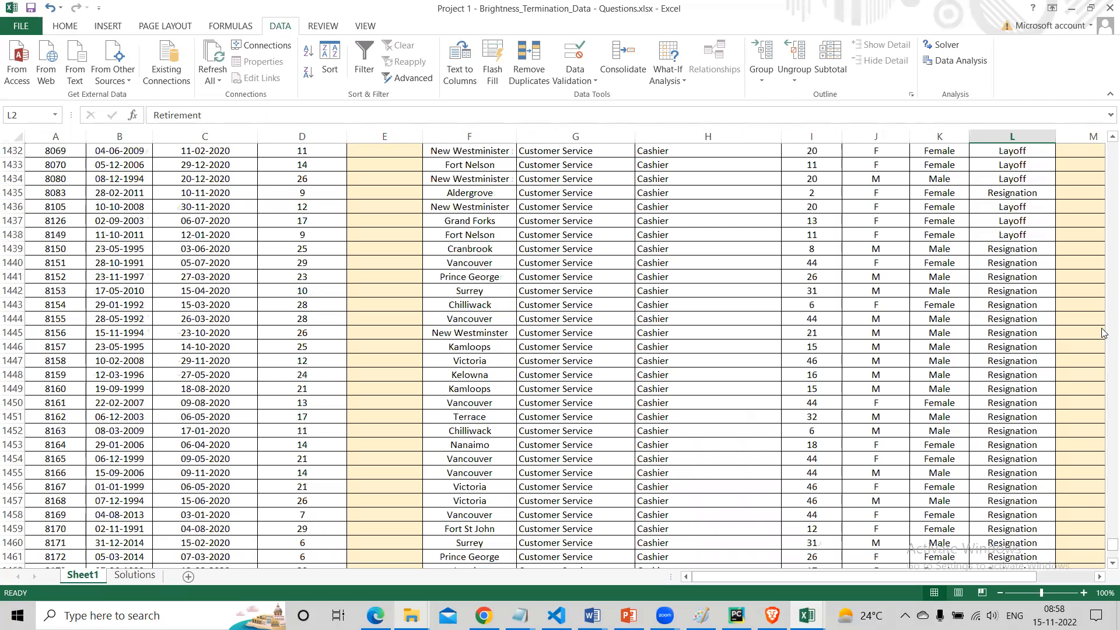
pyautogui.moveTo(1103, 545); pyautogui.dragTo(1101, 143)
pyautogui.click(820, 174)
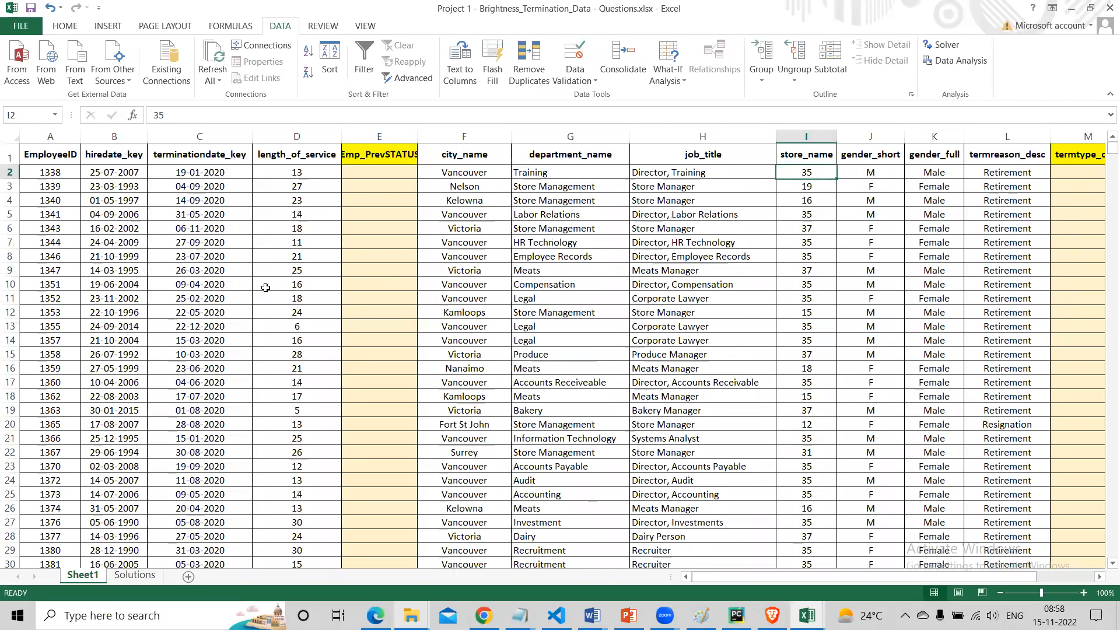
pyautogui.click(170, 606)
pyautogui.click(232, 409)
pyautogui.click(135, 575)
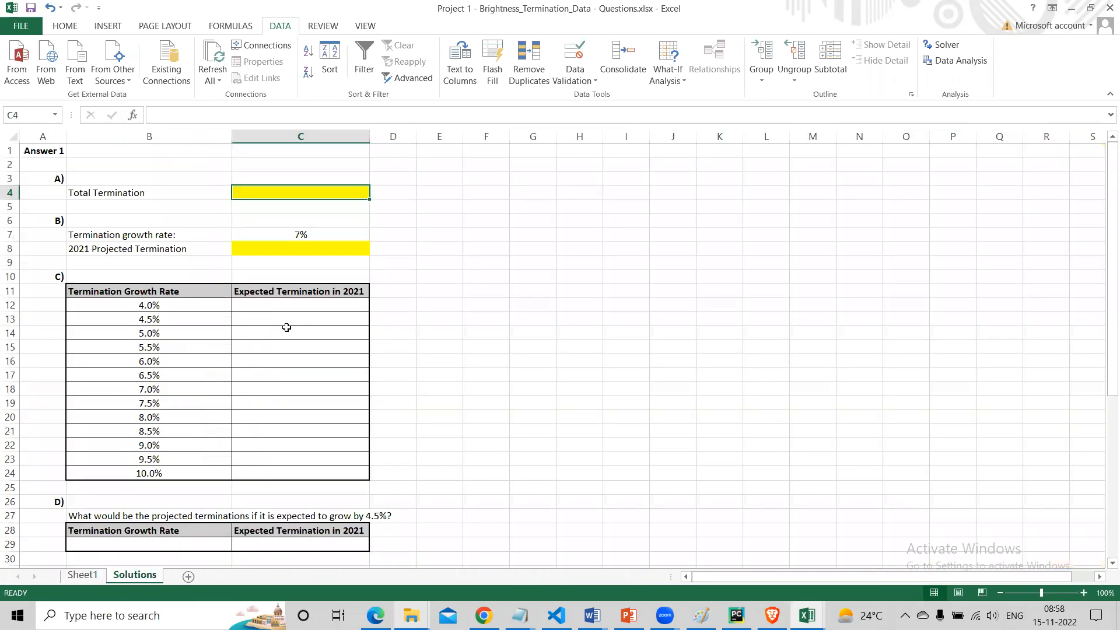
# Undo the clearing of C4 and change its formula to =COUNT(Sheet1!I2:I1486).
pyautogui.click(410, 206)
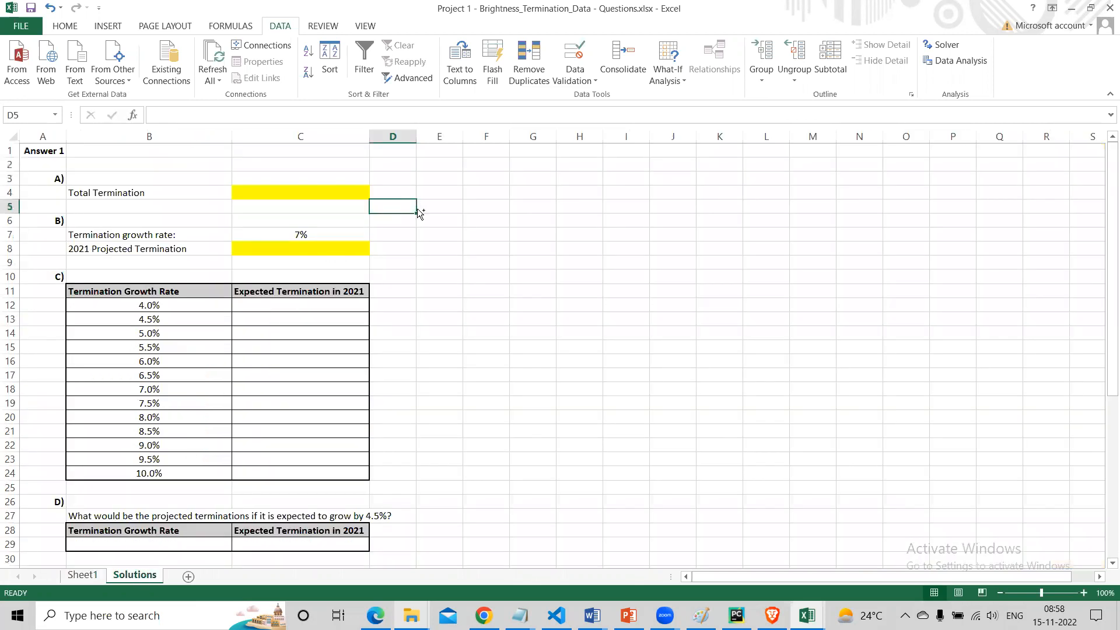
pyautogui.hotkey('ctrl', 'z')
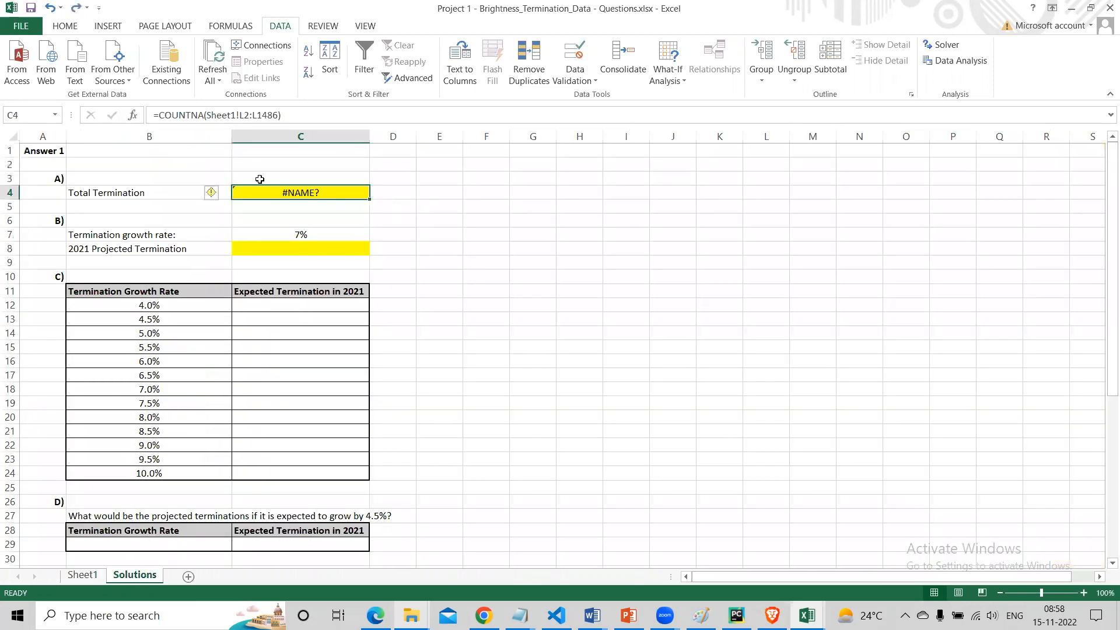
pyautogui.click(192, 115)
pyautogui.press('Delete')
pyautogui.press('Delete')
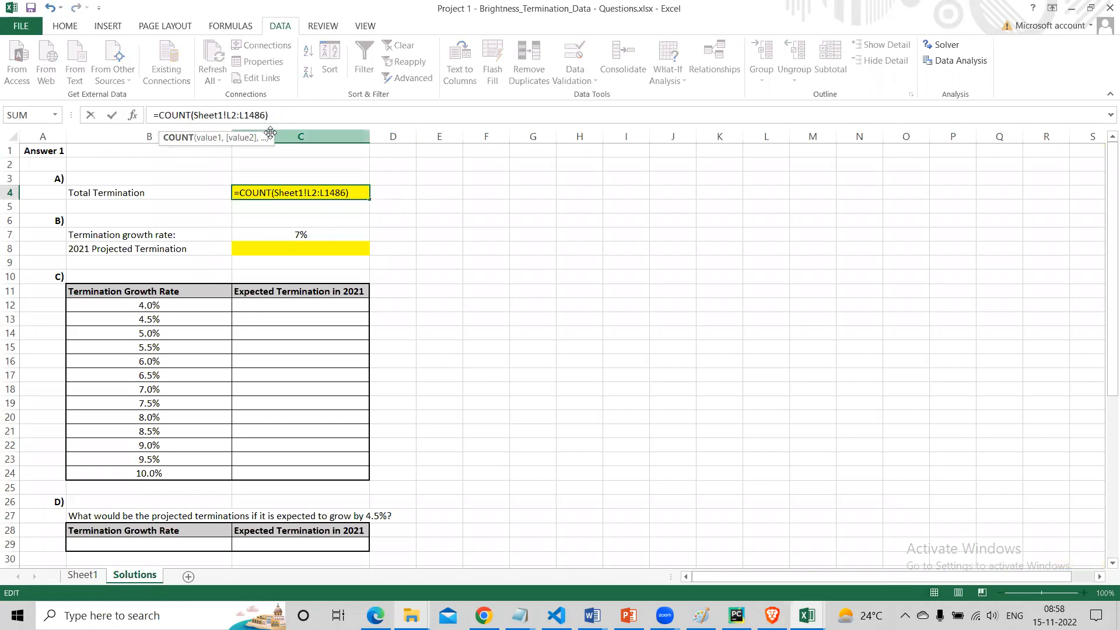
pyautogui.press('Right')
pyautogui.press('Right')
pyautogui.press('Right')
pyautogui.press('Right')
pyautogui.press('Right')
pyautogui.press('Right')
pyautogui.hotkey('shift', 'Right')
pyautogui.write('I')
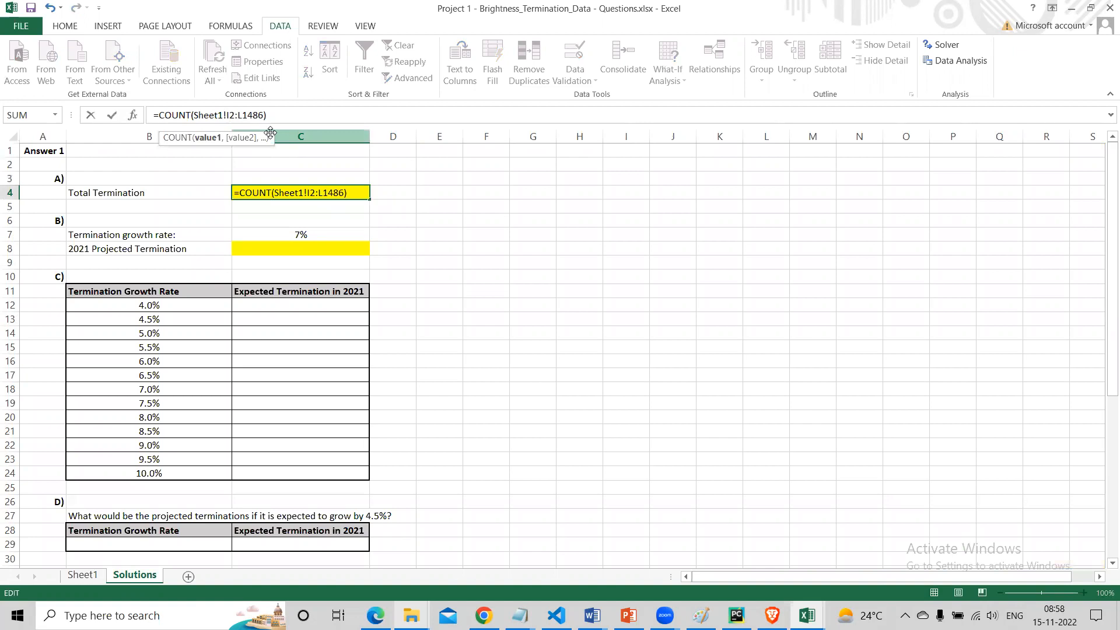
pyautogui.hotkey('shift', 'Right')
pyautogui.write('I')
pyautogui.press('Return')
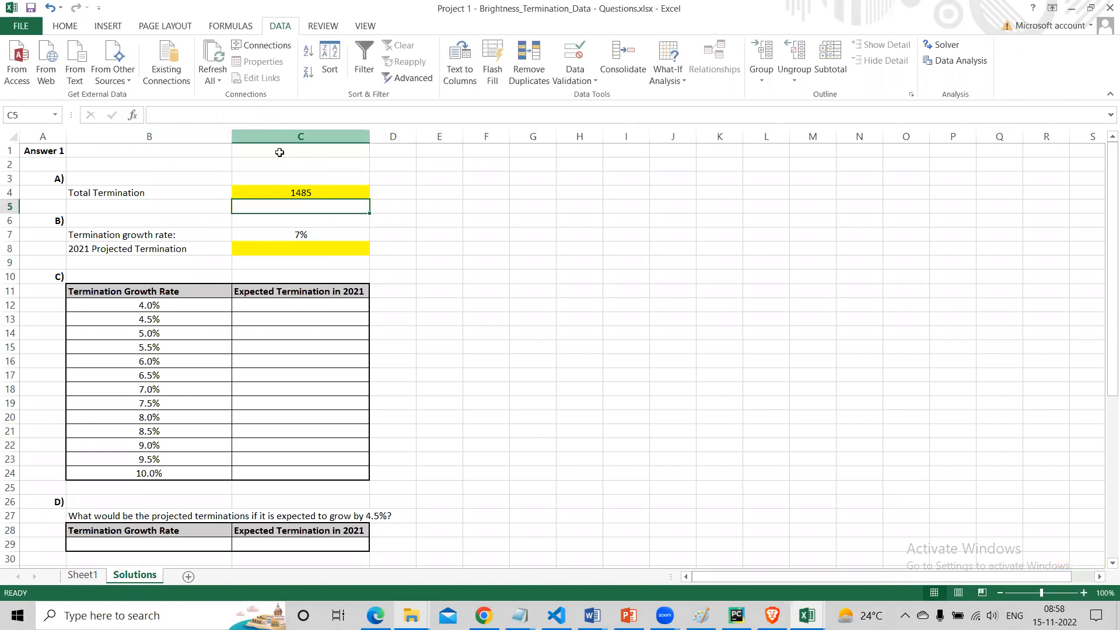
# Clear the store_name value in cell I2 of Sheet1 and check the Total Termination count on the Solutions sheet.
pyautogui.click(301, 187)
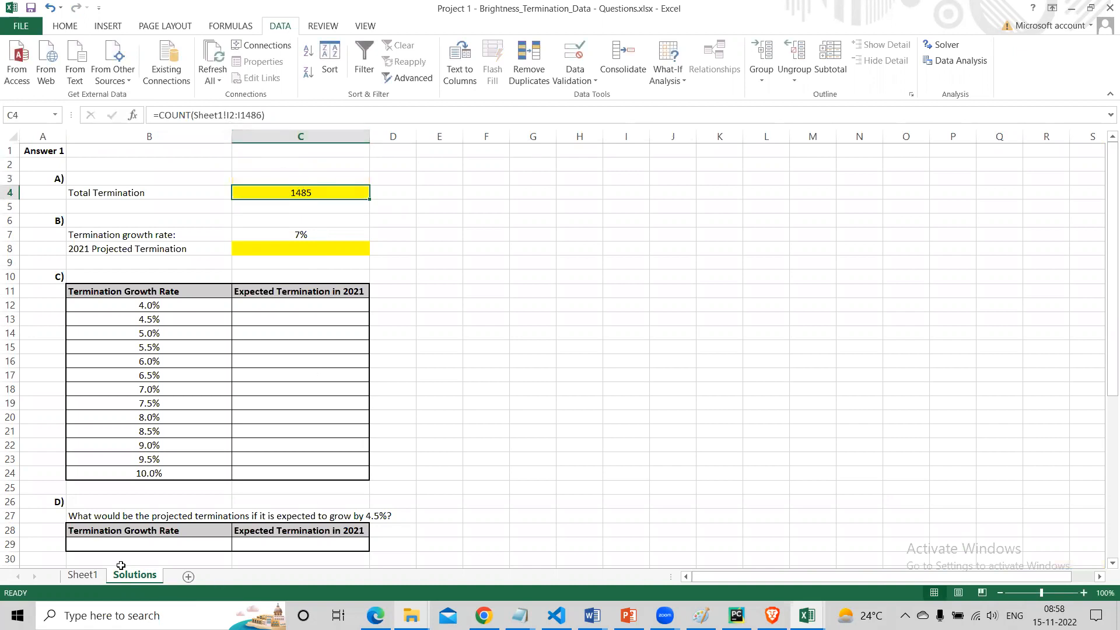
pyautogui.click(90, 576)
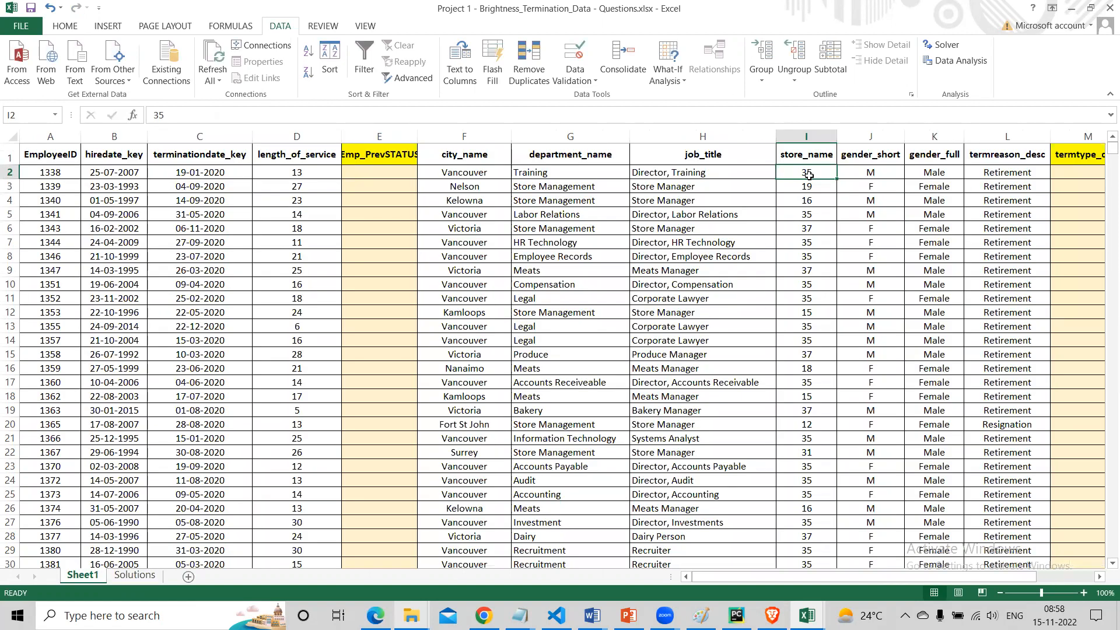
pyautogui.press('Delete')
pyautogui.click(135, 575)
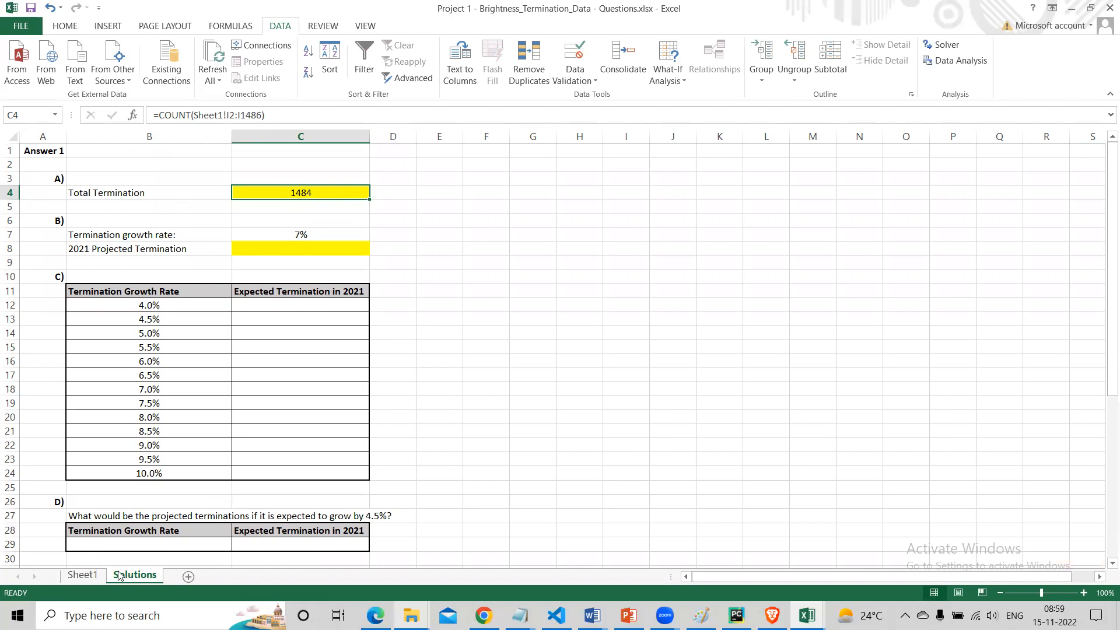
pyautogui.click(82, 575)
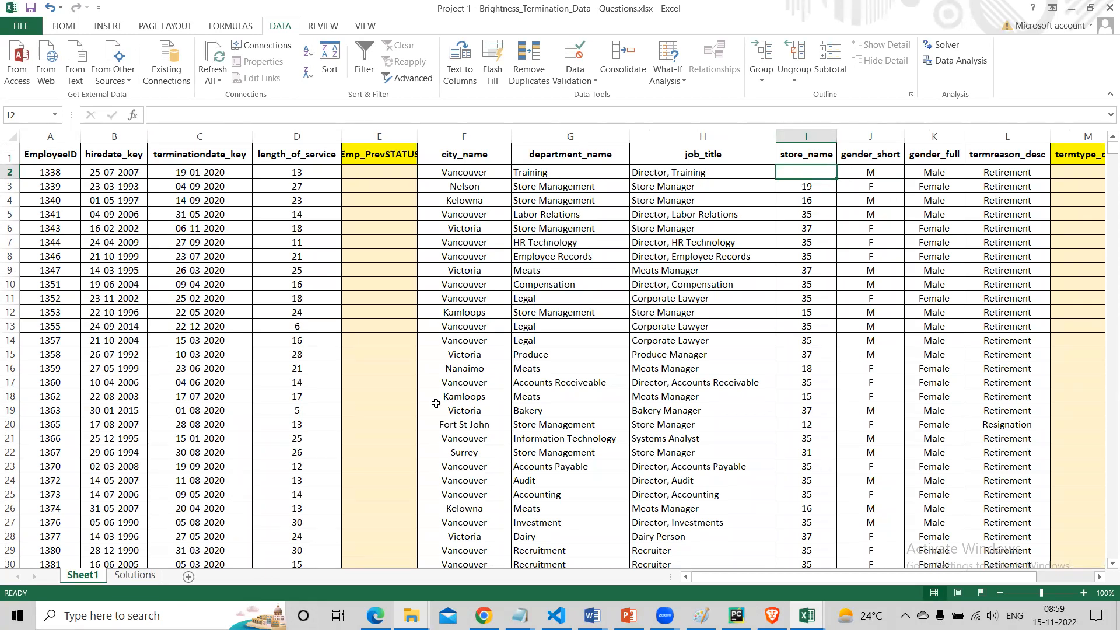
pyautogui.click(135, 575)
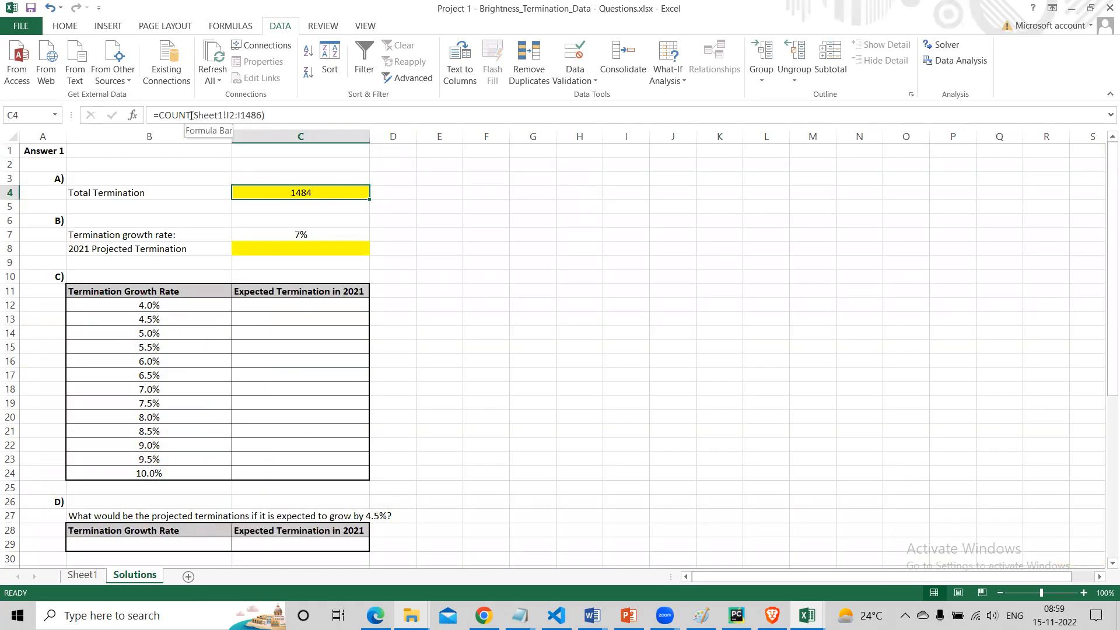
# Try changing the Total Termination formula in C4 to =COUNTNA(Sheet1!I2:I1486).
pyautogui.click(191, 115)
pyautogui.write('NA')
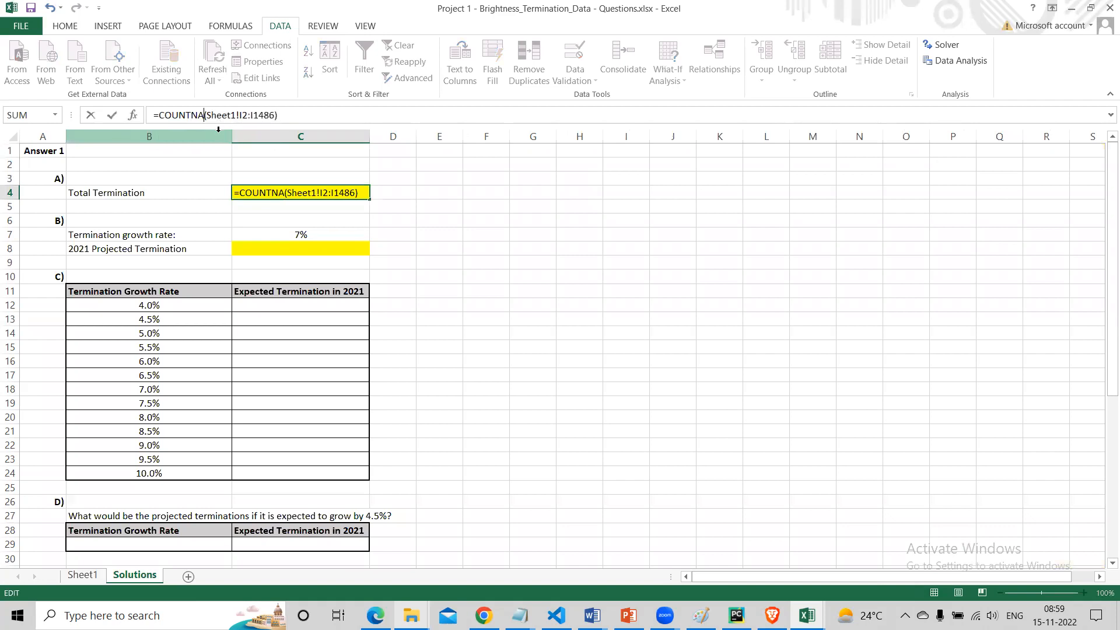
pyautogui.press('Return')
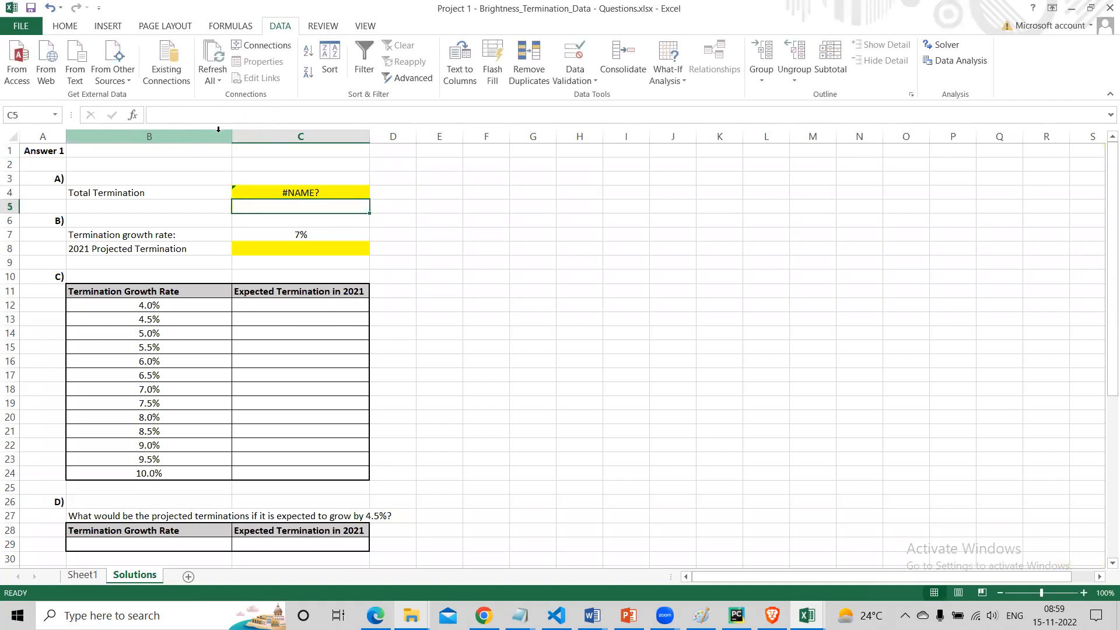
pyautogui.press('Up')
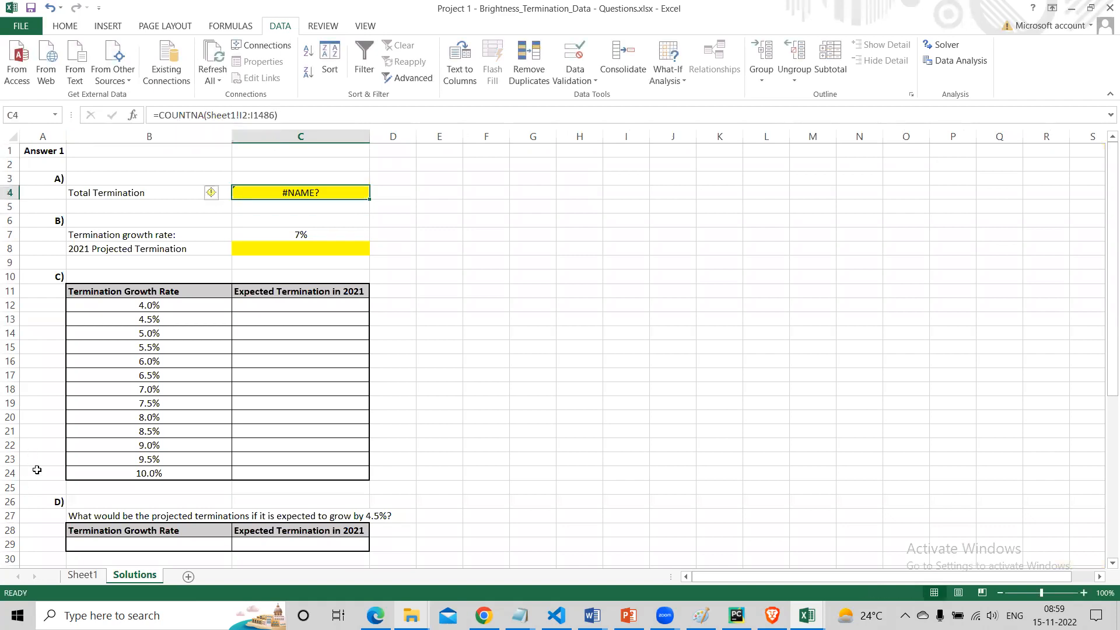
pyautogui.click(193, 115)
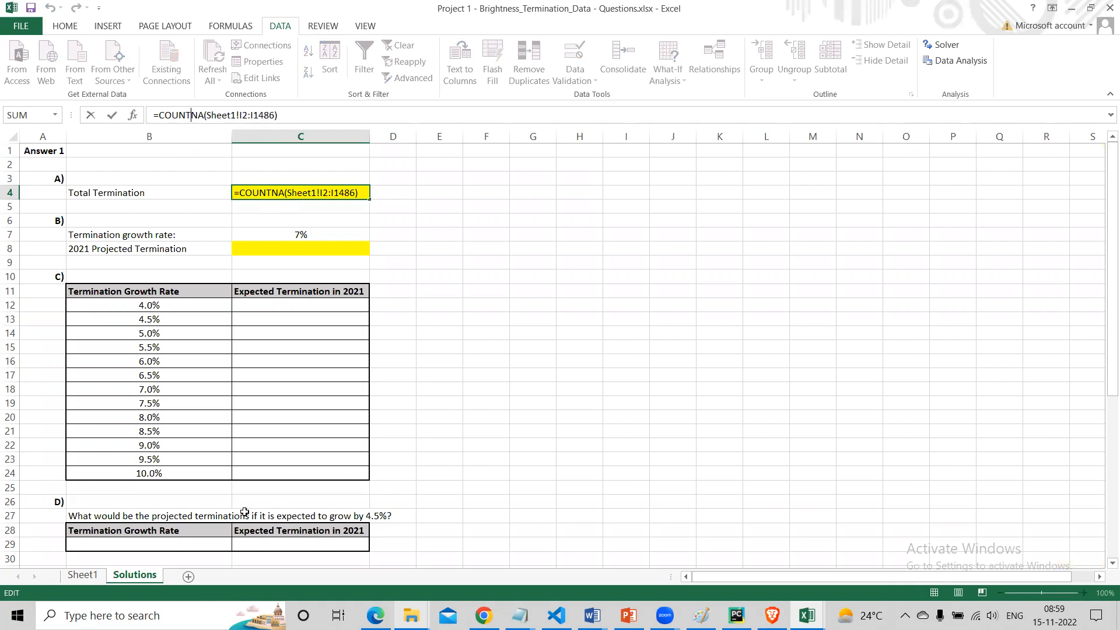
pyautogui.hotkey('ctrl', 'Return')
# Enter NA in the store_name cell I2 of Sheet1 and return to the Total Termination formula on Solutions.
pyautogui.click(100, 577)
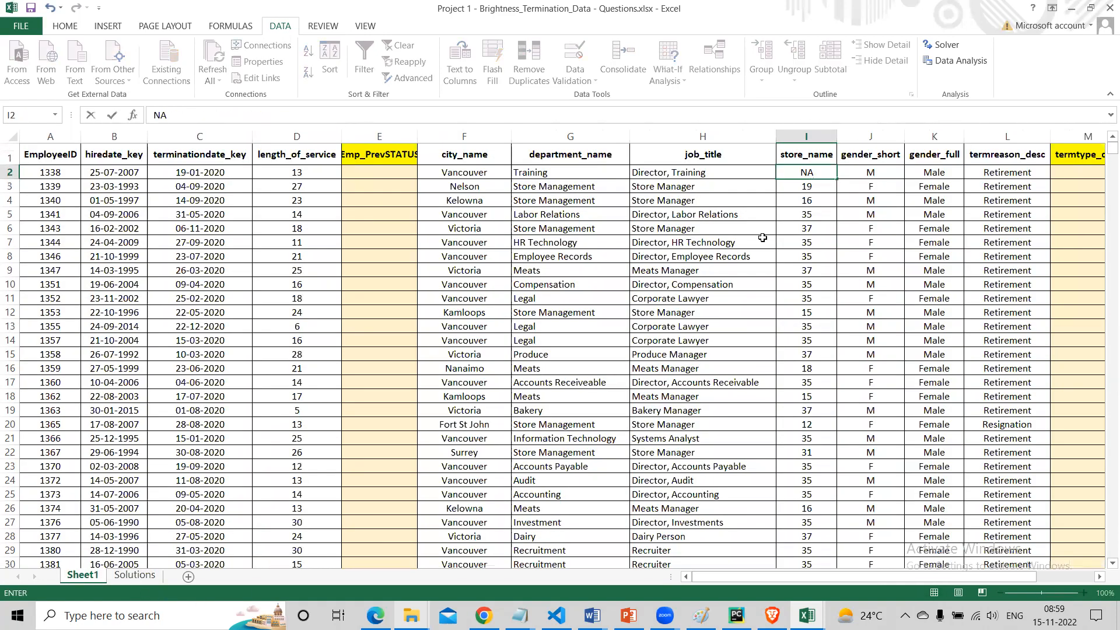
pyautogui.press('Return')
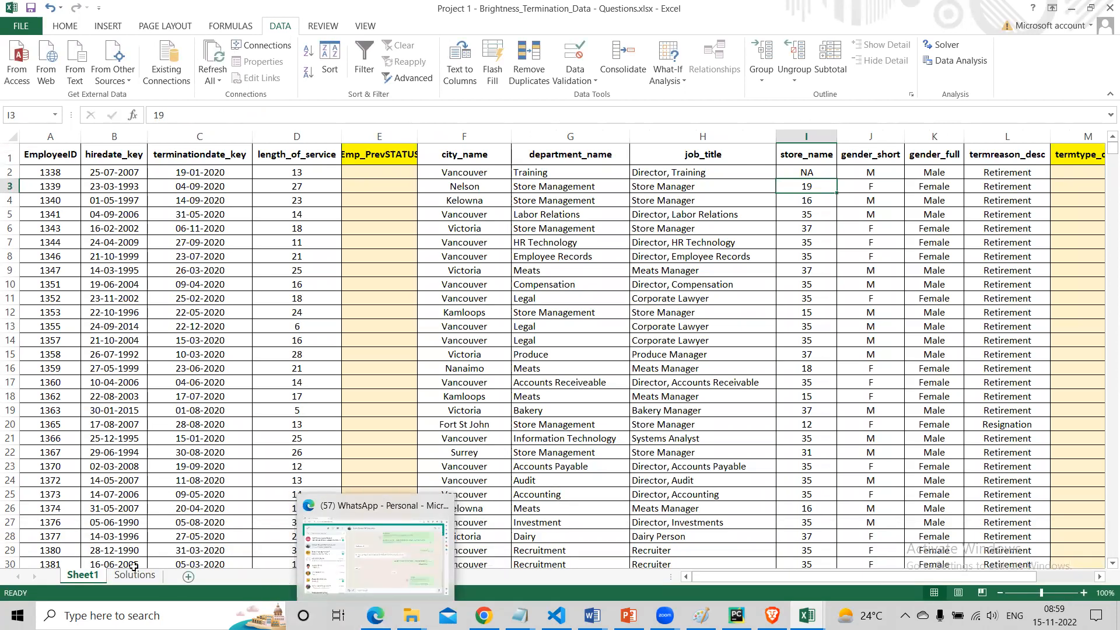
pyautogui.click(135, 574)
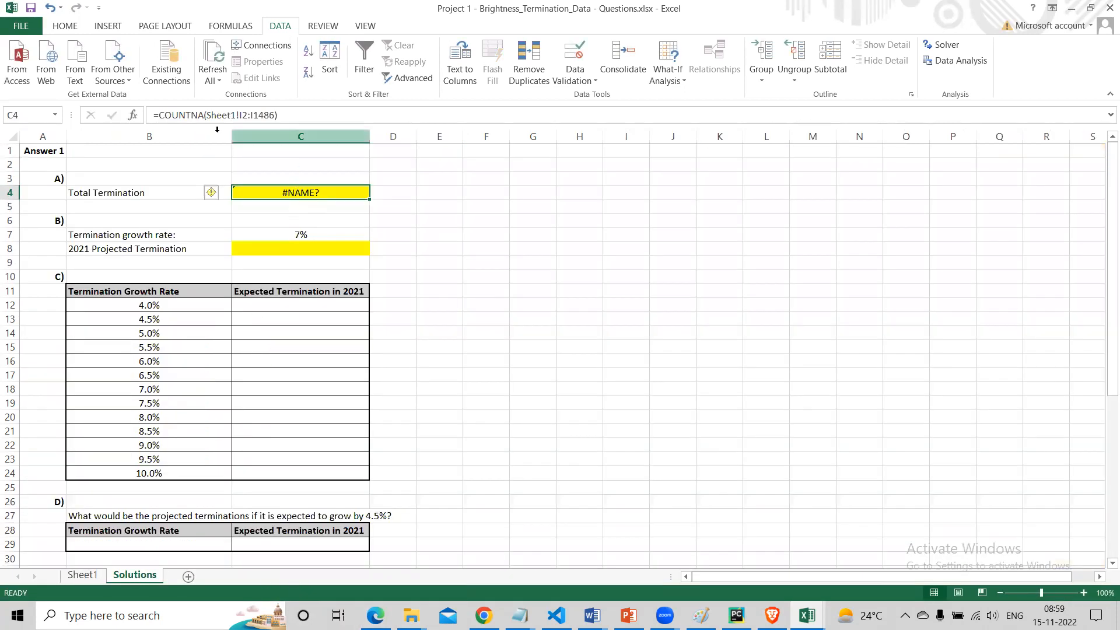
# Try changing the Total Termination formula in C4 to =LEN(Sheet1!I2:I1486).
pyautogui.click(195, 116)
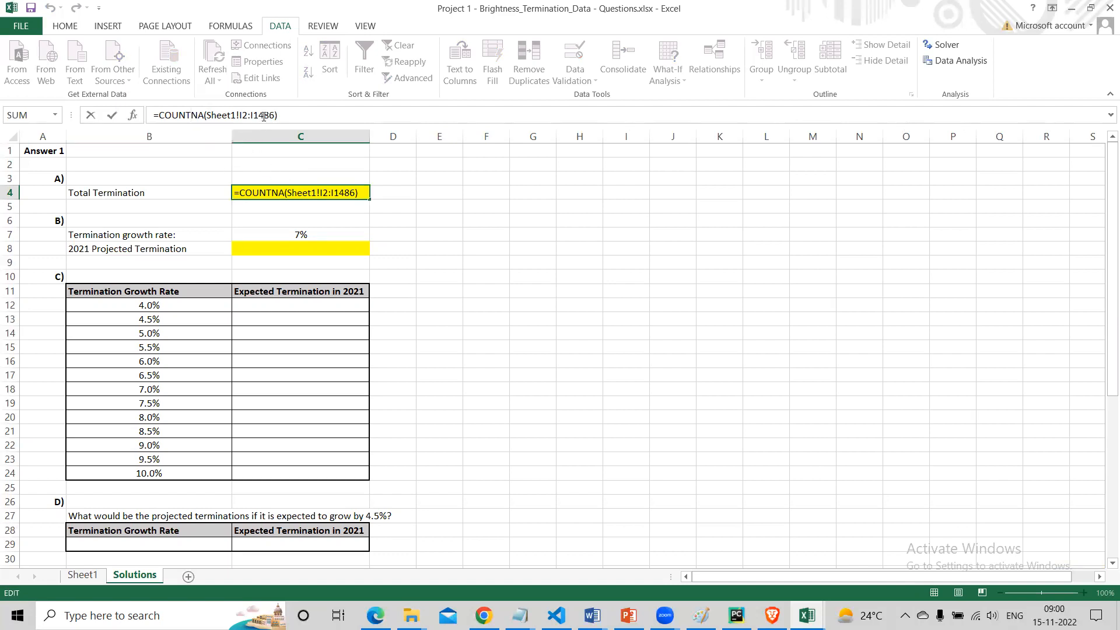
pyautogui.doubleClick(193, 114)
pyautogui.write('LEN')
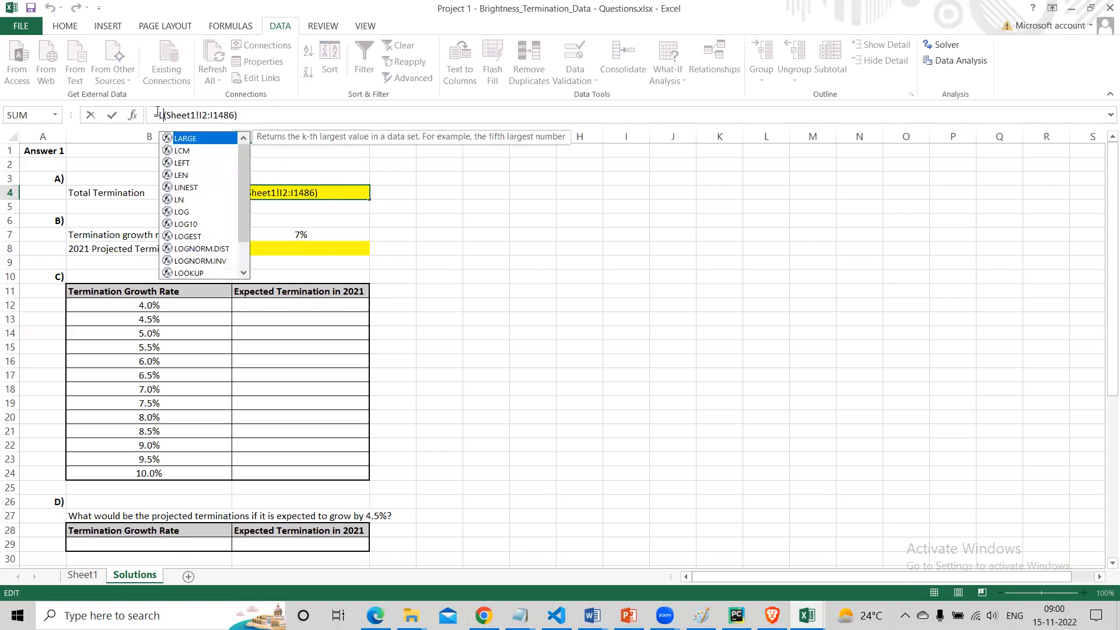
pyautogui.press('Return')
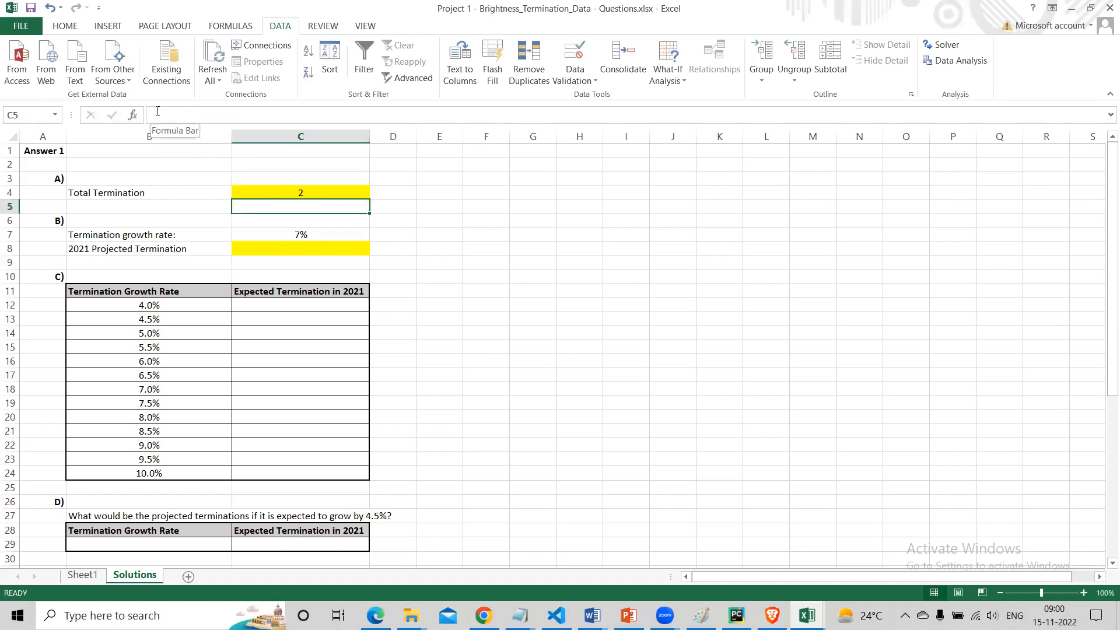
pyautogui.click(308, 192)
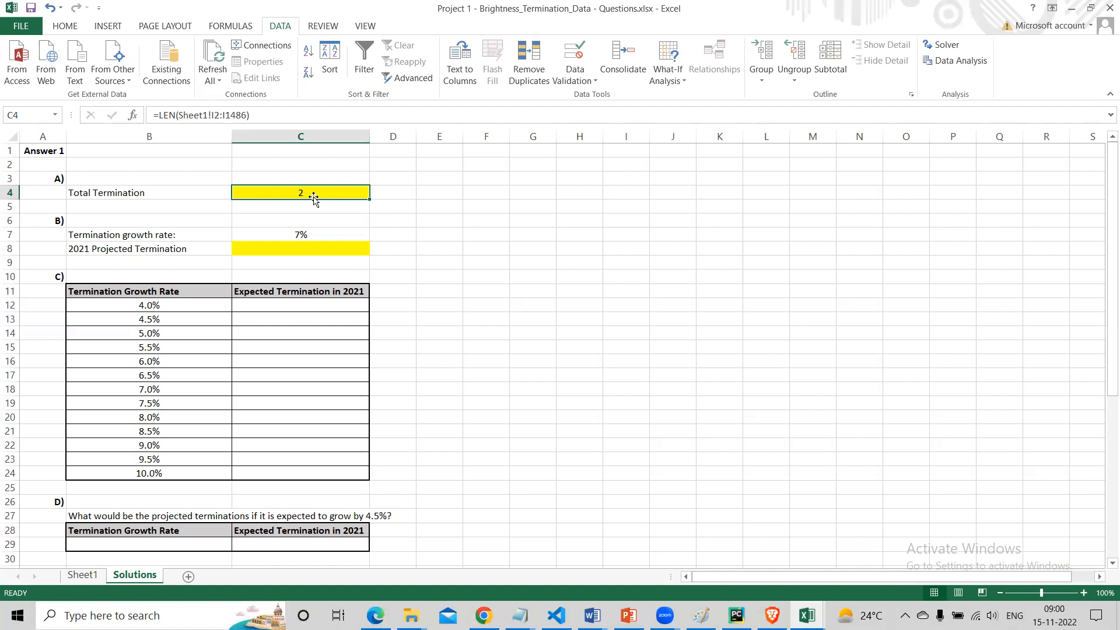
# Set the store_name value in cell I3 of Sheet1 to 119 and check the Total Termination result on Solutions.
pyautogui.click(85, 573)
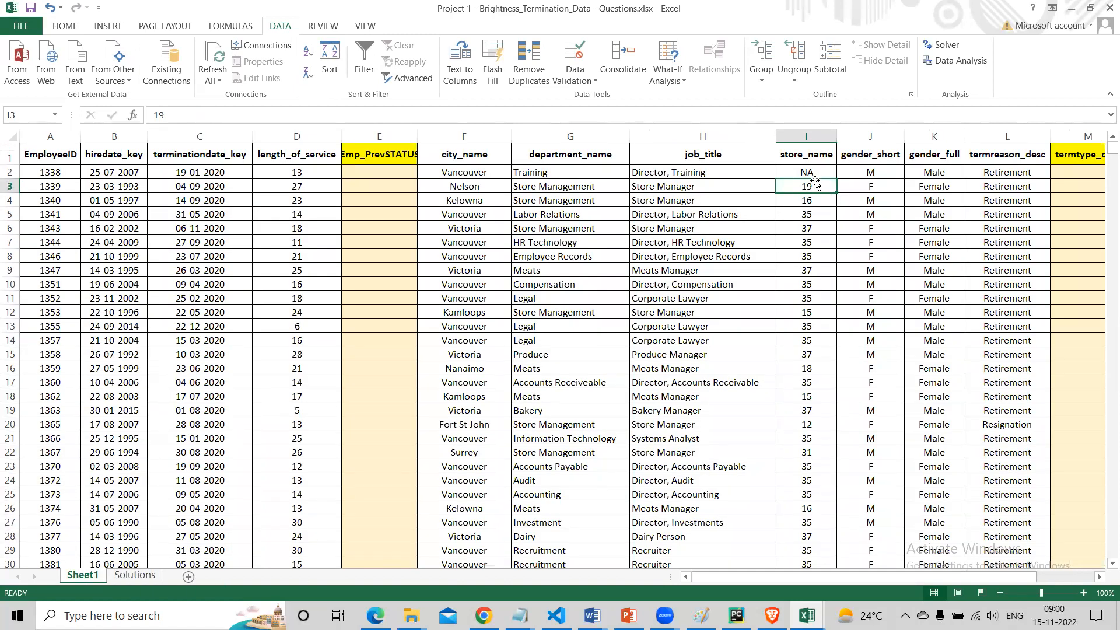
pyautogui.write('11')
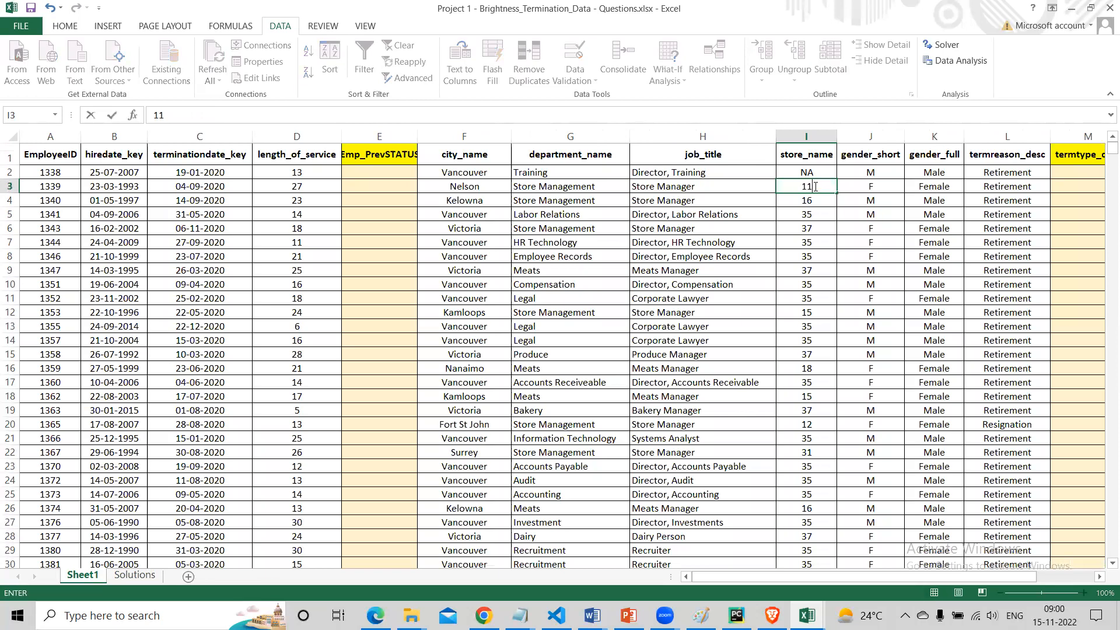
pyautogui.write('9')
pyautogui.press('Return')
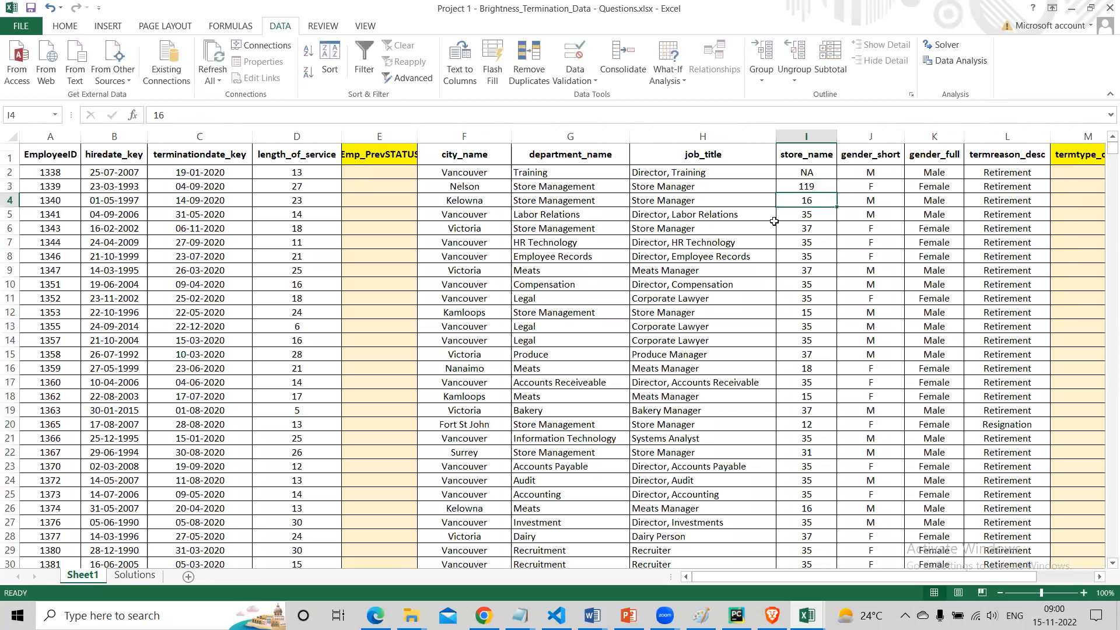
pyautogui.click(135, 575)
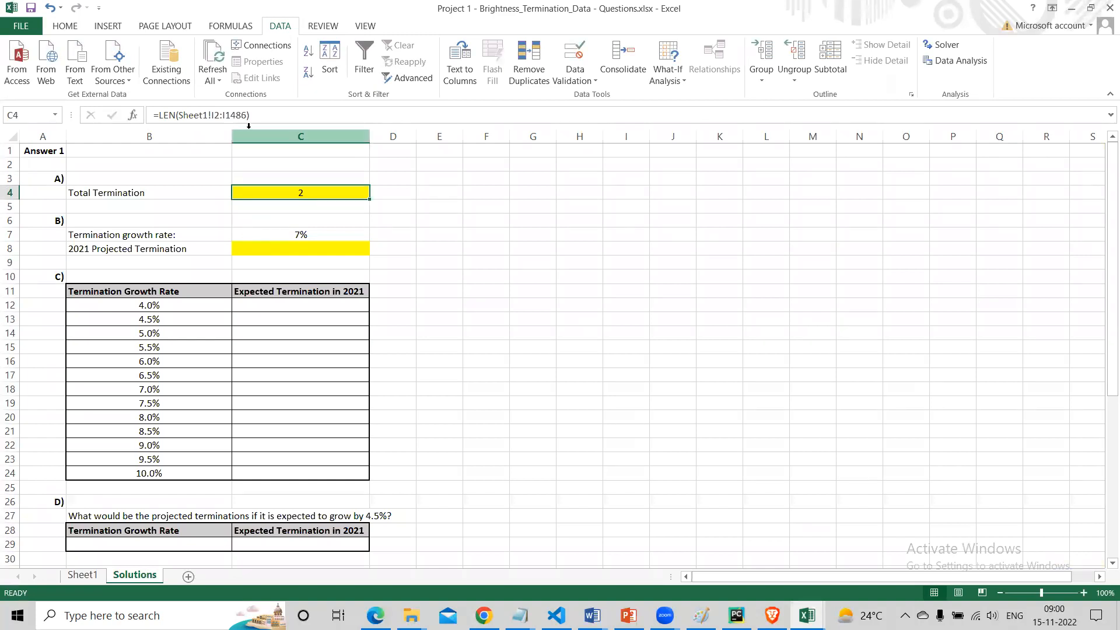
# Shorten the Total Termination formula in C4 to the single-cell version =LEN(Sheet1!I2).
pyautogui.click(229, 115)
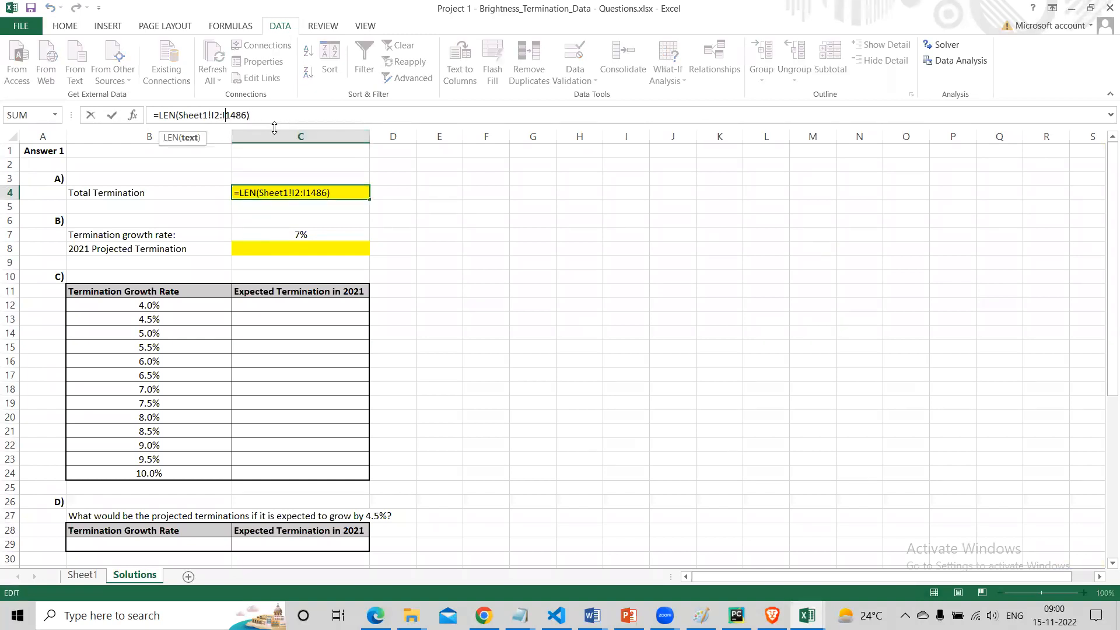
pyautogui.press('Delete')
pyautogui.press('Delete')
pyautogui.press('Delete')
pyautogui.press('Delete')
pyautogui.press('BackSpace')
pyautogui.press('BackSpace')
pyautogui.press('Return')
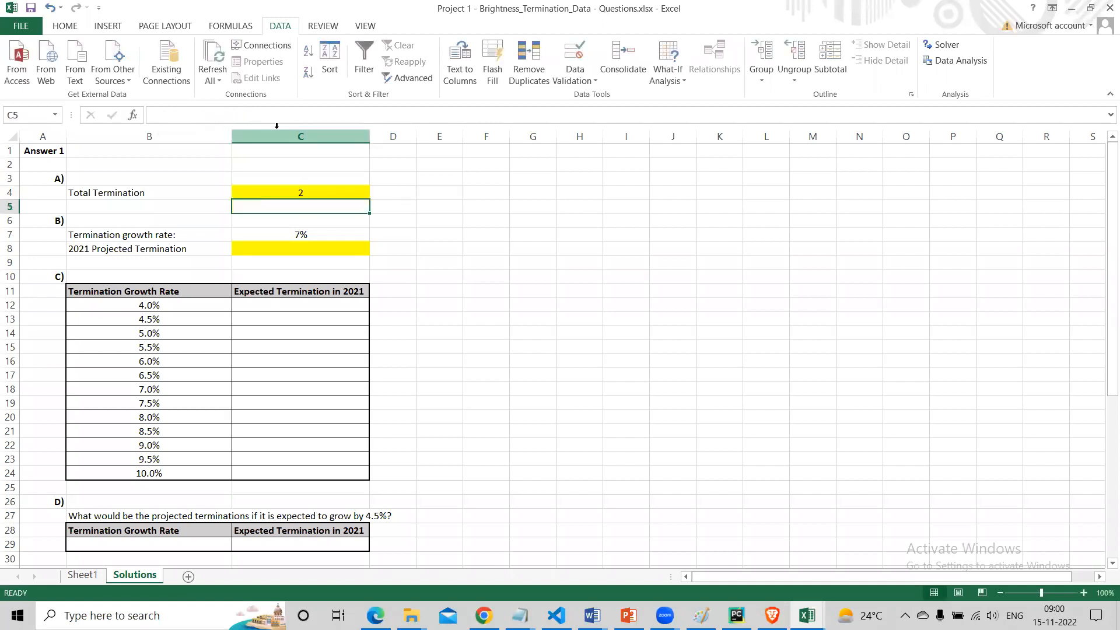
pyautogui.click(307, 191)
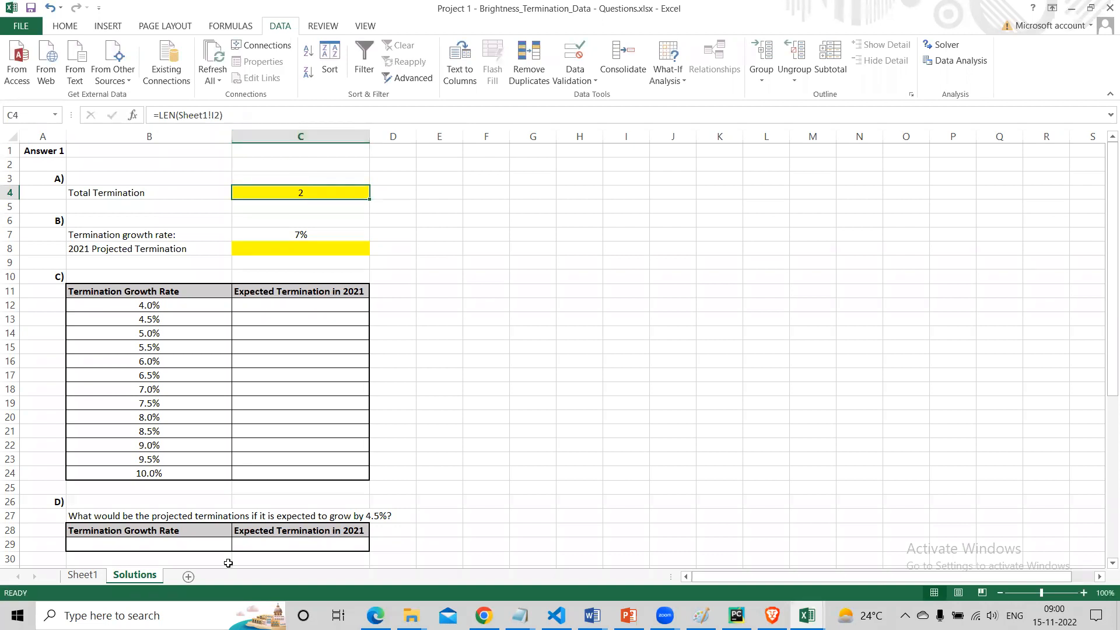
# Check the first store_name values on Sheet1 and point the Total Termination formula to the next row with =LEN(Sheet1!I3).
pyautogui.click(82, 574)
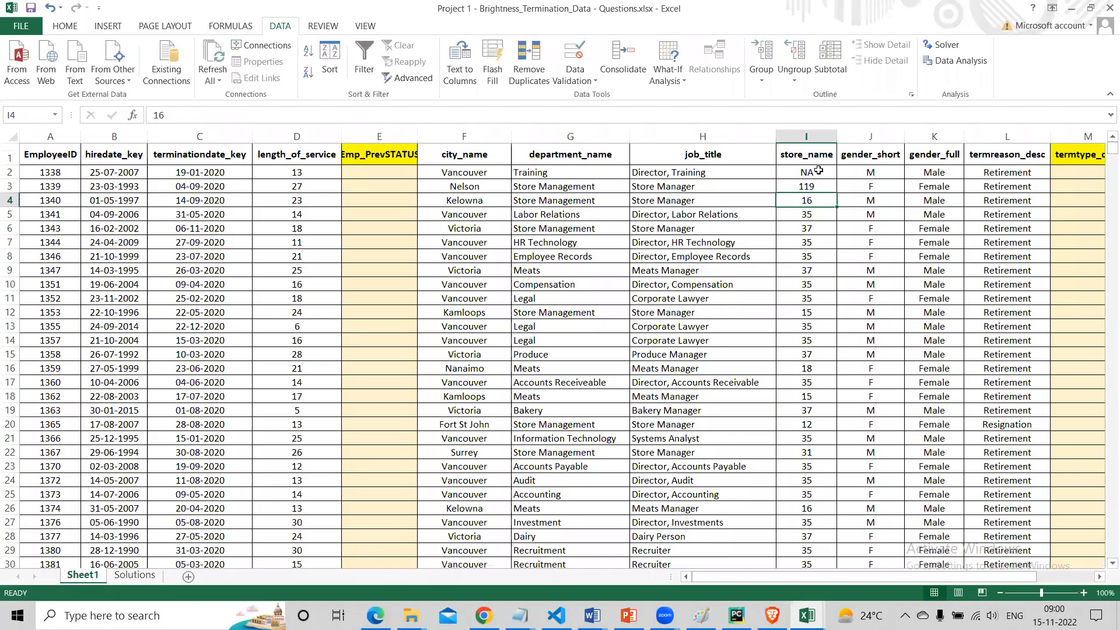
pyautogui.click(135, 574)
pyautogui.click(221, 115)
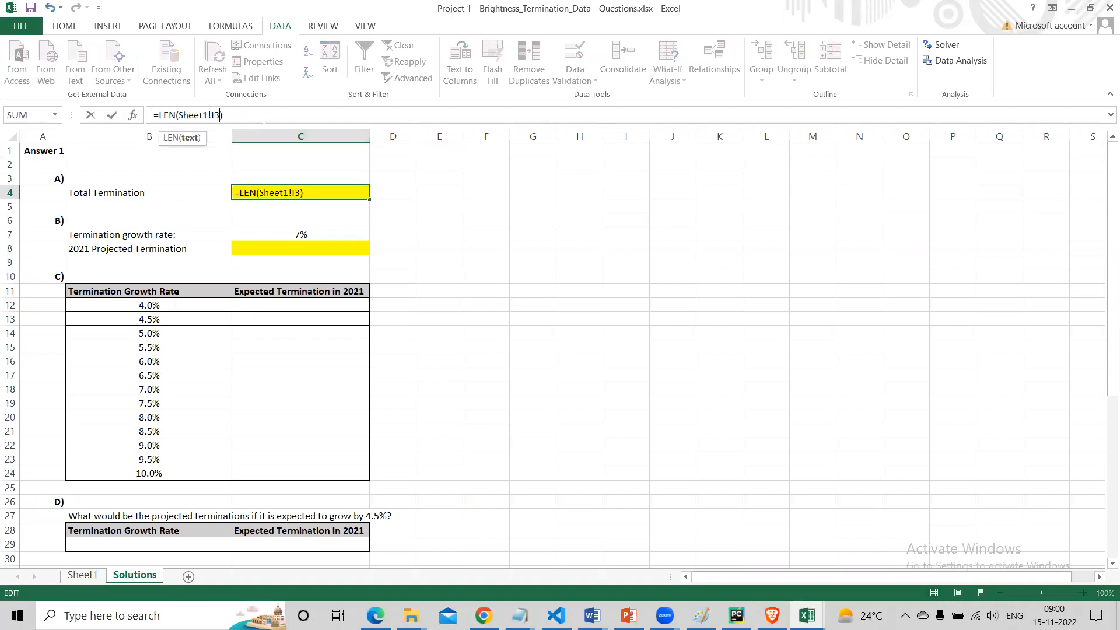
pyautogui.press('Return')
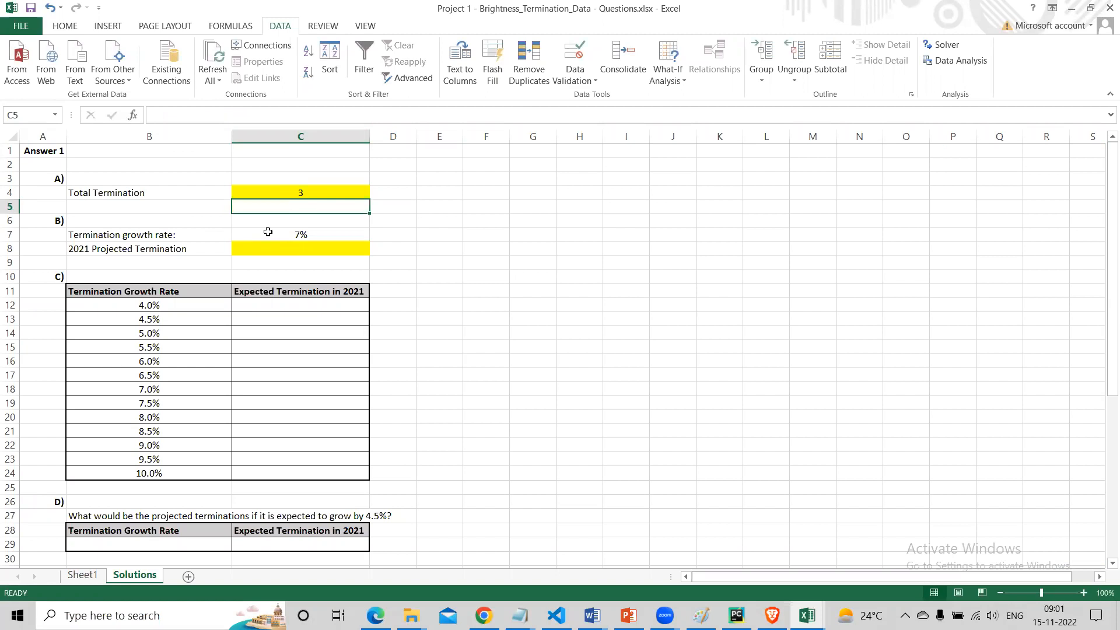
# Set the store_name values on Sheet1 to 19 in I3 and 35 in I2, and return to C4 on Solutions.
pyautogui.click(87, 577)
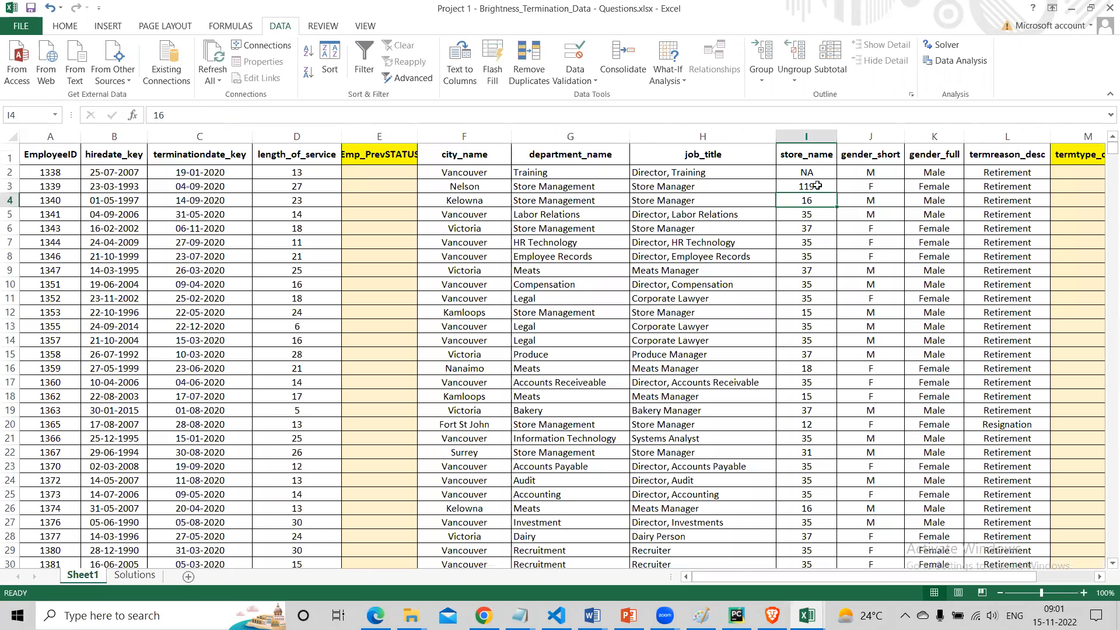
pyautogui.doubleClick(817, 186)
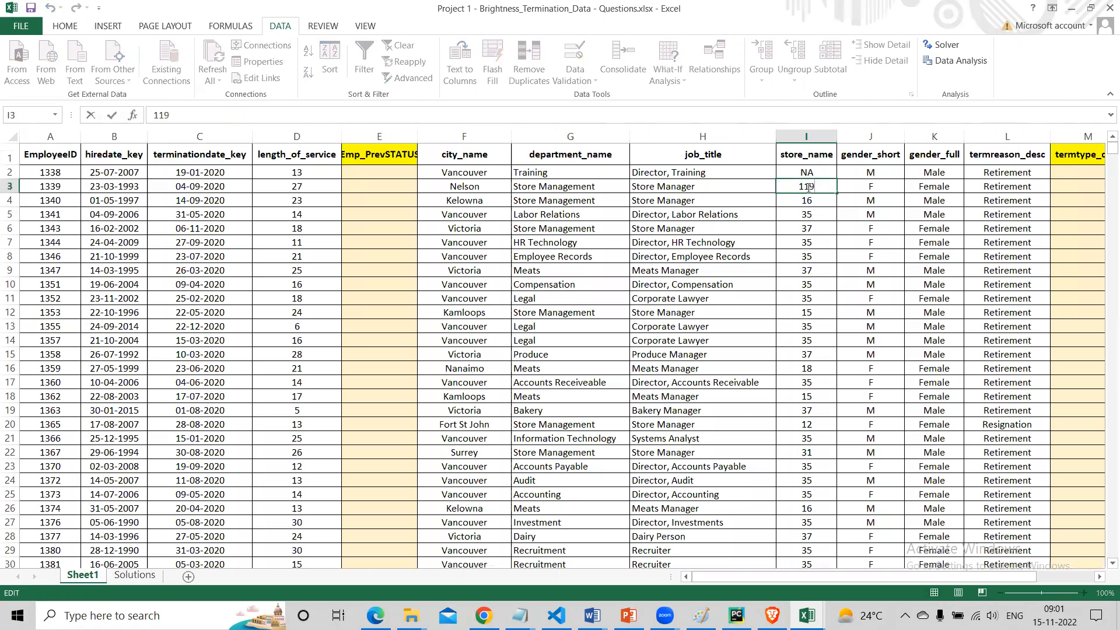
pyautogui.press('BackSpace')
pyautogui.press('Return')
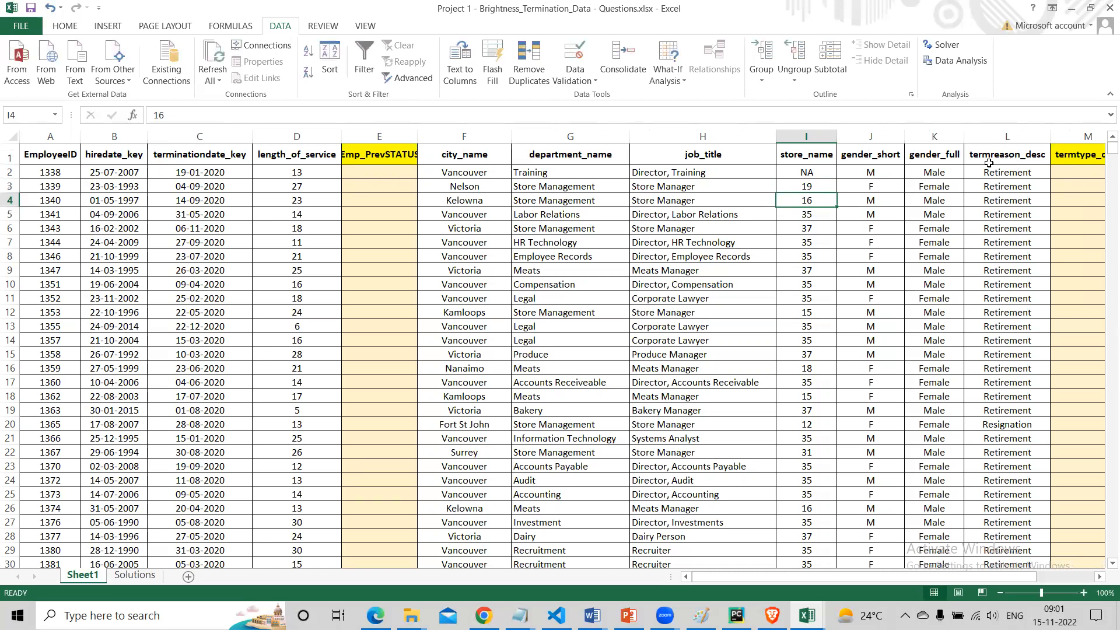
pyautogui.doubleClick(804, 172)
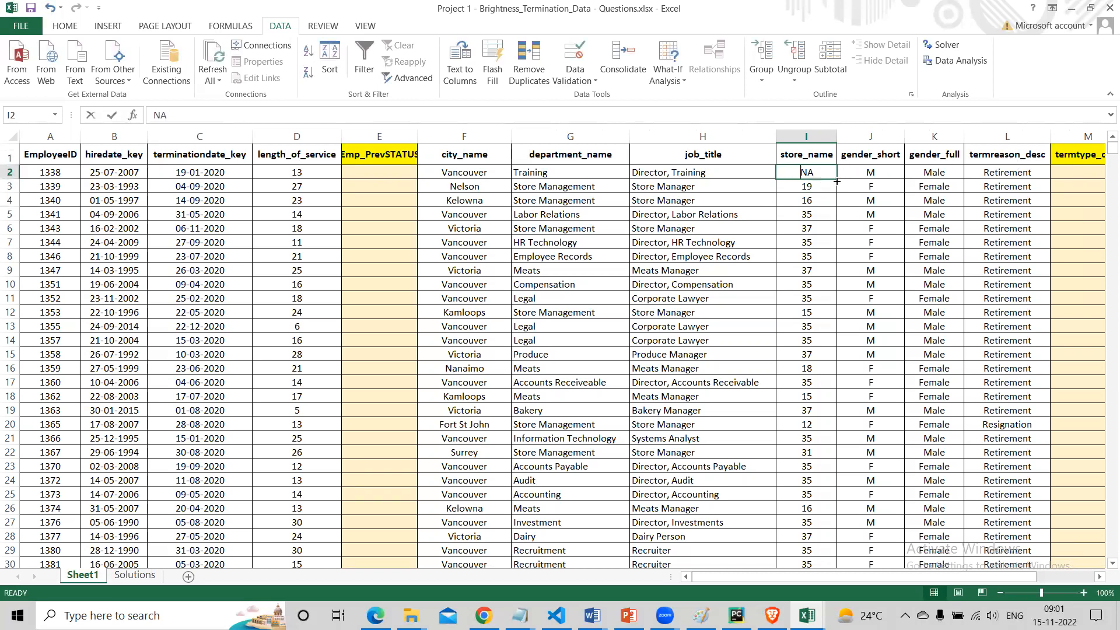
pyautogui.press('Delete')
pyautogui.press('Delete')
pyautogui.write('35')
pyautogui.click(823, 227)
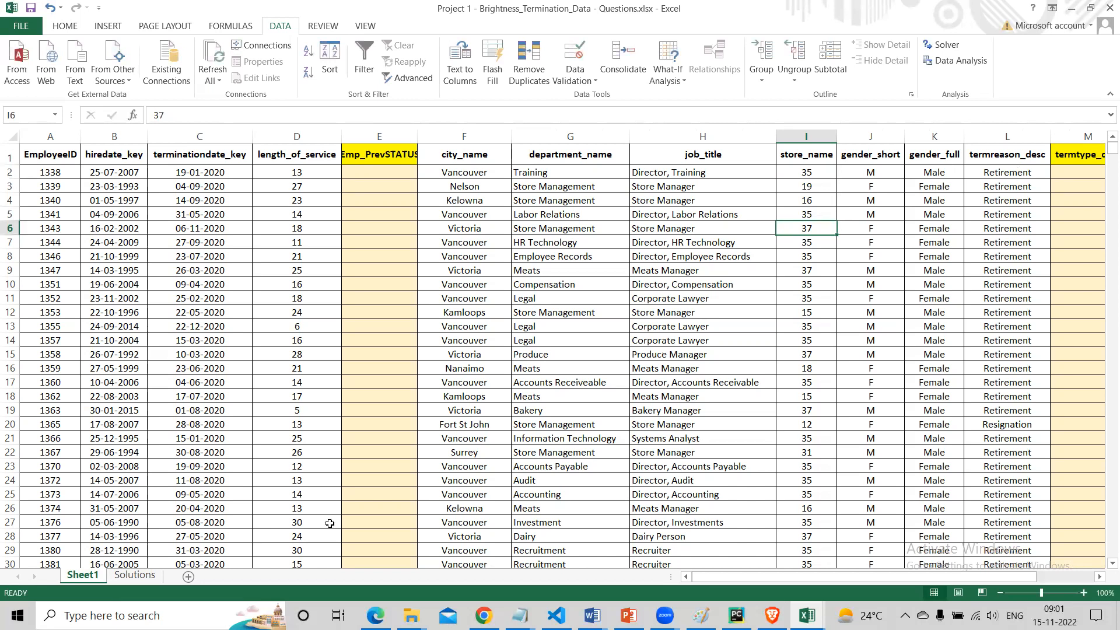
pyautogui.click(133, 575)
pyautogui.click(315, 190)
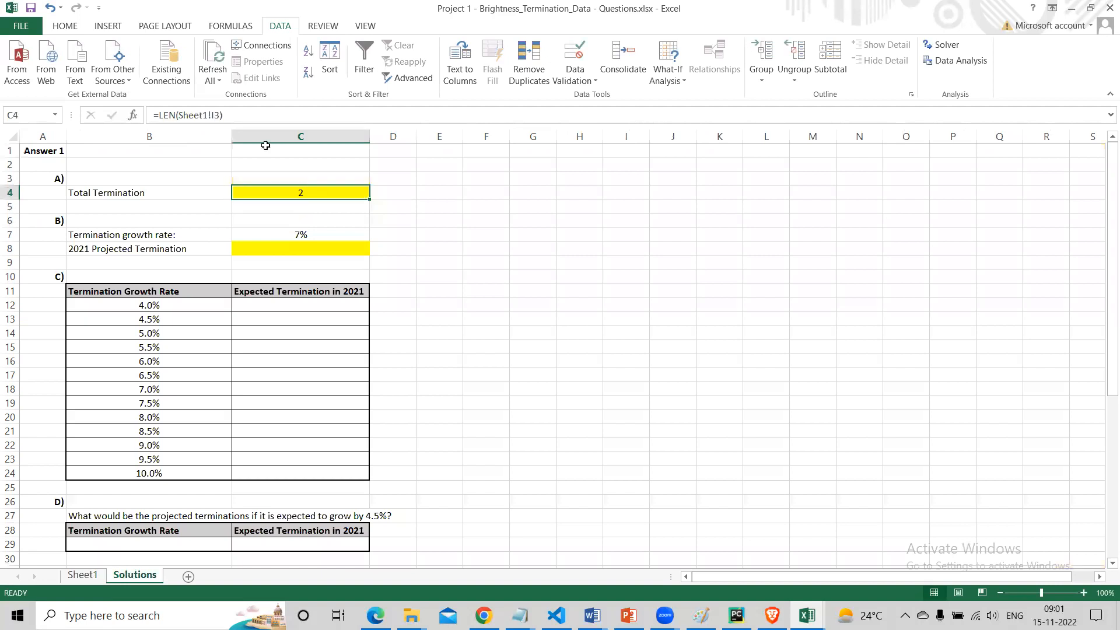
pyautogui.click(210, 115)
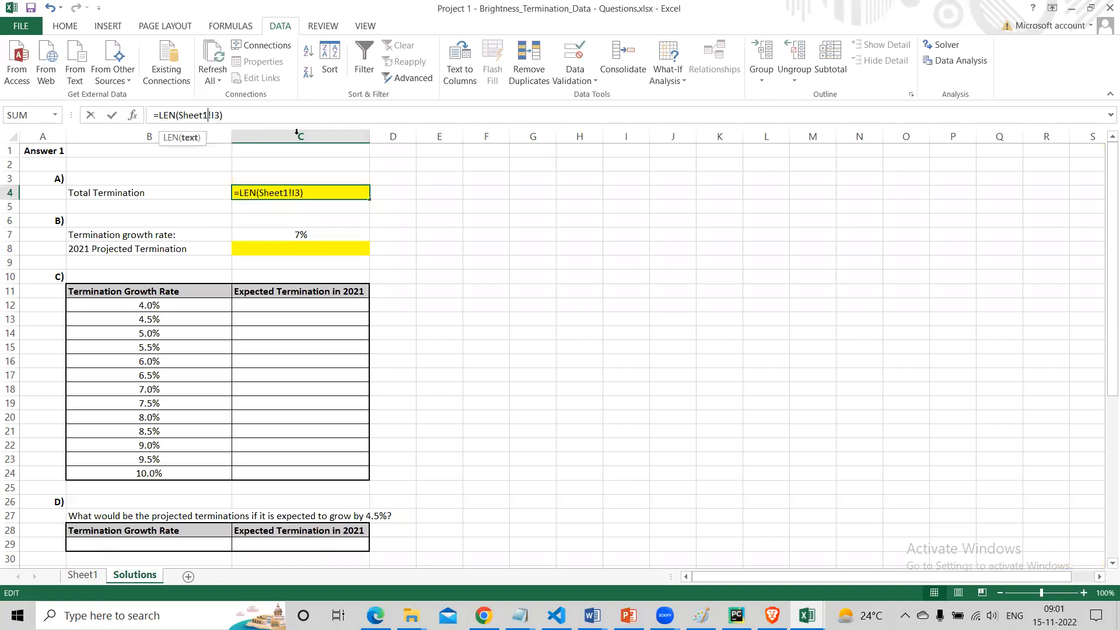
pyautogui.press('Right')
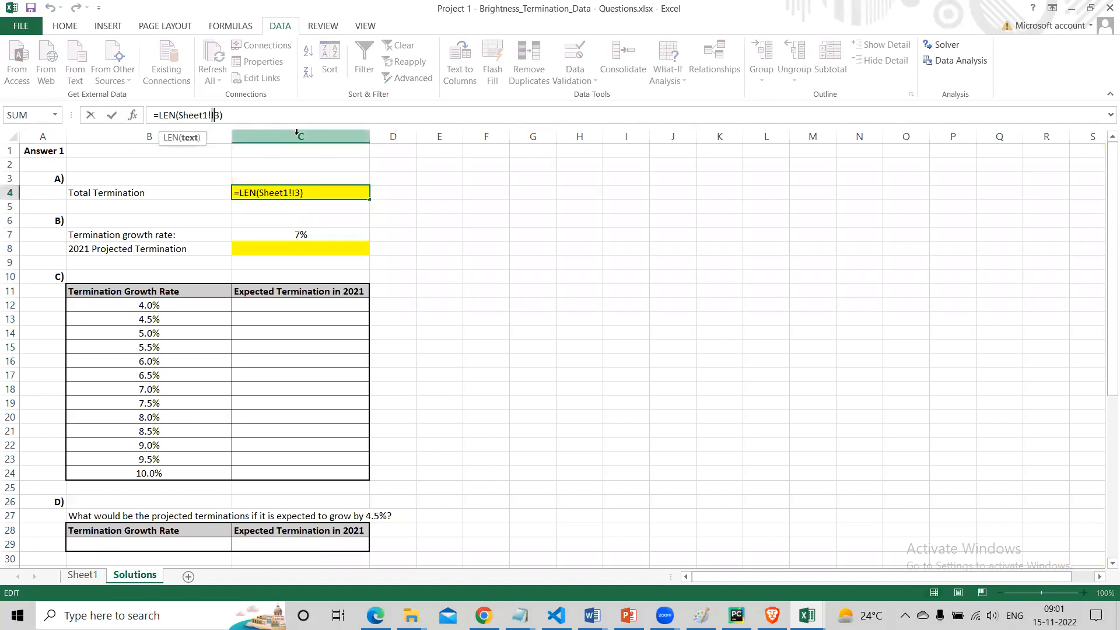
pyautogui.press('BackSpace')
pyautogui.write('L3:')
pyautogui.press('Escape')
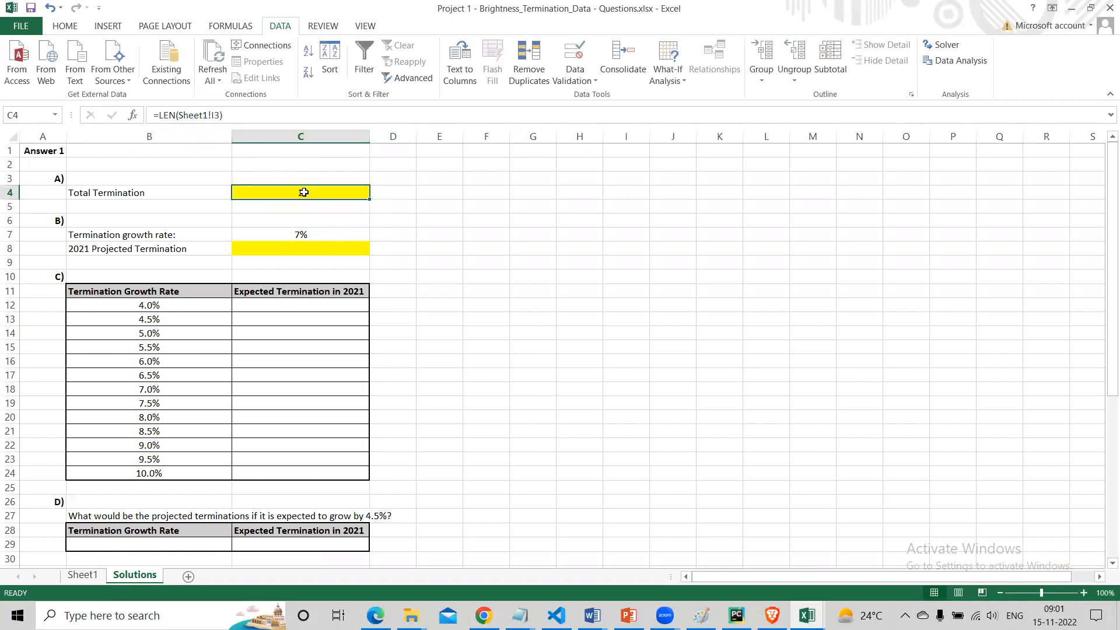
# Replace the Total Termination formula in C4 with =COUNT(Sheet1!L2:L1486), covering the termreason_desc column.
pyautogui.write('=cou')
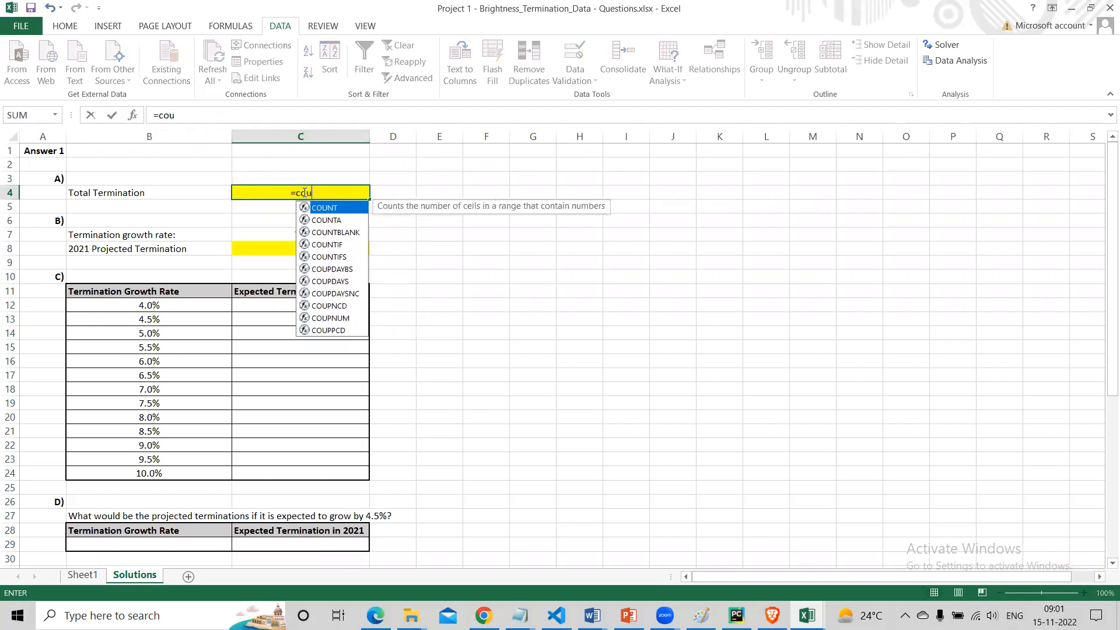
pyautogui.write('nt(')
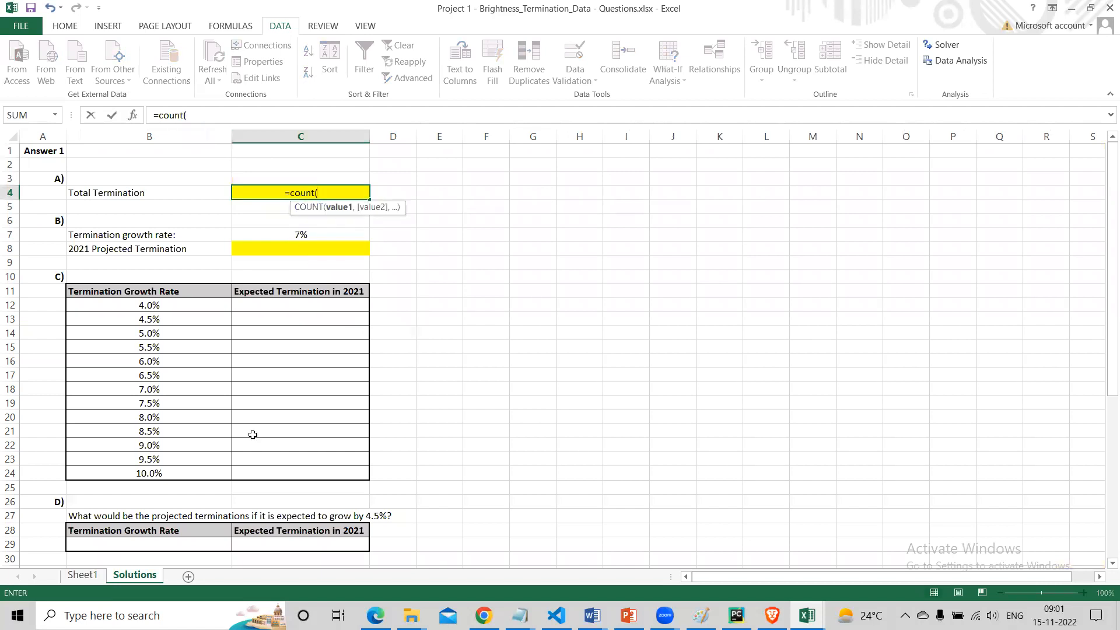
pyautogui.click(82, 575)
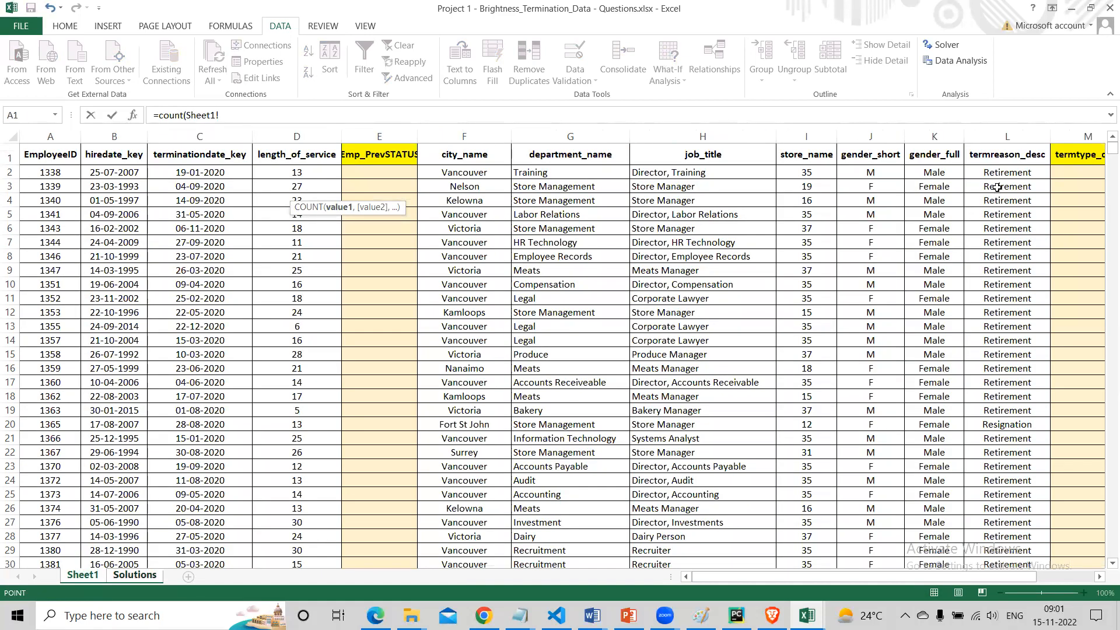
pyautogui.moveTo(999, 172); pyautogui.dragTo(1002, 545)
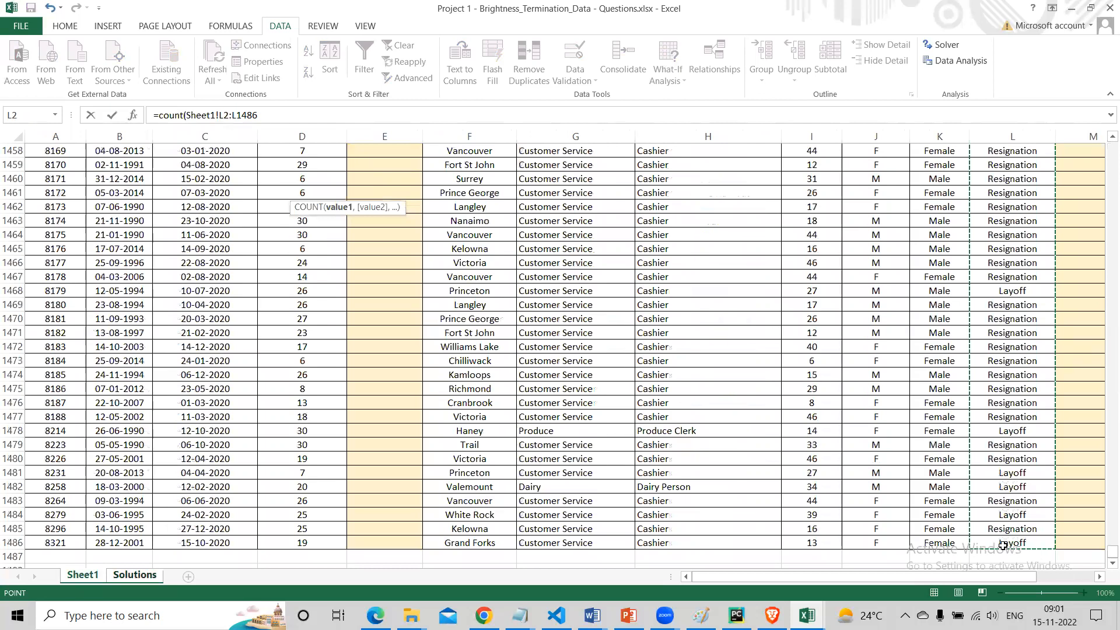
pyautogui.press('Return')
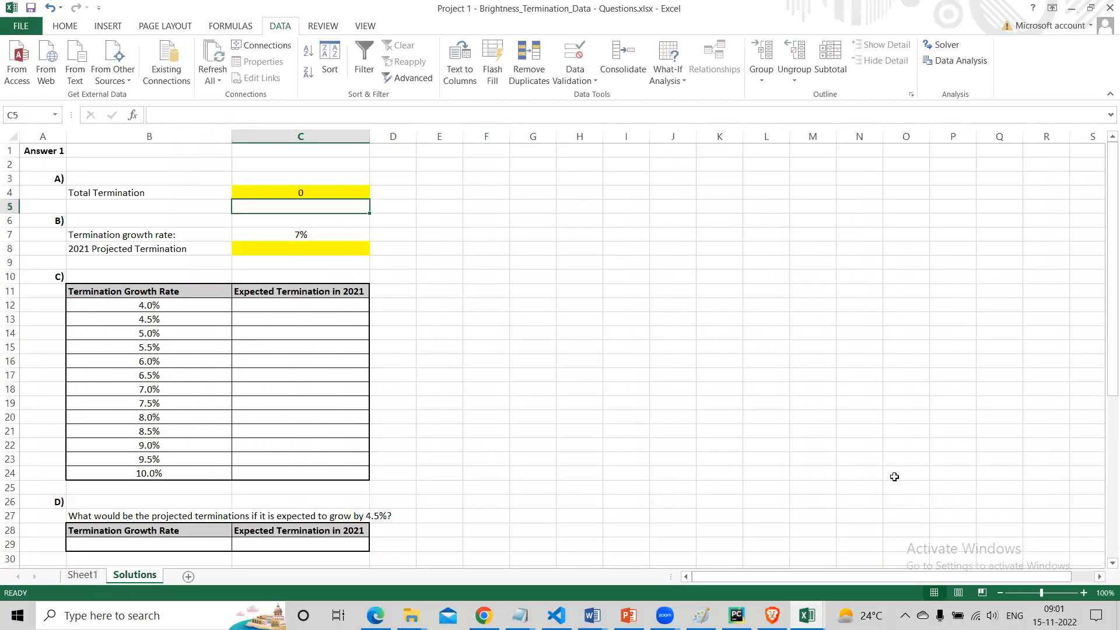
# Change the Total Termination formula in C4 to =COUNTIF(Sheet1!L2:L1486,"*") so it counts text entries.
pyautogui.click(281, 191)
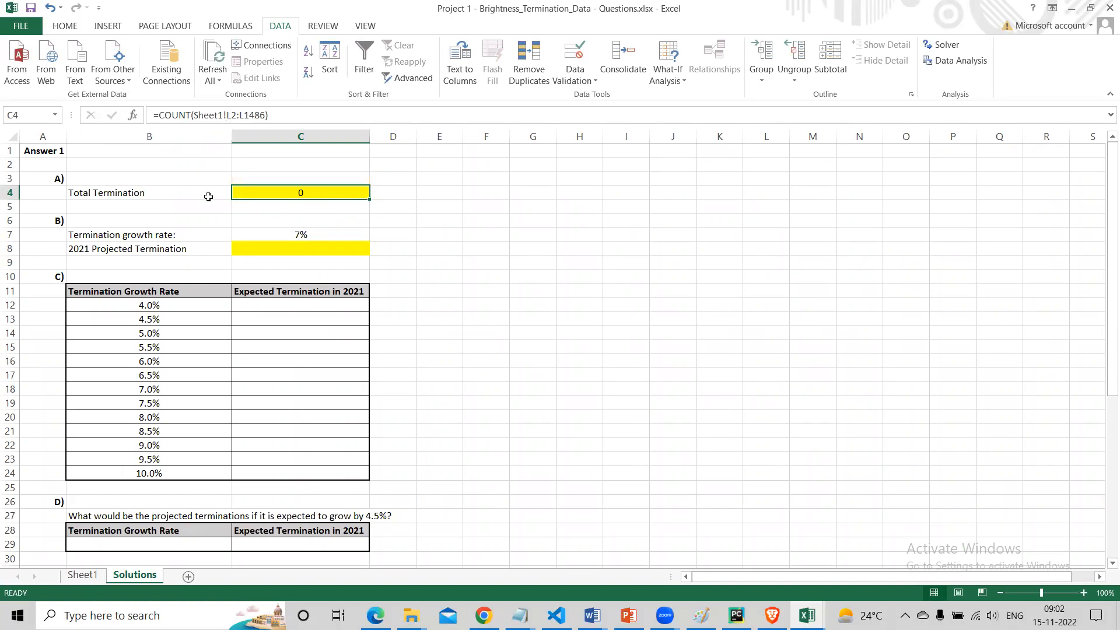
pyautogui.click(193, 116)
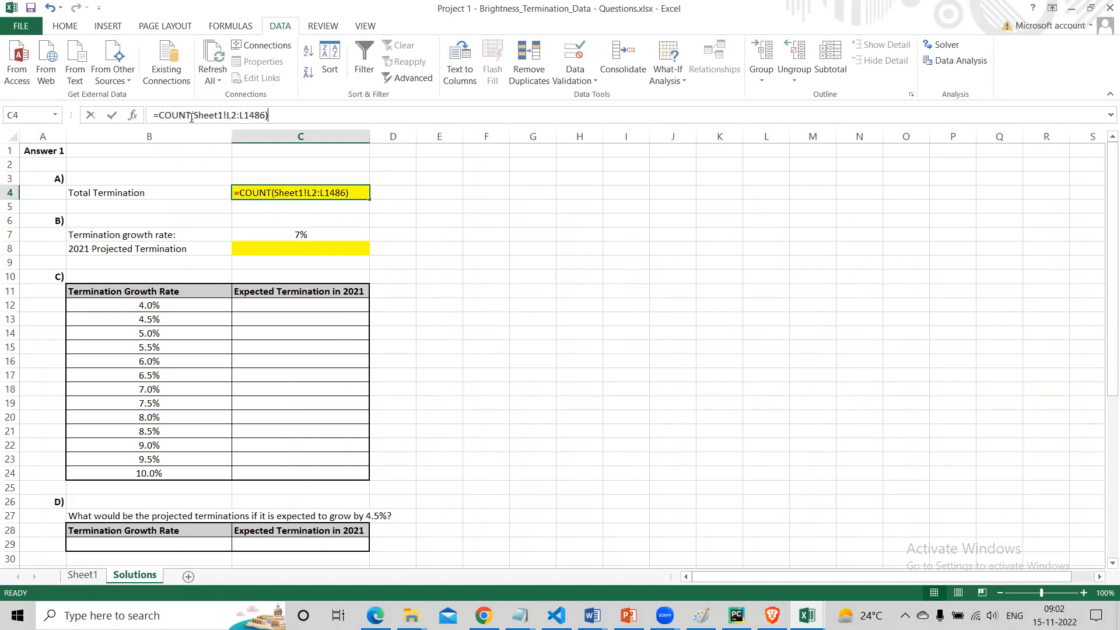
pyautogui.write('IF')
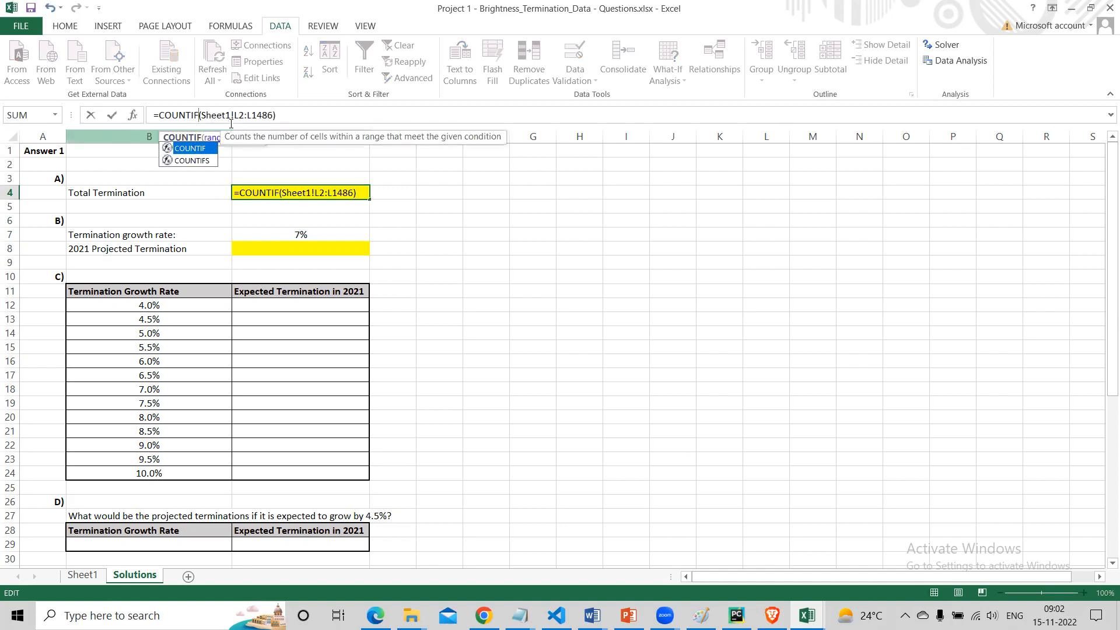
pyautogui.click(232, 116)
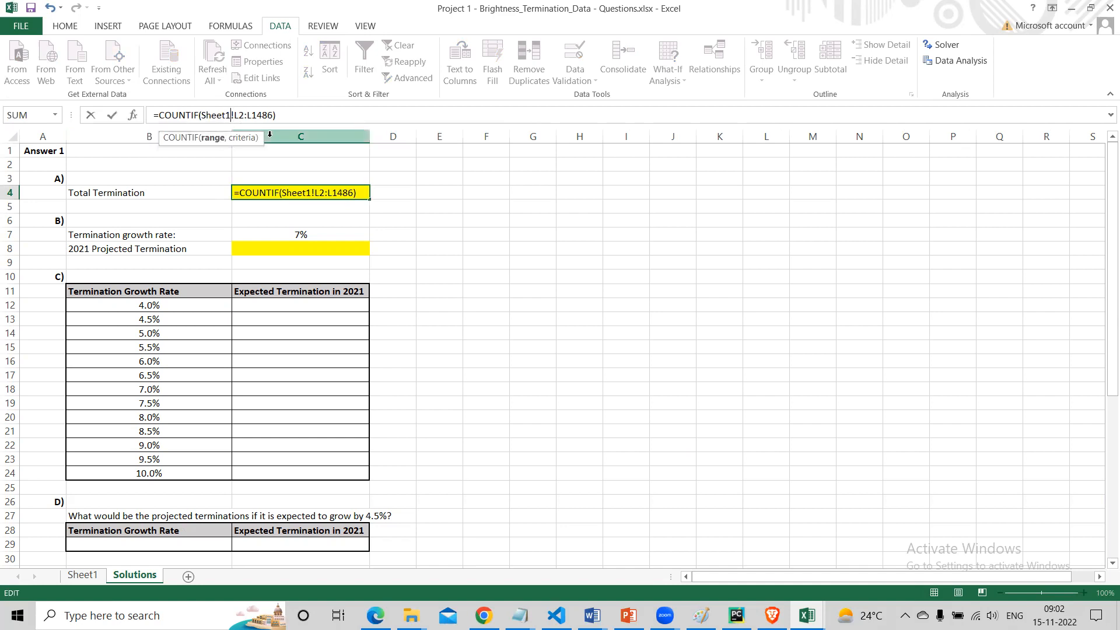
pyautogui.write(',')
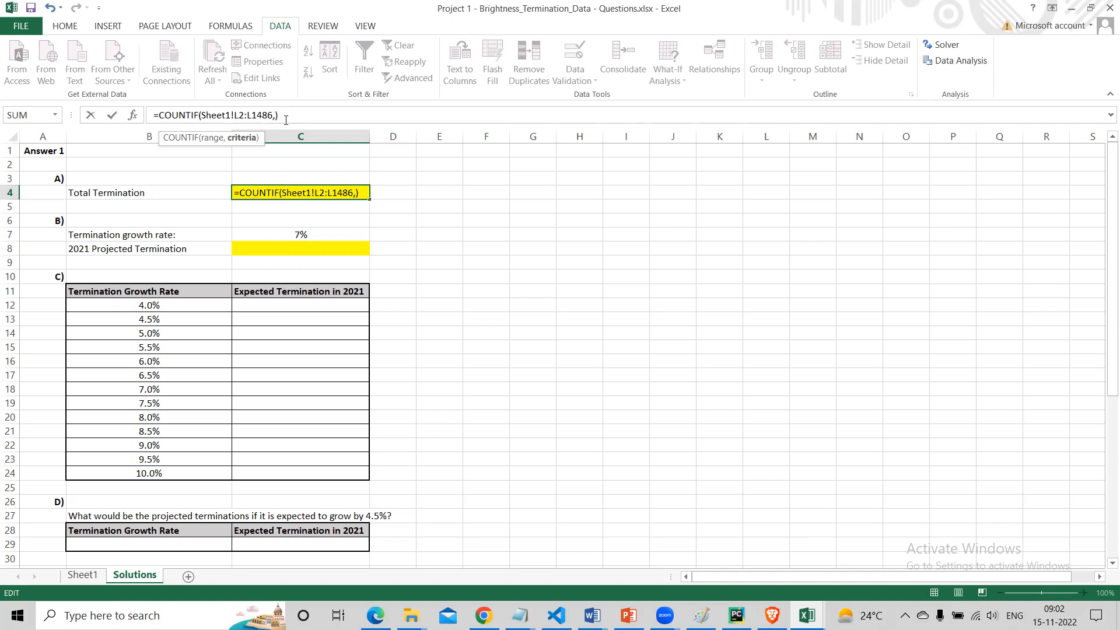
pyautogui.write('"*"')
pyautogui.press('Return')
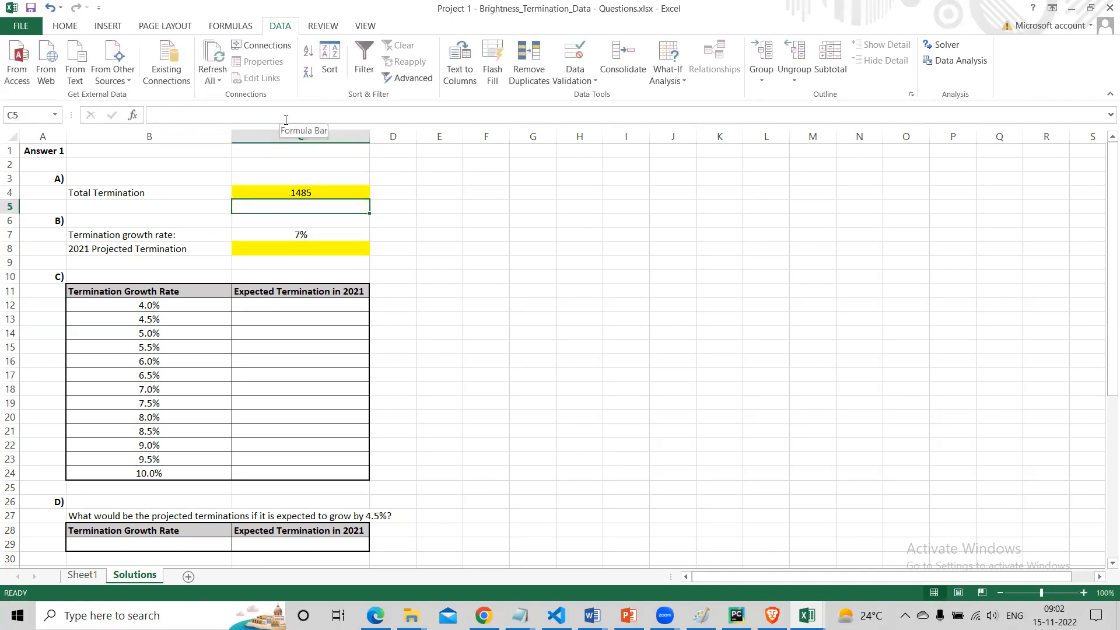
pyautogui.press('Up')
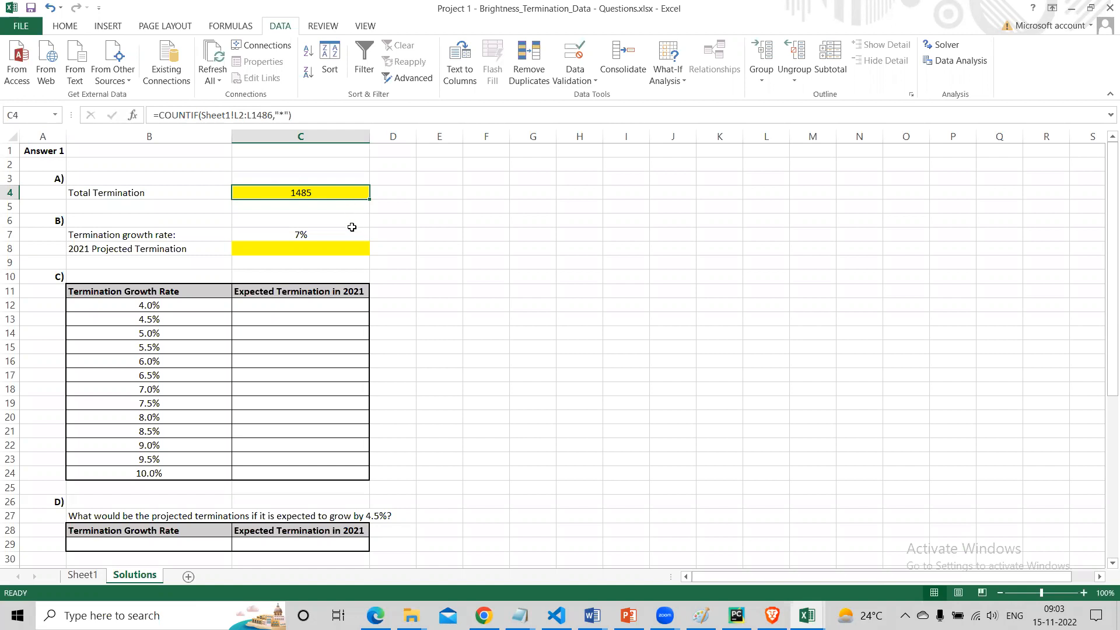
# Calculate the 2021 Projected Termination in C8 with the formula =C4+C7*C4.
pyautogui.click(341, 247)
pyautogui.click(340, 197)
pyautogui.click(342, 248)
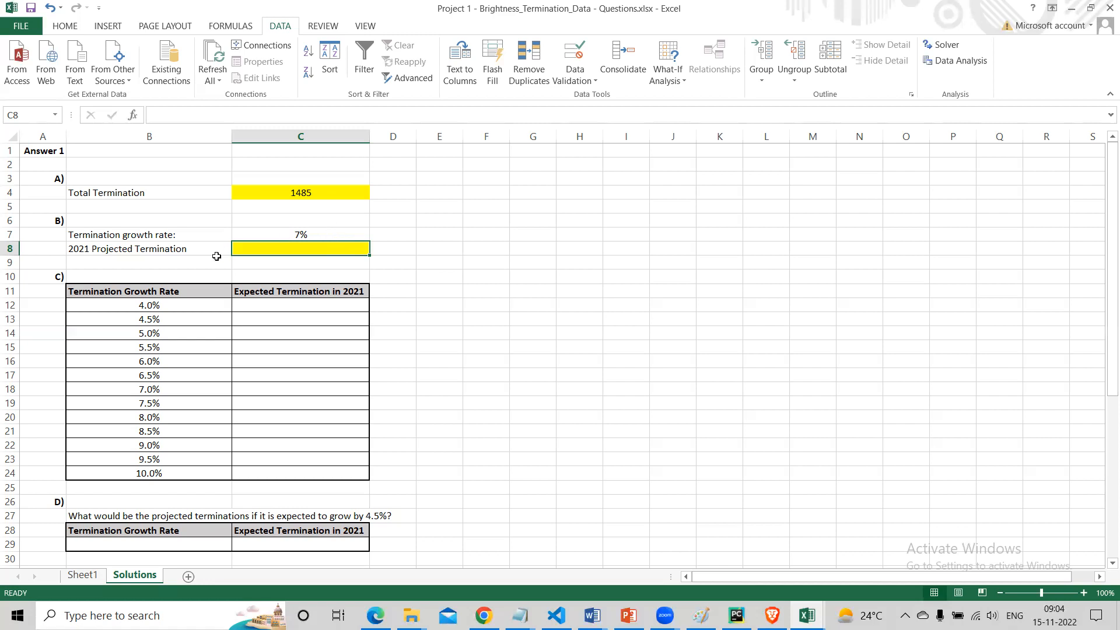
pyautogui.click(188, 248)
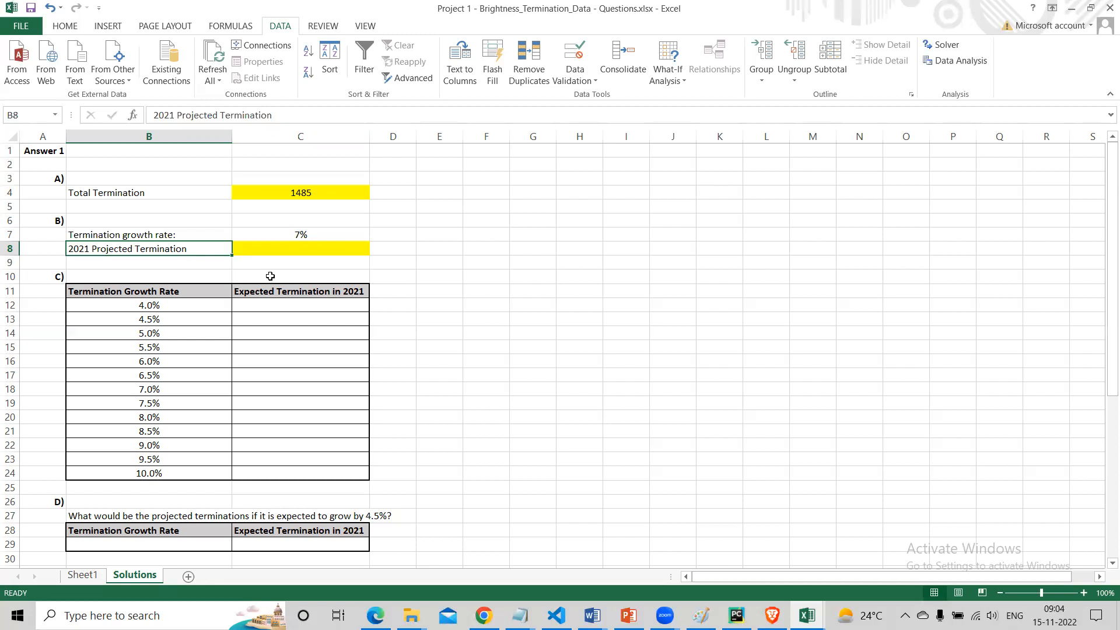
pyautogui.click(287, 246)
pyautogui.write('=')
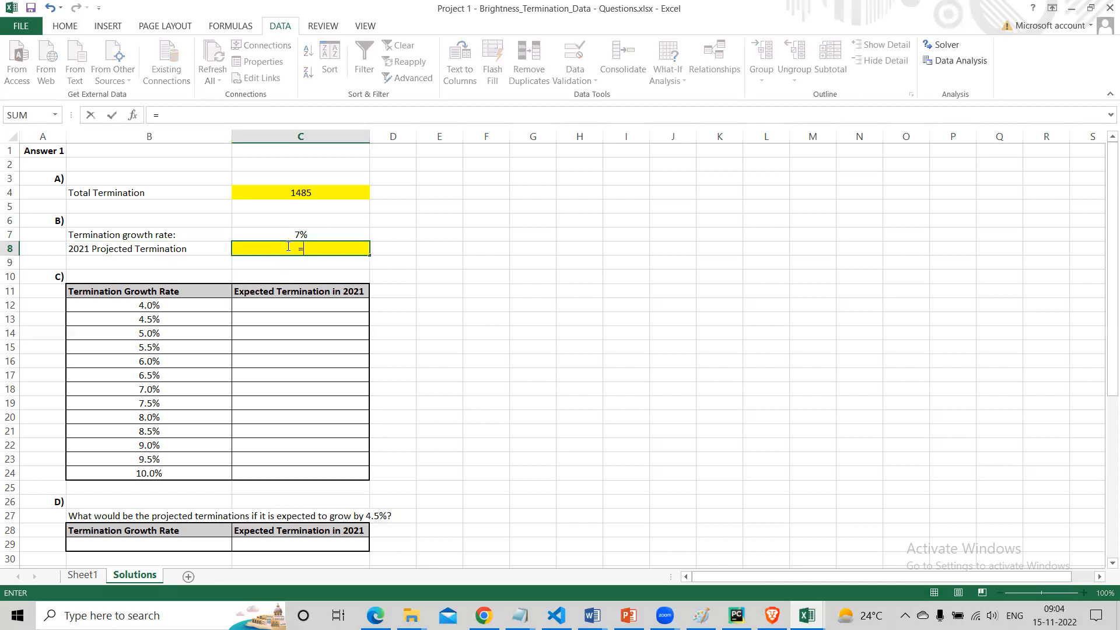
pyautogui.click(309, 194)
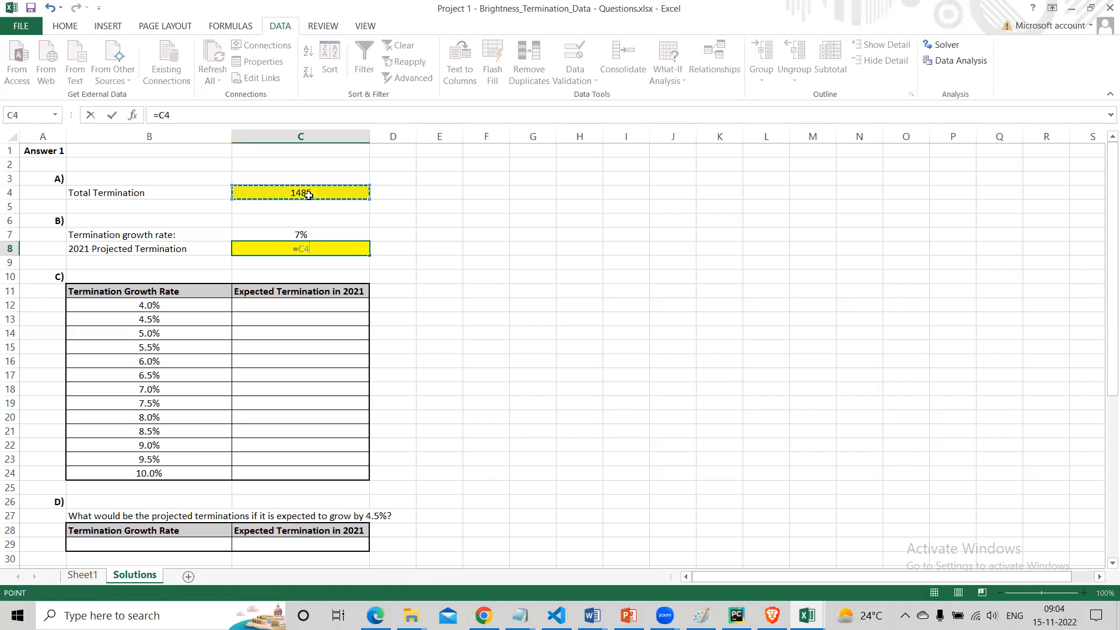
pyautogui.write('+')
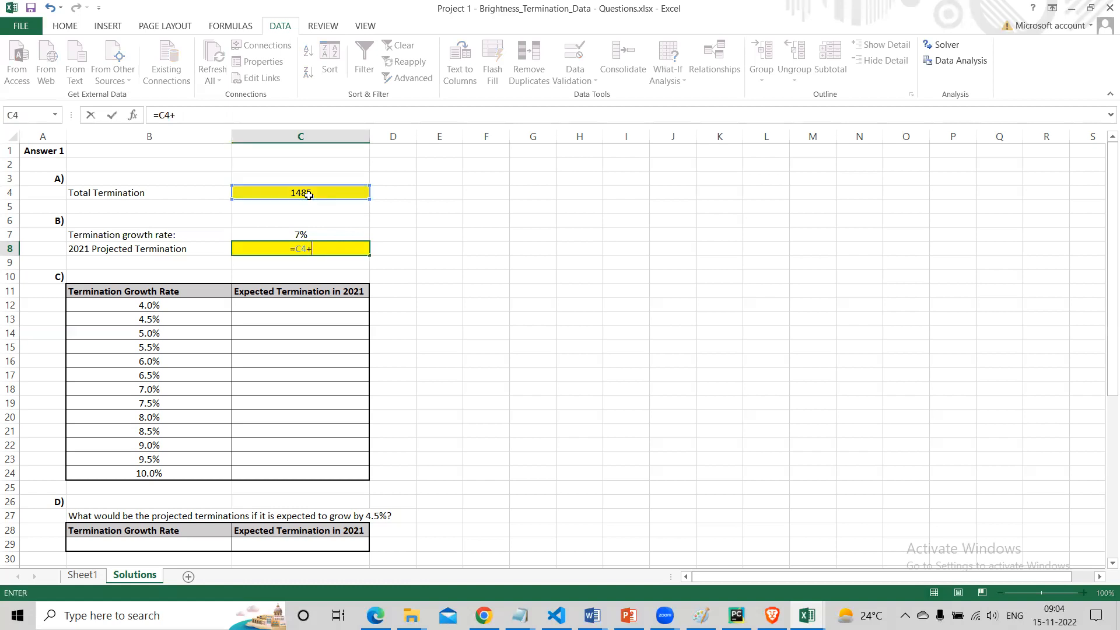
pyautogui.click(307, 233)
pyautogui.write('*')
pyautogui.click(307, 180)
pyautogui.click(308, 192)
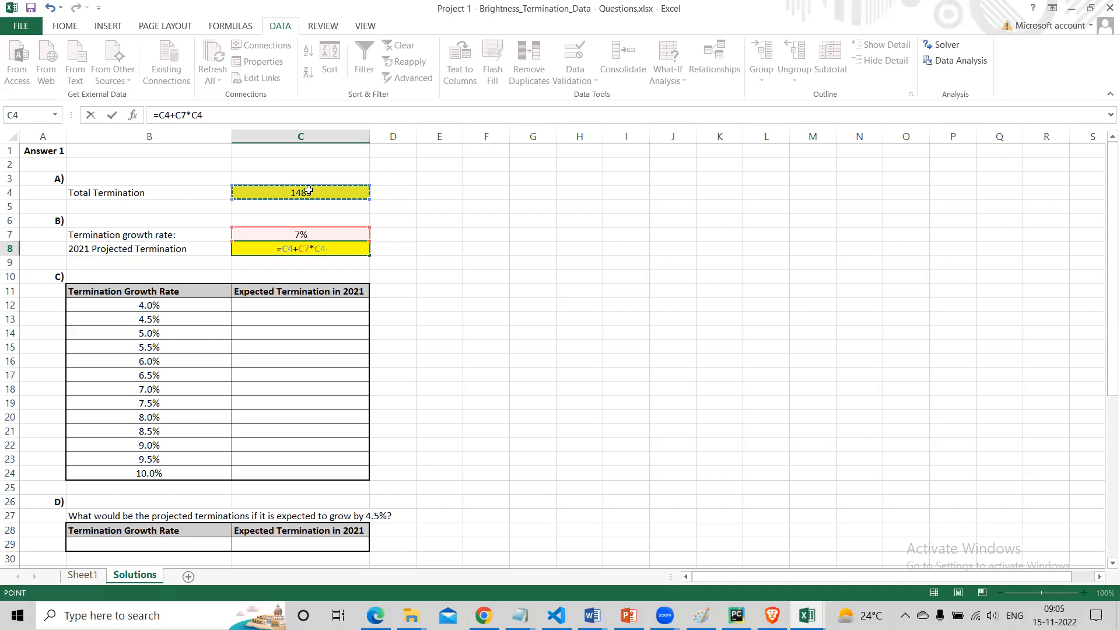
pyautogui.press('Return')
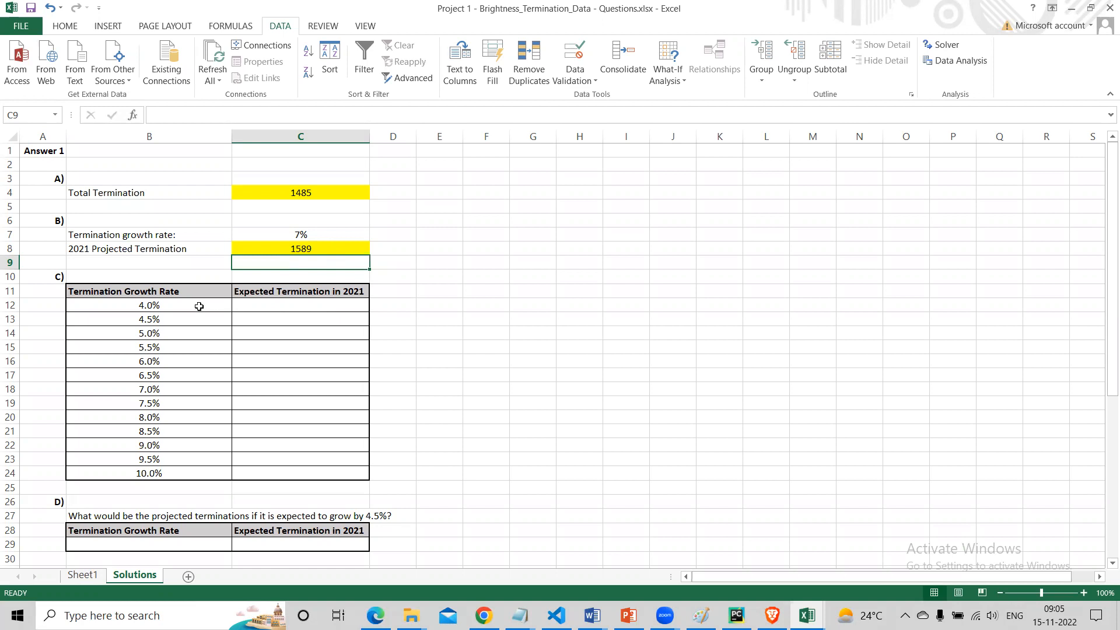
pyautogui.moveTo(192, 306); pyautogui.dragTo(185, 467)
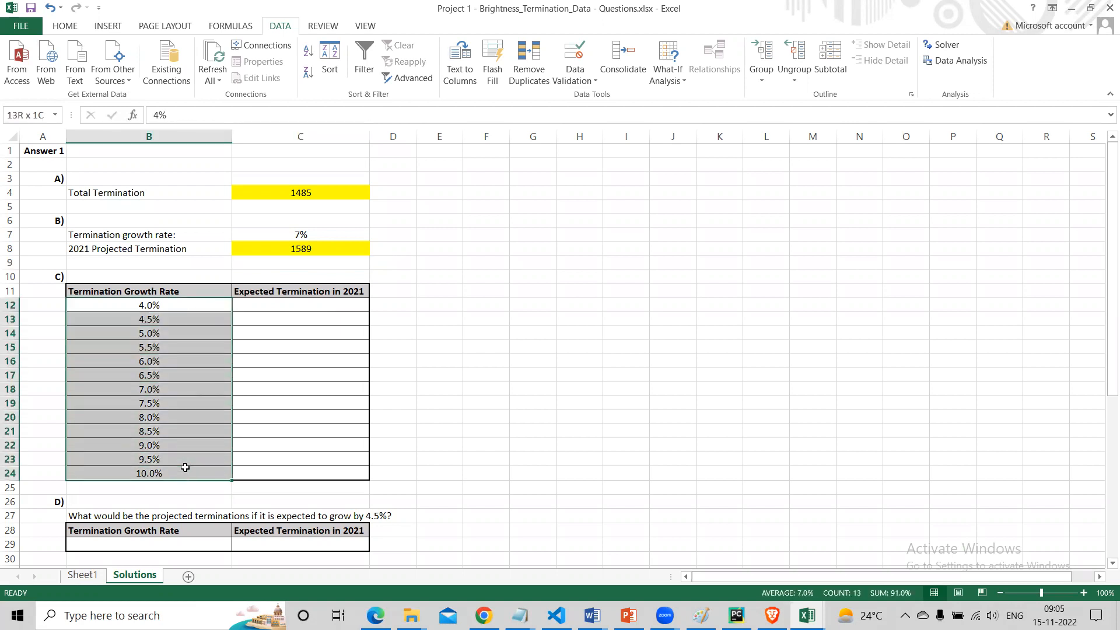
pyautogui.click(292, 289)
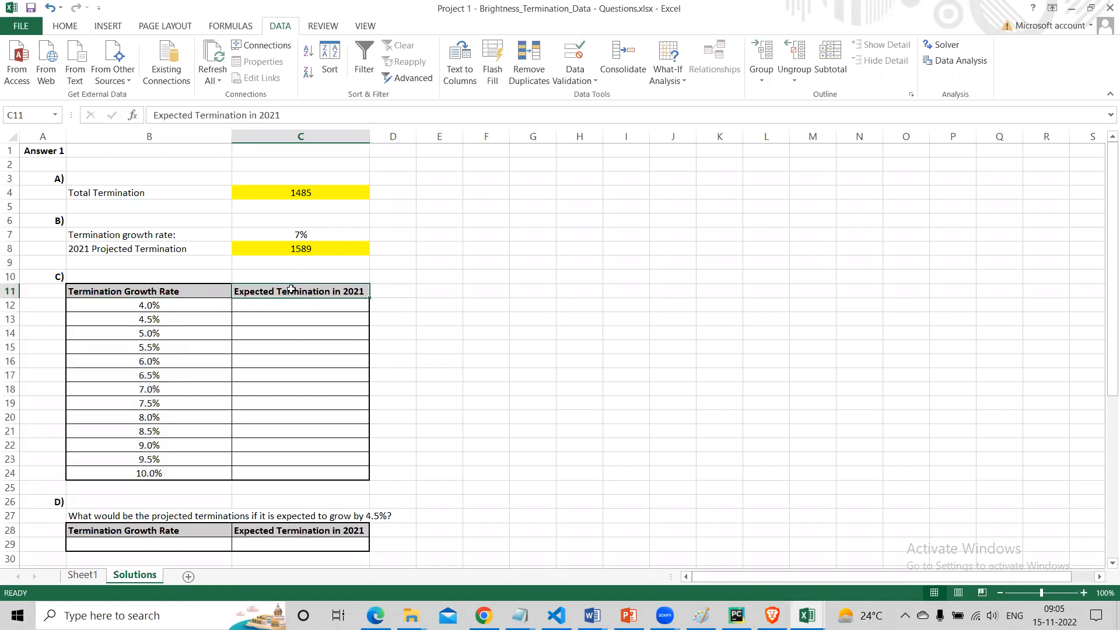
pyautogui.click(213, 314)
pyautogui.click(272, 291)
pyautogui.click(273, 307)
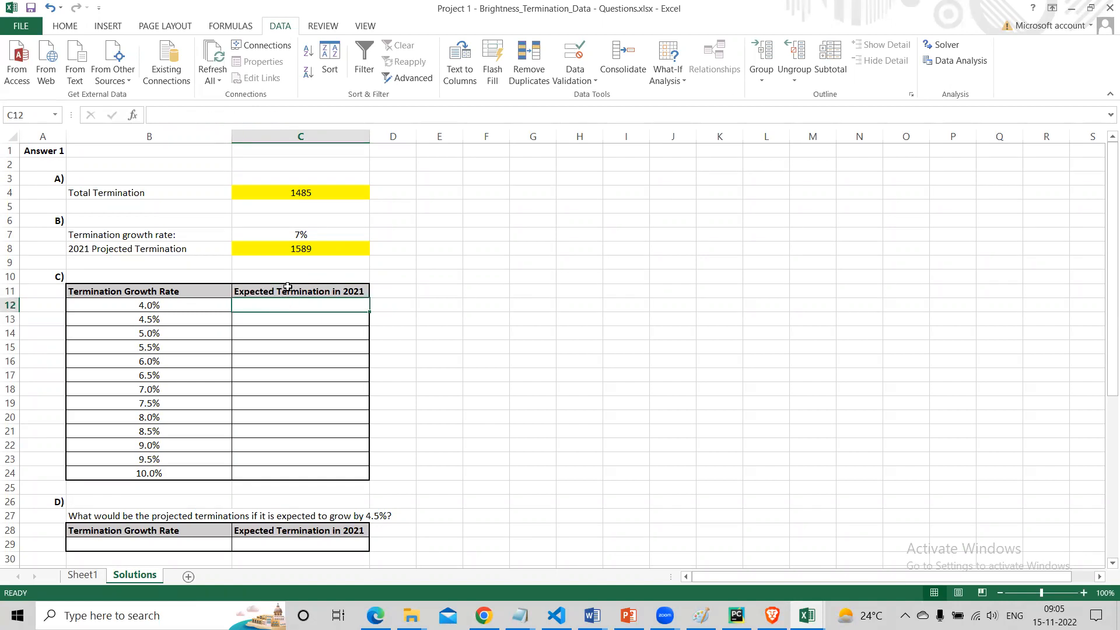
# Copy the growth rate table B11:C24 to G11 and fit the widths of columns G and H to their headings.
pyautogui.moveTo(155, 292); pyautogui.dragTo(247, 466)
pyautogui.hotkey('ctrl', 'c')
pyautogui.click(520, 290)
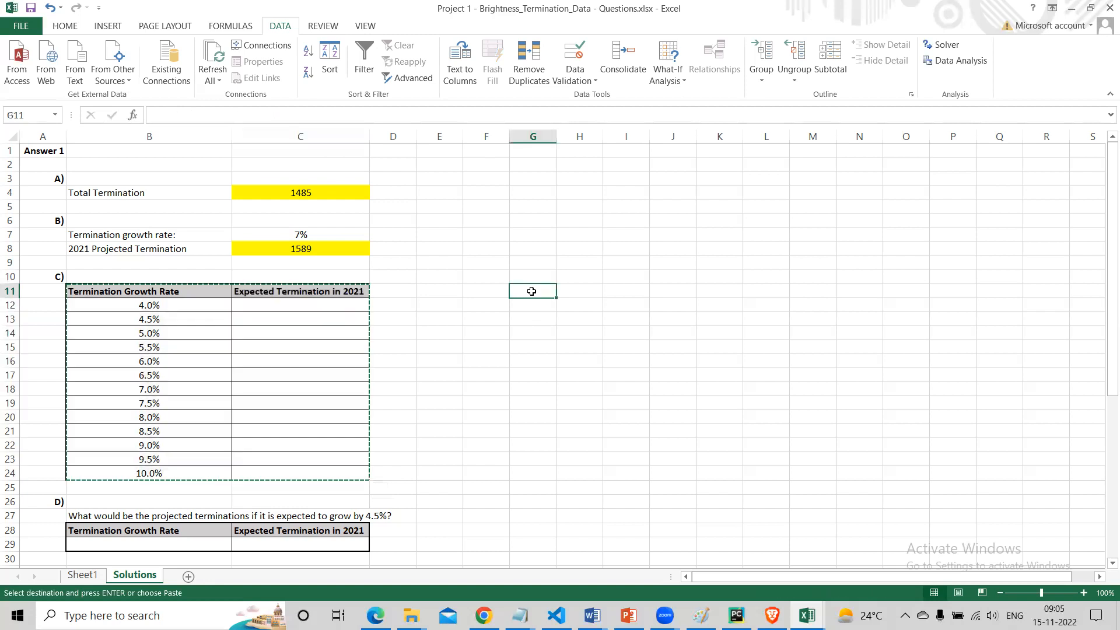
pyautogui.moveTo(521, 289); pyautogui.dragTo(580, 473)
pyautogui.hotkey('ctrl', 'v')
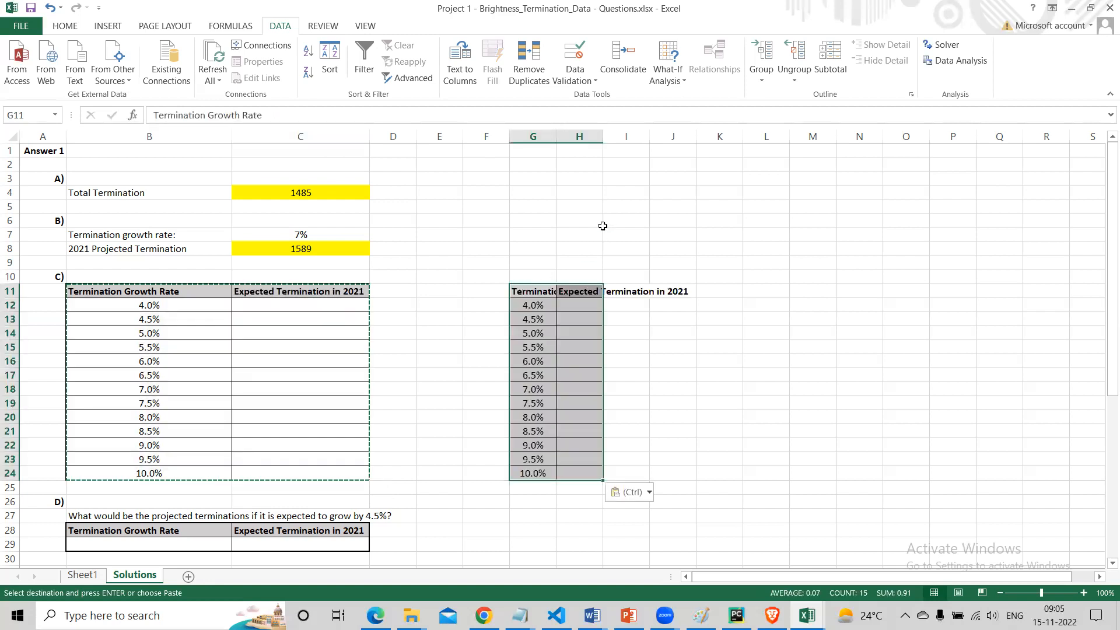
pyautogui.doubleClick(556, 136)
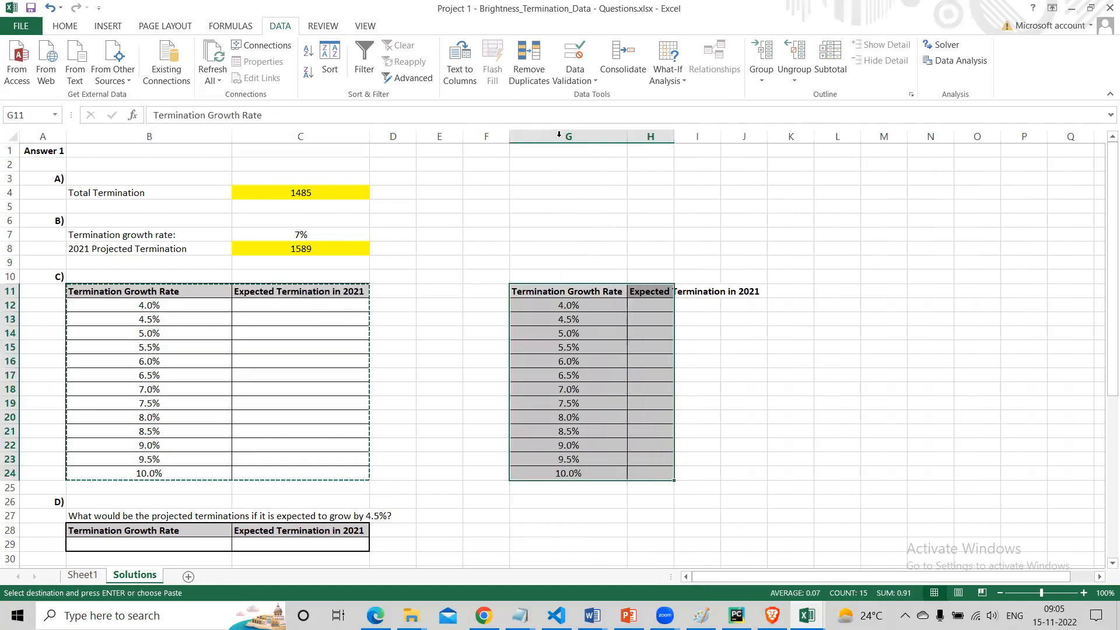
pyautogui.doubleClick(673, 136)
# Replace the Expected Termination in 2021 heading in H11 with the formula =C8.
pyautogui.click(675, 291)
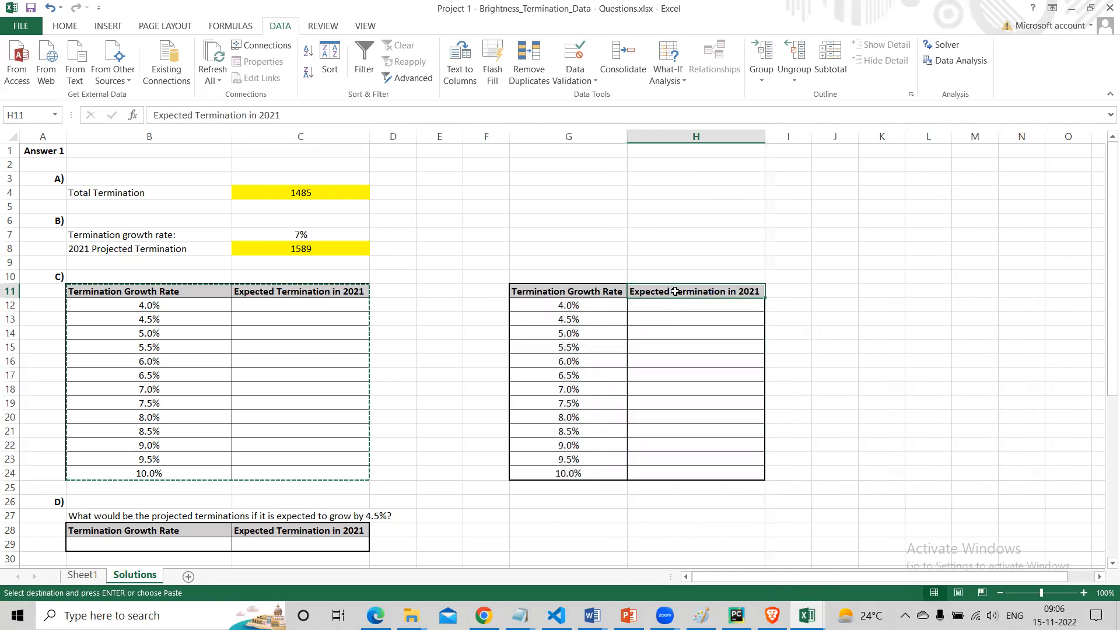
pyautogui.write('=')
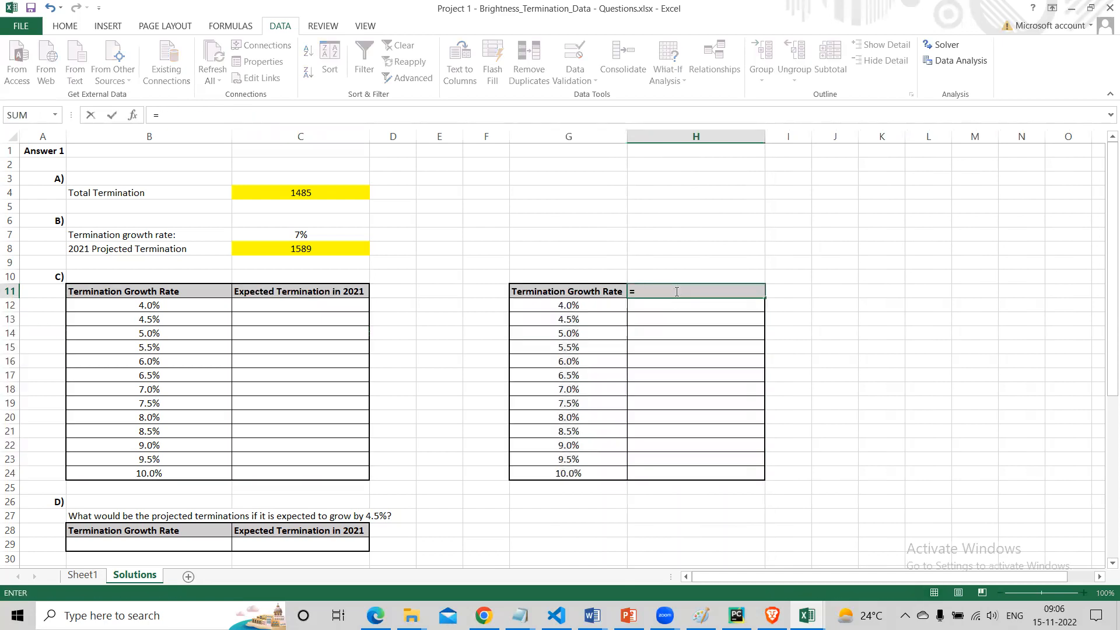
pyautogui.click(337, 246)
pyautogui.press('Return')
# Create a one-variable What-If data table over G11:H24 with $C$7 as the column input cell.
pyautogui.moveTo(588, 288); pyautogui.dragTo(730, 470)
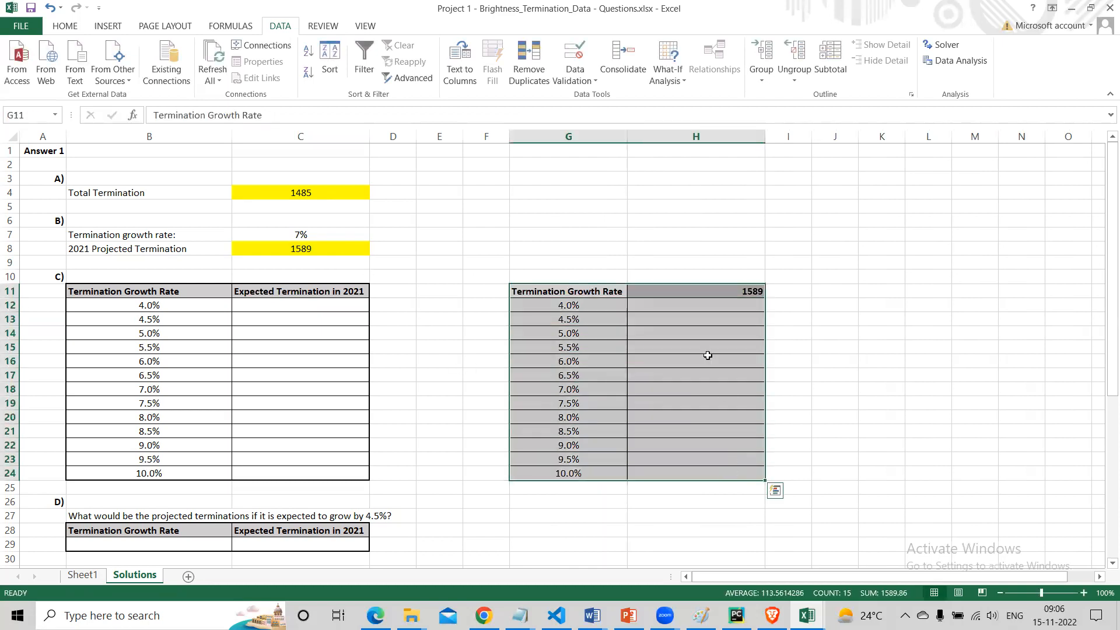
pyautogui.click(667, 75)
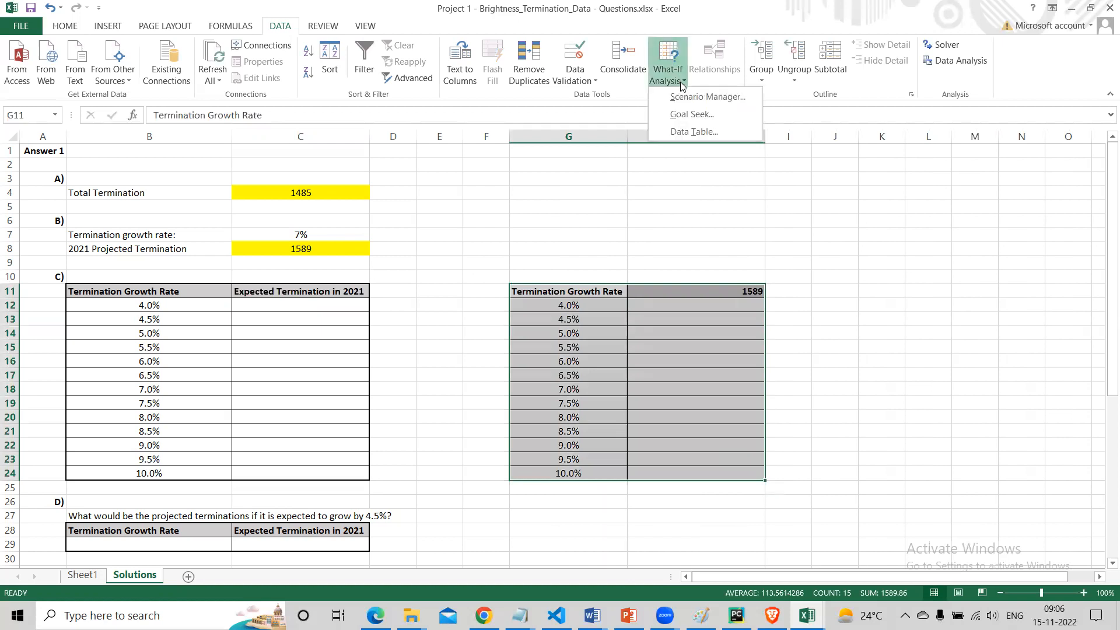
pyautogui.click(690, 133)
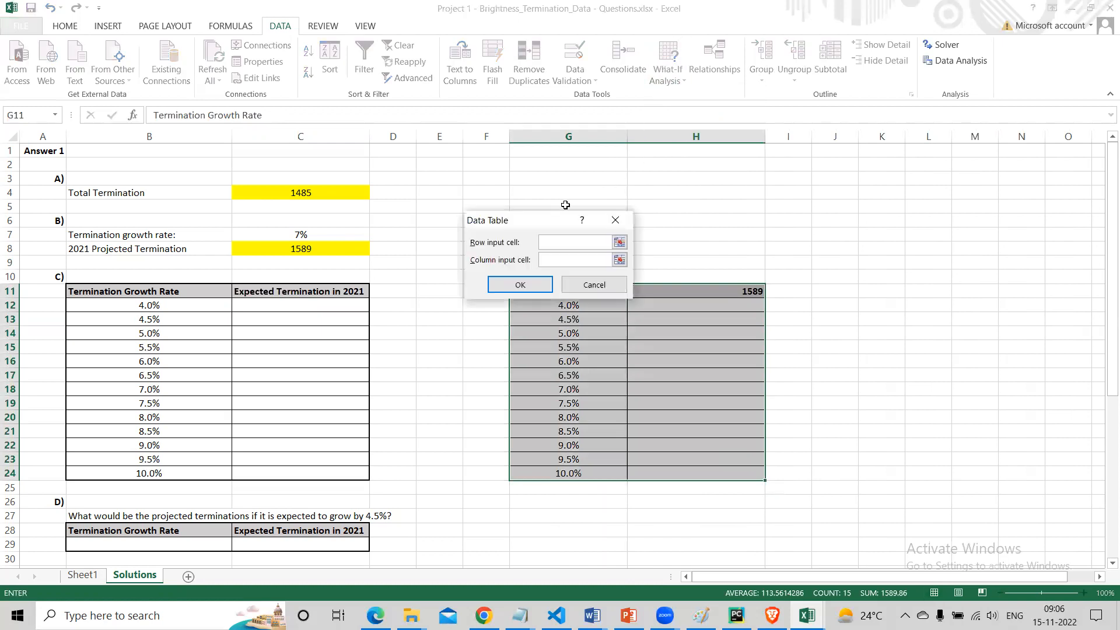
pyautogui.moveTo(564, 221); pyautogui.dragTo(875, 213)
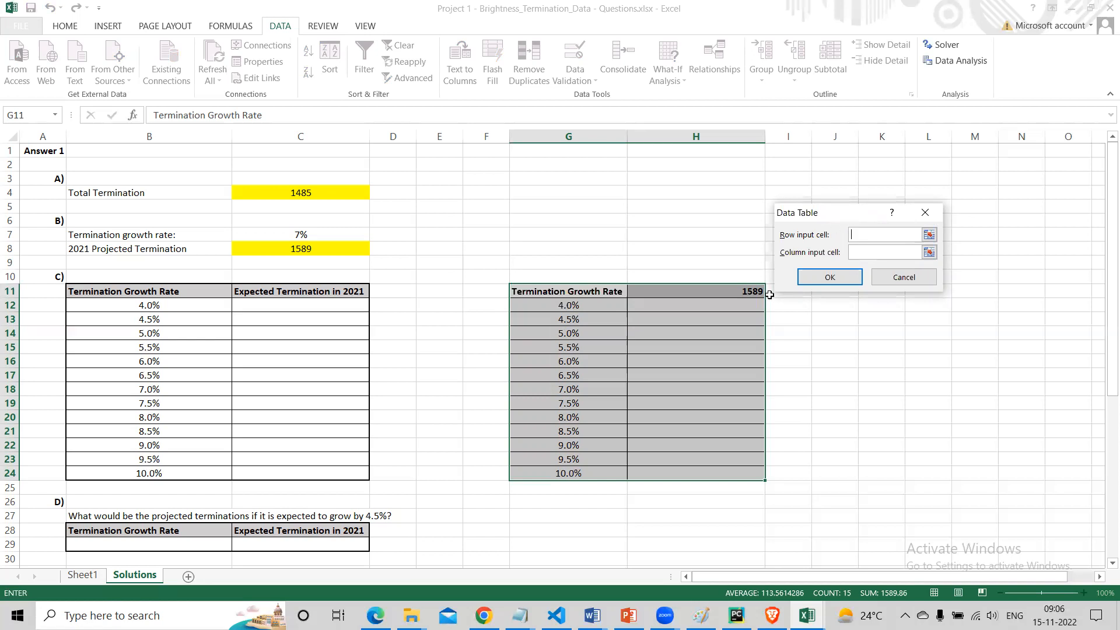
pyautogui.click(872, 251)
pyautogui.click(347, 234)
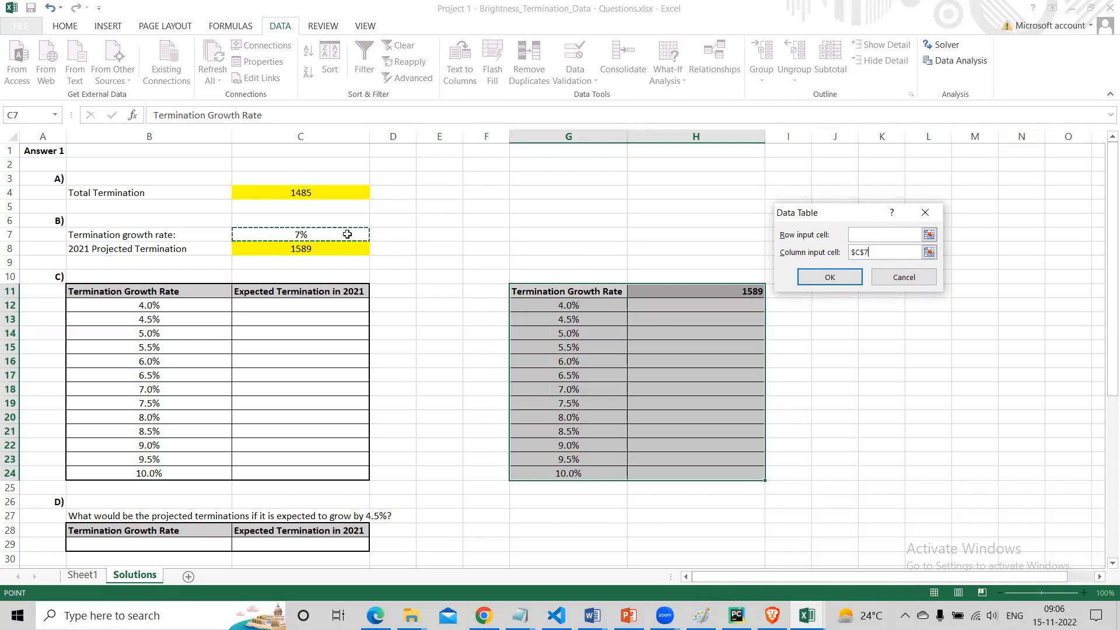
pyautogui.click(825, 278)
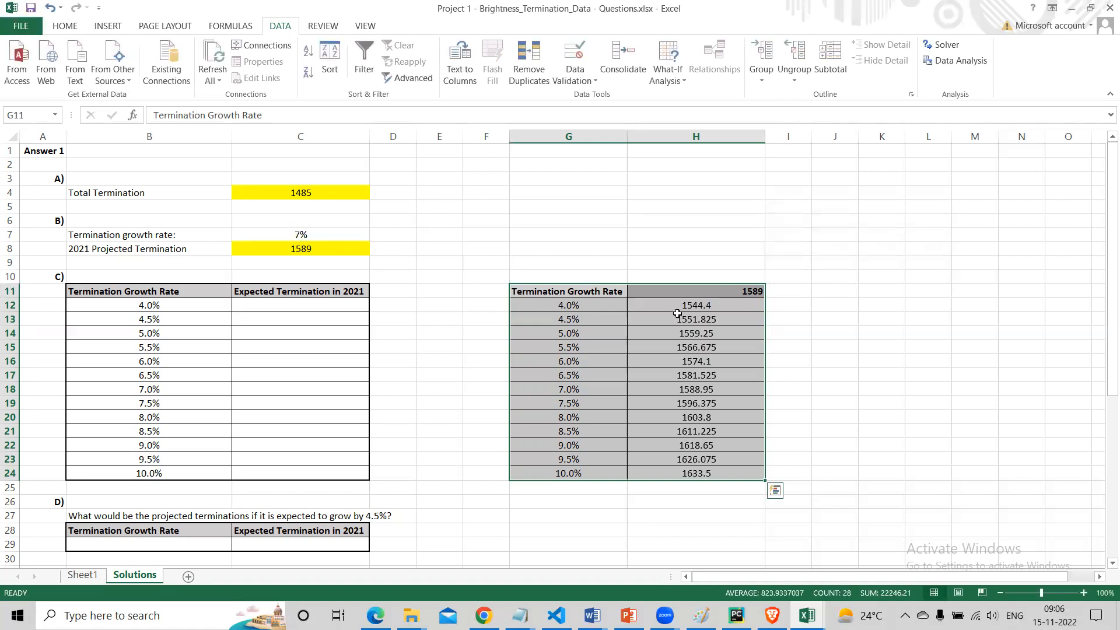
pyautogui.click(704, 392)
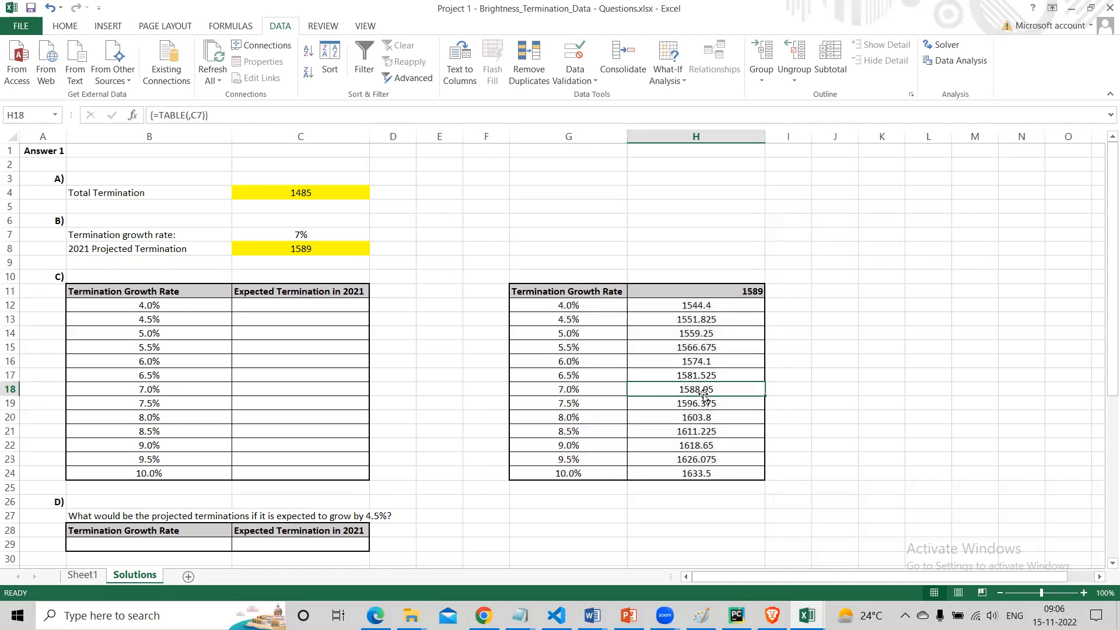
# Calculate the expected 2021 terminations for the 4.0% rate in C12 with the formula =$C$4+B12*$C$4.
pyautogui.click(285, 301)
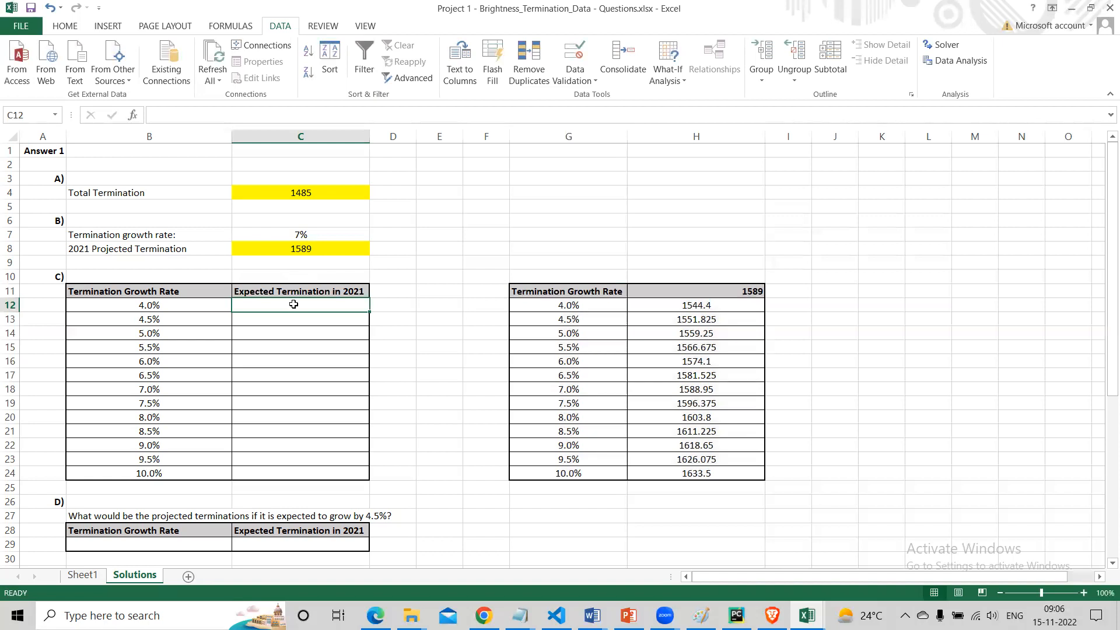
pyautogui.write('=')
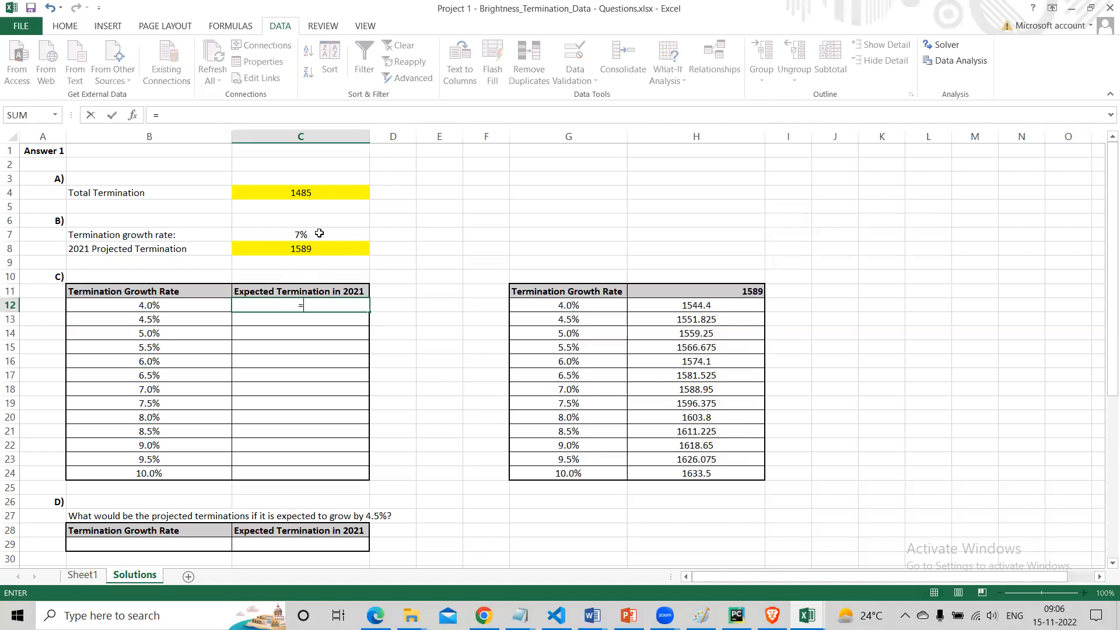
pyautogui.click(321, 190)
pyautogui.write('+')
pyautogui.click(156, 305)
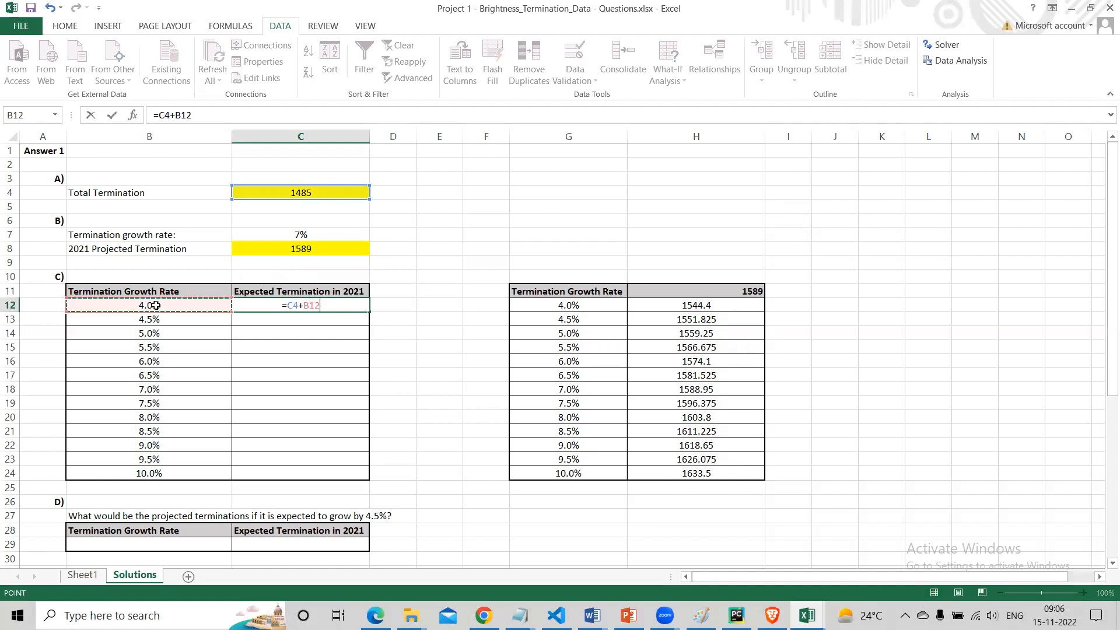
pyautogui.write('*')
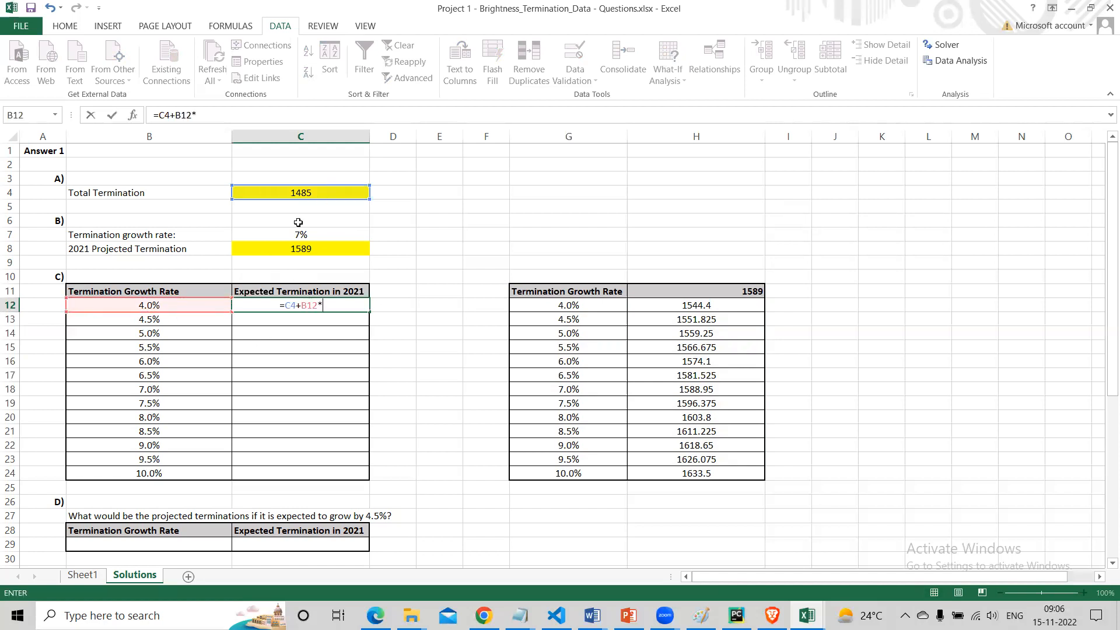
pyautogui.click(305, 194)
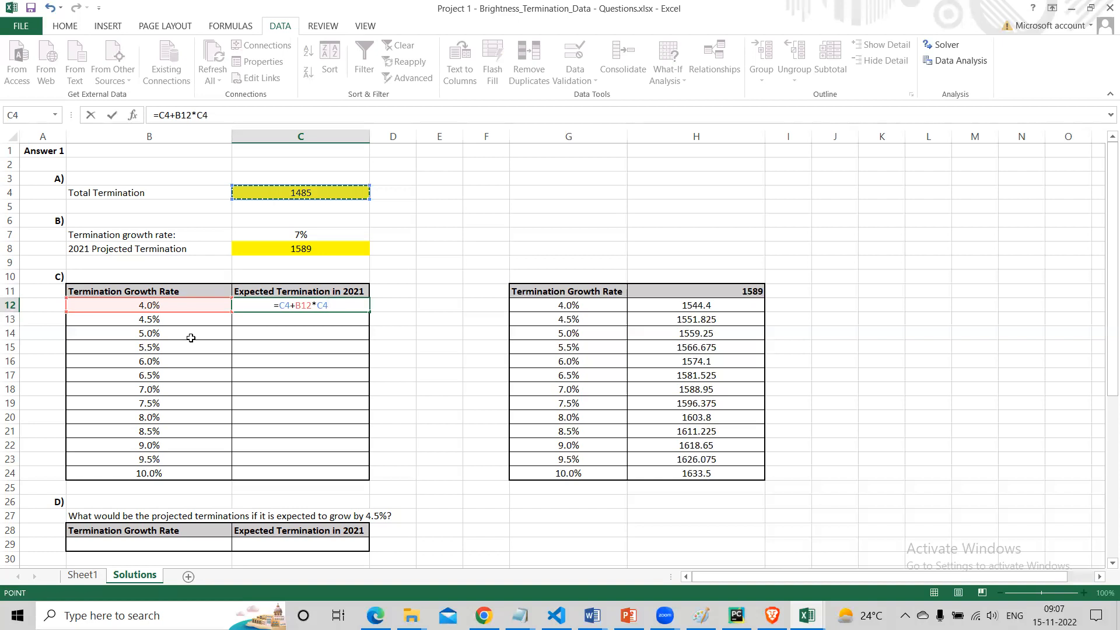
pyautogui.click(287, 305)
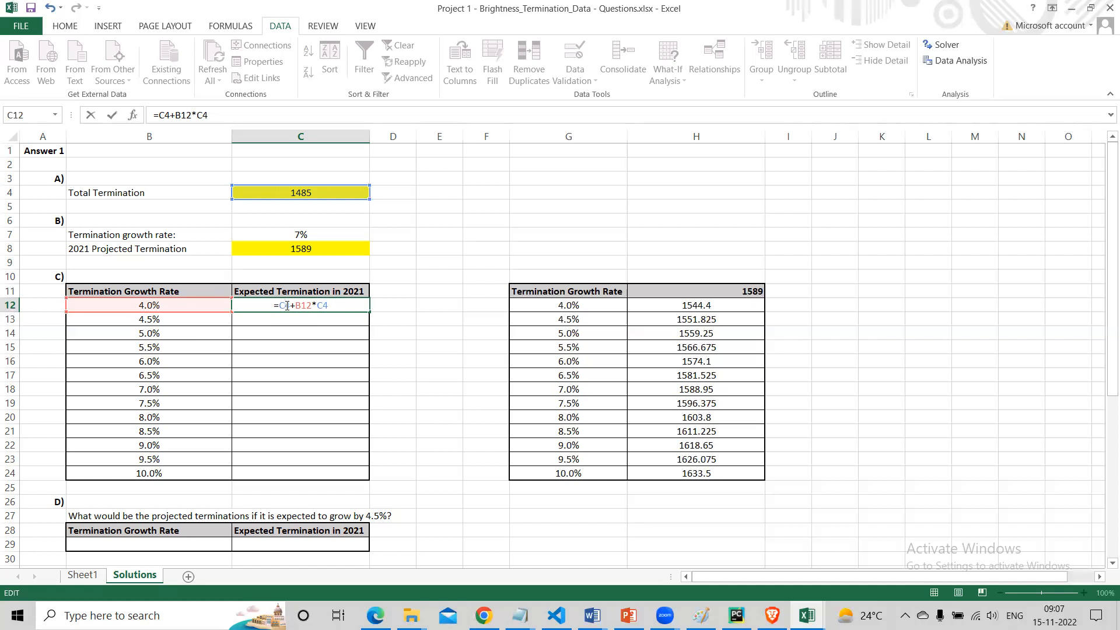
pyautogui.press('F4')
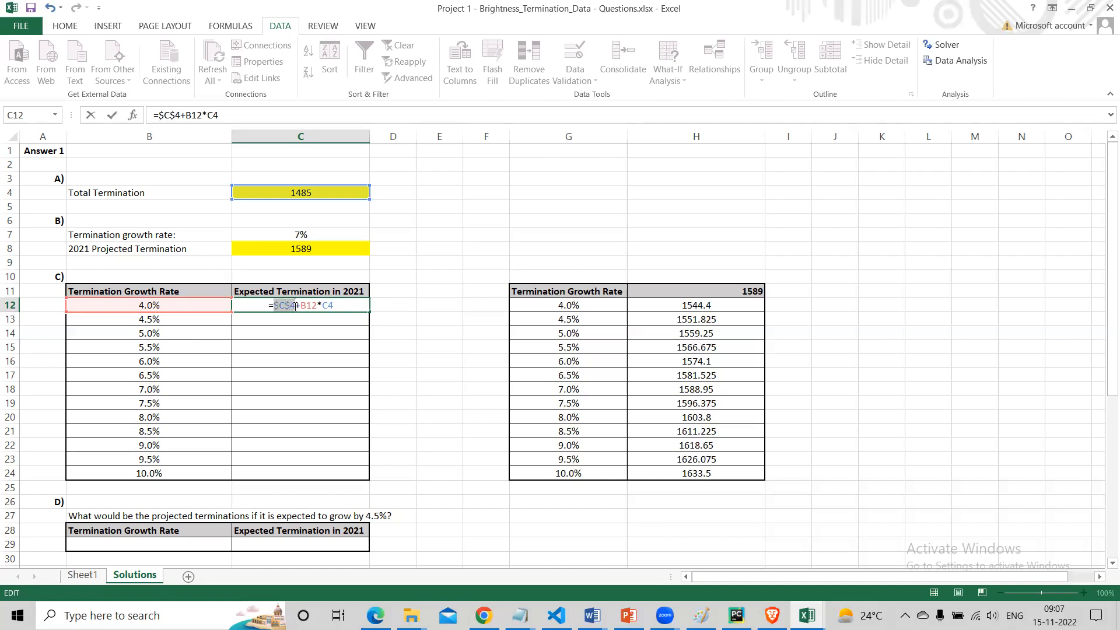
pyautogui.press('F4')
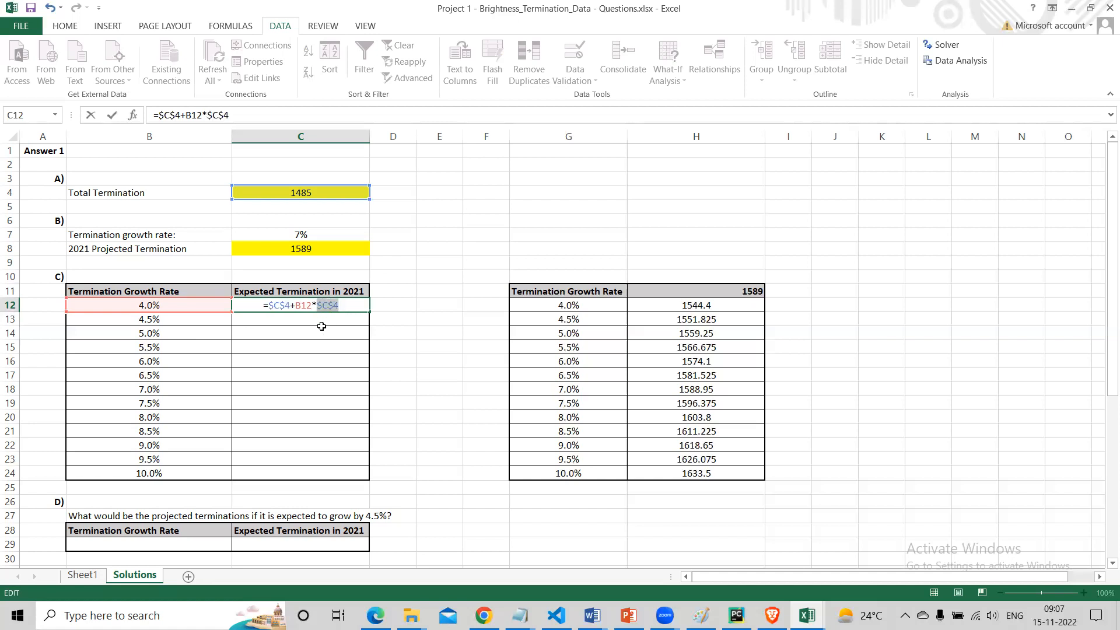
pyautogui.press('Return')
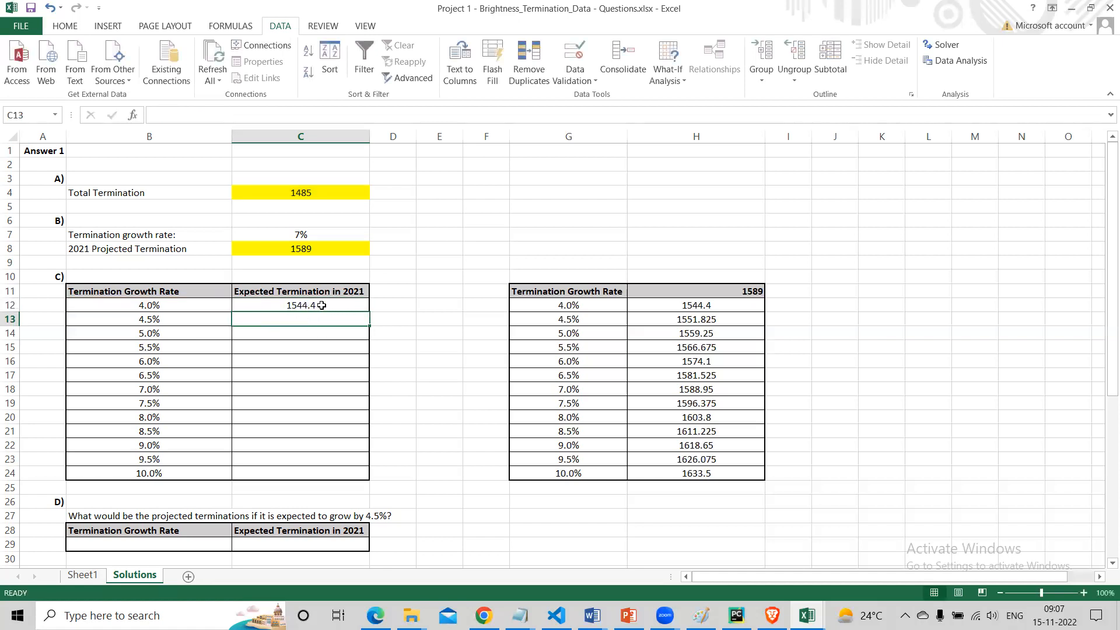
# Fill the C12 formula down to C24 for the remaining growth rates and reselect C12.
pyautogui.click(321, 306)
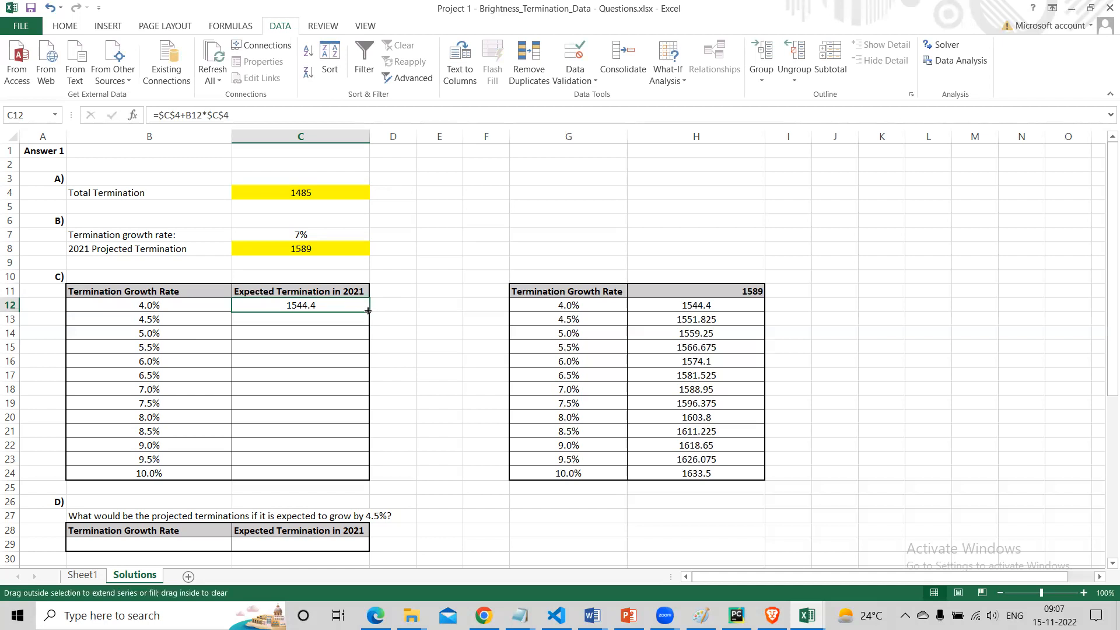
pyautogui.doubleClick(369, 311)
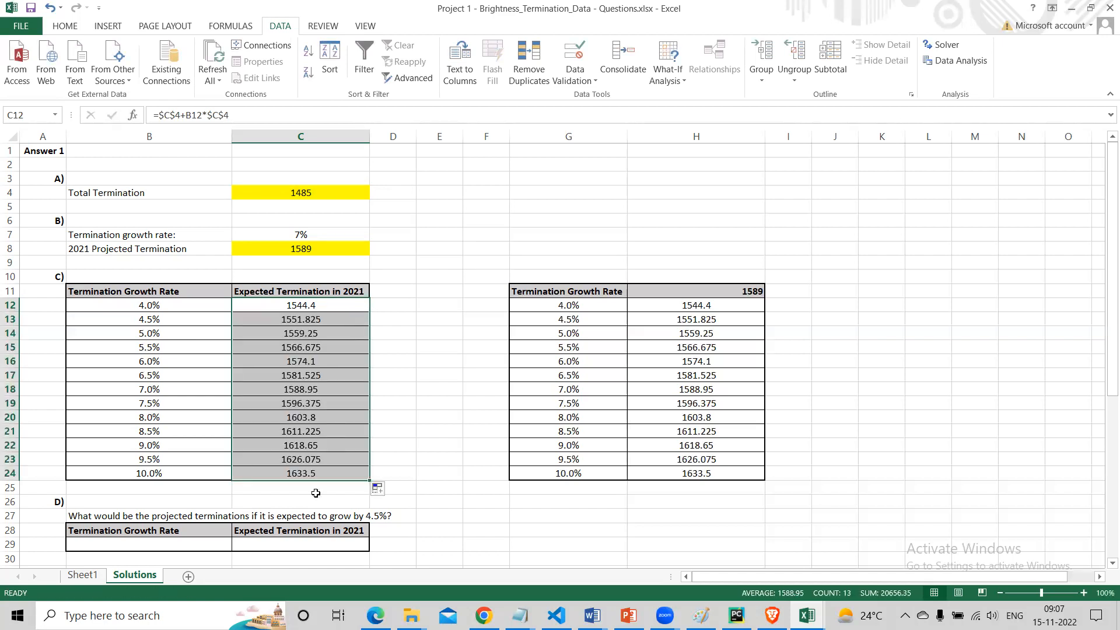
pyautogui.click(420, 446)
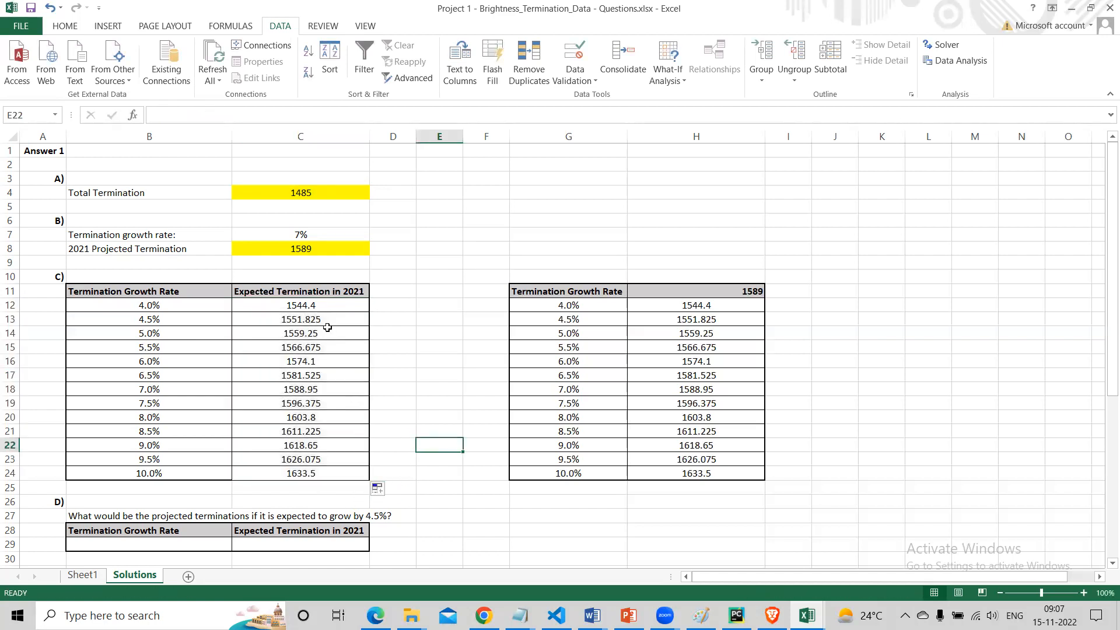
pyautogui.click(314, 304)
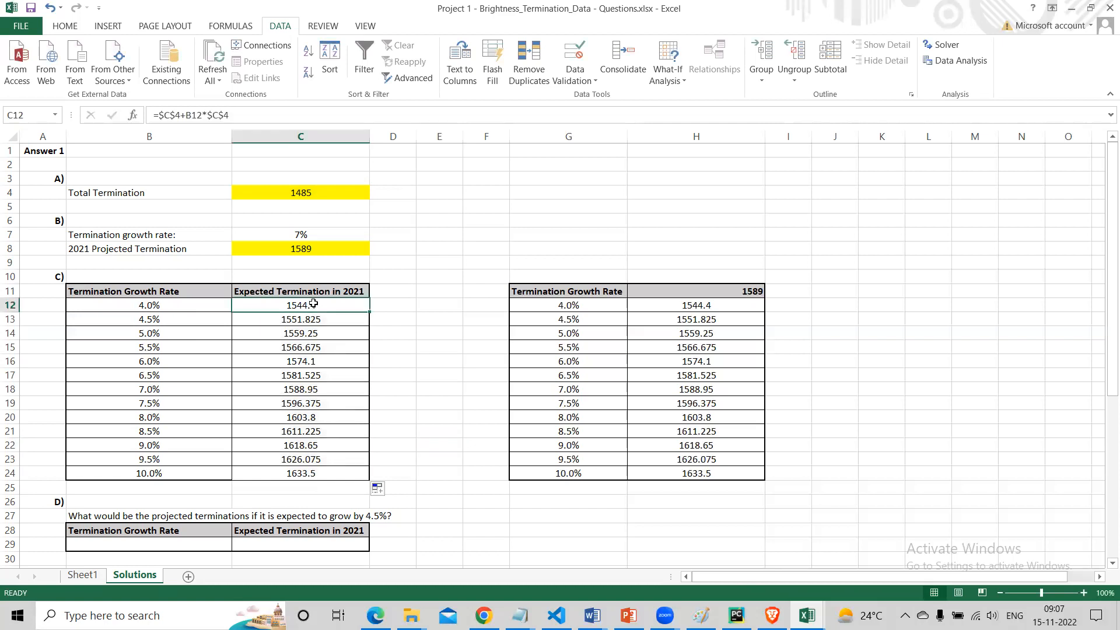
# Compare the formula results in C12:C24 with the data table results in H12:H24.
pyautogui.click(695, 305)
pyautogui.moveTo(290, 362); pyautogui.dragTo(686, 354)
pyautogui.moveTo(309, 459); pyautogui.dragTo(682, 462)
pyautogui.moveTo(350, 474); pyautogui.dragTo(702, 474)
pyautogui.click(677, 512)
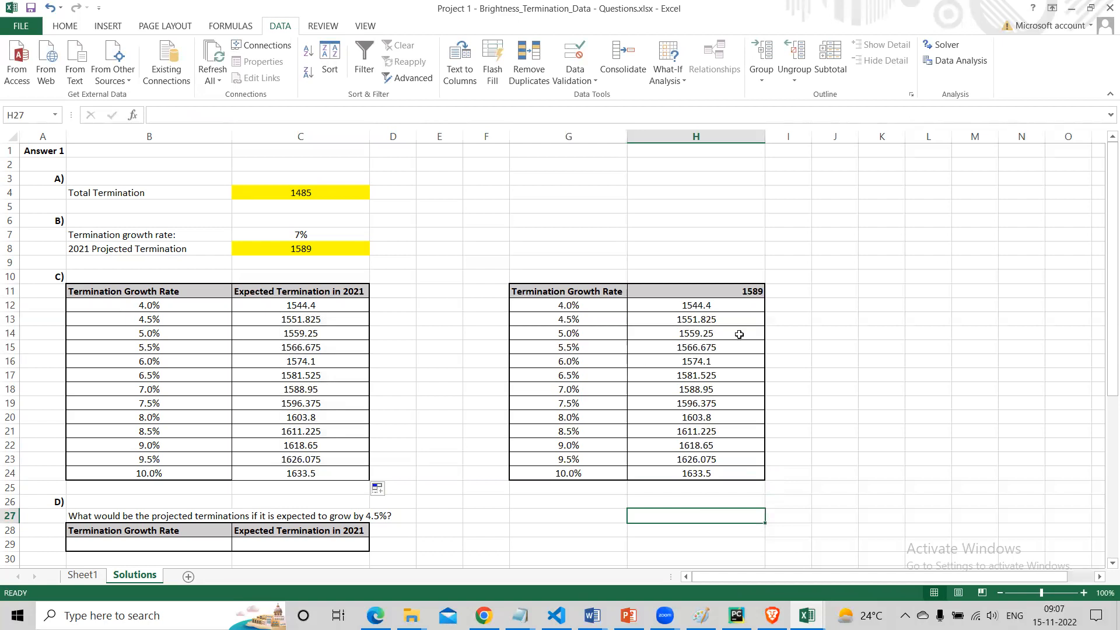
pyautogui.click(714, 309)
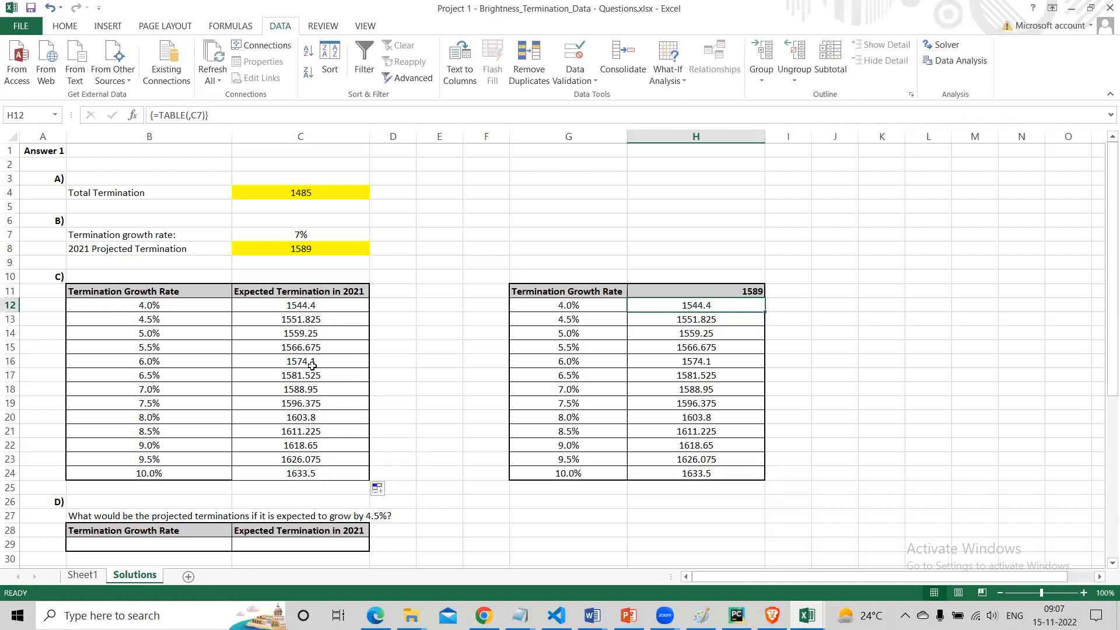
pyautogui.click(443, 377)
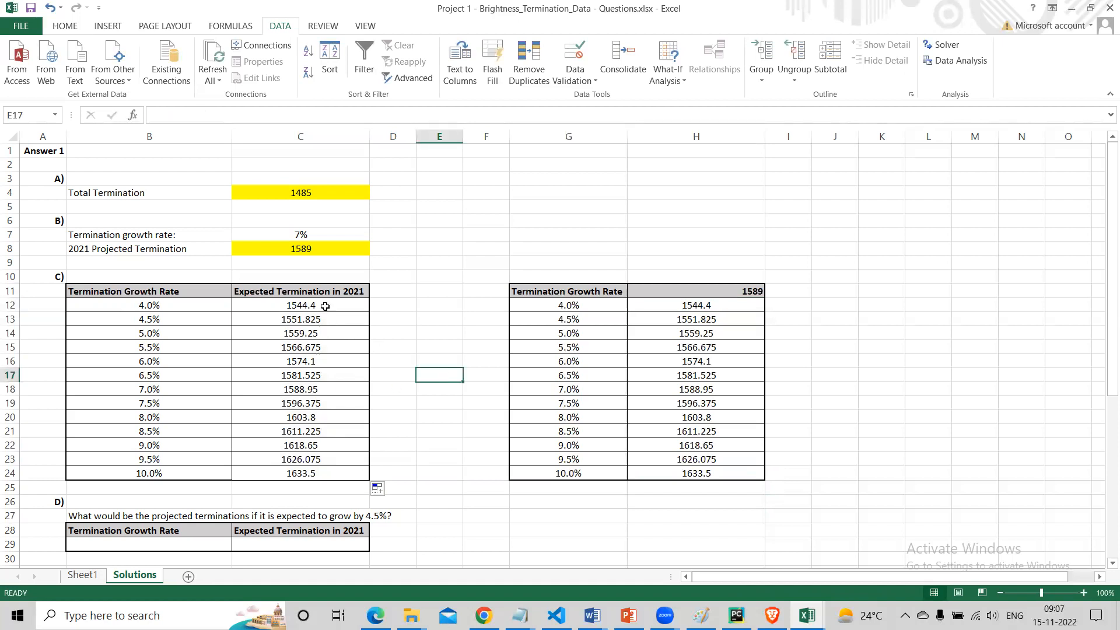
# Format the expected terminations in C12:C24 and H12:H24 to show no decimal places.
pyautogui.moveTo(325, 306); pyautogui.dragTo(317, 480)
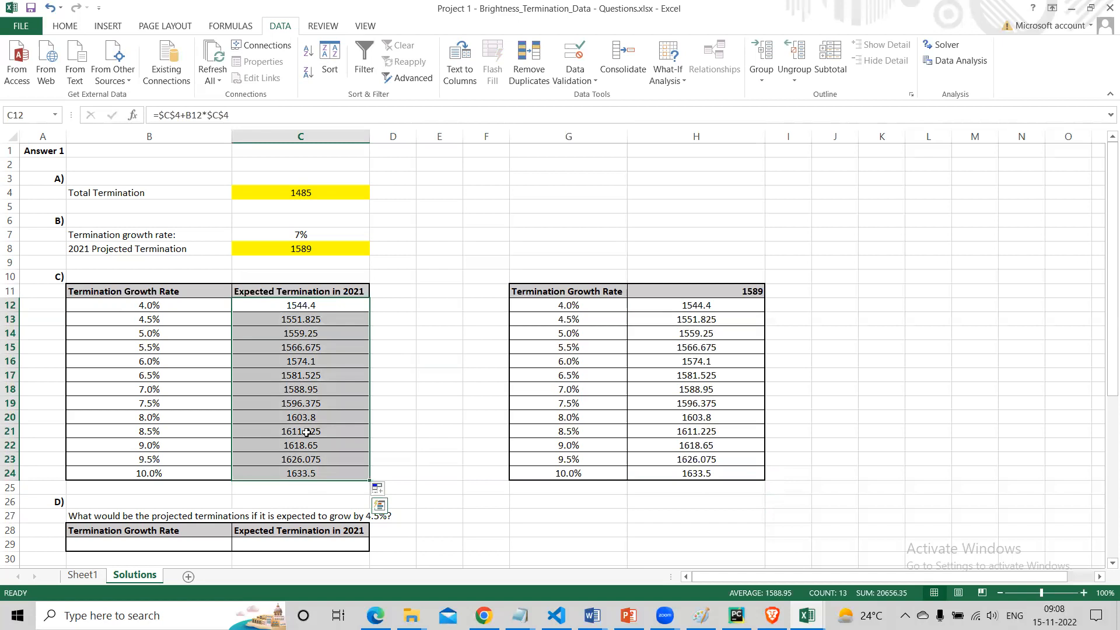
pyautogui.click(75, 28)
pyautogui.click(510, 73)
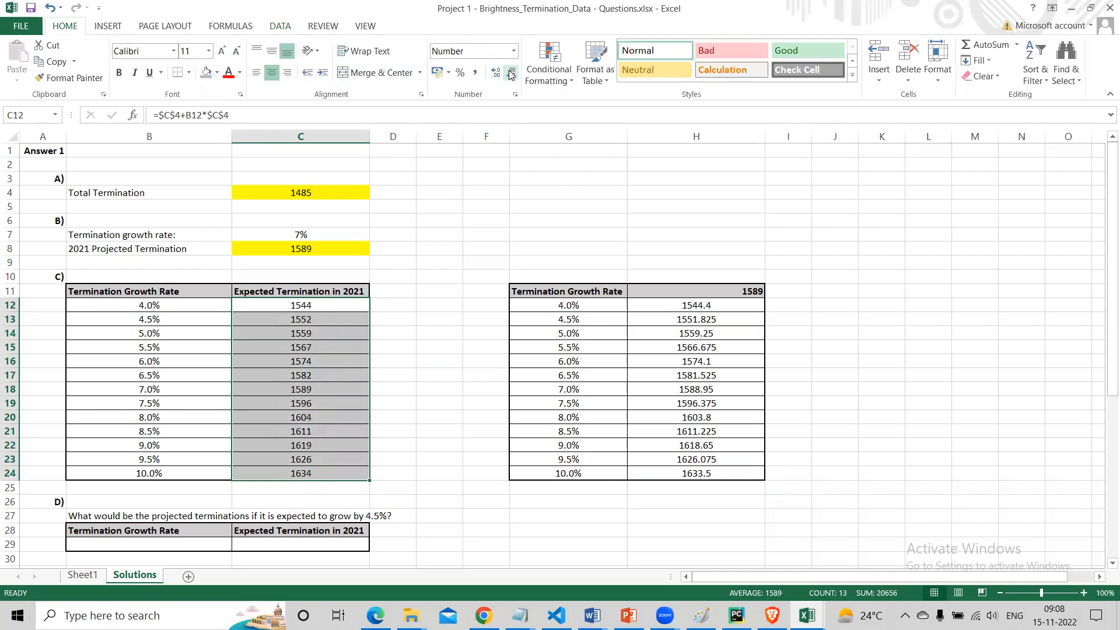
pyautogui.click(327, 302)
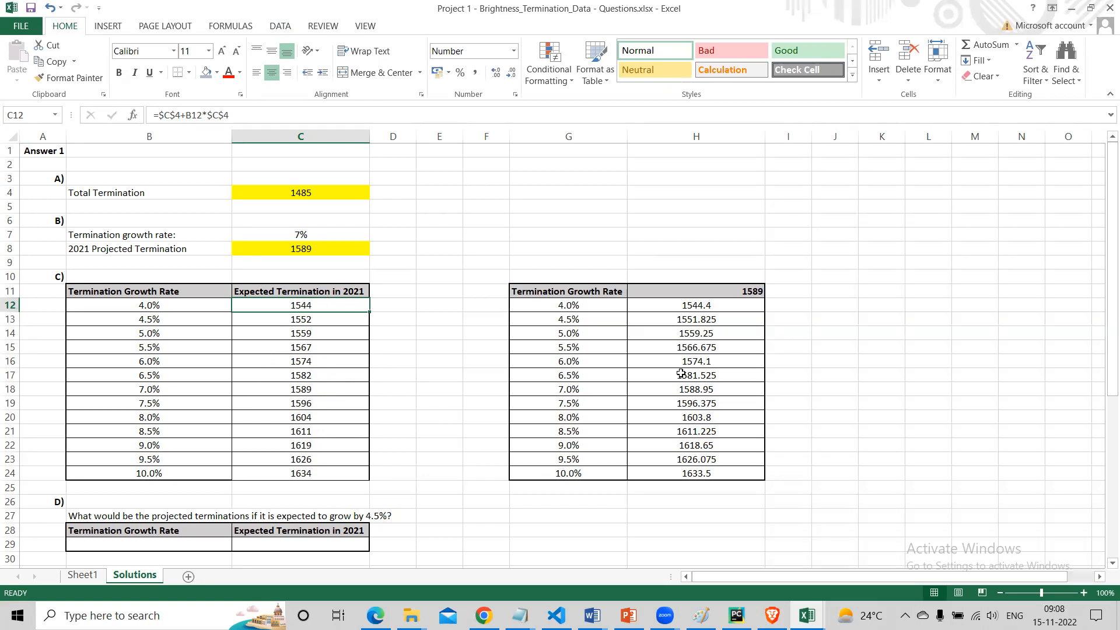
pyautogui.moveTo(706, 304); pyautogui.dragTo(708, 474)
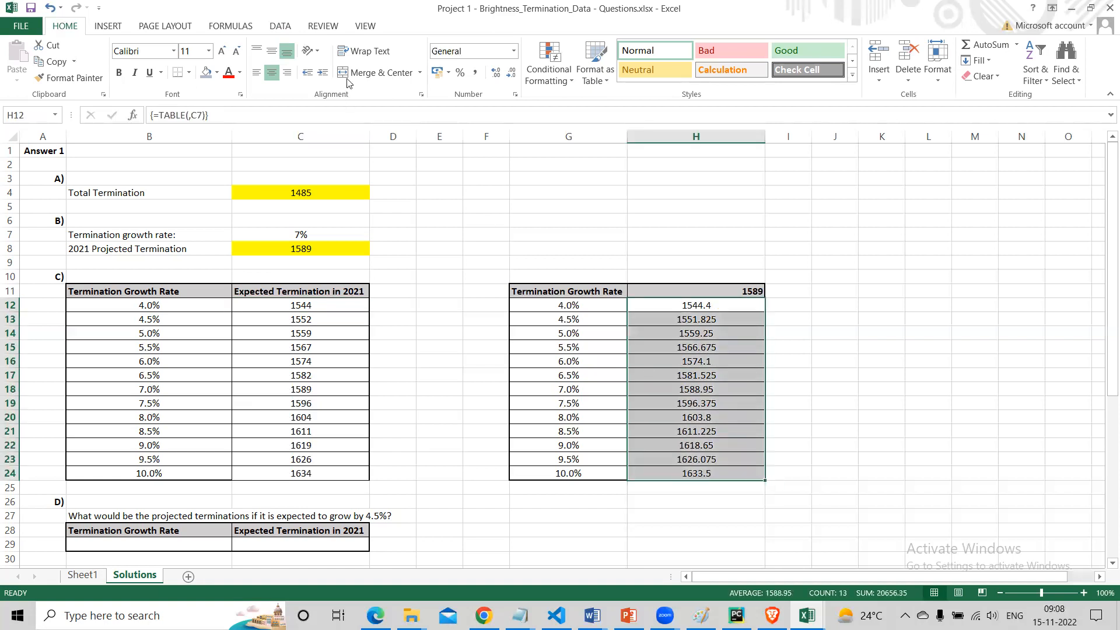
pyautogui.click(511, 72)
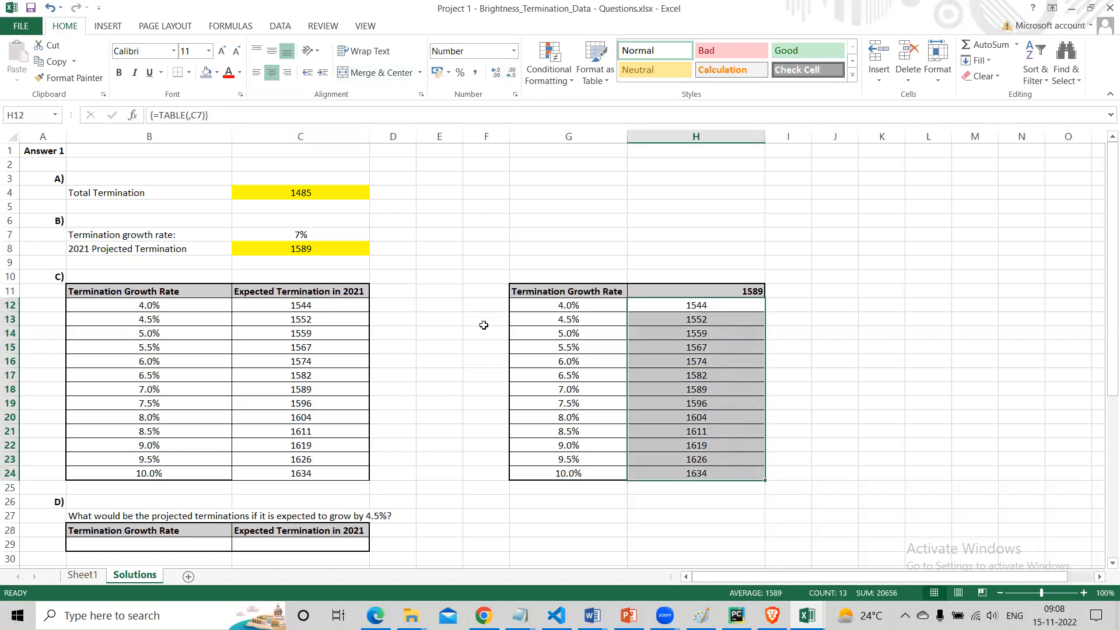
pyautogui.click(326, 347)
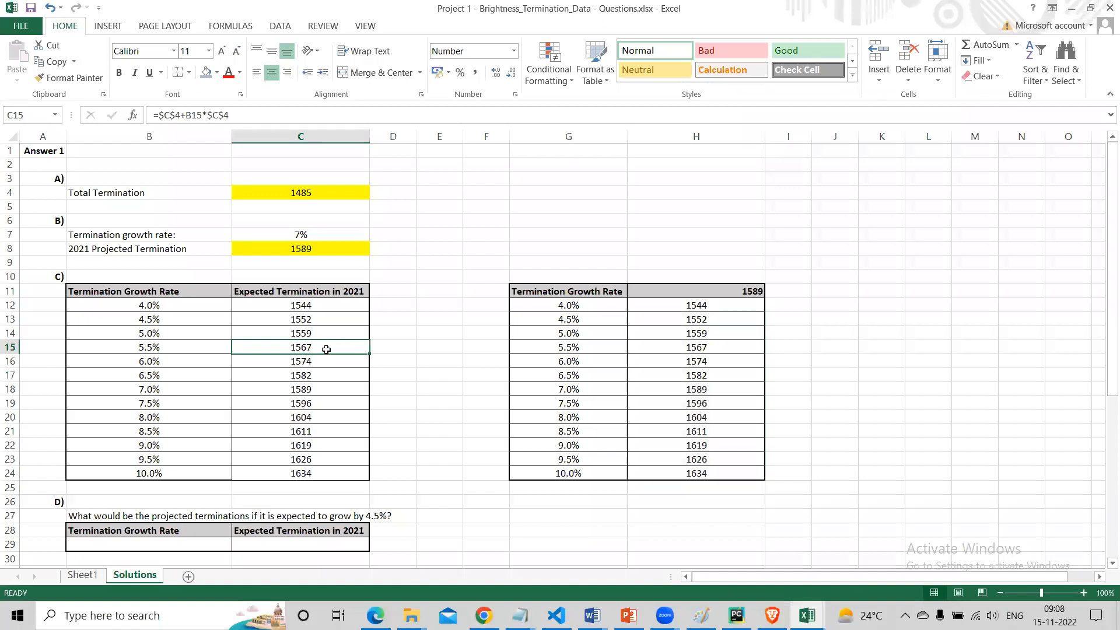
# Enter 4.5% as the termination growth rate in B29 of section D.
pyautogui.scroll(-2, 326, 348)
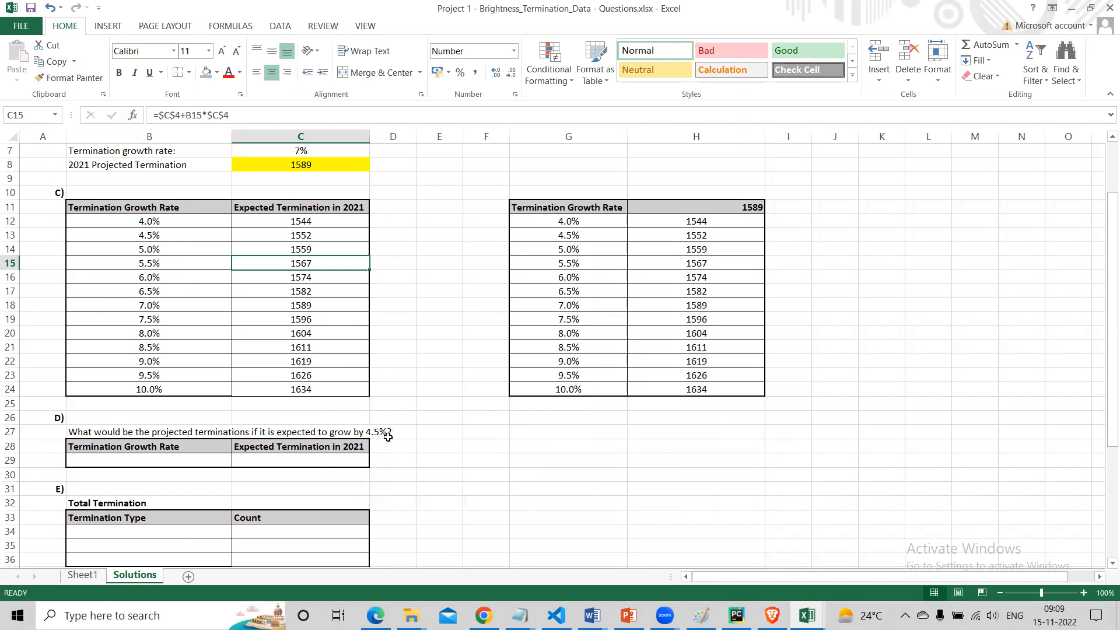
pyautogui.click(151, 458)
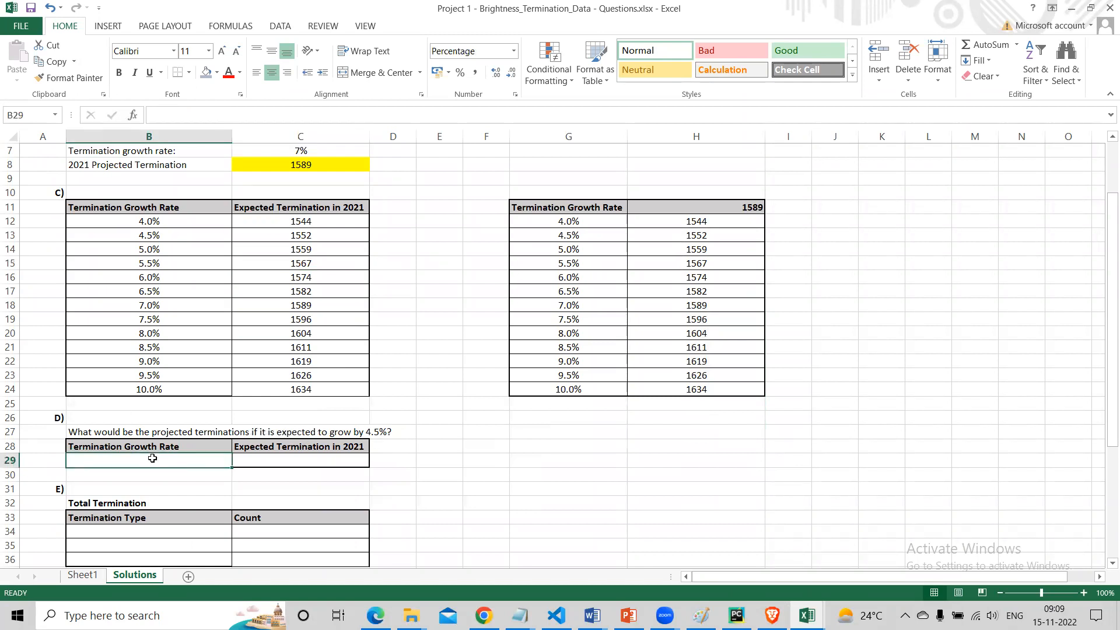
pyautogui.write('4.5')
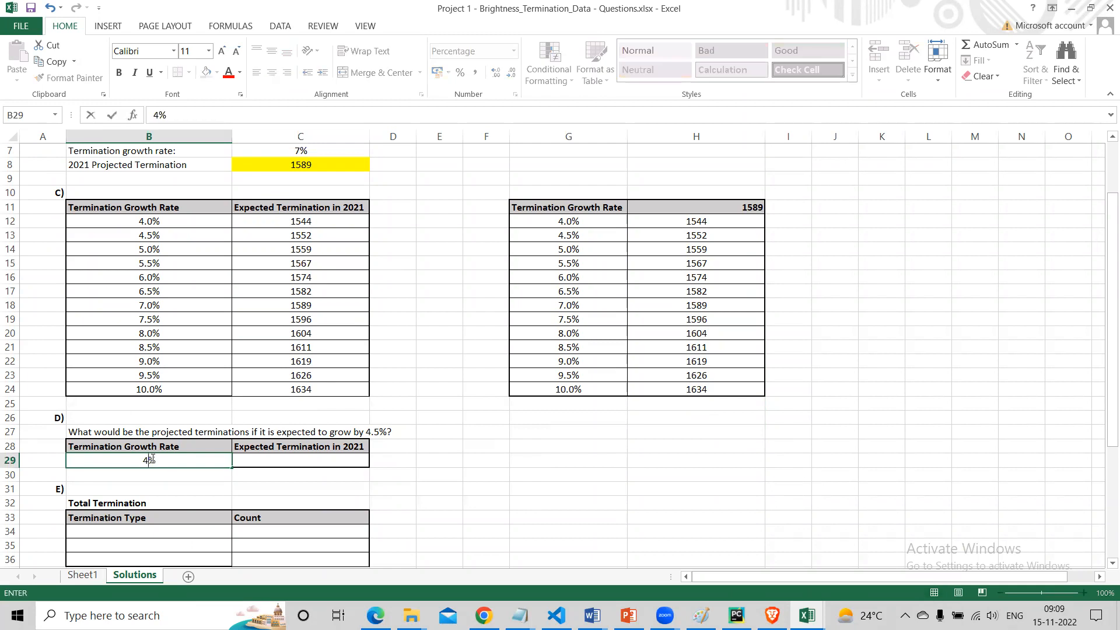
pyautogui.press('Tab')
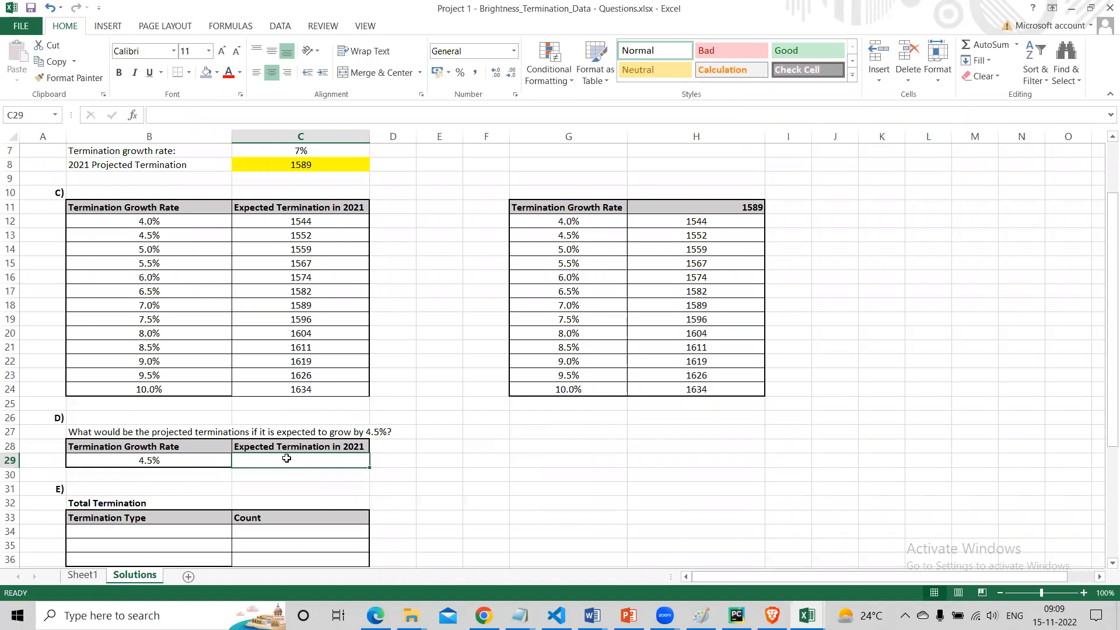
# Look up the expected 2021 terminations in C29 with the formula =VLOOKUP(B29,B12:C24,2).
pyautogui.write('=vloo')
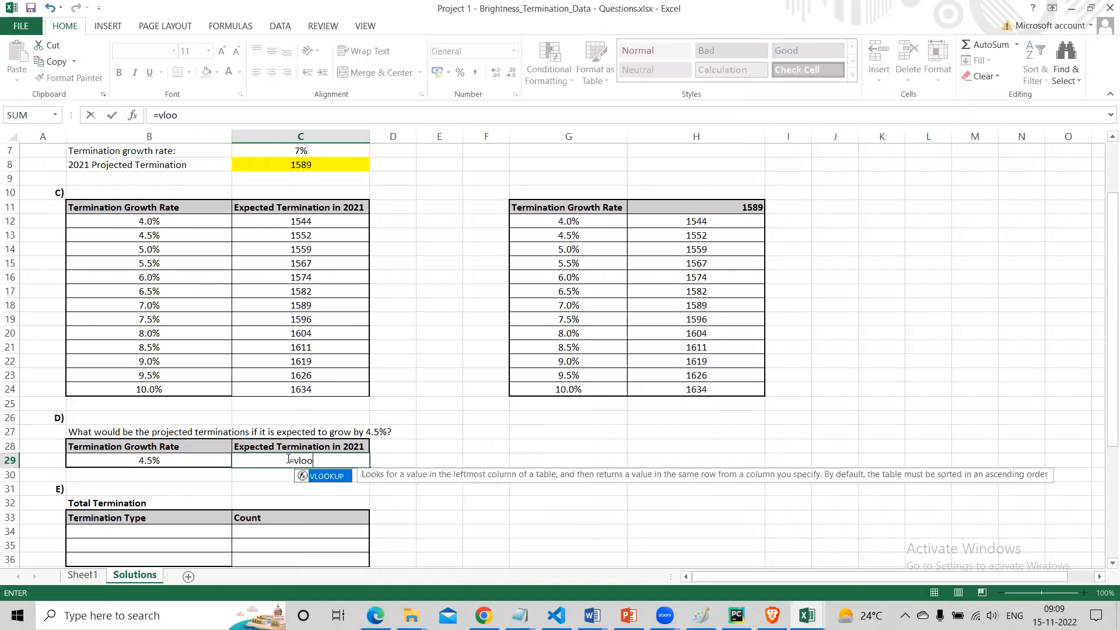
pyautogui.write('kup(')
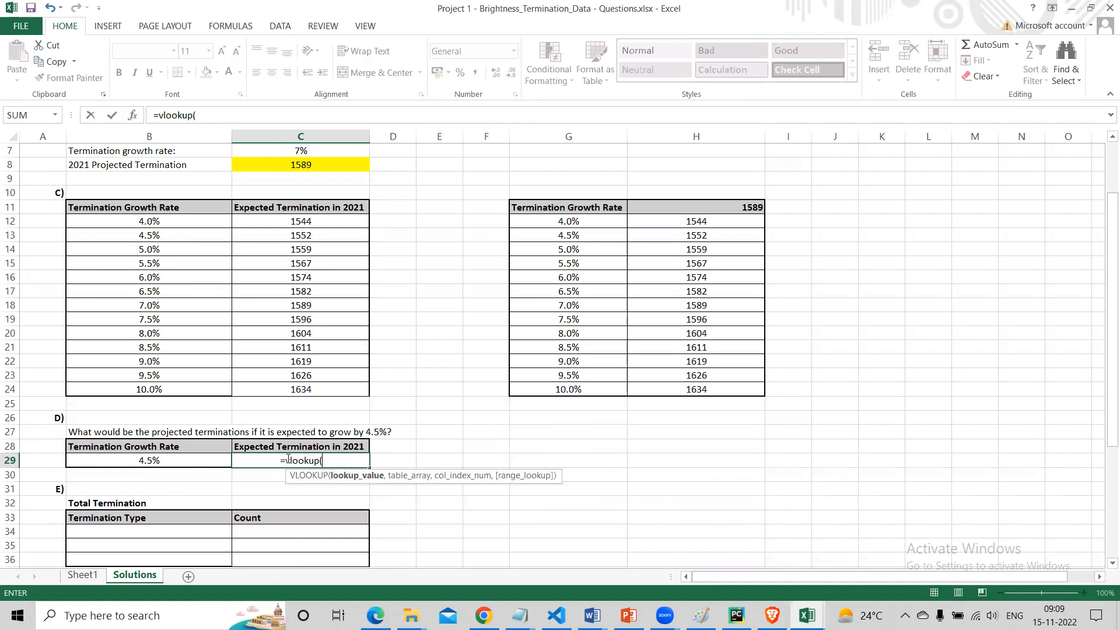
pyautogui.click(134, 458)
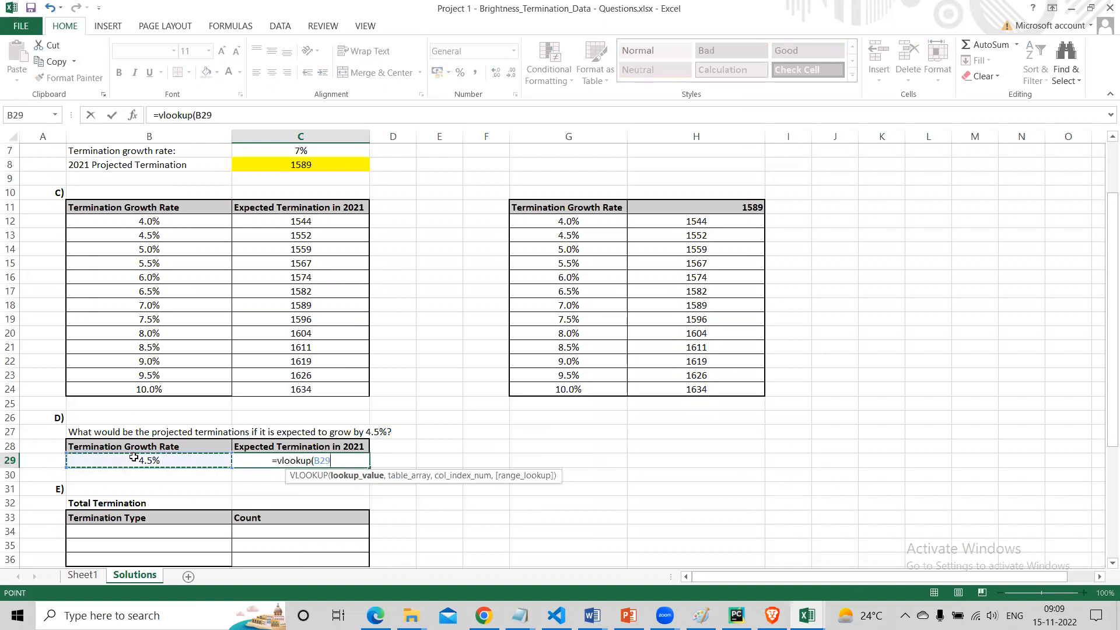
pyautogui.write(',')
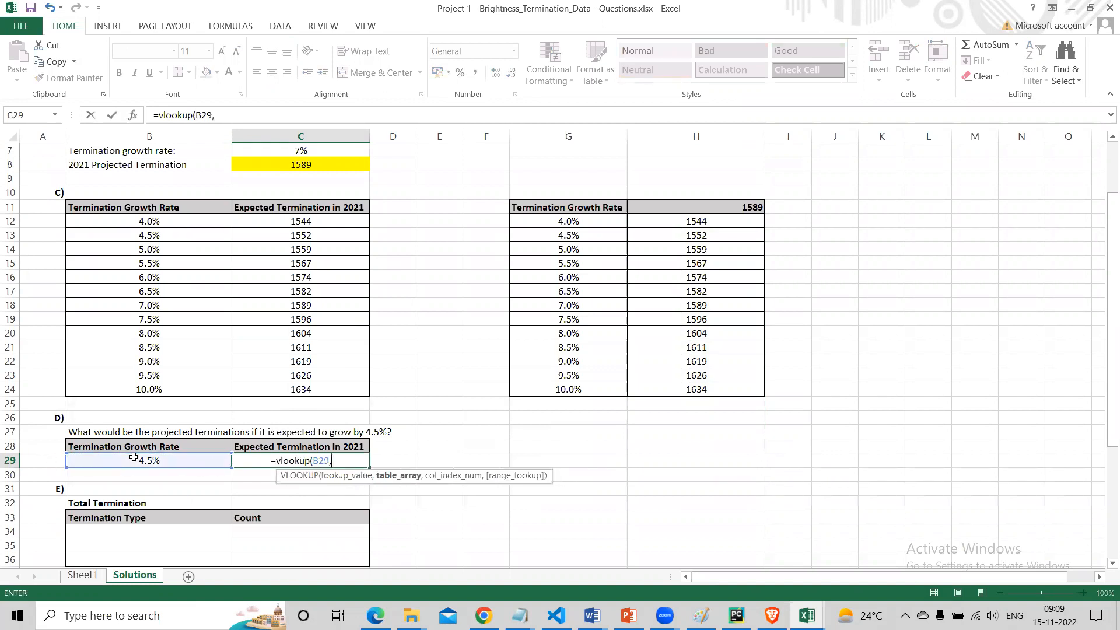
pyautogui.moveTo(134, 220); pyautogui.dragTo(335, 397)
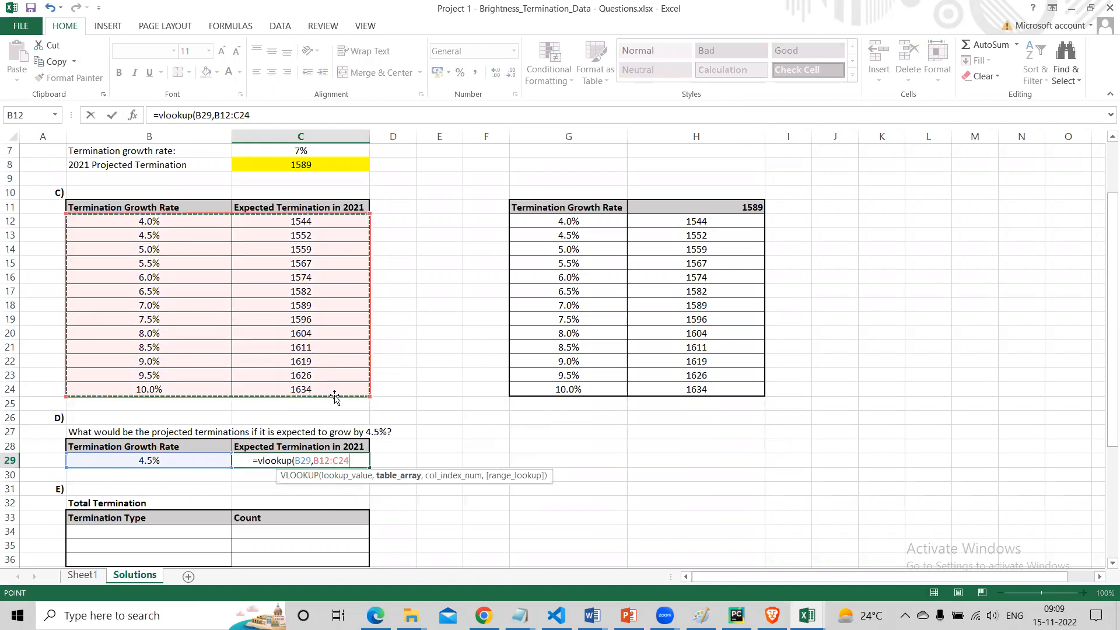
pyautogui.write(',')
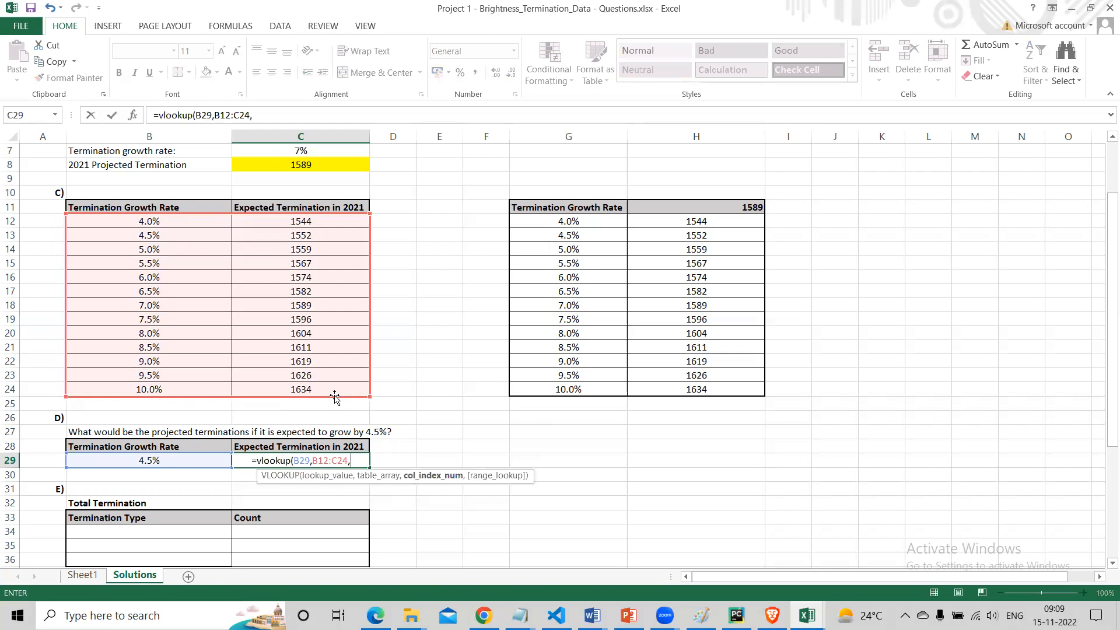
pyautogui.write('2')
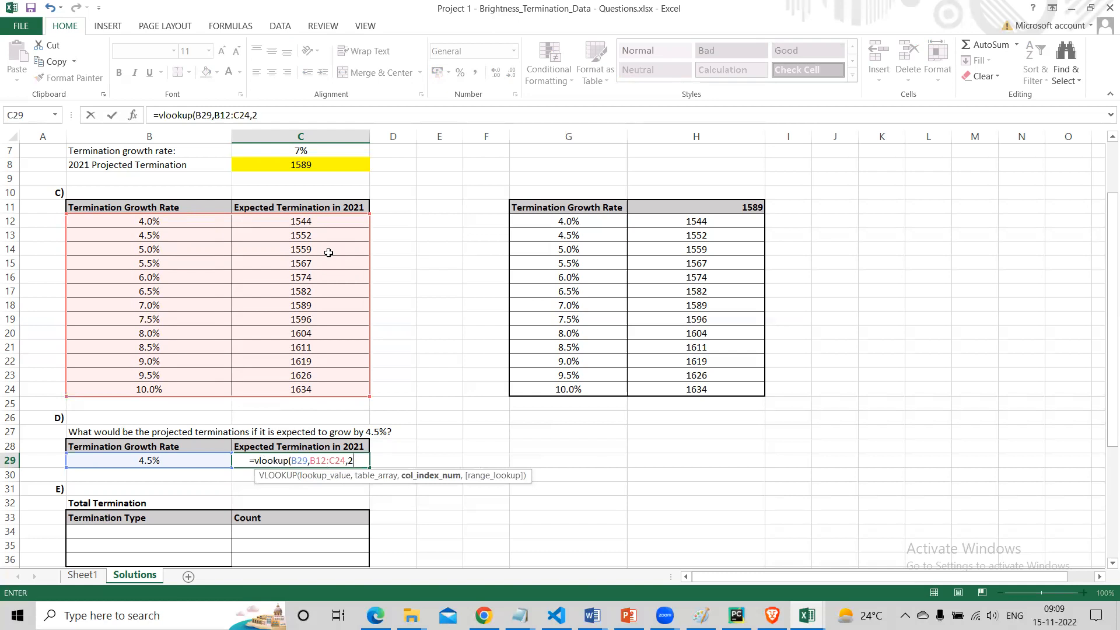
pyautogui.press('Return')
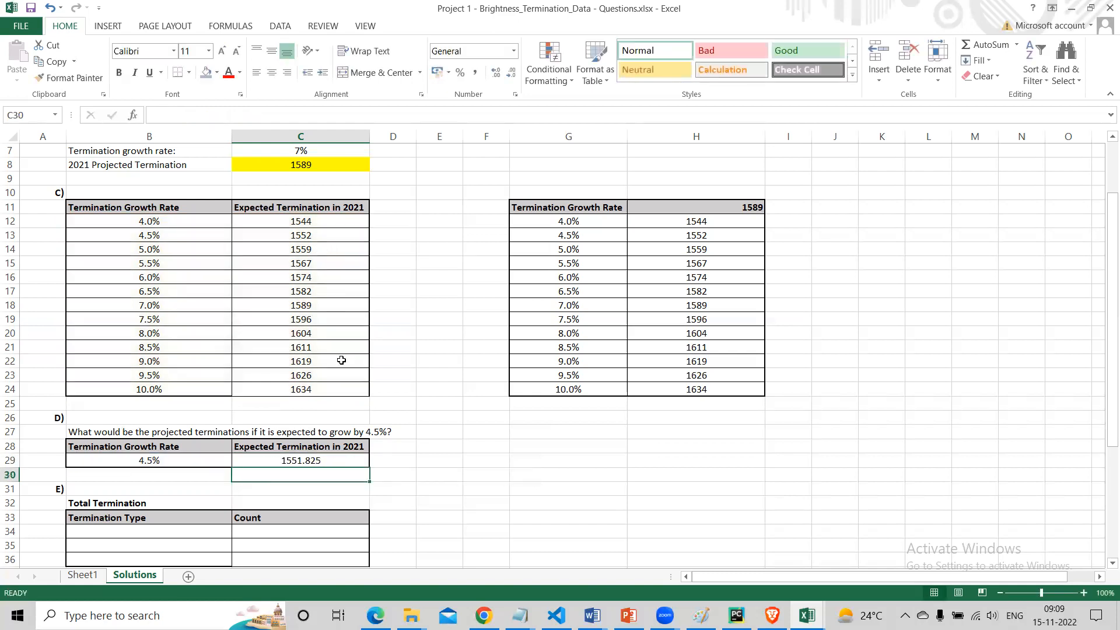
# Format C29 to show no decimal places and check it against the 4.5% row's value in C13.
pyautogui.click(331, 461)
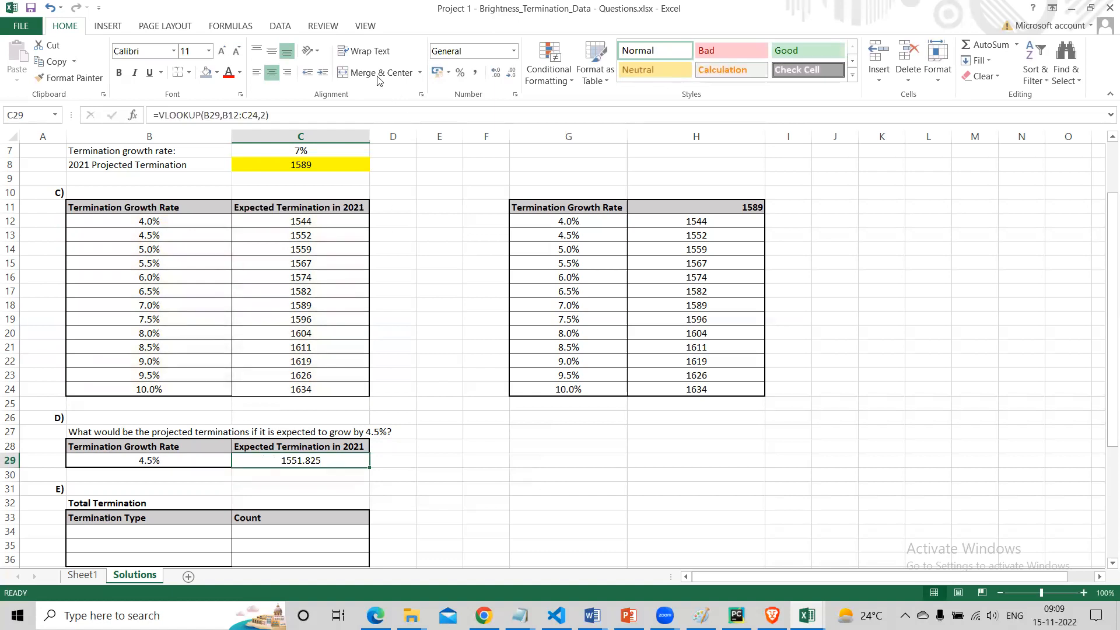
pyautogui.click(511, 72)
pyautogui.click(512, 73)
pyautogui.click(511, 74)
pyautogui.click(169, 460)
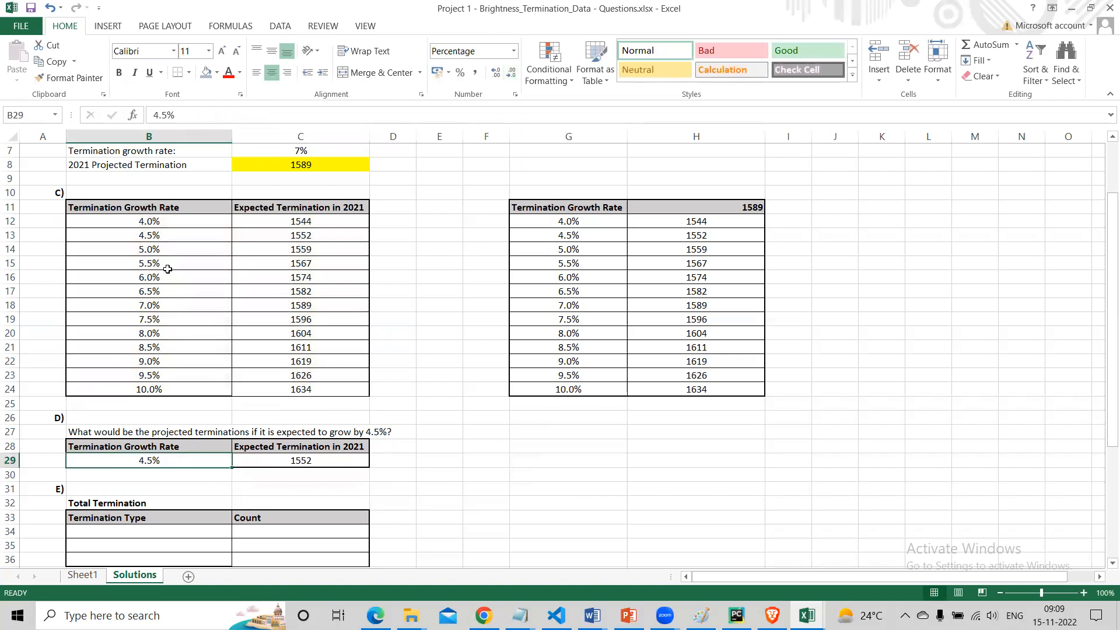
pyautogui.click(310, 236)
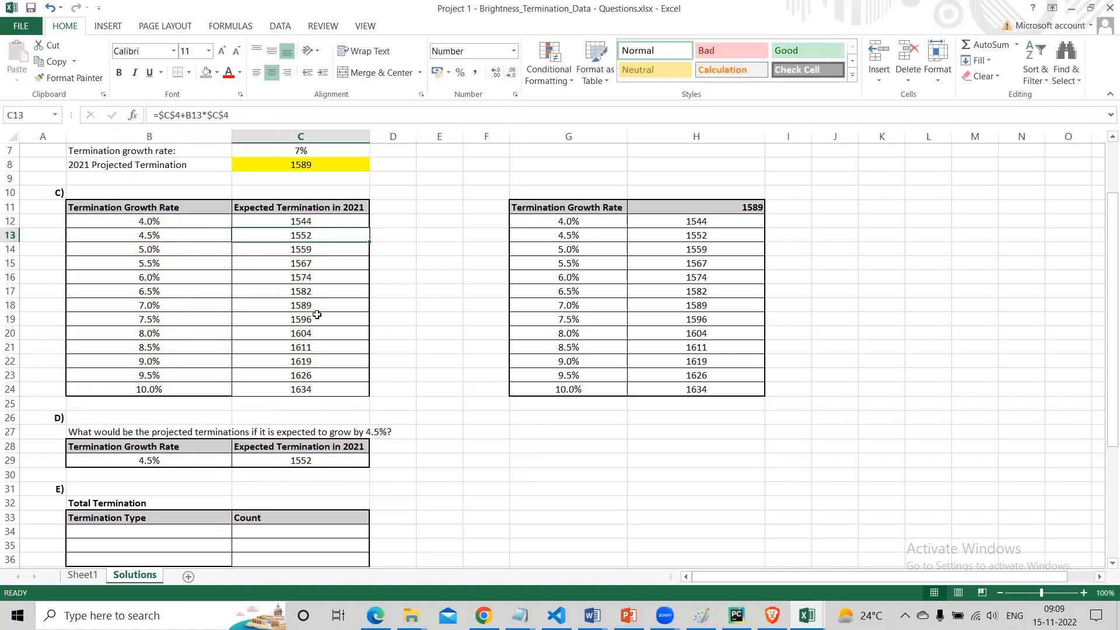
pyautogui.click(314, 460)
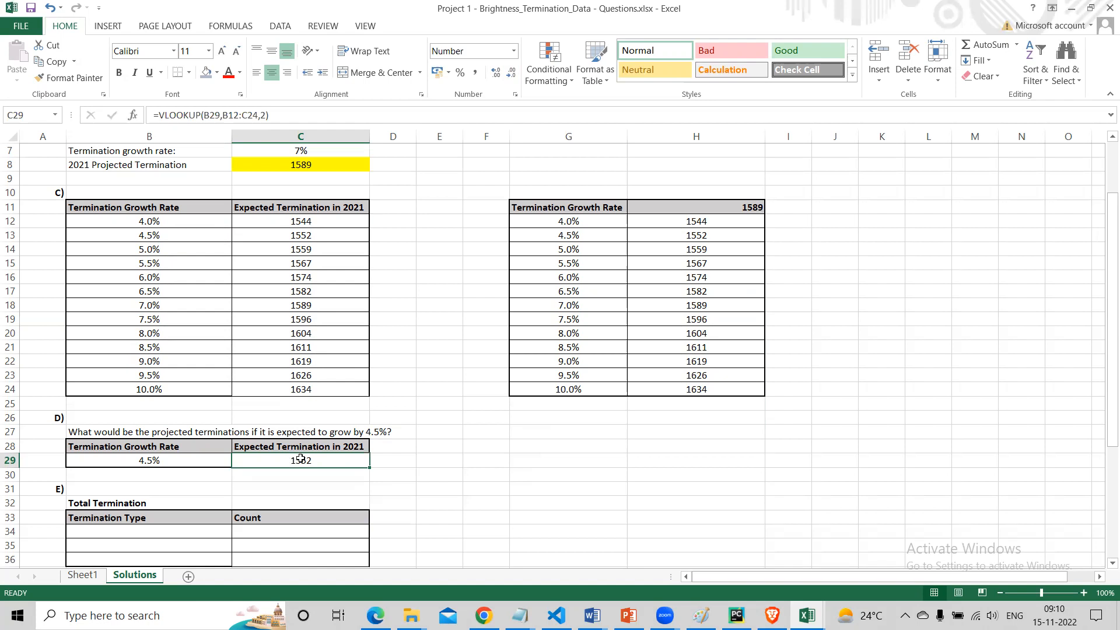
# Review answers A to D, the total termination formula in C4, and the Termination Type and Count tables of section E.
pyautogui.scroll(-2, 300, 458)
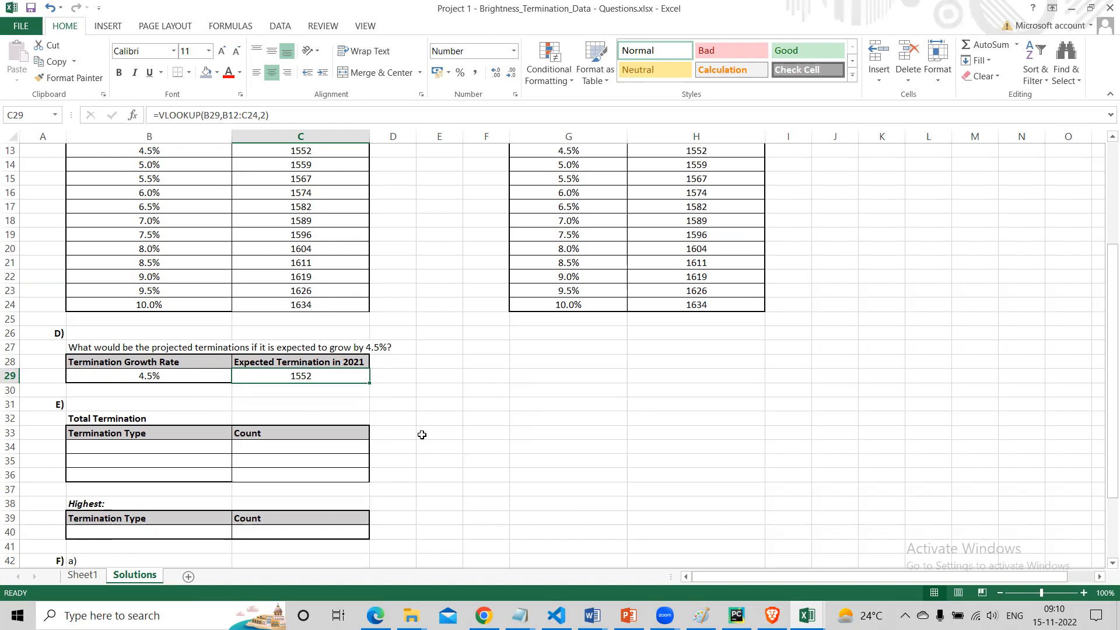
pyautogui.scroll(3, 421, 452)
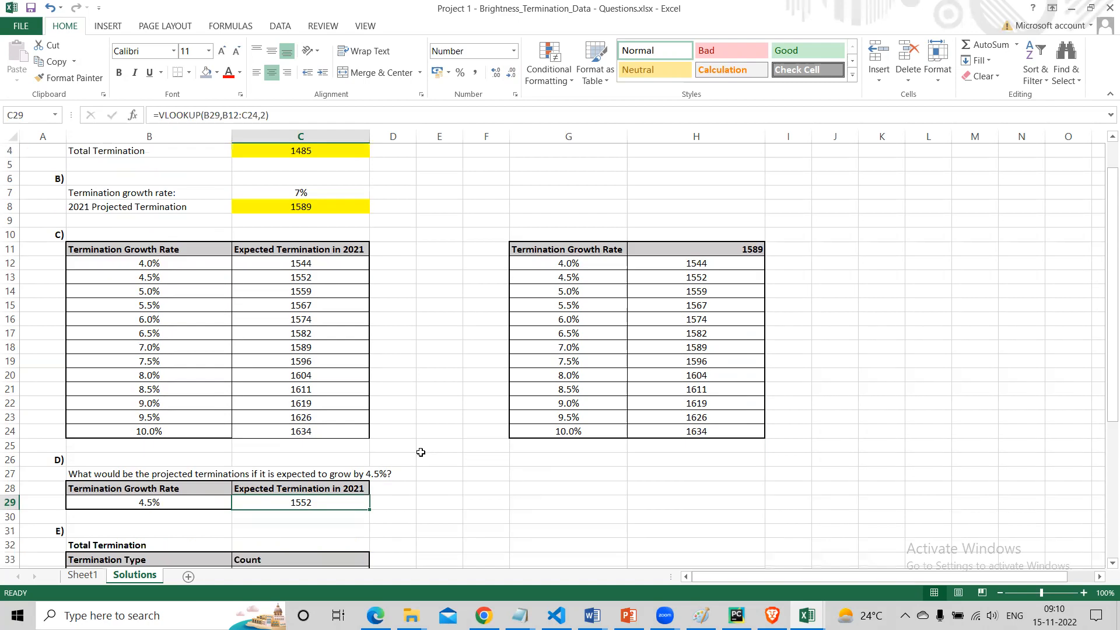
pyautogui.scroll(-3, 420, 452)
pyautogui.scroll(-1, 424, 441)
pyautogui.scroll(-1, 424, 441)
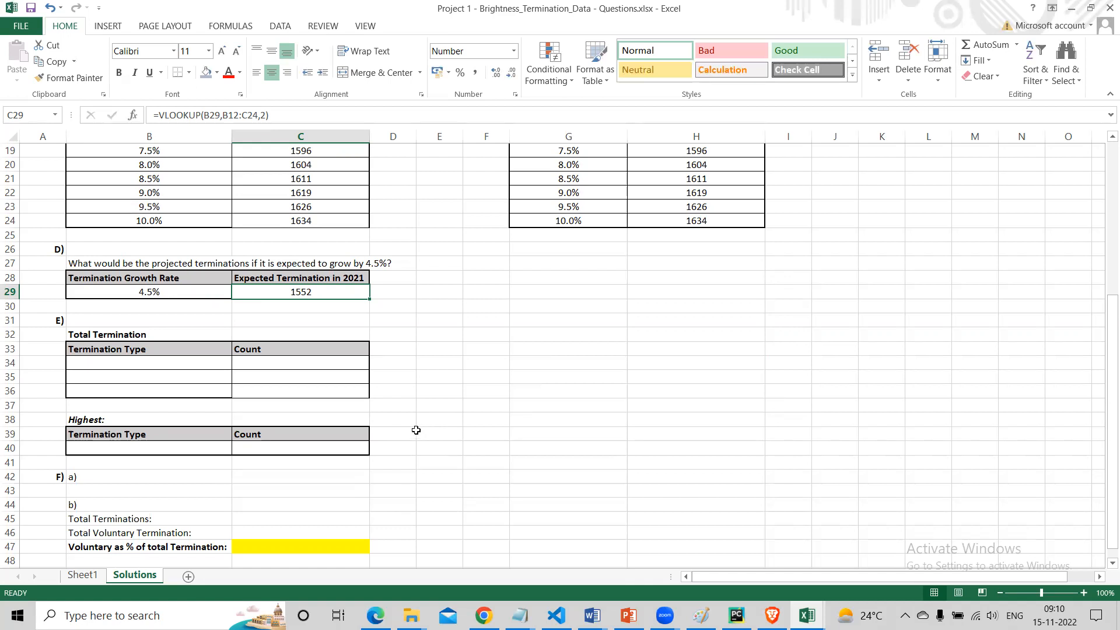
pyautogui.scroll(4, 416, 425)
pyautogui.scroll(2, 366, 297)
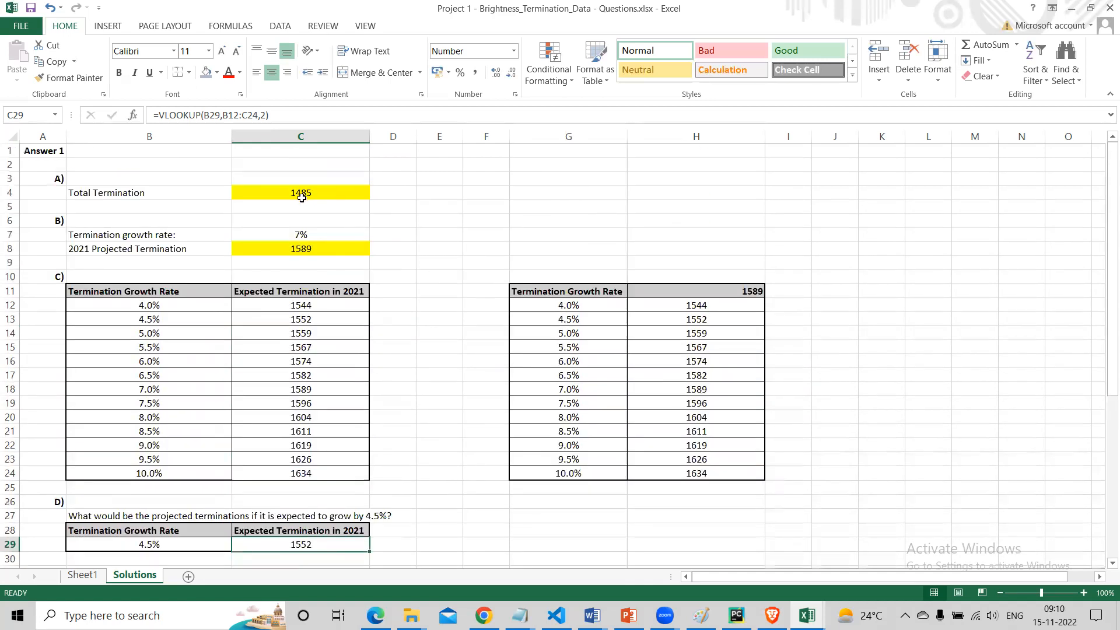
pyautogui.click(302, 198)
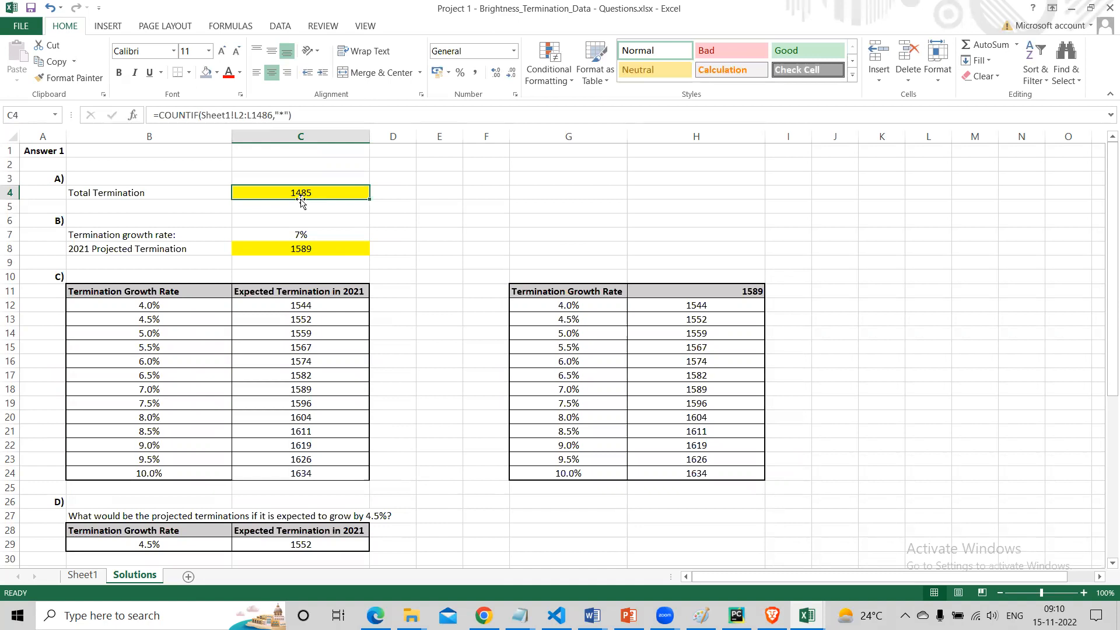
pyautogui.scroll(-3, 300, 201)
pyautogui.scroll(-4, 302, 257)
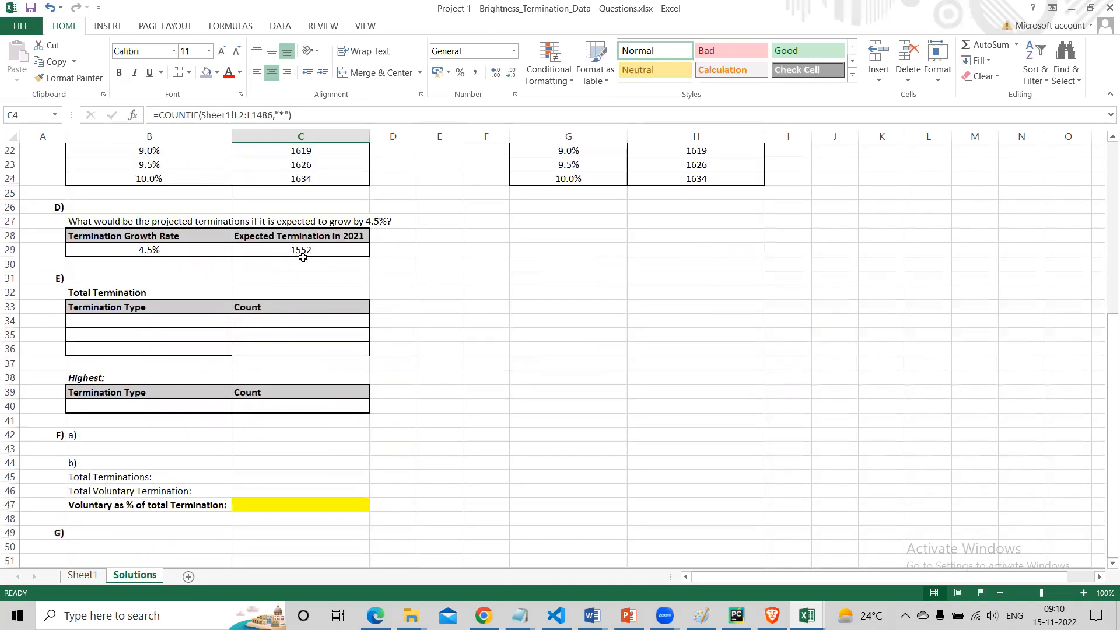
pyautogui.click(134, 293)
pyautogui.click(136, 310)
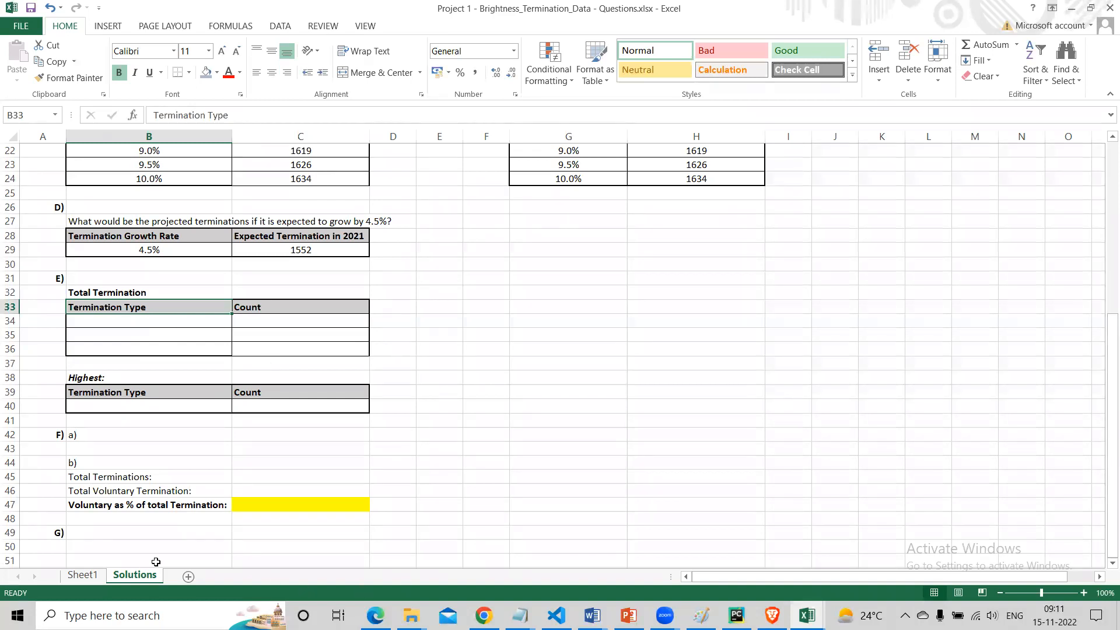
# Copy the Resignation and Layoff entries from Sheet1 cells L1427:L1428 into B34:B35 of the Solutions sheet's Total Termination table.
pyautogui.click(83, 575)
pyautogui.scroll(11, 799, 293)
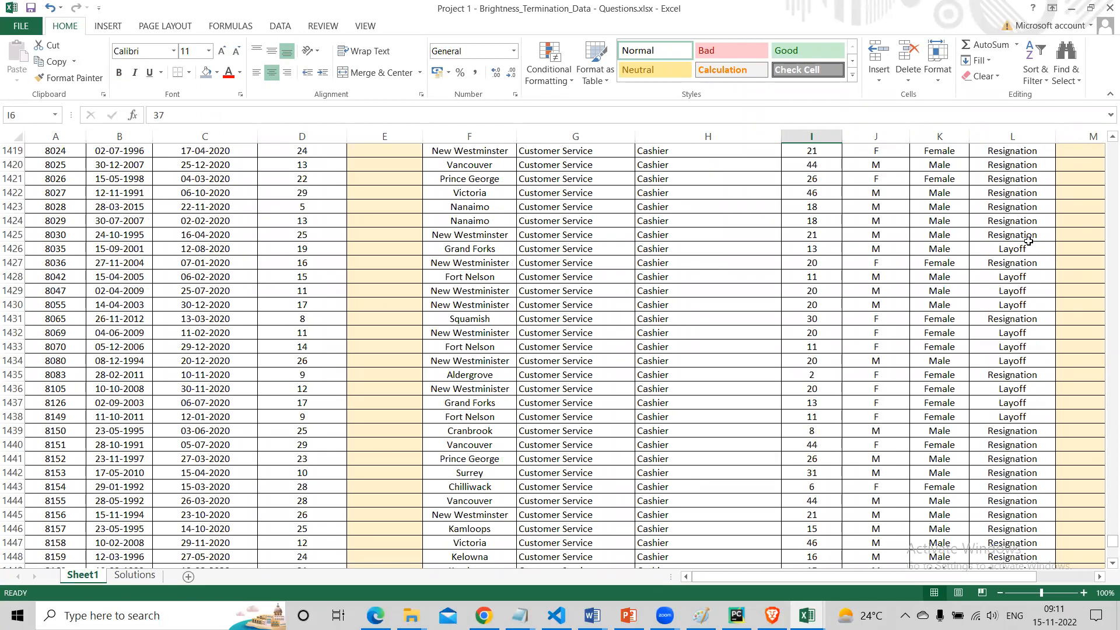
pyautogui.moveTo(1017, 263); pyautogui.dragTo(1019, 278)
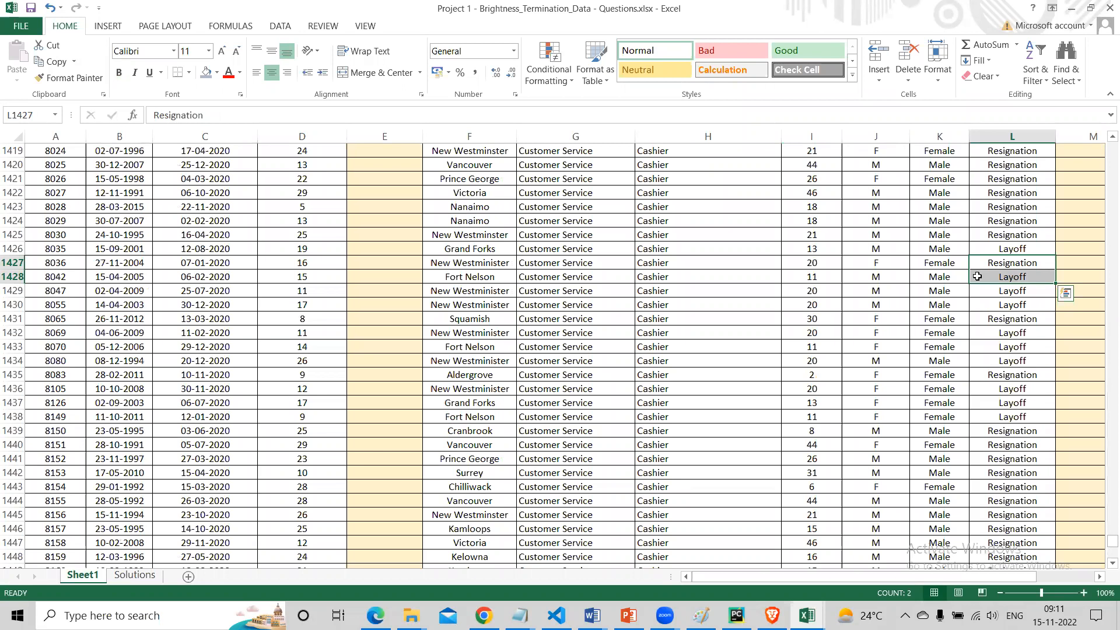
pyautogui.hotkey('ctrl', 'c')
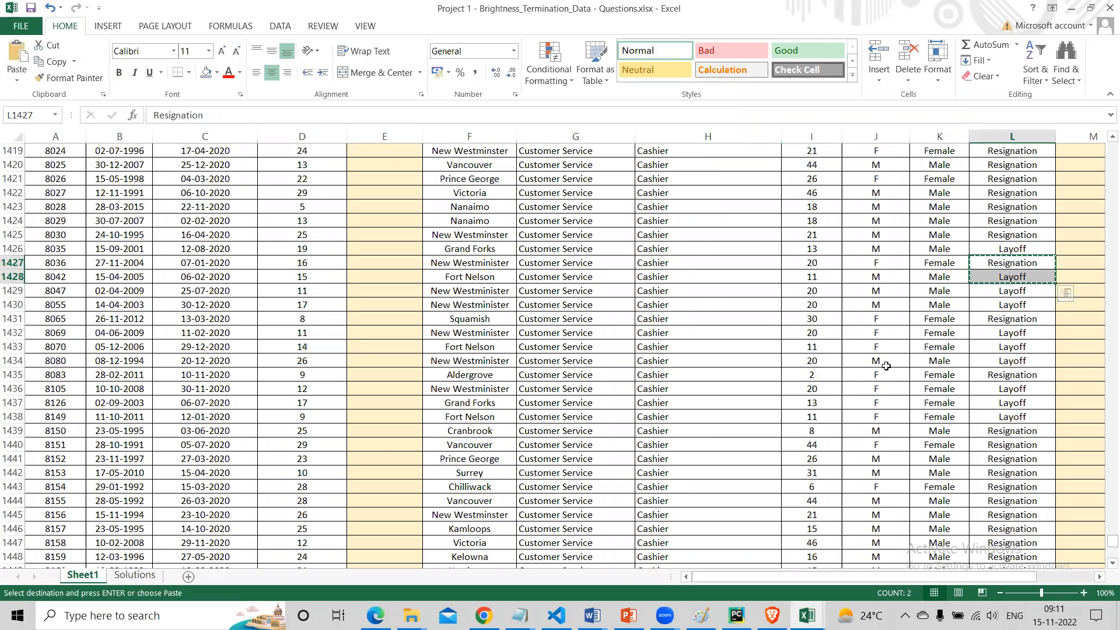
pyautogui.click(129, 575)
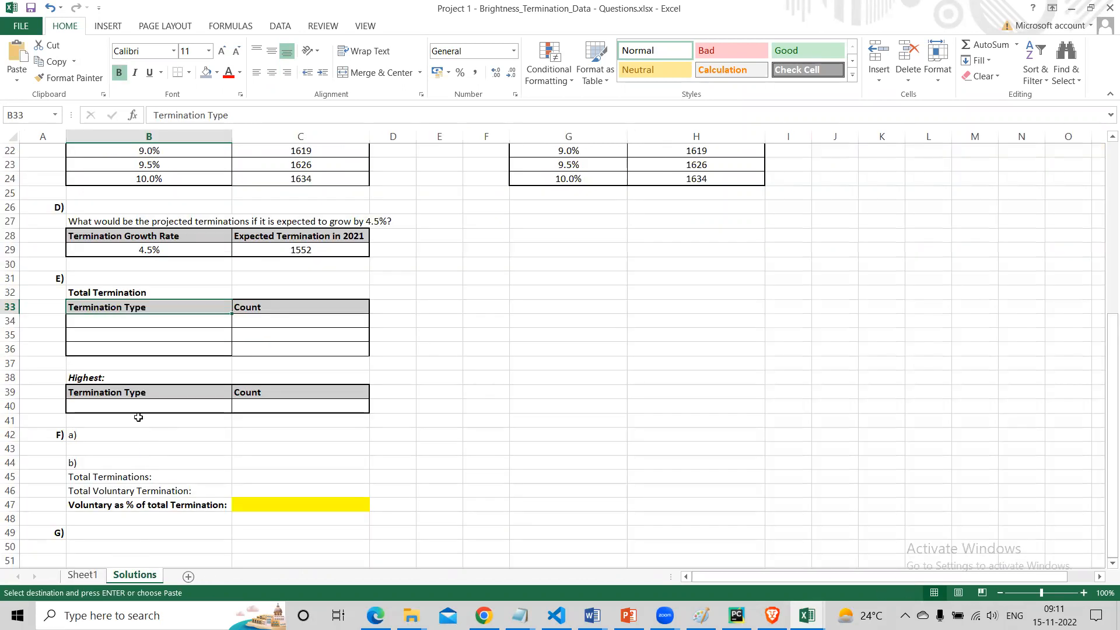
pyautogui.click(144, 325)
pyautogui.hotkey('ctrl', 'v')
# Copy a Retirement entry from the termreason_desc column of Sheet1 into B36 as the third termination type.
pyautogui.click(158, 348)
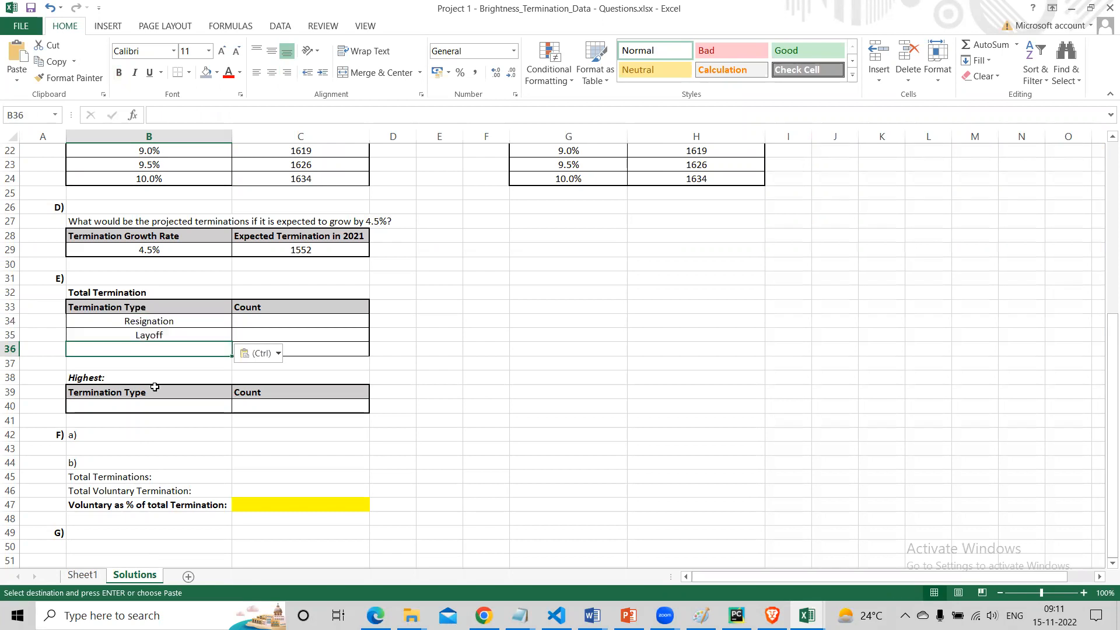
pyautogui.click(82, 575)
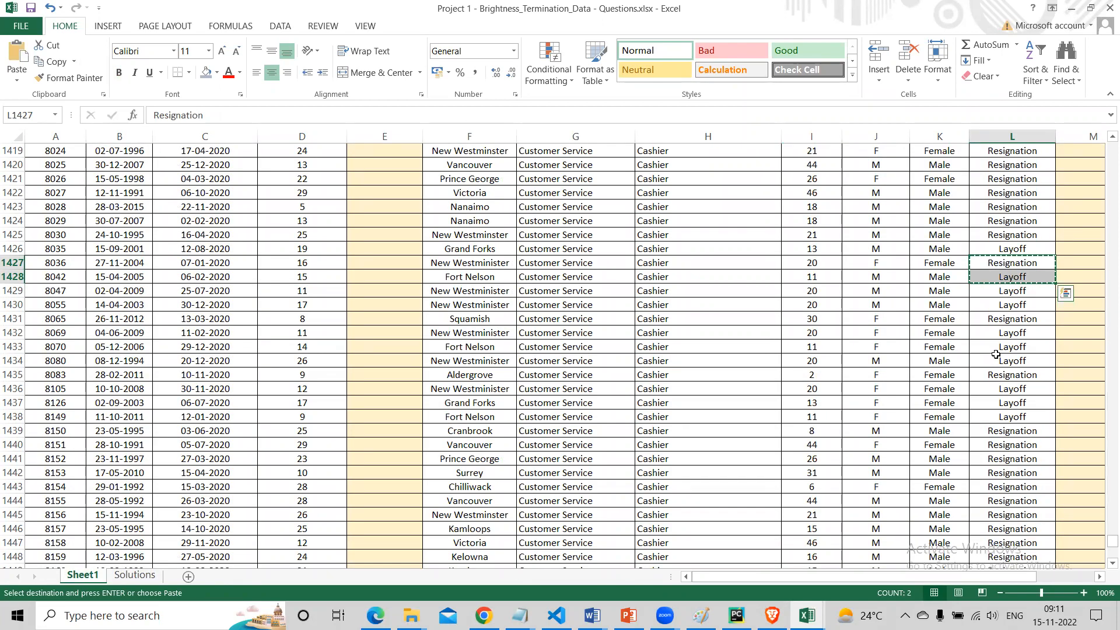
pyautogui.scroll(19, 995, 354)
pyautogui.scroll(20, 1017, 283)
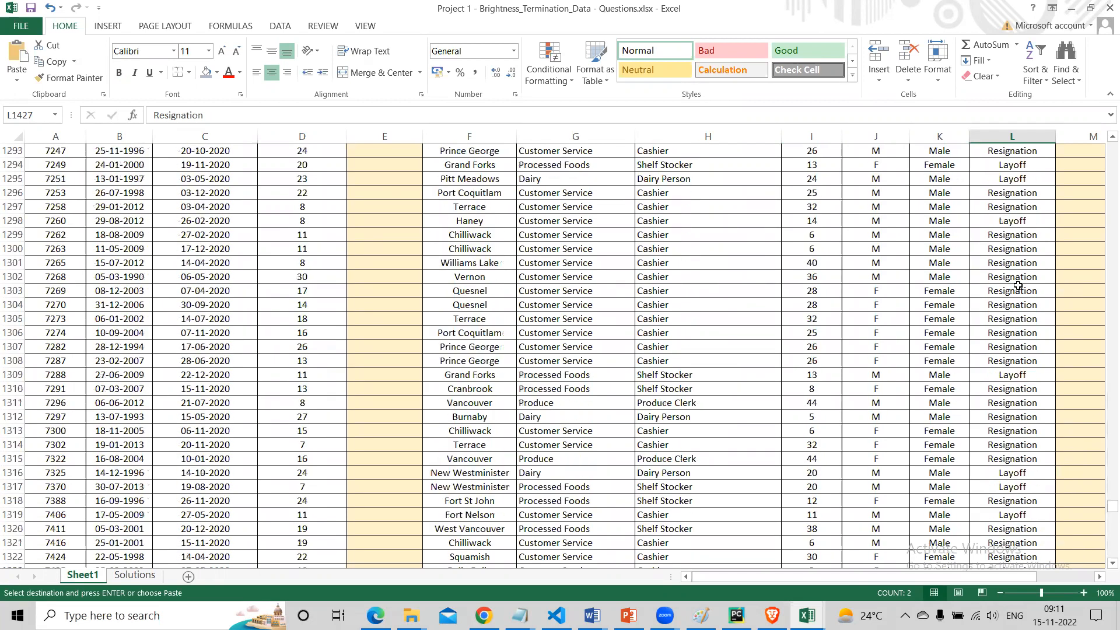
pyautogui.scroll(7, 1017, 286)
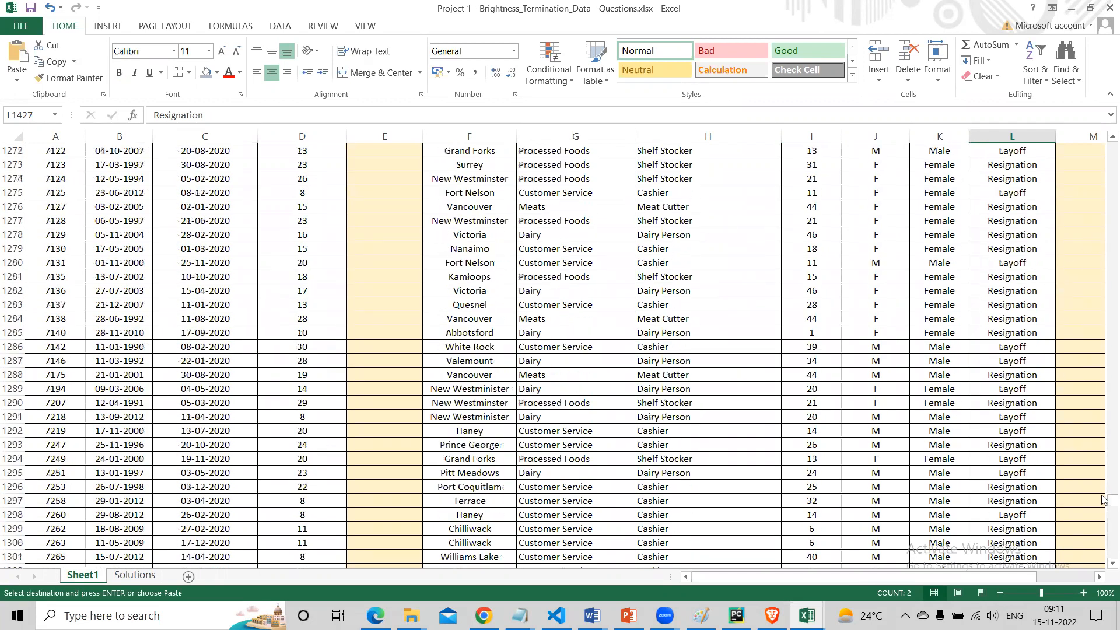
pyautogui.moveTo(1104, 505); pyautogui.dragTo(1105, 209)
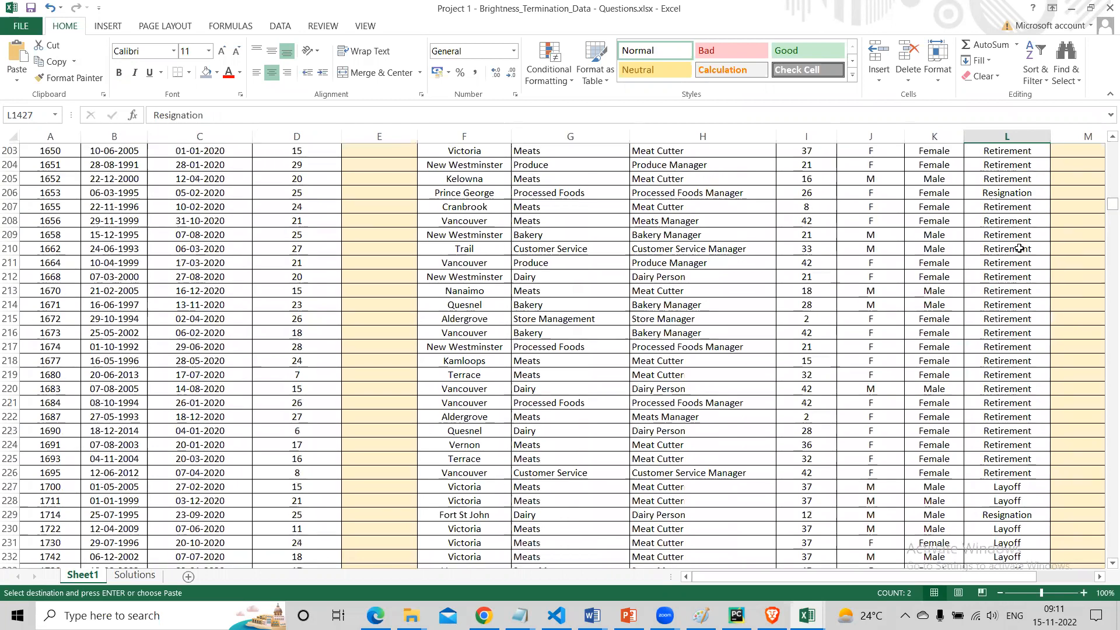
pyautogui.click(1000, 249)
pyautogui.hotkey('ctrl', 'c')
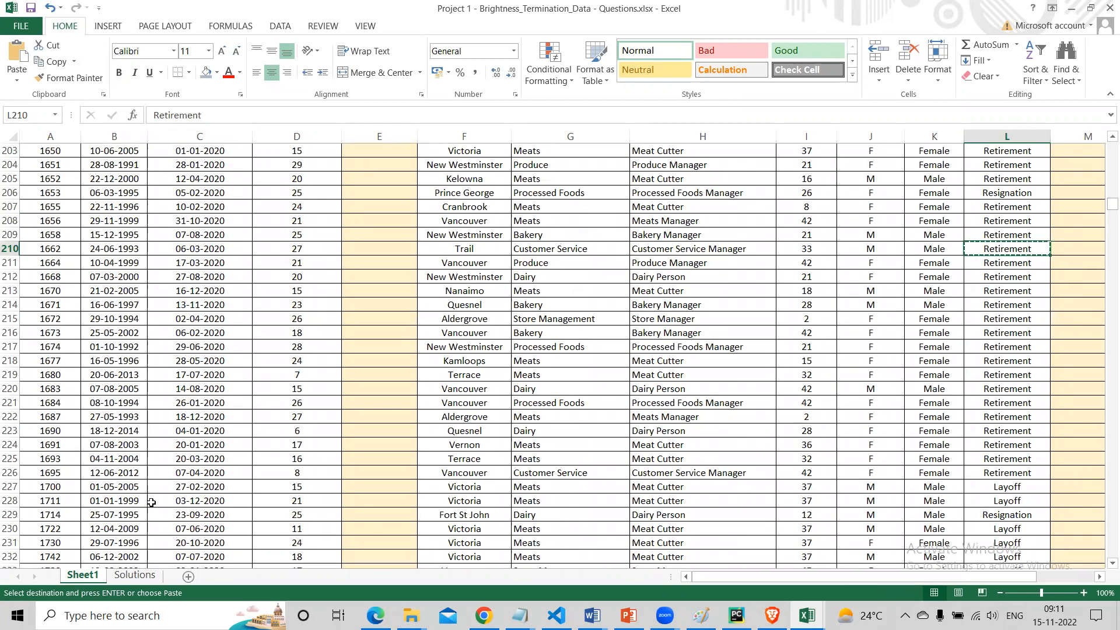
pyautogui.click(140, 575)
pyautogui.click(151, 350)
pyautogui.hotkey('ctrl', 'v')
# Enter =COUNTIF(Sheet1!L2:L1486,"*") in C34 as the Resignation count.
pyautogui.click(300, 318)
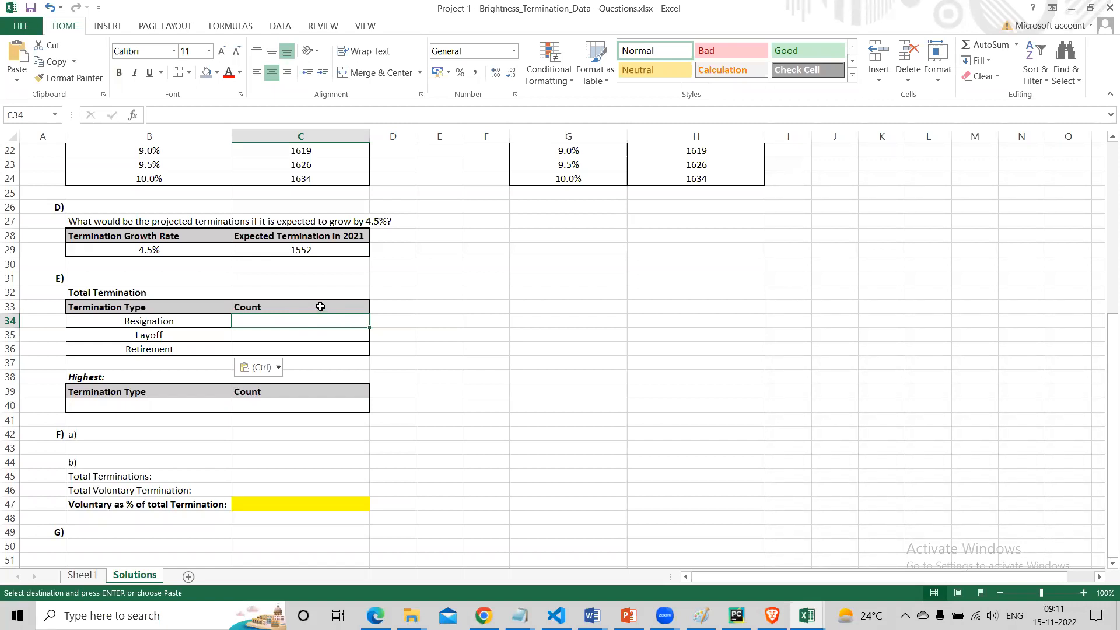
pyautogui.write('=c')
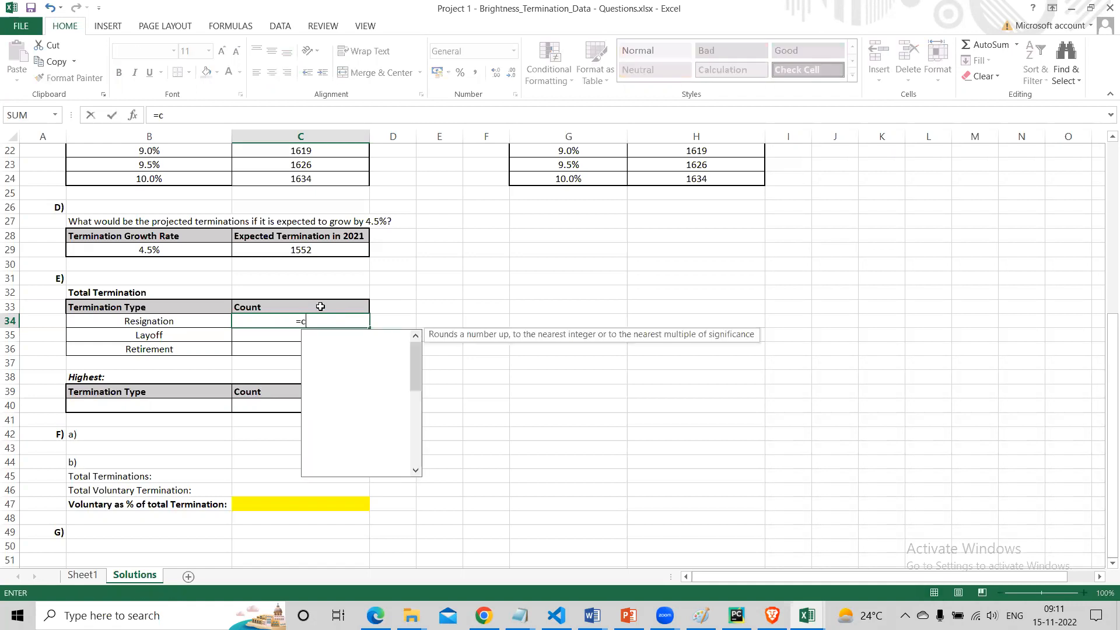
pyautogui.write('ountif')
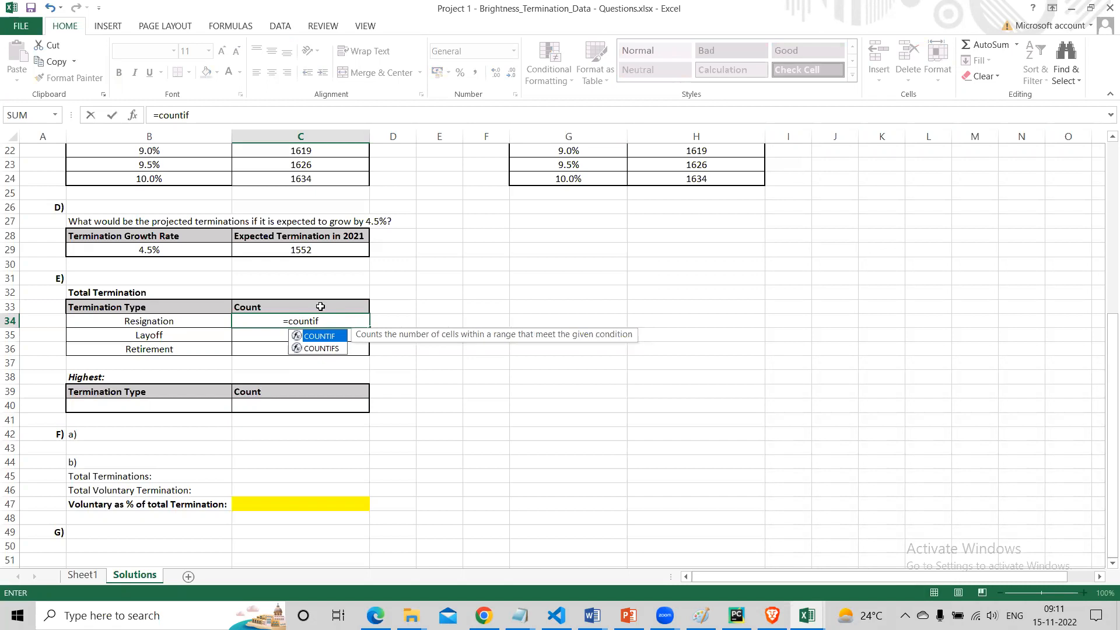
pyautogui.write('(')
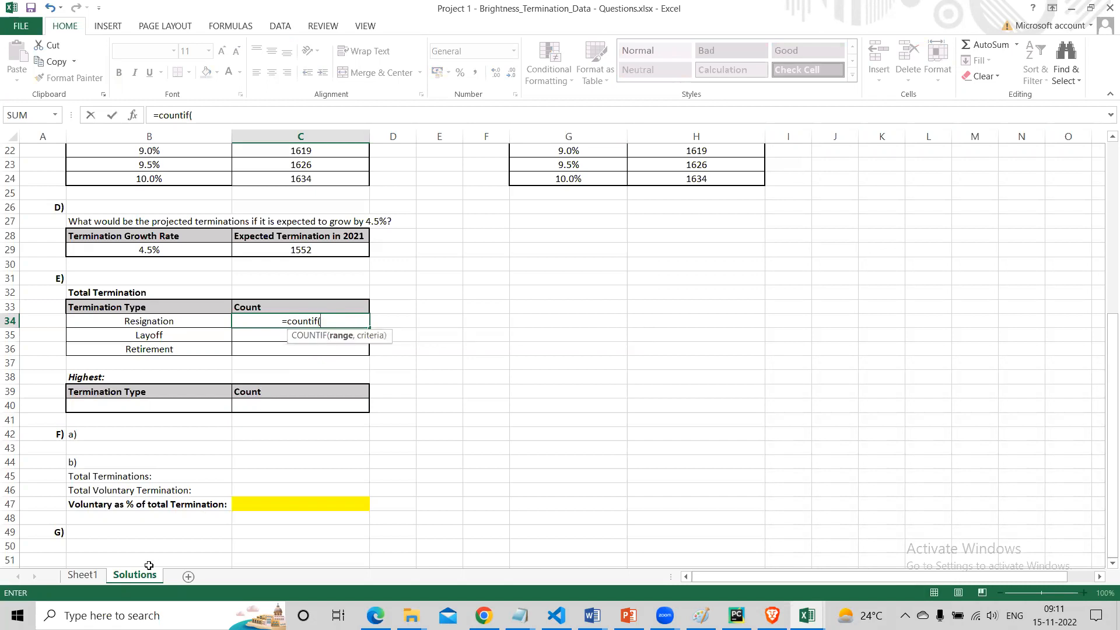
pyautogui.click(83, 575)
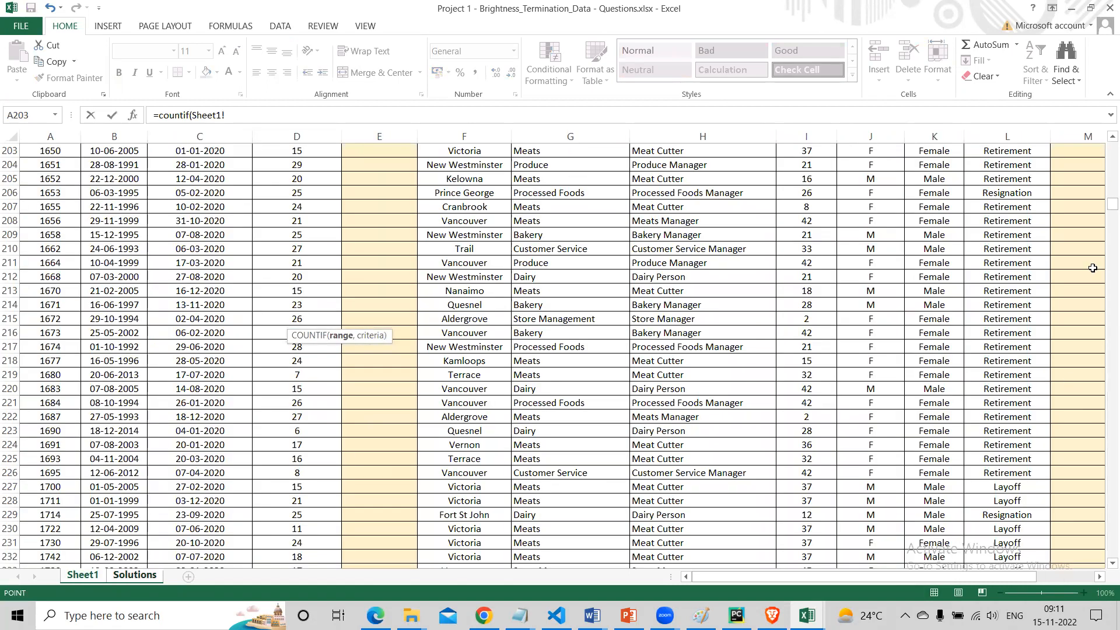
pyautogui.moveTo(1110, 204); pyautogui.dragTo(1106, 142)
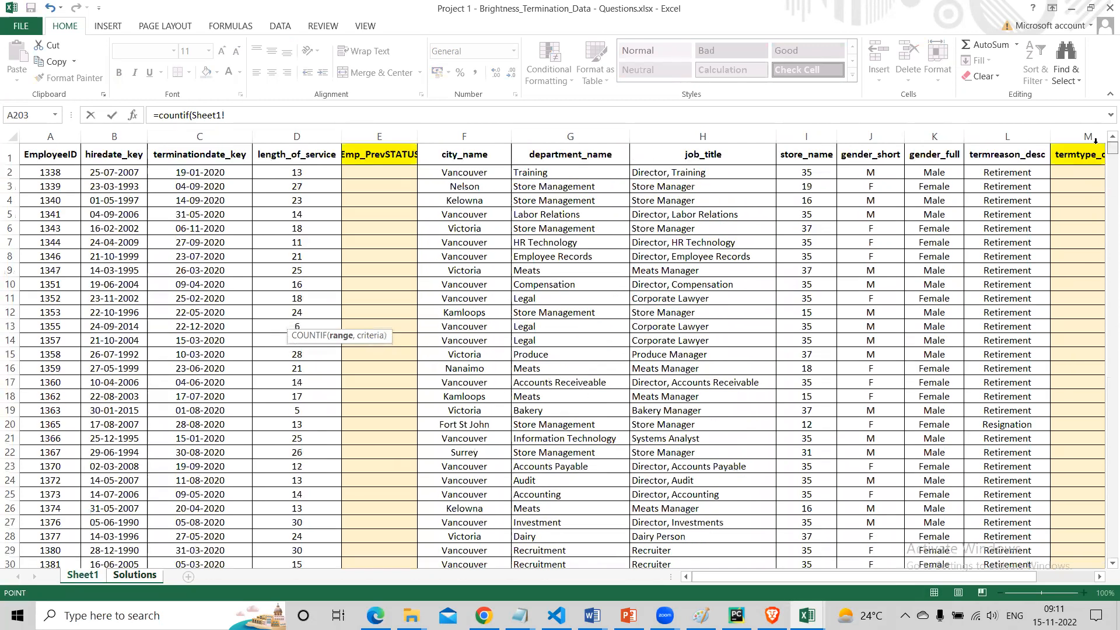
pyautogui.moveTo(1011, 172); pyautogui.dragTo(1006, 545)
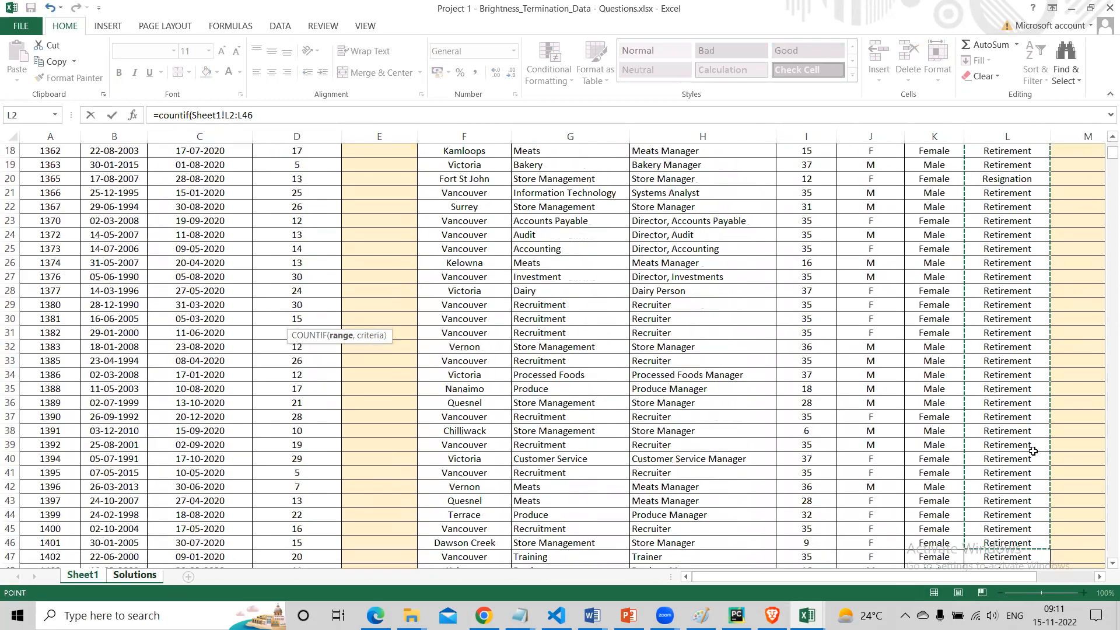
pyautogui.hotkey('ctrl', 'shift', 'Down')
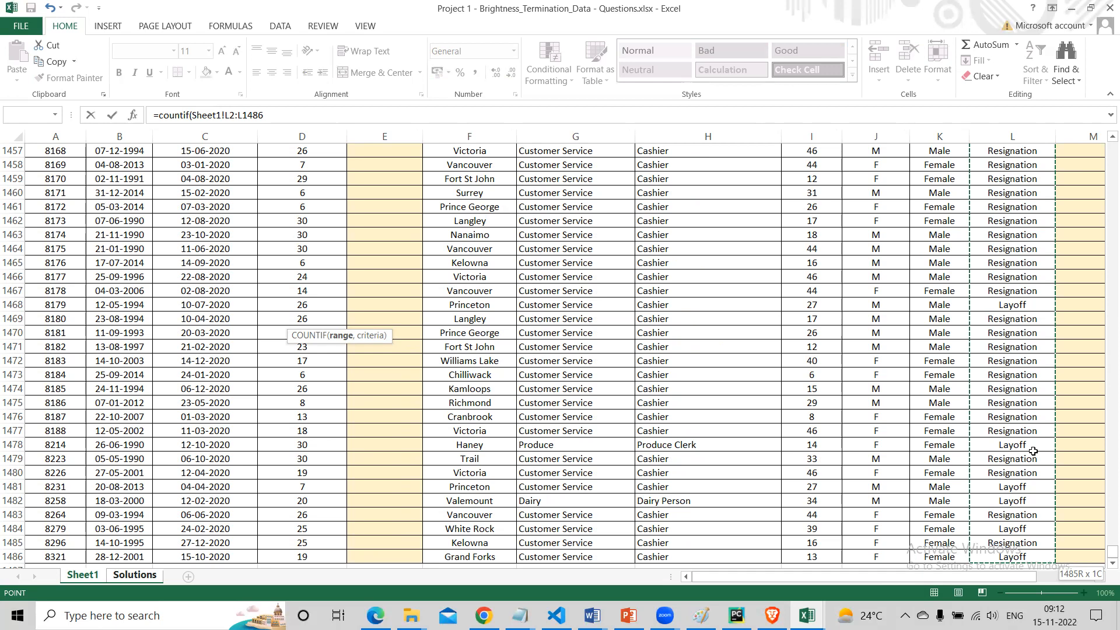
pyautogui.click(300, 115)
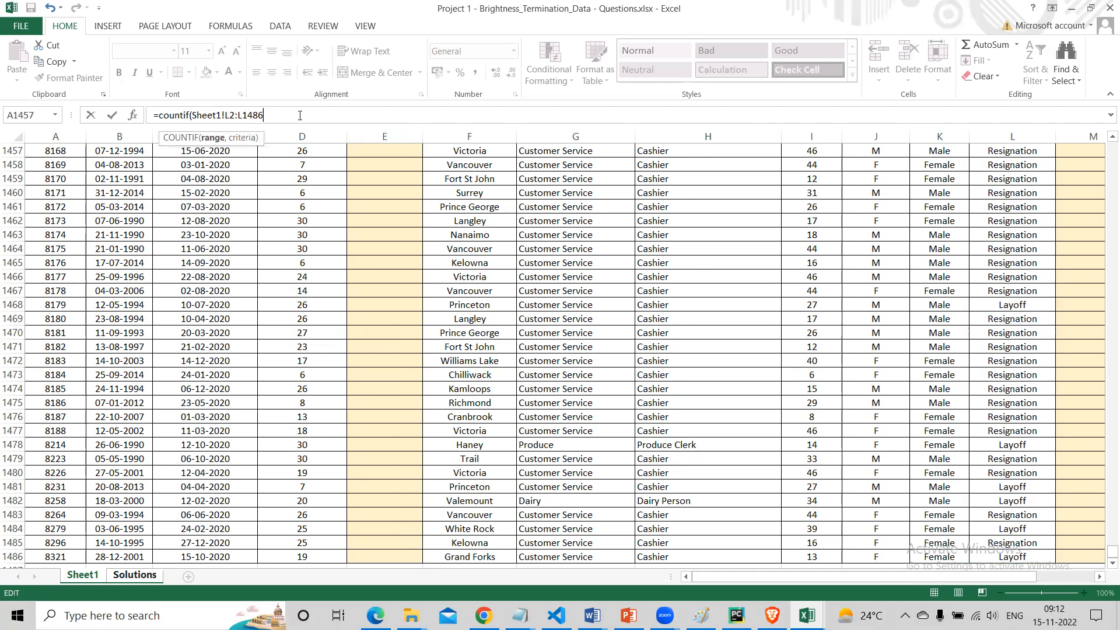
pyautogui.write(',"*")')
pyautogui.press('Return')
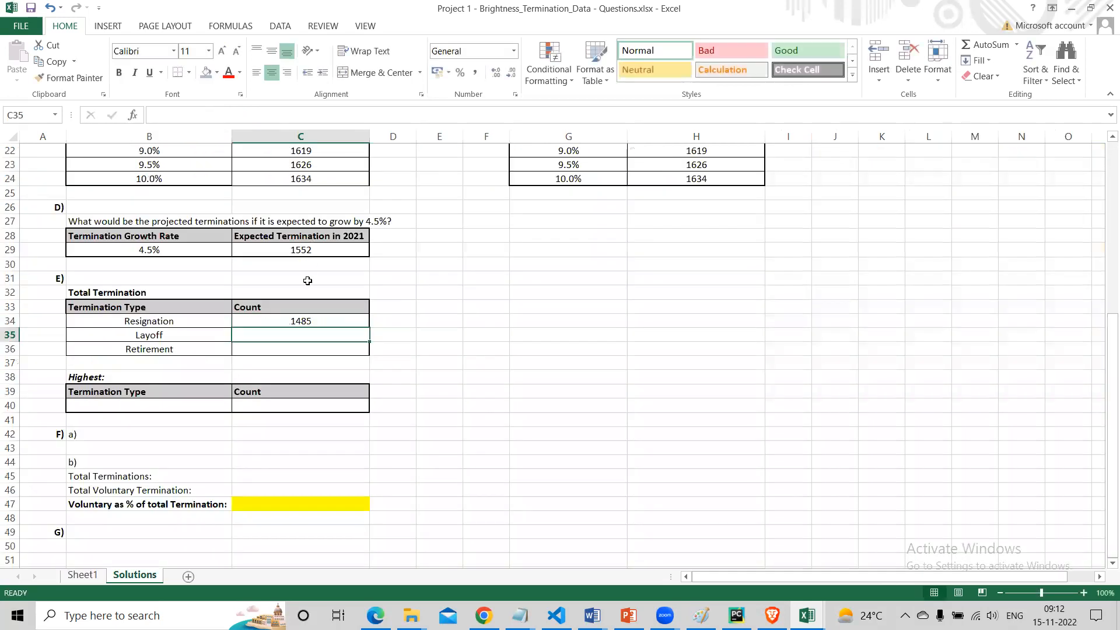
# Replace the "*" criterion in C34's COUNTIF formula with a reference to B34 and accept the formula correction.
pyautogui.click(284, 320)
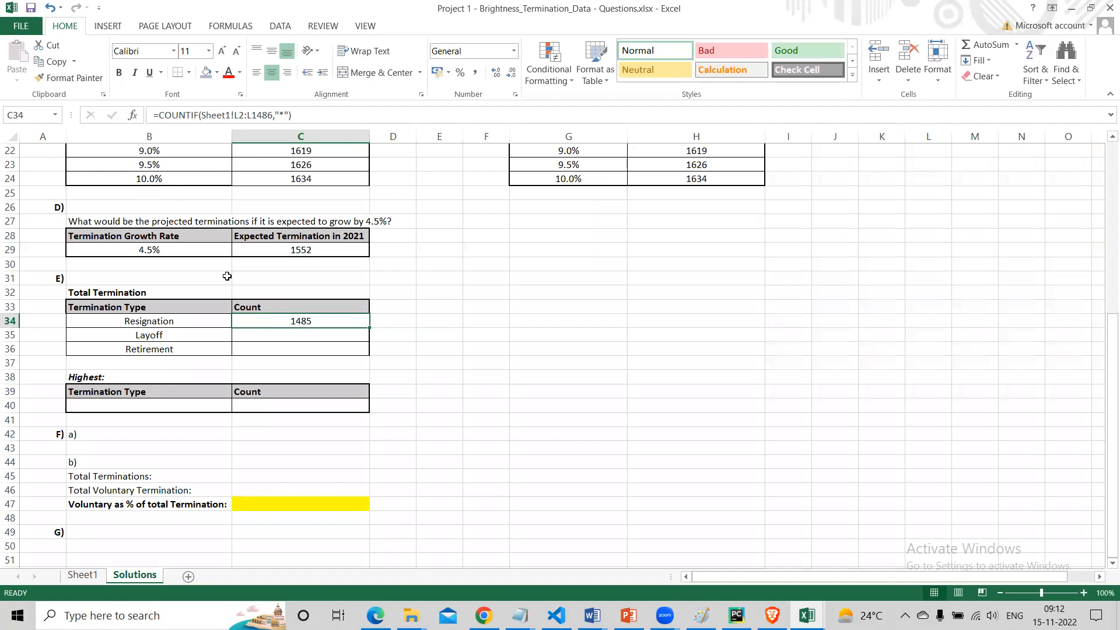
pyautogui.click(289, 115)
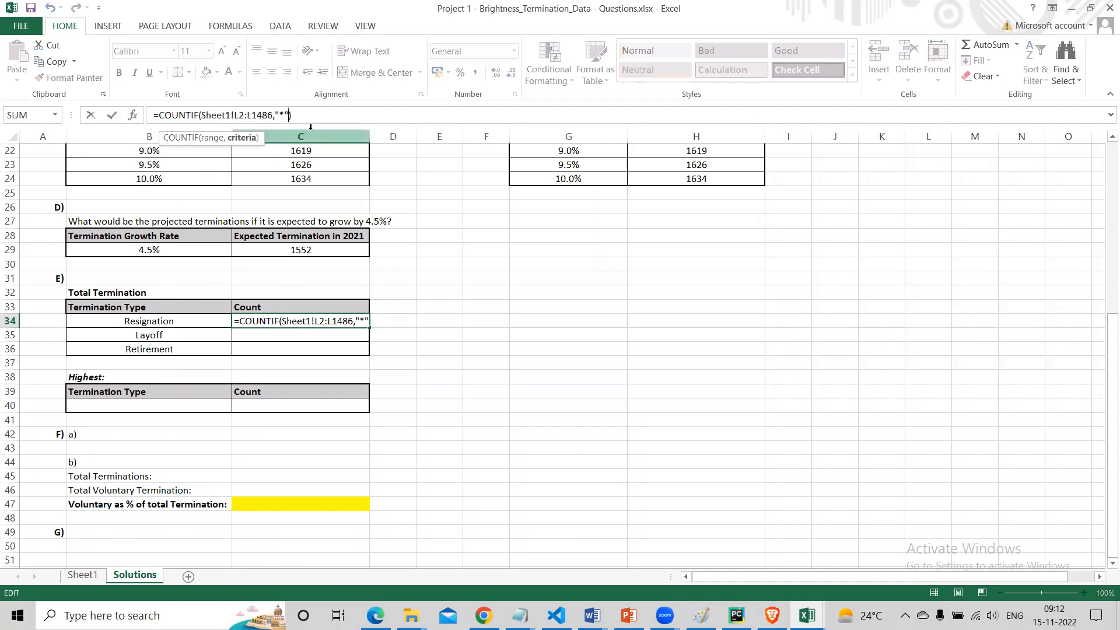
pyautogui.press('BackSpace')
pyautogui.press('BackSpace')
pyautogui.press('BackSpace')
pyautogui.click(167, 323)
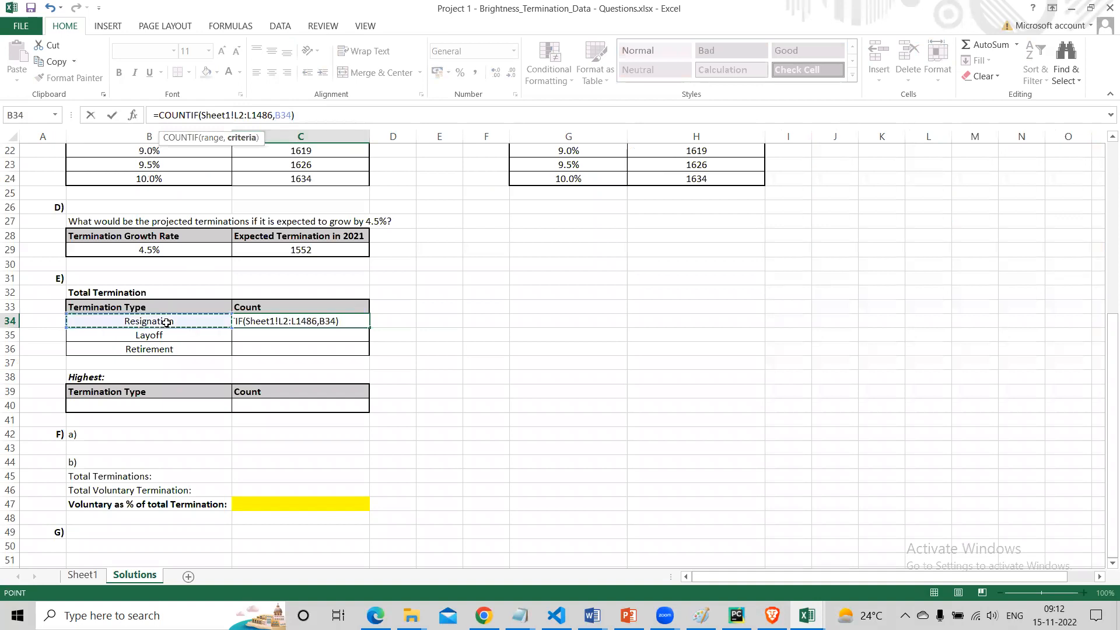
pyautogui.write(')')
pyautogui.press('Return')
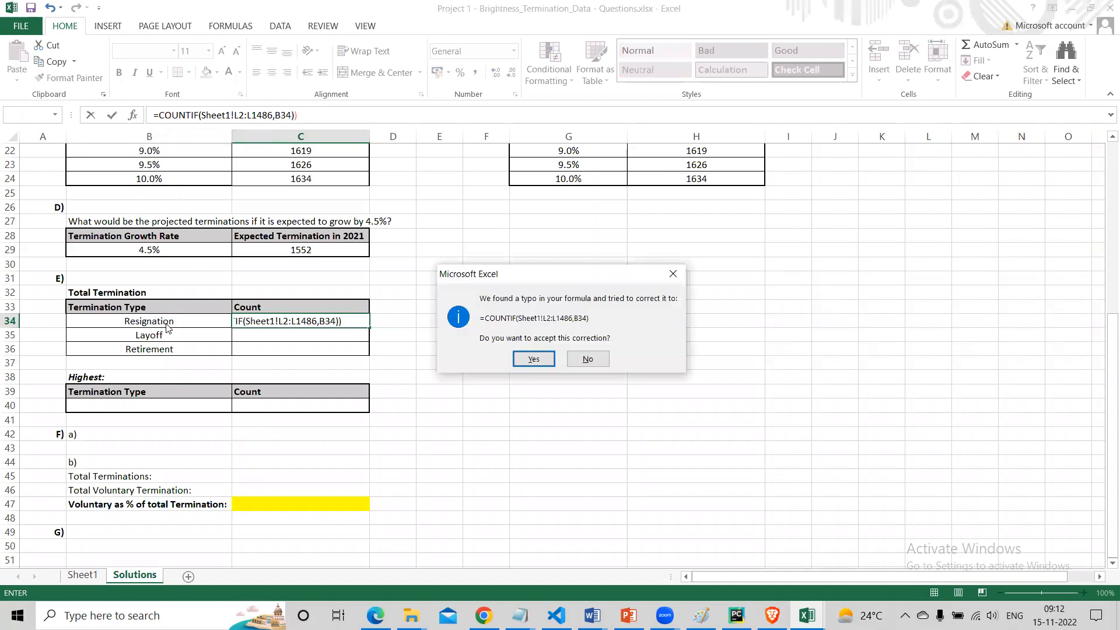
pyautogui.press('Return')
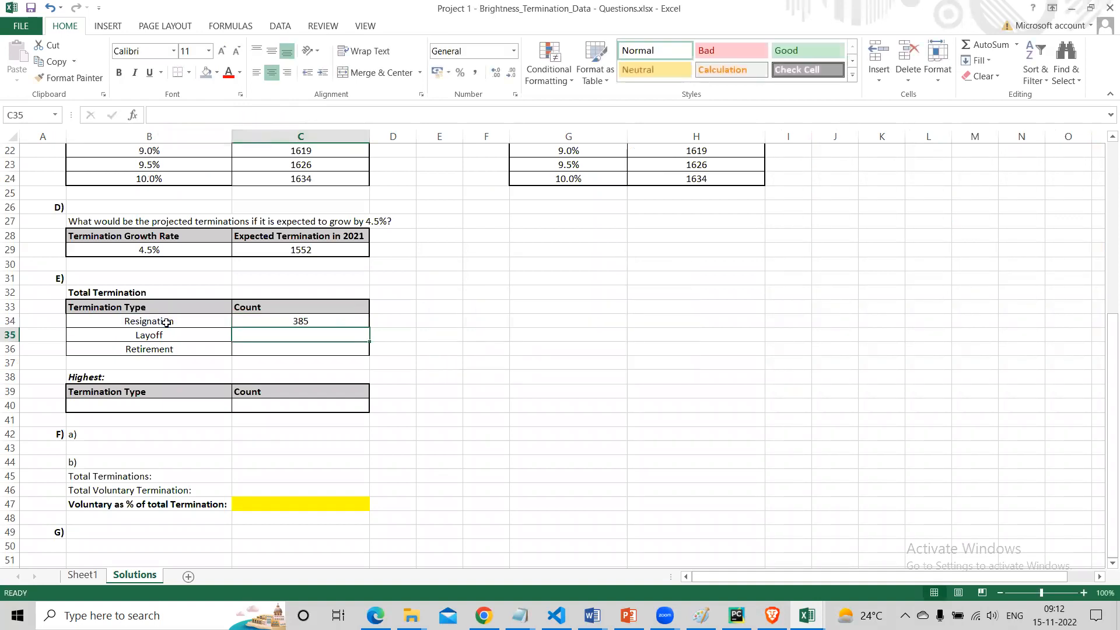
# Make the COUNTIF range in C34 absolute as Sheet1!$L$2:$L$1486.
pyautogui.click(328, 320)
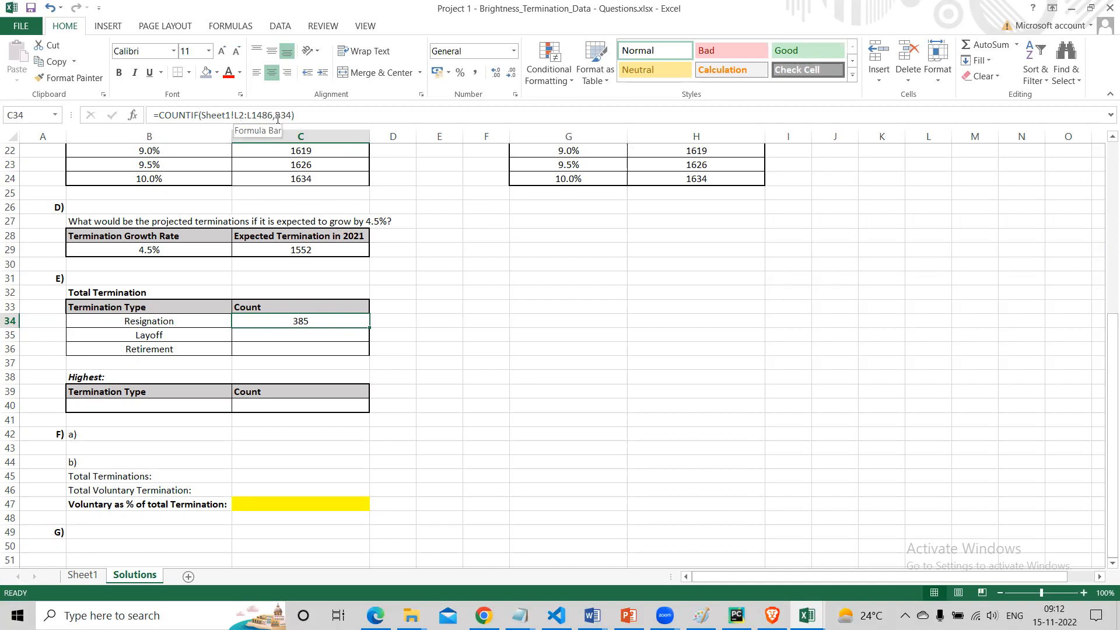
pyautogui.click(239, 116)
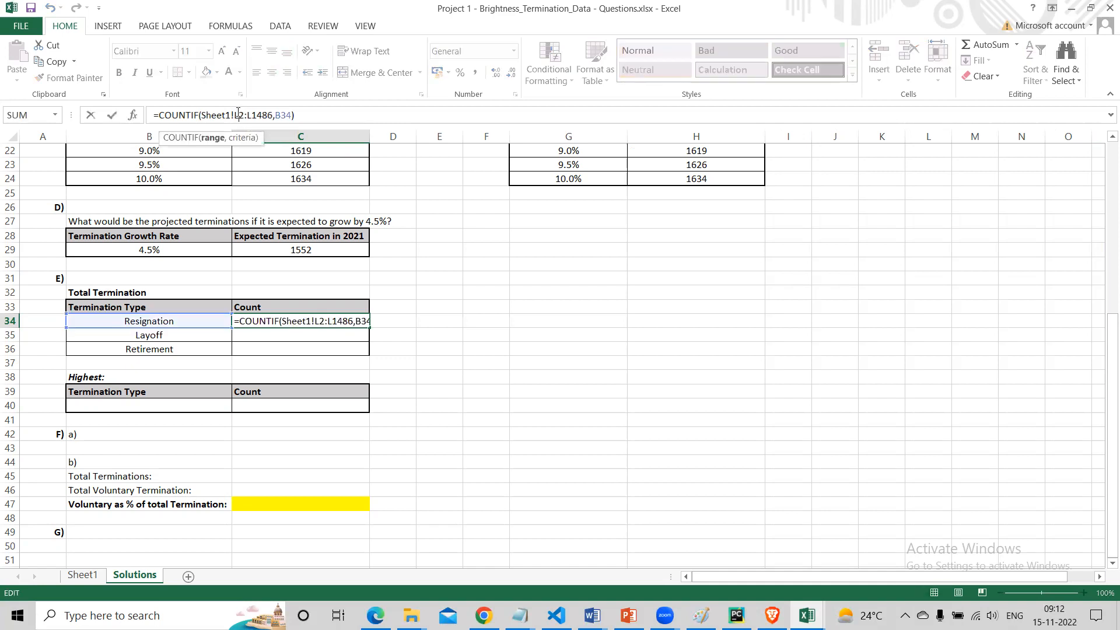
pyautogui.doubleClick(238, 115)
pyautogui.press('F4')
pyautogui.doubleClick(277, 114)
pyautogui.press('F4')
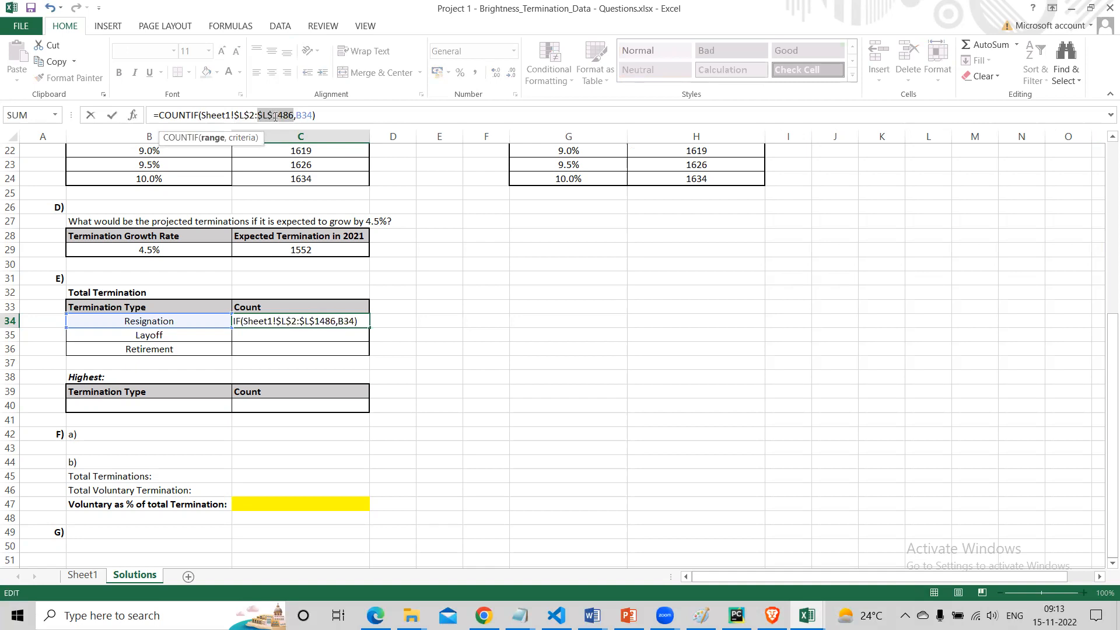
pyautogui.press('Return')
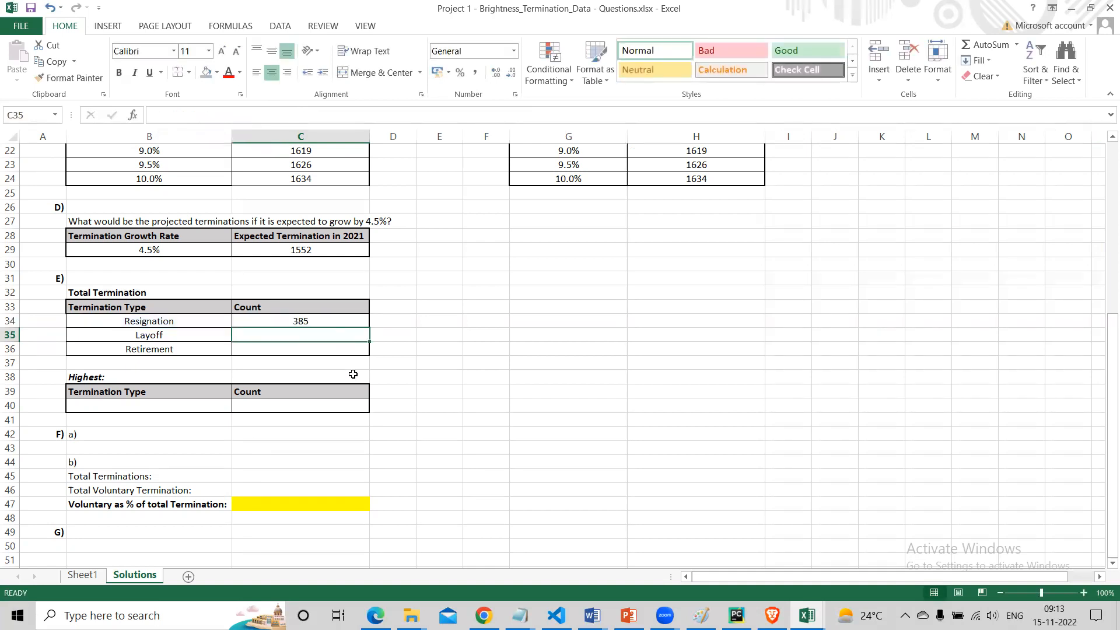
# Fill the COUNTIF formula from C34 down to the Layoff and Retirement rows.
pyautogui.click(360, 323)
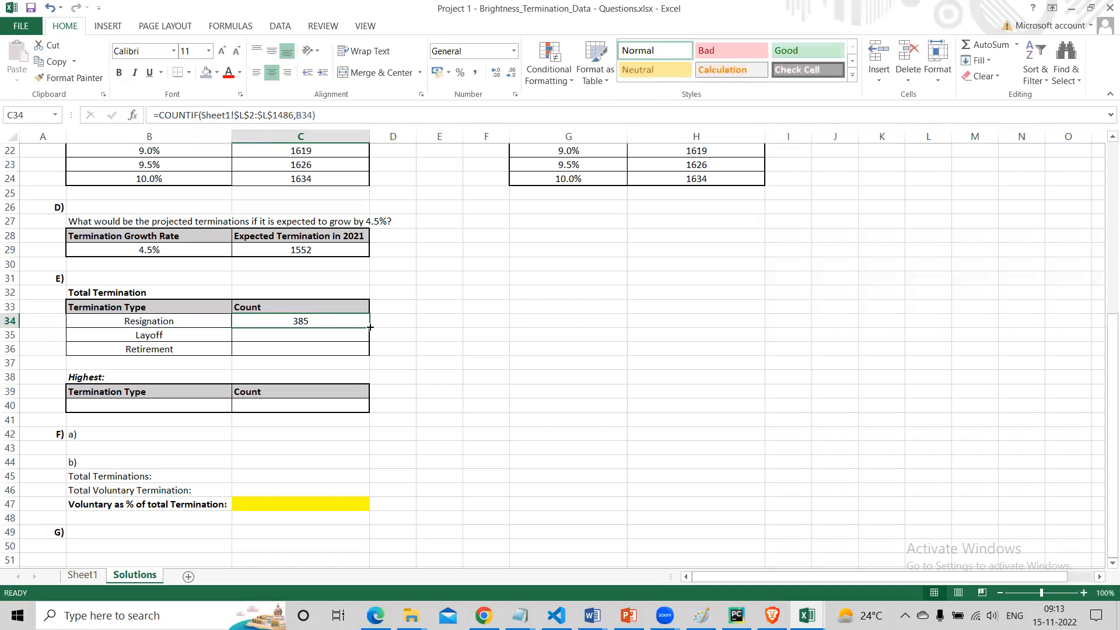
pyautogui.doubleClick(370, 328)
pyautogui.click(424, 344)
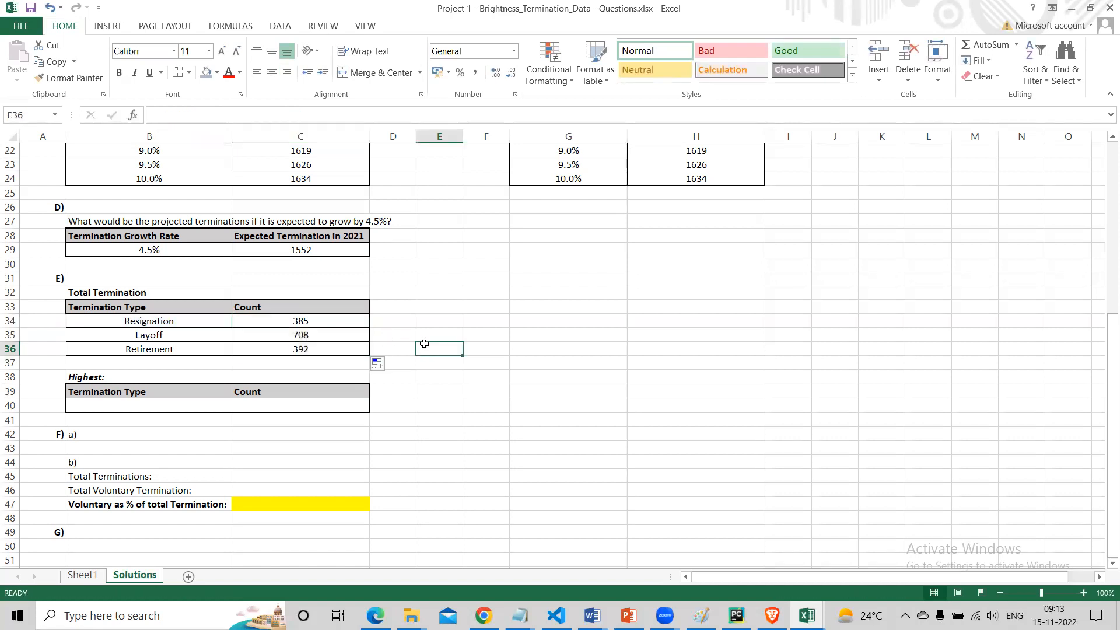
# Check the sum of the counts in C34:C36 against the Total Termination in C4, then select C40 in the Highest table.
pyautogui.moveTo(320, 319); pyautogui.dragTo(318, 349)
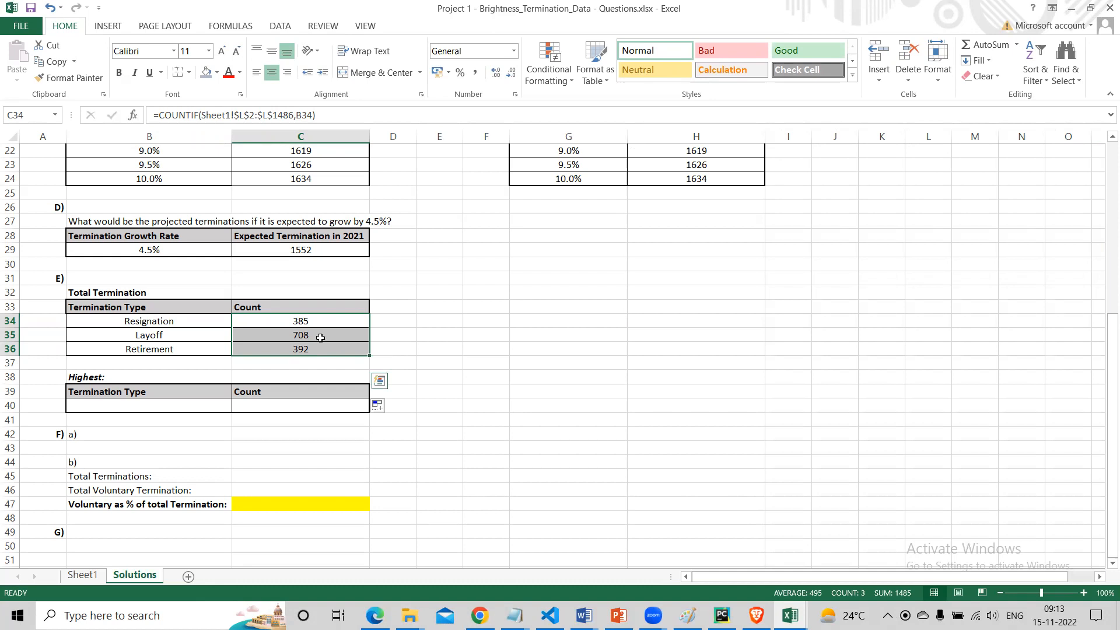
pyautogui.scroll(7, 309, 335)
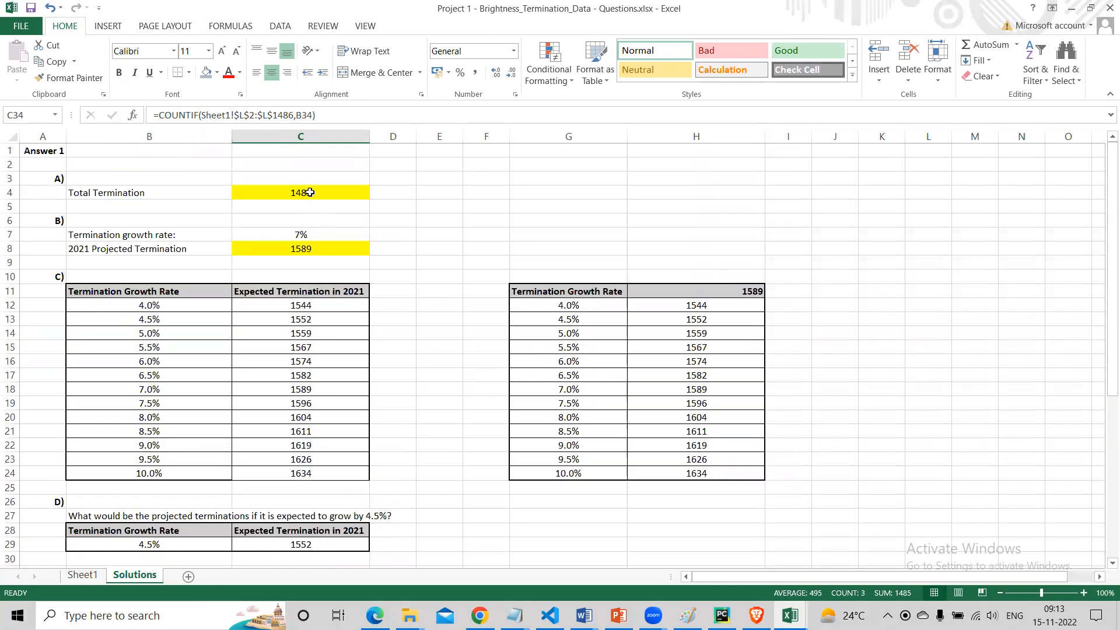
pyautogui.scroll(-8, 379, 386)
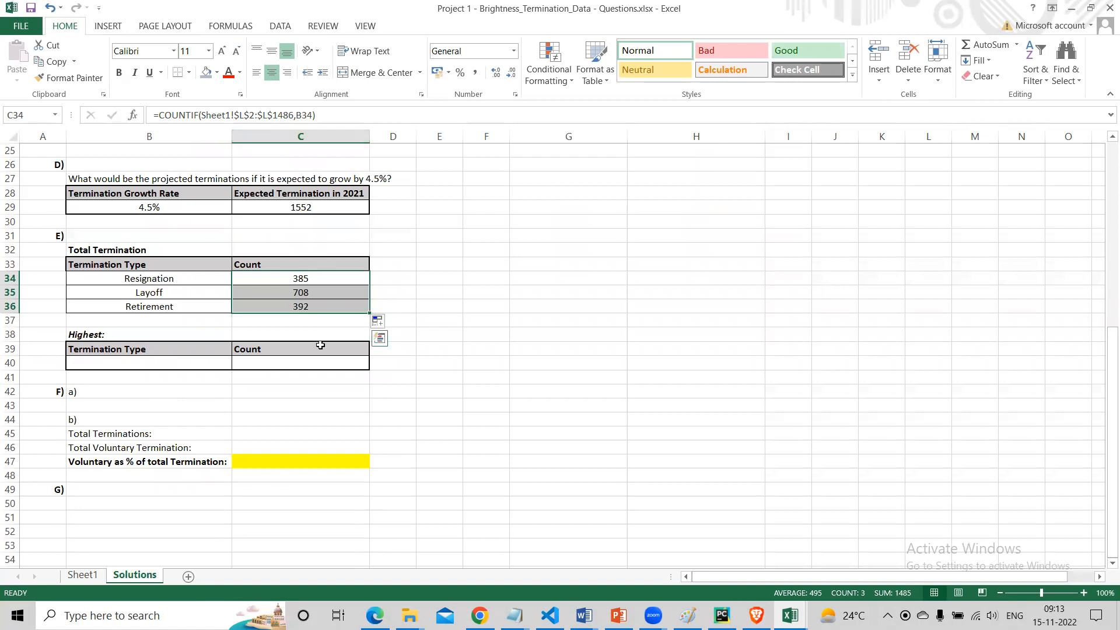
pyautogui.click(254, 359)
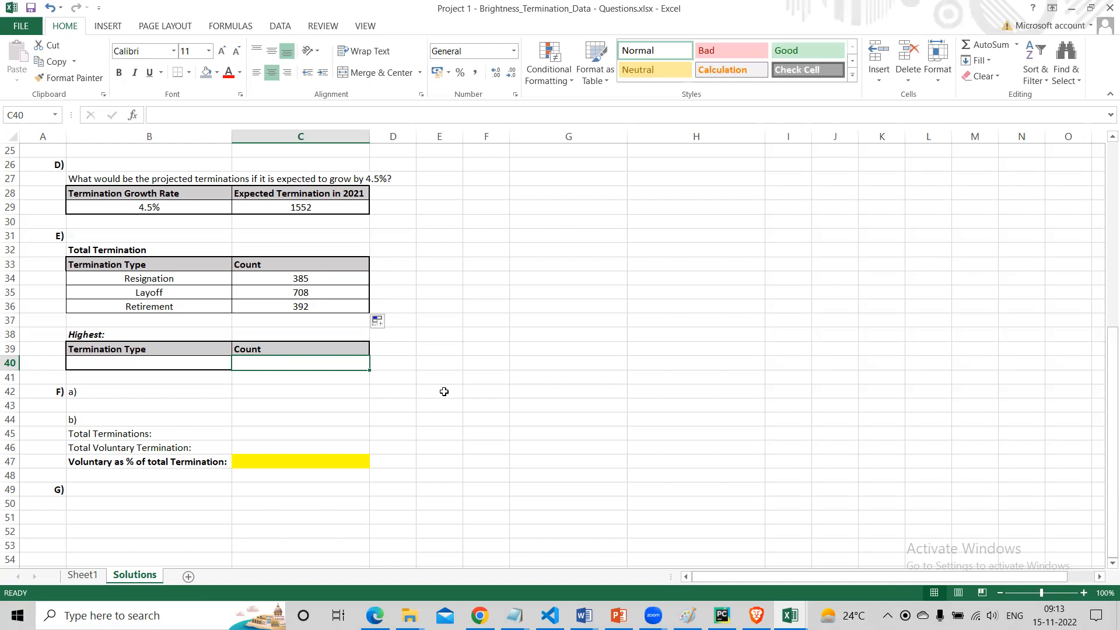
# Calculate the highest termination count in C40 with a MAX formula over C34:C36.
pyautogui.write('=max(')
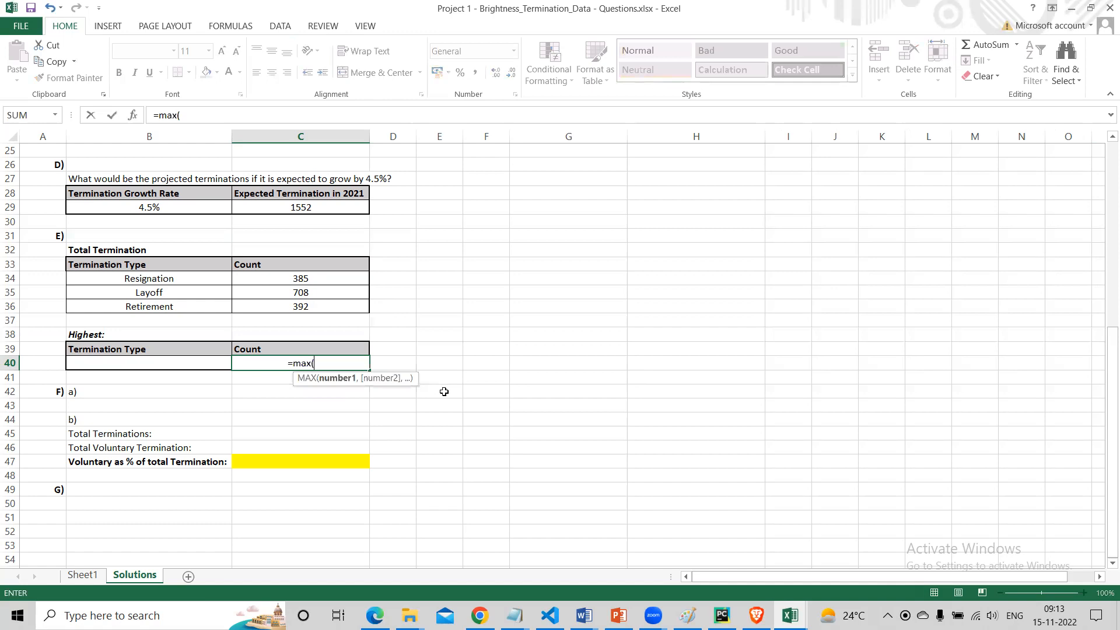
pyautogui.moveTo(275, 278); pyautogui.dragTo(277, 303)
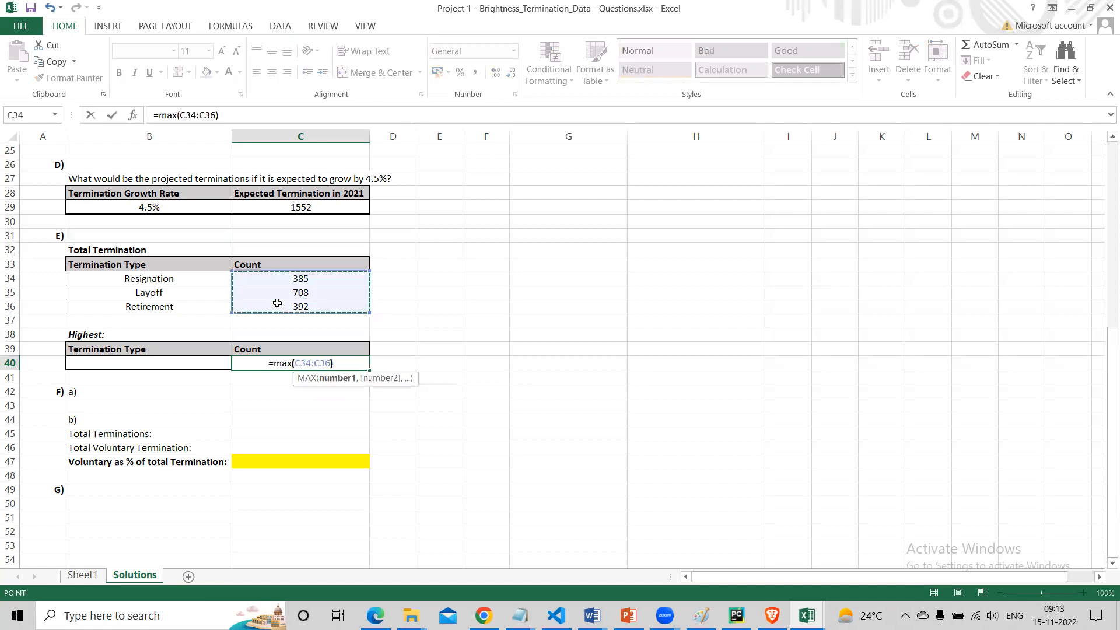
pyautogui.press('Return')
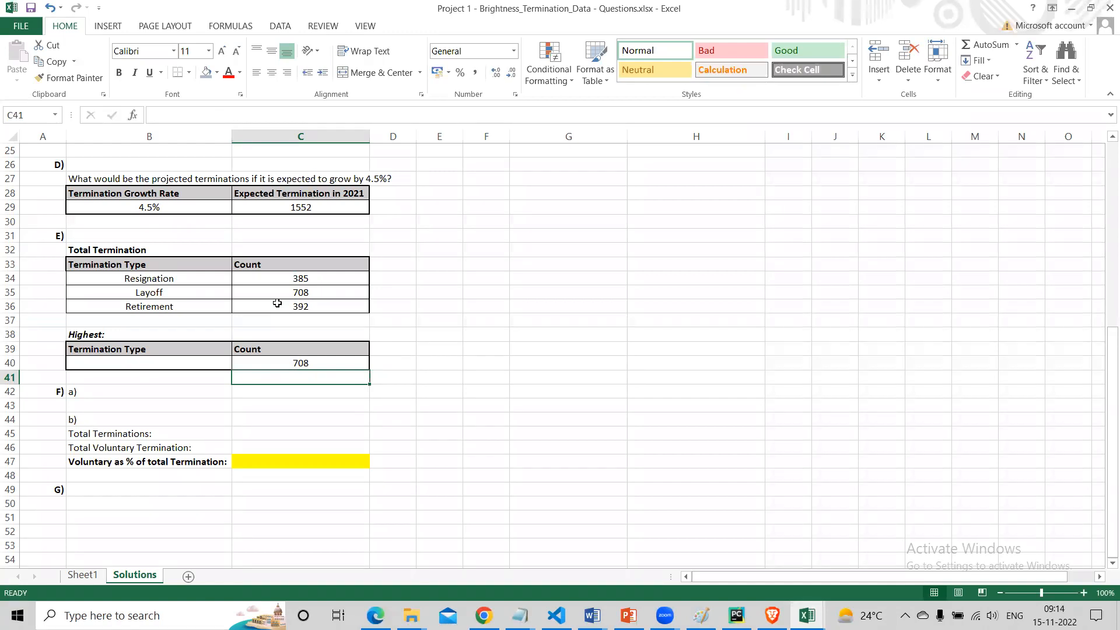
# Copy the Termination Type column B33:B36 to D33, beside the Count column of the Total Termination table.
pyautogui.click(179, 362)
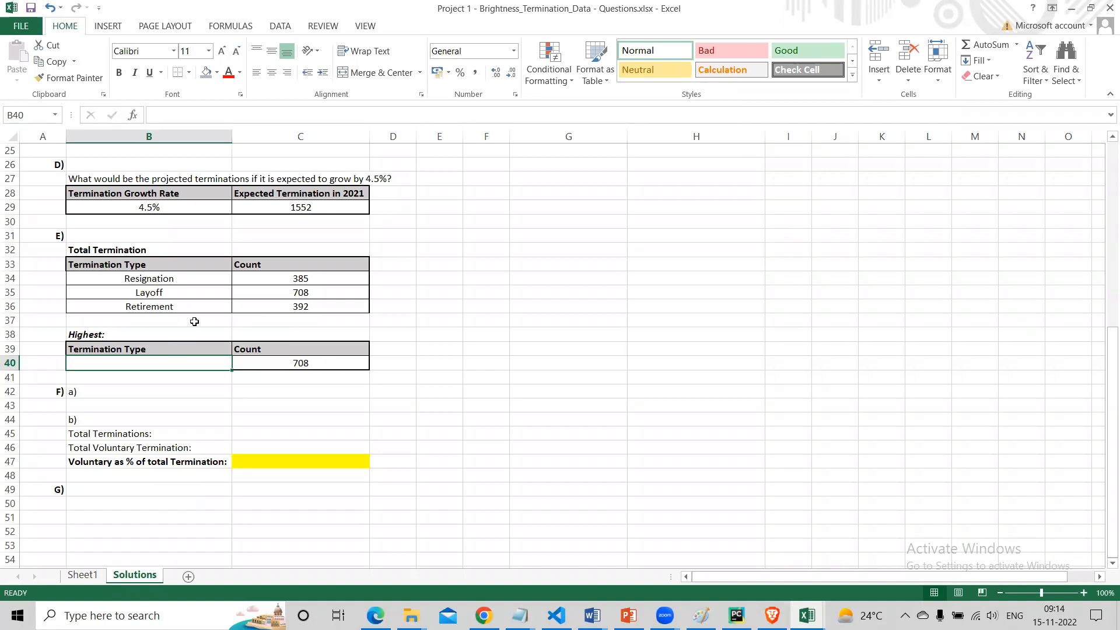
pyautogui.click(310, 365)
pyautogui.moveTo(305, 280); pyautogui.dragTo(303, 311)
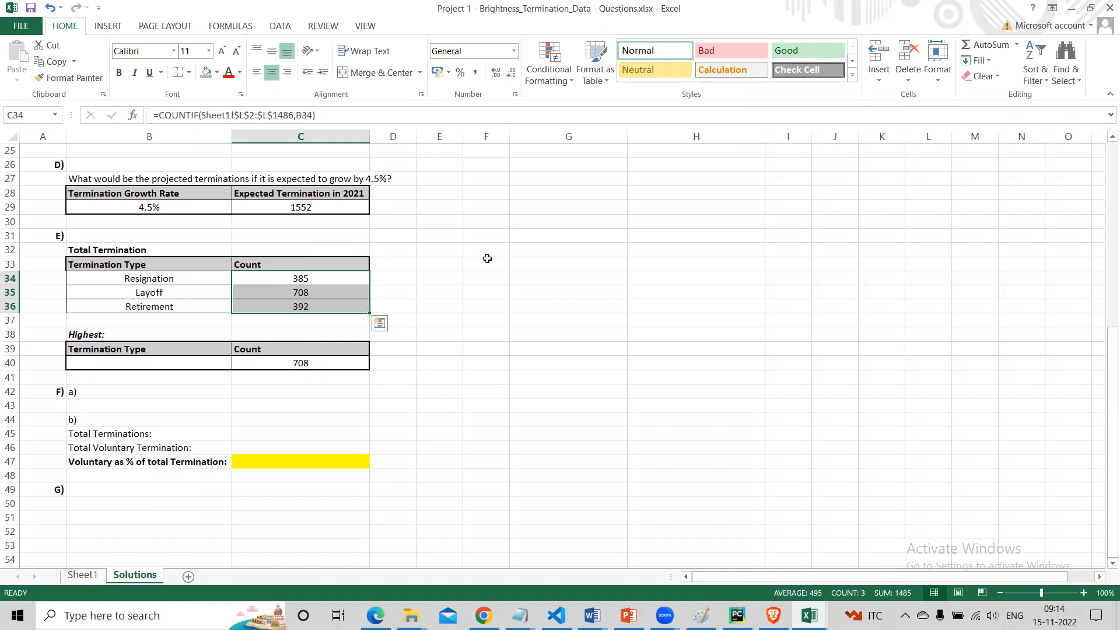
pyautogui.moveTo(169, 265); pyautogui.dragTo(169, 301)
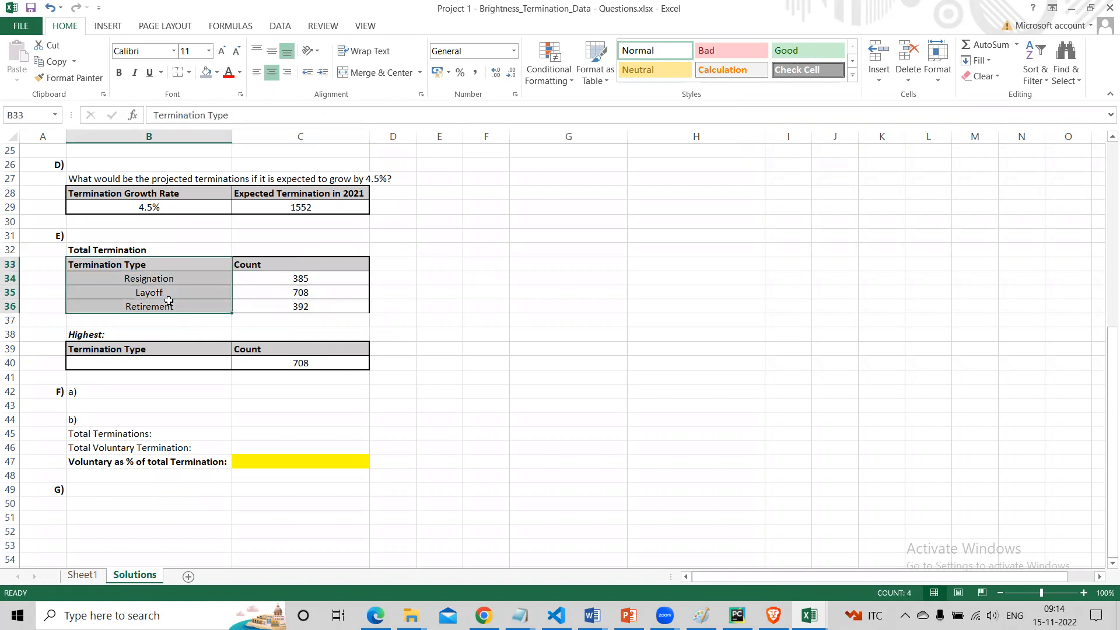
pyautogui.hotkey('ctrl', 'c')
pyautogui.click(385, 264)
pyautogui.hotkey('ctrl', 'v')
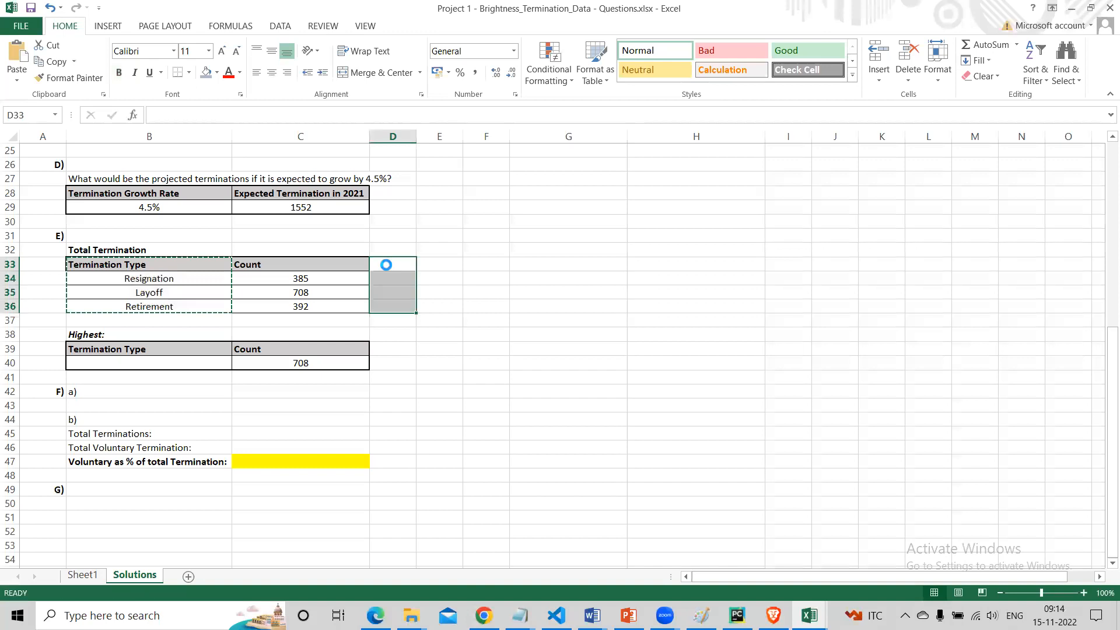
# Enter a VLOOKUP formula in B40 that looks up C40 in C34:D36 and returns column 2.
pyautogui.click(182, 366)
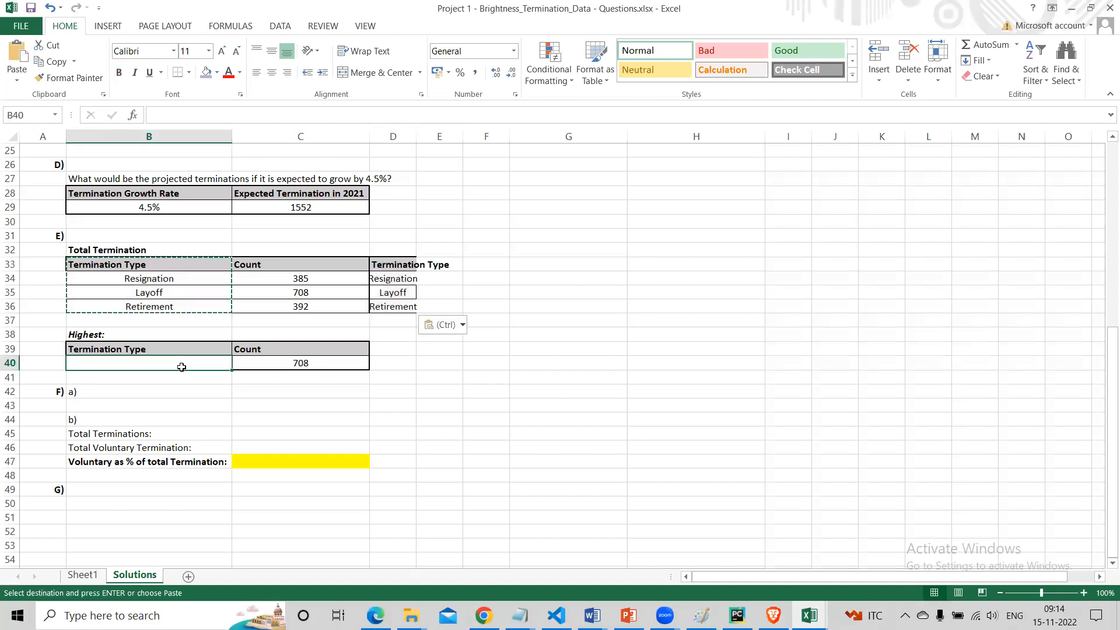
pyautogui.write('=v')
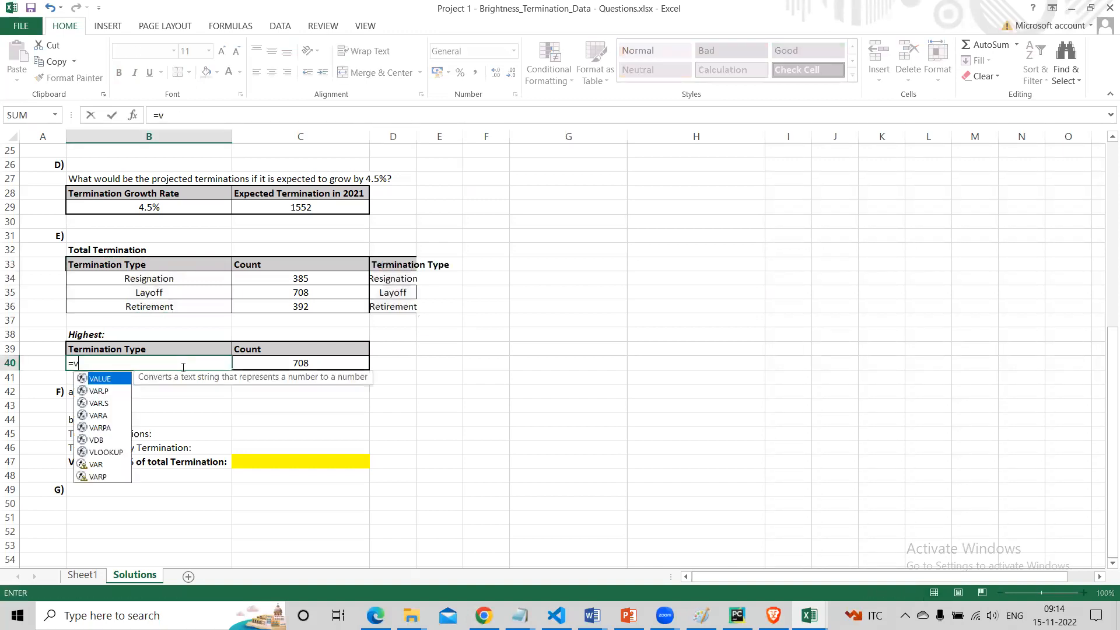
pyautogui.write('lookup(')
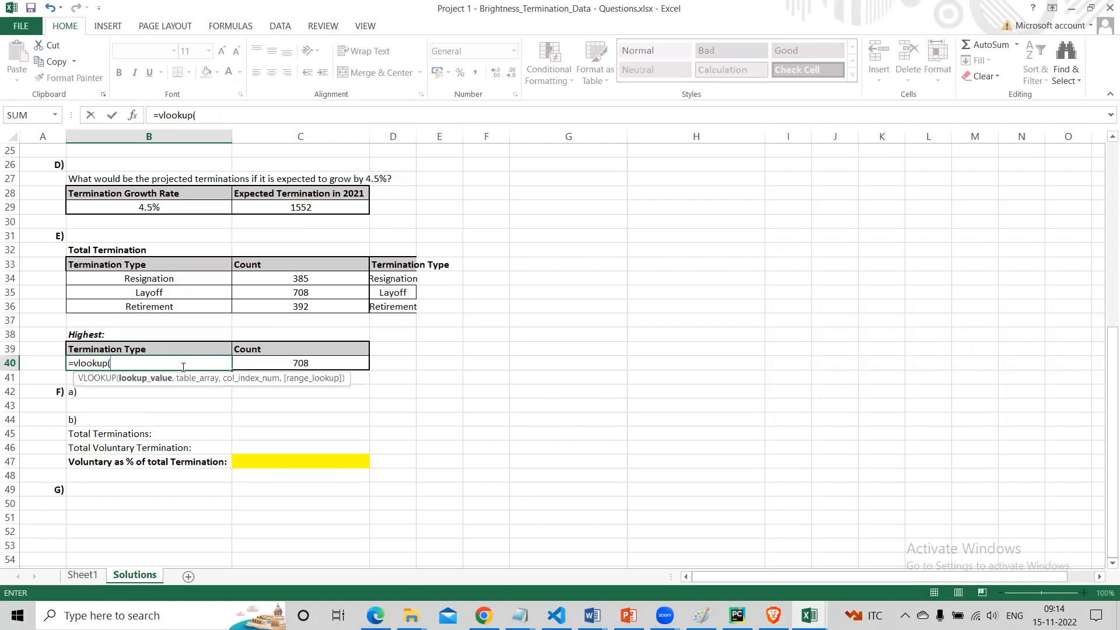
pyautogui.click(314, 364)
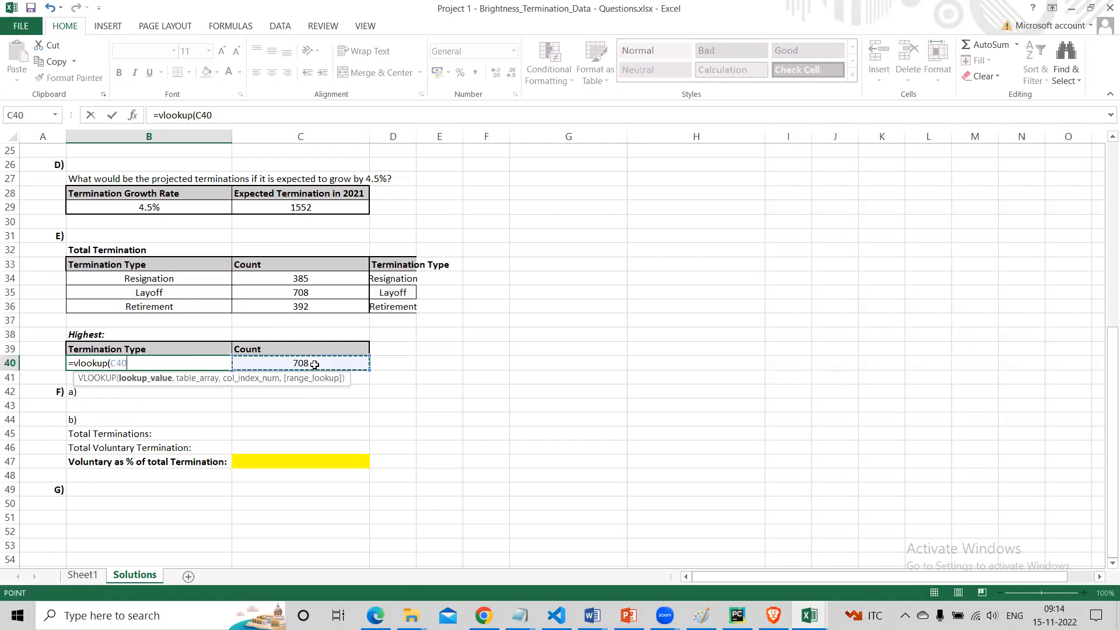
pyautogui.write(',')
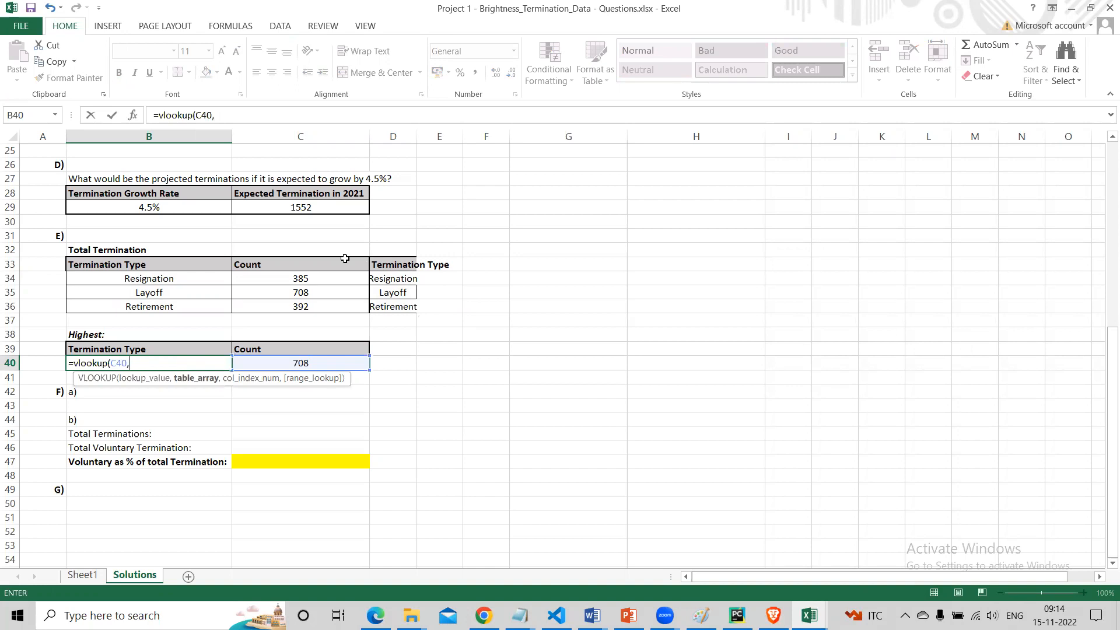
pyautogui.moveTo(328, 274); pyautogui.dragTo(392, 303)
pyautogui.write(',2)')
pyautogui.press('Return')
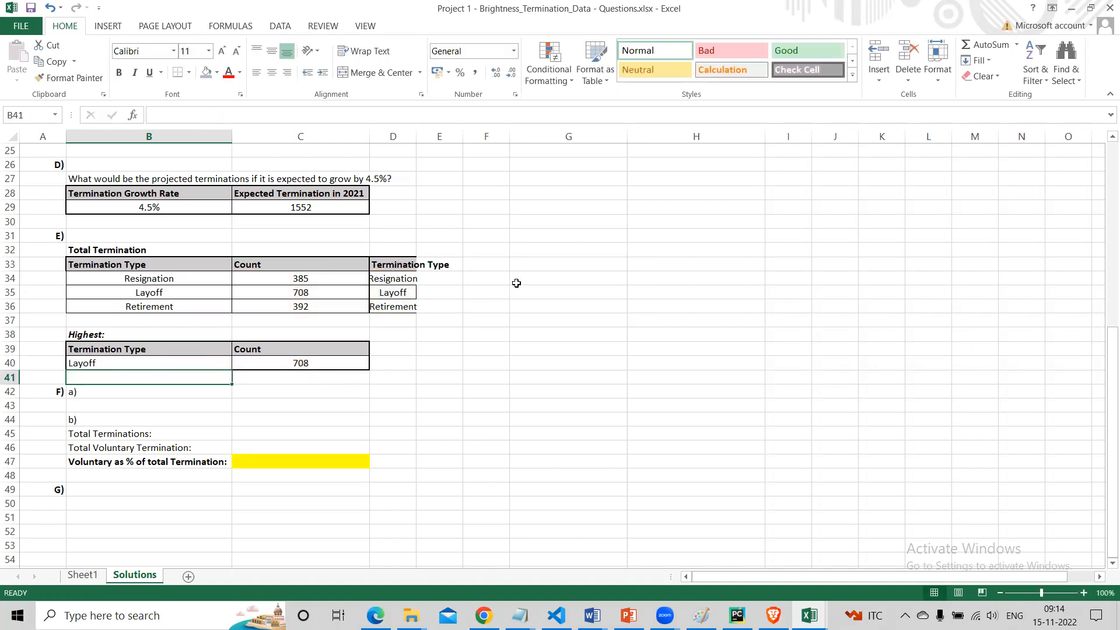
# Try pasting the blank range G34:G36 over D33, and undo both that paste and the VLOOKUP entry in B40.
pyautogui.moveTo(525, 278); pyautogui.dragTo(529, 309)
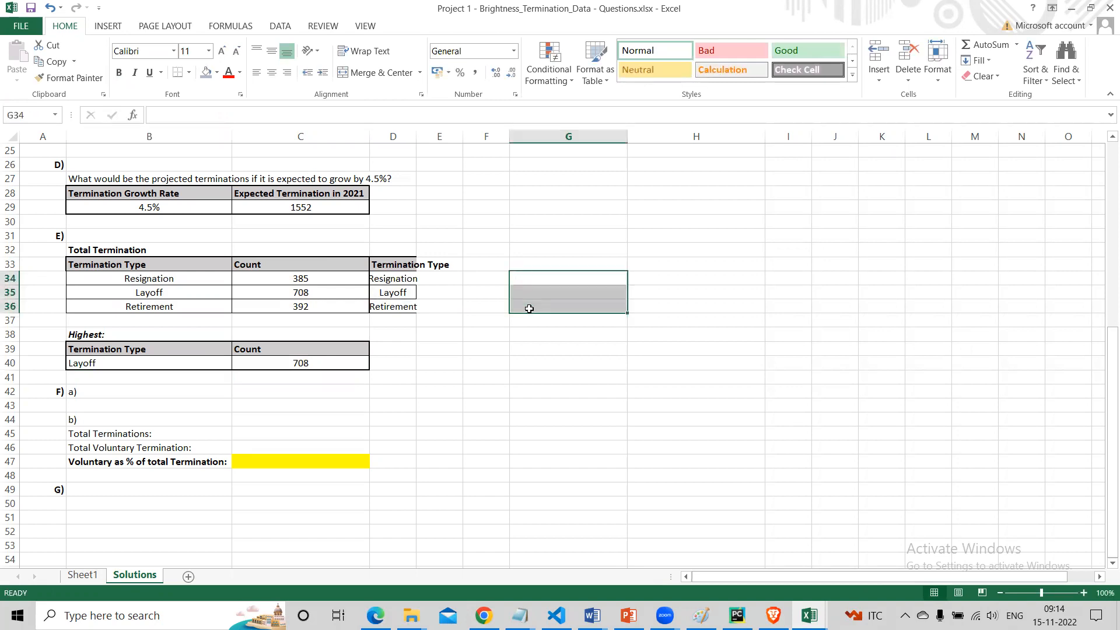
pyautogui.hotkey('ctrl', 'c')
pyautogui.click(406, 262)
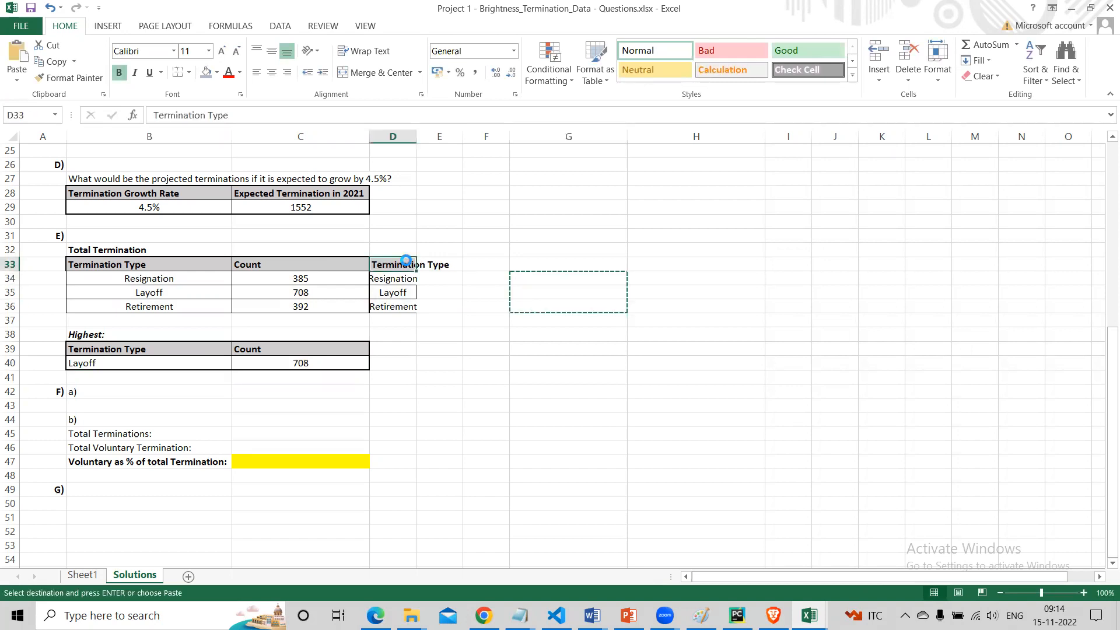
pyautogui.hotkey('ctrl', 'v')
pyautogui.hotkey('ctrl', 'z')
pyautogui.hotkey('ctrl', 'z')
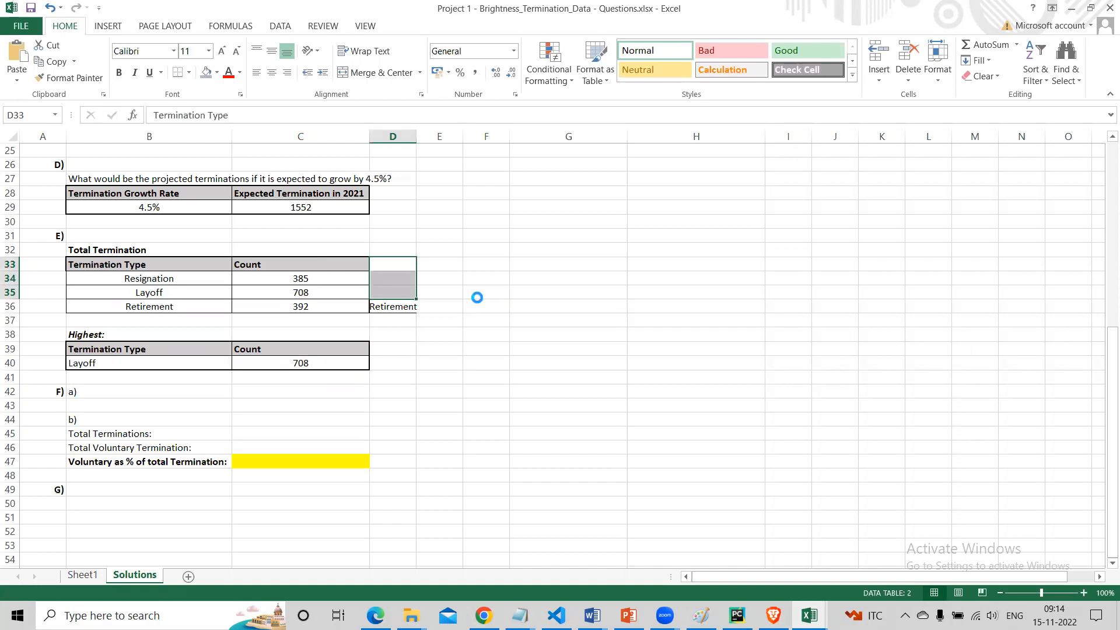
# Autofit the width of column D to its copied termination types.
pyautogui.click(473, 301)
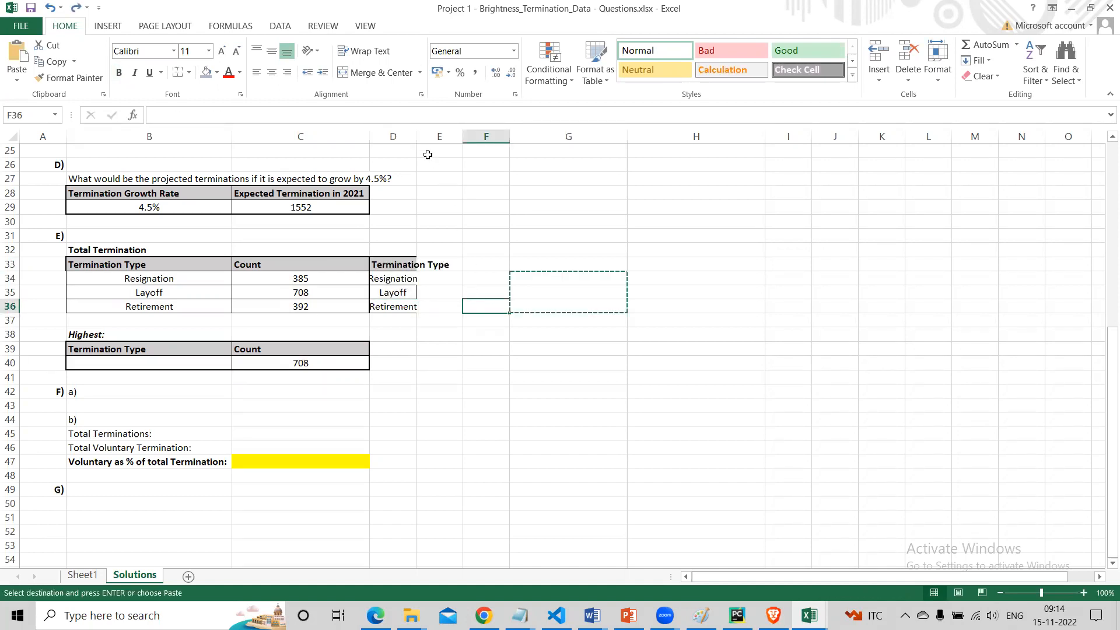
pyautogui.doubleClick(416, 136)
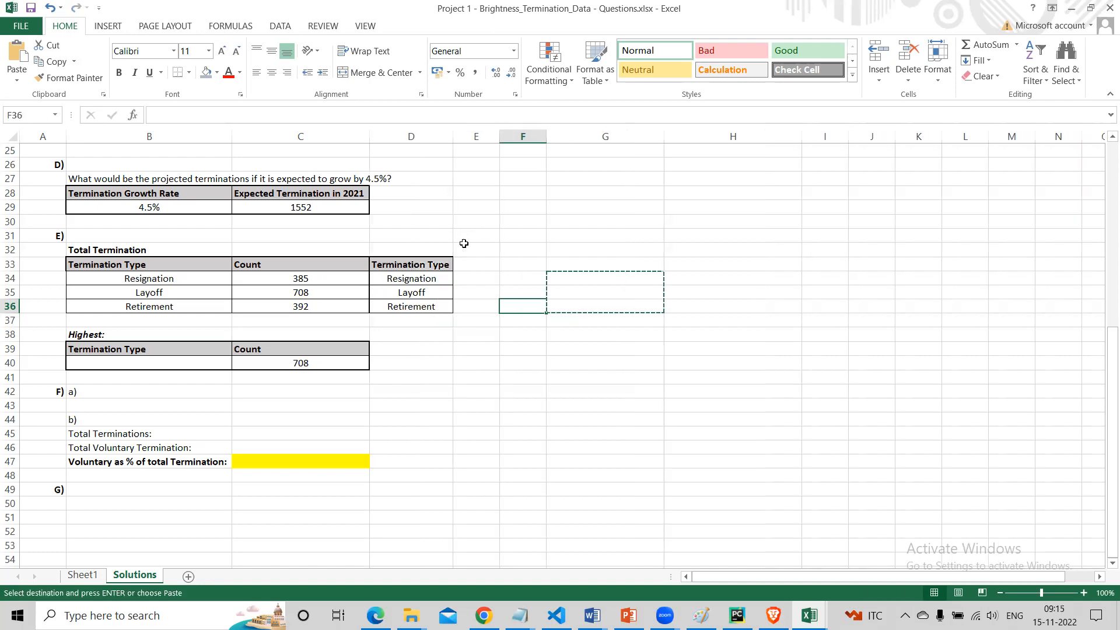
pyautogui.click(459, 362)
# Start an IF formula in B40 that returns B34 when C40 equals C34.
pyautogui.click(145, 363)
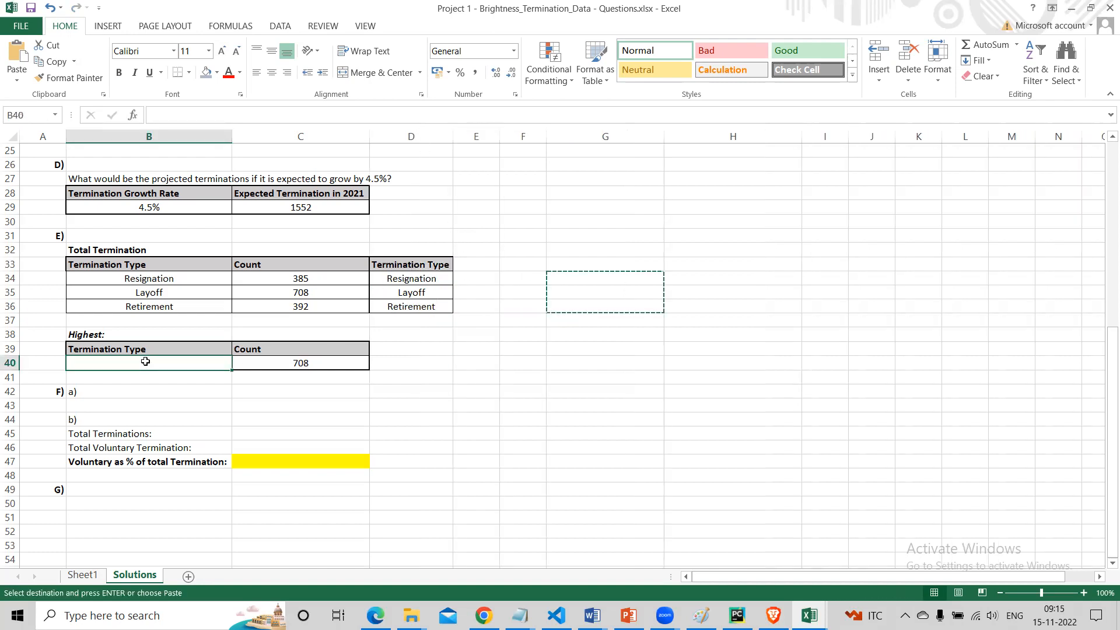
pyautogui.write('=if')
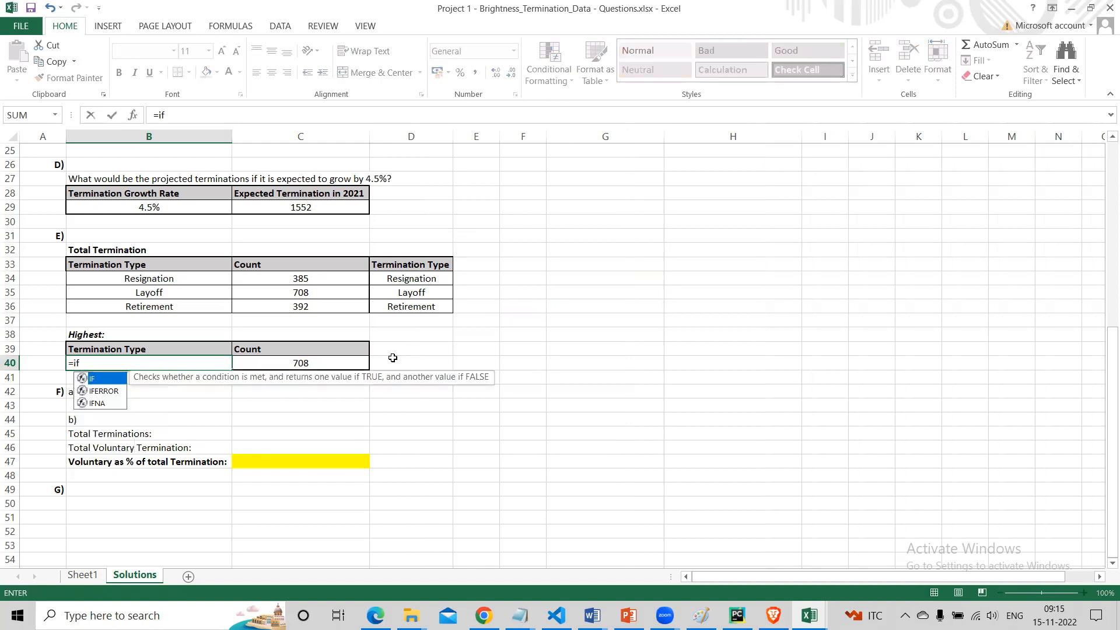
pyautogui.write('(')
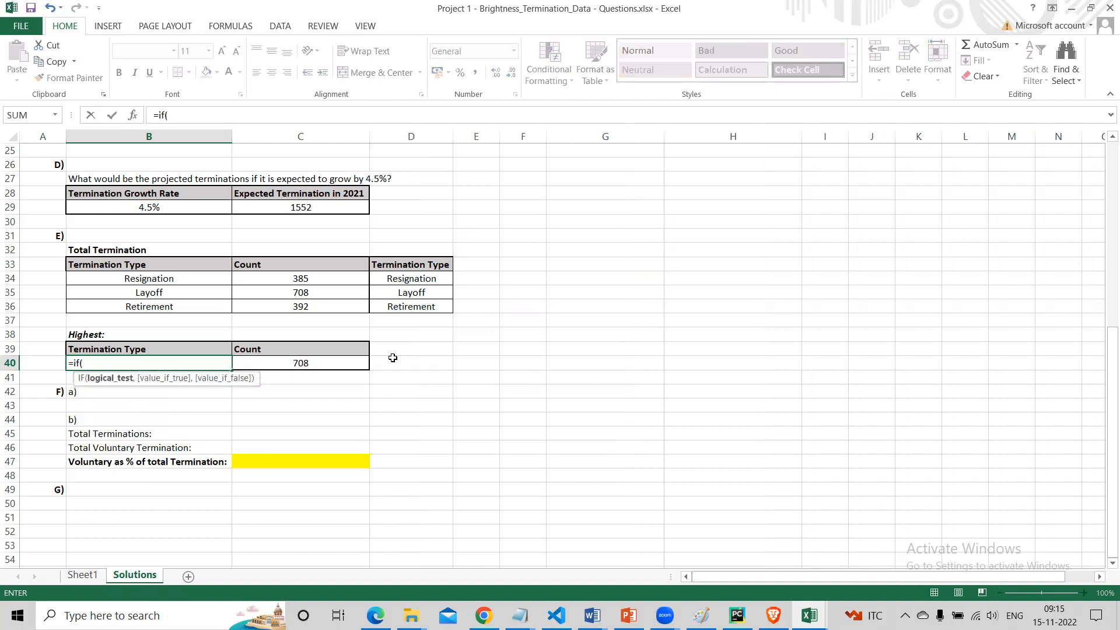
pyautogui.click(317, 361)
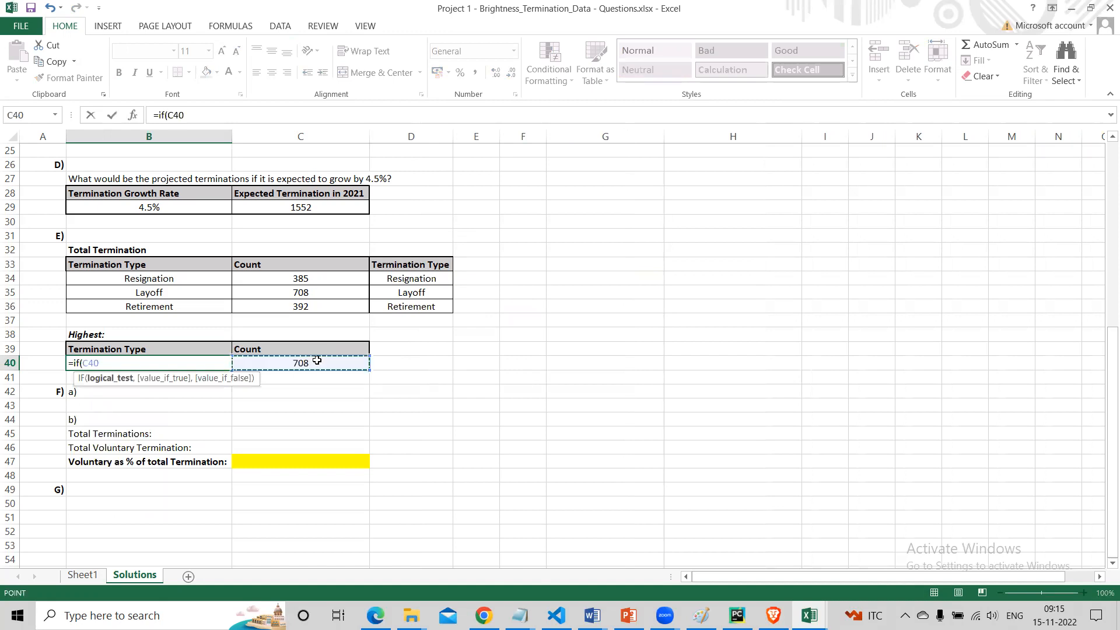
pyautogui.write('=')
pyautogui.click(319, 279)
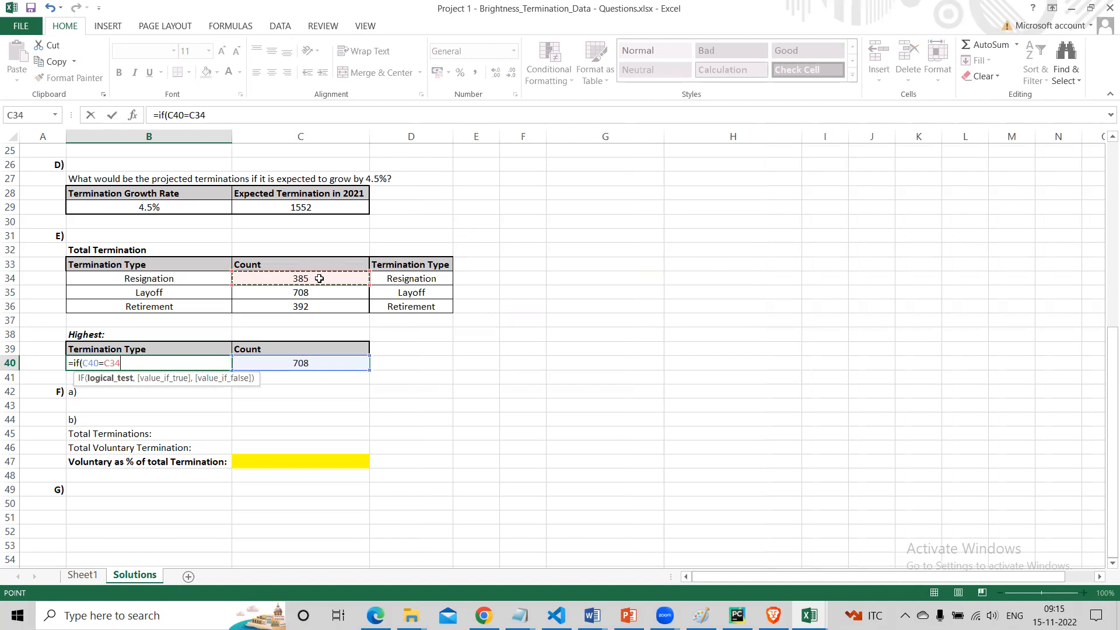
pyautogui.write(',')
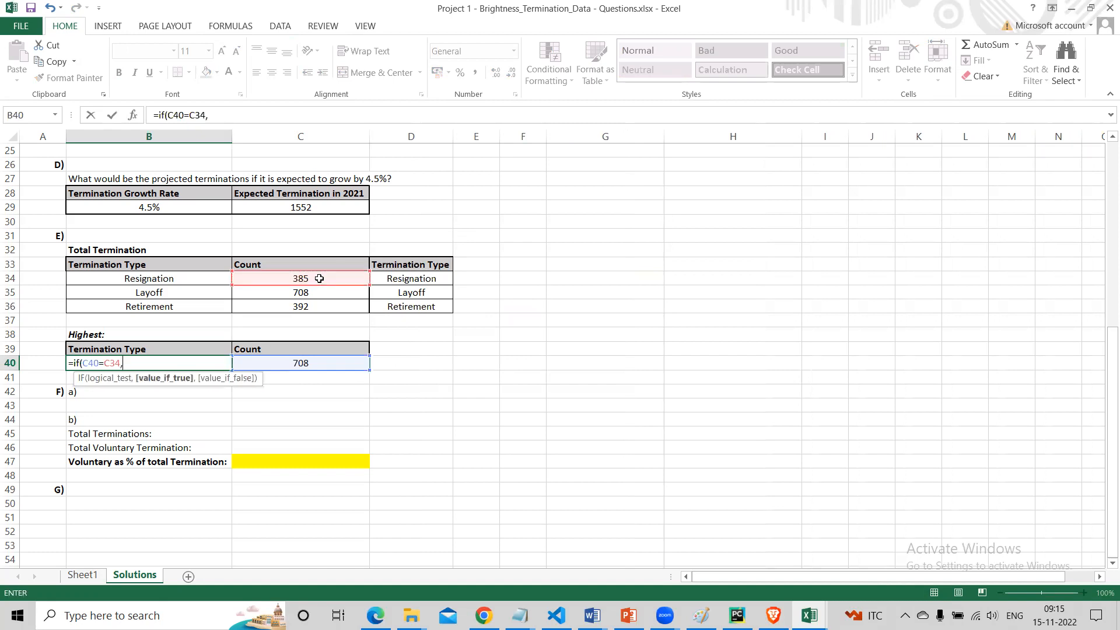
pyautogui.click(187, 274)
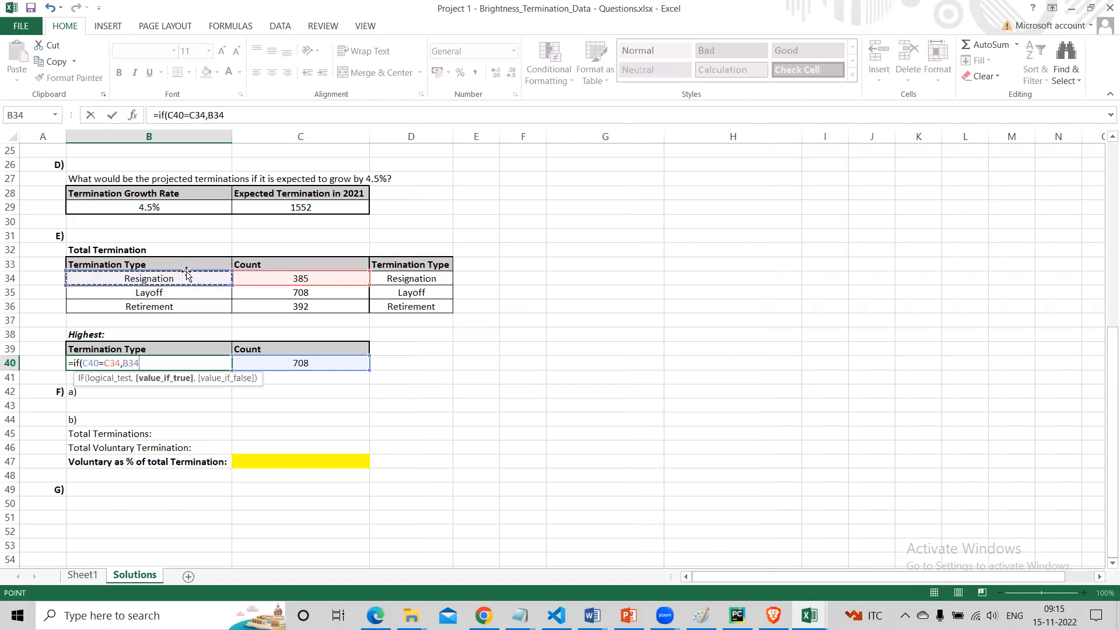
# Nest a second IF in B40 returning B35 when C40 equals C35 and B36 otherwise, and accept the formula correction.
pyautogui.write(',if')
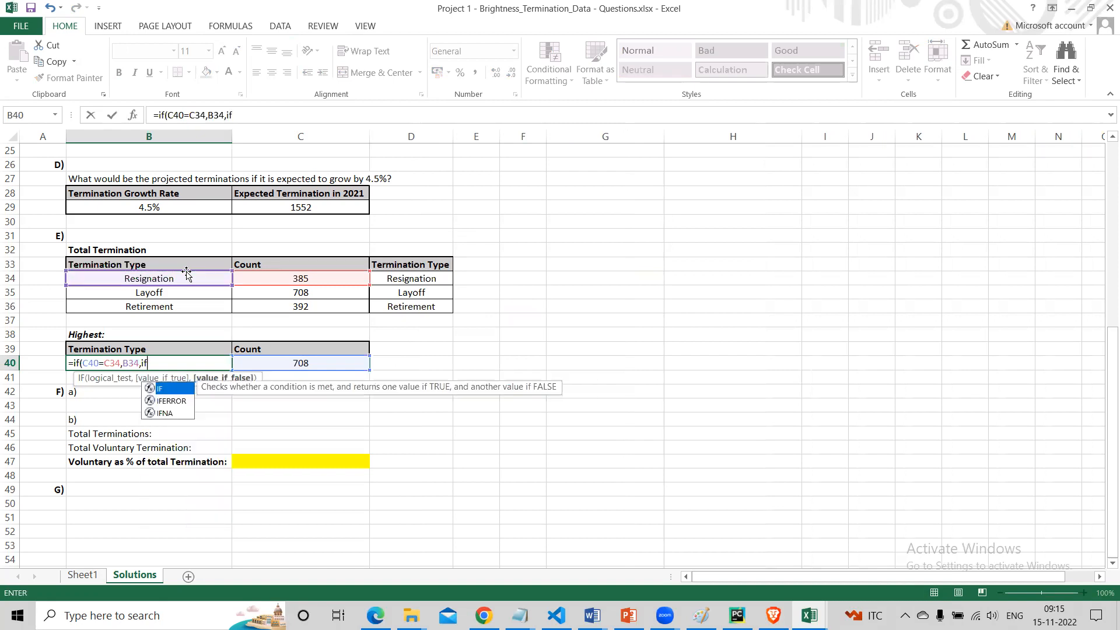
pyautogui.write('(')
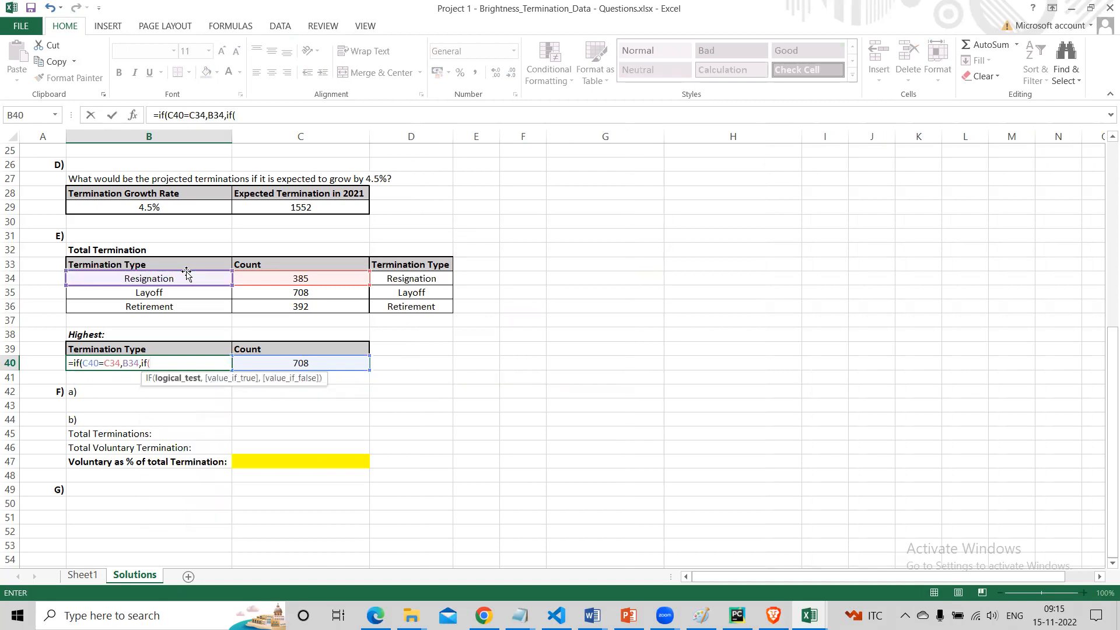
pyautogui.click(298, 362)
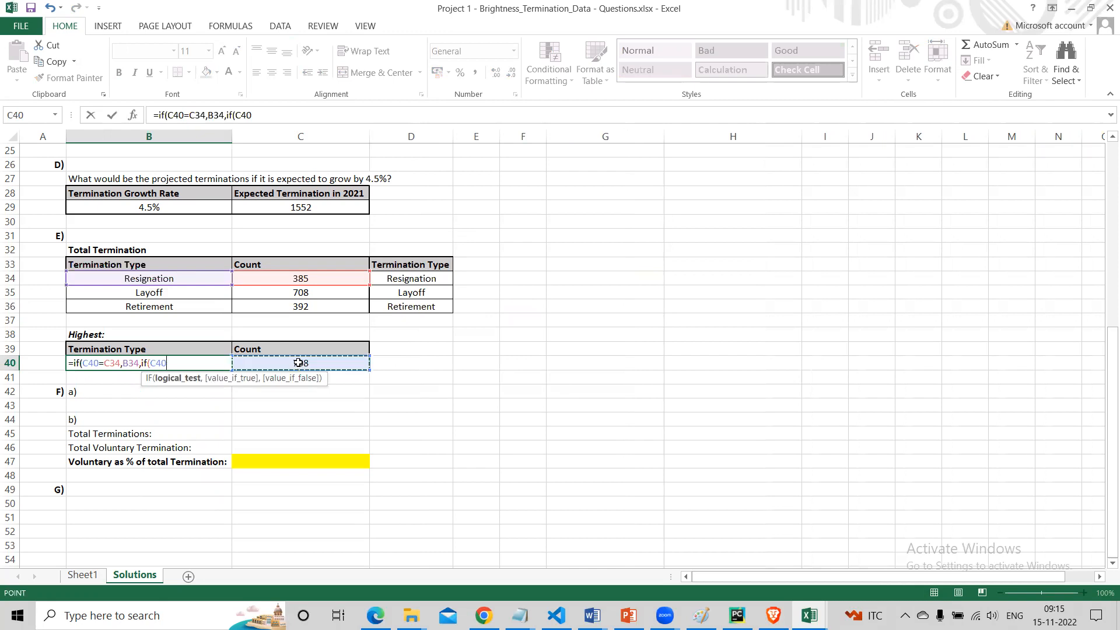
pyautogui.click(308, 291)
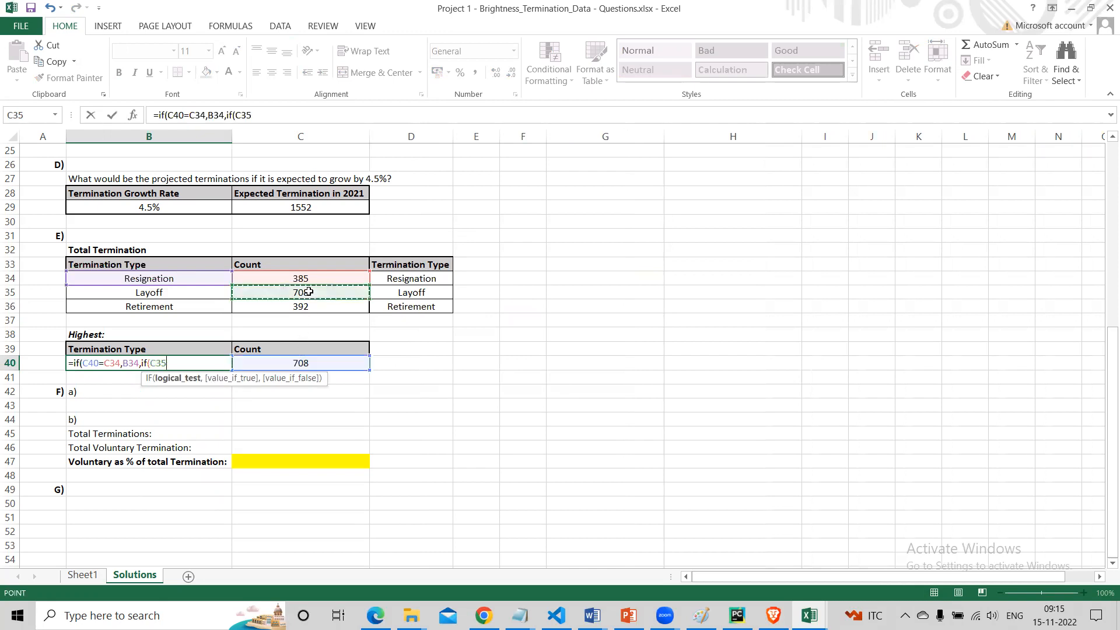
pyautogui.click(294, 363)
pyautogui.write('=')
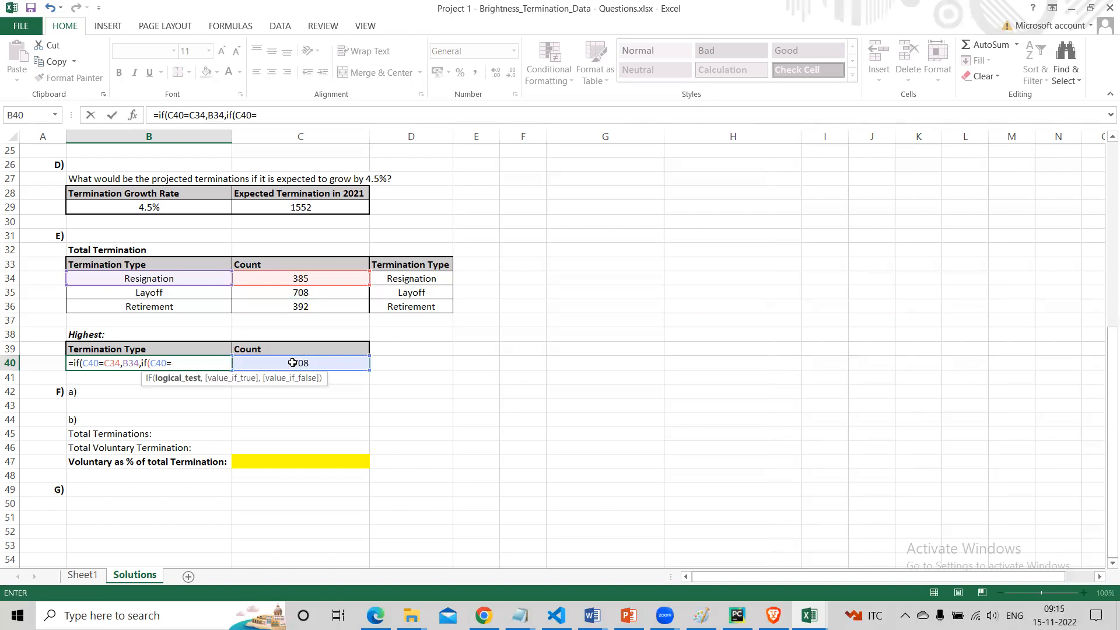
pyautogui.click(308, 292)
pyautogui.write(',')
pyautogui.click(128, 292)
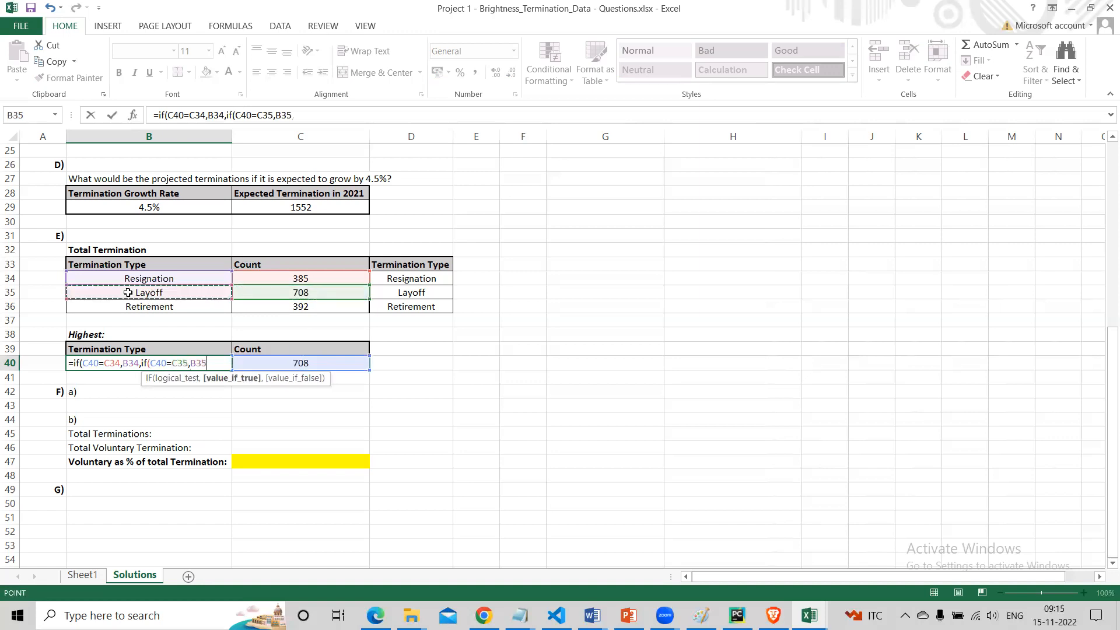
pyautogui.write(',')
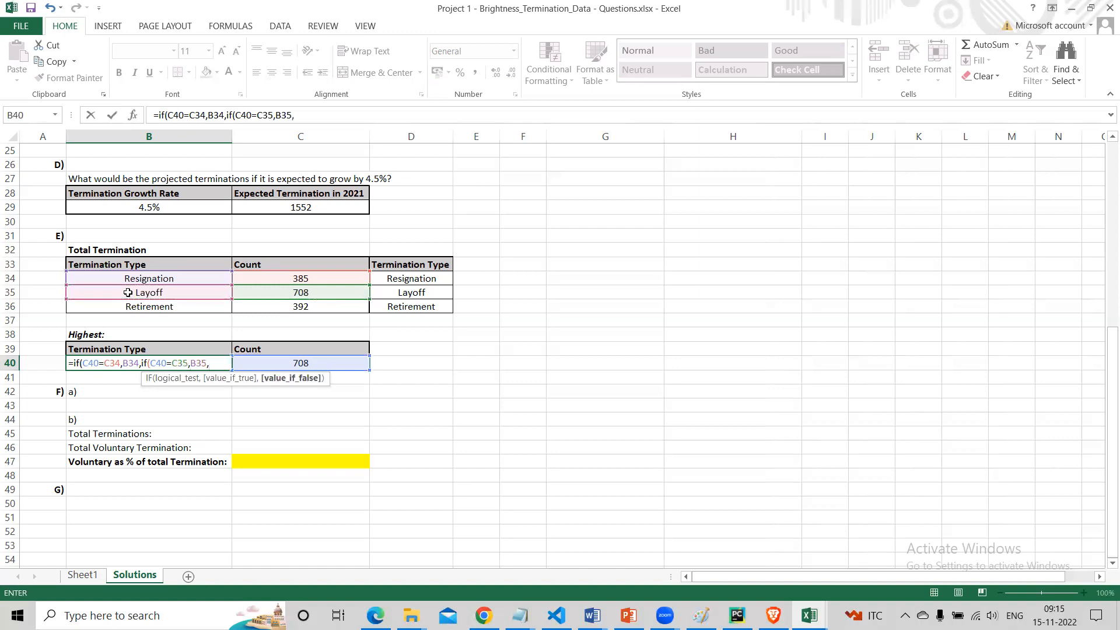
pyautogui.click(163, 303)
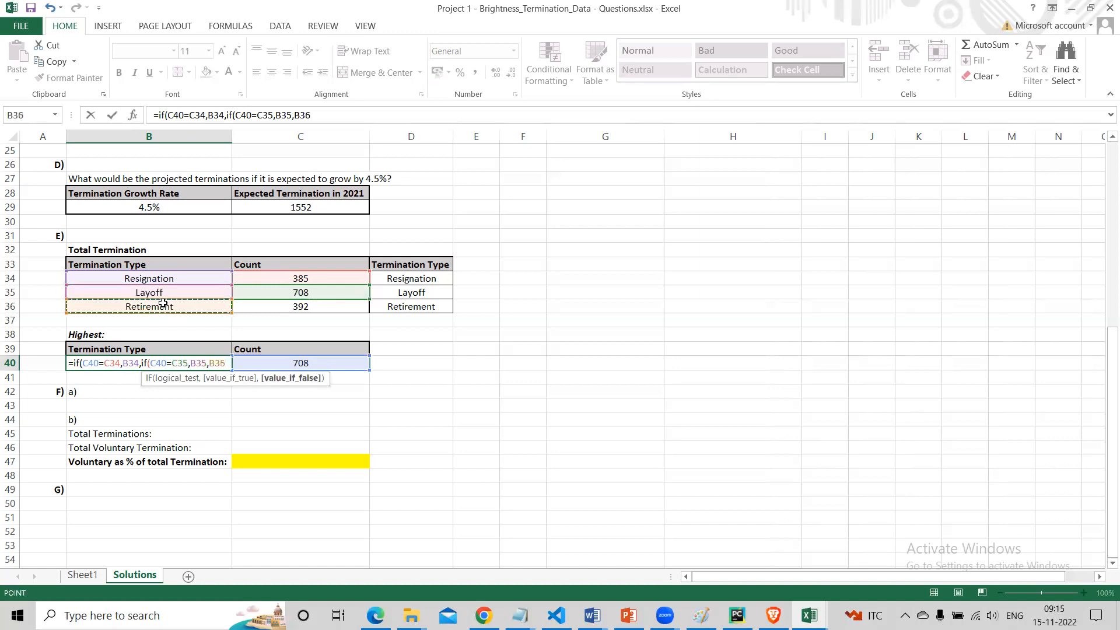
pyautogui.press('Return')
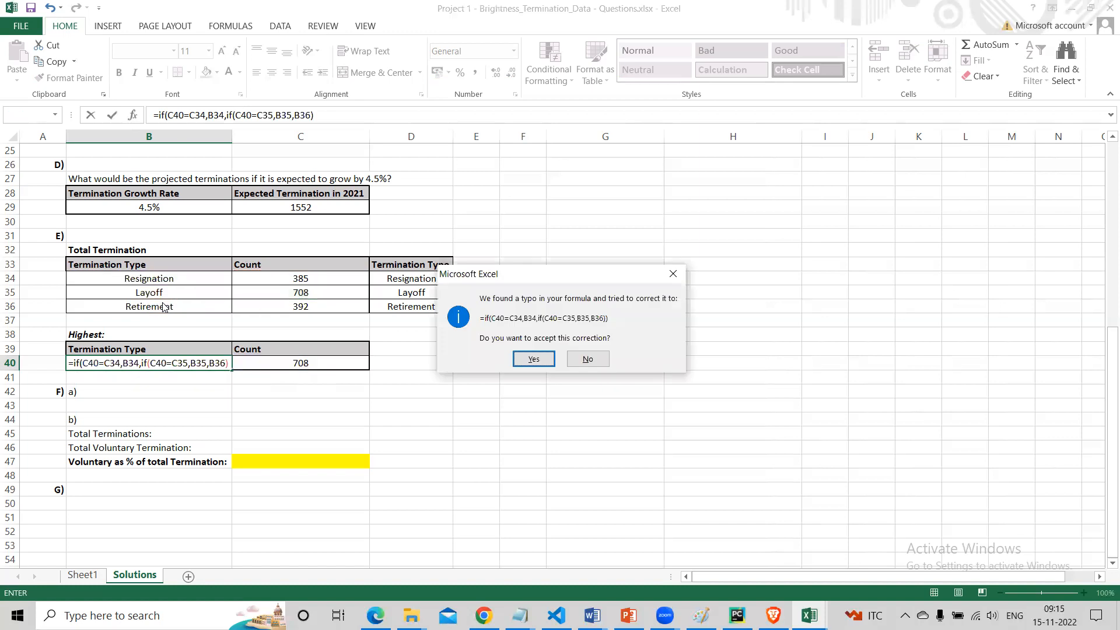
pyautogui.press('Return')
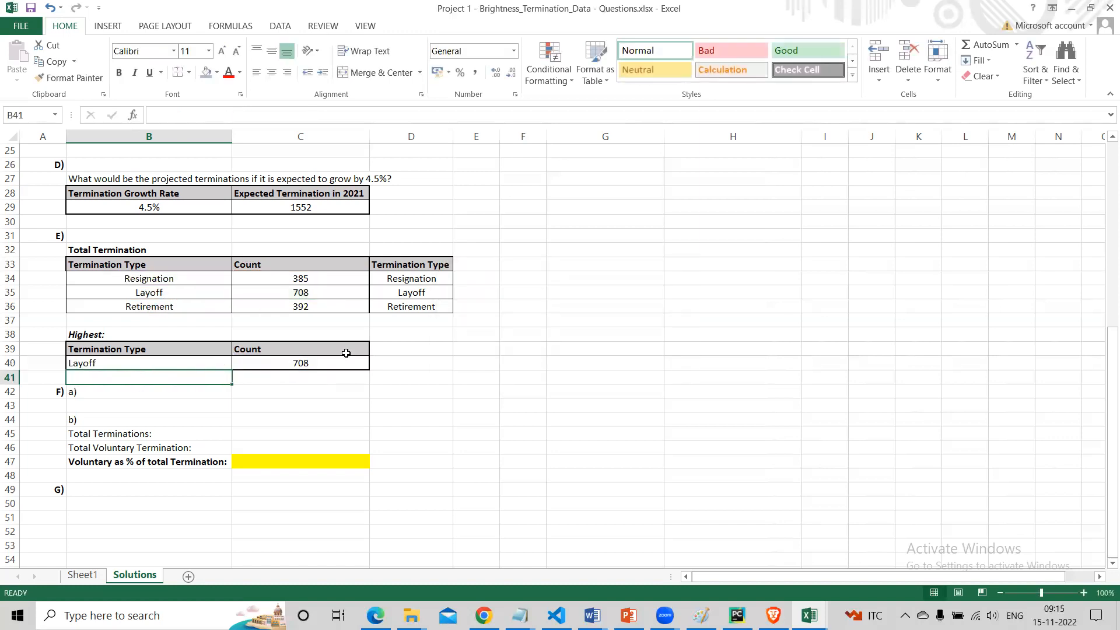
# Clear the copied termination types in column D by pasting blank range G33:G38 over D32:D37, and save the workbook.
pyautogui.moveTo(580, 261); pyautogui.dragTo(587, 330)
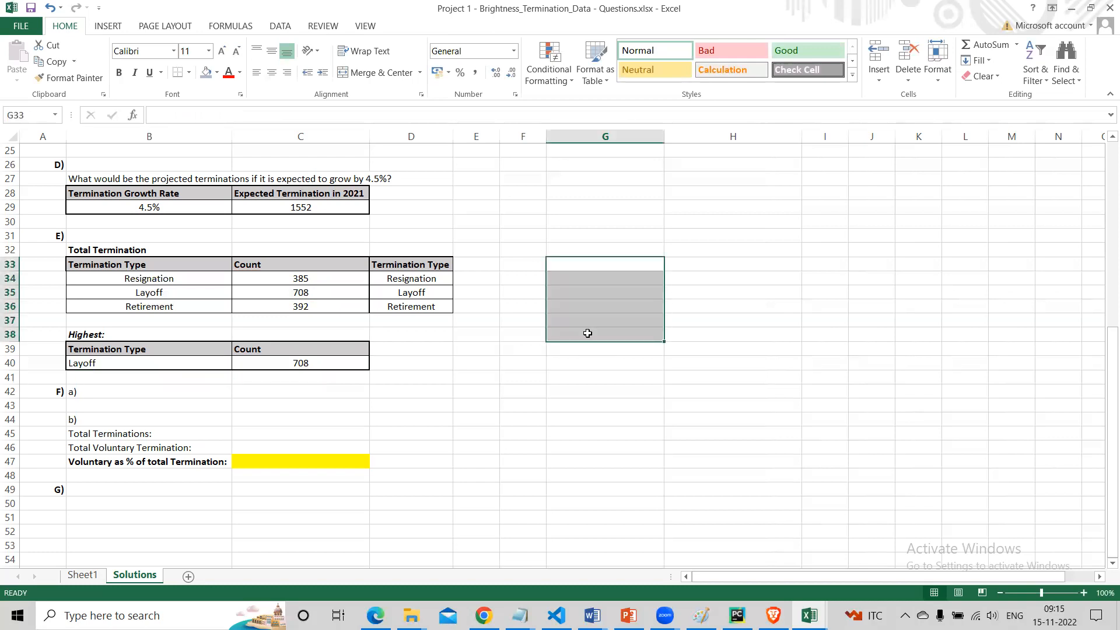
pyautogui.hotkey('ctrl', 'c')
pyautogui.click(425, 263)
pyautogui.hotkey('ctrl', 'v')
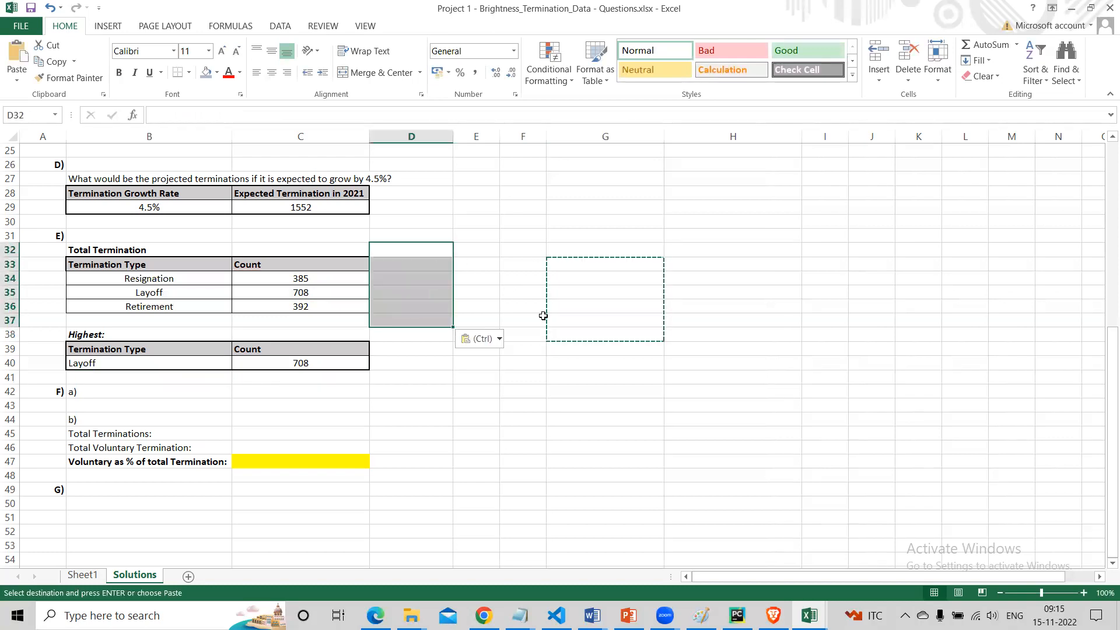
pyautogui.click(556, 318)
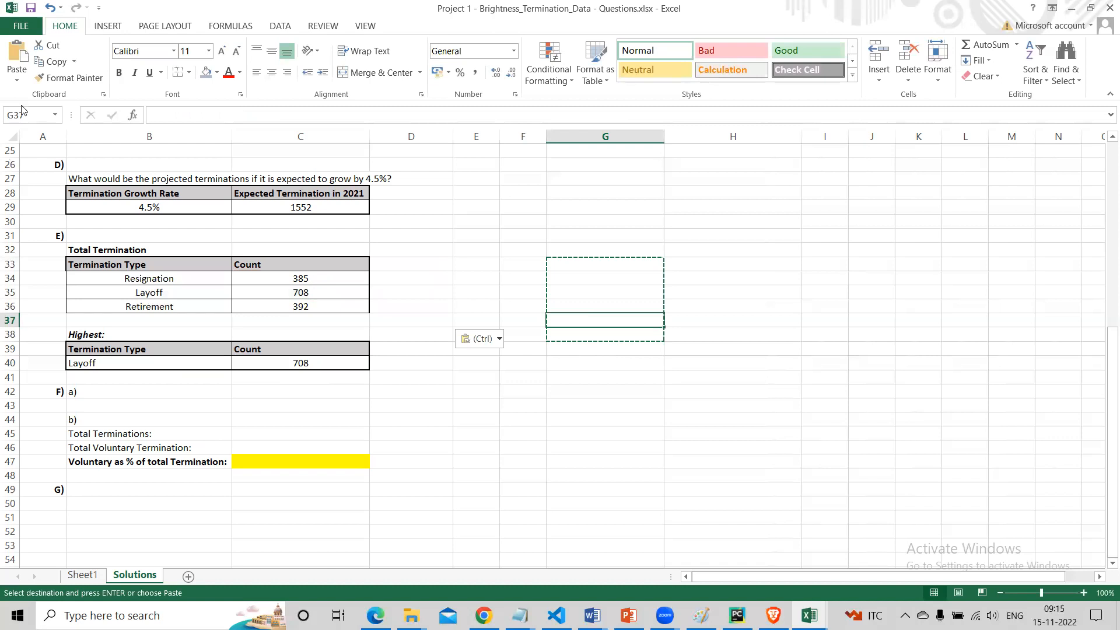
pyautogui.click(30, 8)
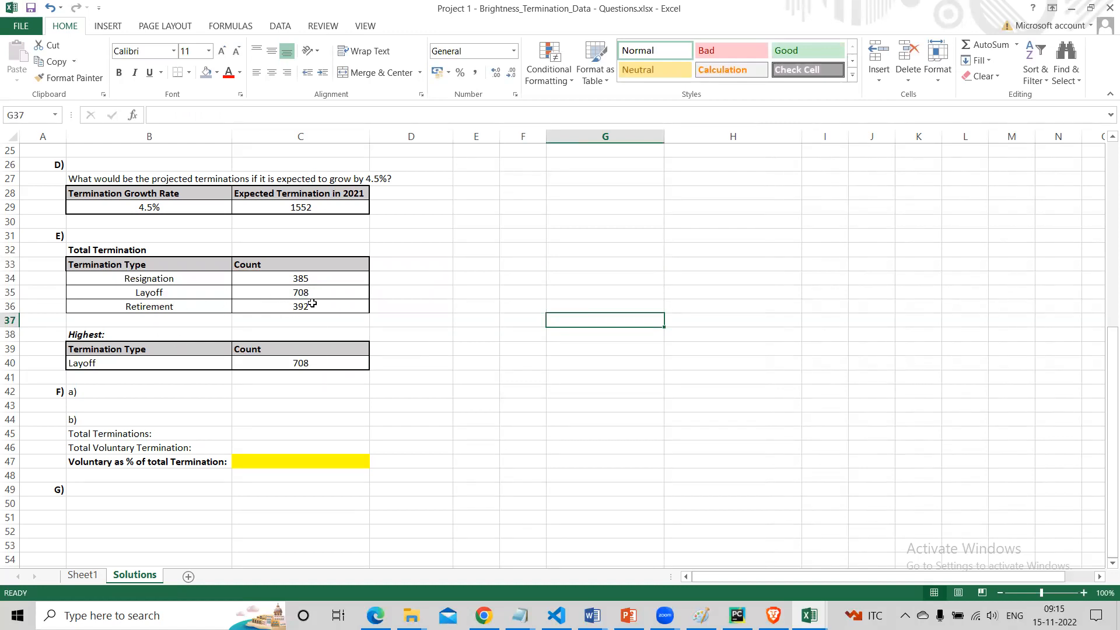
# Replace the final B36 in B40's formula with a third nested IF that tests C40=C36.
pyautogui.click(281, 361)
pyautogui.click(166, 360)
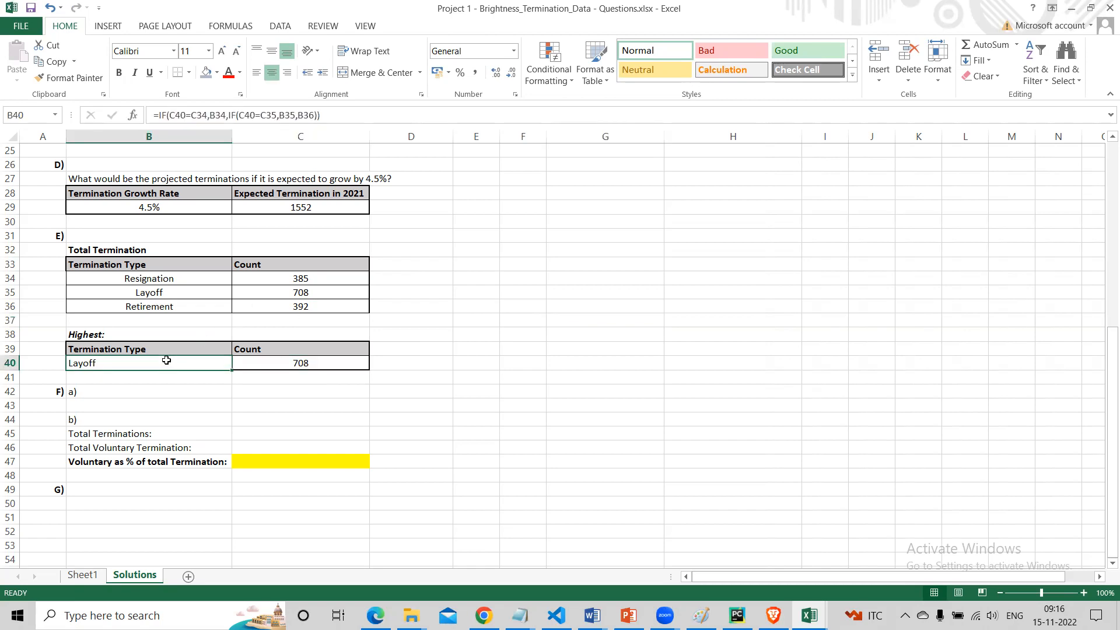
pyautogui.click(314, 116)
pyautogui.doubleClick(315, 115)
pyautogui.write('if(')
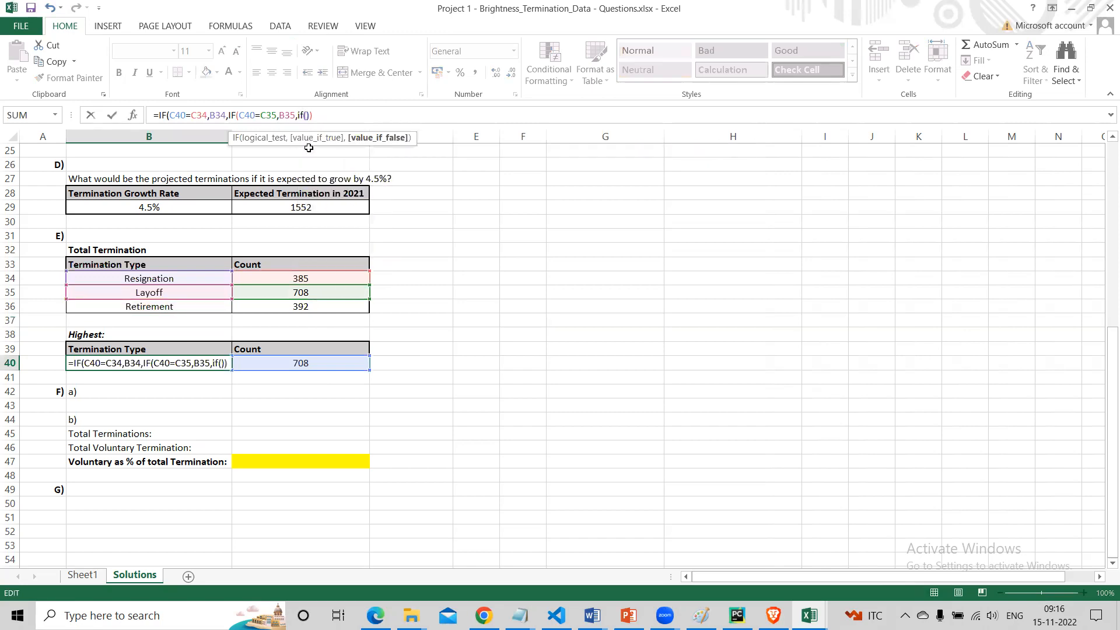
pyautogui.click(306, 364)
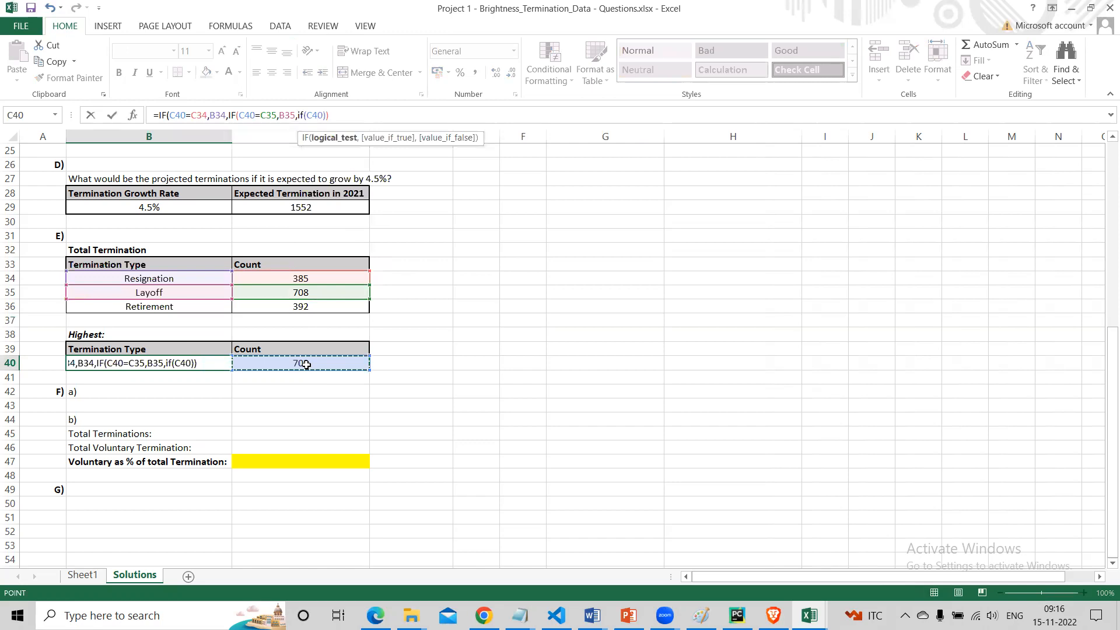
pyautogui.write('=')
pyautogui.click(322, 307)
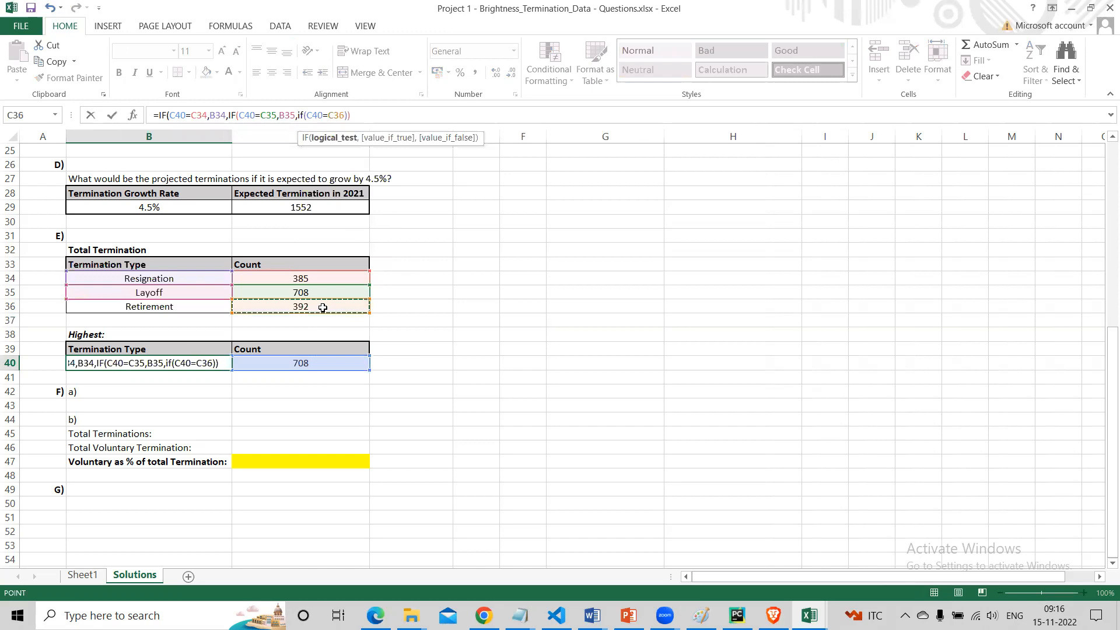
# Make the third IF in B40 return B36 when true and "Value Not Found" otherwise, and enter the formula.
pyautogui.write(',')
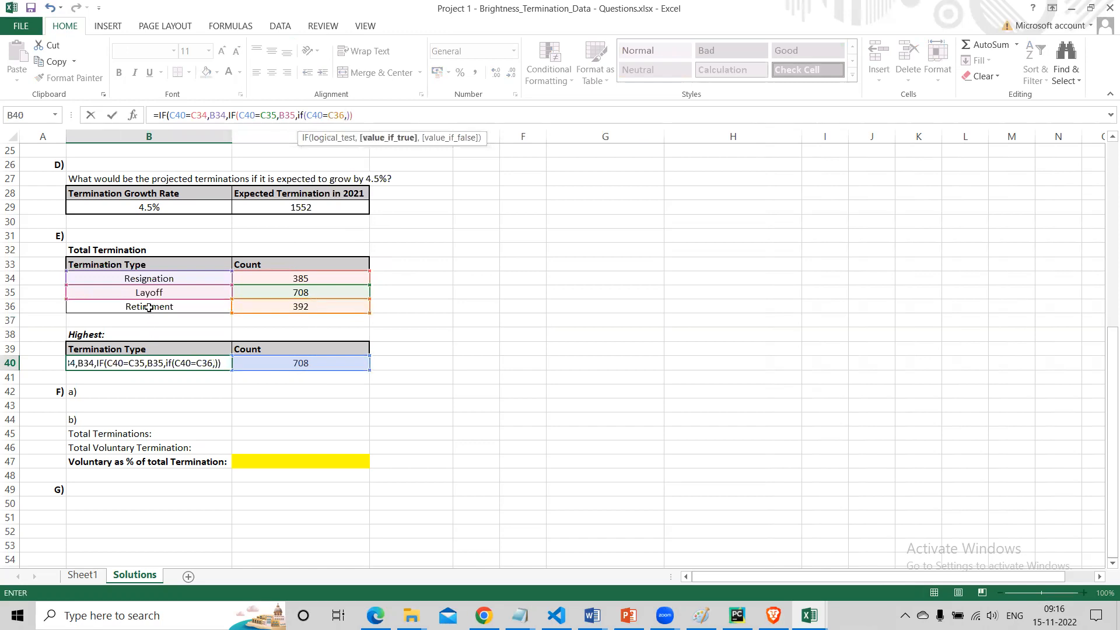
pyautogui.click(149, 307)
pyautogui.write(',')
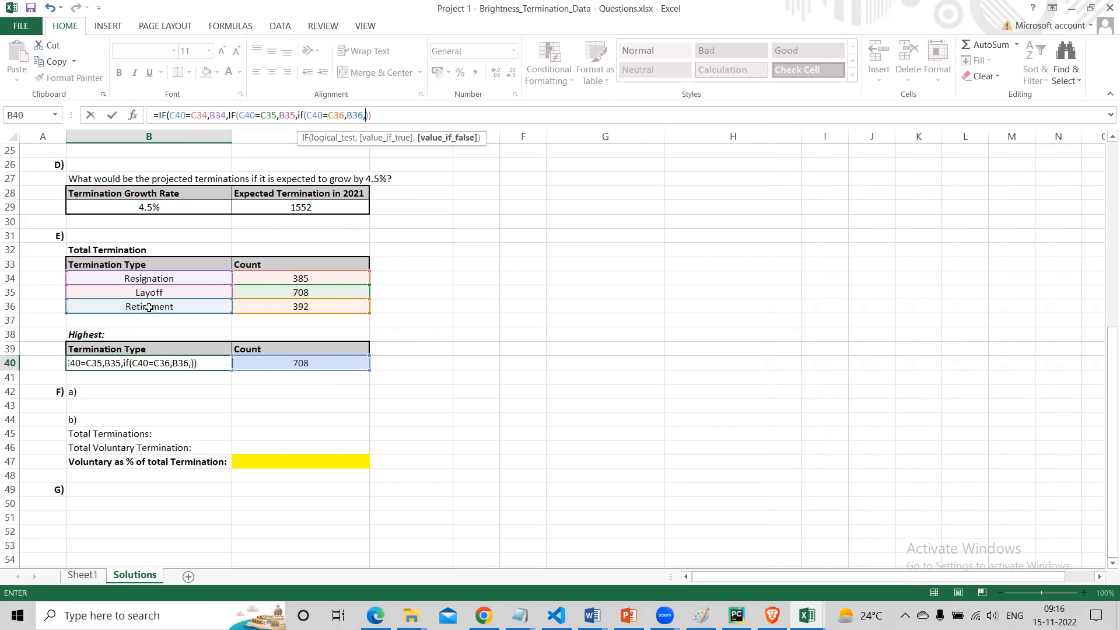
pyautogui.write('"Value o')
pyautogui.press('BackSpace')
pyautogui.write('Not Found"')
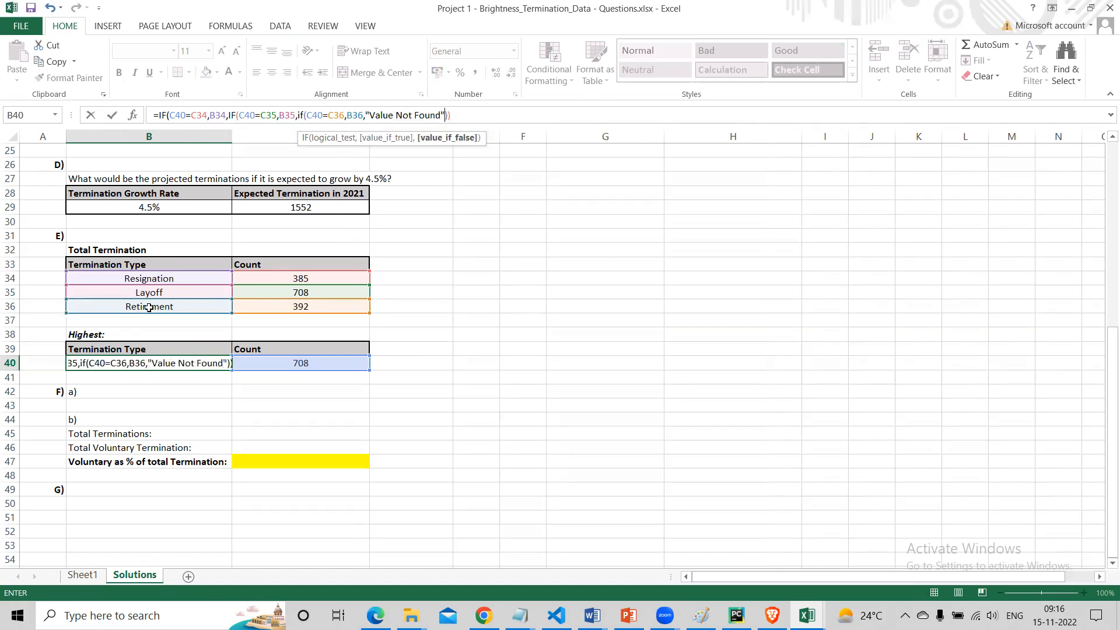
pyautogui.press('Return')
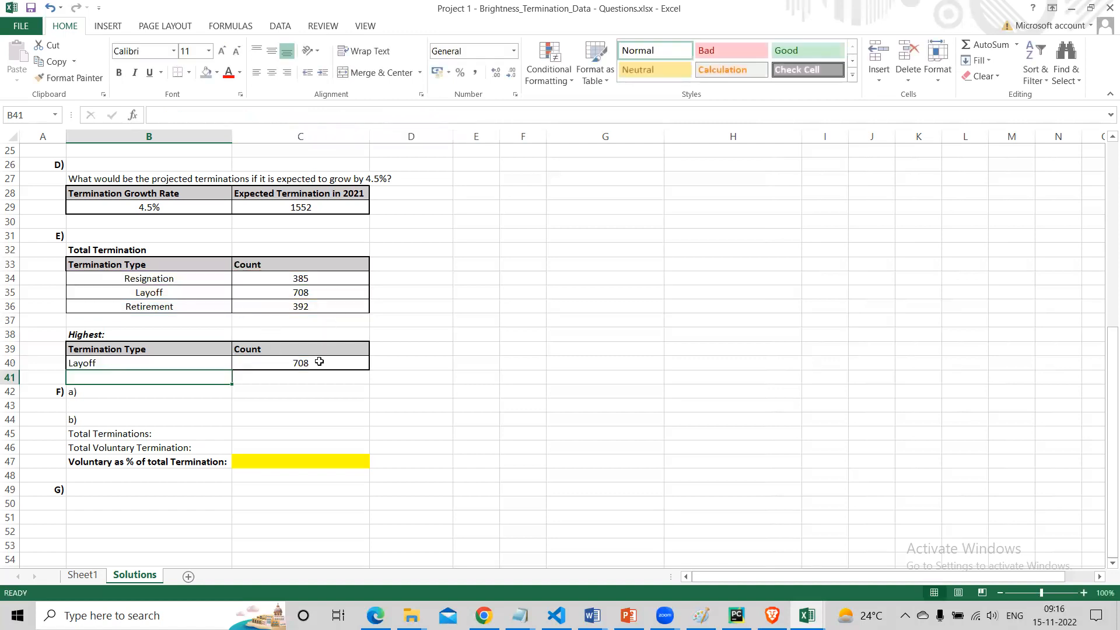
# Test the fallback of the B40 formula by overwriting the highest count in C40 with 710.
pyautogui.click(316, 359)
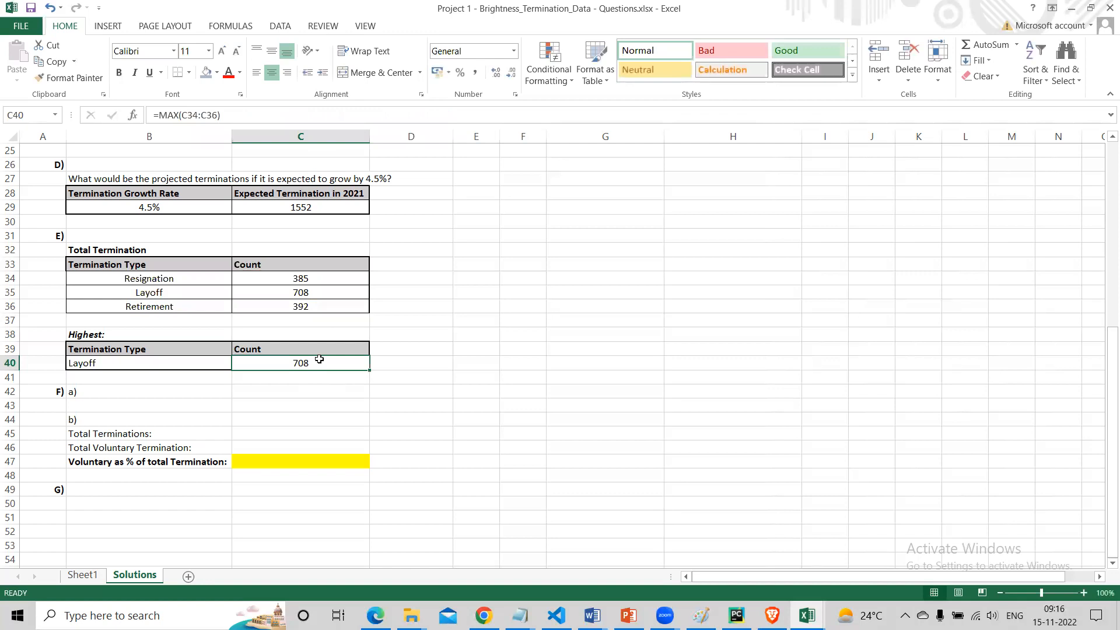
pyautogui.write('710')
pyautogui.press('Return')
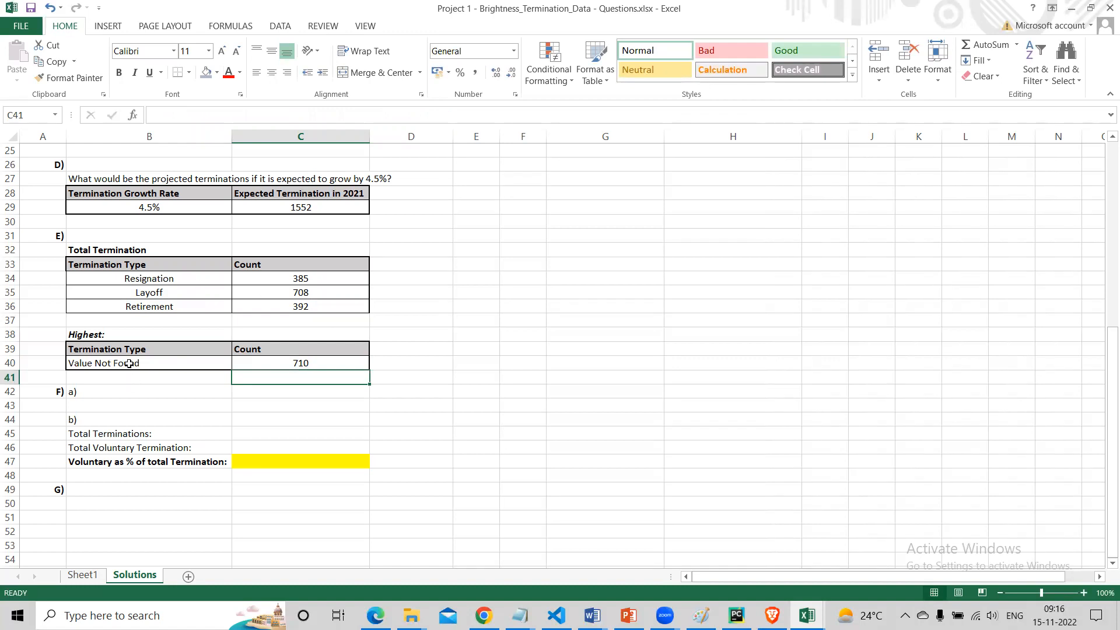
# Restore the highest count in C40 with the formula =MAX(C34:C36).
pyautogui.click(311, 364)
pyautogui.write('=max(')
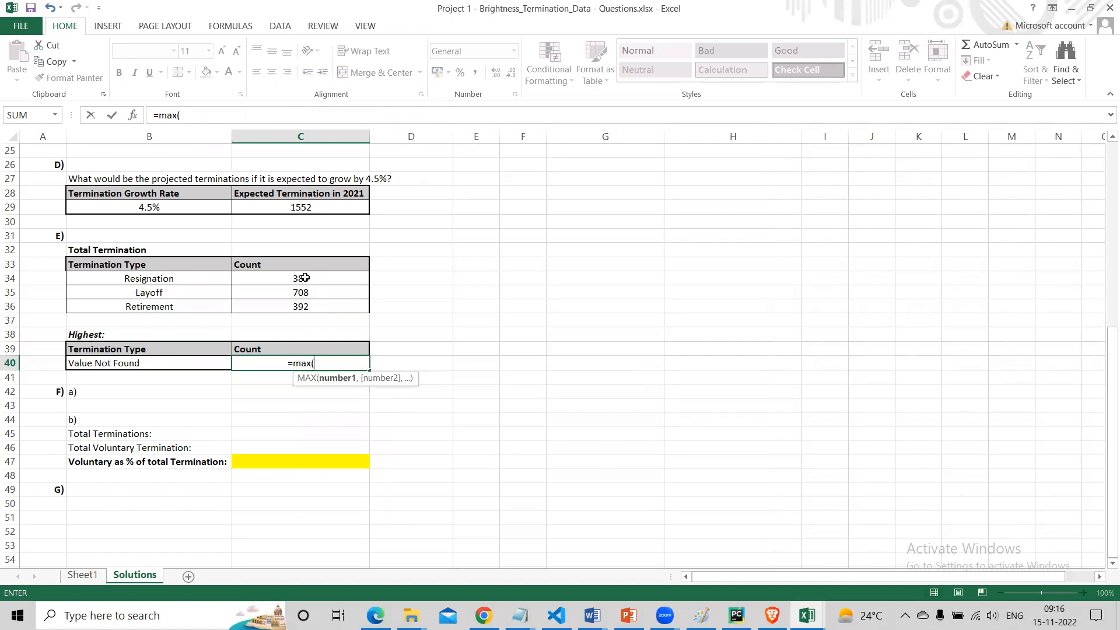
pyautogui.moveTo(305, 278); pyautogui.dragTo(305, 302)
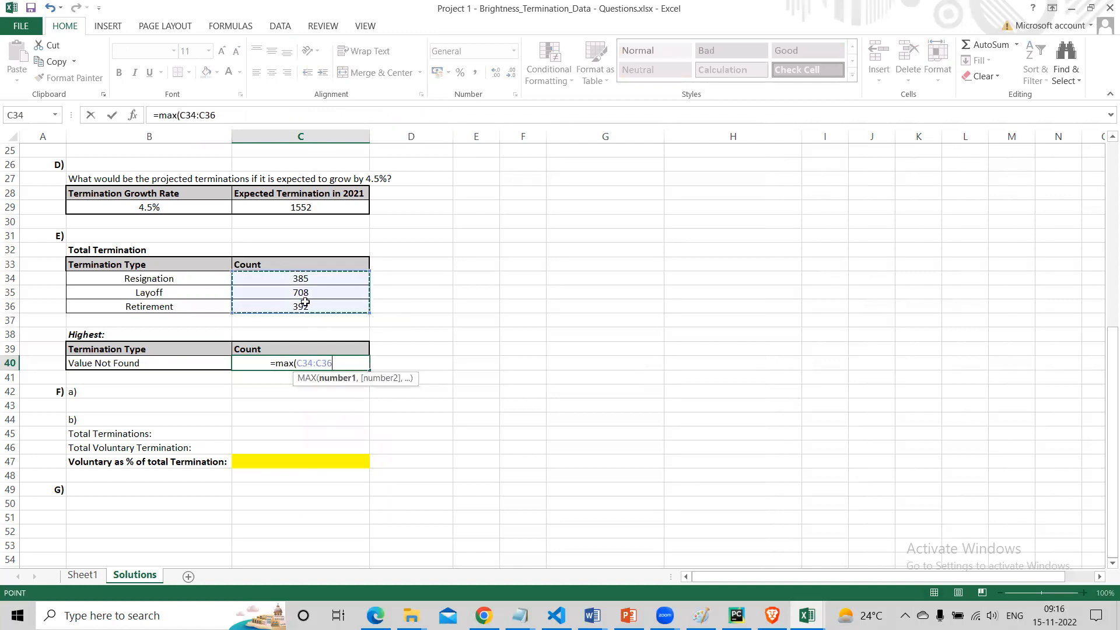
pyautogui.write(')')
pyautogui.press('Return')
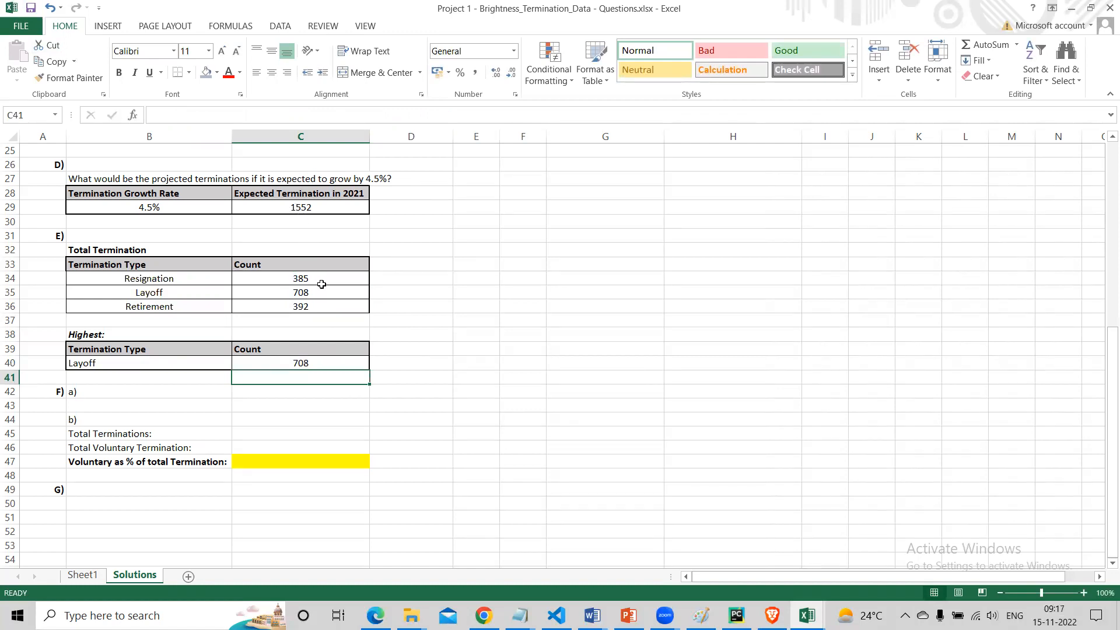
# Switch to Questions.docx in Word and read question E's highest-type item and question F's voluntary and involuntary termination rules.
pyautogui.scroll(-2, 322, 286)
pyautogui.moveTo(593, 612)
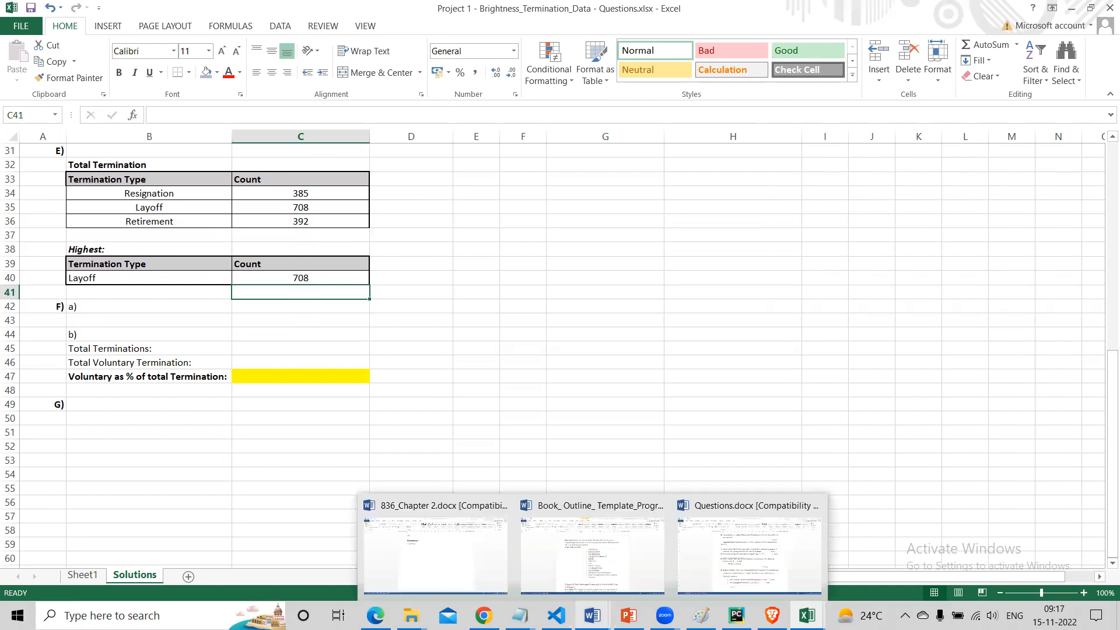
pyautogui.click(726, 573)
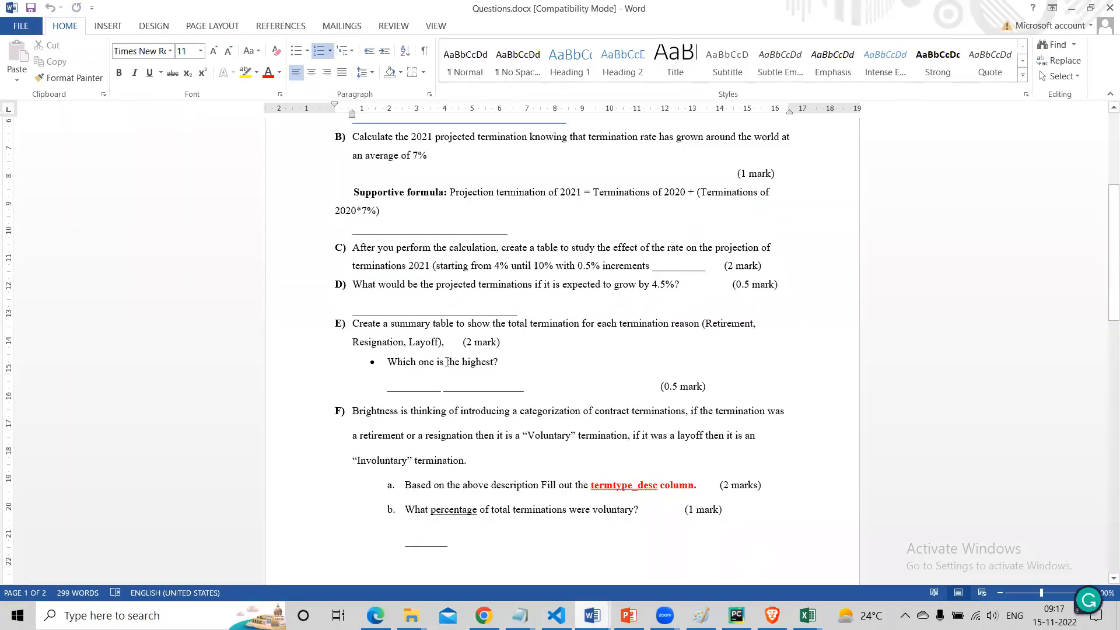
pyautogui.scroll(-1, 416, 388)
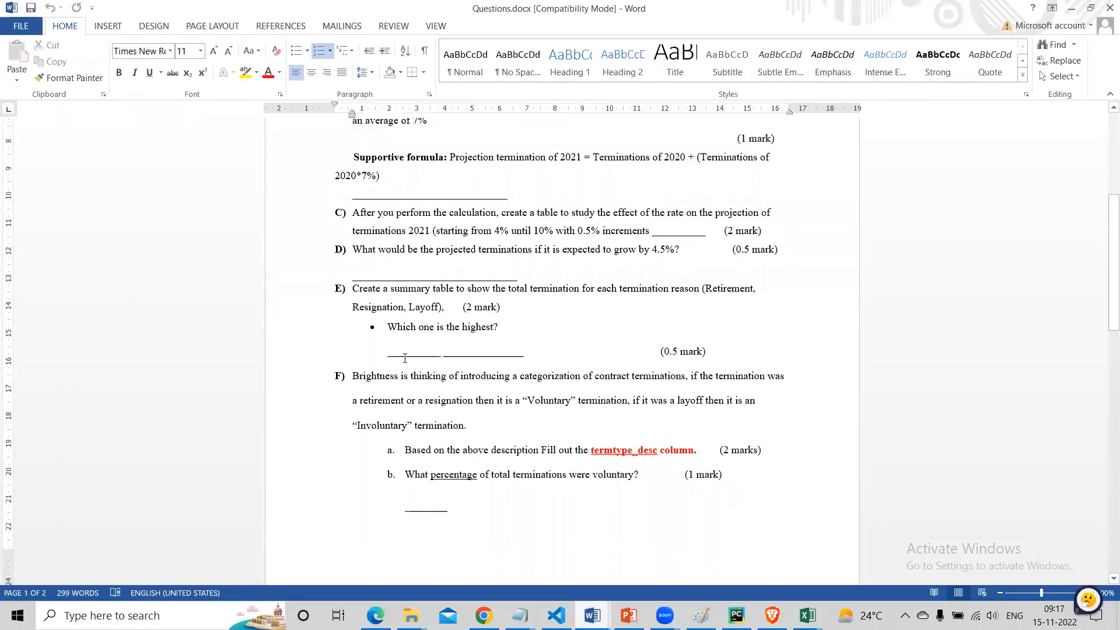
pyautogui.scroll(-1, 405, 354)
pyautogui.scroll(3, 405, 353)
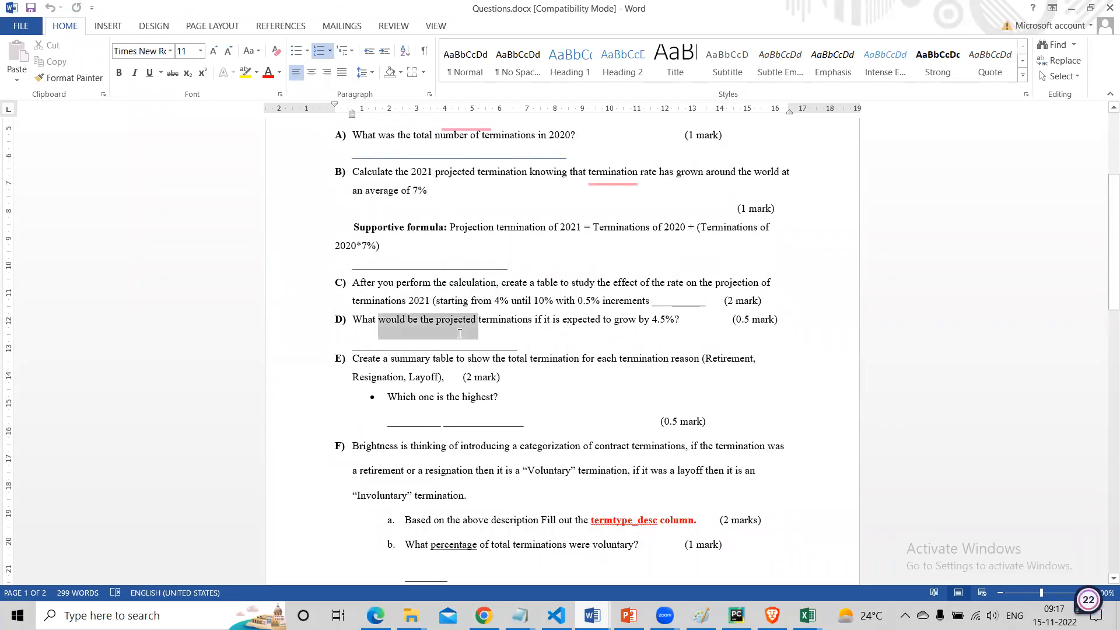
pyautogui.click(397, 397)
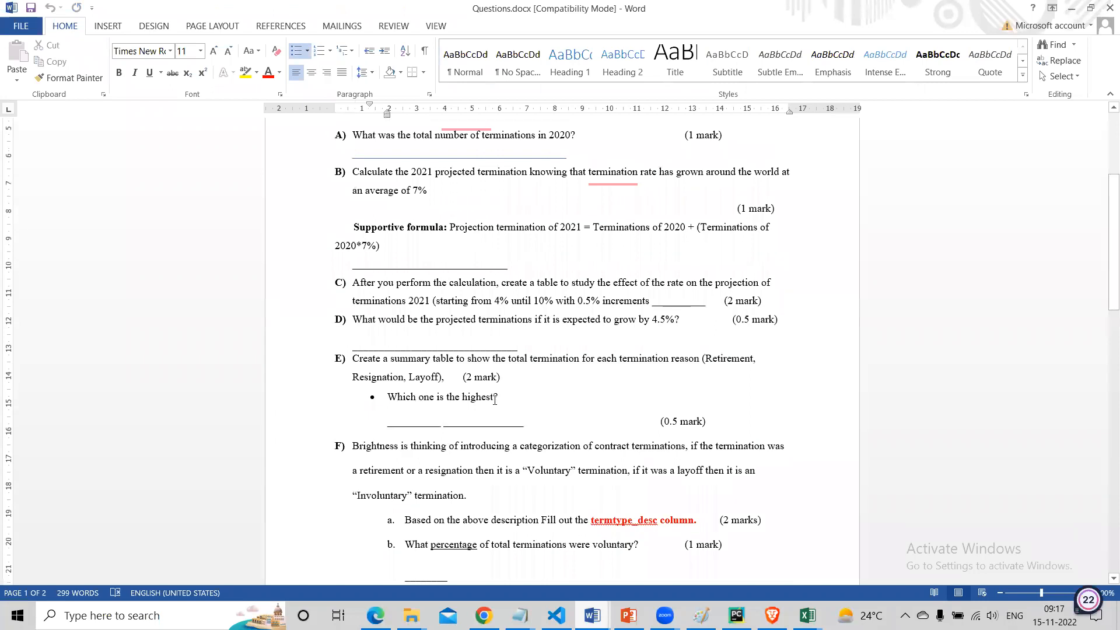
pyautogui.click(407, 422)
pyautogui.click(466, 420)
pyautogui.scroll(-4, 466, 417)
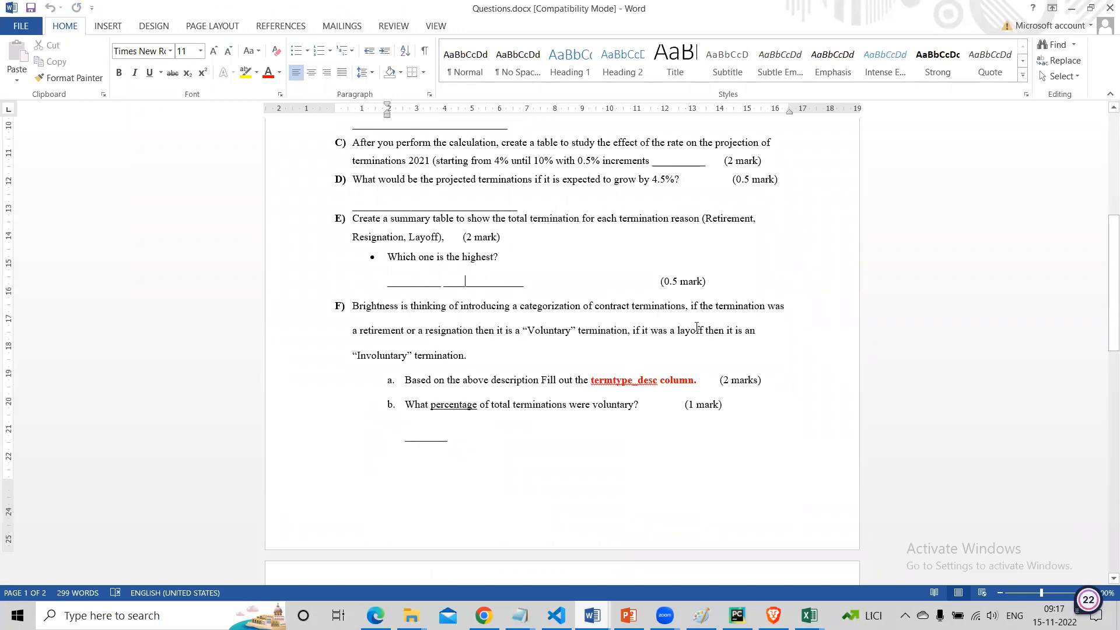
pyautogui.moveTo(419, 355); pyautogui.dragTo(448, 359)
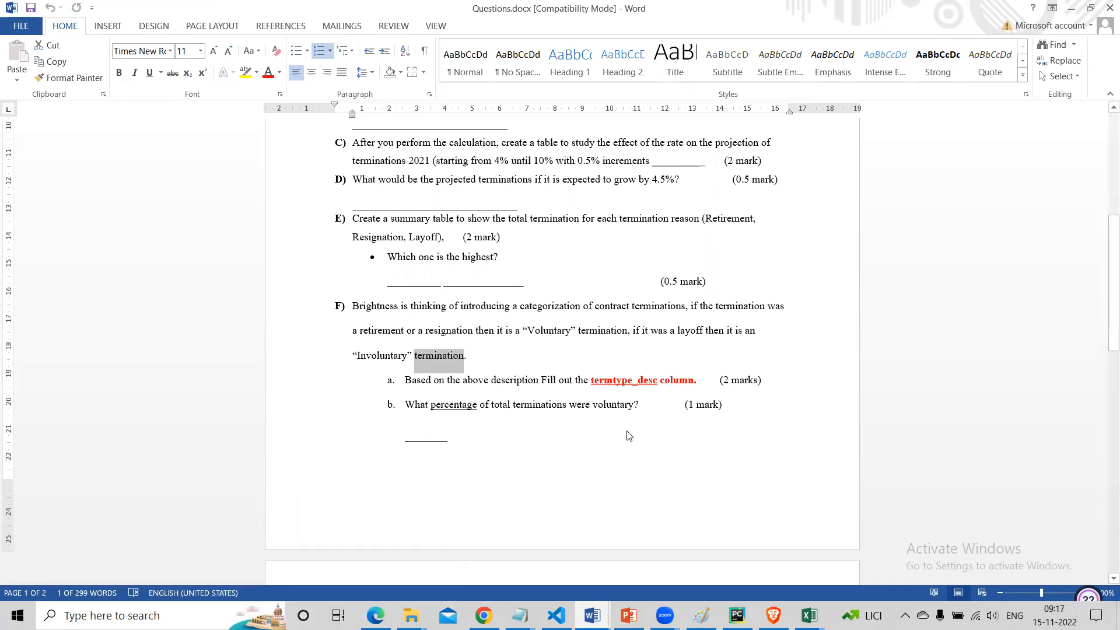
# Switch back to the Excel workbook and select M2, the first termtype_desc cell, on Sheet1.
pyautogui.hotkey('alt', 'Tab')
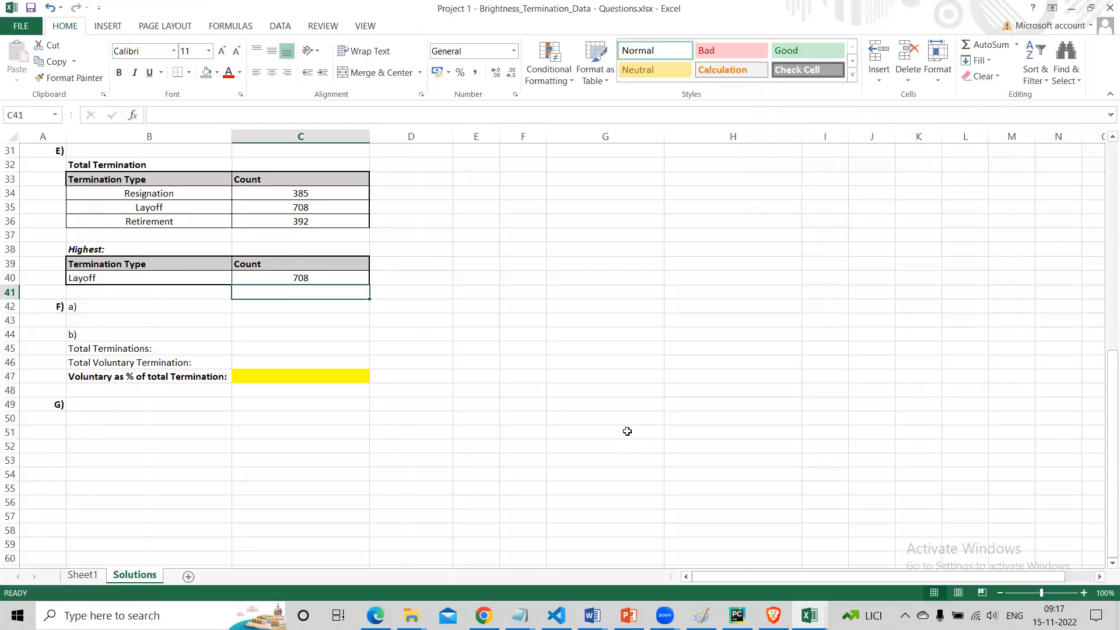
pyautogui.click(92, 577)
pyautogui.scroll(10, 615, 286)
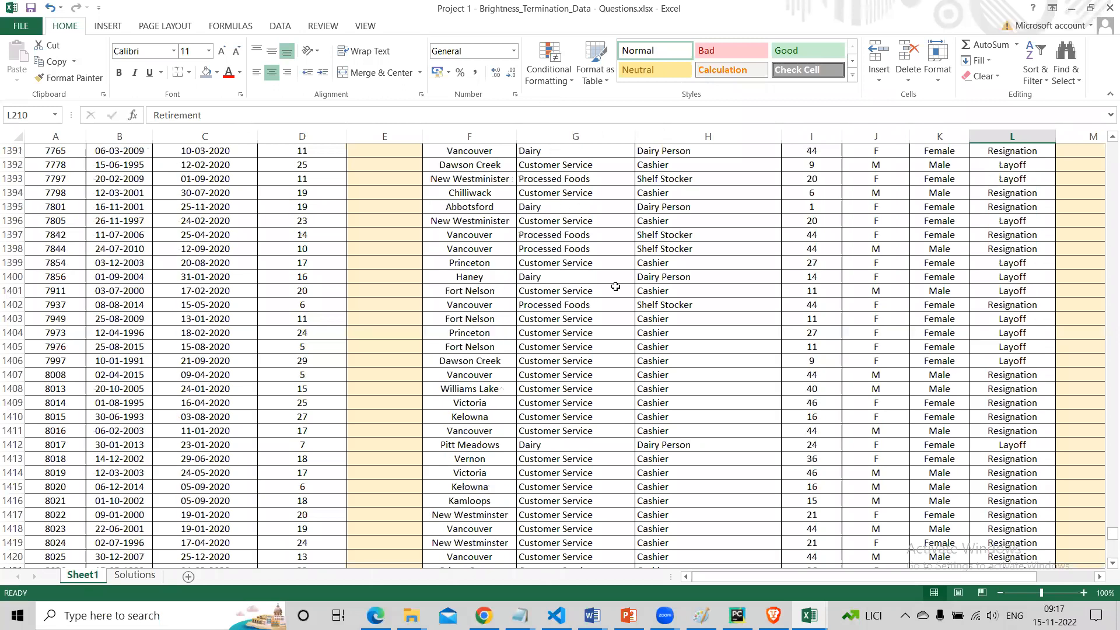
pyautogui.scroll(16, 1103, 196)
pyautogui.moveTo(1102, 196); pyautogui.dragTo(1102, 135)
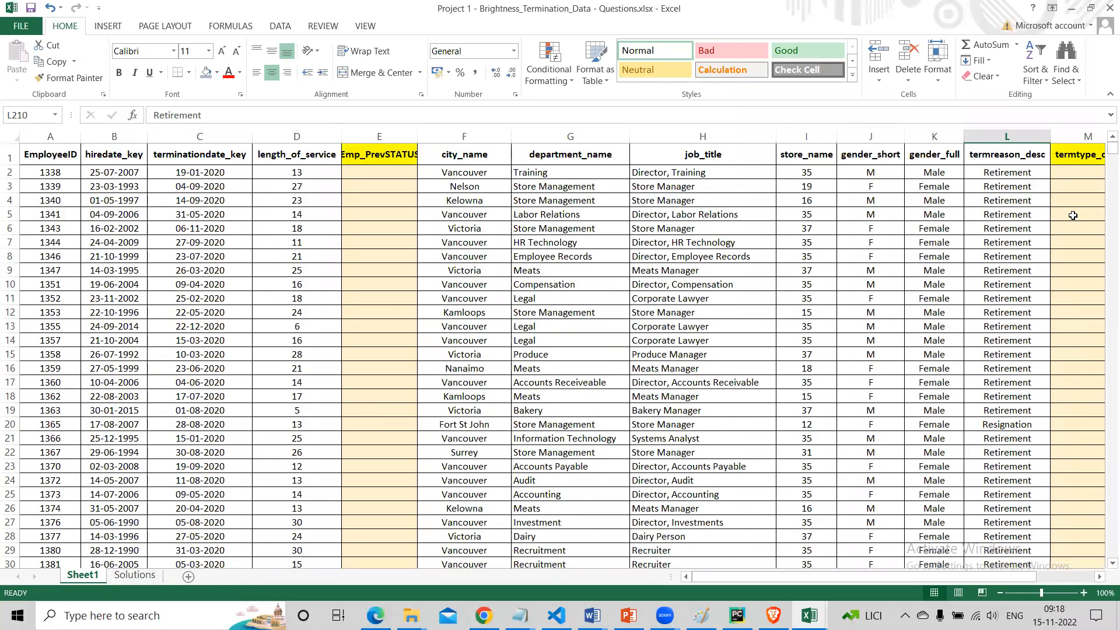
pyautogui.click(1084, 172)
pyautogui.moveTo(718, 581); pyautogui.dragTo(811, 575)
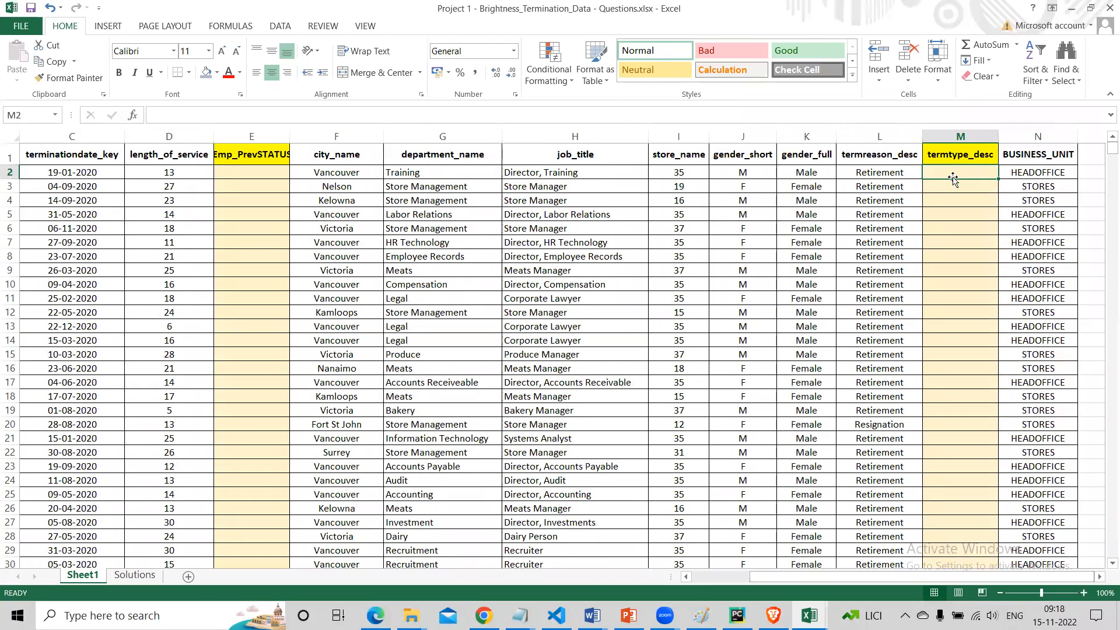
# Enter =IF(L2="Layoff","Involuntary","Voluntary") in M2 and fill it down the whole termtype_desc column.
pyautogui.write('=if')
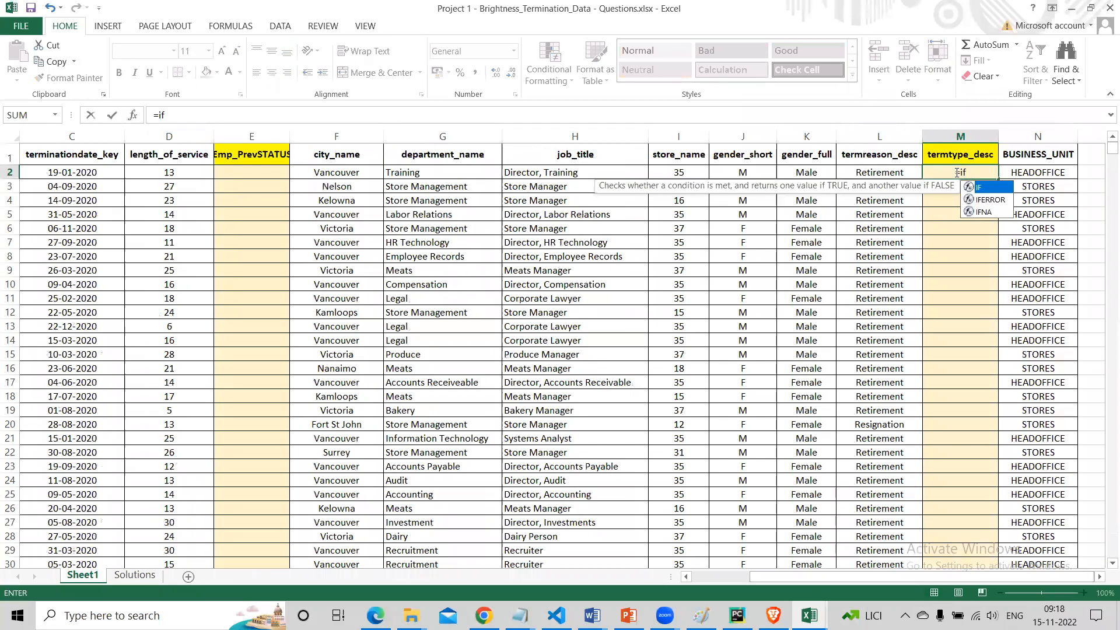
pyautogui.write('(')
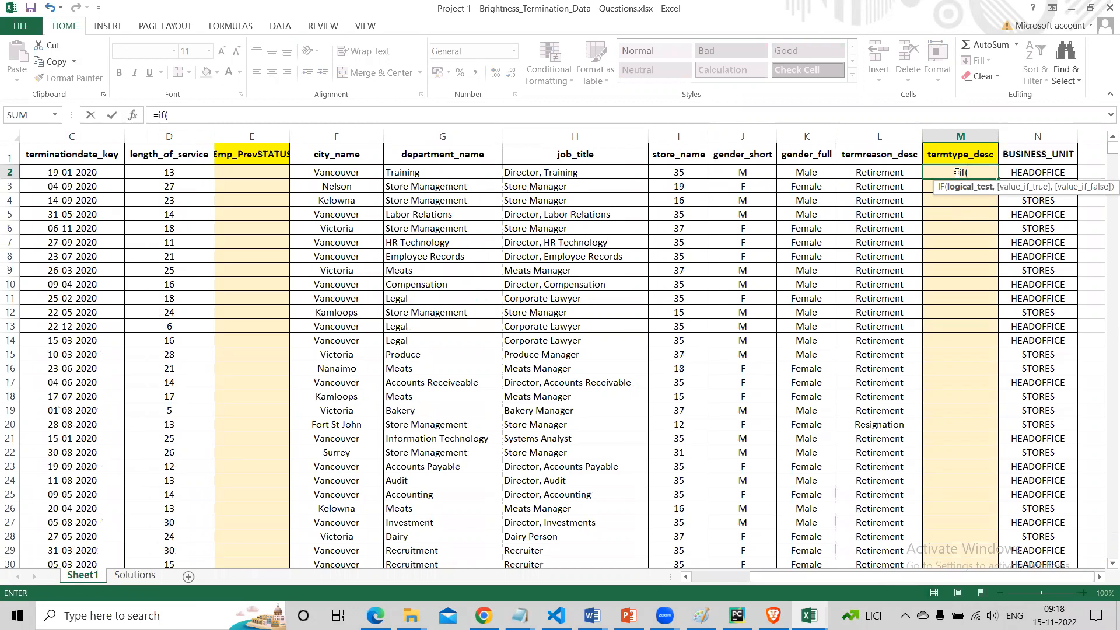
pyautogui.click(870, 173)
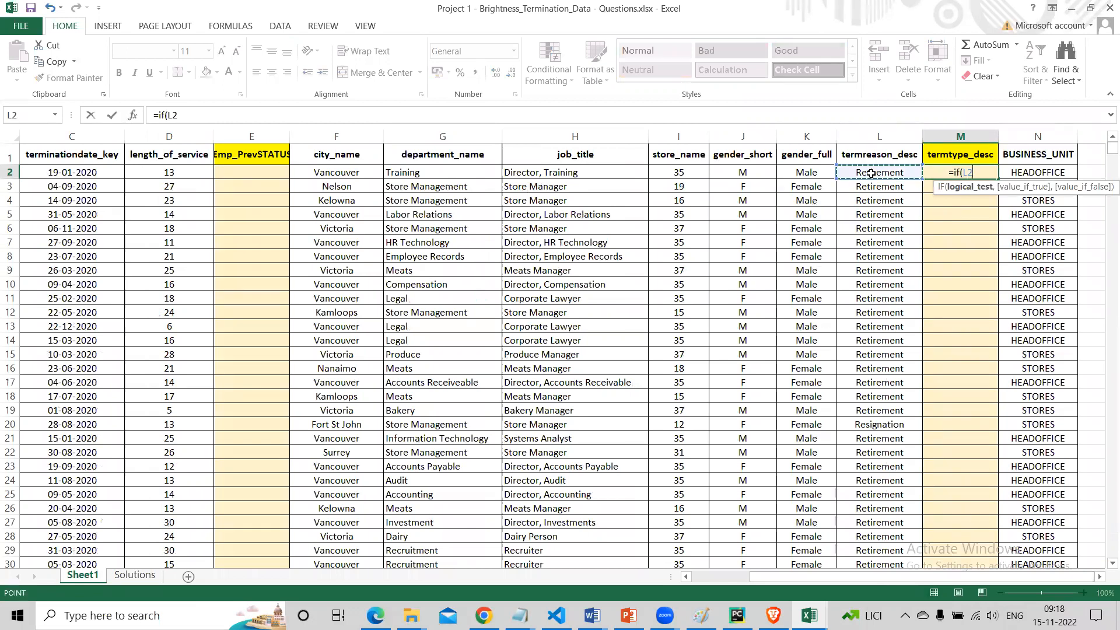
pyautogui.write('=')
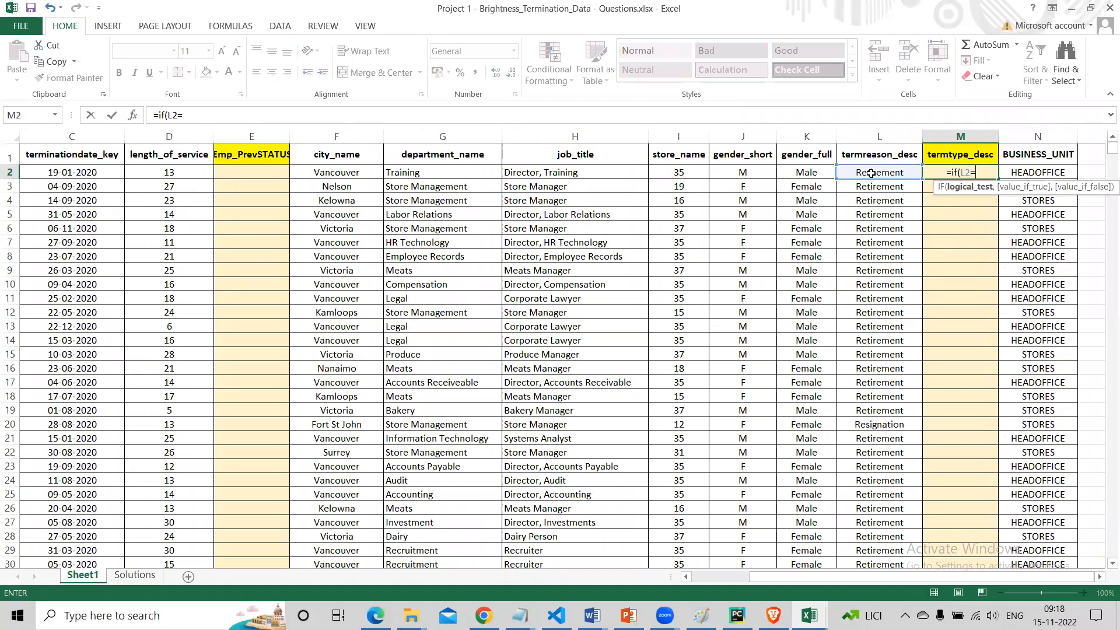
pyautogui.write('"Layoff","')
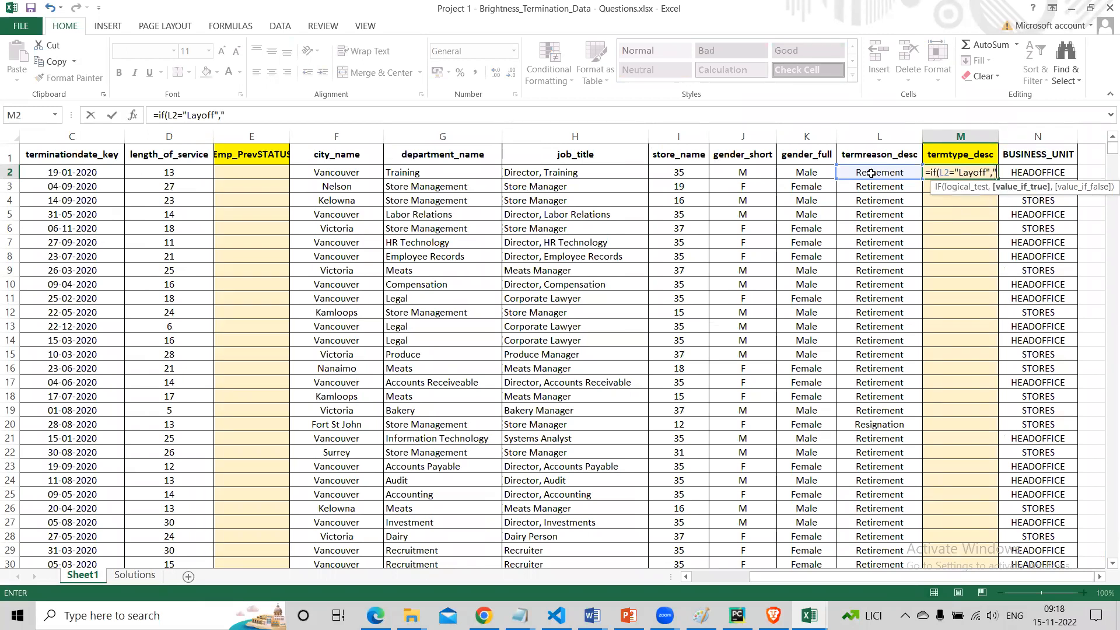
pyautogui.write('Inv')
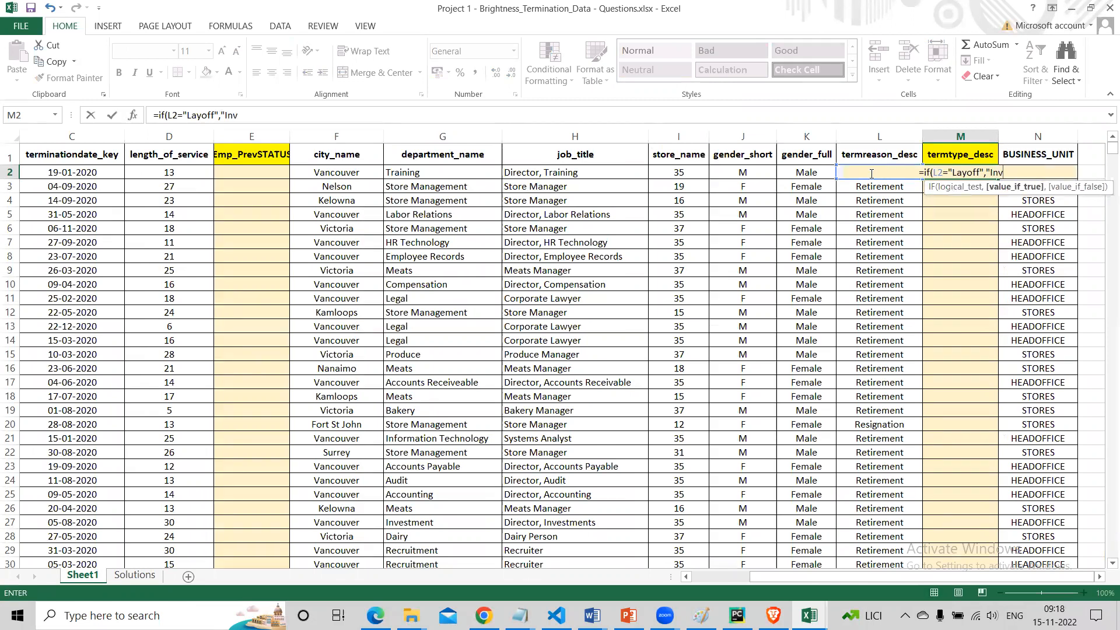
pyautogui.write('olu')
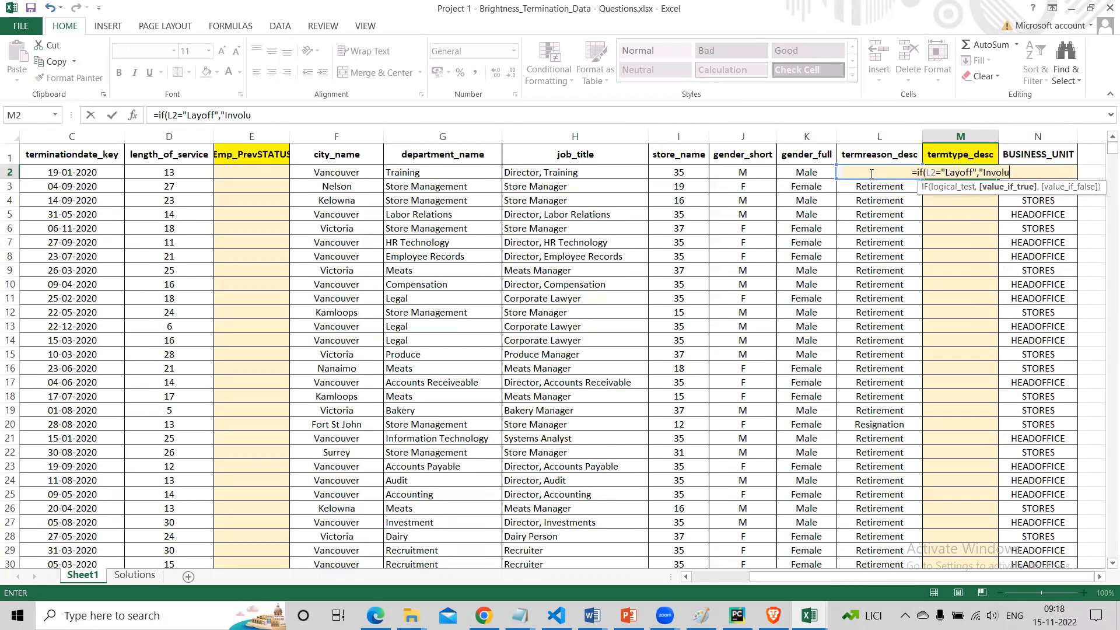
pyautogui.write('ntary","')
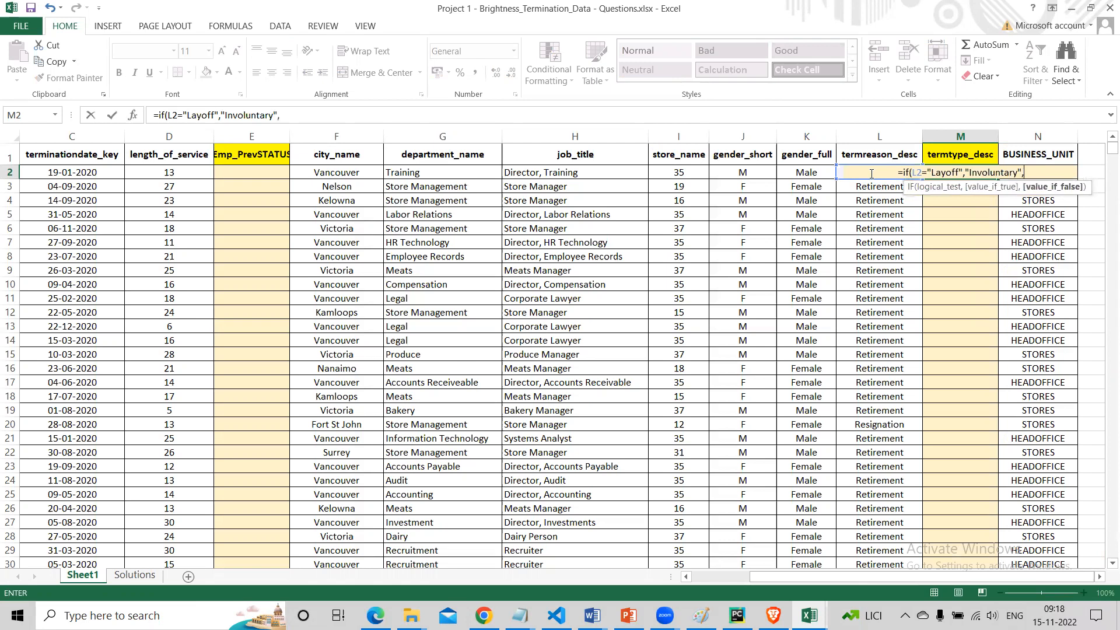
pyautogui.write('Vol')
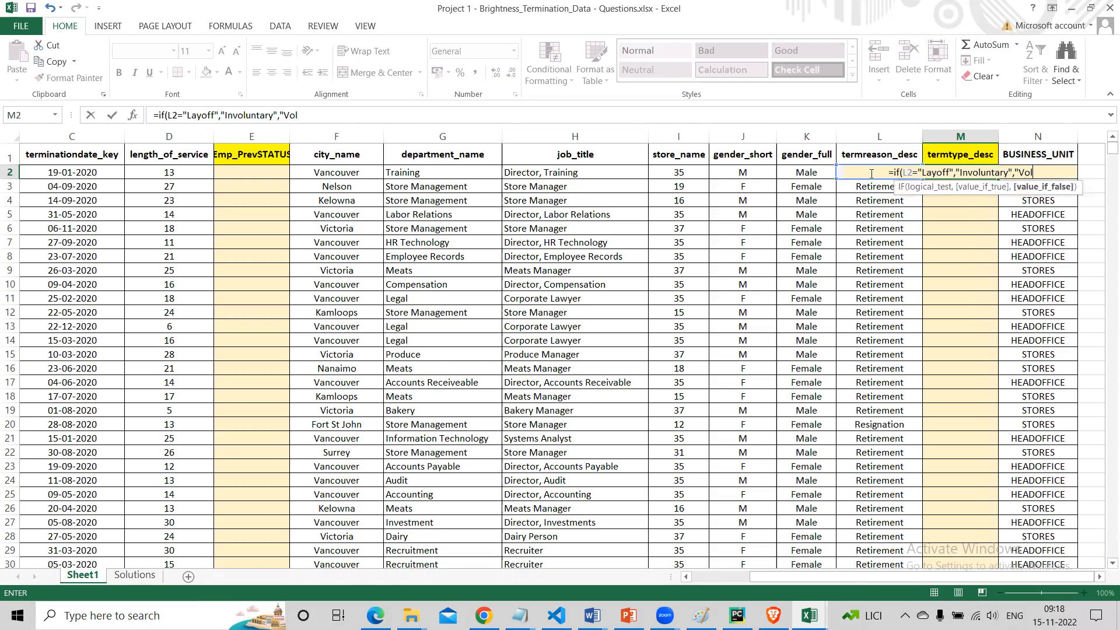
pyautogui.write('untary"))')
pyautogui.press('Return')
pyautogui.press('Return')
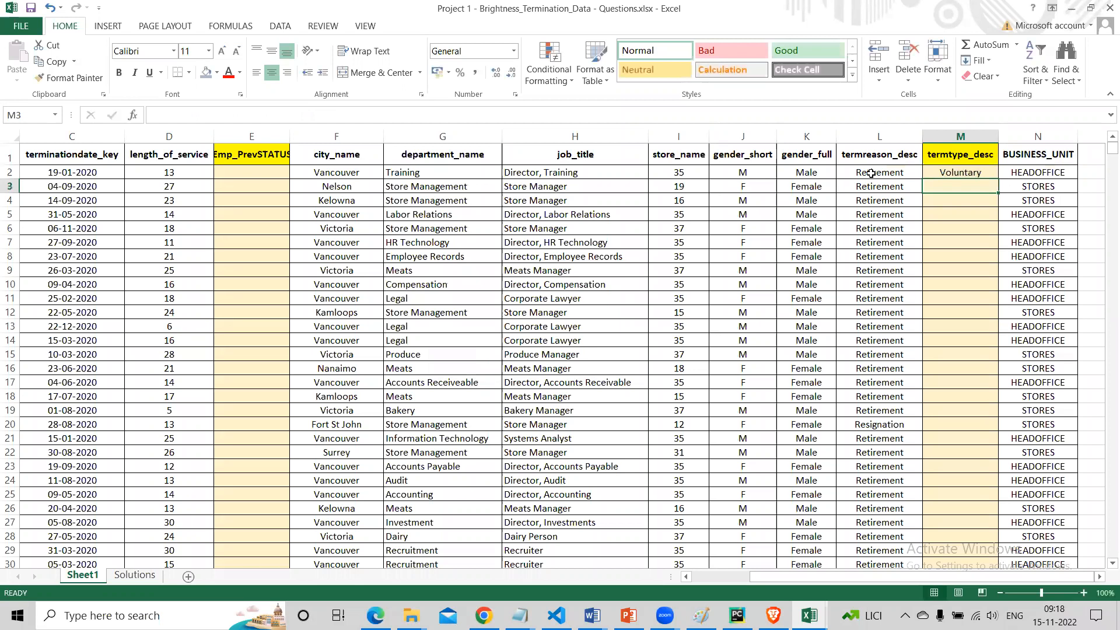
pyautogui.click(967, 171)
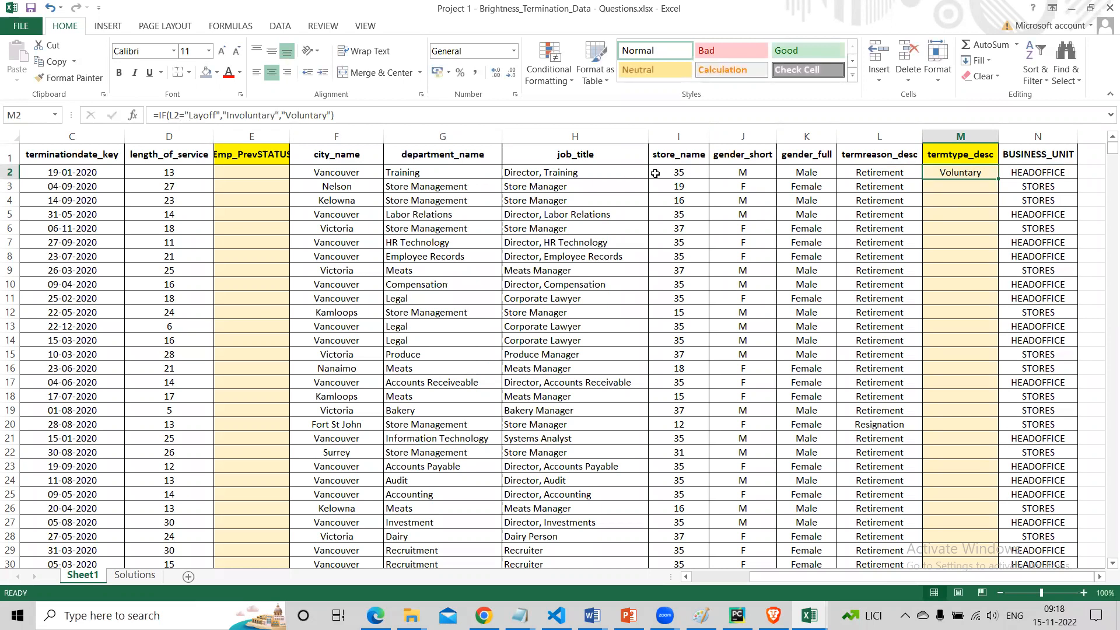
pyautogui.doubleClick(999, 180)
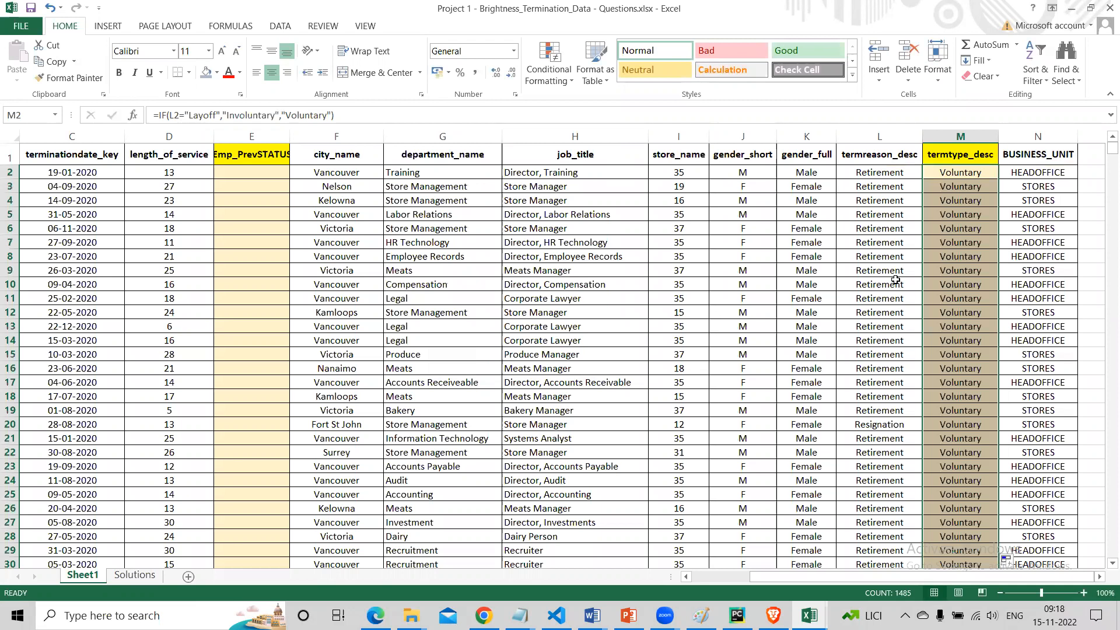
# Compare the termreason_desc and termtype_desc values down Sheet1 for layoff, retirement and resignation rows, ending back at M2.
pyautogui.scroll(-6, 873, 355)
pyautogui.scroll(-20, 873, 358)
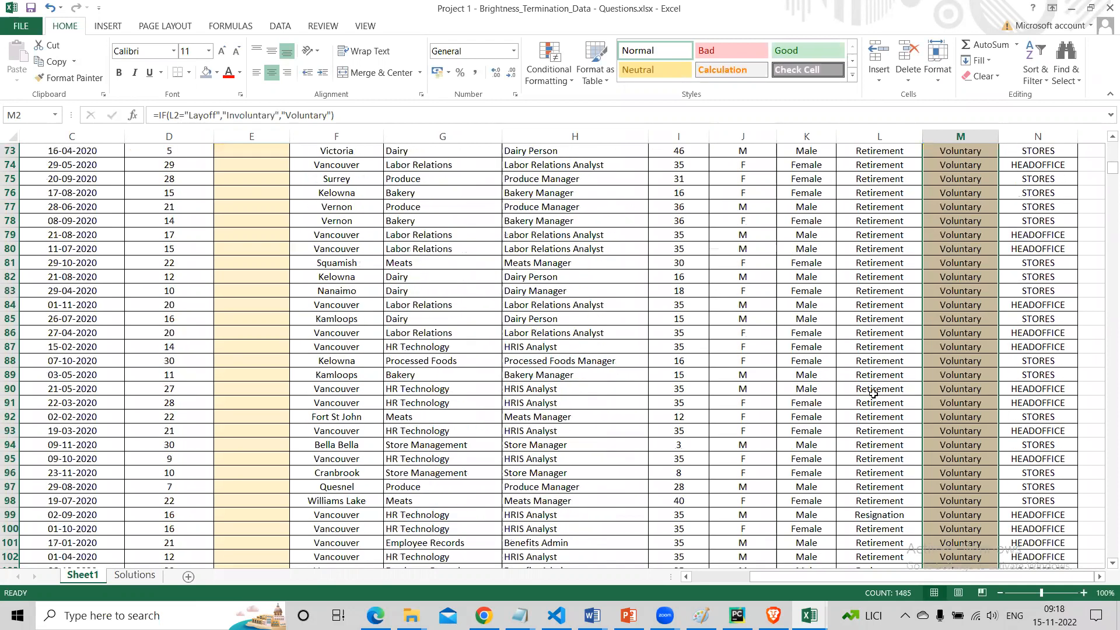
pyautogui.scroll(-12, 875, 401)
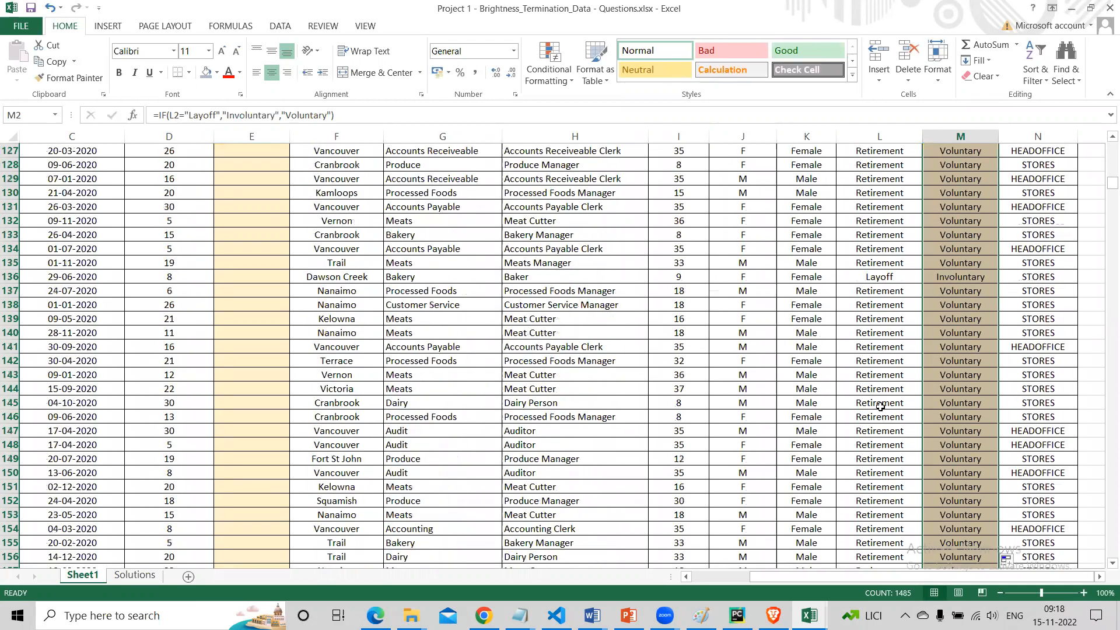
pyautogui.click(887, 277)
pyautogui.click(953, 273)
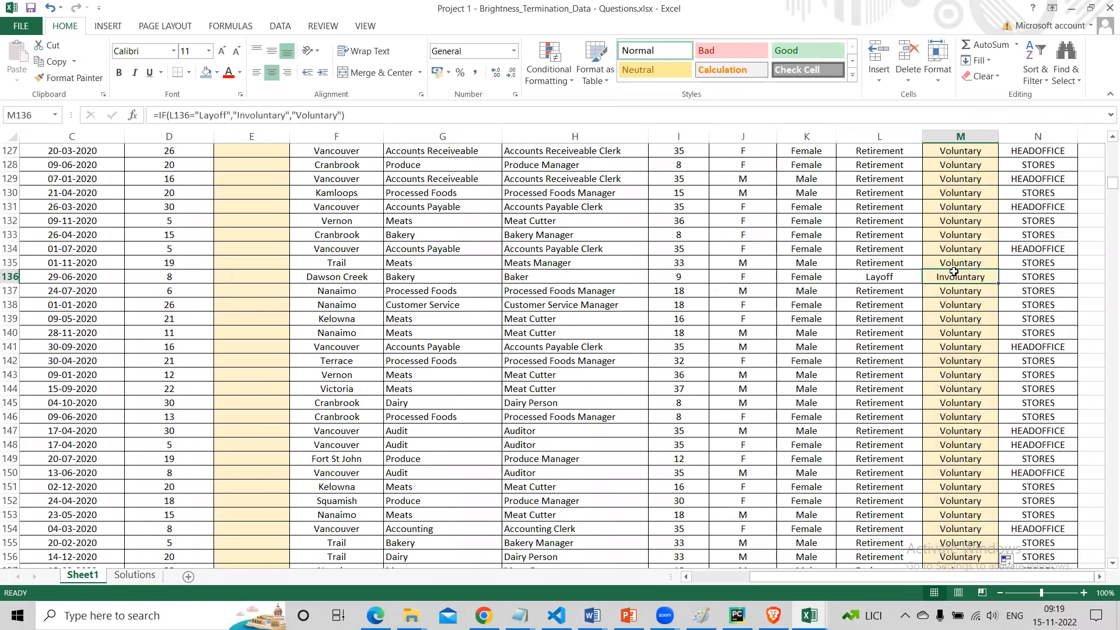
pyautogui.click(889, 304)
pyautogui.click(988, 318)
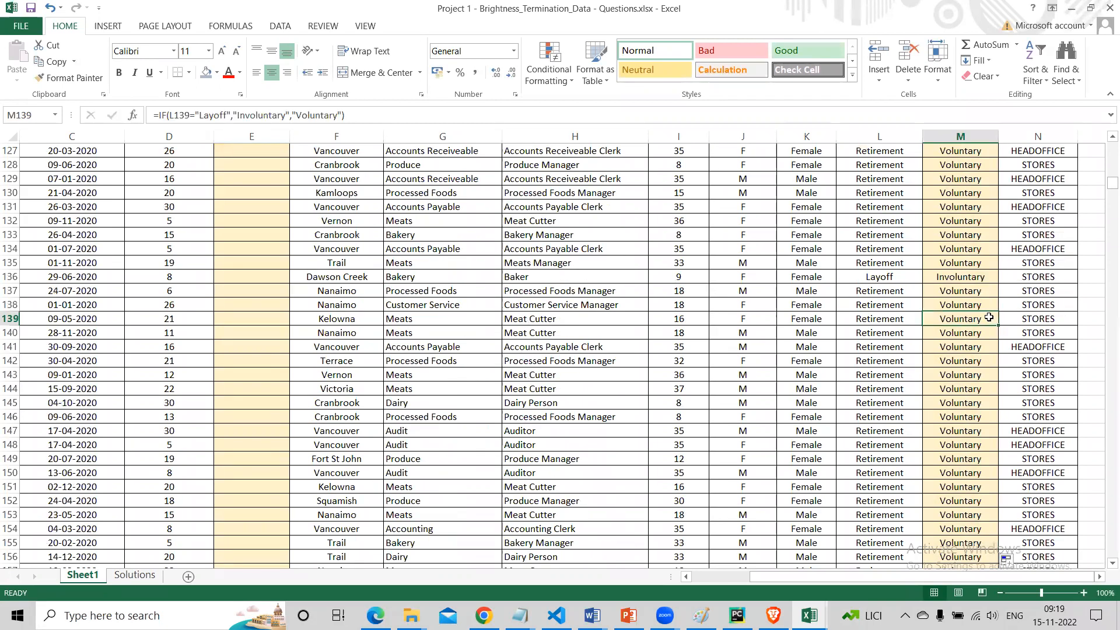
pyautogui.scroll(-7, 869, 420)
pyautogui.scroll(-13, 865, 442)
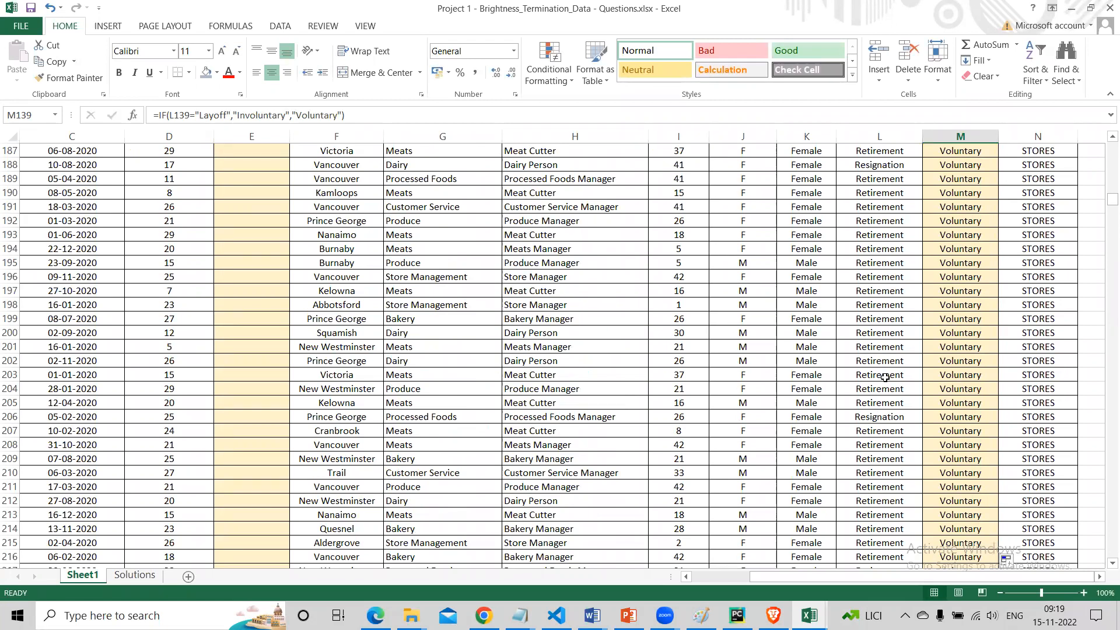
pyautogui.scroll(-4, 882, 451)
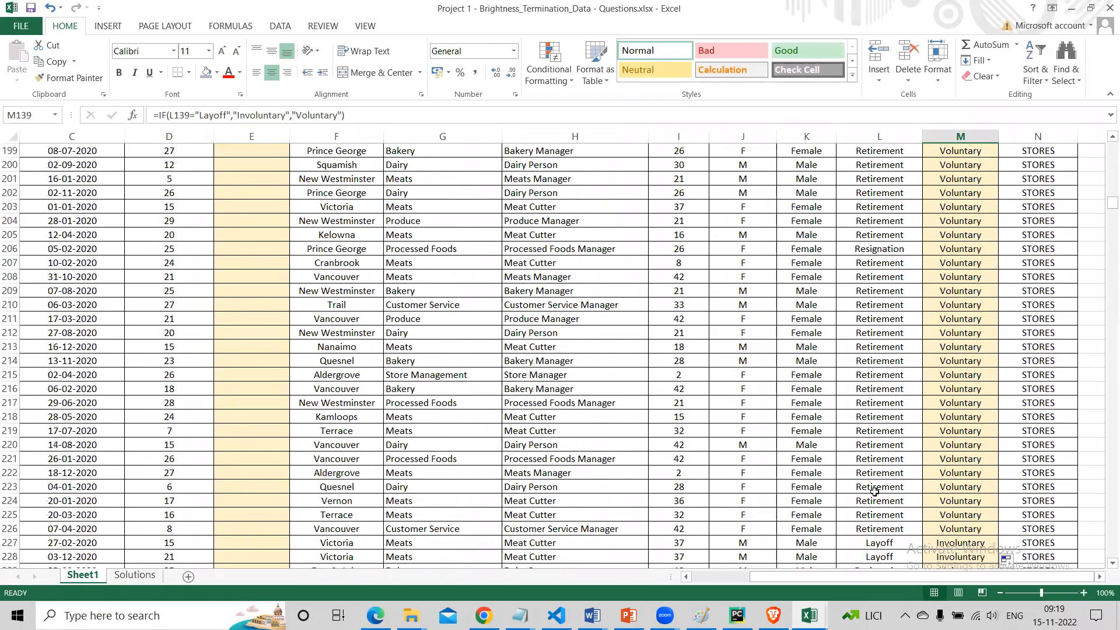
pyautogui.scroll(-1, 874, 497)
pyautogui.scroll(-9, 874, 497)
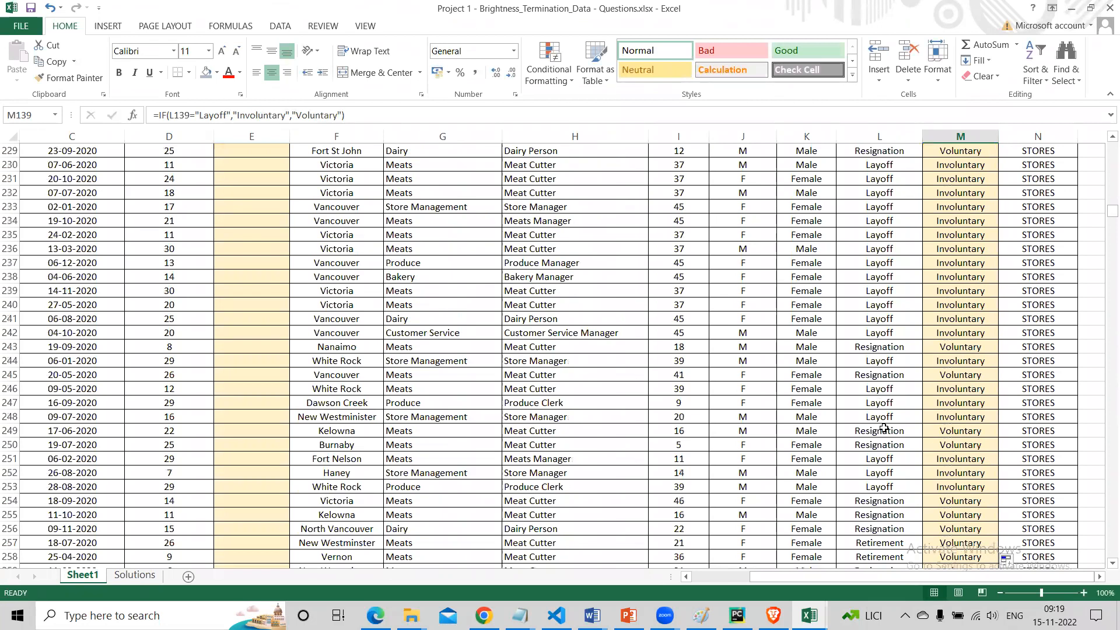
pyautogui.moveTo(882, 430); pyautogui.dragTo(947, 430)
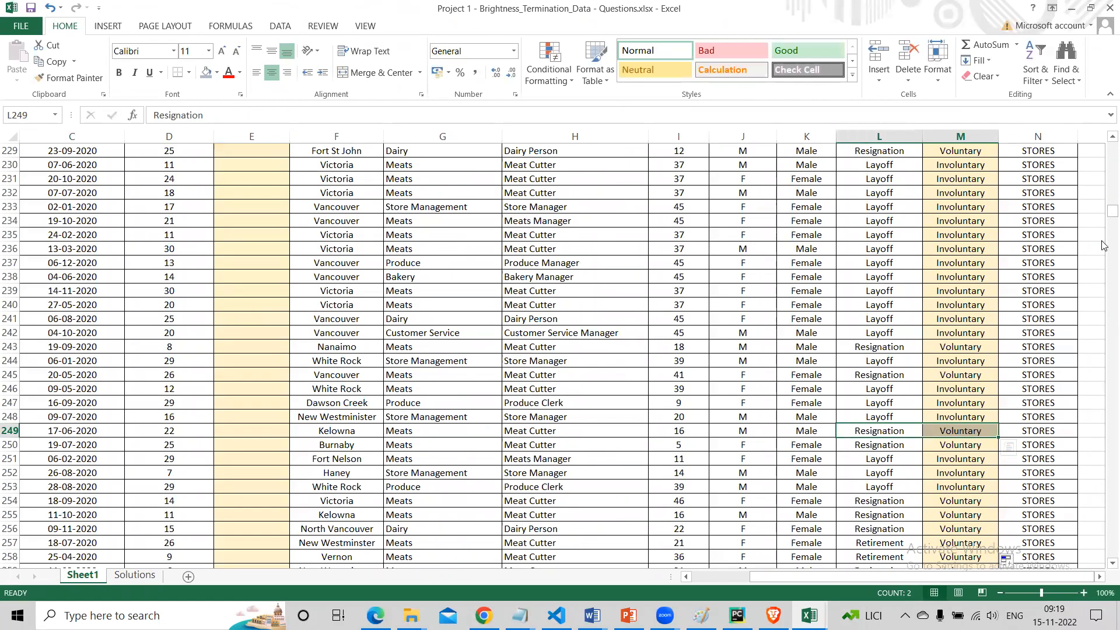
pyautogui.moveTo(1110, 208); pyautogui.dragTo(1104, 138)
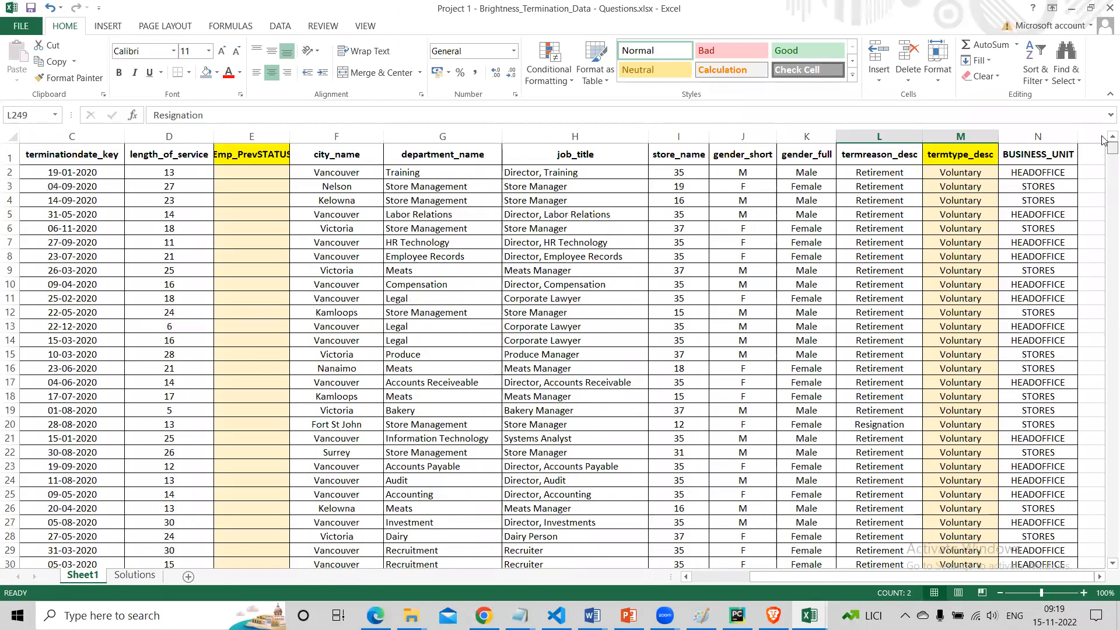
pyautogui.click(977, 174)
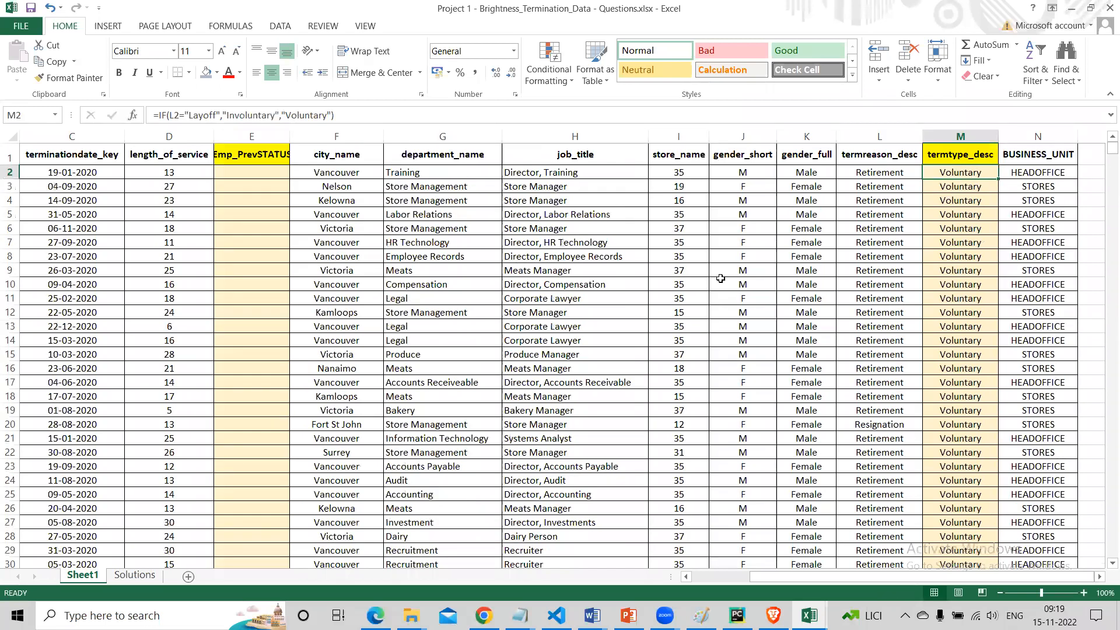
# Switch to Questions.docx in Word, read question F part b on the voluntary percentage, and return to part b) on Excel's Solutions sheet.
pyautogui.hotkey('alt', 'Tab')
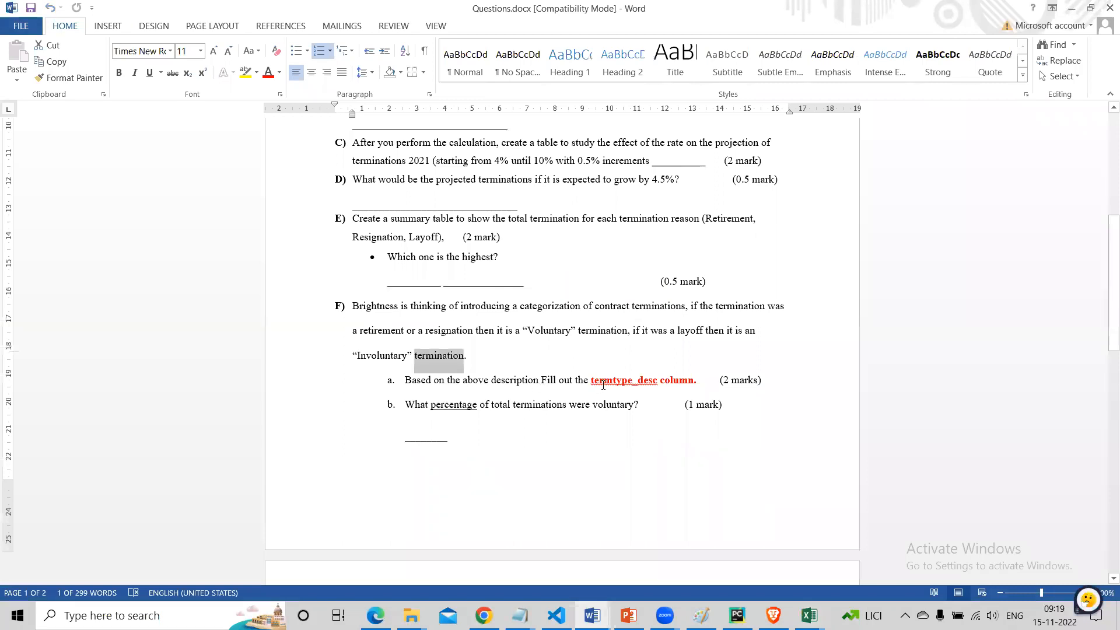
pyautogui.moveTo(452, 405); pyautogui.dragTo(630, 402)
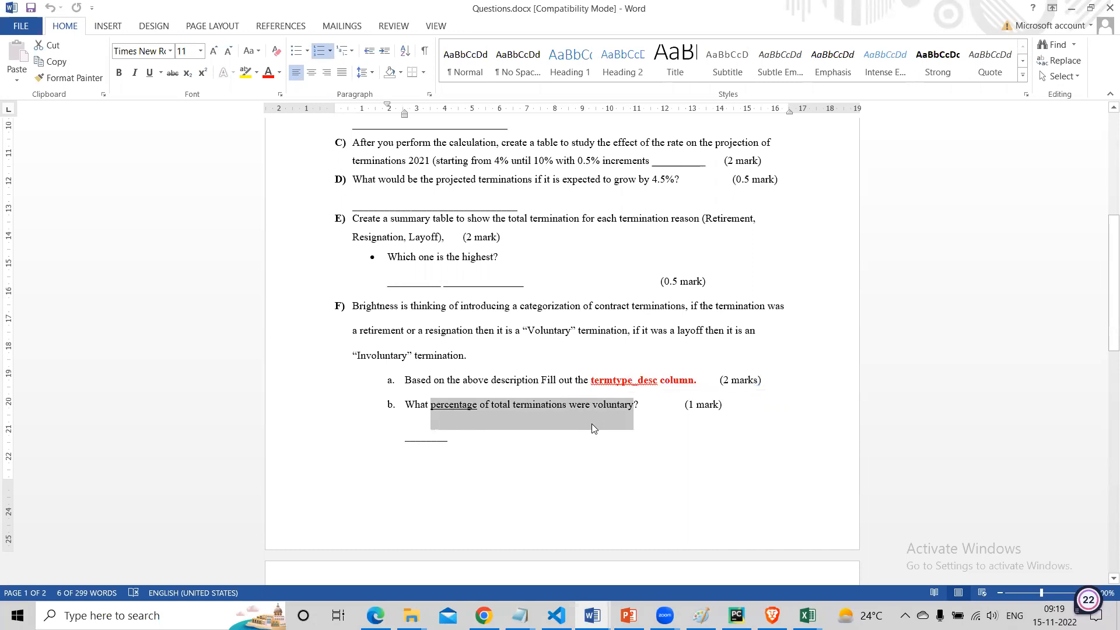
pyautogui.hotkey('alt', 'Tab')
pyautogui.click(135, 575)
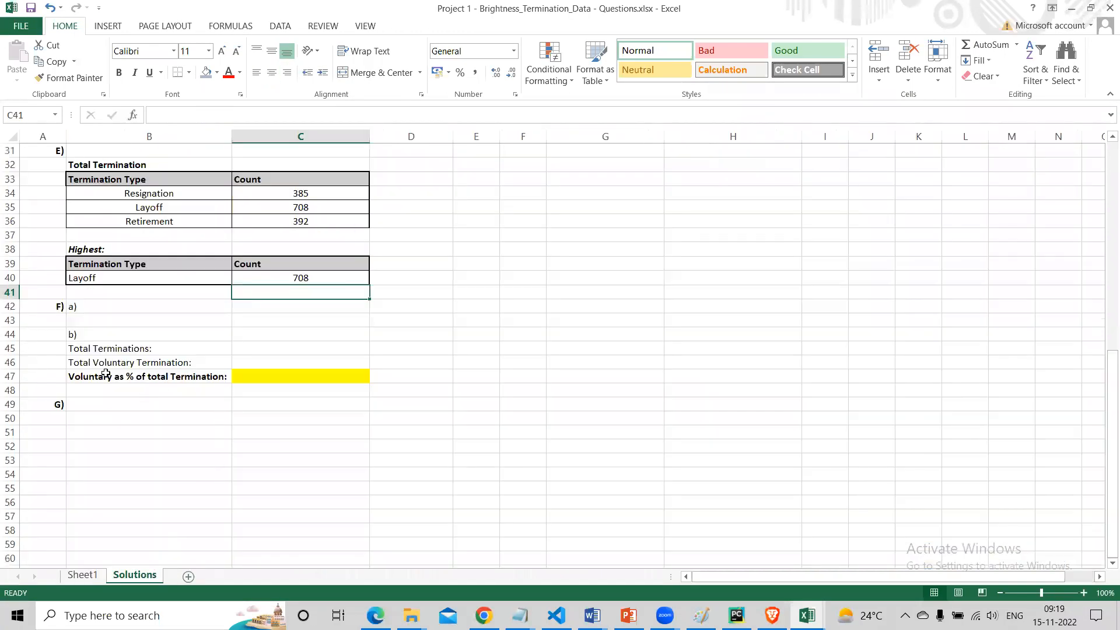
pyautogui.click(119, 332)
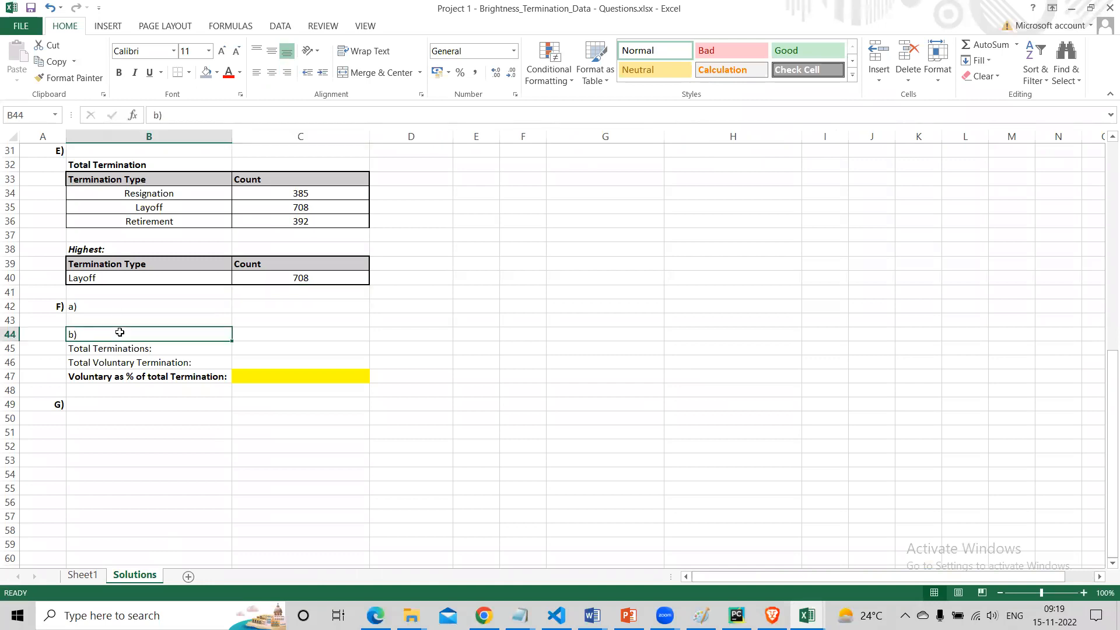
# Link Total Terminations in C45 to the Total Termination answer with the formula =C4.
pyautogui.click(268, 348)
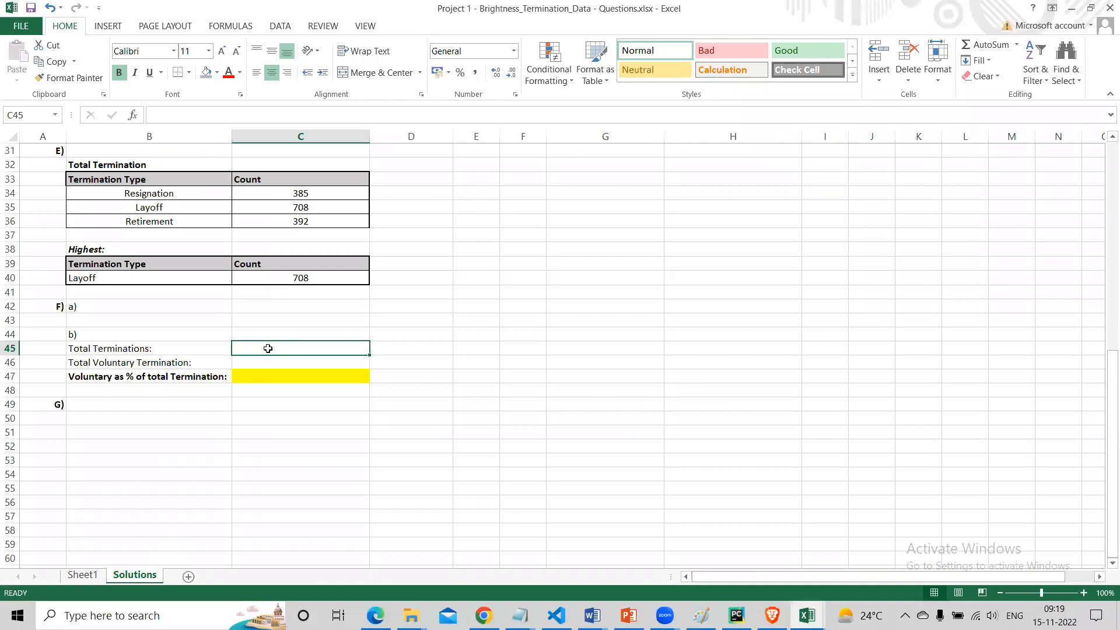
pyautogui.write('=')
pyautogui.scroll(10, 401, 337)
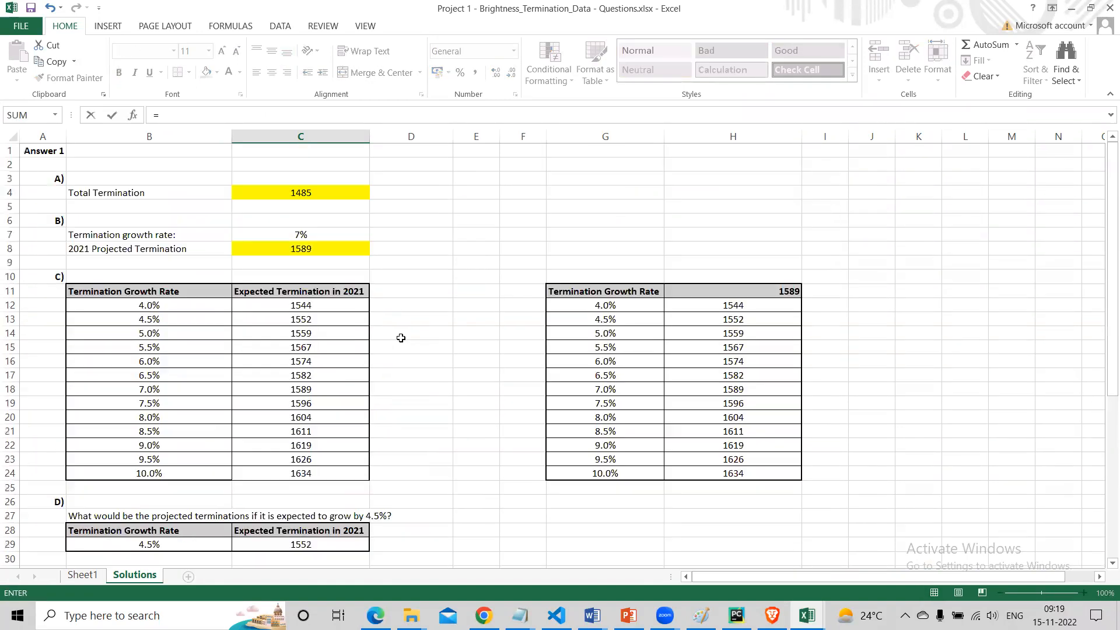
pyautogui.click(298, 197)
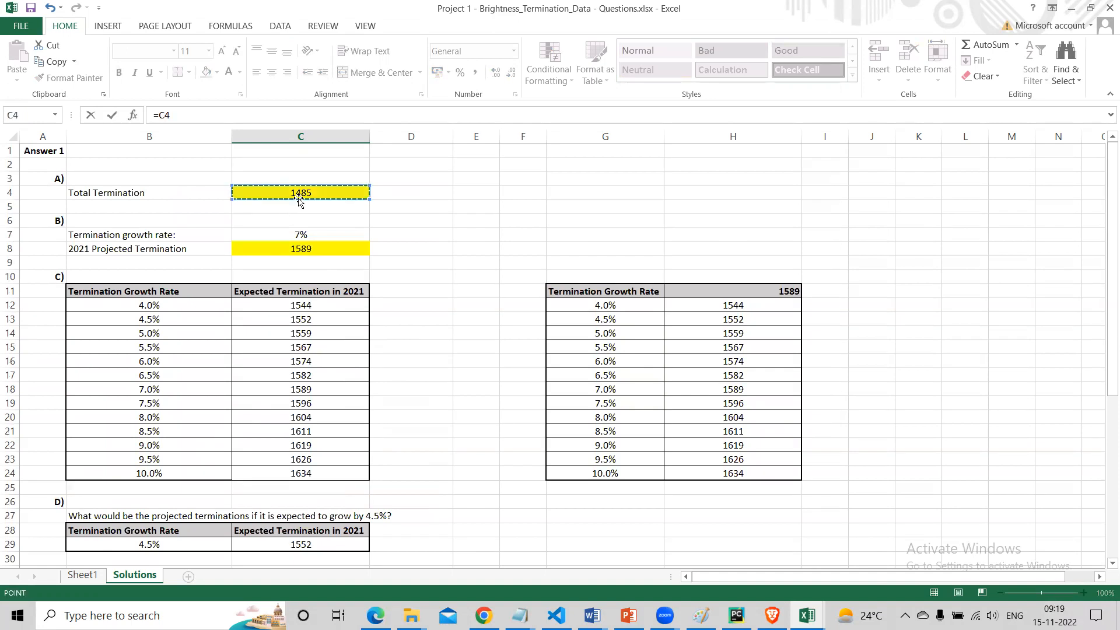
pyautogui.press('Return')
pyautogui.scroll(-7, 298, 204)
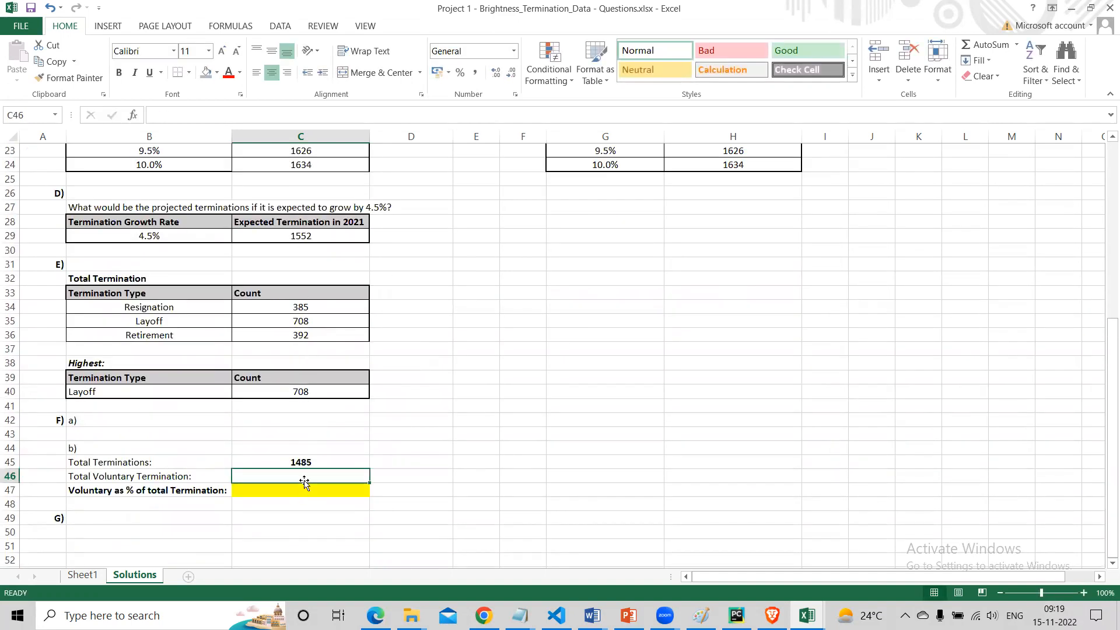
# Copy the COUNTIF formula text from the Resignation count in C34, leaving that cell as it is.
pyautogui.scroll(2, 324, 265)
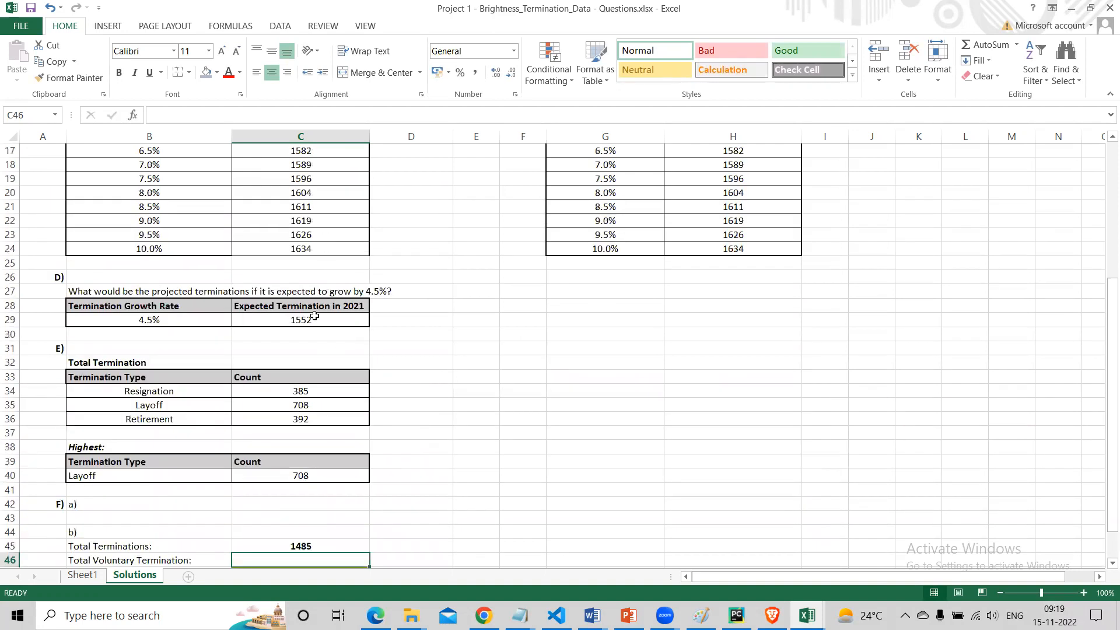
pyautogui.click(301, 392)
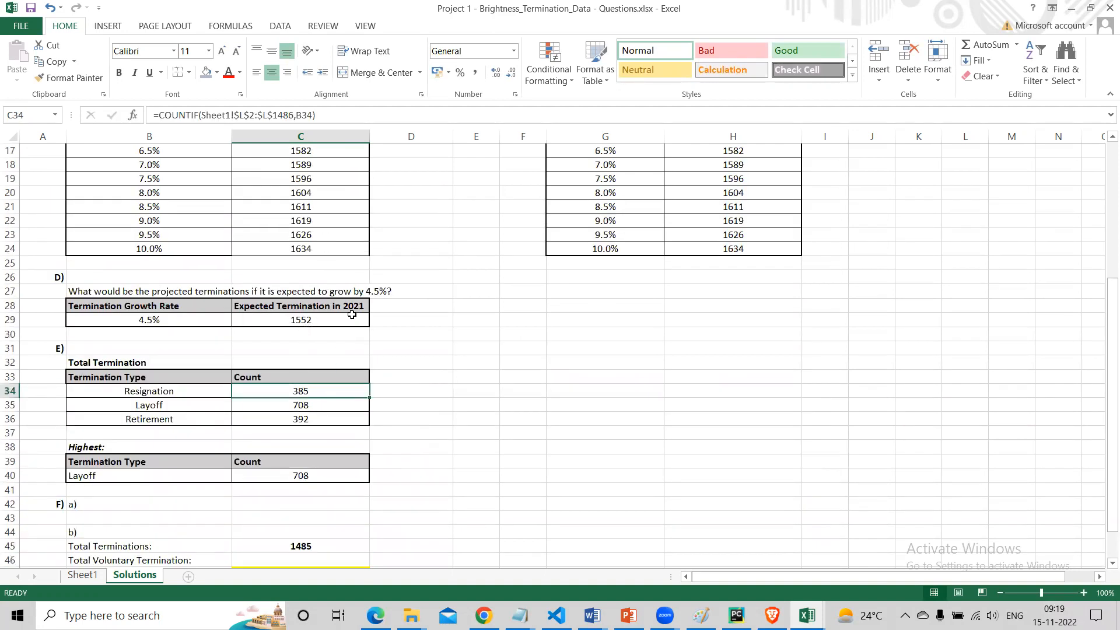
pyautogui.moveTo(319, 115); pyautogui.dragTo(141, 112)
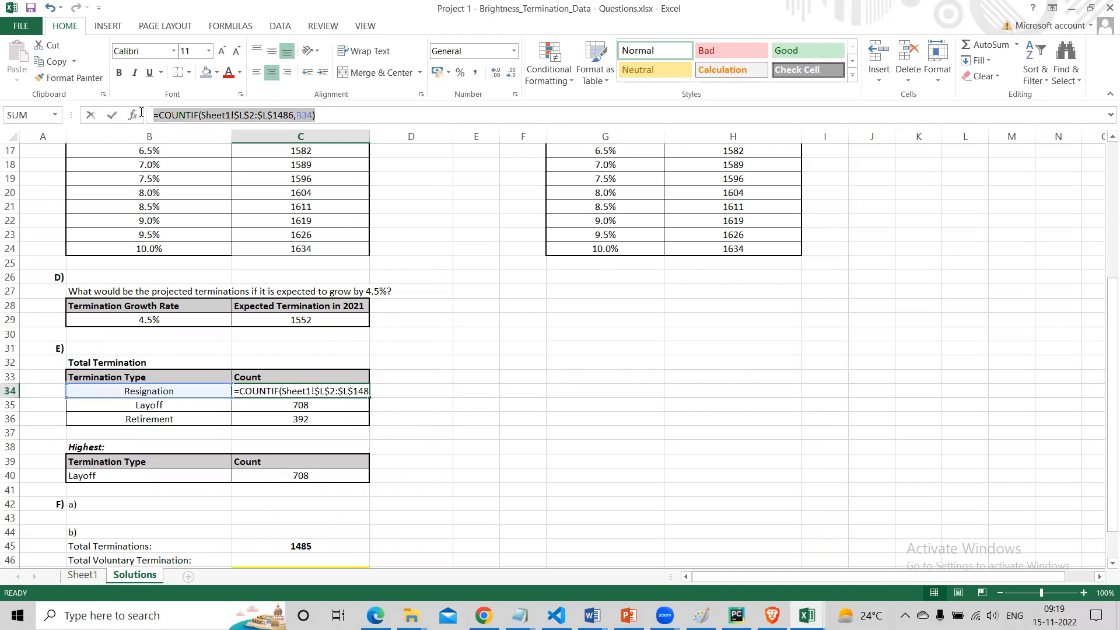
pyautogui.hotkey('ctrl', 'c')
pyautogui.press('Return')
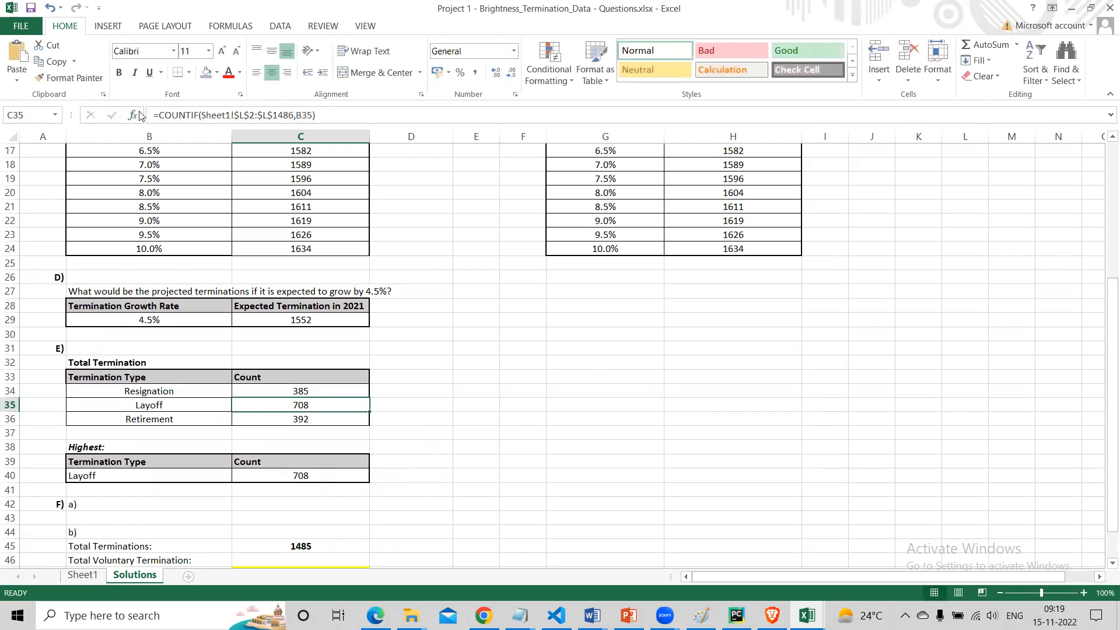
pyautogui.scroll(-6, 154, 160)
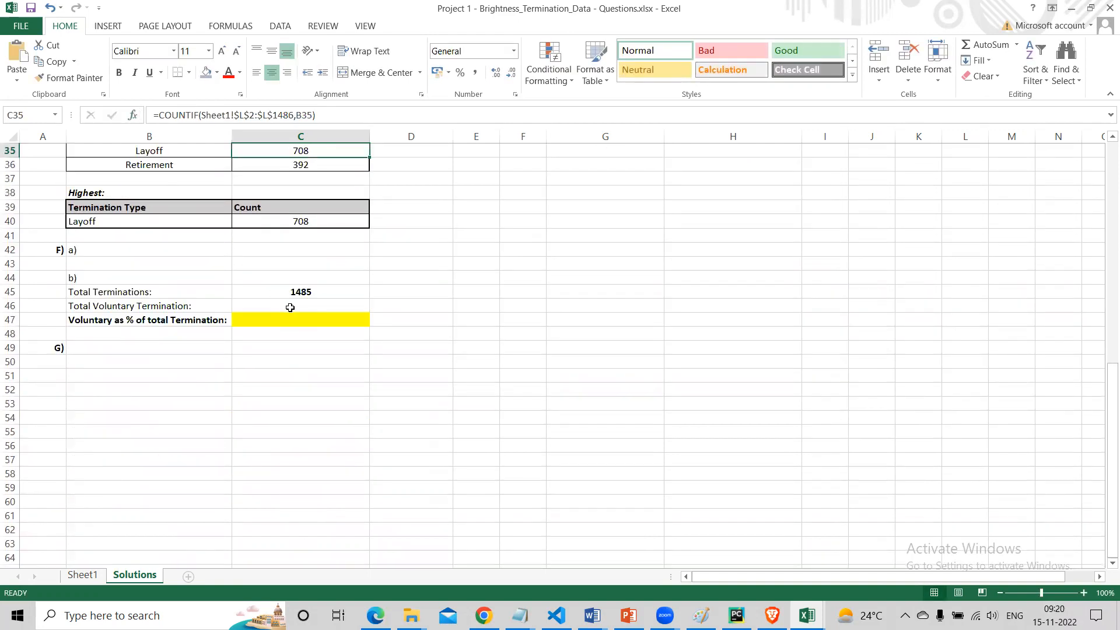
# Paste the copied COUNTIF formula into the Total Voluntary Termination cell C46, replacing its B34 criterion with an empty text string "".
pyautogui.click(290, 308)
pyautogui.click(291, 117)
pyautogui.hotkey('ctrl', 'v')
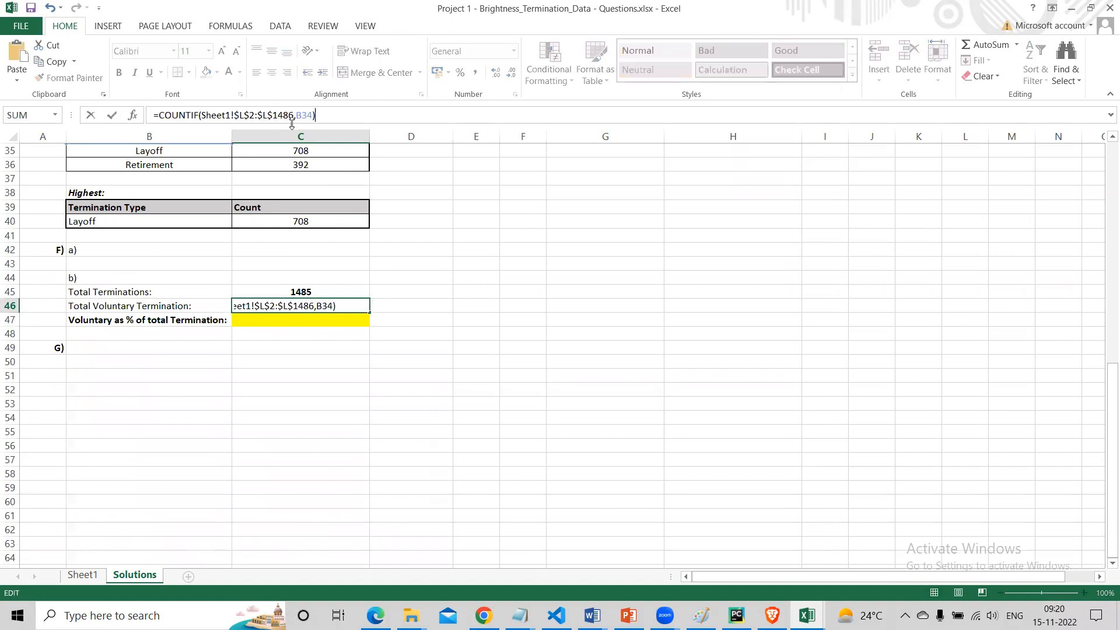
pyautogui.click(301, 116)
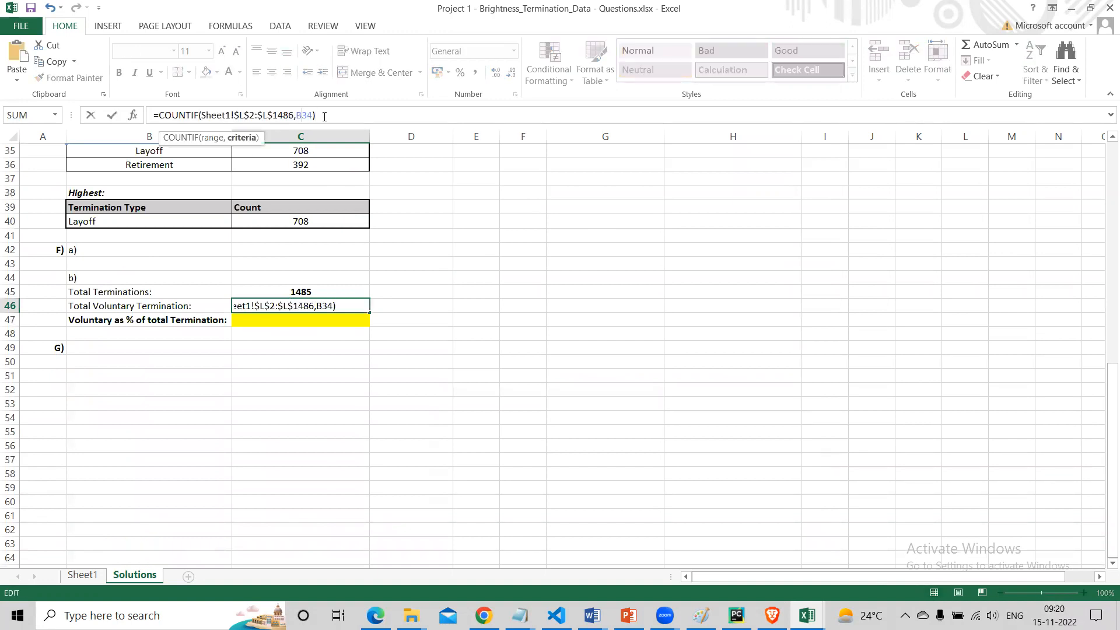
pyautogui.press('Delete')
pyautogui.press('Delete')
pyautogui.press('Delete')
pyautogui.write('""')
pyautogui.press('Return')
pyautogui.click(325, 305)
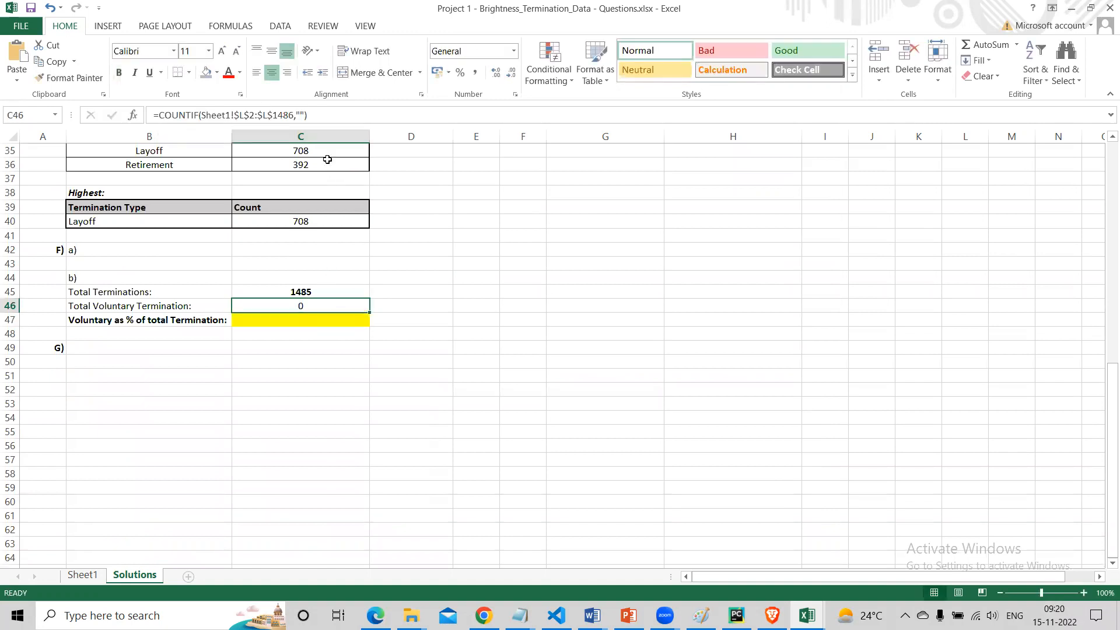
# Set the criterion of the COUNTIF formula in C46 to "Voluntary".
pyautogui.click(299, 115)
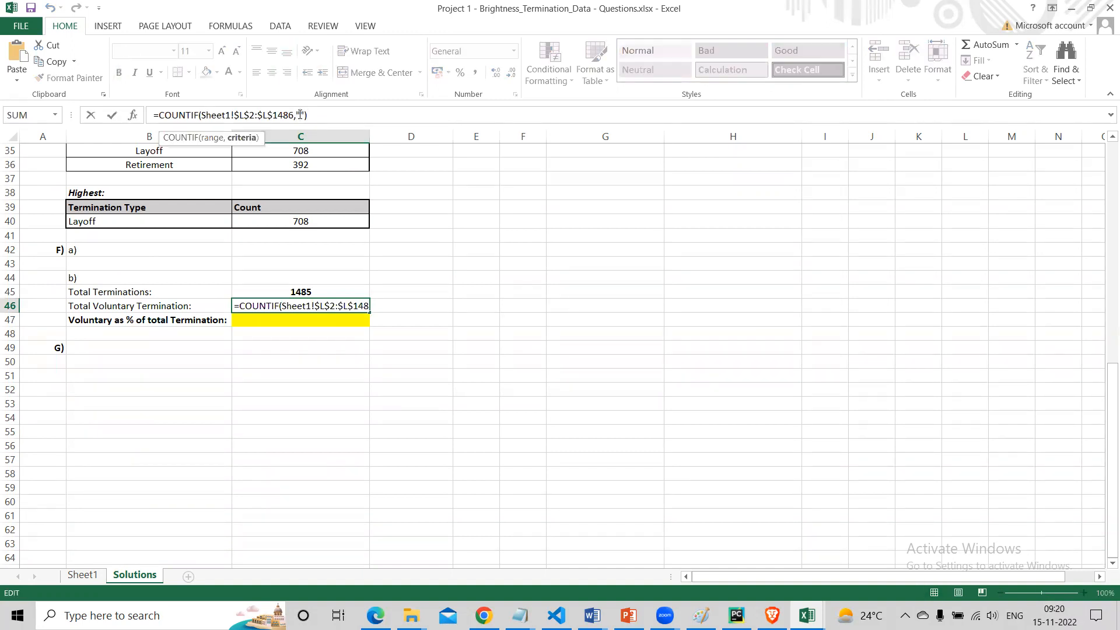
pyautogui.write('Volu')
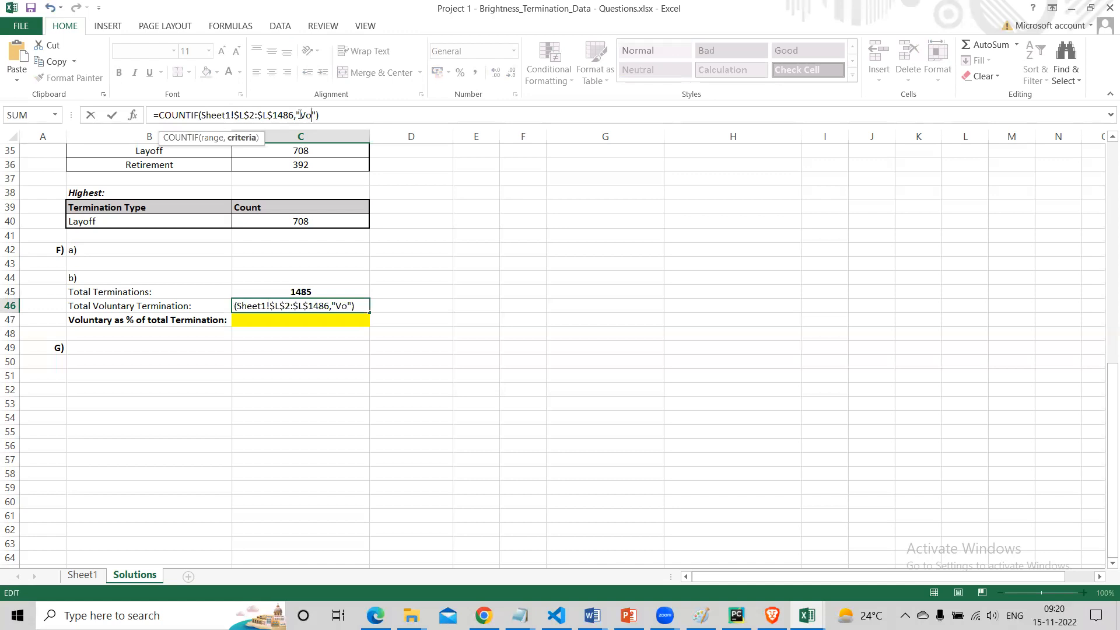
pyautogui.write('ntary')
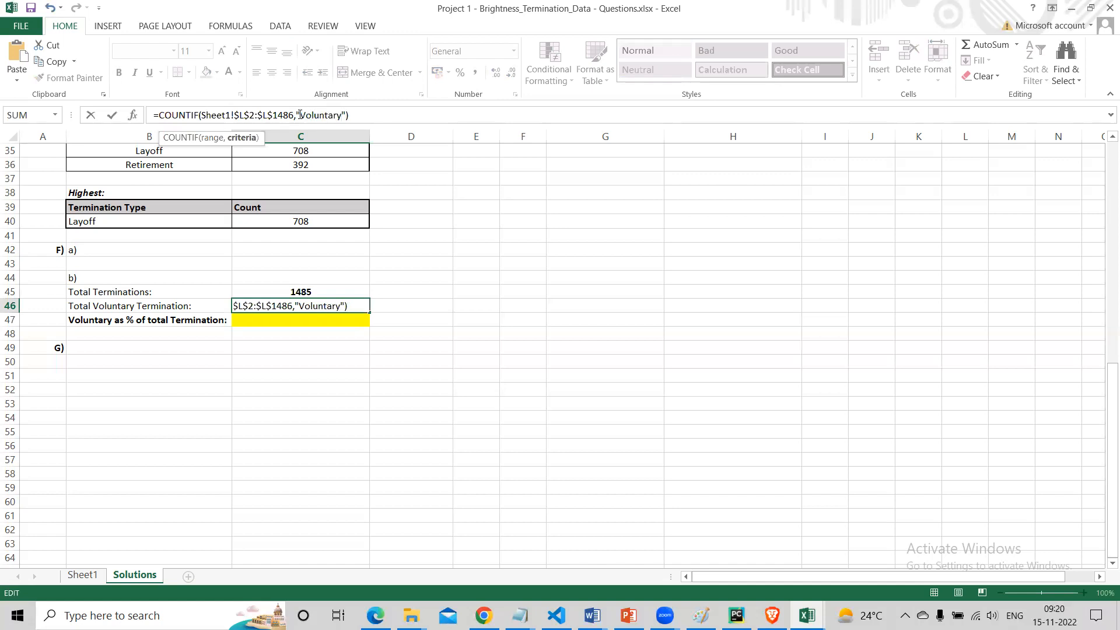
pyautogui.press('Return')
pyautogui.click(310, 302)
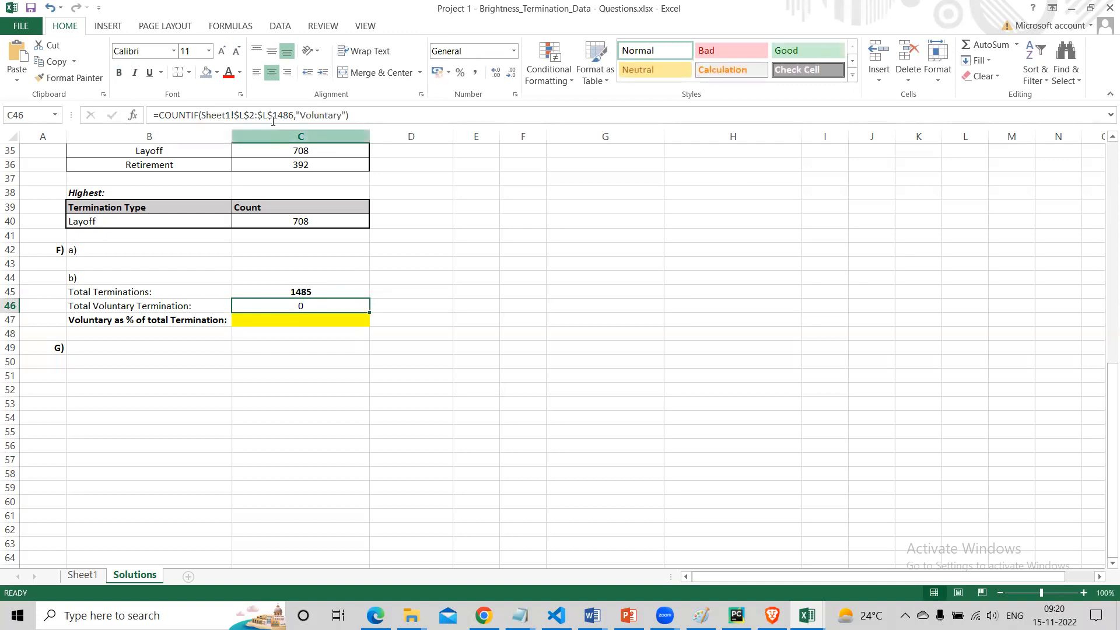
# Check the termtype_desc column on Sheet1 and change C46's COUNTIF range on the Solutions sheet to Sheet1!$M$2:$M$1486.
pyautogui.click(82, 575)
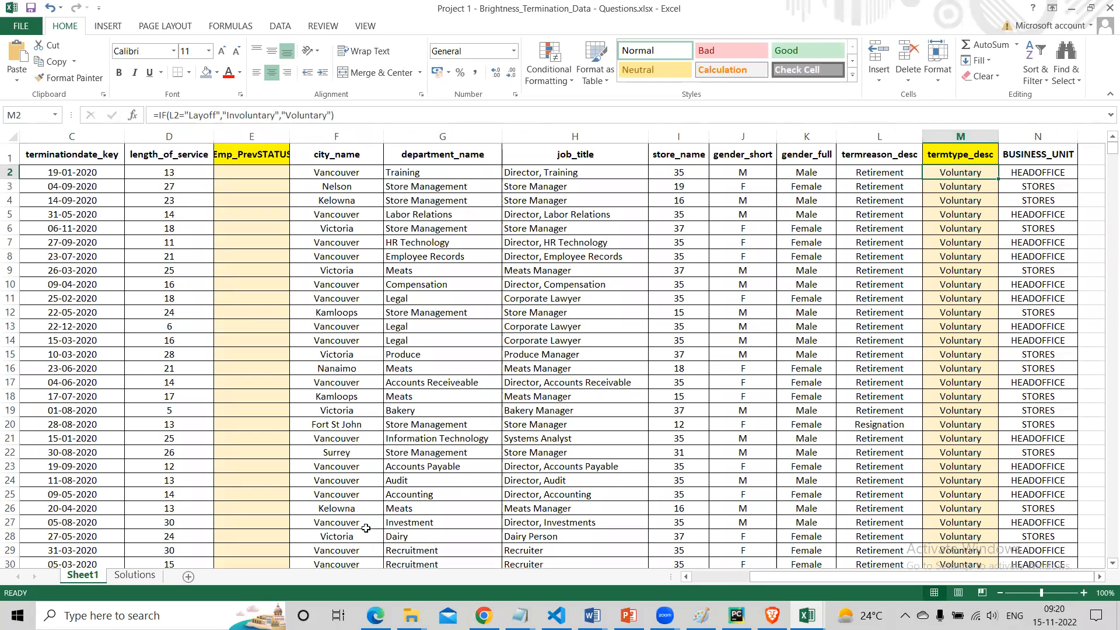
pyautogui.click(146, 574)
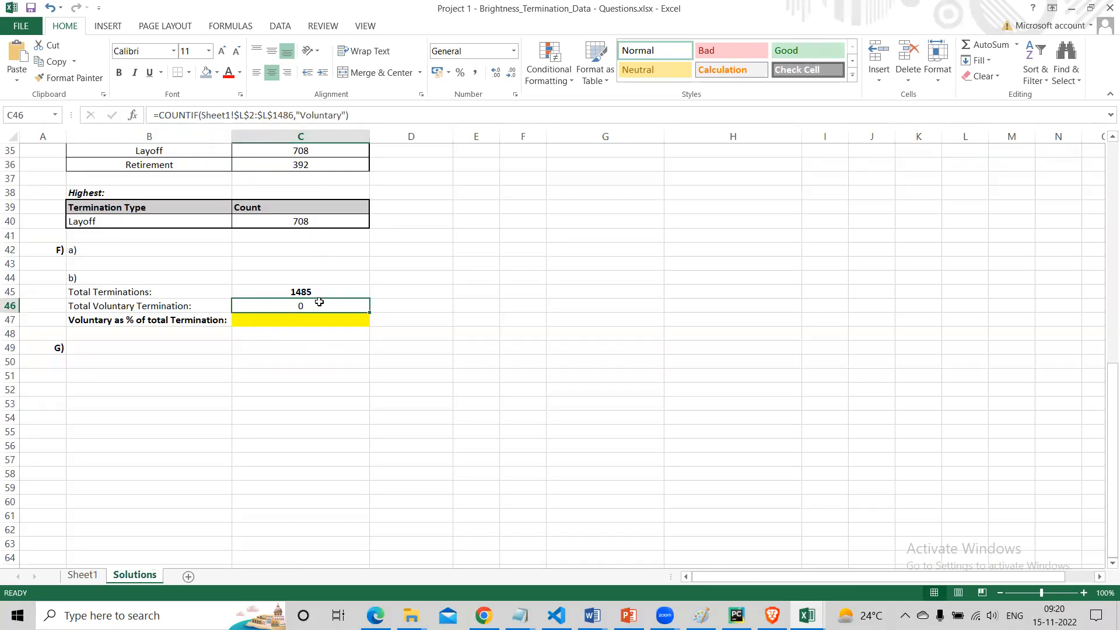
pyautogui.click(245, 115)
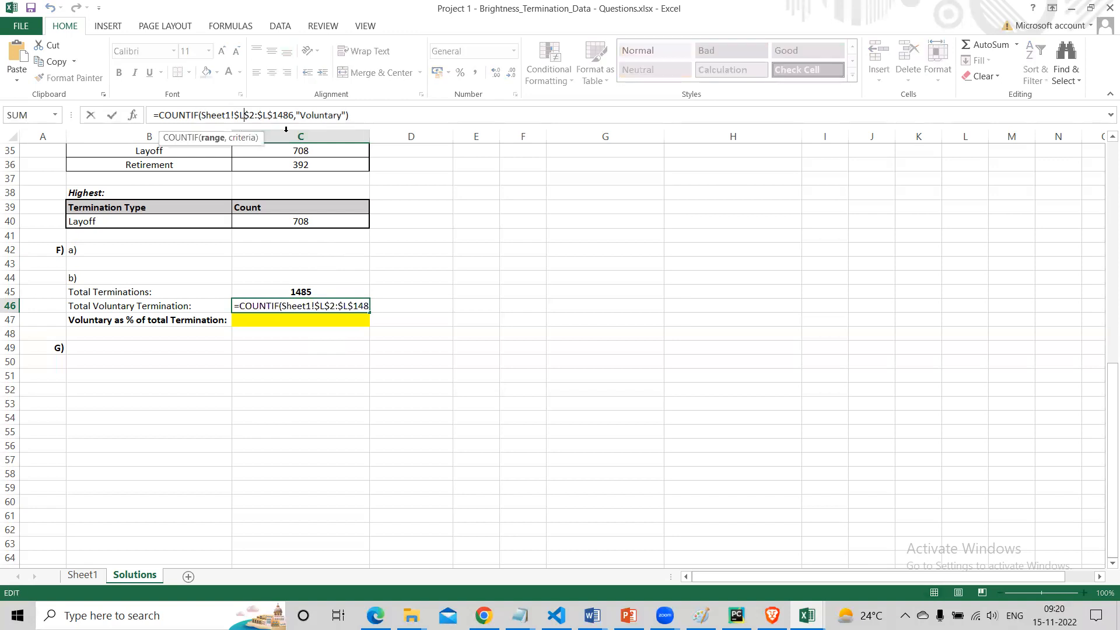
pyautogui.press('BackSpace')
pyautogui.write('M')
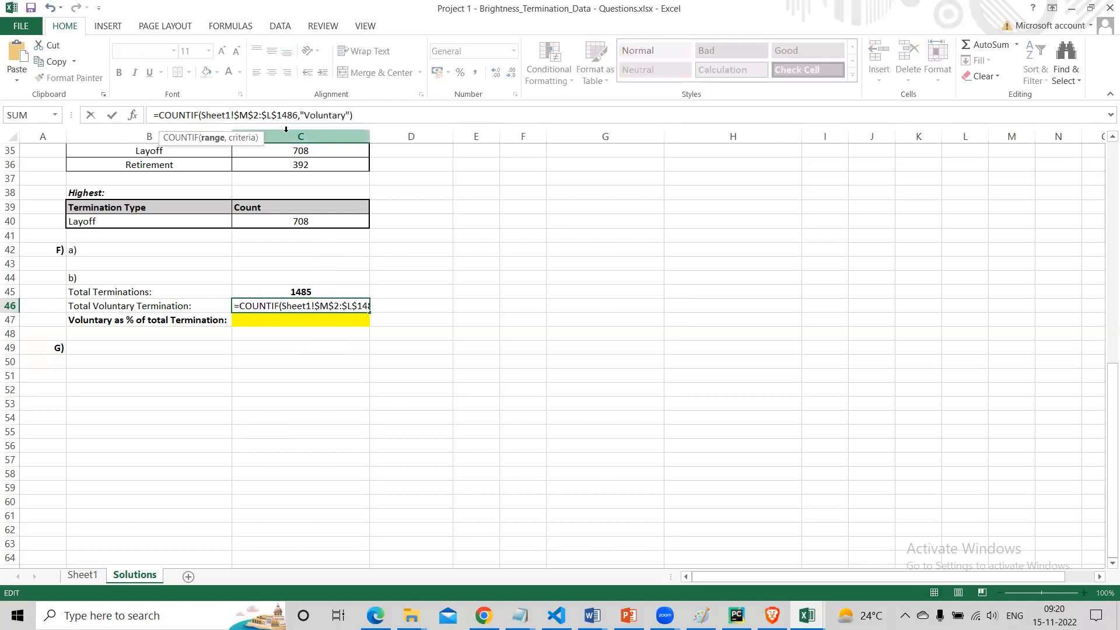
pyautogui.click(272, 114)
pyautogui.press('BackSpace')
pyautogui.write('M')
pyautogui.press('Return')
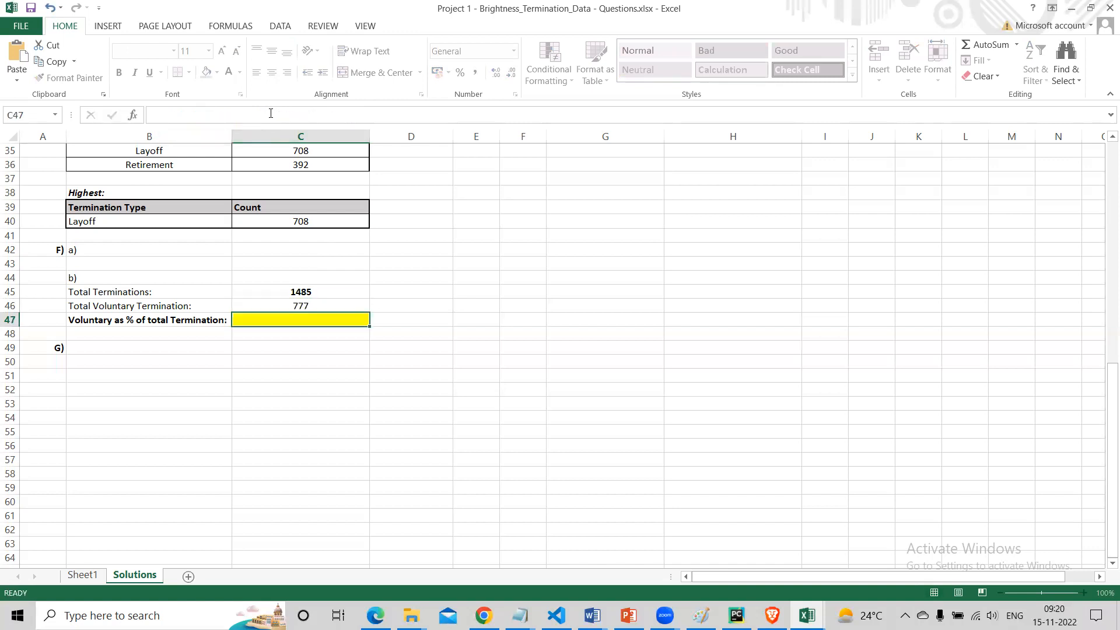
pyautogui.click(320, 307)
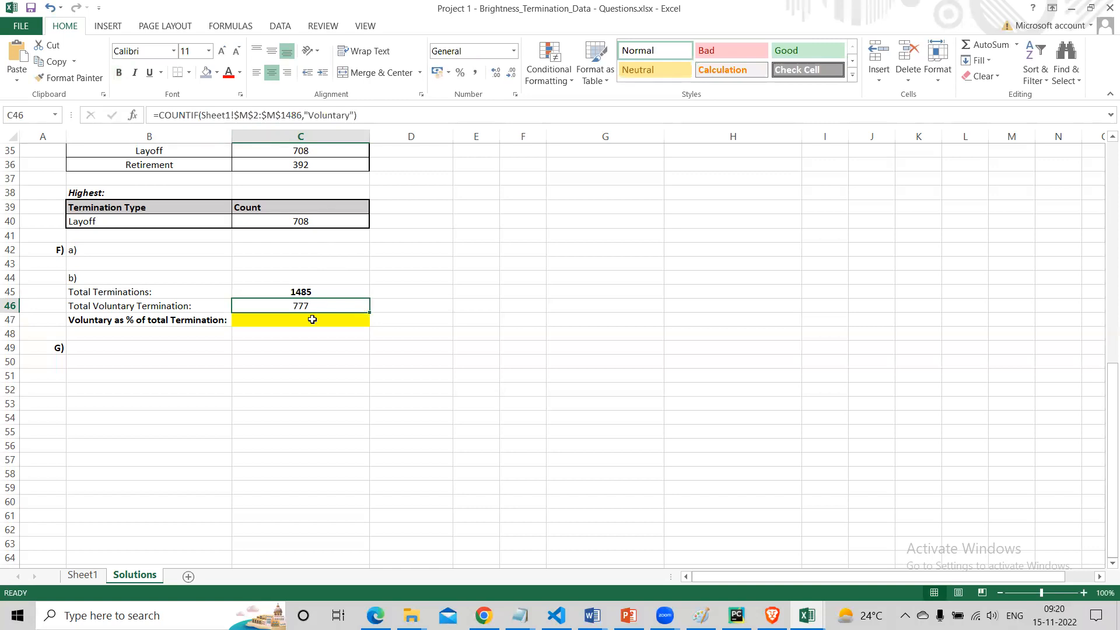
# Calculate the voluntary share in C47 with =C46/C45 and format it as a percentage with one decimal place.
pyautogui.click(312, 319)
pyautogui.write('=')
pyautogui.press('Up')
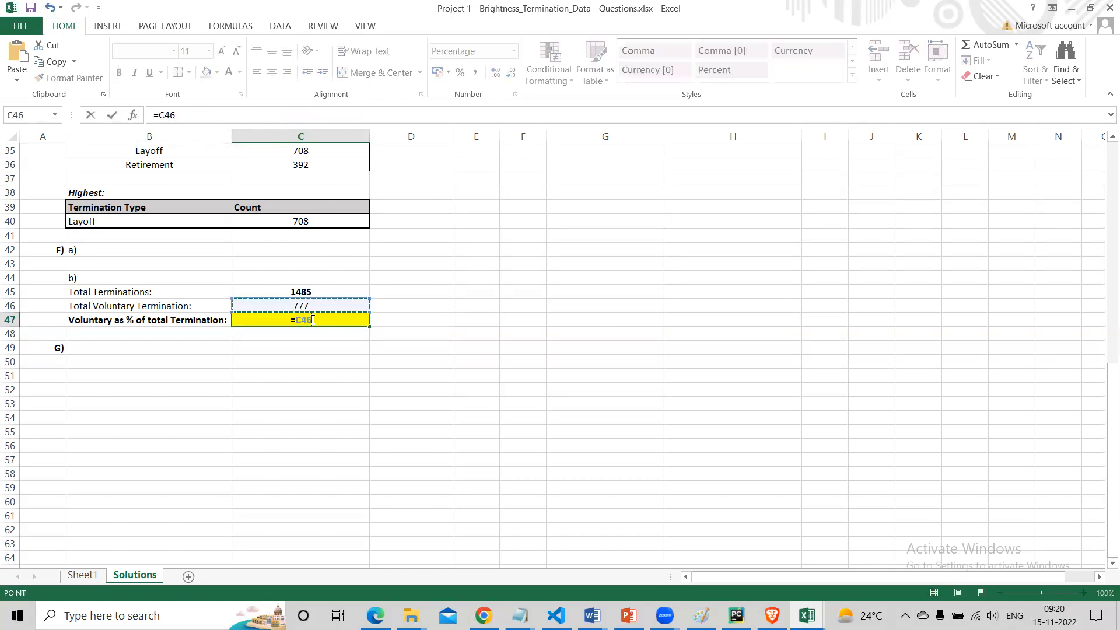
pyautogui.write('/')
pyautogui.press('Up')
pyautogui.press('Up')
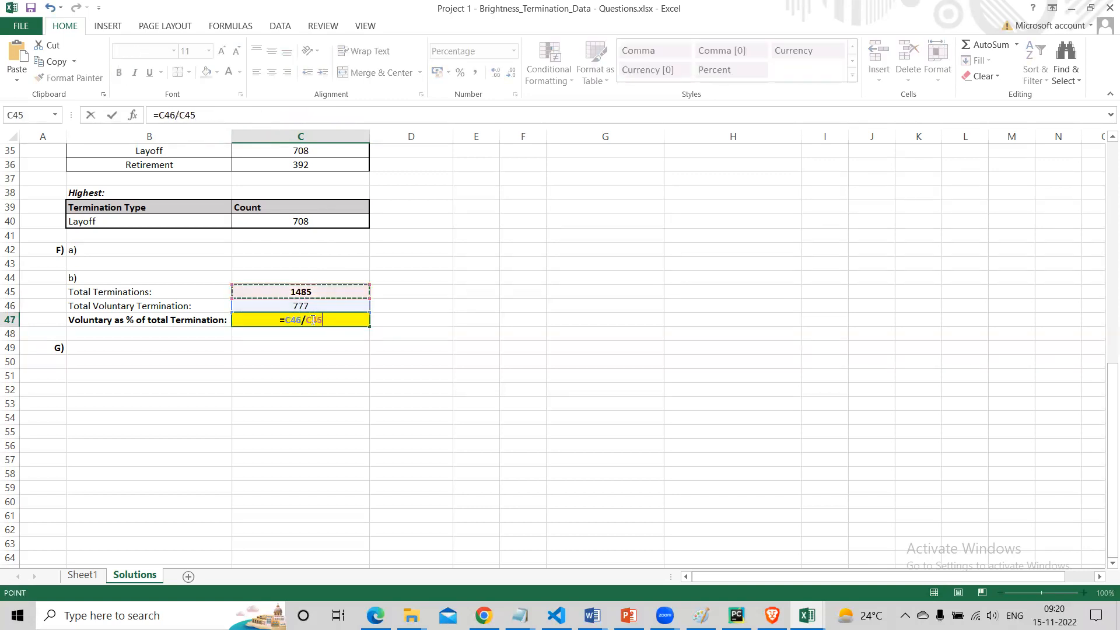
pyautogui.press('Return')
pyautogui.click(312, 319)
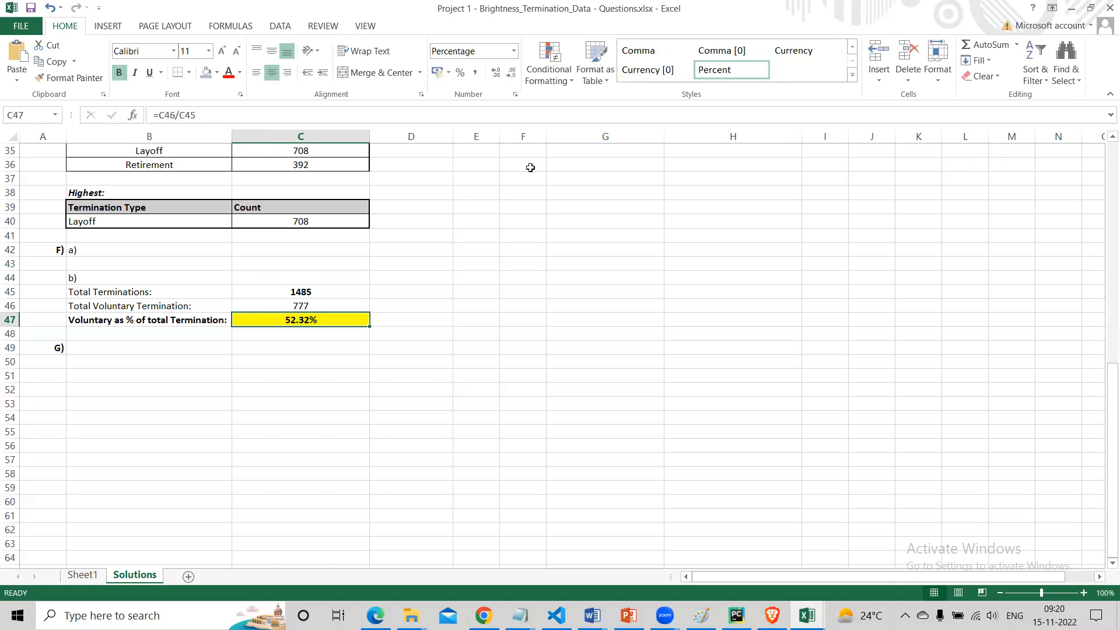
pyautogui.click(461, 72)
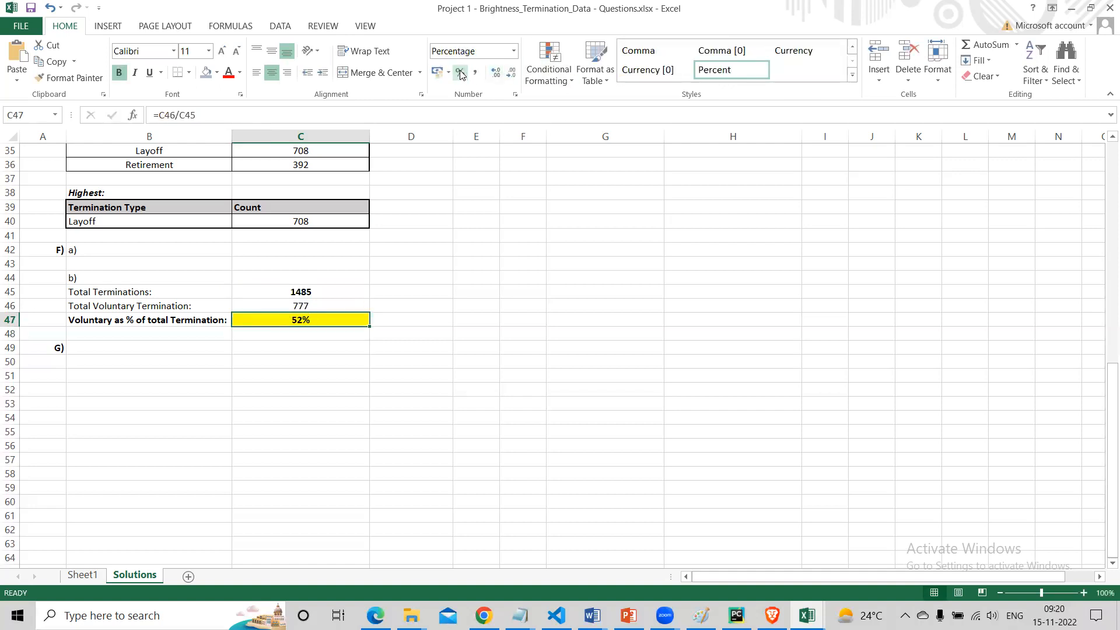
pyautogui.click(498, 74)
# Switch to Questions.docx in Word, read question G's experience-level rules, and return to the Solutions sheet in Excel.
pyautogui.hotkey('alt', 'Tab')
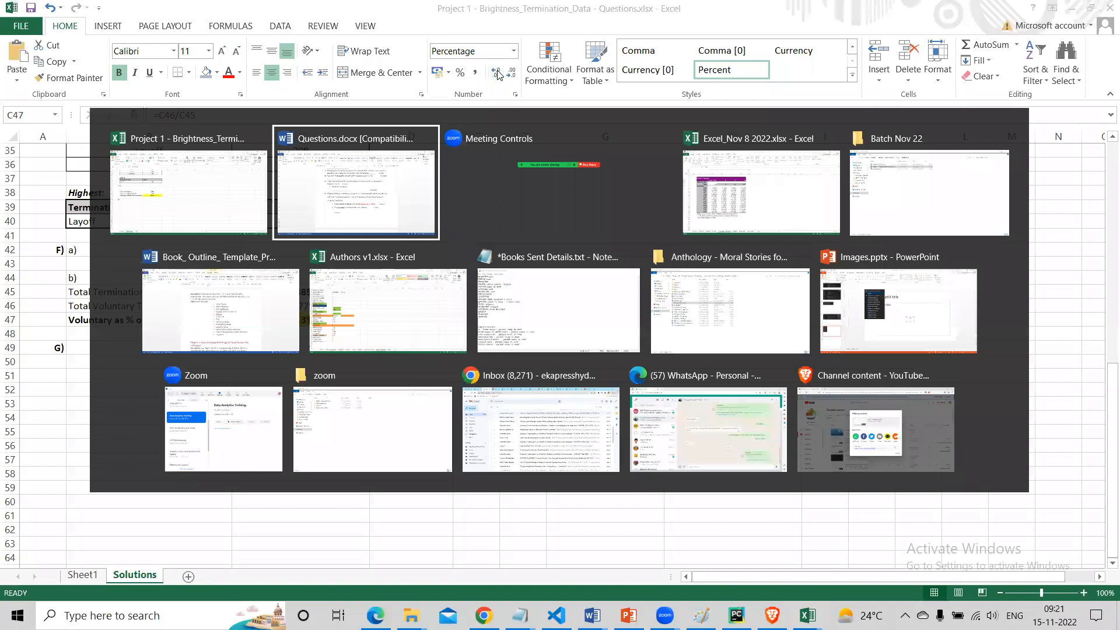
pyautogui.scroll(-10, 438, 341)
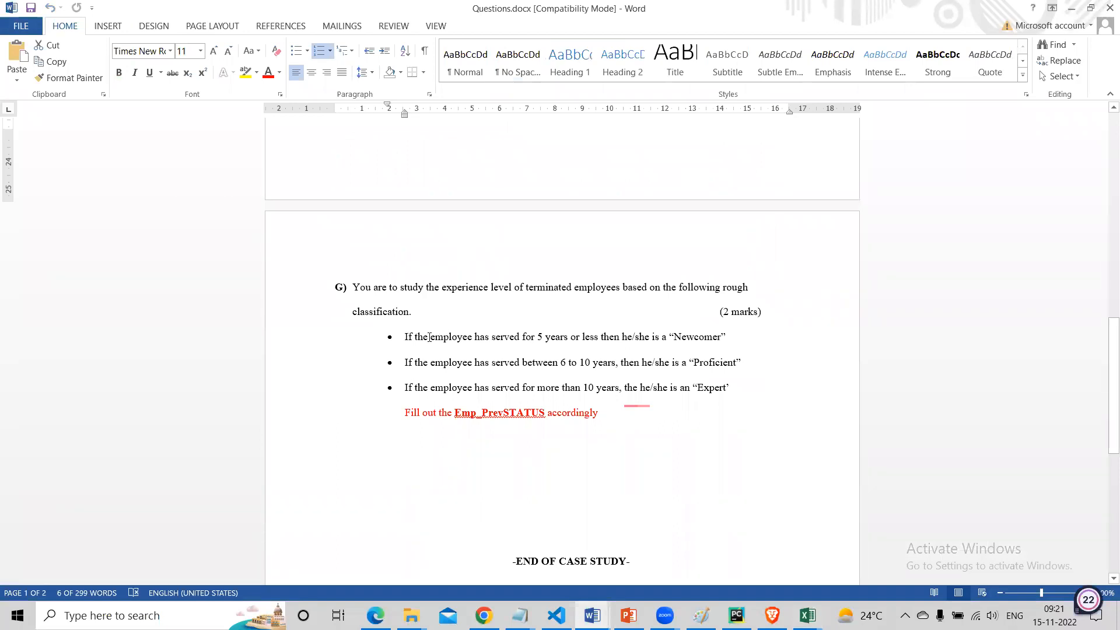
pyautogui.moveTo(417, 338); pyautogui.dragTo(719, 341)
pyautogui.moveTo(523, 363); pyautogui.dragTo(731, 362)
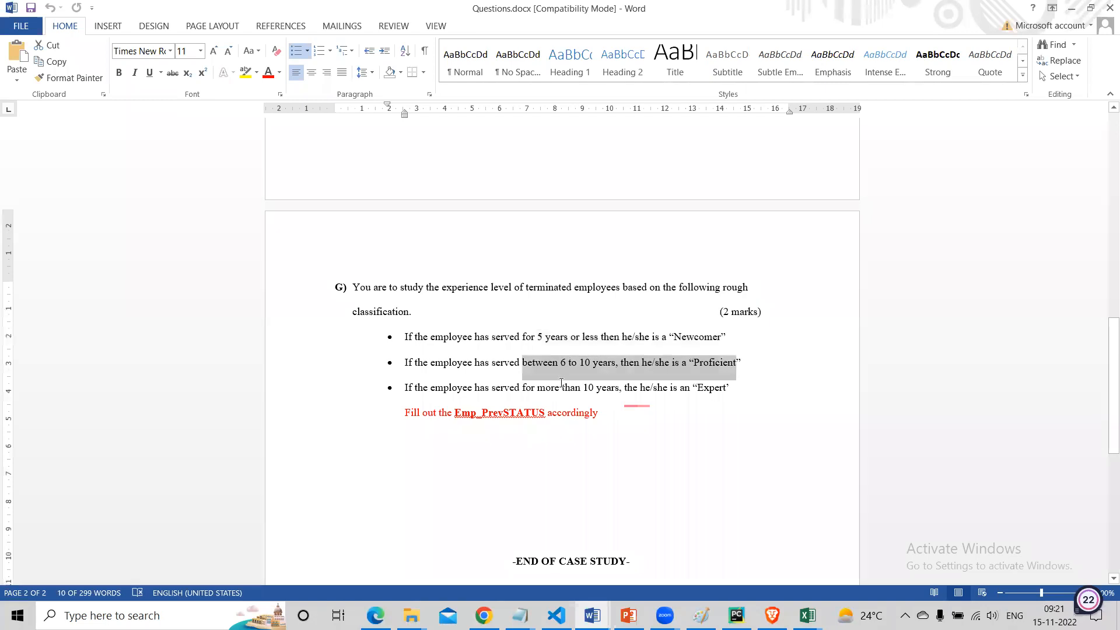
pyautogui.moveTo(562, 387); pyautogui.dragTo(738, 387)
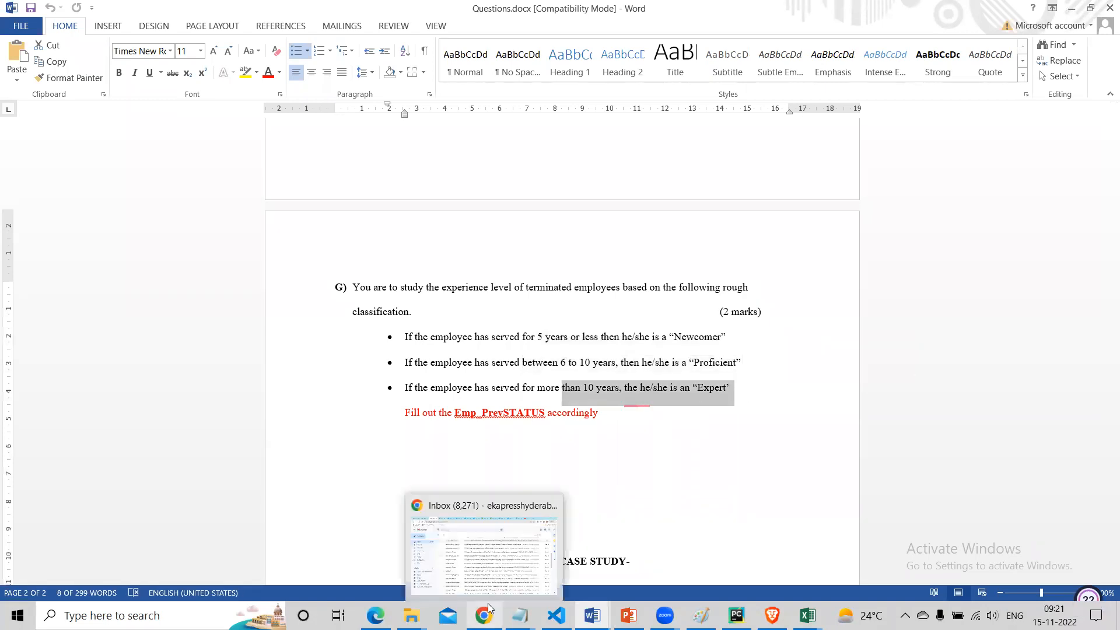
pyautogui.moveTo(592, 615)
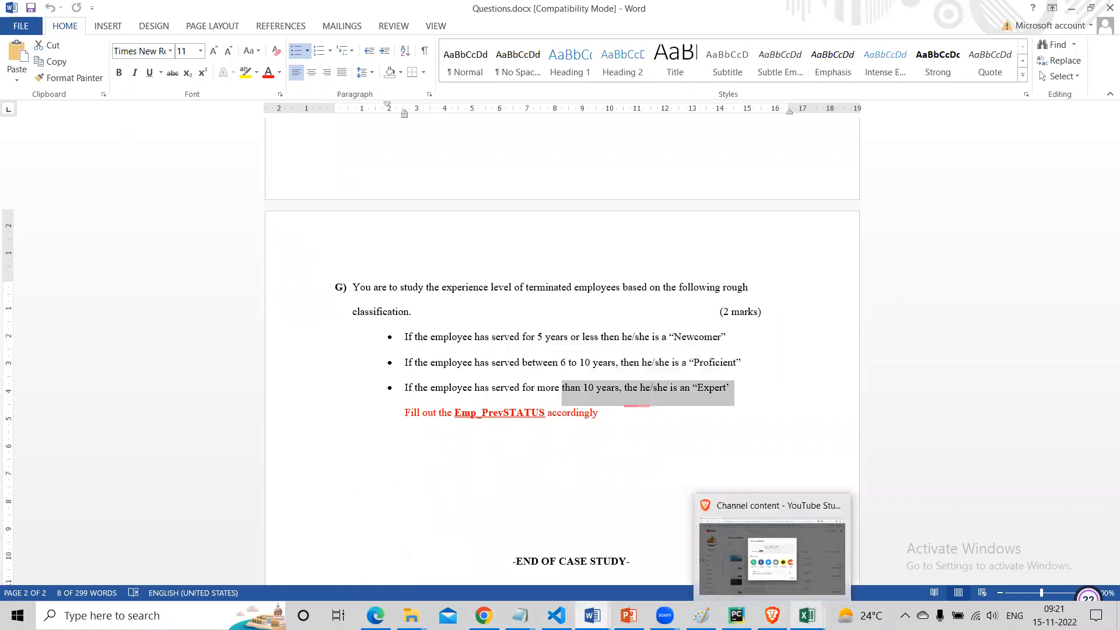
pyautogui.moveTo(807, 616)
pyautogui.click(940, 550)
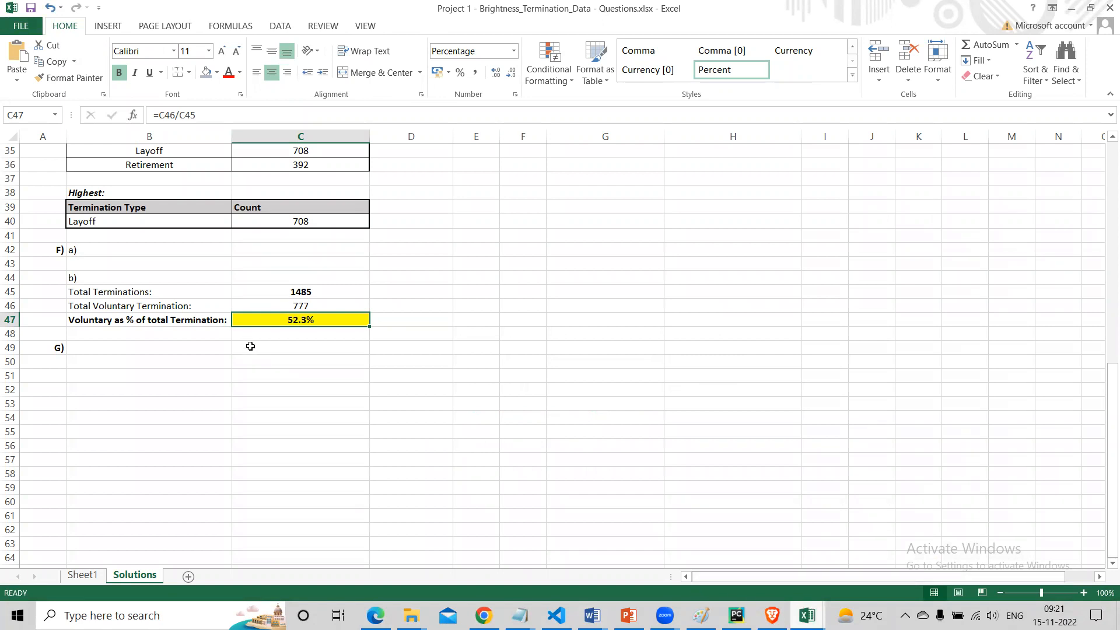
pyautogui.scroll(2, 303, 240)
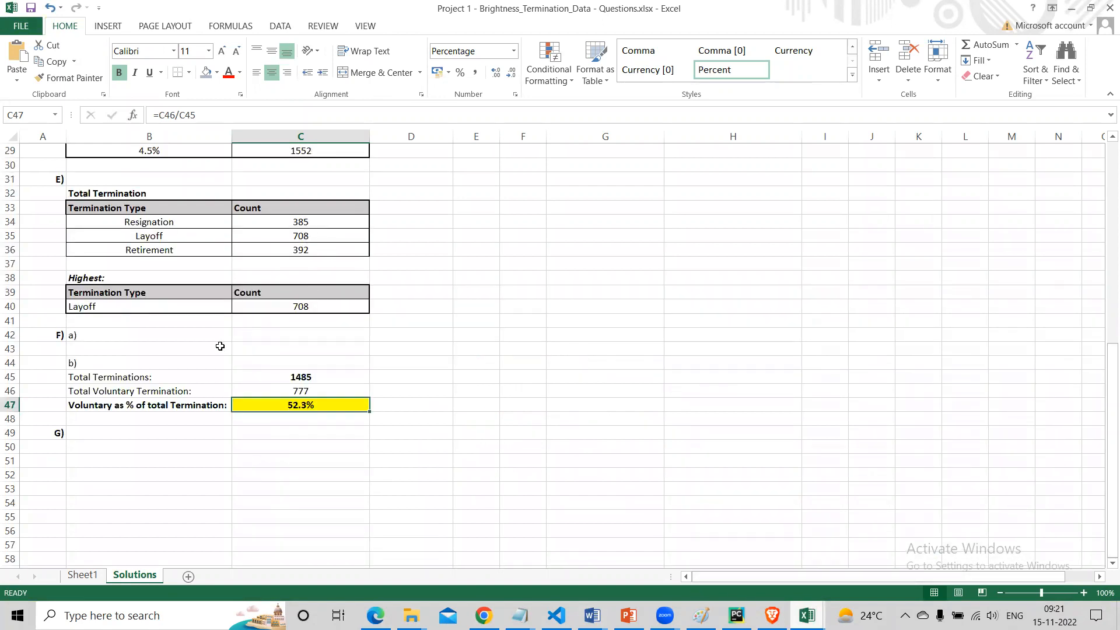
# On Sheet1, start an IF formula in cell E2 of Emp_PrevSTATUS that returns "Newcomer" when D2<=5.
pyautogui.click(84, 575)
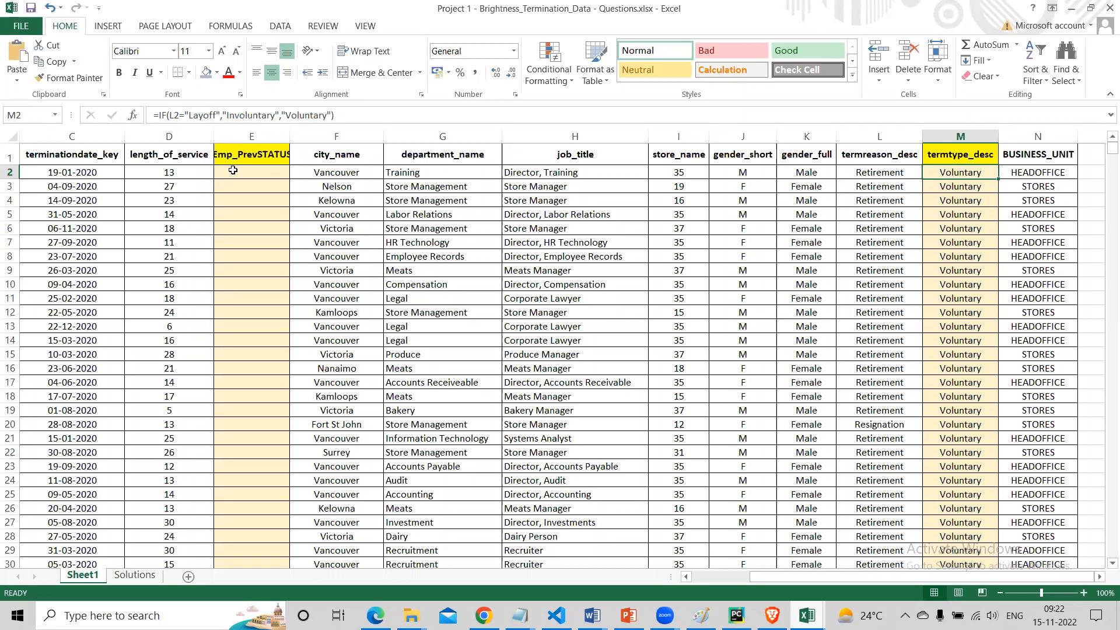
pyautogui.click(230, 170)
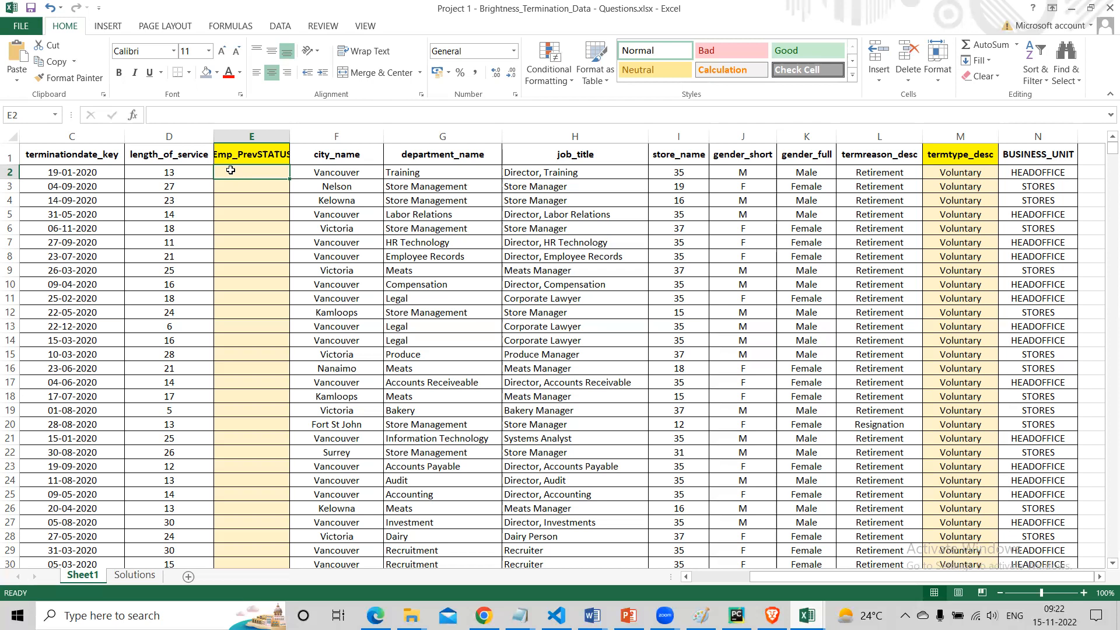
pyautogui.write('=if(')
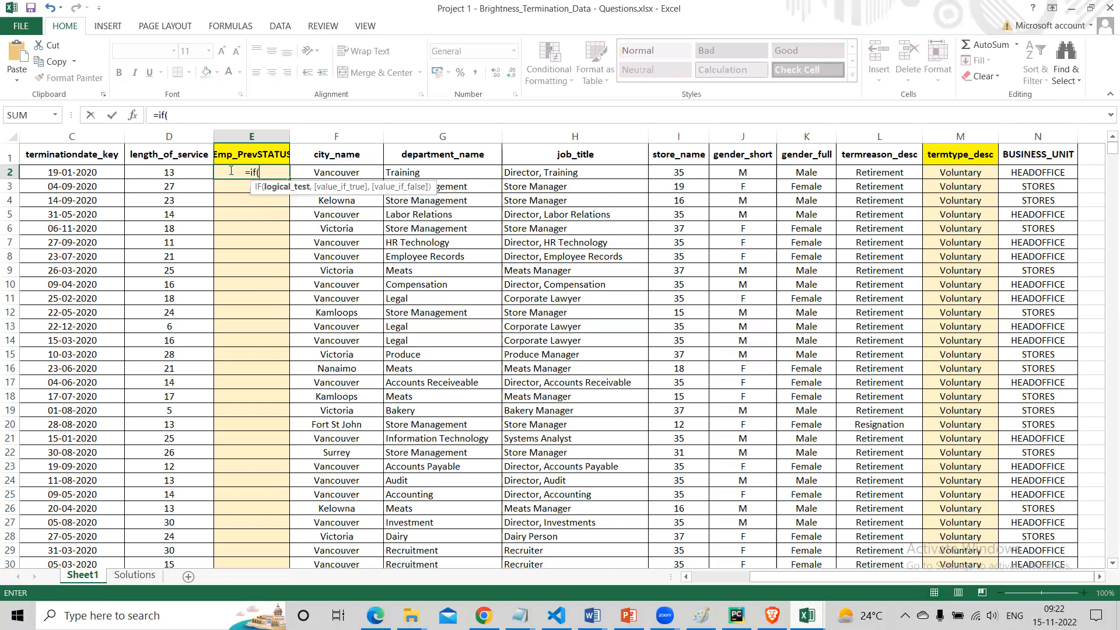
pyautogui.click(192, 174)
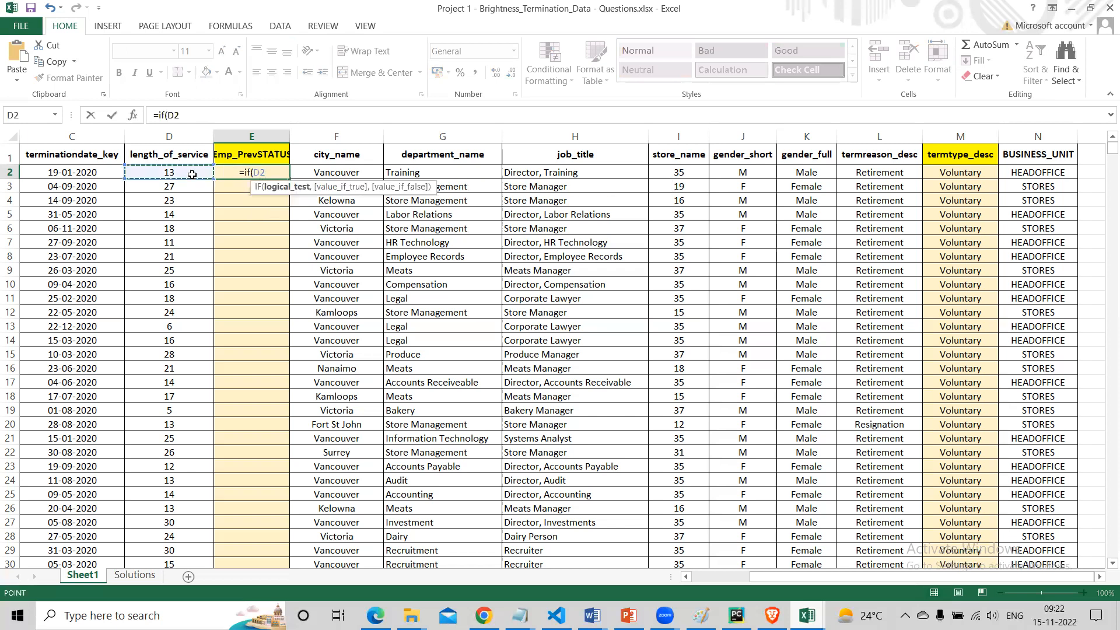
pyautogui.write('<=5')
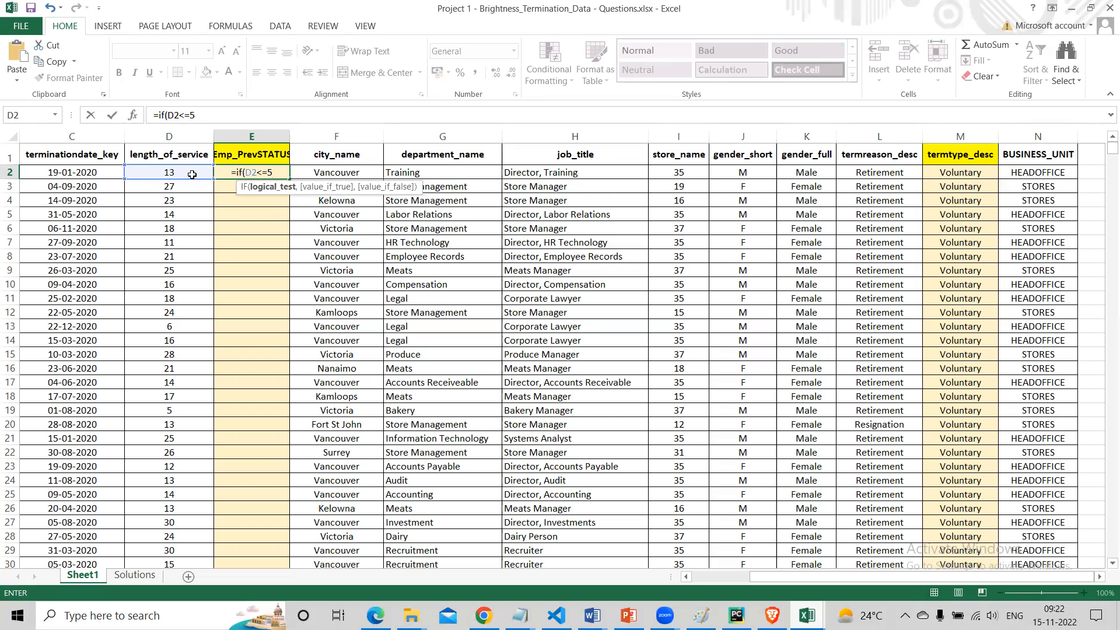
pyautogui.write(',')
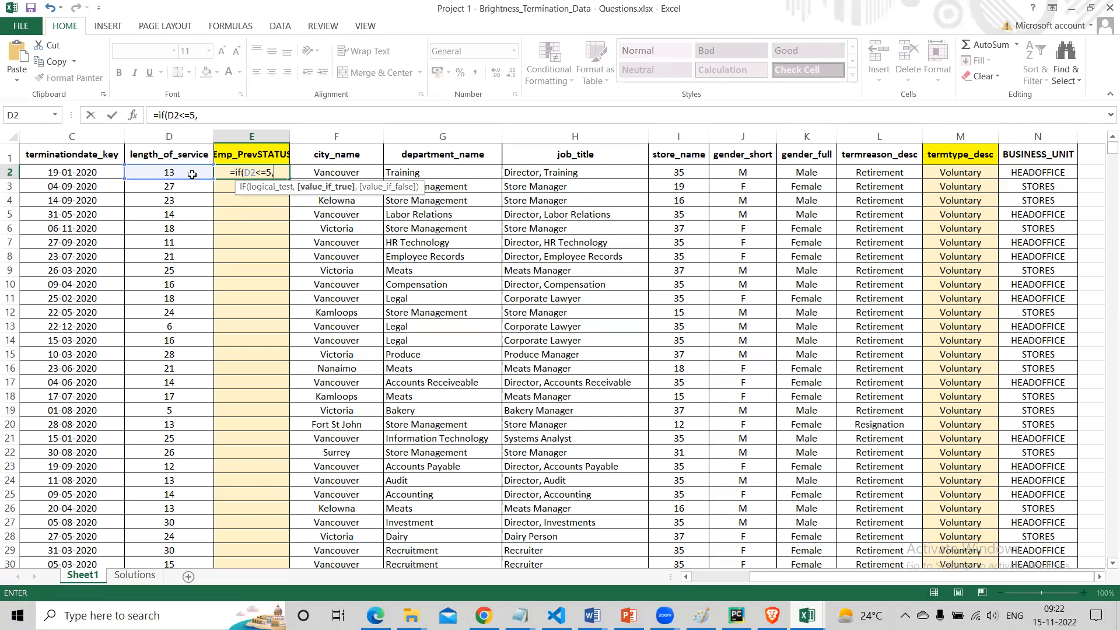
pyautogui.write('"Newcomer')
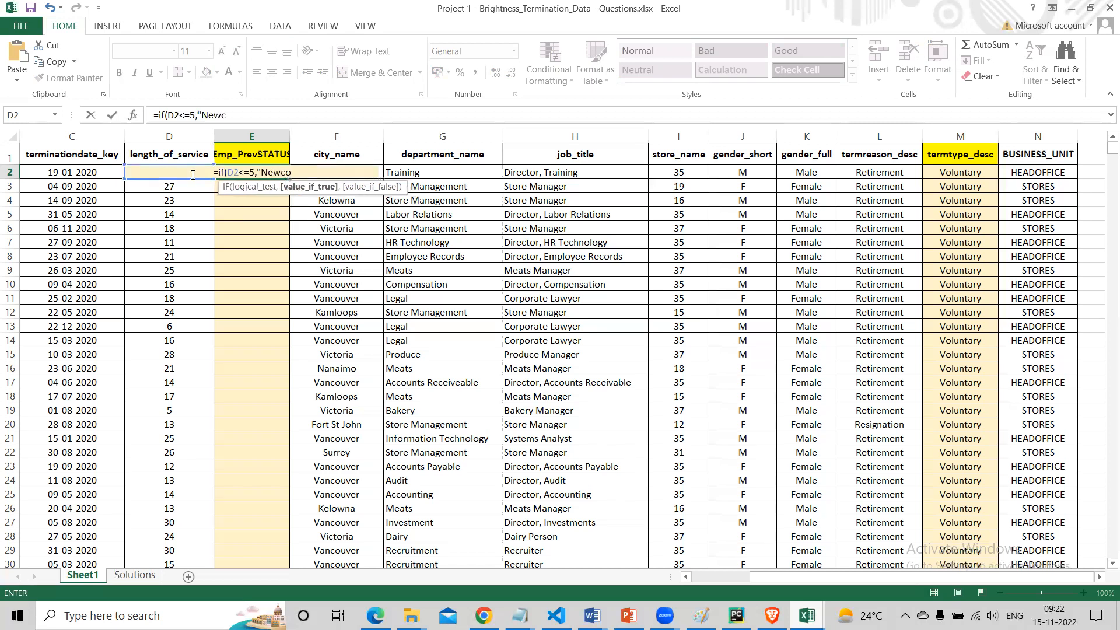
pyautogui.write('",')
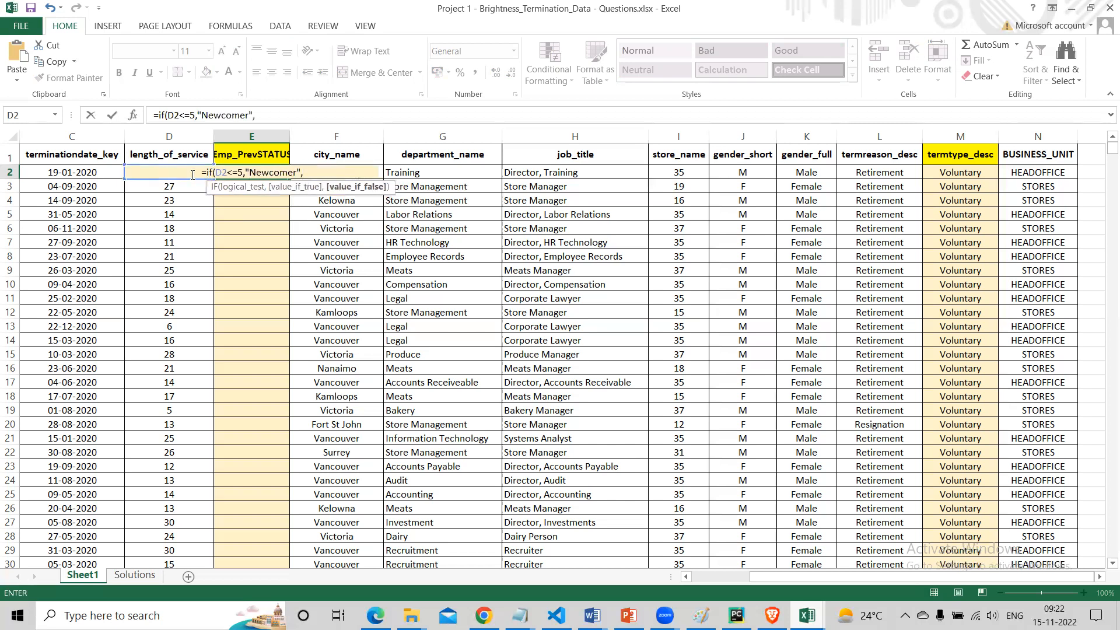
# Complete the E2 formula with a nested IF that returns "Expert" when D2>=10 and "Proficient" otherwise.
pyautogui.write('if(')
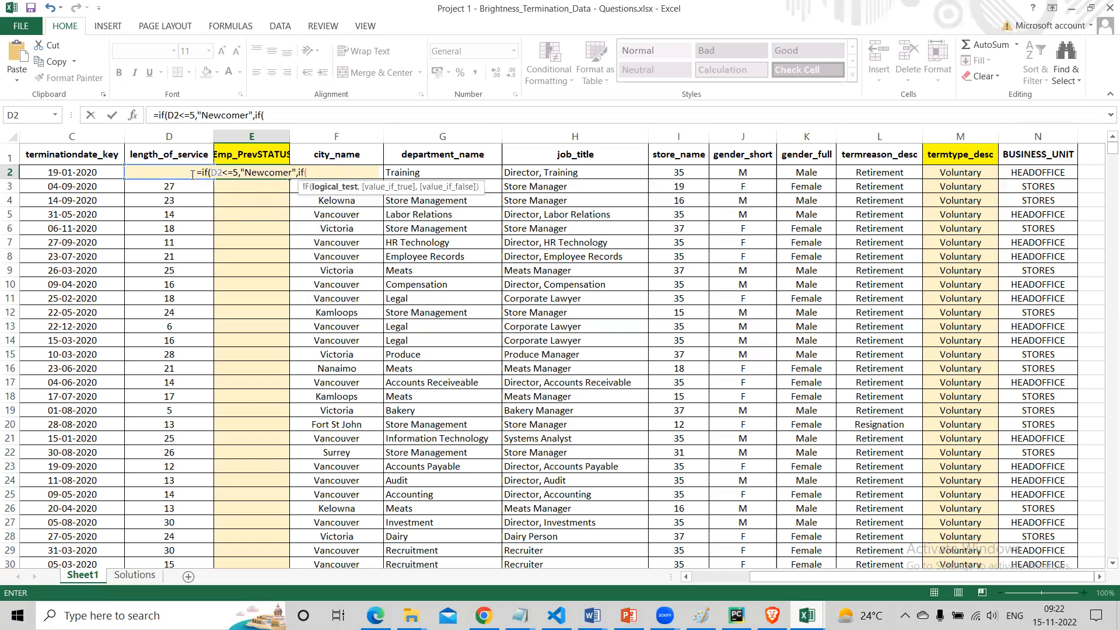
pyautogui.write('D2')
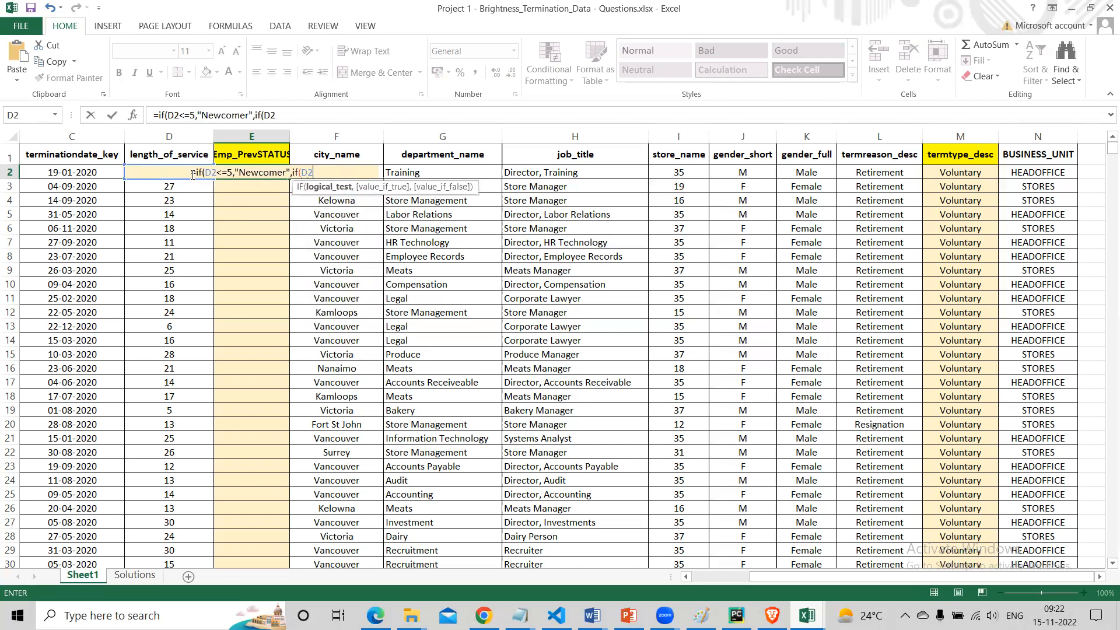
pyautogui.write('>=1')
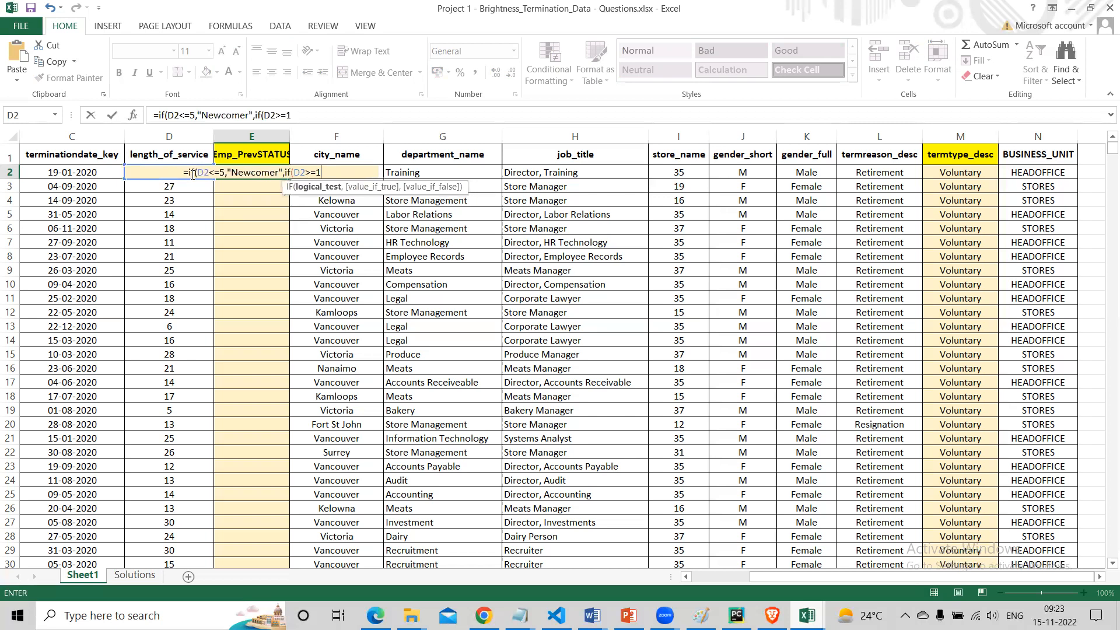
pyautogui.write('0,"Expert')
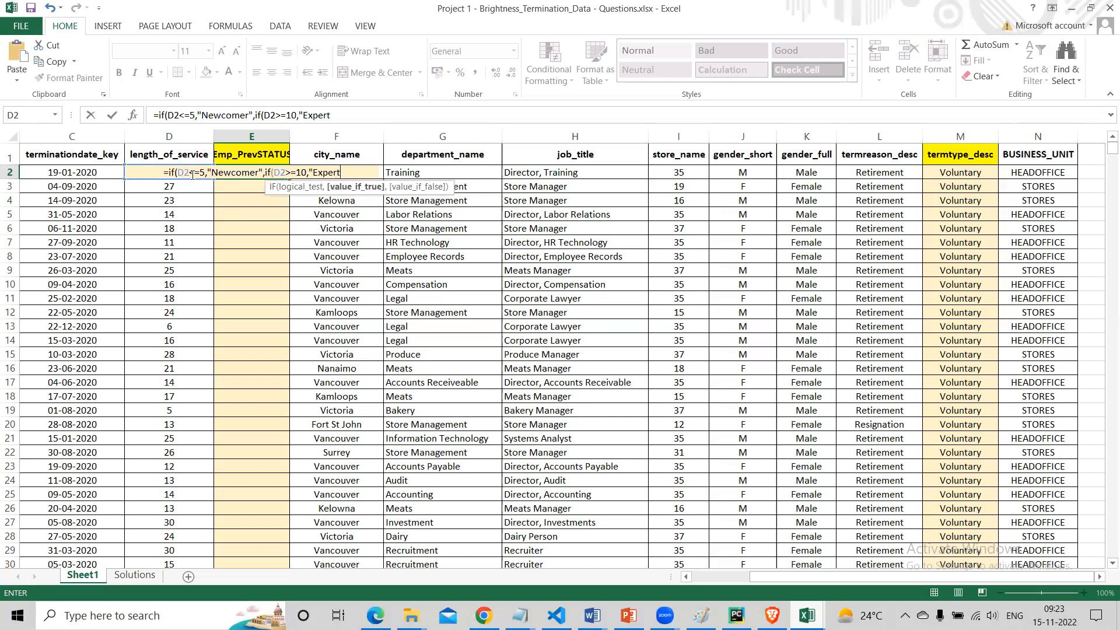
pyautogui.write('",')
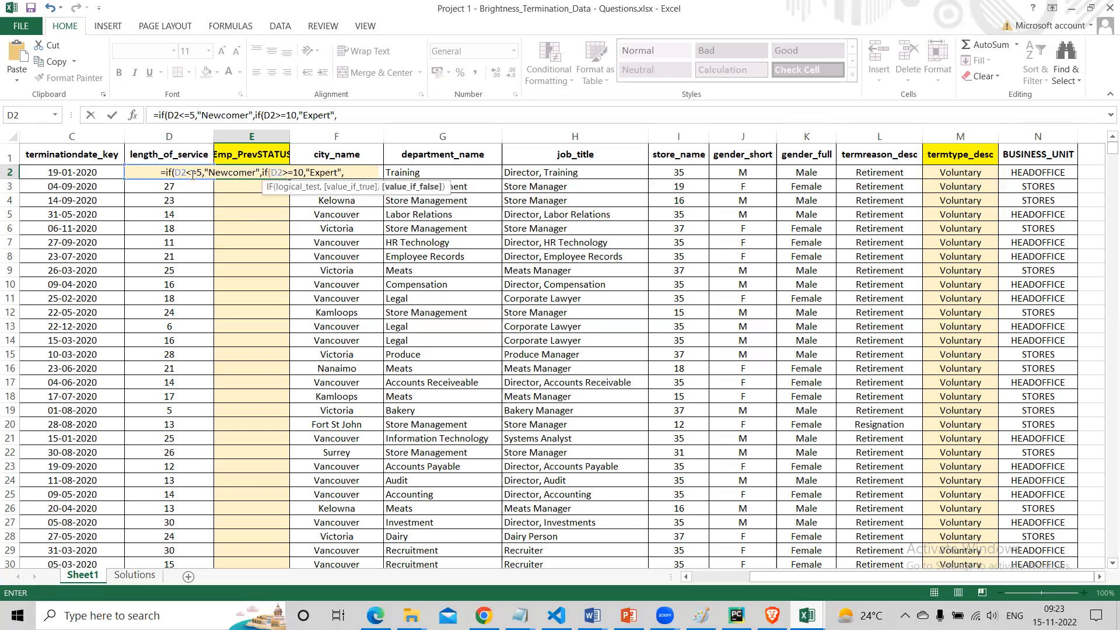
pyautogui.write('"')
pyautogui.write('Profic')
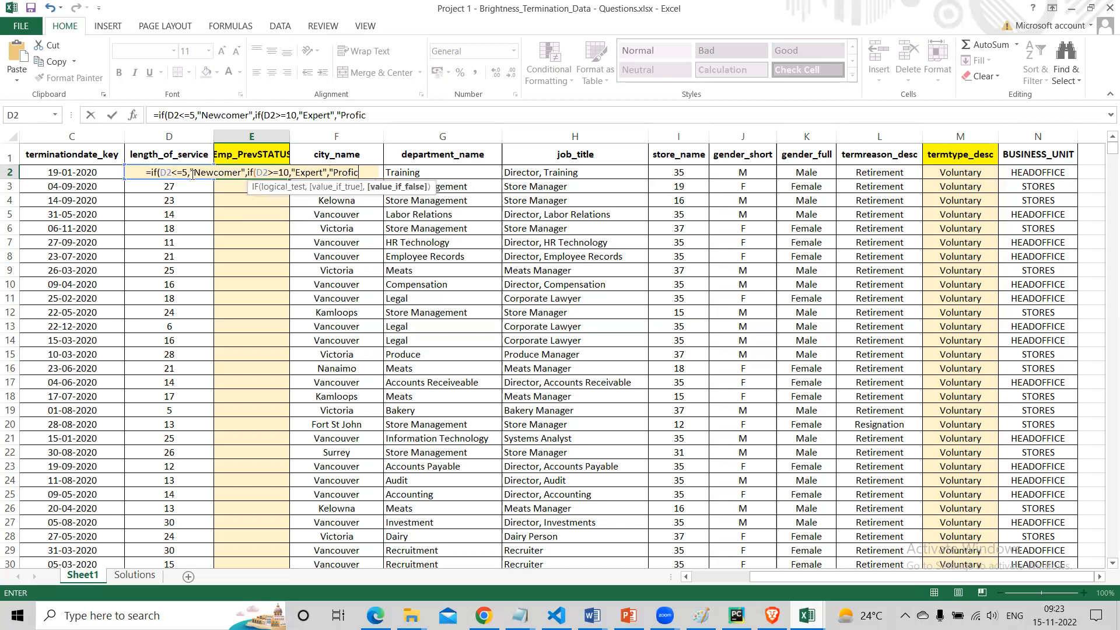
pyautogui.write('ient"')
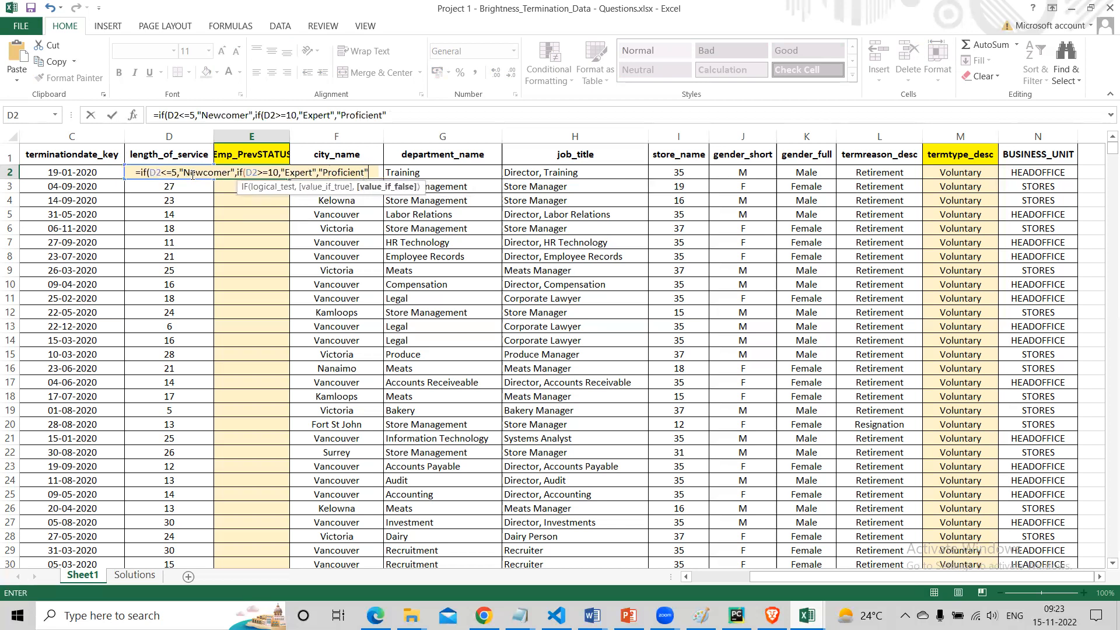
pyautogui.write('))')
pyautogui.press('Return')
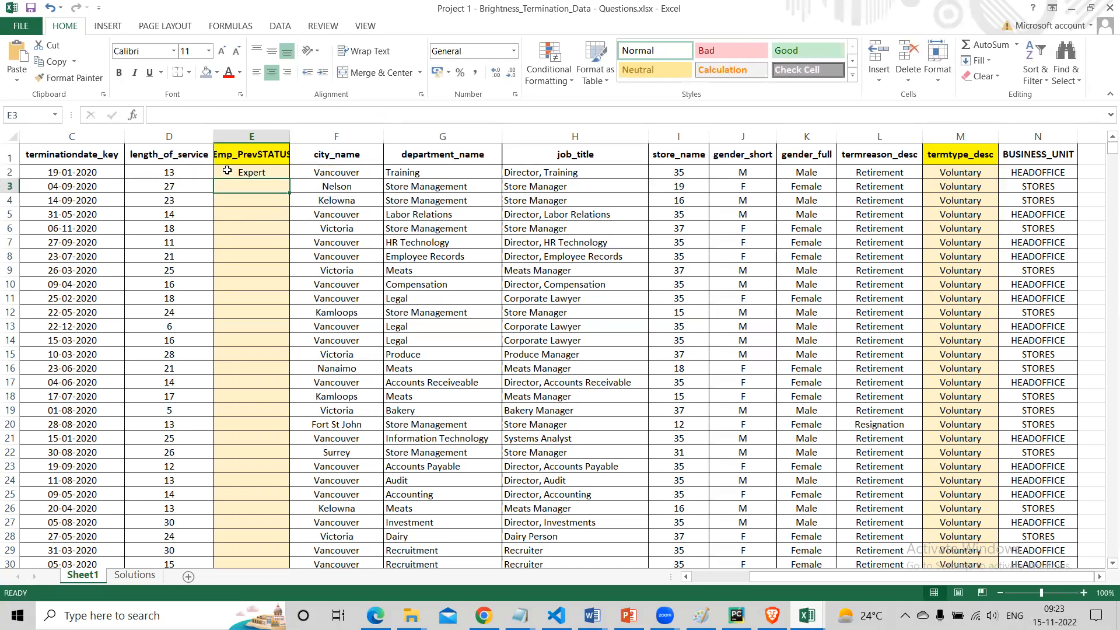
# Fill the E2 formula down the whole Emp_PrevSTATUS column and check rows 13 and 19 against their length of service.
pyautogui.click(245, 173)
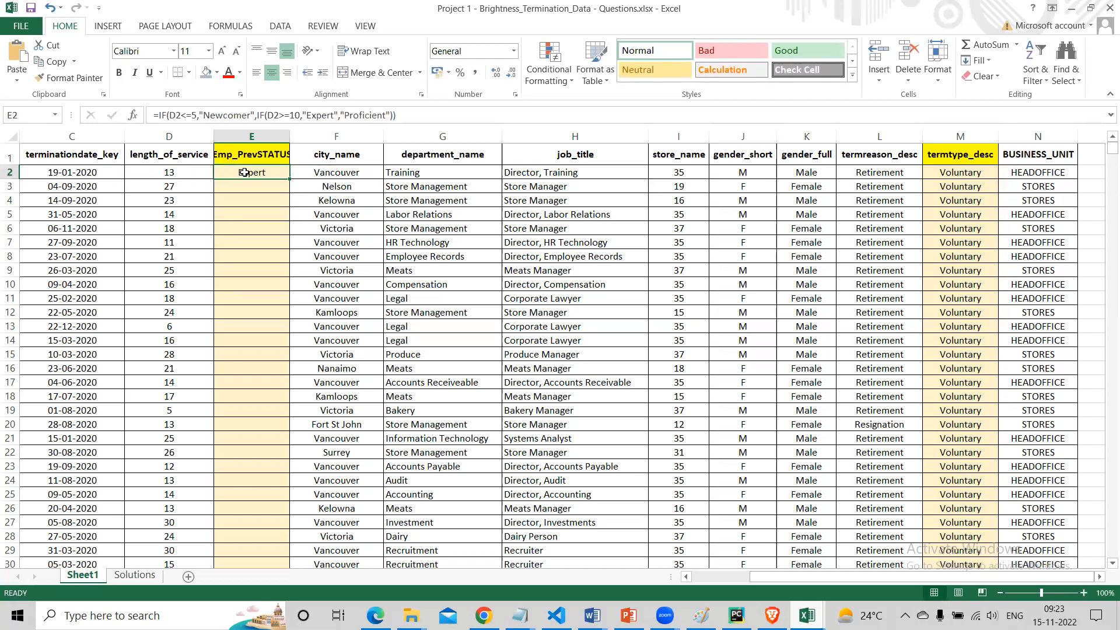
pyautogui.doubleClick(290, 179)
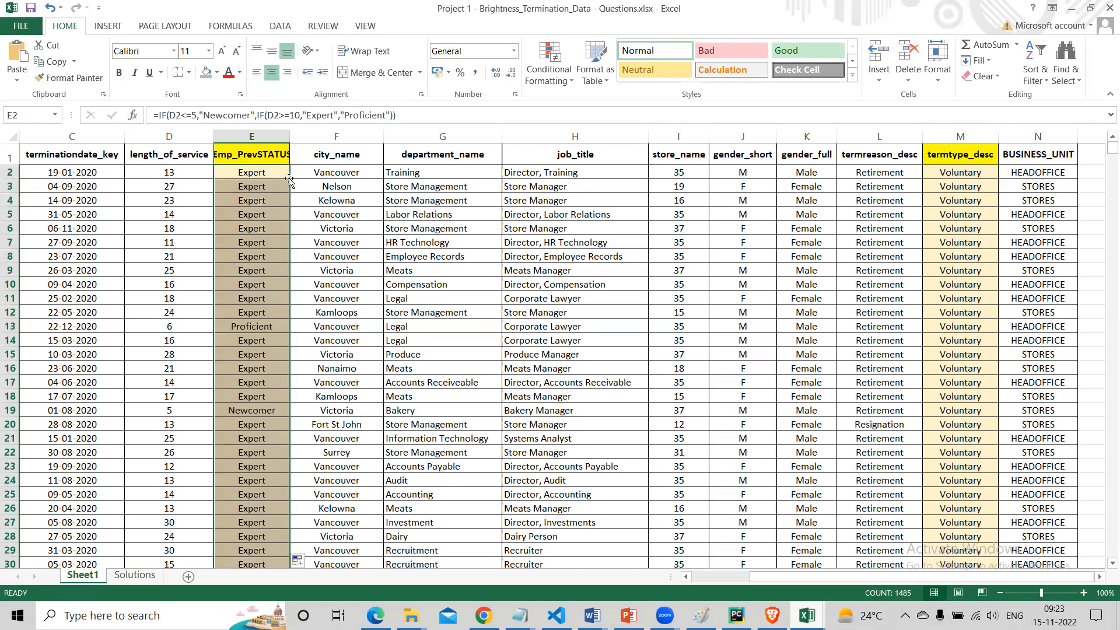
pyautogui.moveTo(172, 185); pyautogui.dragTo(225, 332)
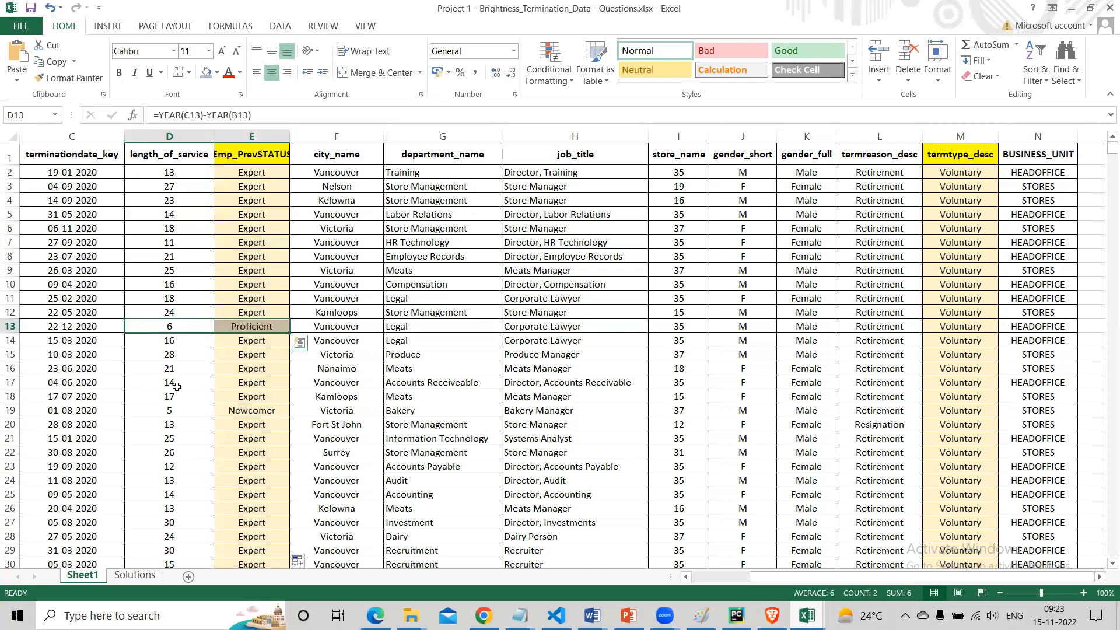
pyautogui.moveTo(156, 409); pyautogui.dragTo(217, 410)
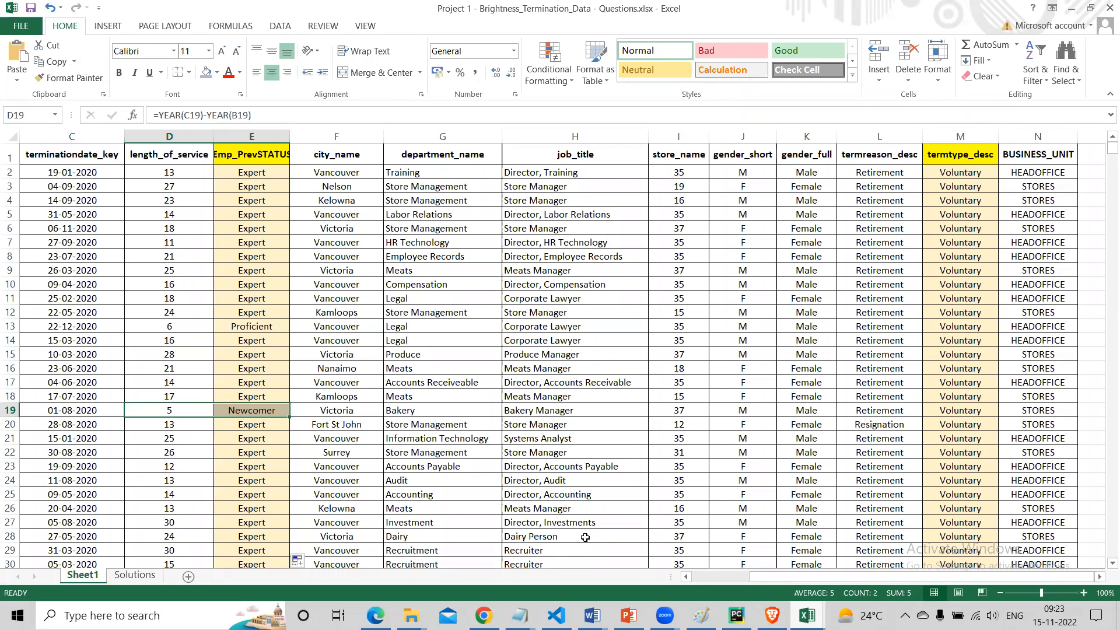
pyautogui.moveTo(665, 615)
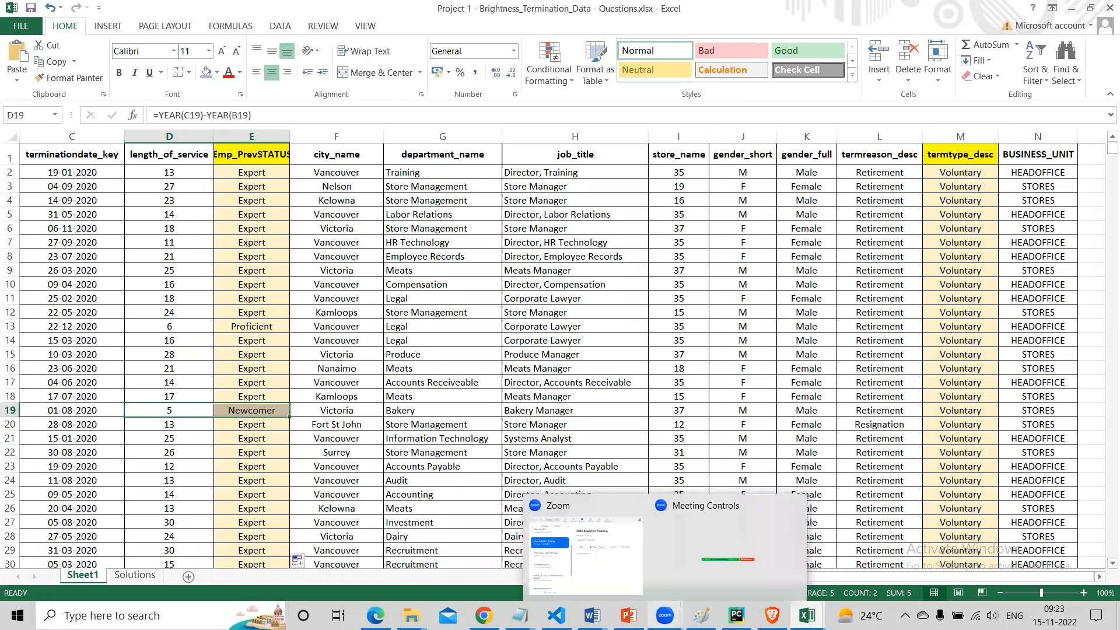
pyautogui.click(728, 566)
pyautogui.moveTo(700, 615)
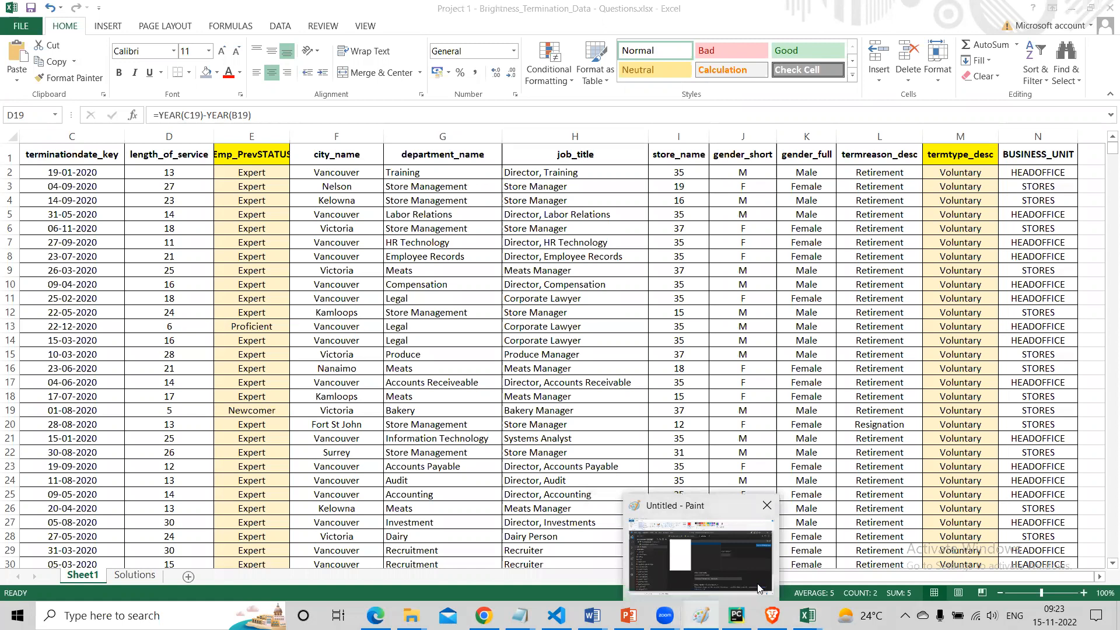